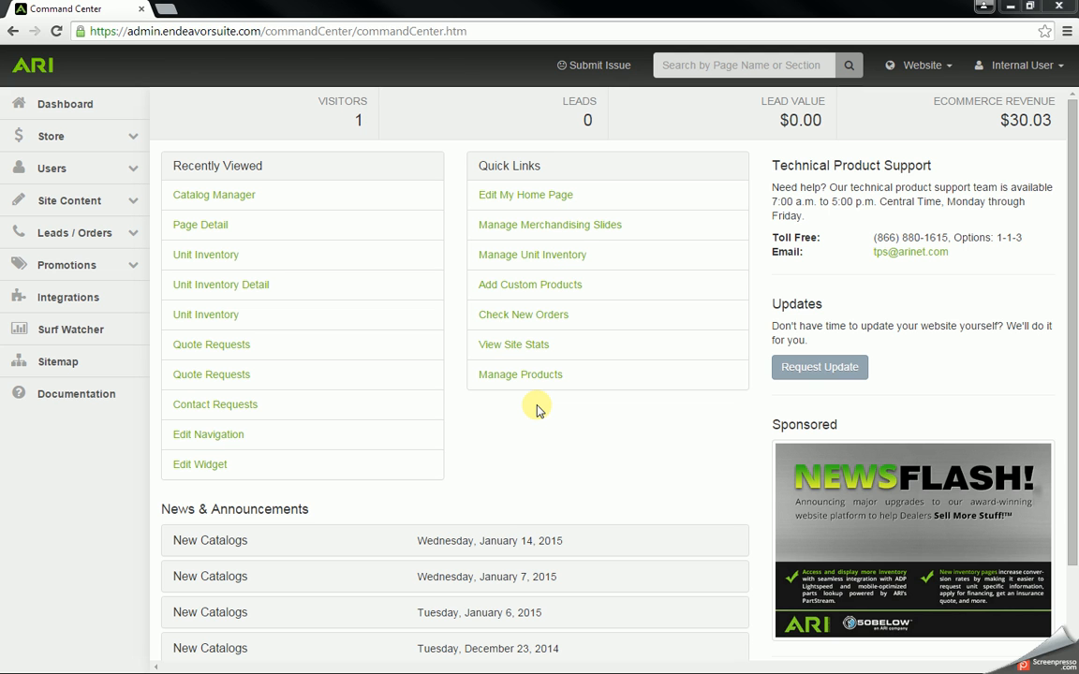
- Look at the home page's Page Detail, return to the dashboard and open the store's Catalog Manager
{"action": "left_click", "coordinate": [522, 195]}
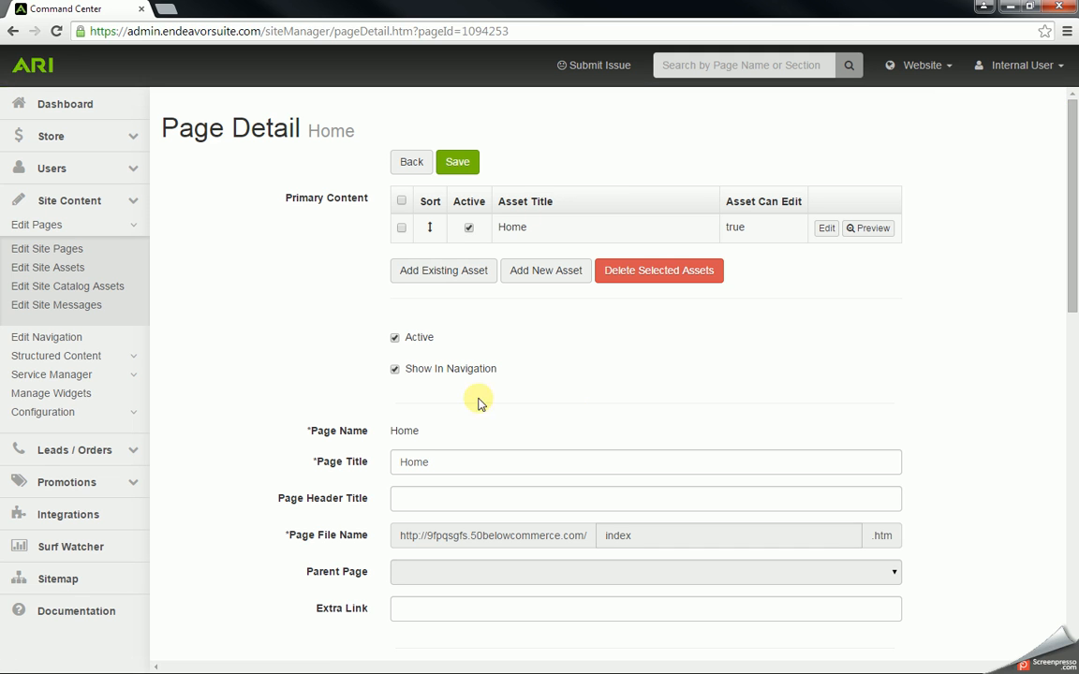
{"action": "left_click", "coordinate": [72, 111]}
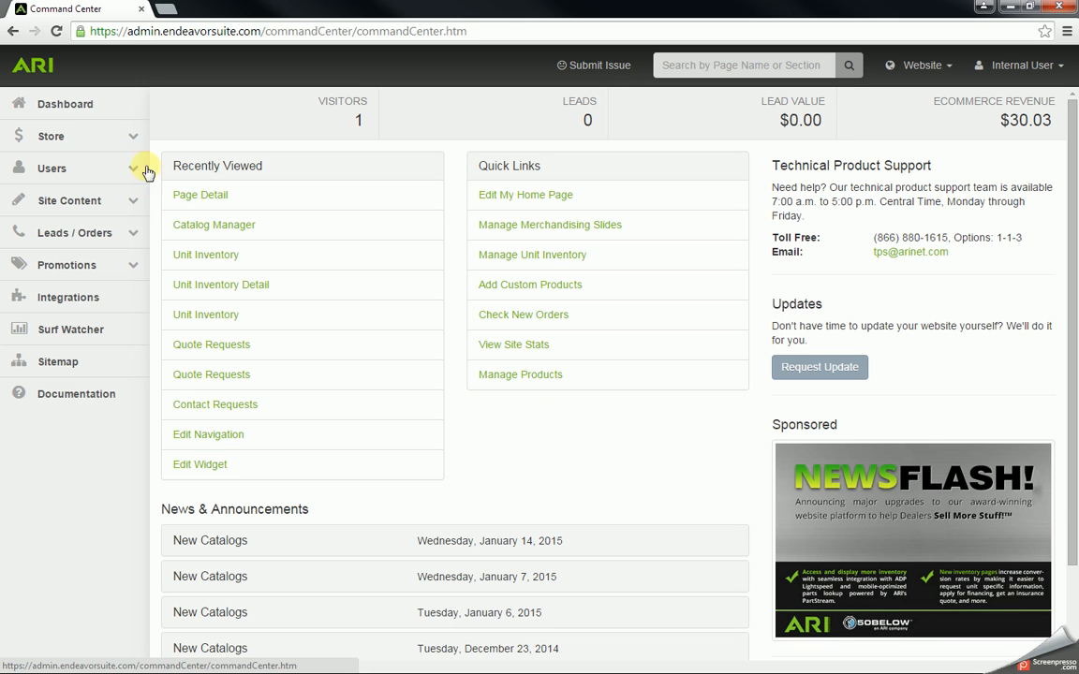
{"action": "left_click", "coordinate": [75, 139]}
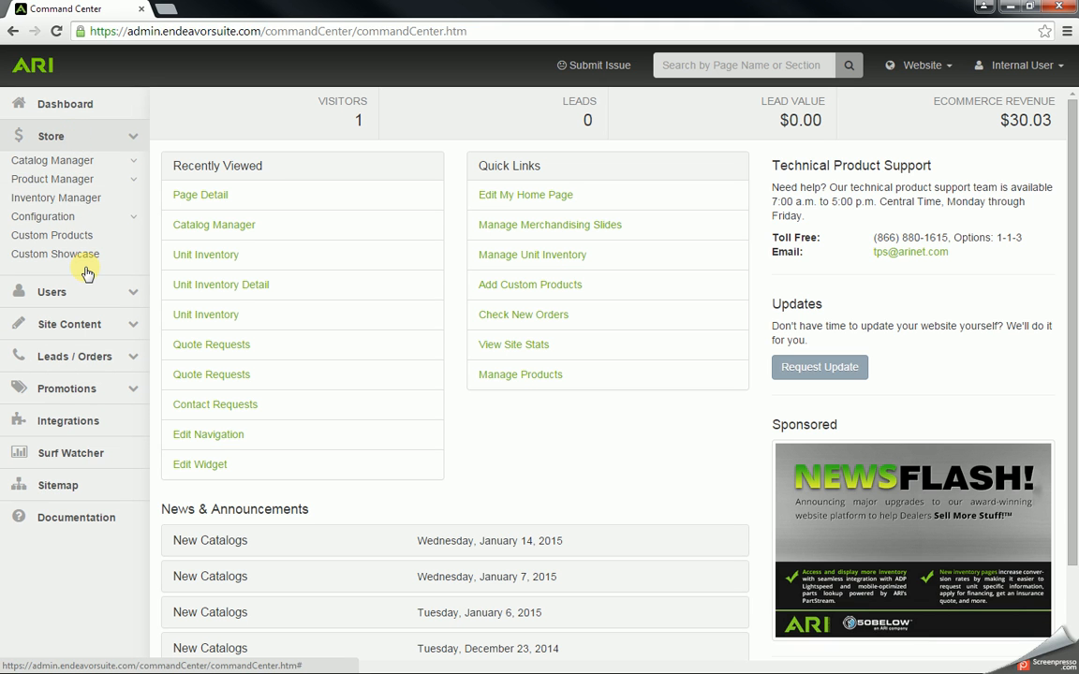
{"action": "left_click", "coordinate": [75, 161]}
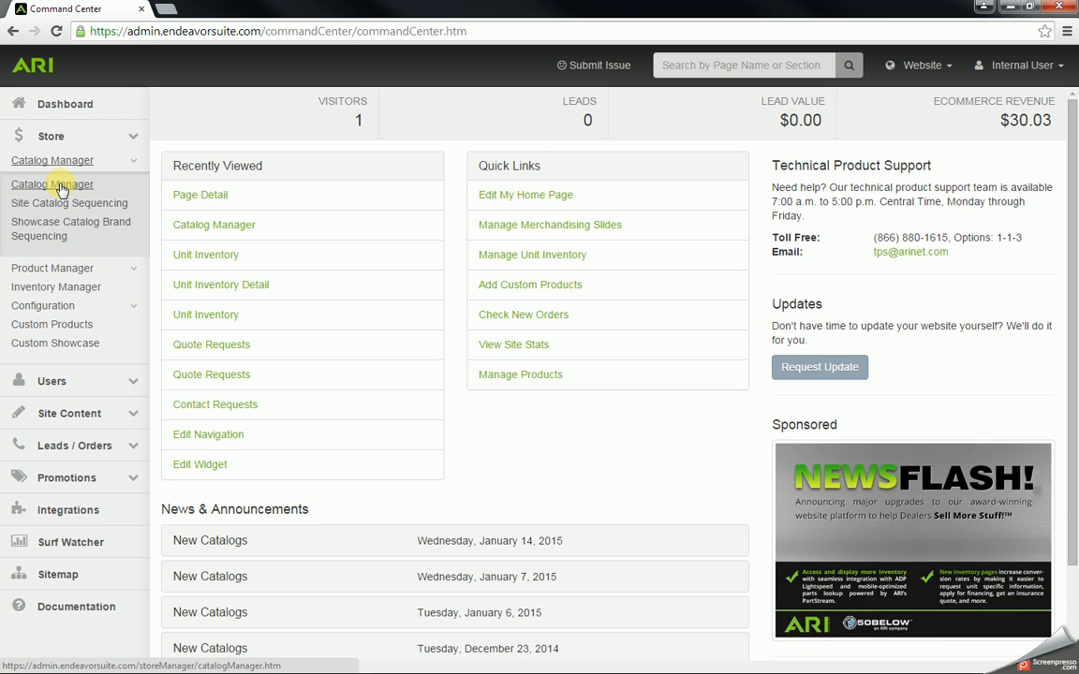
{"action": "left_click", "coordinate": [60, 186]}
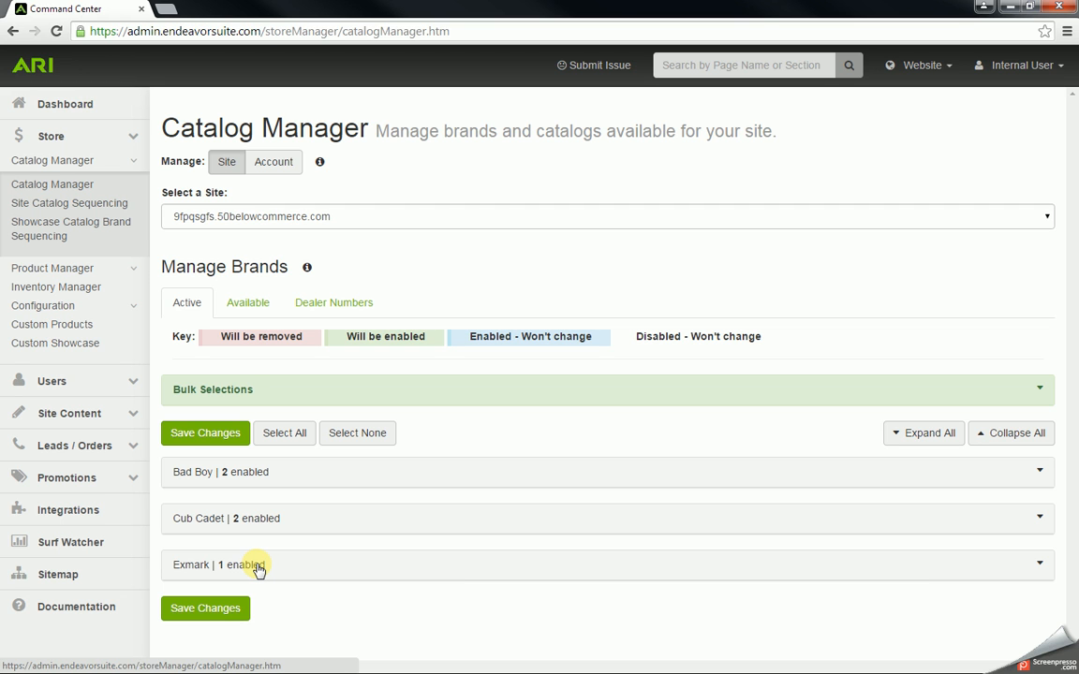
- Preview the website 9fpqsgfs.50belowcommerce.com and open its New Equipment showcase
{"action": "left_click", "coordinate": [923, 67]}
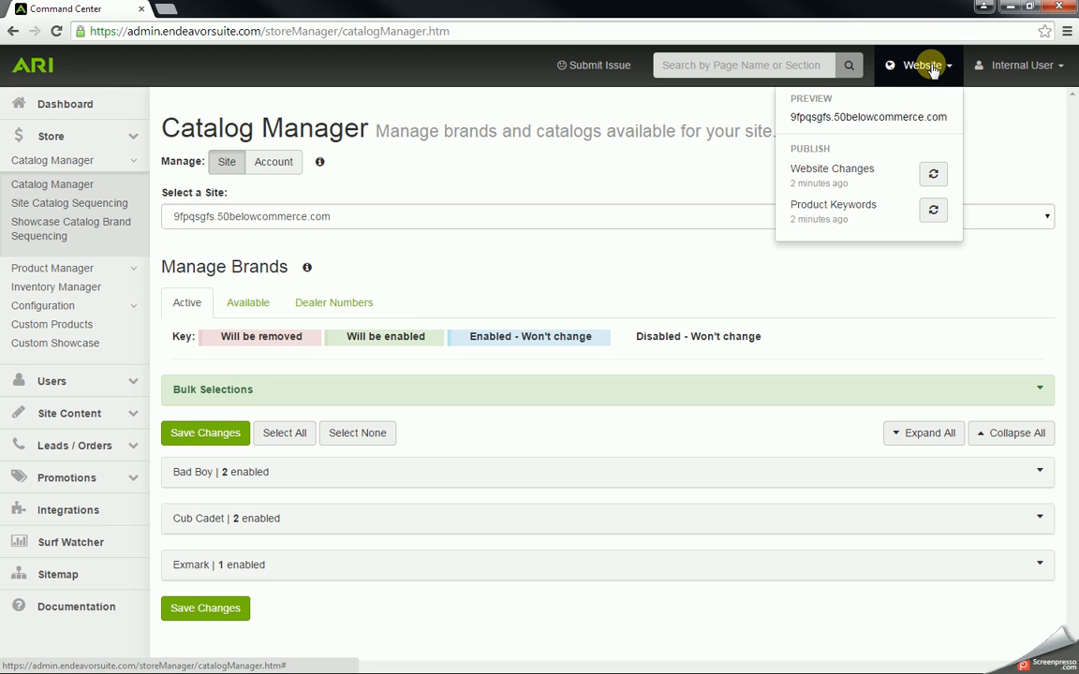
{"action": "left_click", "coordinate": [866, 122]}
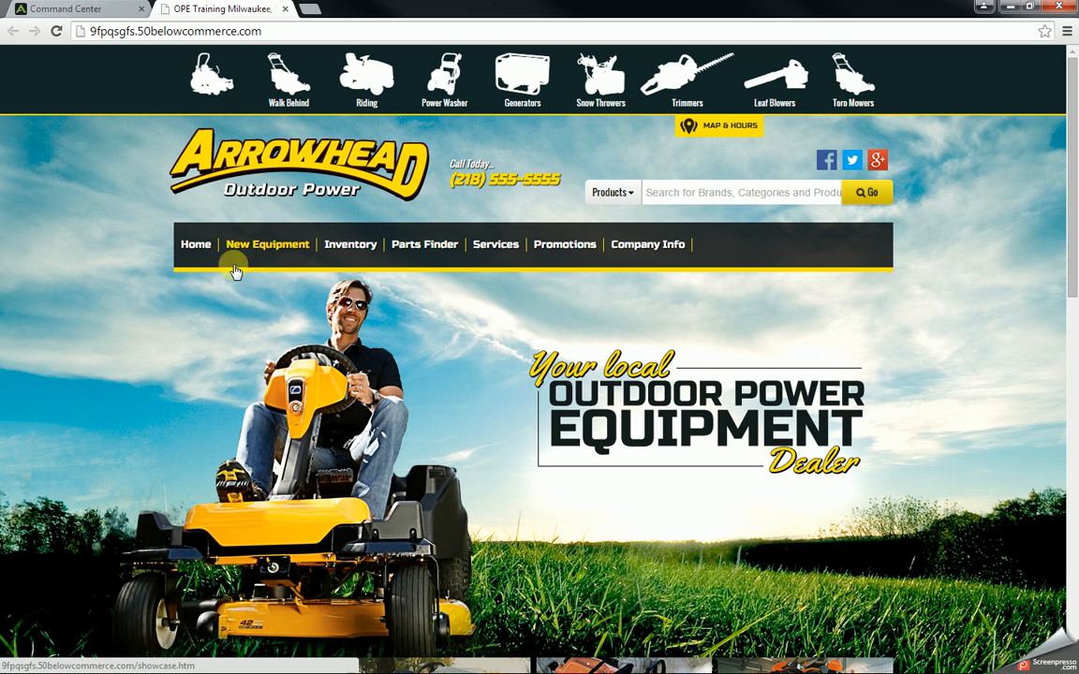
{"action": "scroll", "coordinate": [89, 220], "scroll_direction": "down", "scroll_amount": 1}
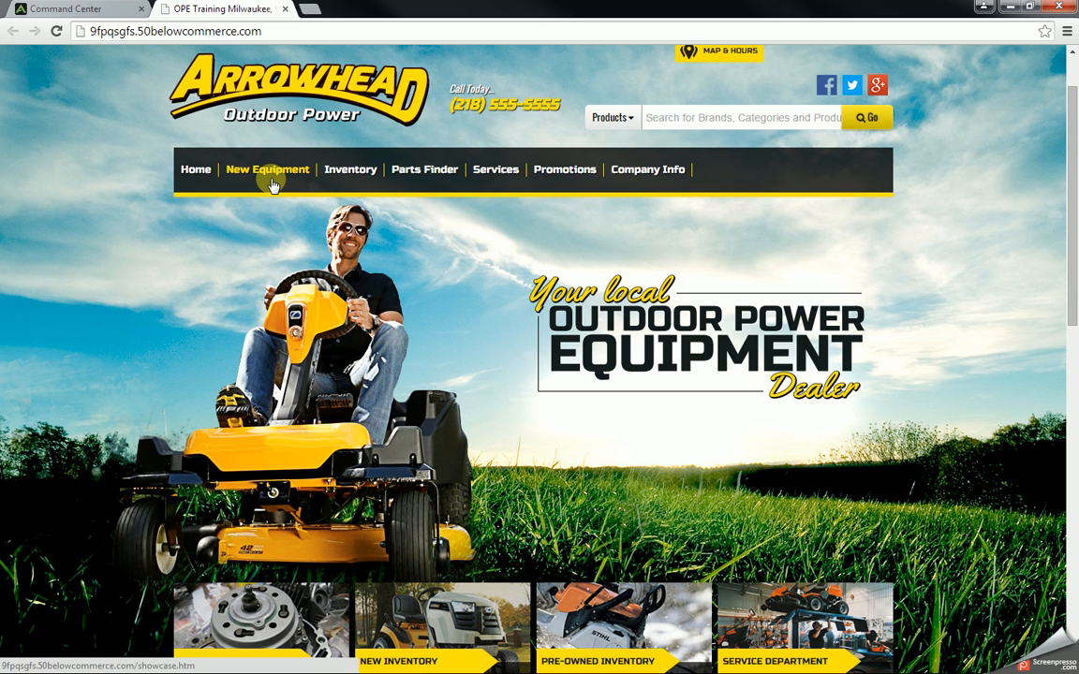
{"action": "left_click", "coordinate": [269, 171]}
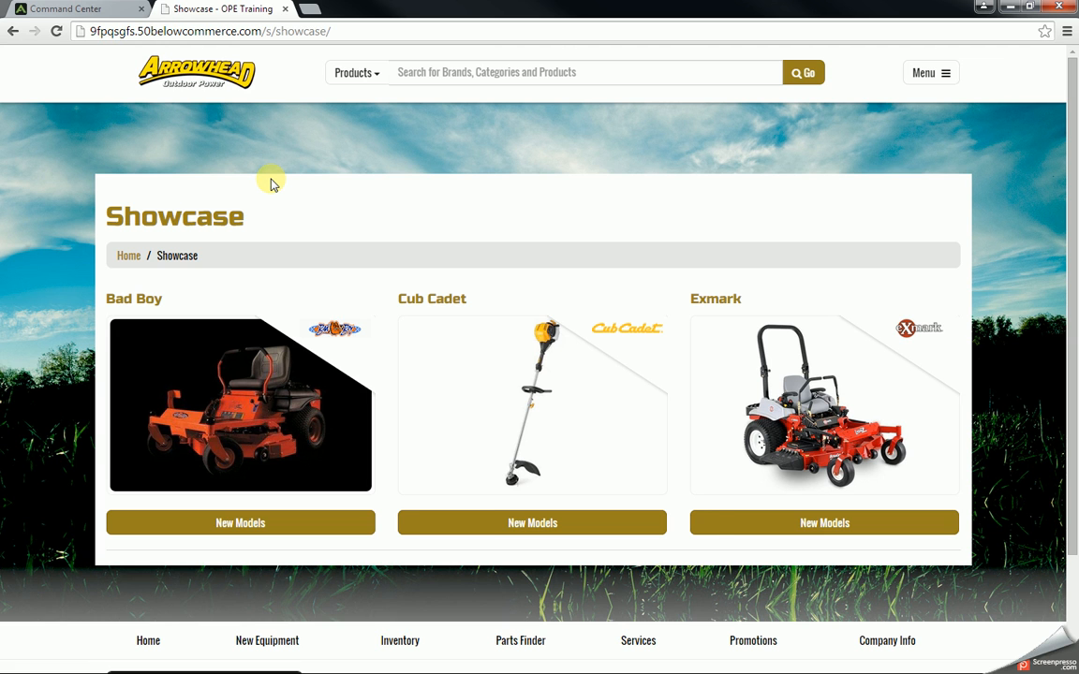
- View the Bad Boy brand's categories in the showcase and return to the website's home page
{"action": "scroll", "coordinate": [271, 182], "scroll_direction": "down", "scroll_amount": 1}
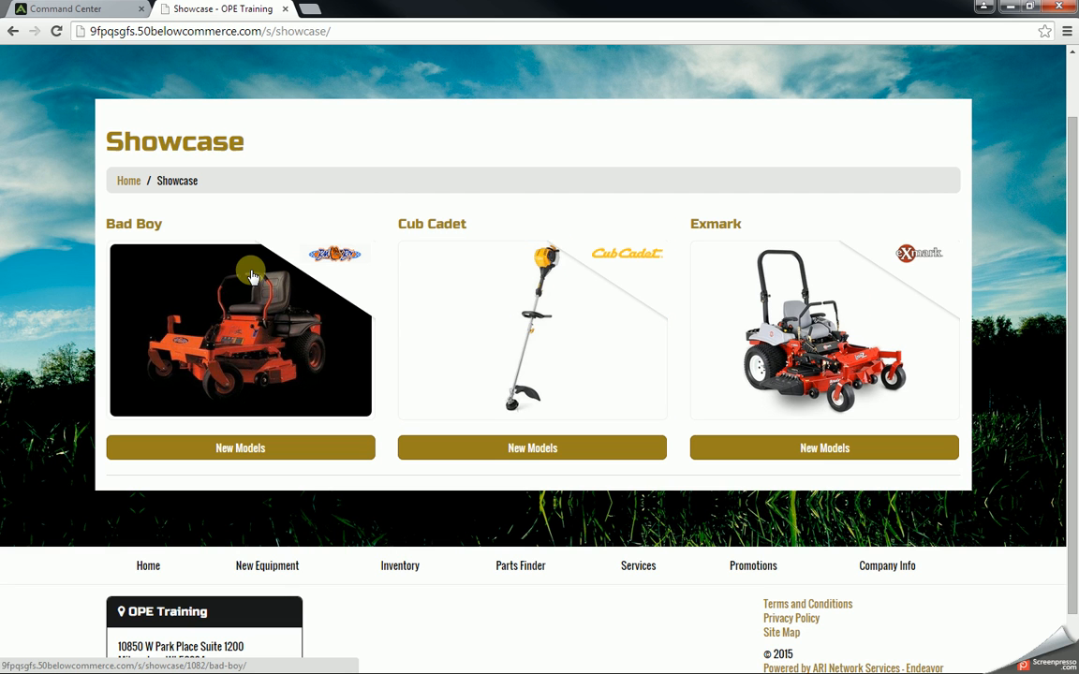
{"action": "left_click", "coordinate": [232, 354]}
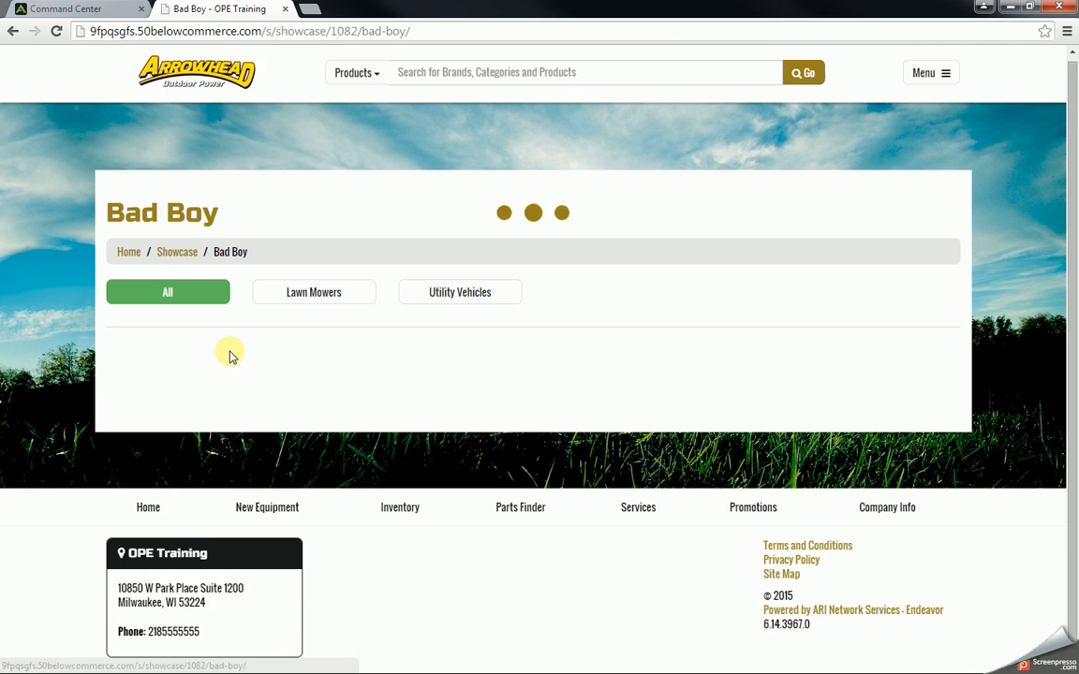
{"action": "scroll", "coordinate": [231, 354], "scroll_direction": "down", "scroll_amount": 1}
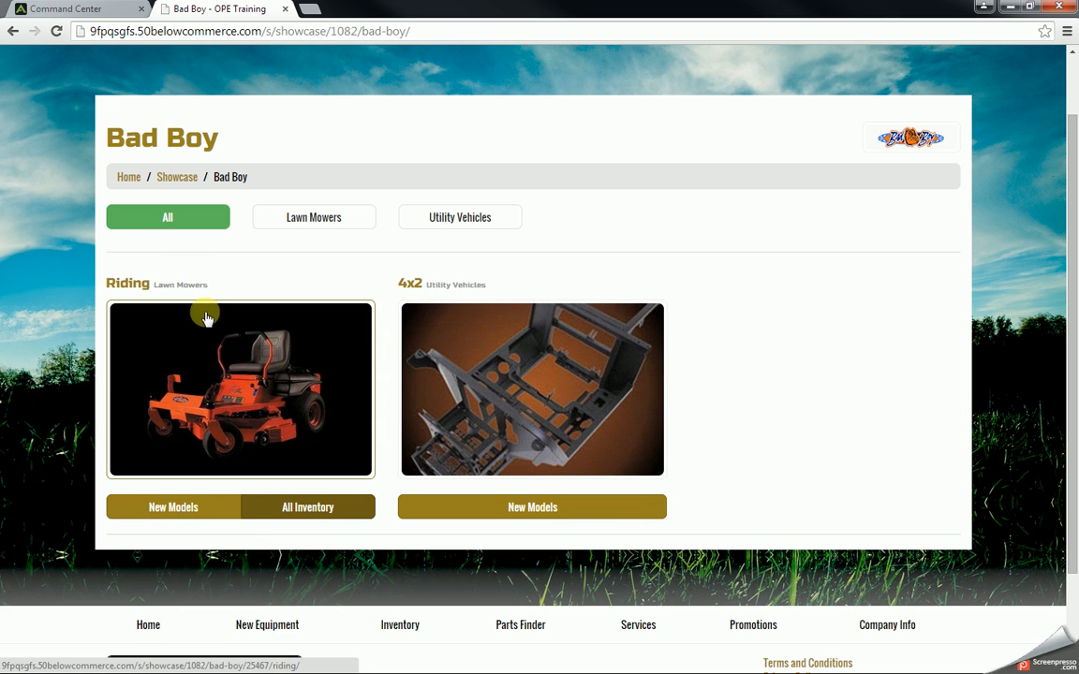
{"action": "scroll", "coordinate": [164, 169], "scroll_direction": "up", "scroll_amount": 1}
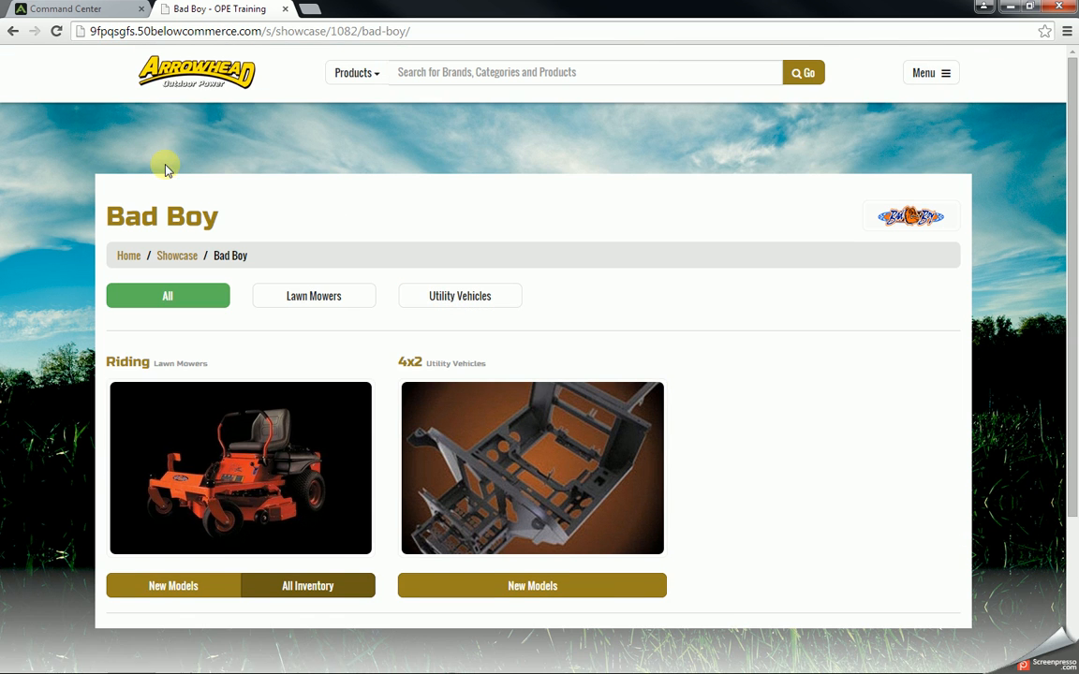
{"action": "left_click", "coordinate": [187, 67]}
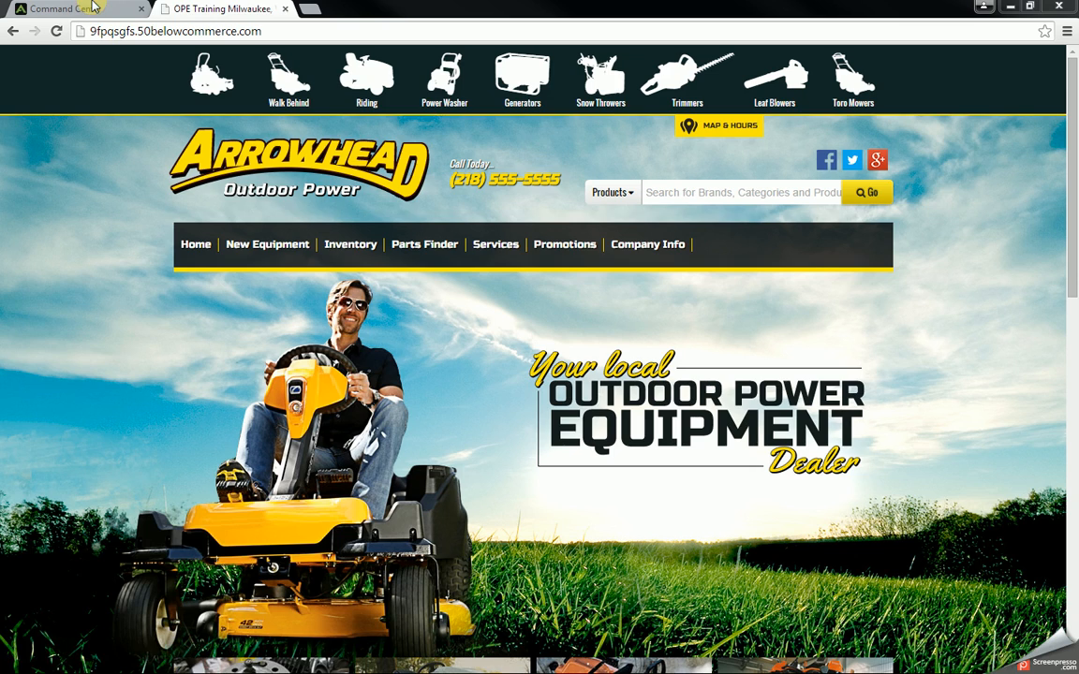
- In the Catalog Manager, enable Cub Cadet's 2015 showcase catalogs for Chainsaws, Lawn Edgers, Lawn Mowers and Lawn Vacuums, and save the changes
{"action": "left_click", "coordinate": [94, 7]}
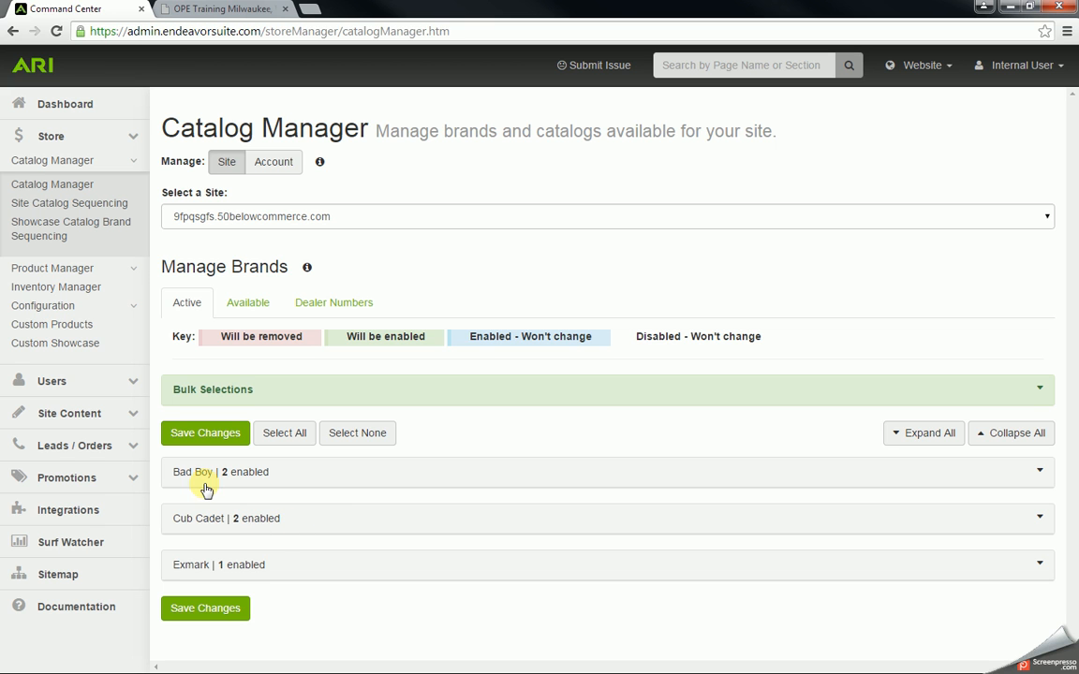
{"action": "left_click", "coordinate": [229, 533]}
{"action": "scroll", "coordinate": [230, 532], "scroll_direction": "down", "scroll_amount": 3}
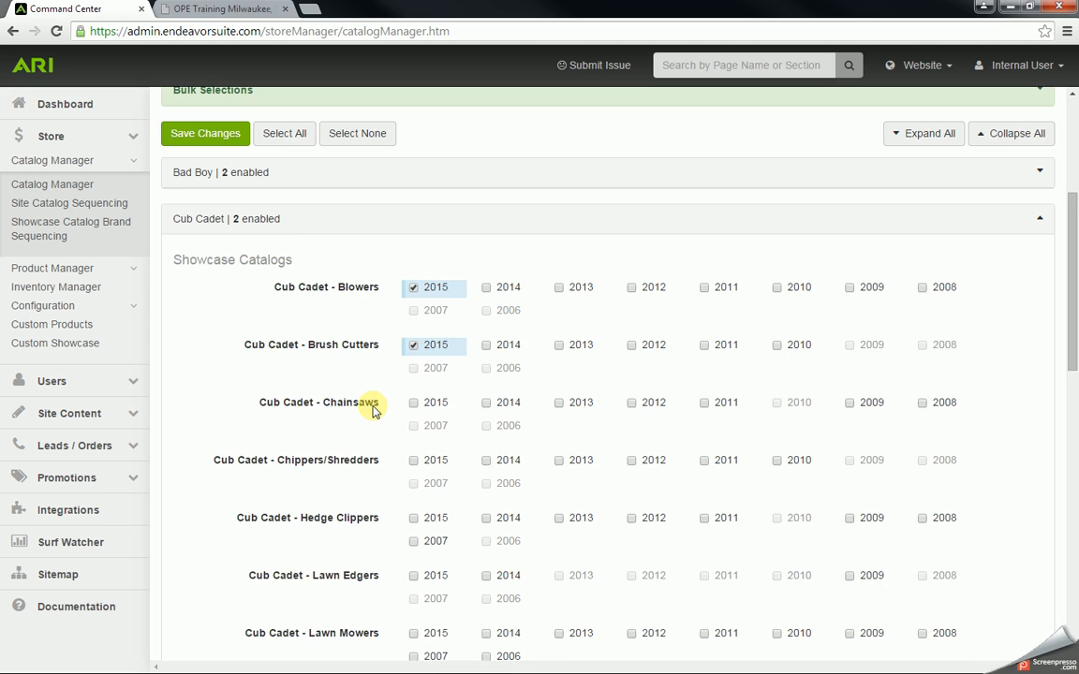
{"action": "scroll", "coordinate": [384, 410], "scroll_direction": "down", "scroll_amount": 1}
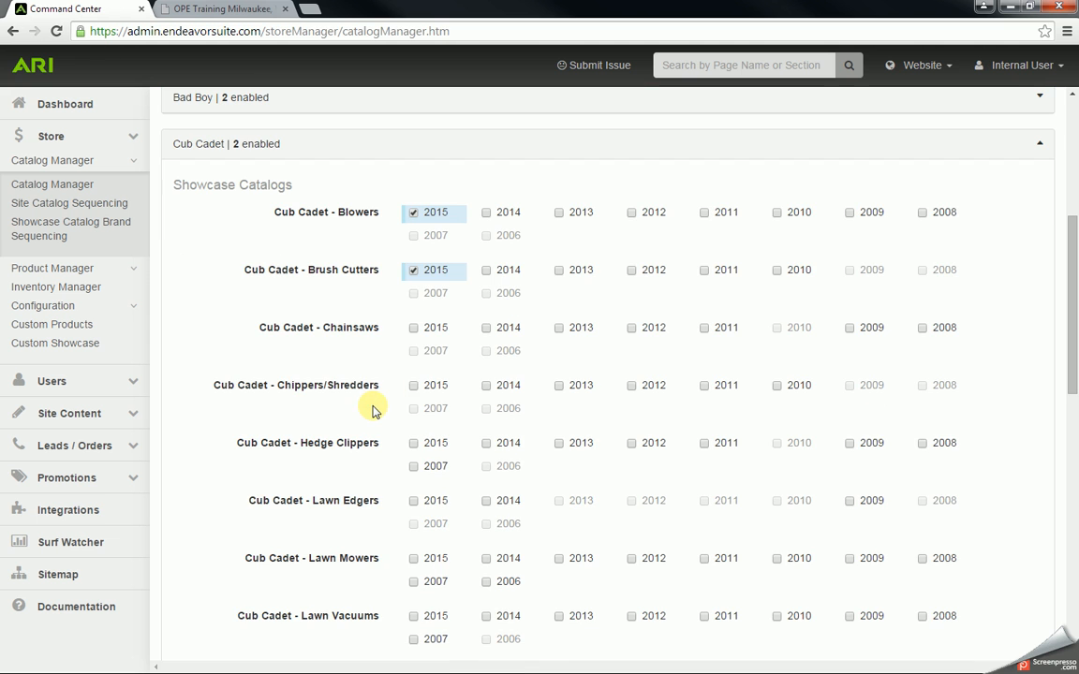
{"action": "left_click", "coordinate": [414, 329]}
{"action": "scroll", "coordinate": [423, 393], "scroll_direction": "down", "scroll_amount": 1}
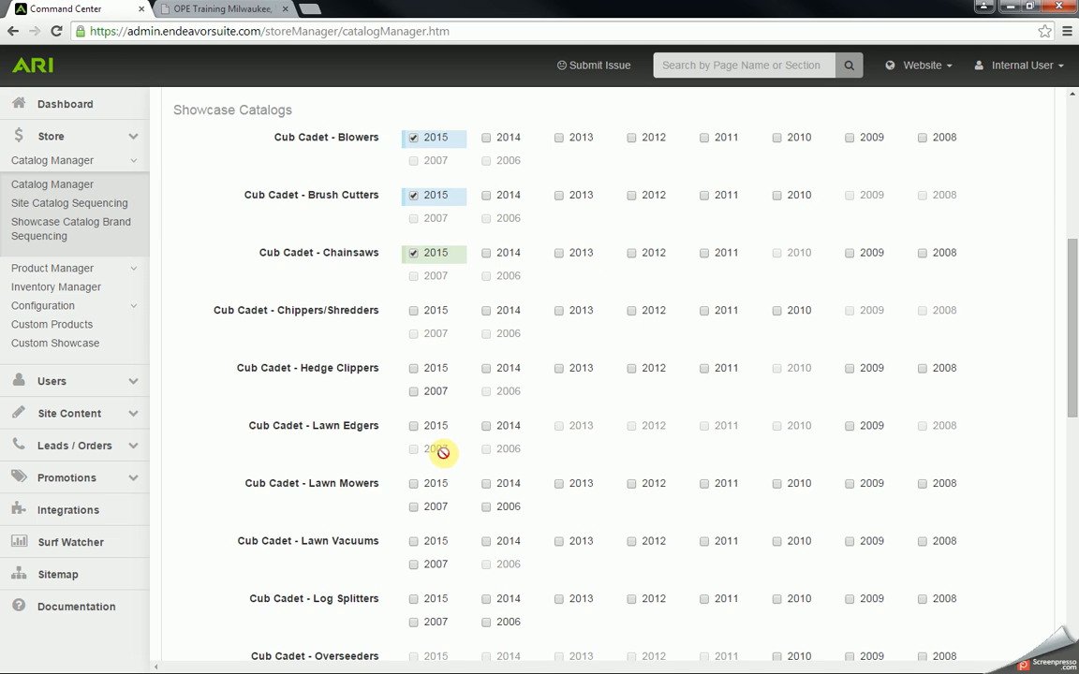
{"action": "left_click", "coordinate": [414, 426]}
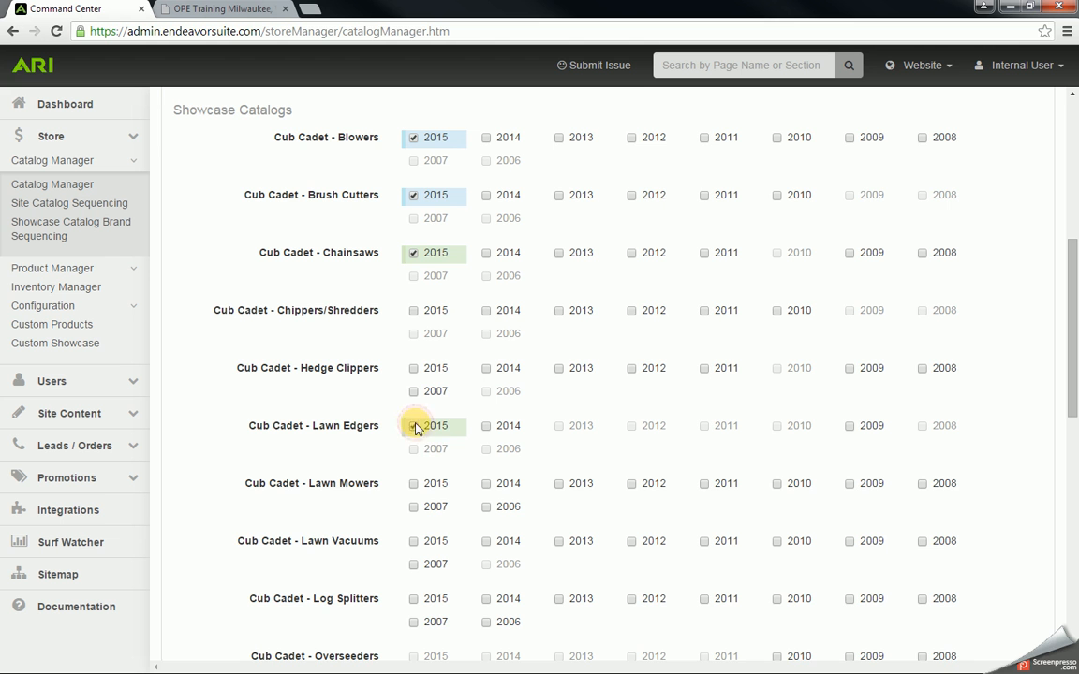
{"action": "left_click", "coordinate": [416, 487]}
{"action": "left_click", "coordinate": [416, 546]}
{"action": "scroll", "coordinate": [416, 548], "scroll_direction": "down", "scroll_amount": 8}
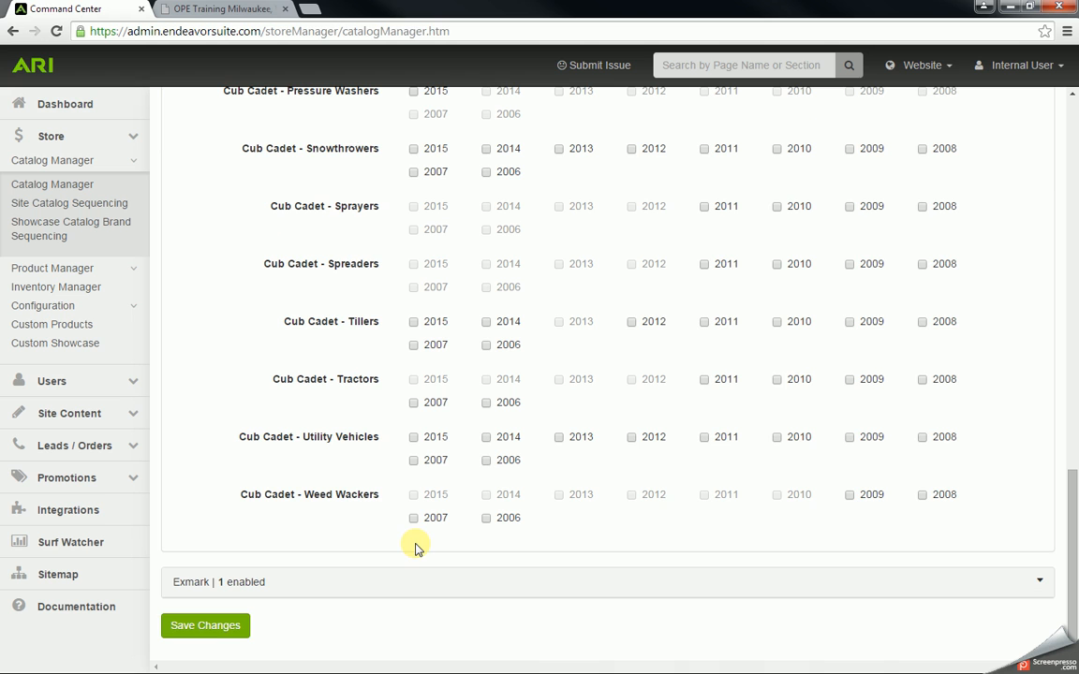
{"action": "left_click", "coordinate": [208, 624]}
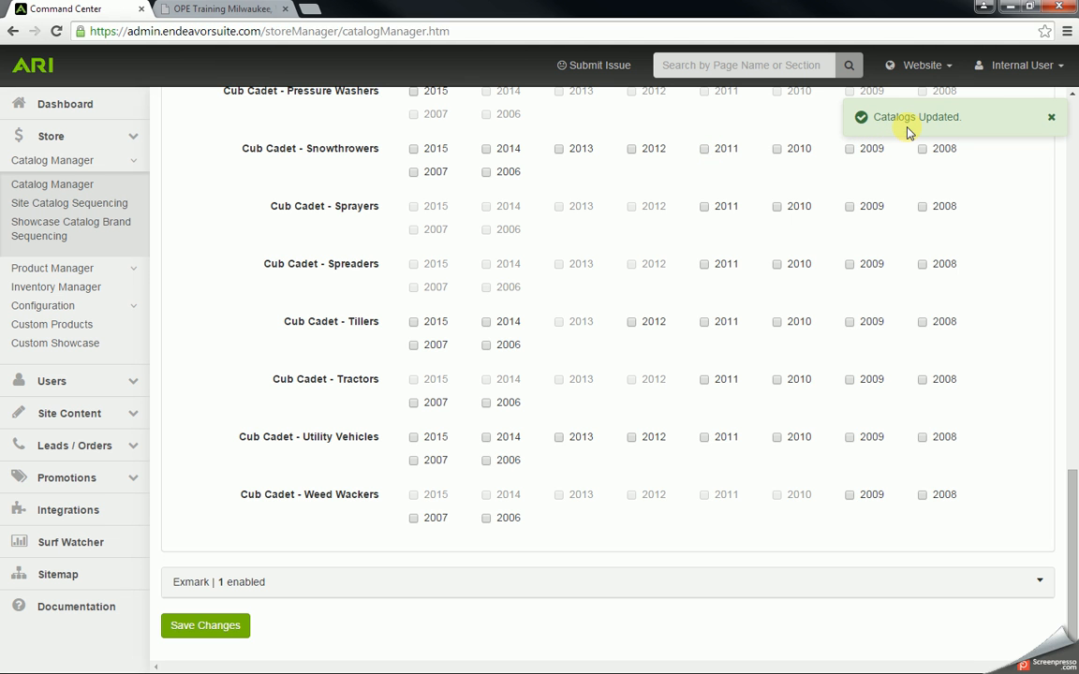
- Publish the product keywords and the website changes to the live site
{"action": "scroll", "coordinate": [800, 388], "scroll_direction": "up", "scroll_amount": 10}
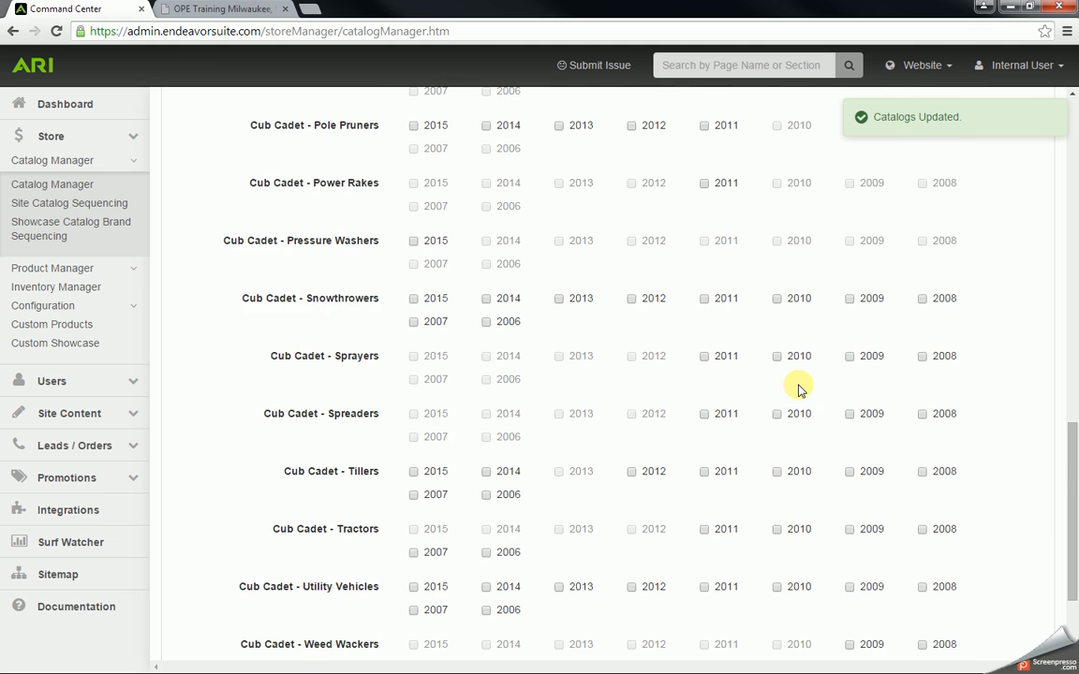
{"action": "scroll", "coordinate": [800, 389], "scroll_direction": "up", "scroll_amount": 2}
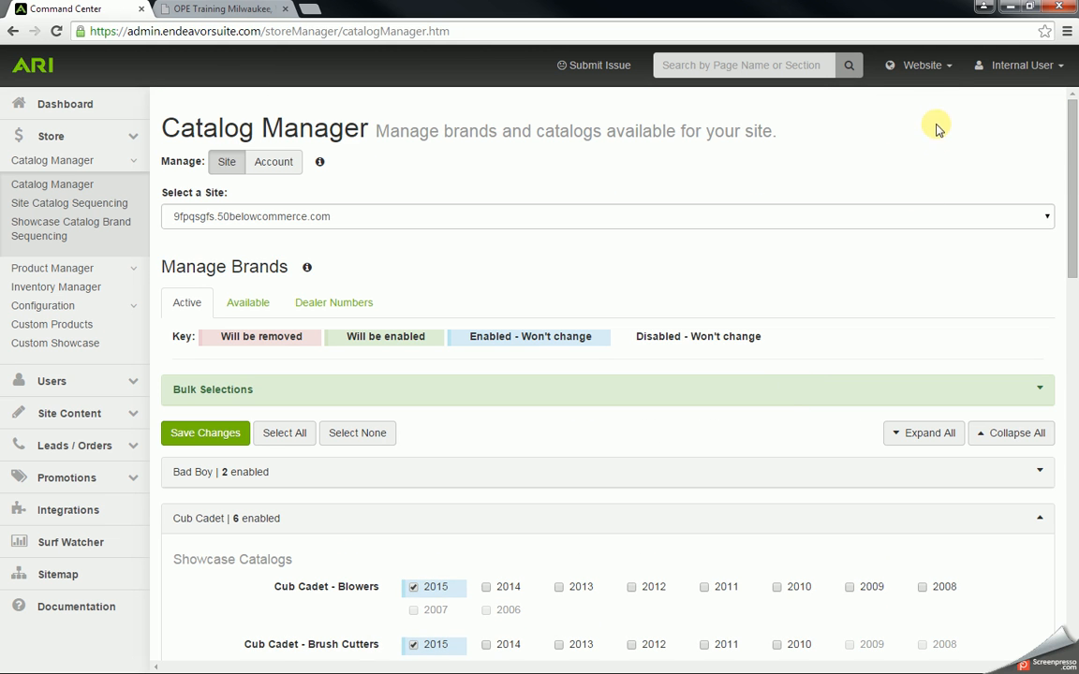
{"action": "left_click", "coordinate": [934, 74]}
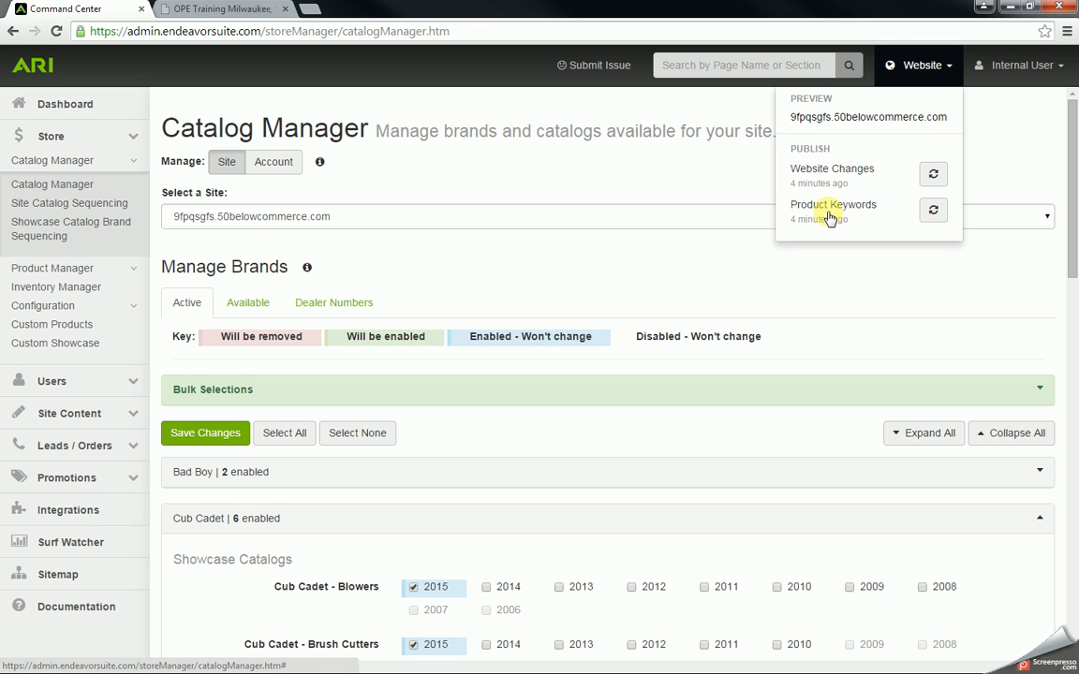
{"action": "left_click", "coordinate": [933, 211]}
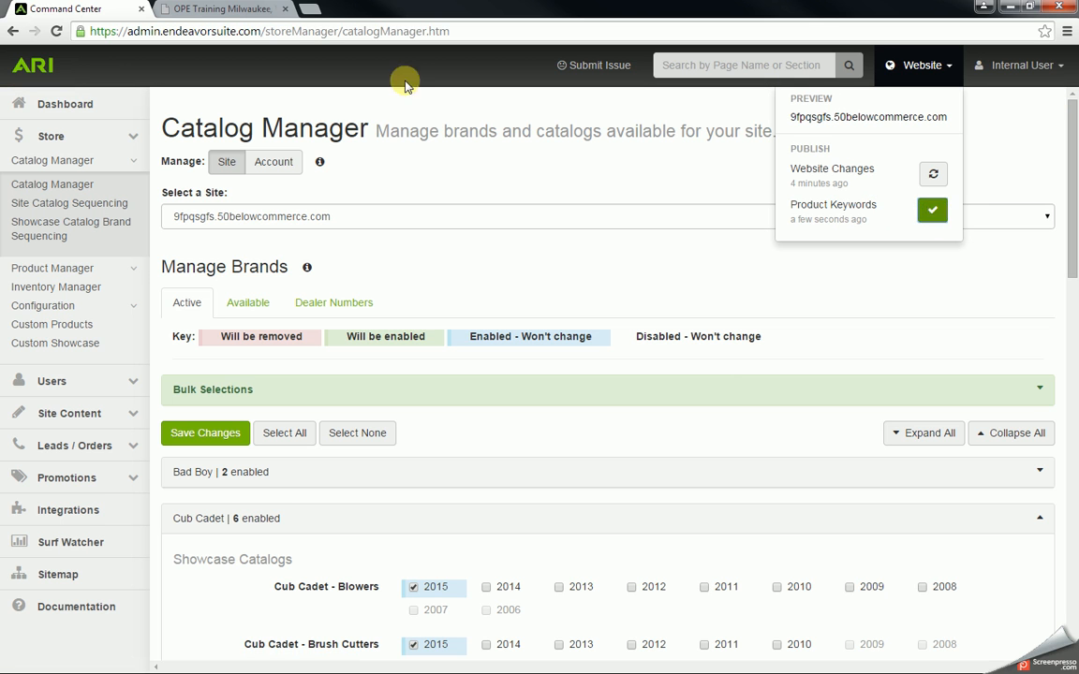
{"action": "left_click", "coordinate": [215, 9]}
{"action": "left_click", "coordinate": [684, 187]}
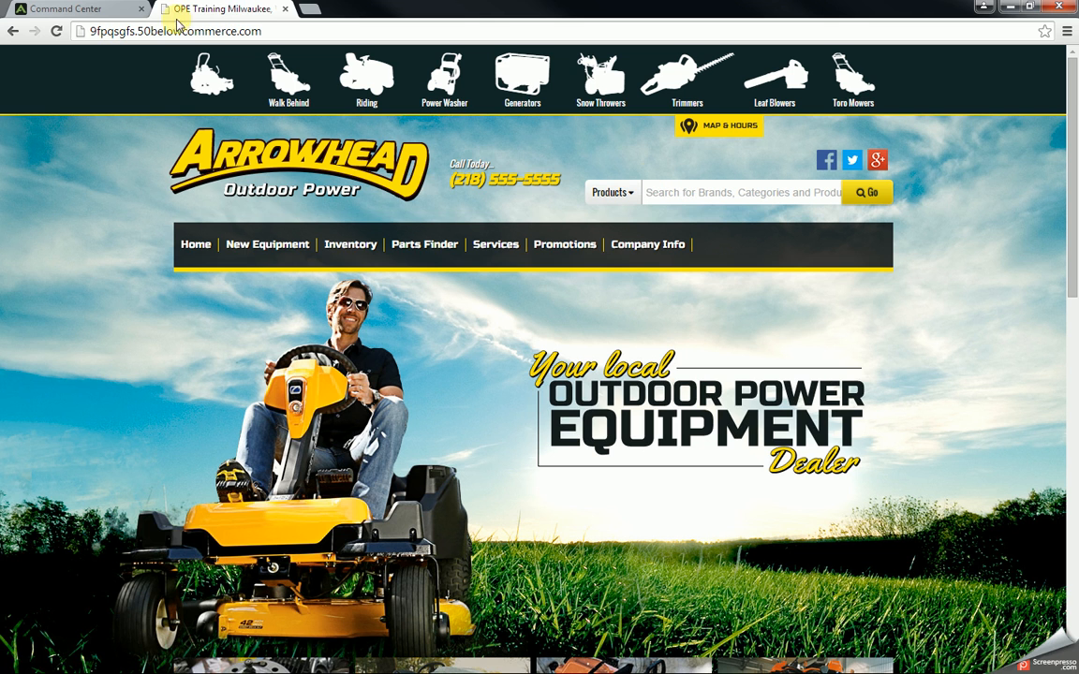
{"action": "left_click", "coordinate": [85, 10]}
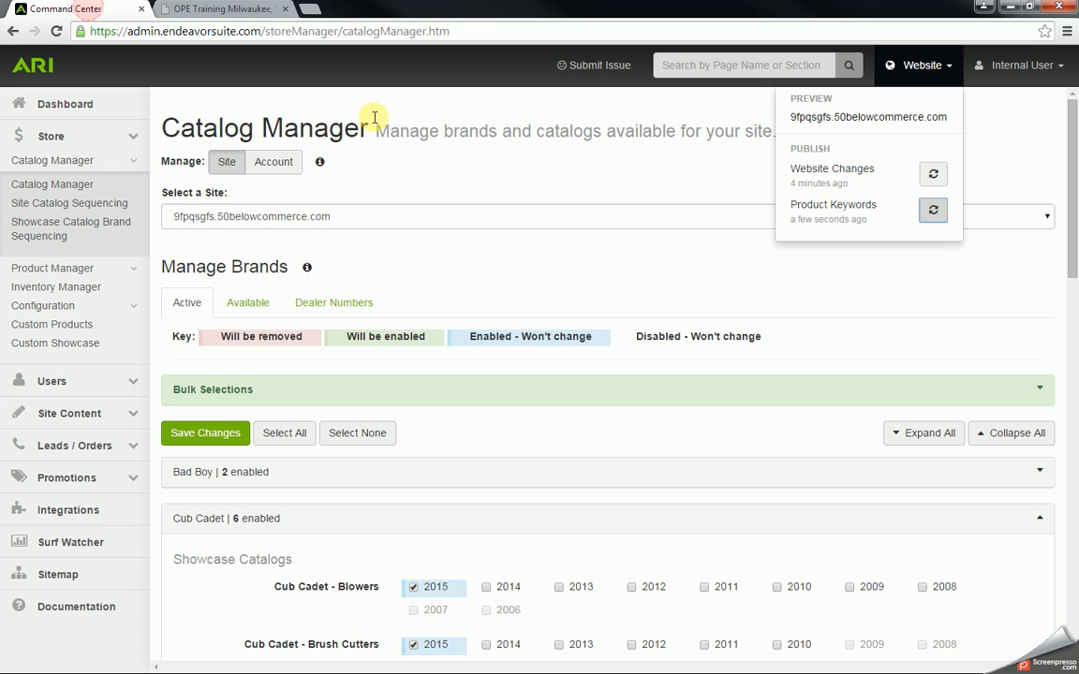
{"action": "left_click", "coordinate": [933, 175]}
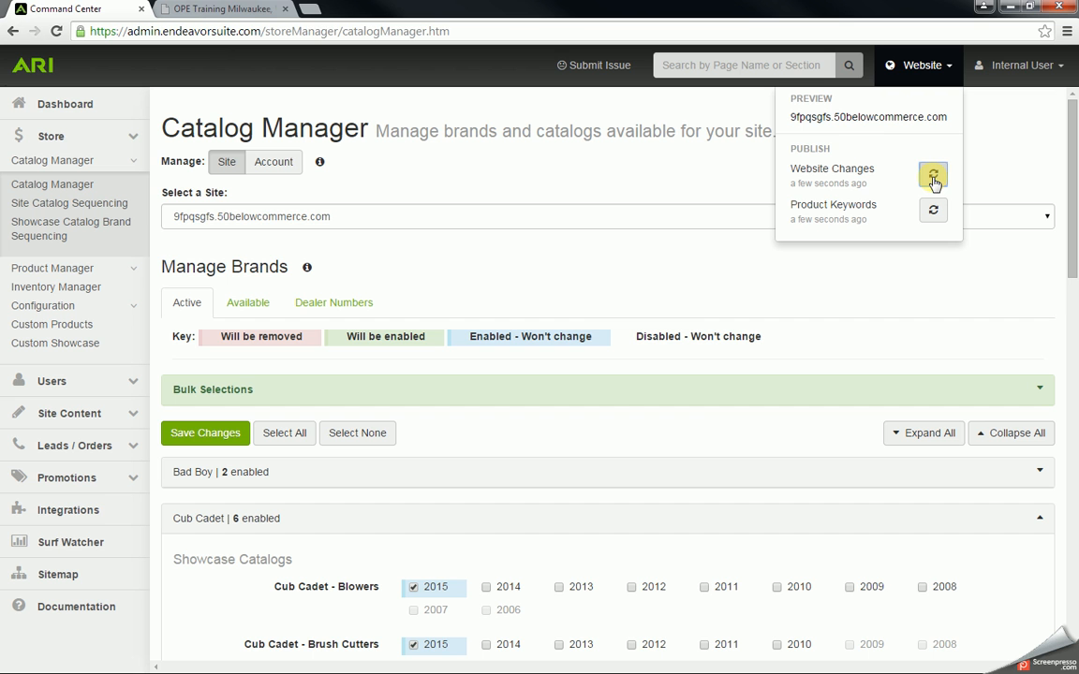
- Open the Cub Cadet brand in the website's New Equipment showcase and examine its product categories
{"action": "left_click", "coordinate": [198, 8]}
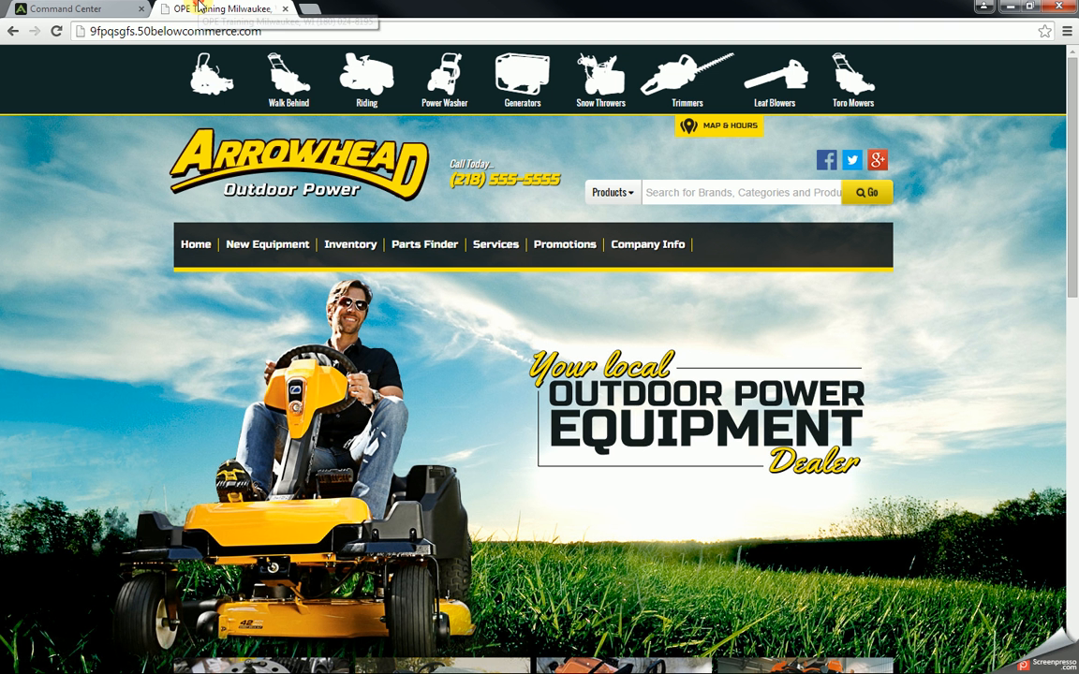
{"action": "left_click", "coordinate": [281, 247]}
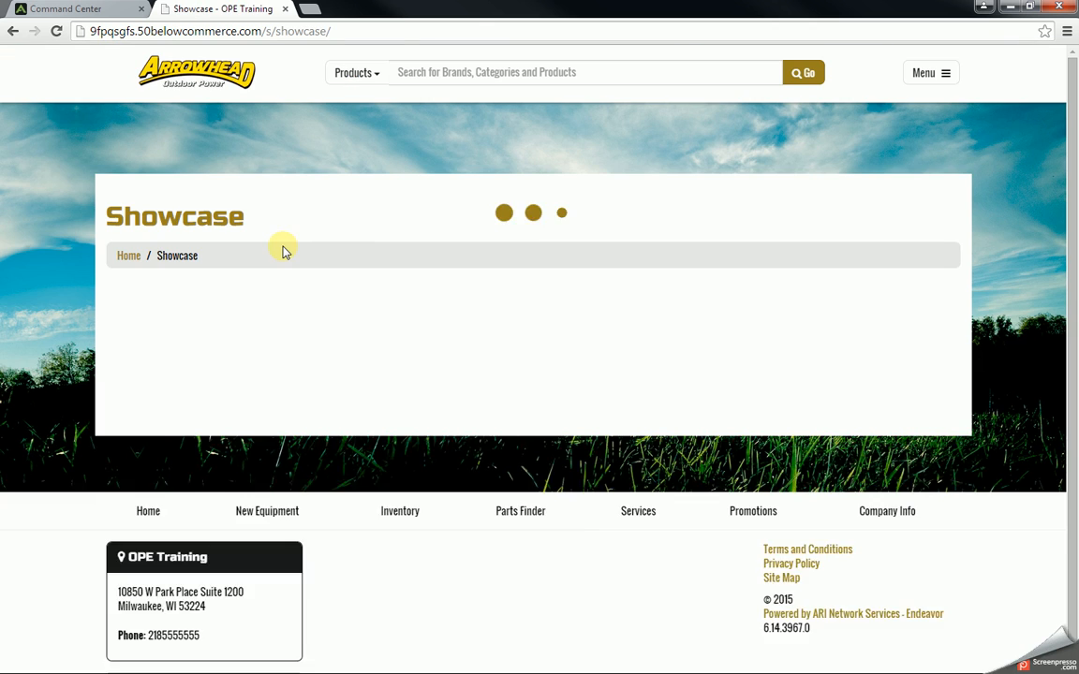
{"action": "left_click", "coordinate": [475, 392]}
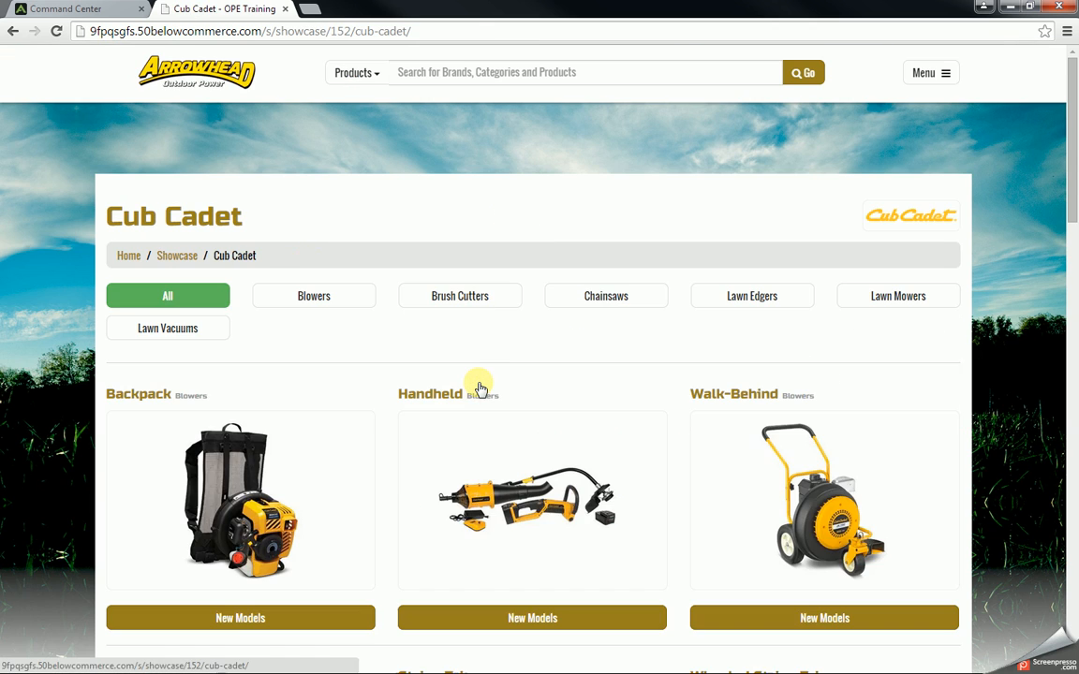
{"action": "scroll", "coordinate": [478, 386], "scroll_direction": "down", "scroll_amount": 4}
{"action": "scroll", "coordinate": [478, 387], "scroll_direction": "down", "scroll_amount": 6}
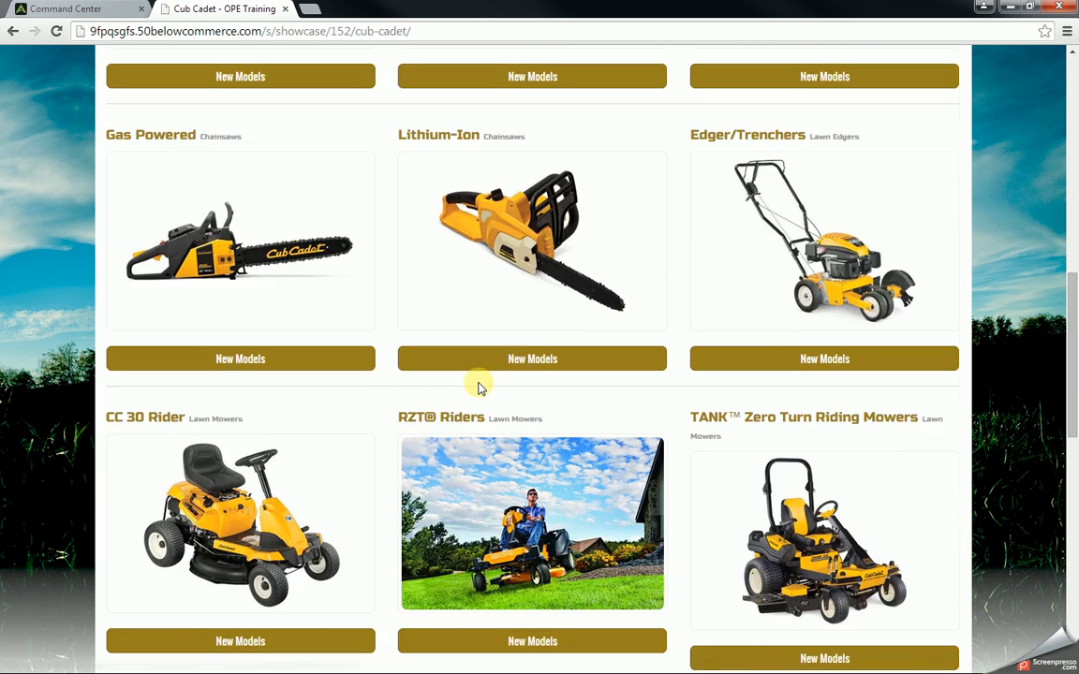
{"action": "scroll", "coordinate": [478, 387], "scroll_direction": "down", "scroll_amount": 4}
{"action": "scroll", "coordinate": [478, 384], "scroll_direction": "up", "scroll_amount": 11}
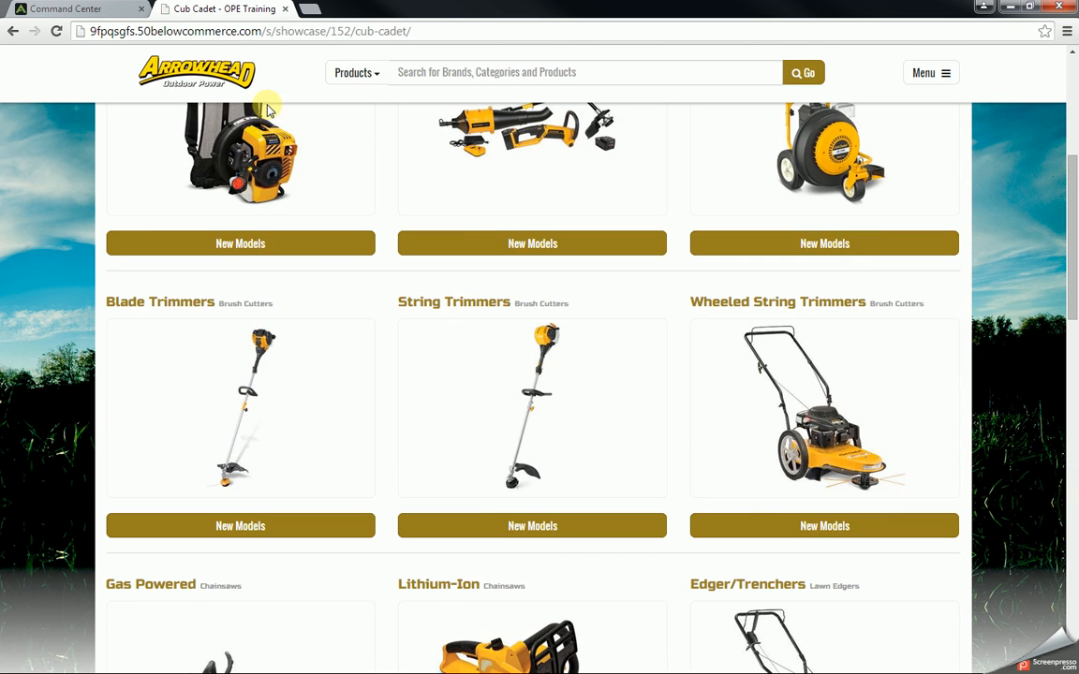
- Return to the Command Center, review Cub Cadet's enabled showcase catalogs in the Catalog Manager, and collapse the brand's section
{"action": "left_click", "coordinate": [89, 11]}
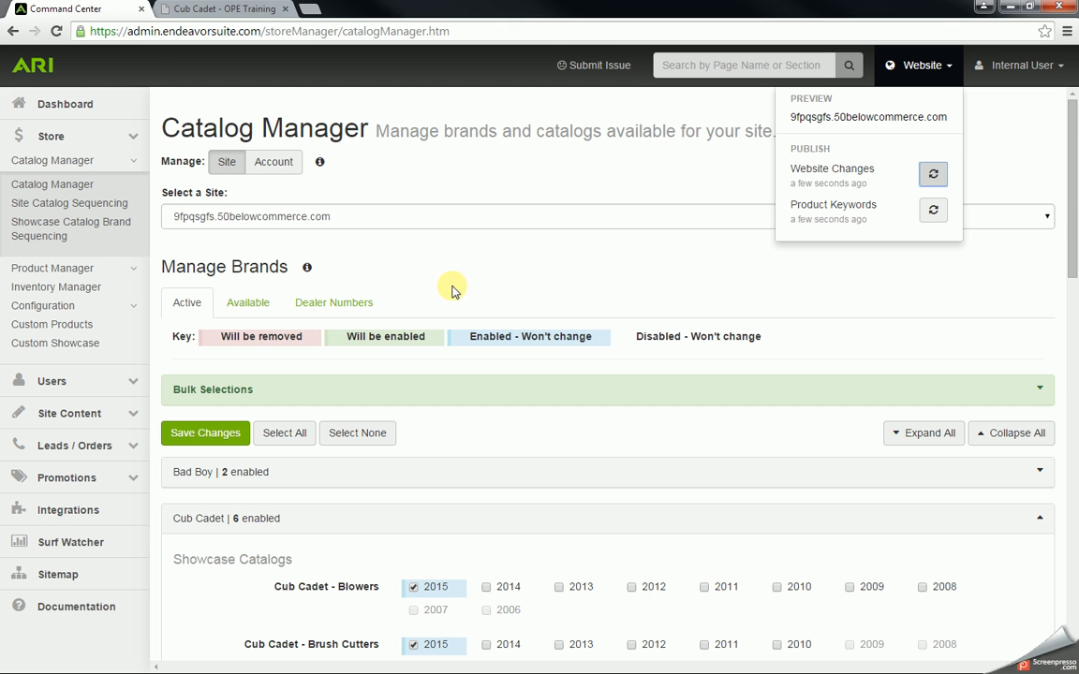
{"action": "scroll", "coordinate": [450, 289], "scroll_direction": "down", "scroll_amount": 4}
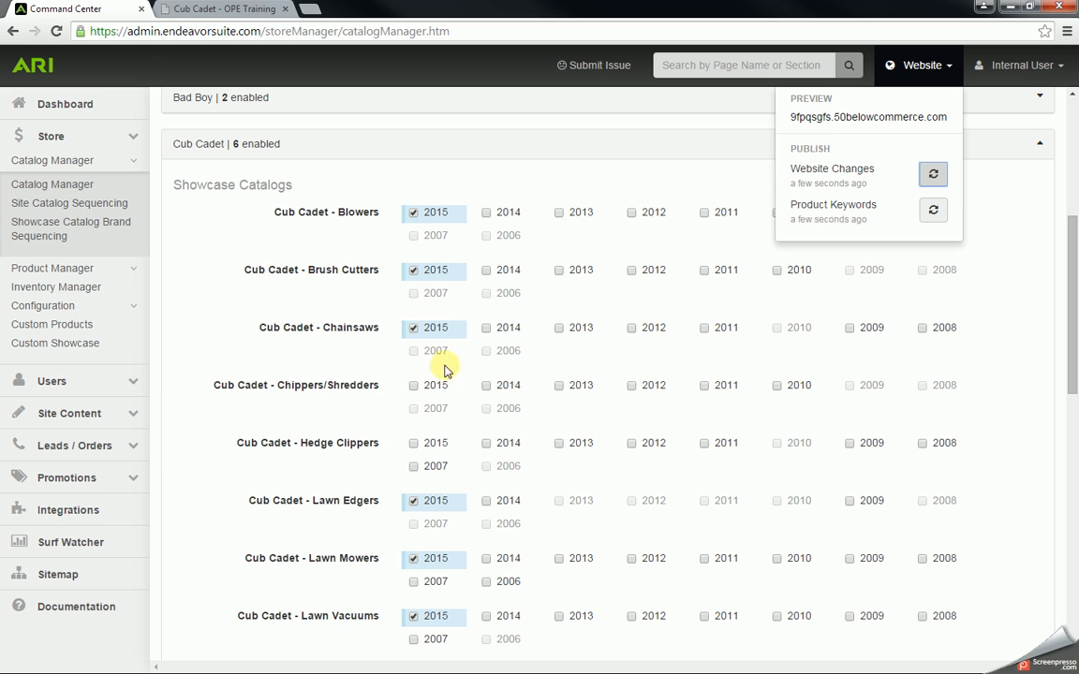
{"action": "left_click", "coordinate": [190, 335]}
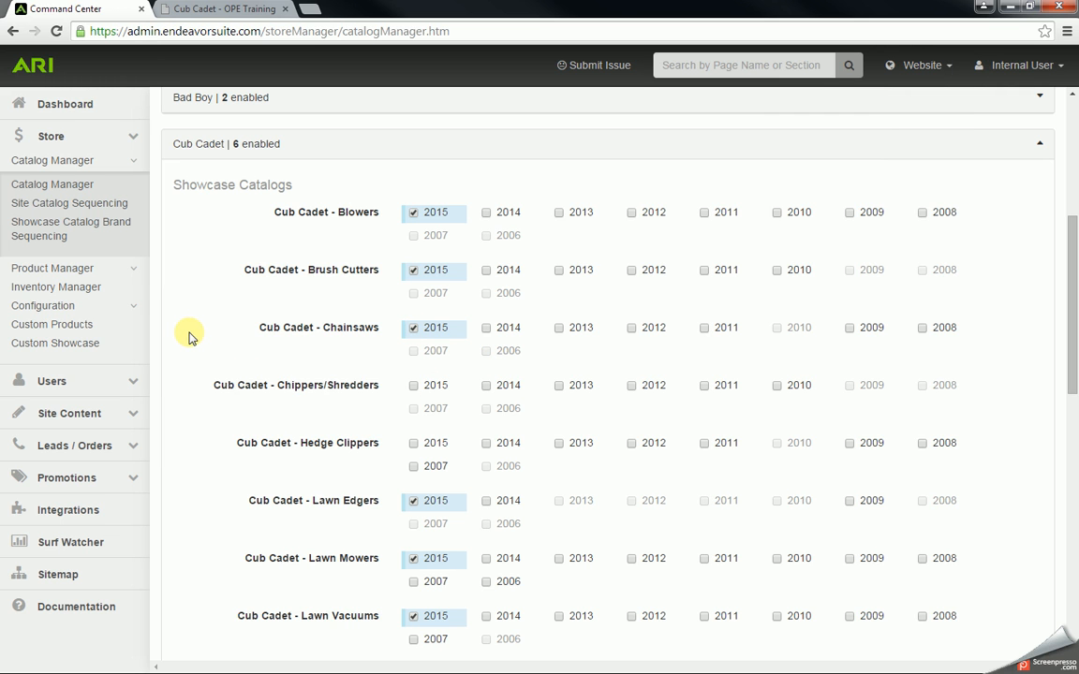
{"action": "scroll", "coordinate": [299, 187], "scroll_direction": "up", "scroll_amount": 2}
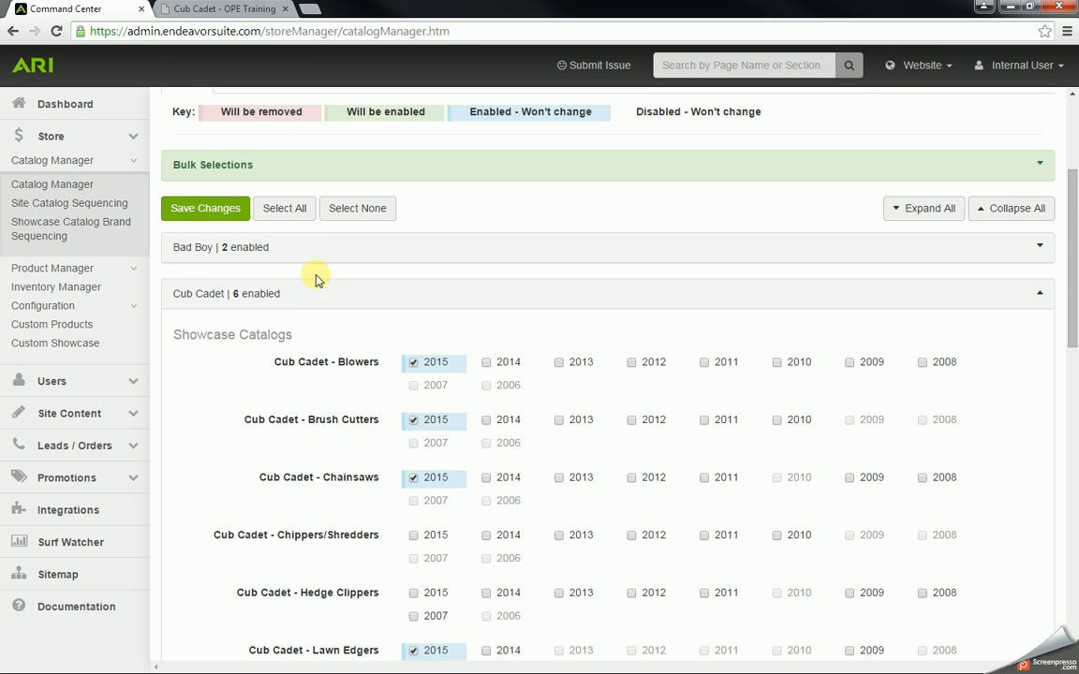
{"action": "left_click", "coordinate": [300, 293]}
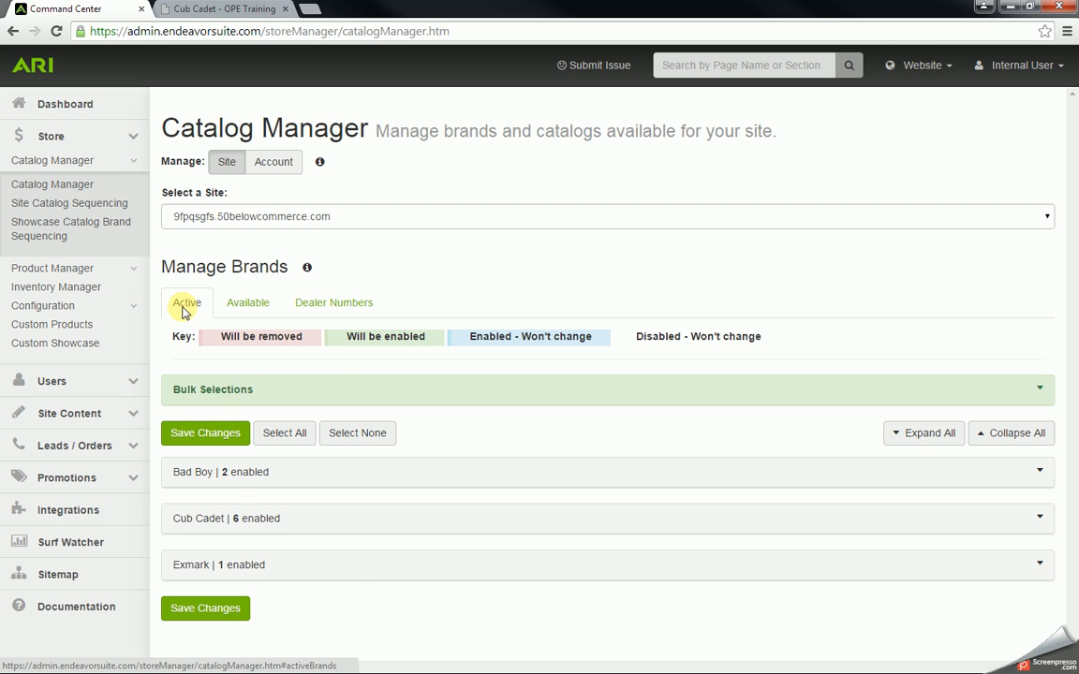
- Add Simplicity - Ag and Lawn from the available brands to the site and save the changes
{"action": "left_click", "coordinate": [248, 303]}
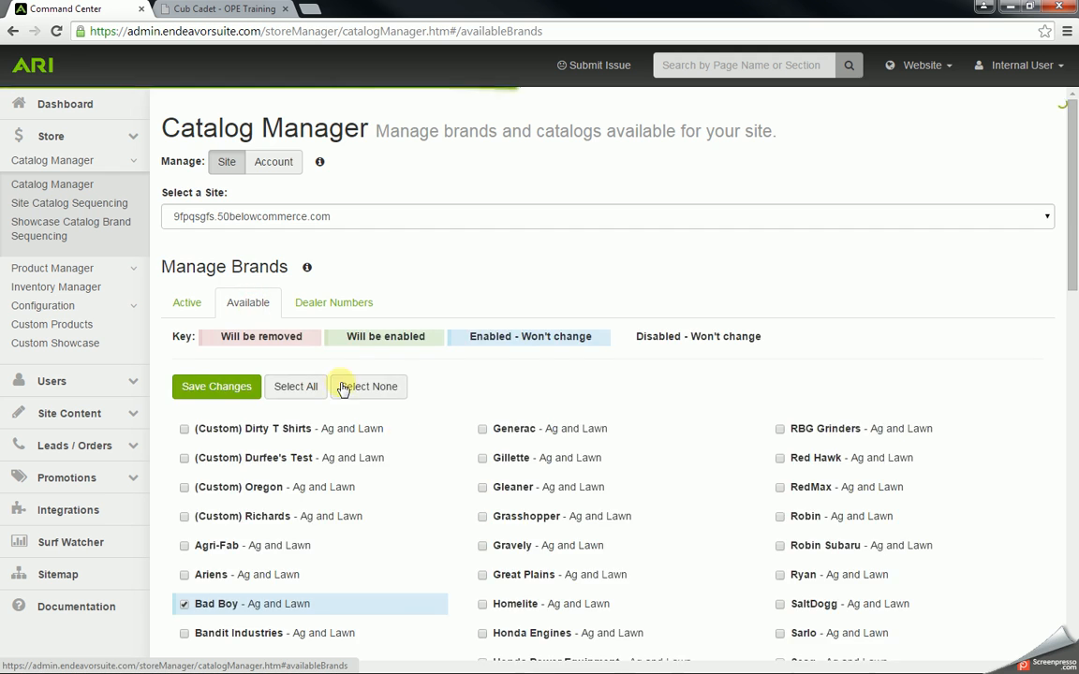
{"action": "scroll", "coordinate": [407, 443], "scroll_direction": "down", "scroll_amount": 4}
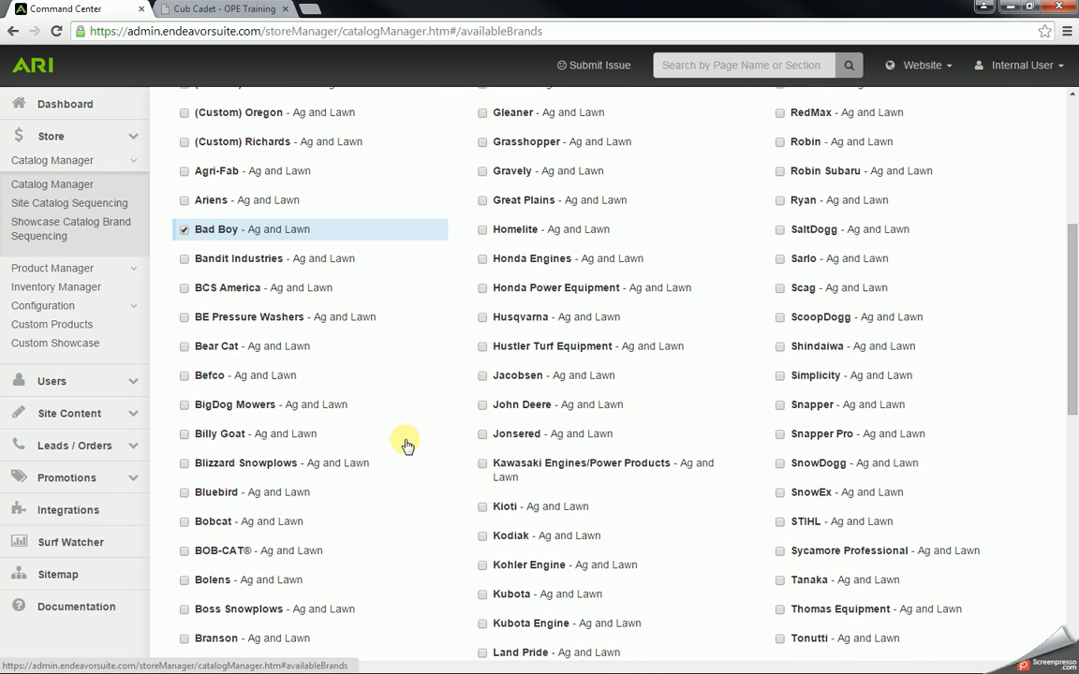
{"action": "scroll", "coordinate": [408, 445], "scroll_direction": "down", "scroll_amount": 5}
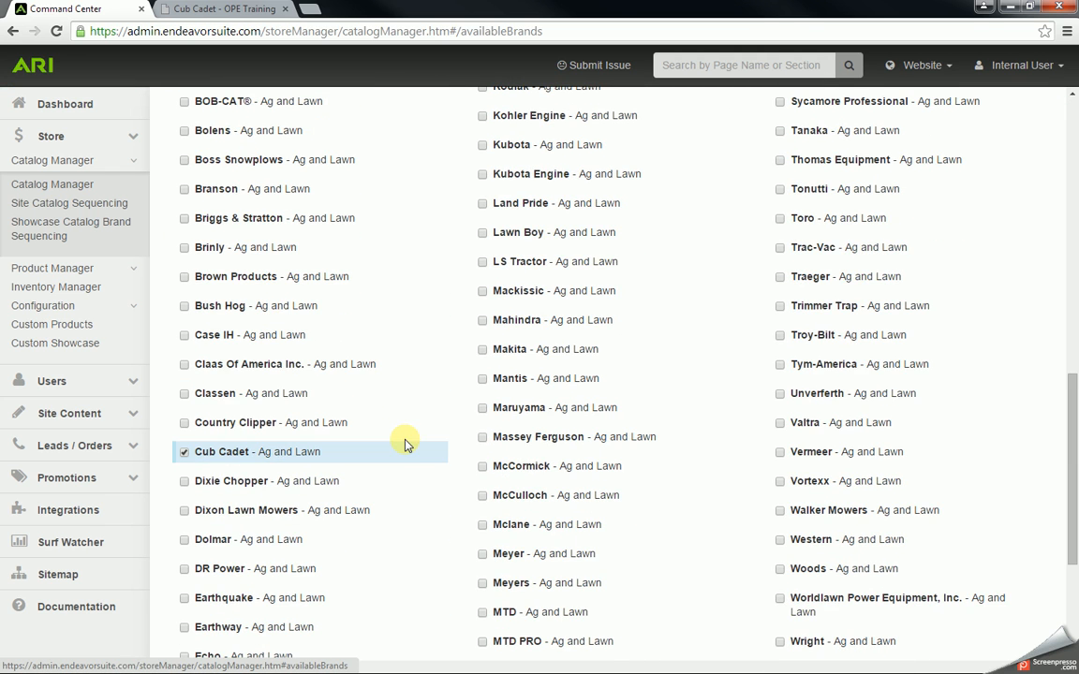
{"action": "scroll", "coordinate": [784, 382], "scroll_direction": "up", "scroll_amount": 2}
{"action": "scroll", "coordinate": [784, 382], "scroll_direction": "up", "scroll_amount": 3}
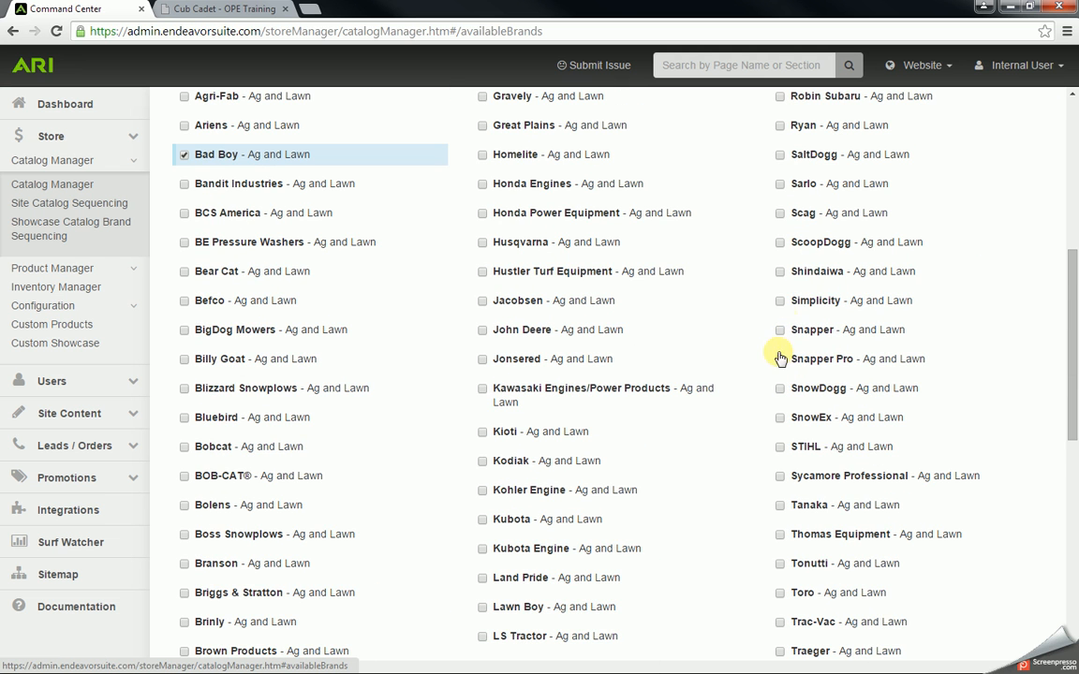
{"action": "left_click", "coordinate": [781, 302]}
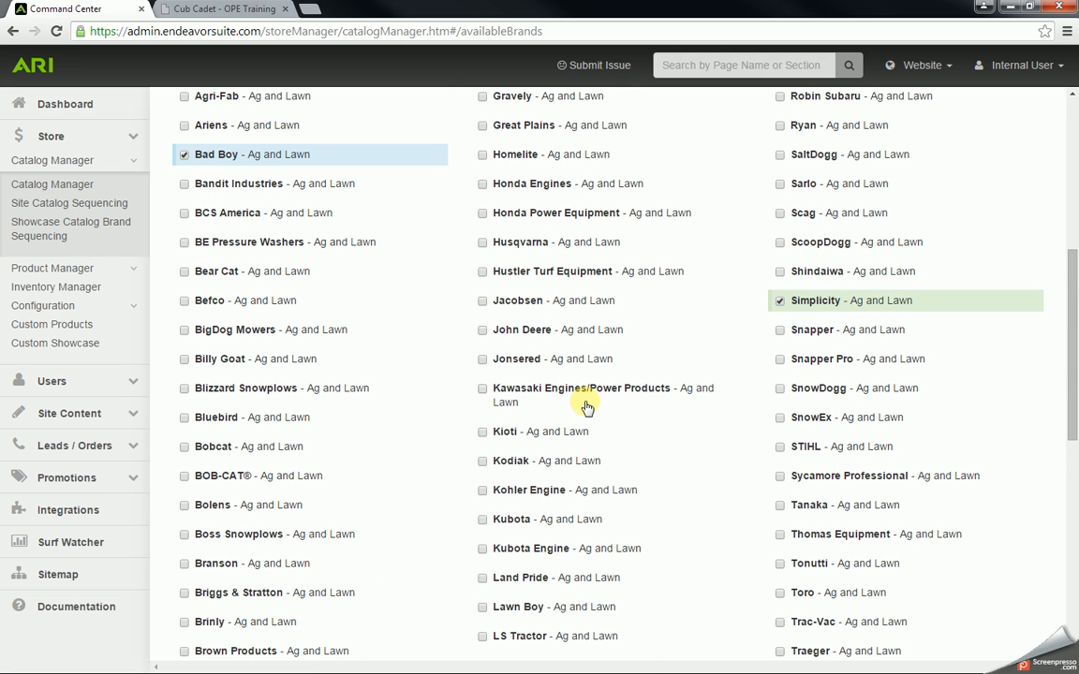
{"action": "scroll", "coordinate": [584, 408], "scroll_direction": "up", "scroll_amount": 5}
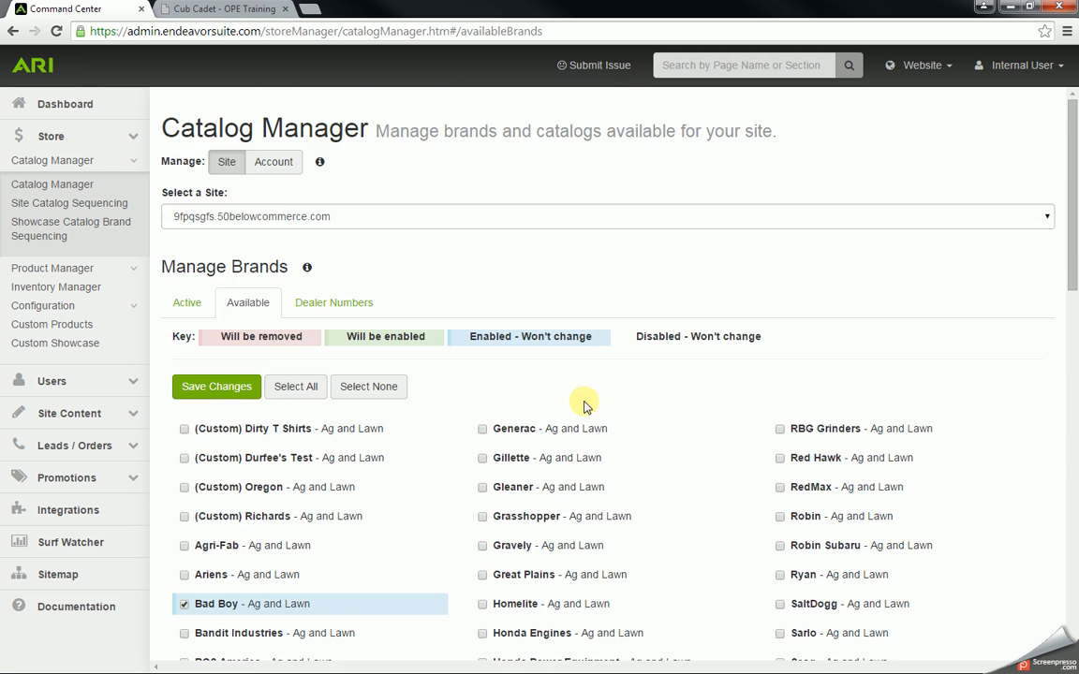
{"action": "left_click", "coordinate": [240, 388]}
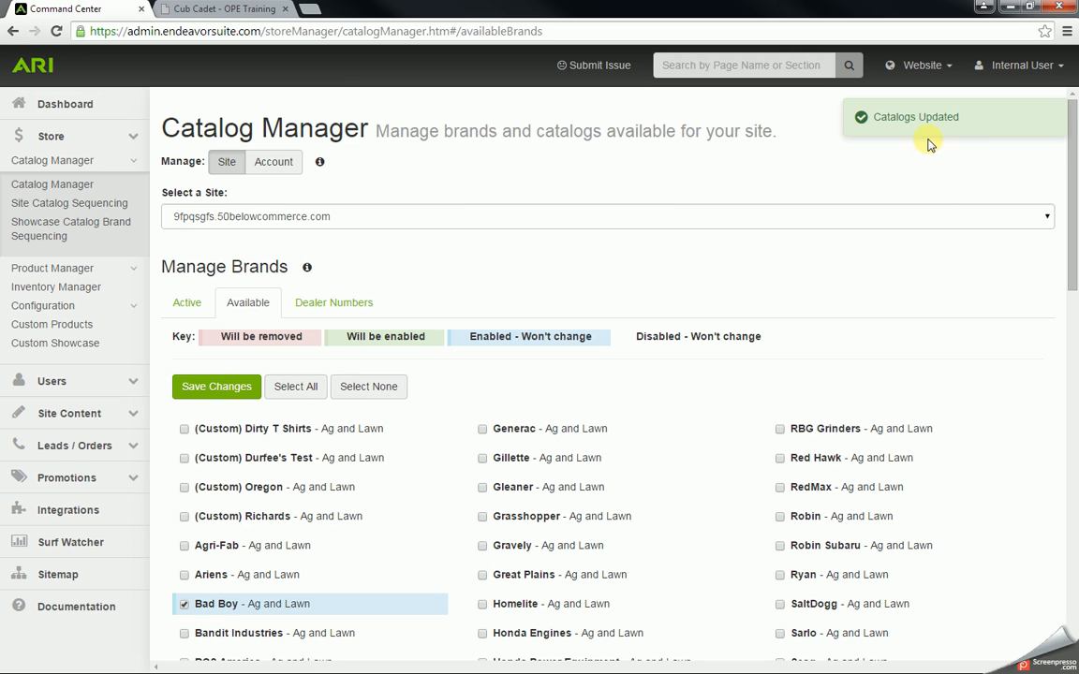
- Among the active brands, enable Simplicity's 2014 showcase catalogs for Blowers, Chippers/Shredders and Lawn Mowers, and save the changes
{"action": "left_click", "coordinate": [187, 304]}
{"action": "scroll", "coordinate": [184, 305], "scroll_direction": "down", "scroll_amount": 1}
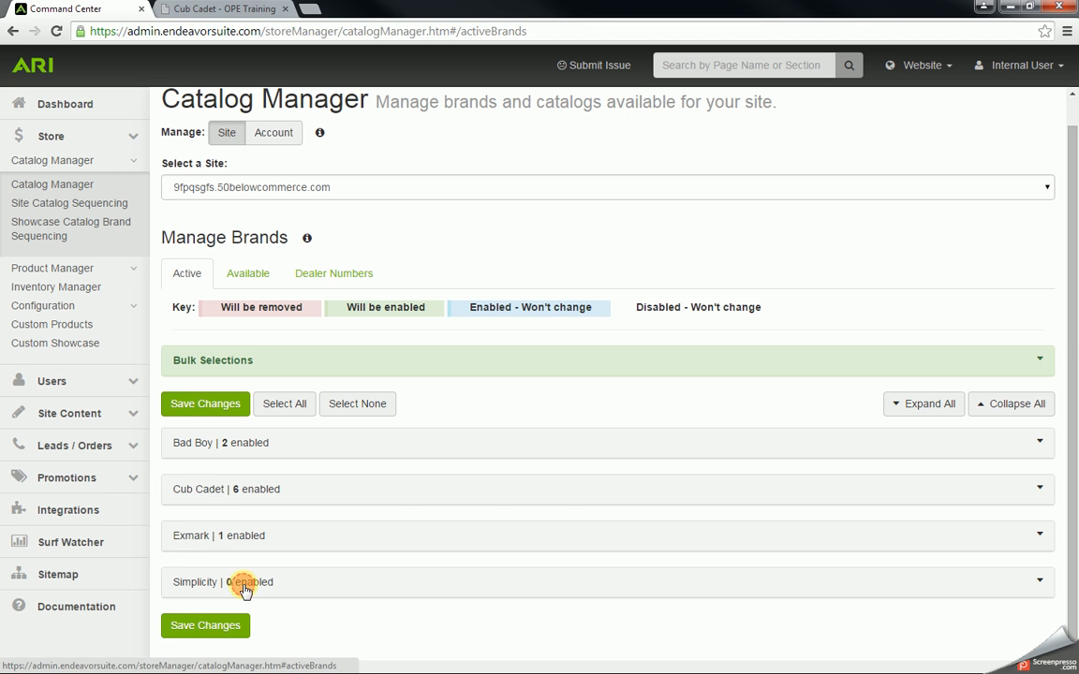
{"action": "left_click", "coordinate": [276, 586]}
{"action": "scroll", "coordinate": [274, 576], "scroll_direction": "down", "scroll_amount": 5}
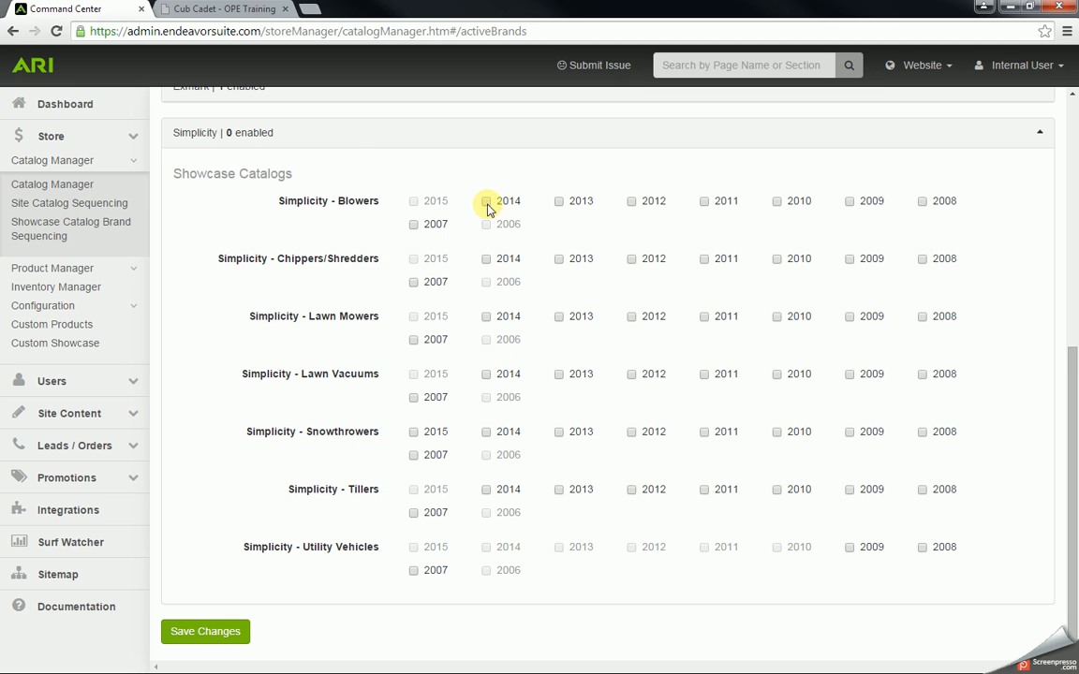
{"action": "left_click", "coordinate": [486, 203]}
{"action": "left_click", "coordinate": [489, 260]}
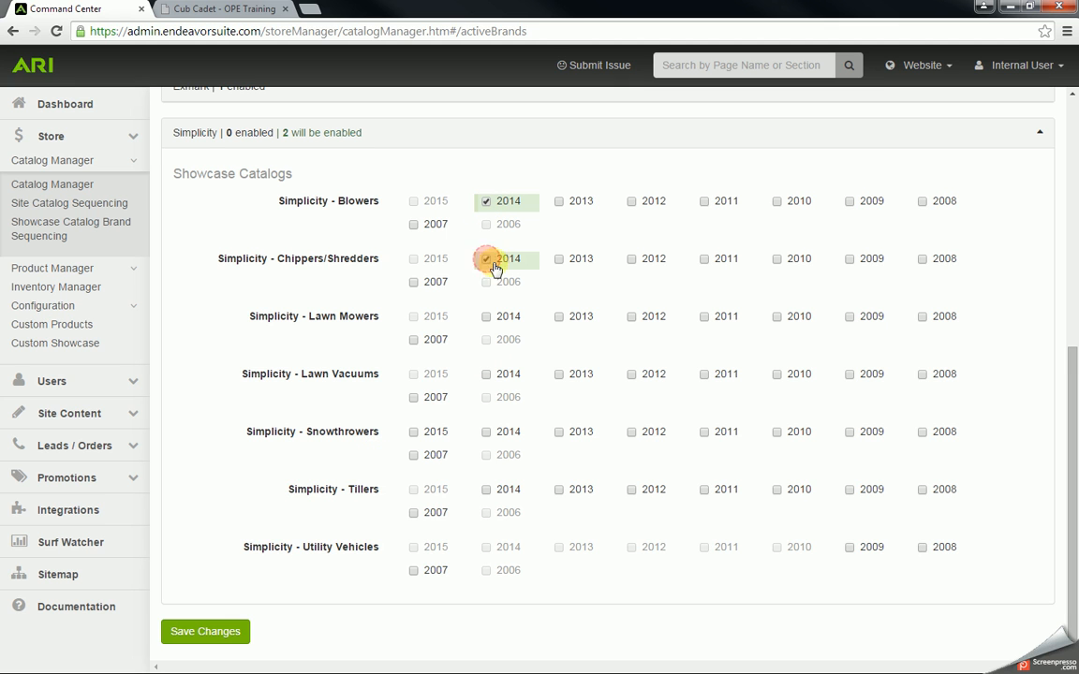
{"action": "left_click", "coordinate": [486, 318]}
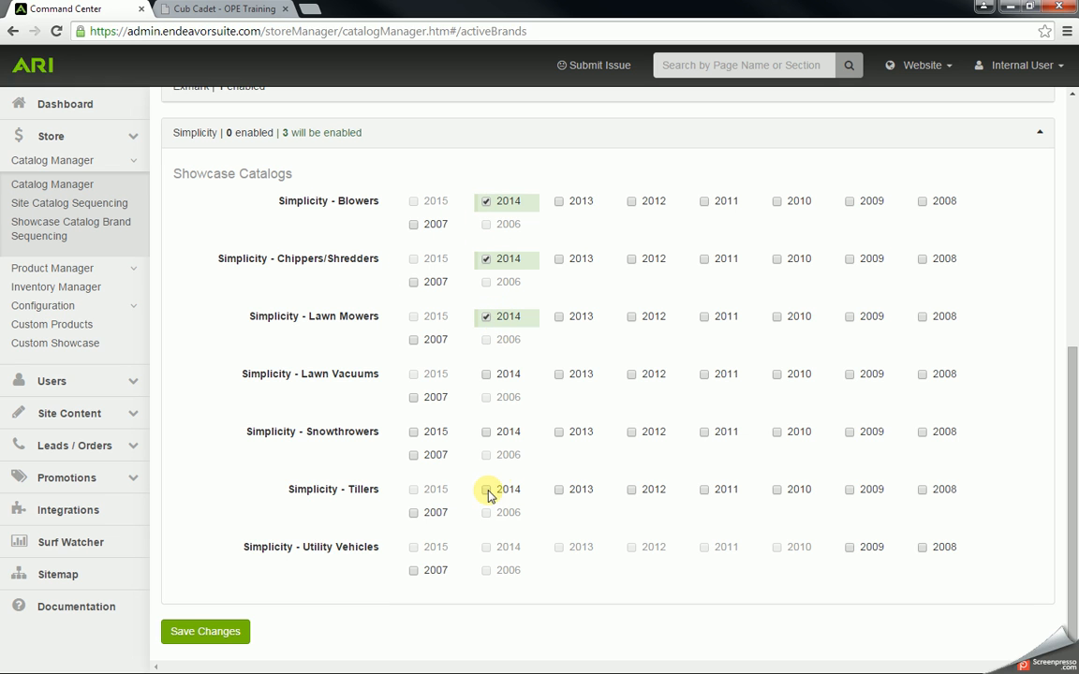
{"action": "left_click", "coordinate": [231, 632]}
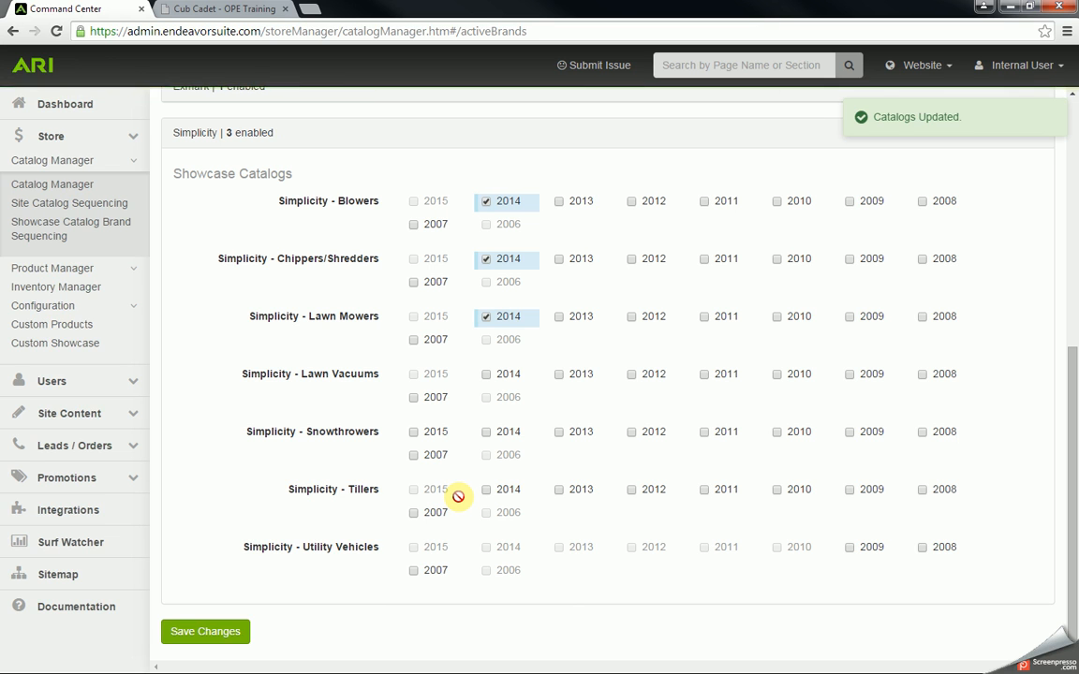
- Publish the product keywords and website changes for the newly enabled Simplicity catalogs
{"action": "left_click", "coordinate": [942, 78]}
{"action": "left_click", "coordinate": [934, 212]}
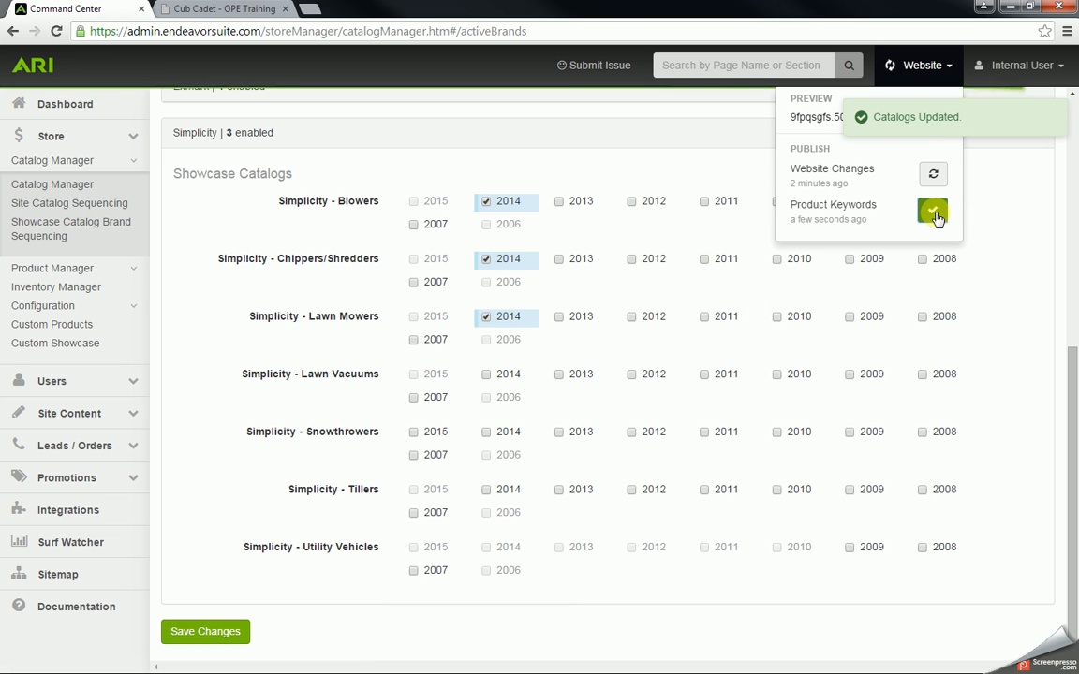
{"action": "left_click", "coordinate": [933, 175]}
{"action": "left_click", "coordinate": [927, 211]}
- Switch to the dealer website, go through its home page to the New Equipment showcase, and check for the Simplicity brand
{"action": "left_click", "coordinate": [248, 11]}
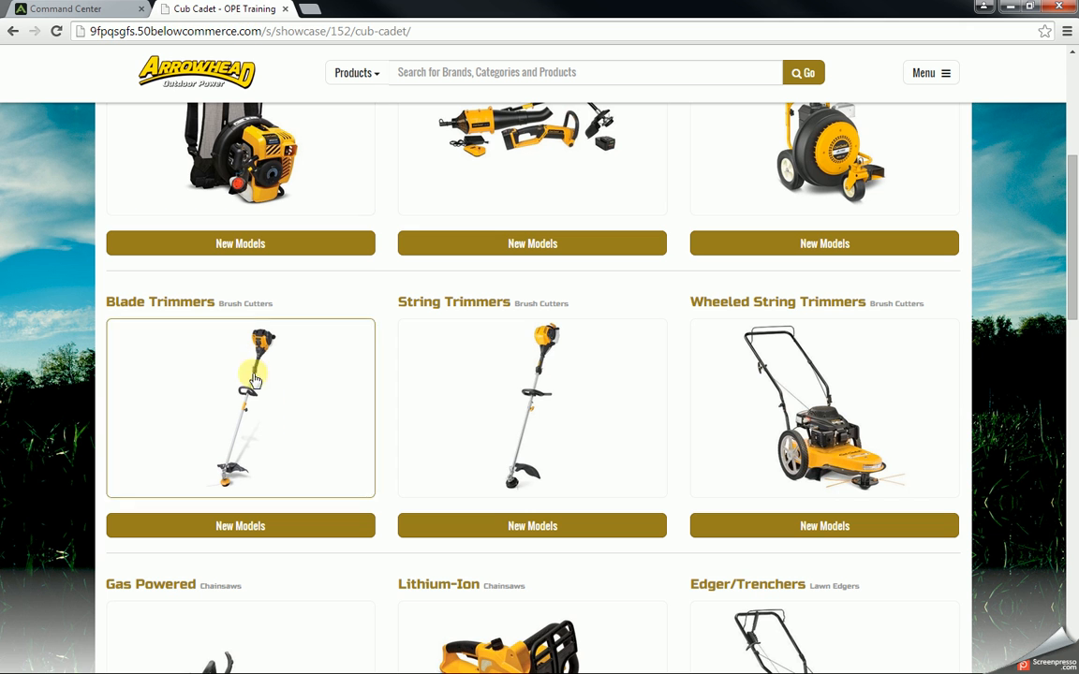
{"action": "left_click", "coordinate": [188, 80]}
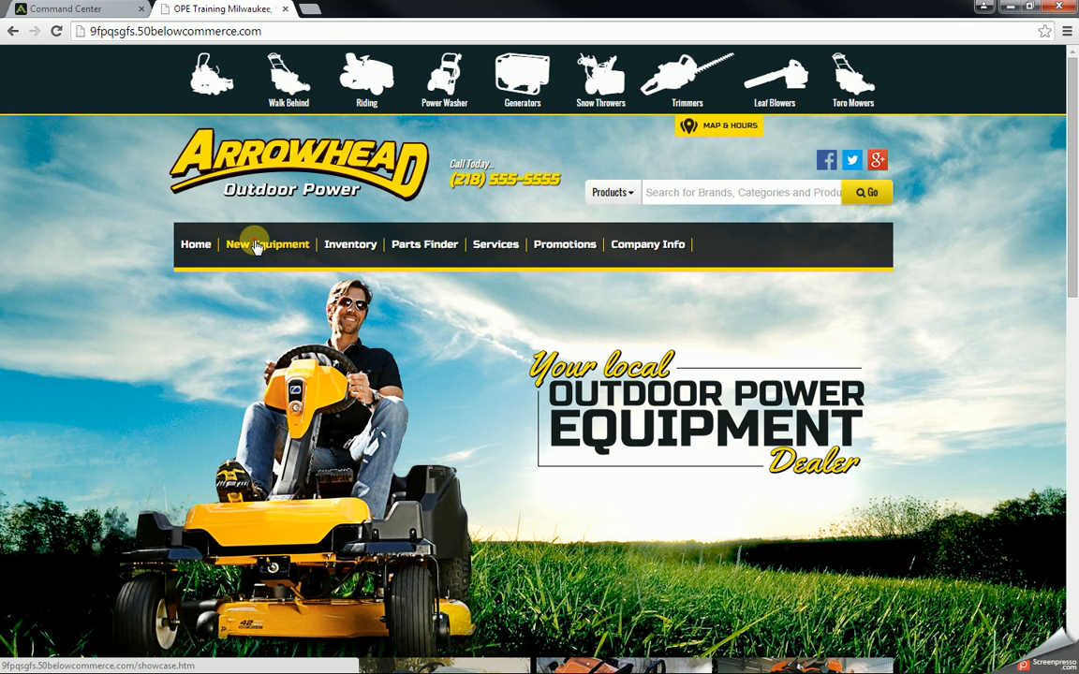
{"action": "left_click", "coordinate": [255, 246]}
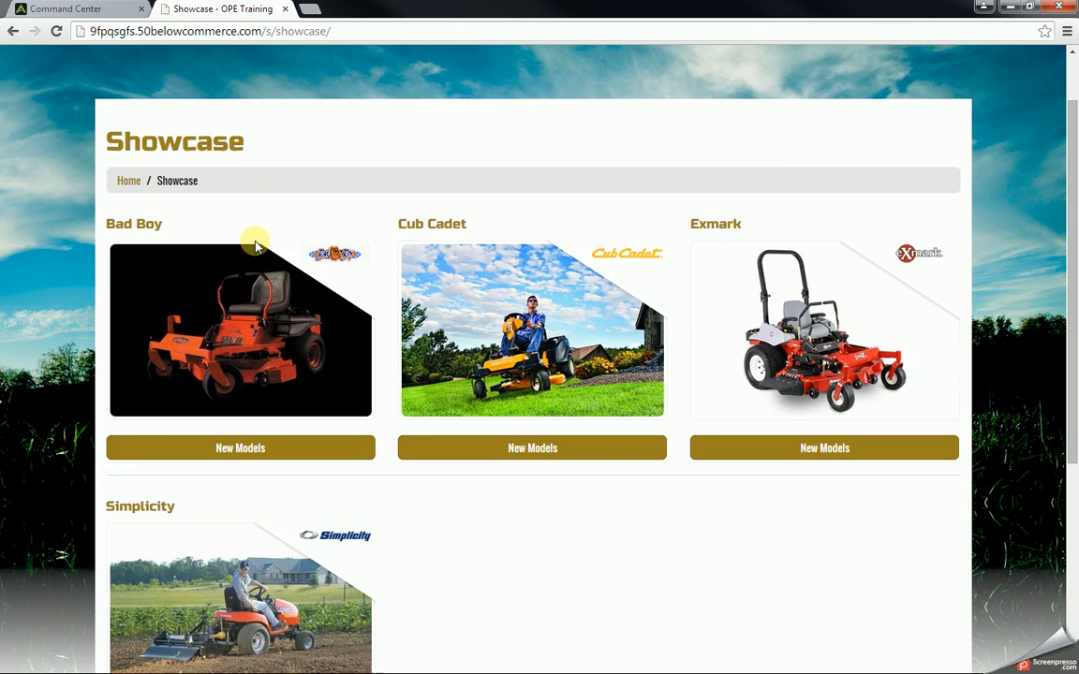
{"action": "scroll", "coordinate": [255, 245], "scroll_direction": "down", "scroll_amount": 3}
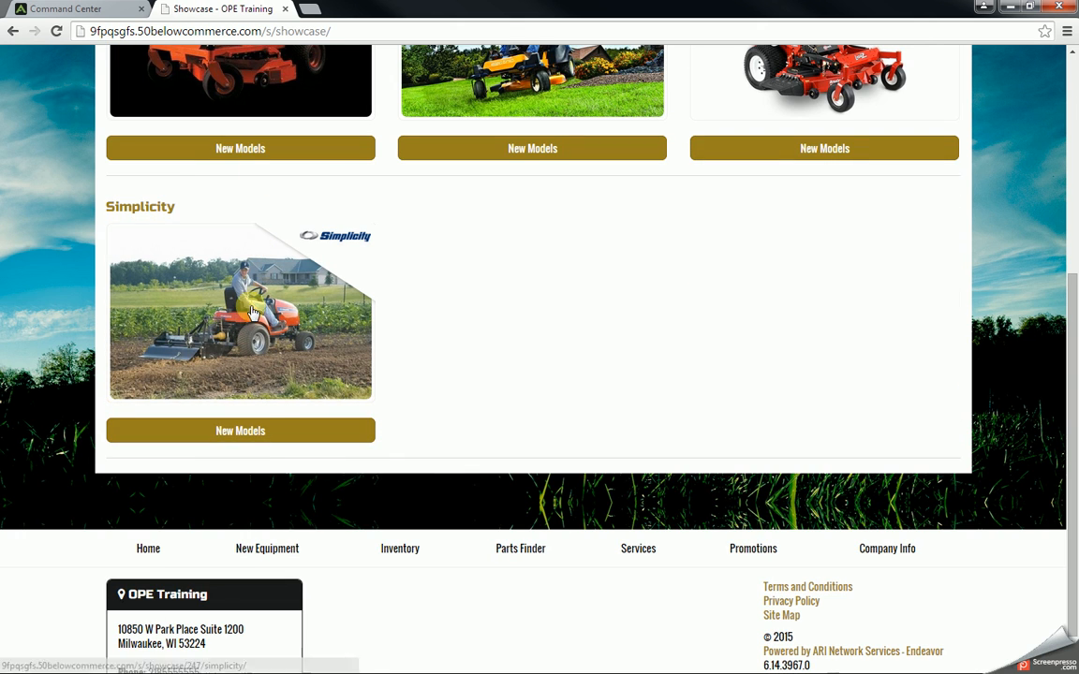
- Switch back to the Command Center and reopen the Catalog Manager from the store section
{"action": "left_click", "coordinate": [111, 10]}
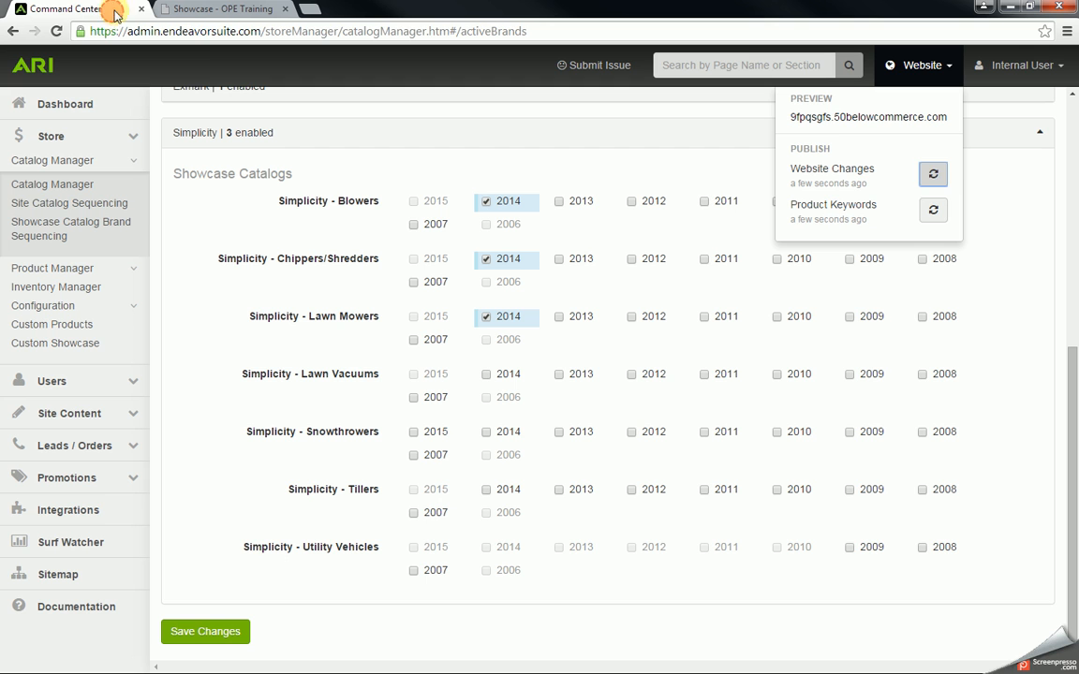
{"action": "left_click", "coordinate": [133, 142]}
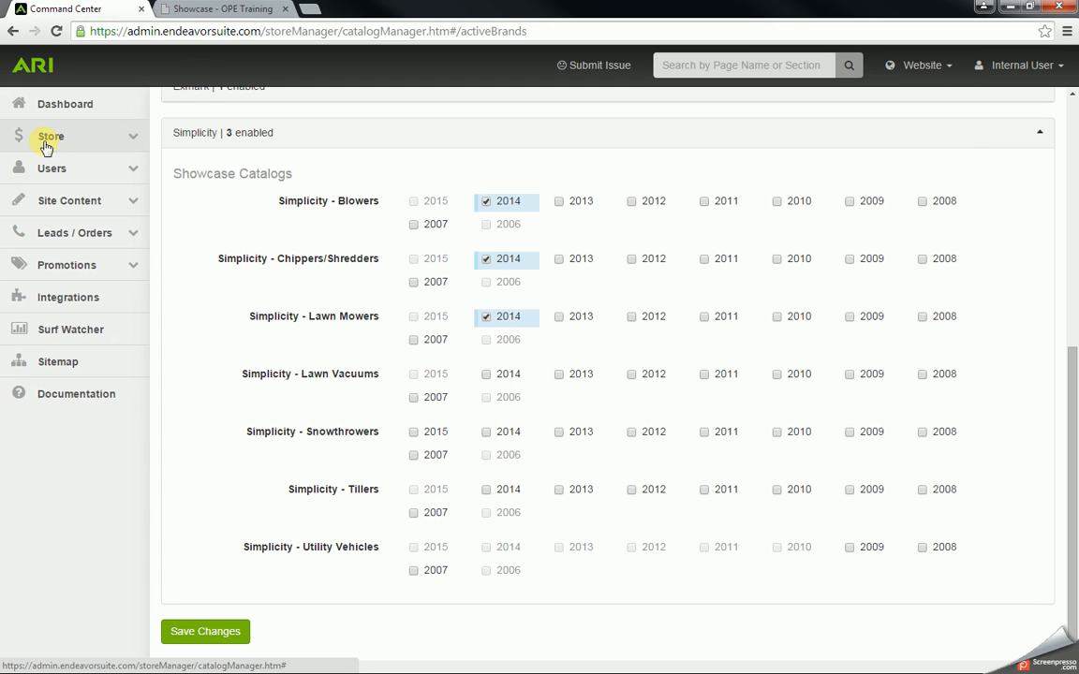
{"action": "left_click", "coordinate": [132, 144]}
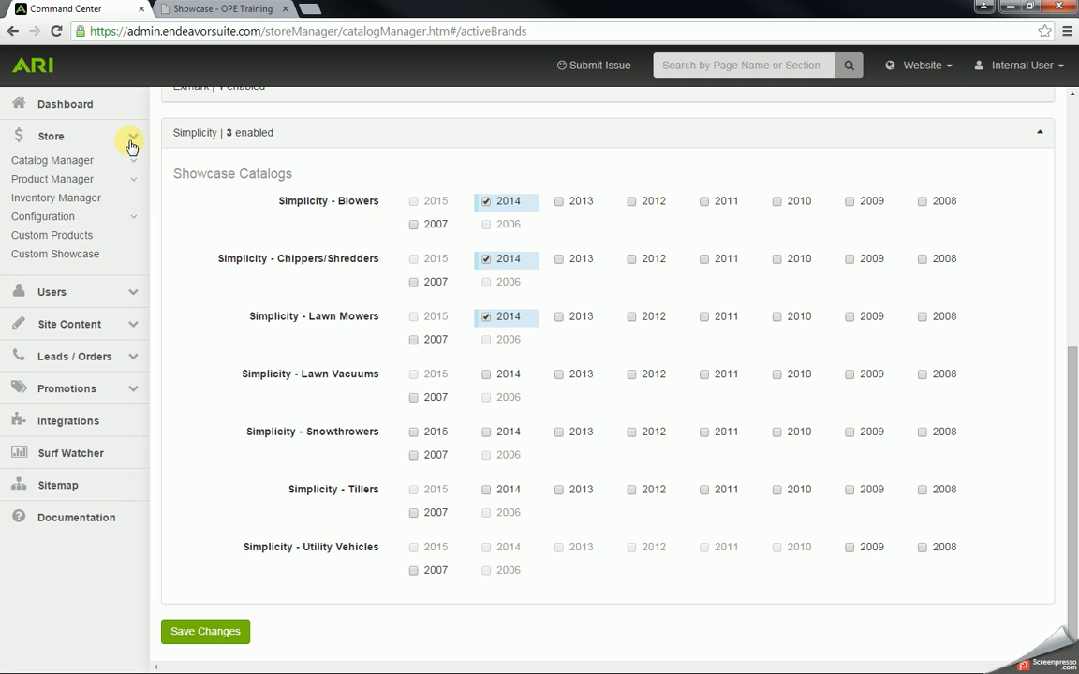
{"action": "left_click", "coordinate": [70, 164]}
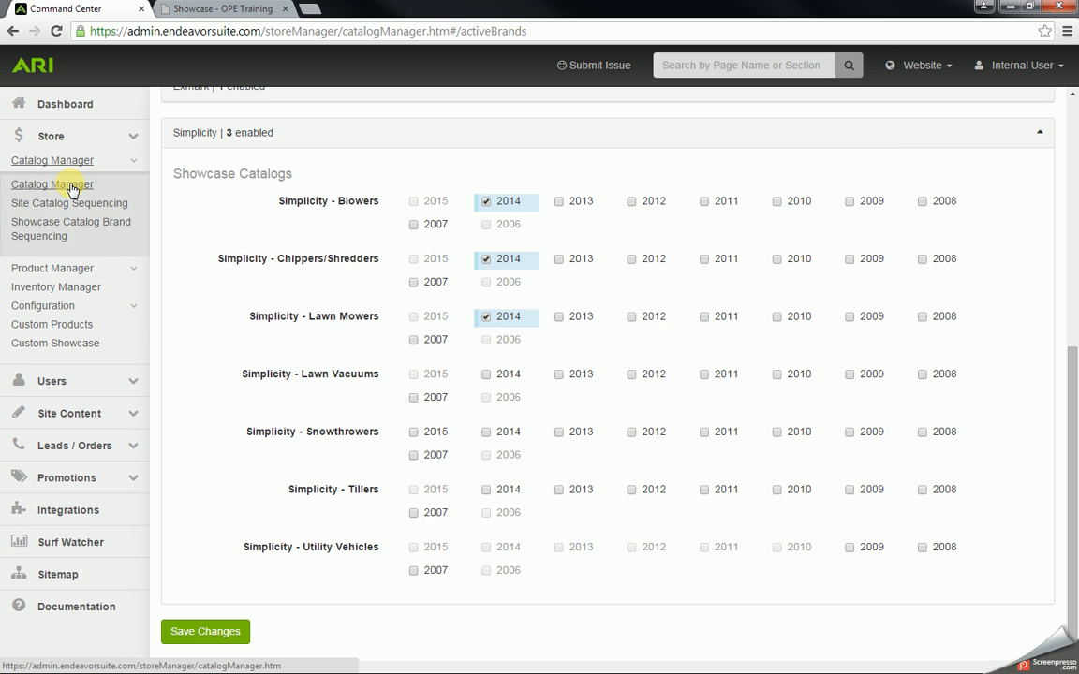
{"action": "left_click", "coordinate": [71, 185]}
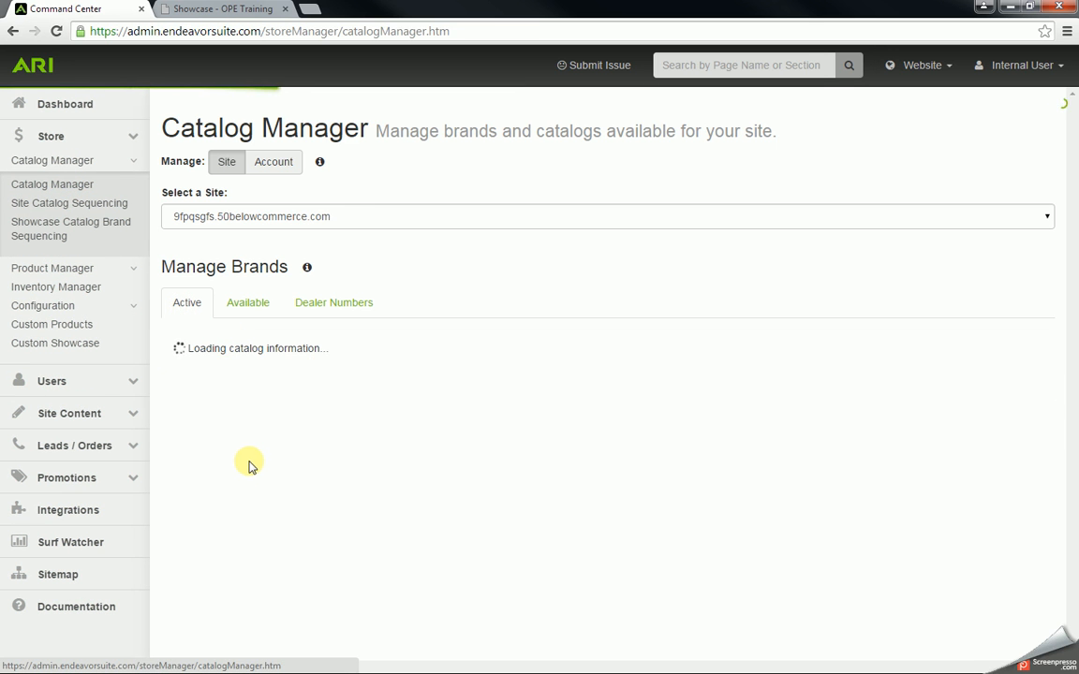
- Open the Product Manager and collapse the expanded brand in the ecommerce catalog filter
{"action": "left_click", "coordinate": [135, 163]}
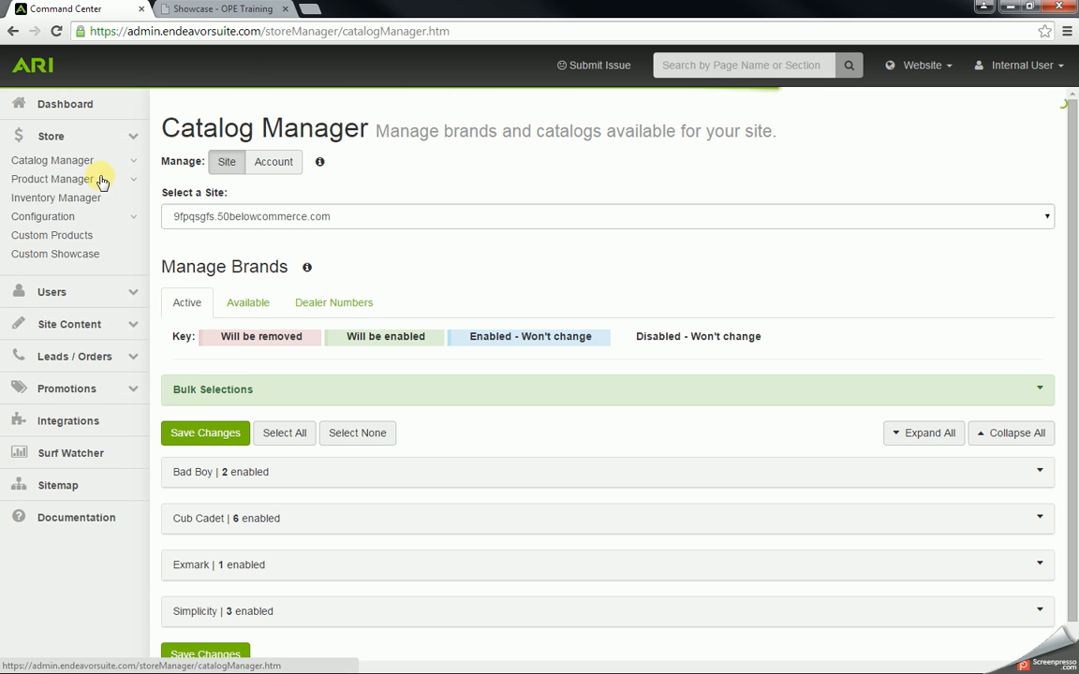
{"action": "left_click", "coordinate": [84, 182]}
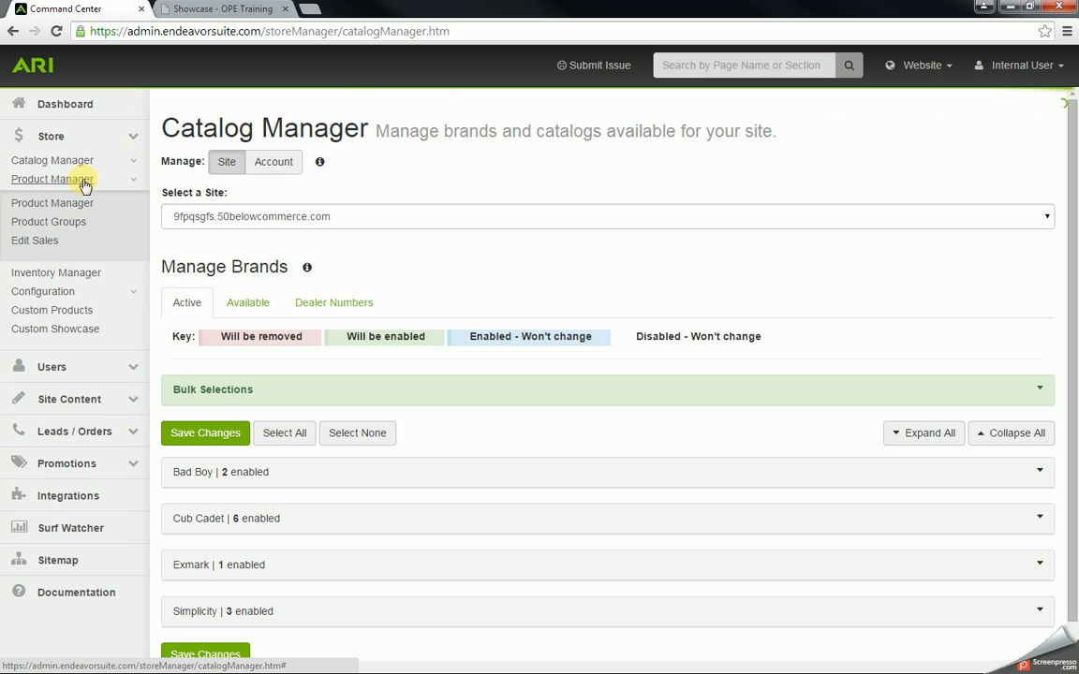
{"action": "left_click", "coordinate": [78, 204]}
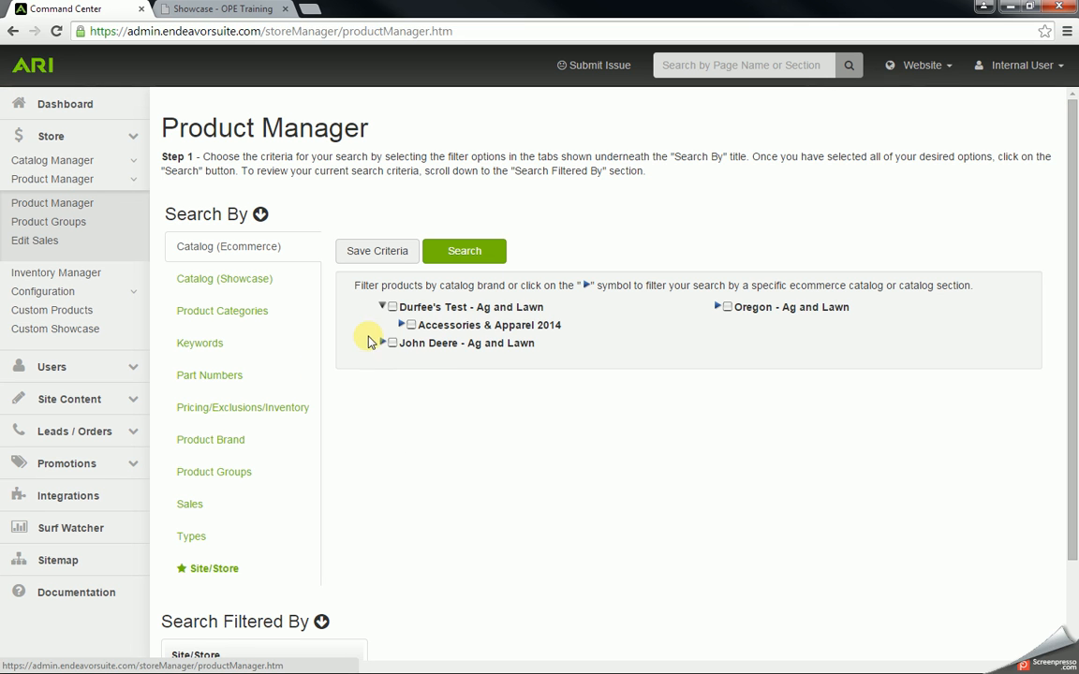
{"action": "left_click", "coordinate": [382, 309]}
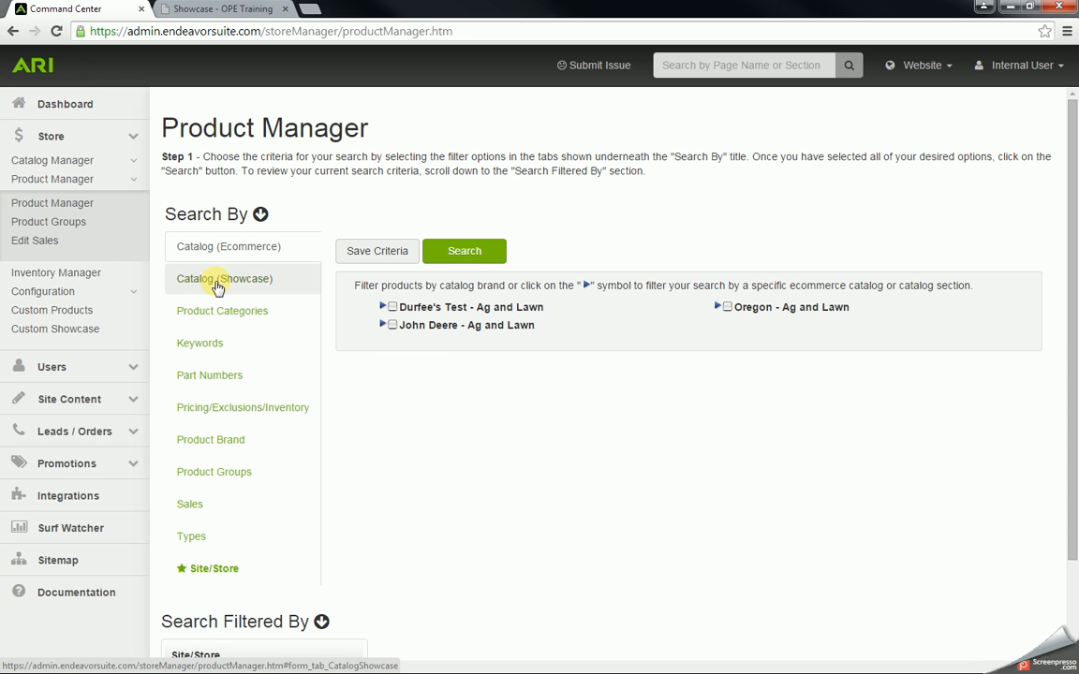
- Filter the product search by the Simplicity - Ag and Lawn showcase catalogs, run it, and look through the resulting product list
{"action": "left_click", "coordinate": [219, 282]}
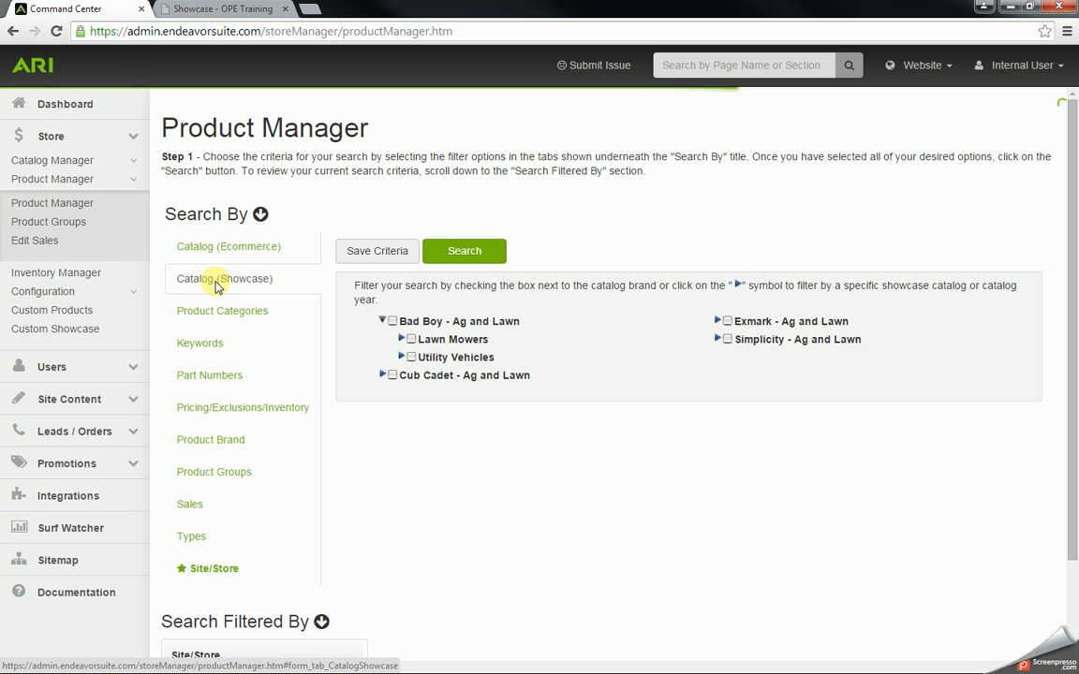
{"action": "left_click", "coordinate": [383, 322]}
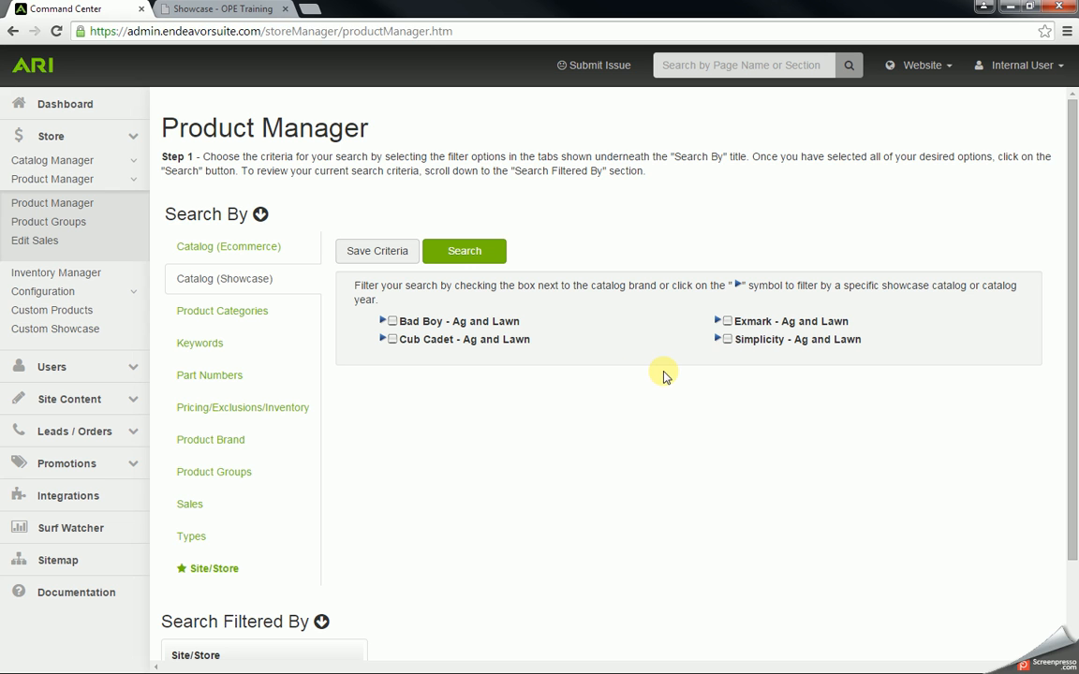
{"action": "left_click", "coordinate": [727, 341]}
{"action": "left_click", "coordinate": [480, 251]}
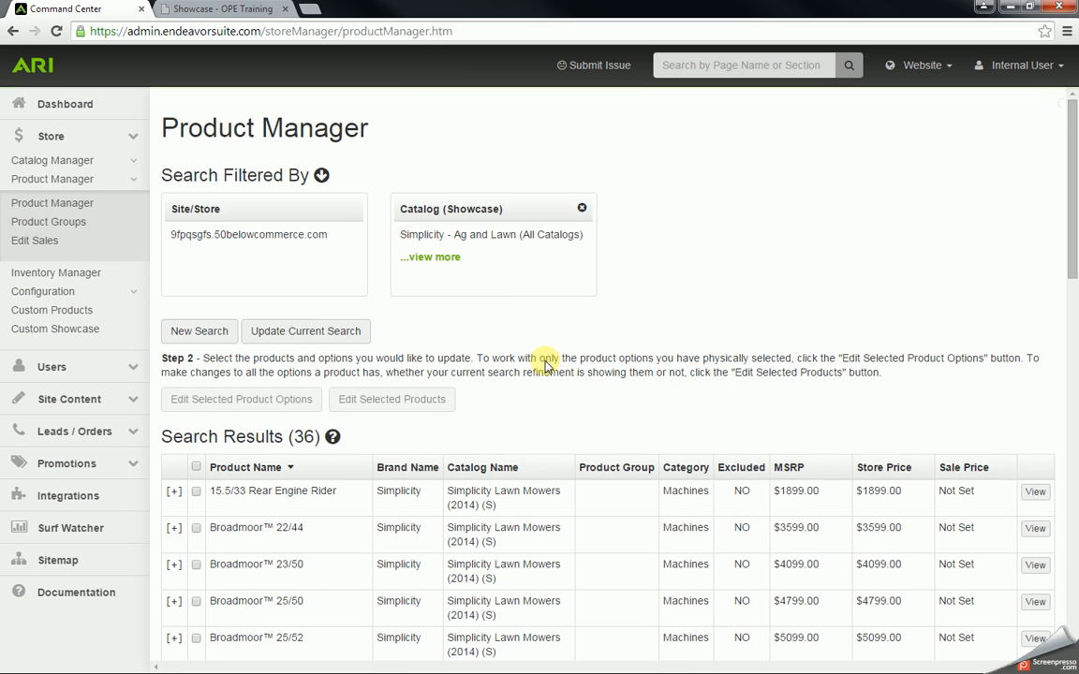
{"action": "scroll", "coordinate": [513, 400], "scroll_direction": "down", "scroll_amount": 3}
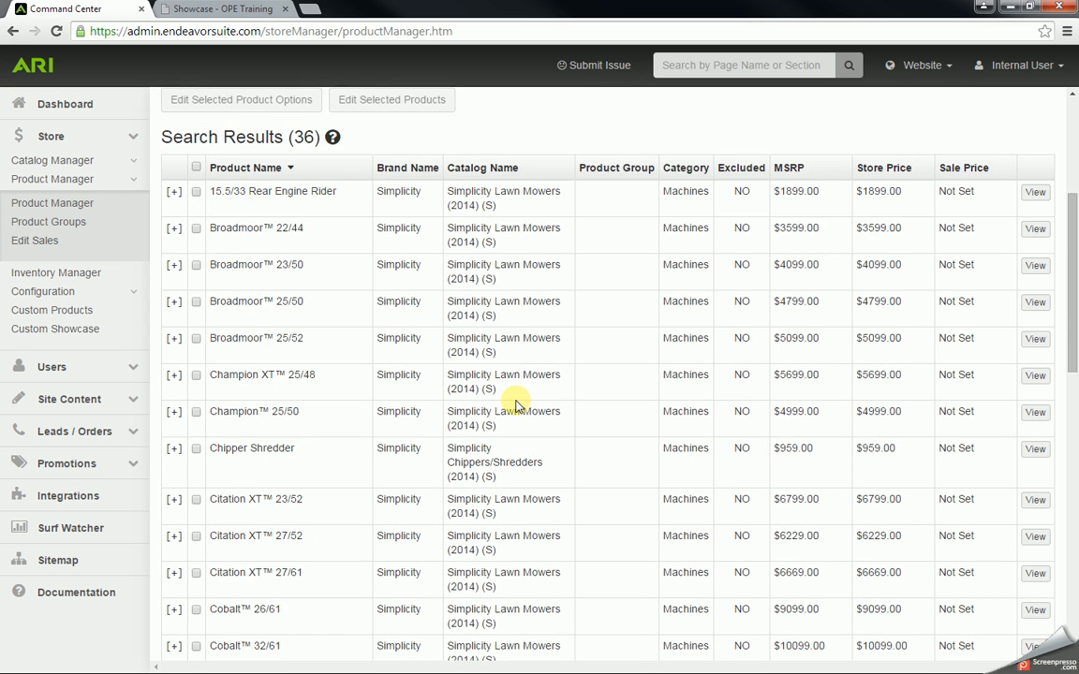
- Start a new product search filtered by the Simplicity Lawn Mowers showcase catalog and run it
{"action": "scroll", "coordinate": [515, 405], "scroll_direction": "down", "scroll_amount": 8}
{"action": "scroll", "coordinate": [518, 401], "scroll_direction": "up", "scroll_amount": 4}
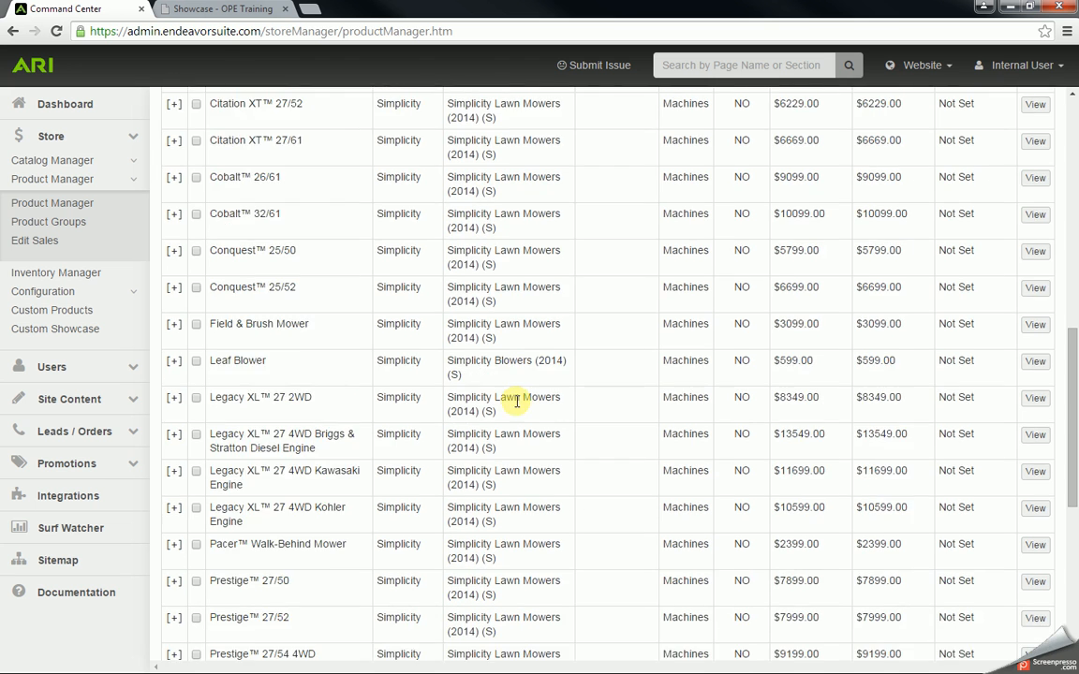
{"action": "scroll", "coordinate": [516, 401], "scroll_direction": "up", "scroll_amount": 8}
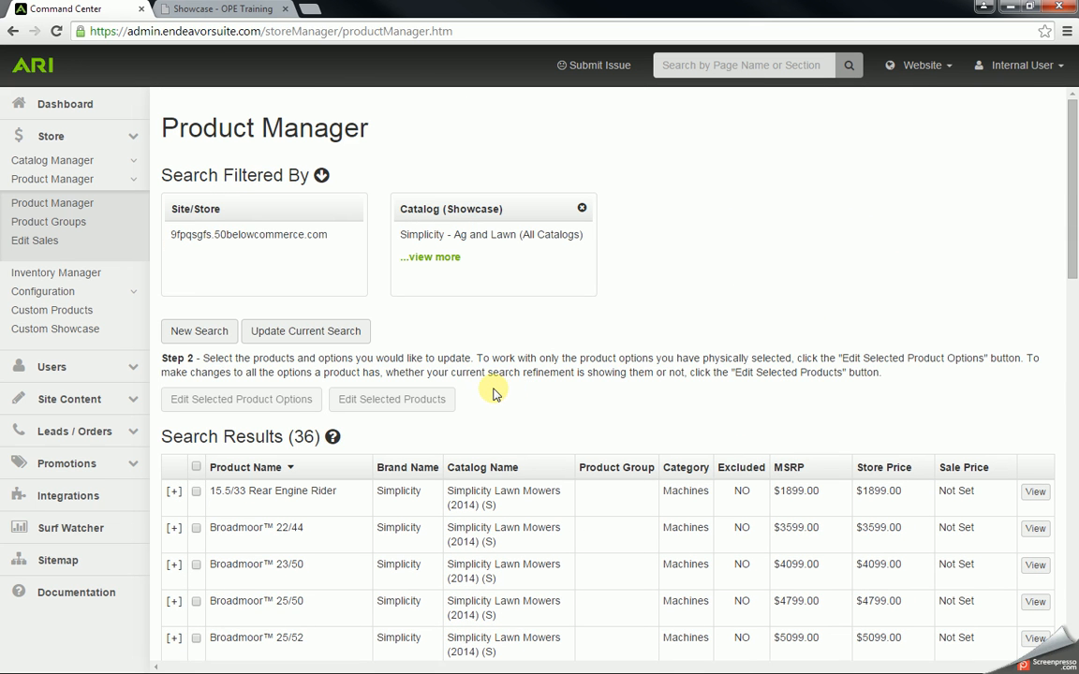
{"action": "left_click", "coordinate": [203, 332]}
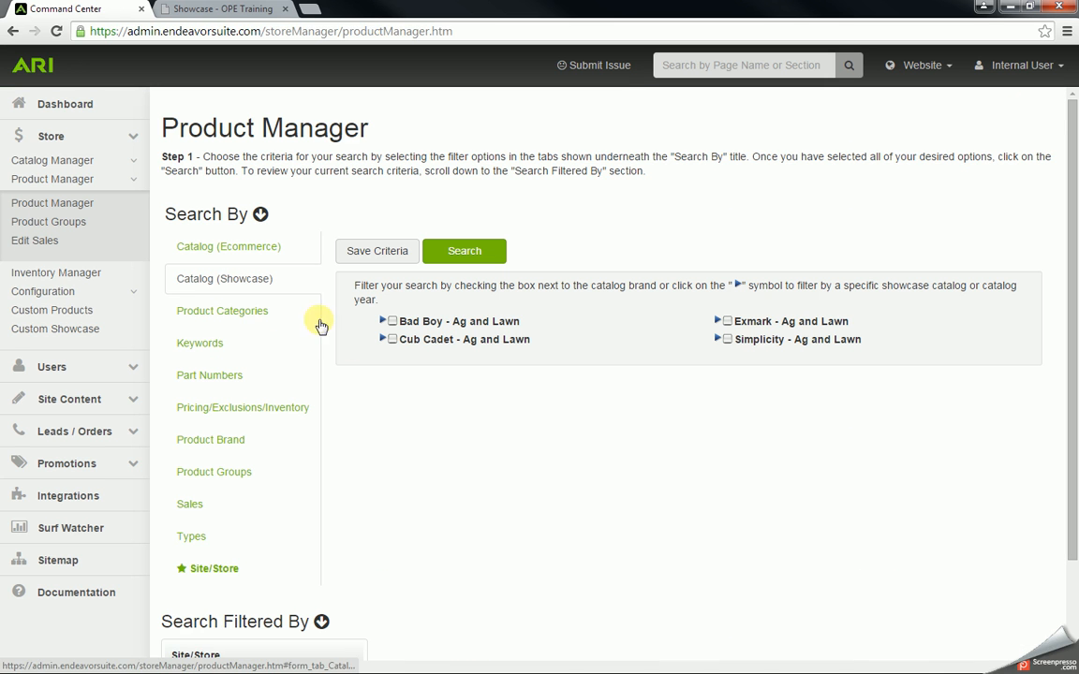
{"action": "left_click", "coordinate": [719, 341]}
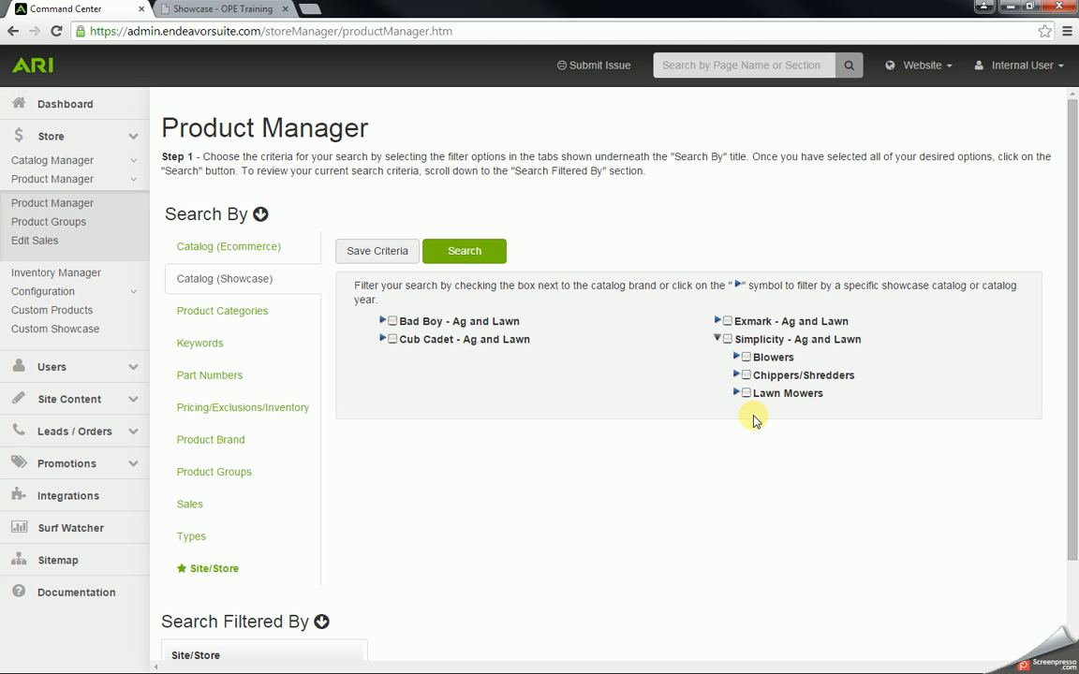
{"action": "left_click", "coordinate": [746, 393]}
{"action": "left_click", "coordinate": [478, 262]}
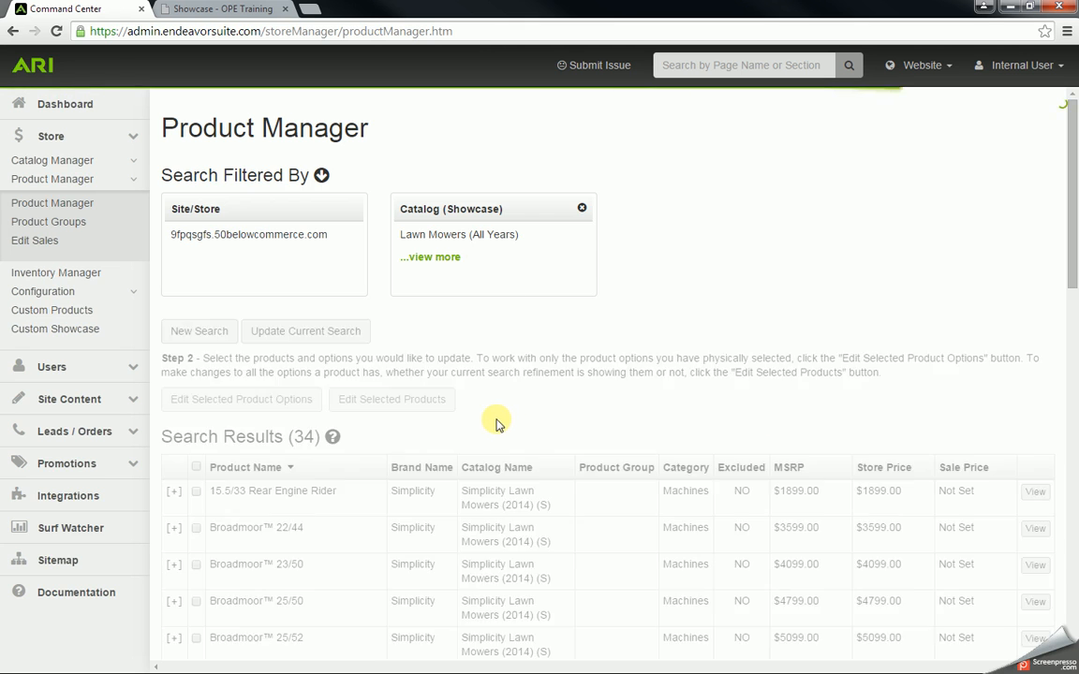
- Exclude the 15.5/33 Rear Engine Rider and the Broadmoor 22/44 from the site and check their excluded status
{"action": "scroll", "coordinate": [468, 427], "scroll_direction": "down", "scroll_amount": 2}
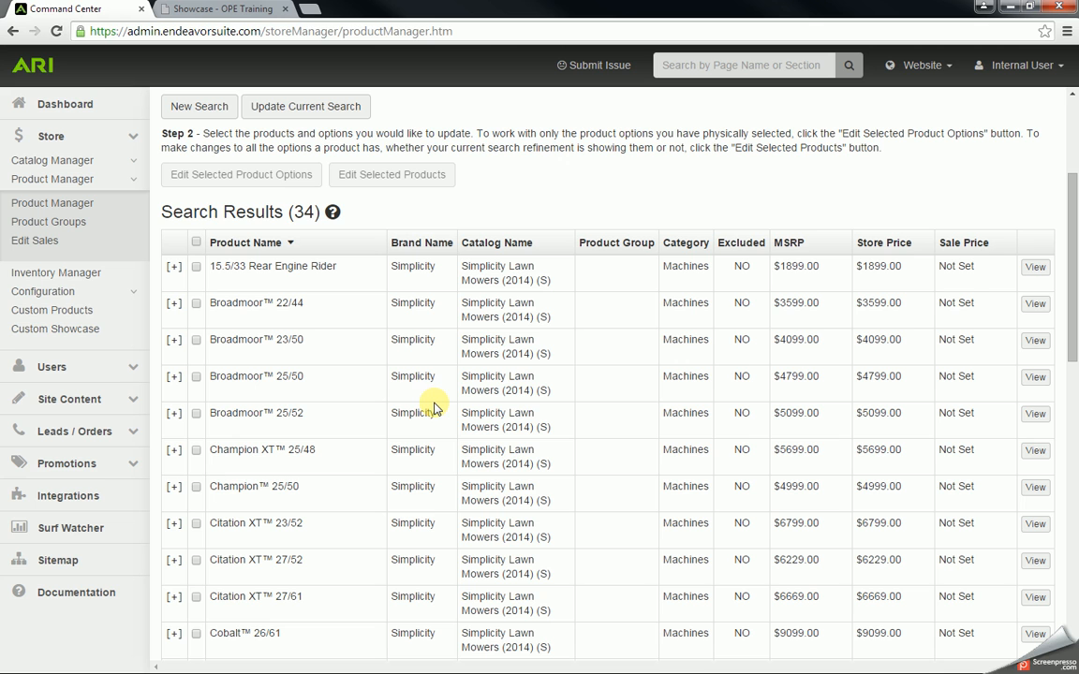
{"action": "left_click", "coordinate": [197, 269]}
{"action": "left_click", "coordinate": [195, 303]}
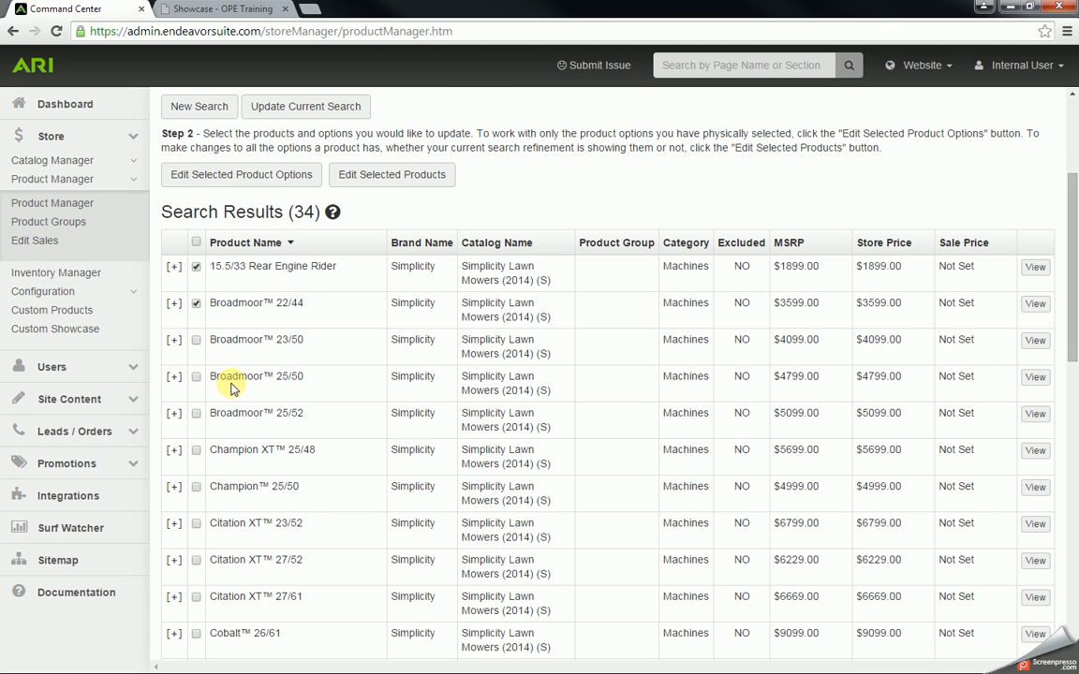
{"action": "scroll", "coordinate": [231, 389], "scroll_direction": "up", "scroll_amount": 1}
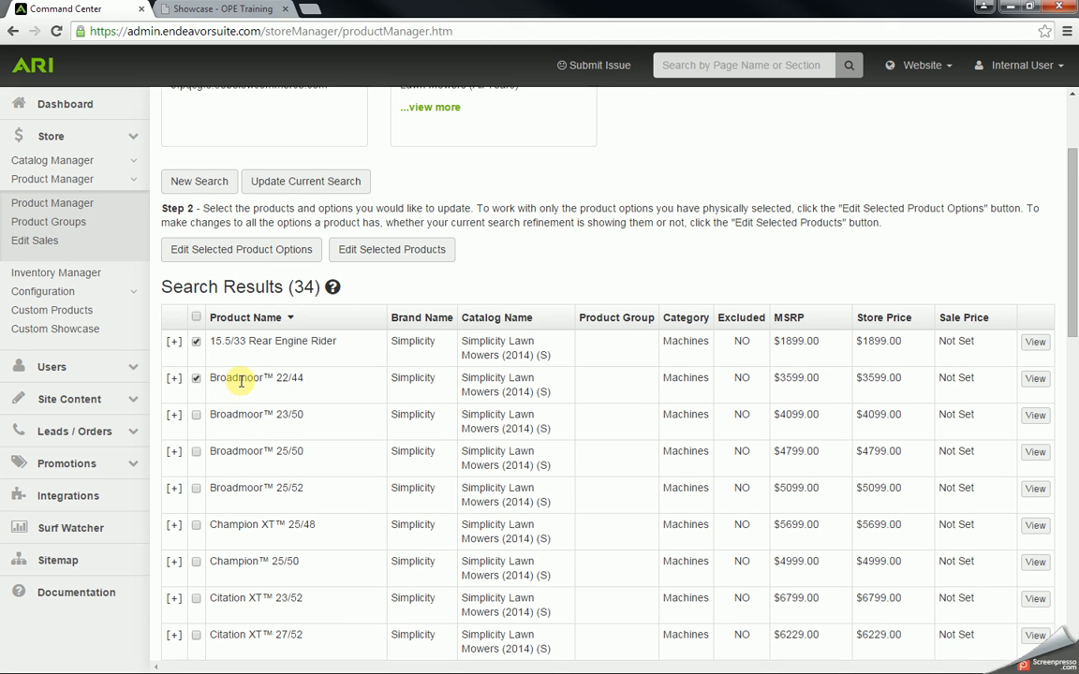
{"action": "left_click", "coordinate": [399, 260]}
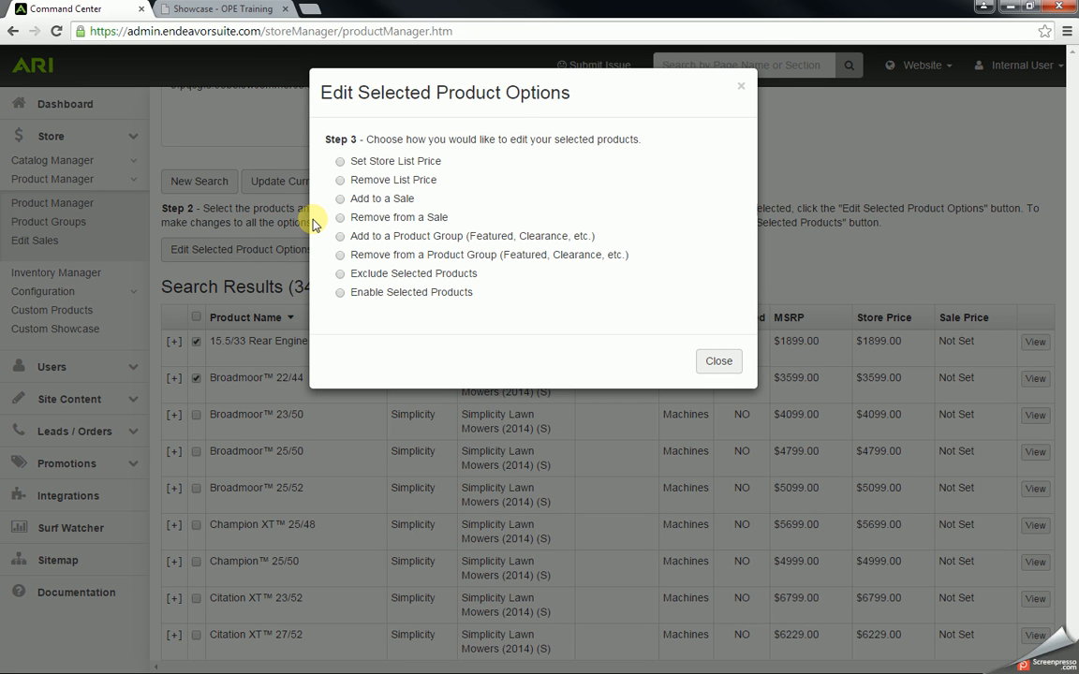
{"action": "left_click", "coordinate": [340, 275]}
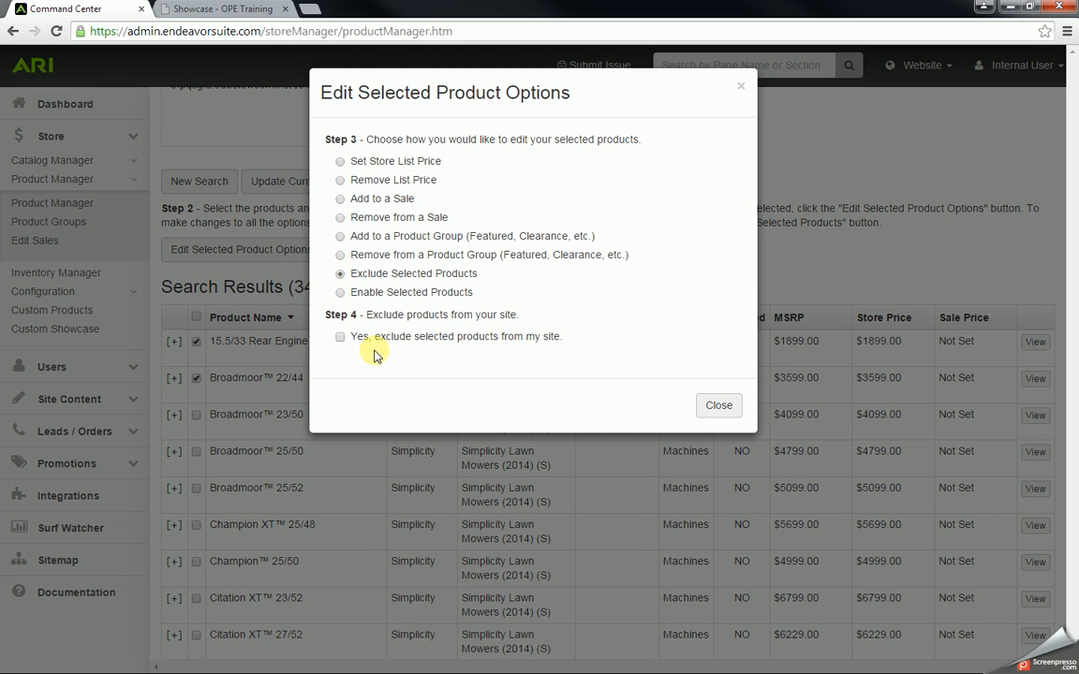
{"action": "left_click", "coordinate": [340, 337]}
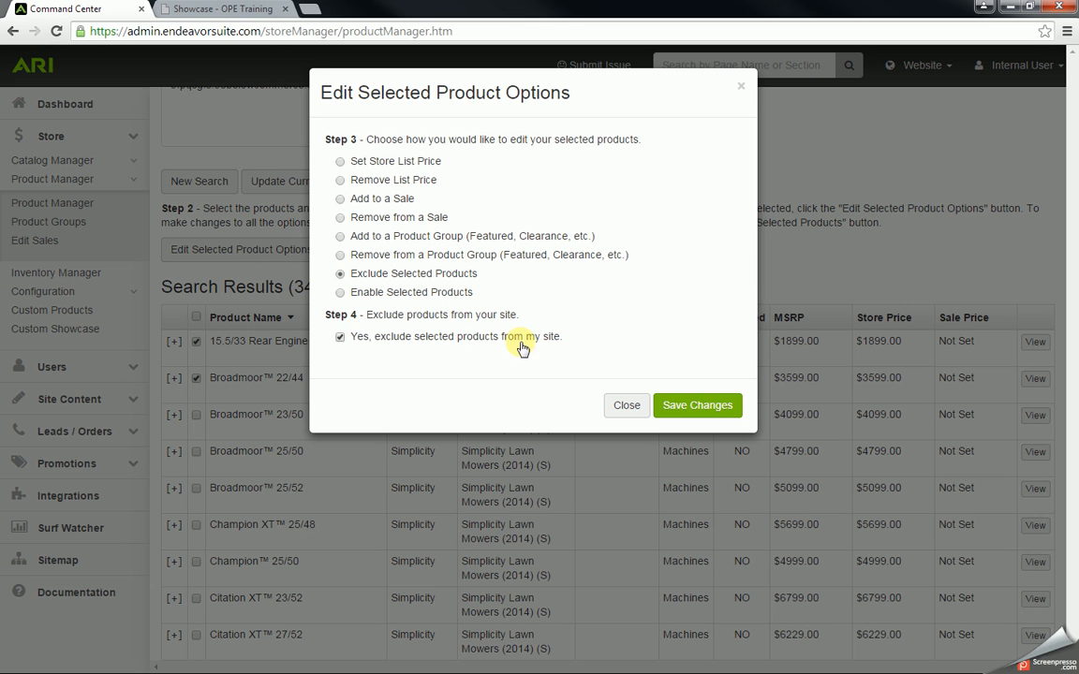
{"action": "left_click", "coordinate": [693, 404]}
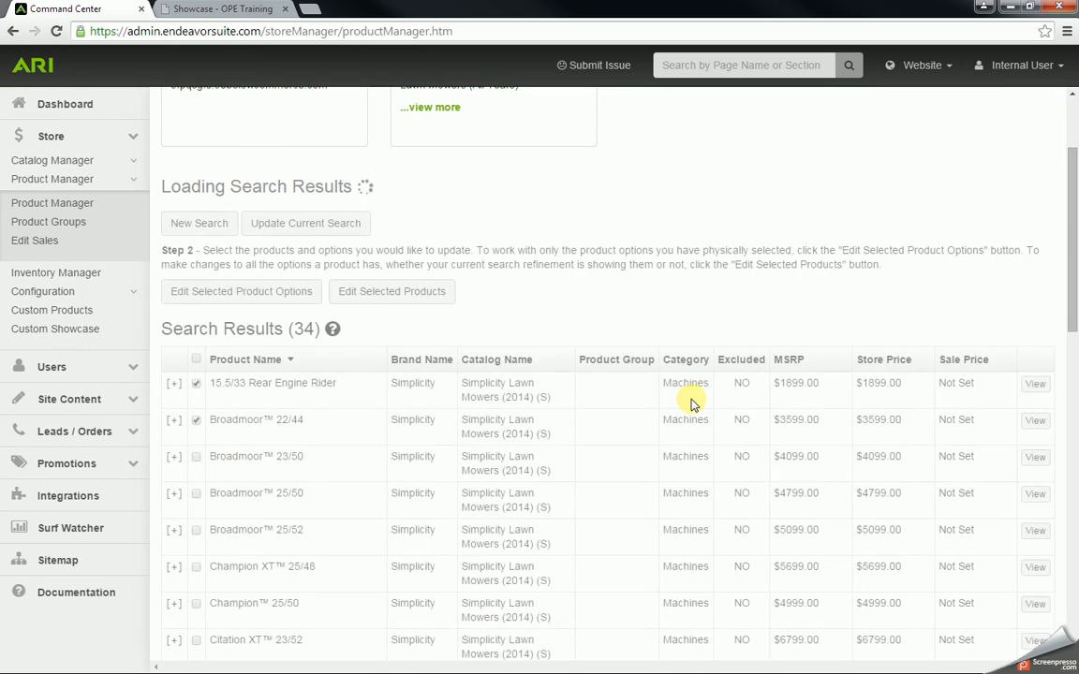
{"action": "scroll", "coordinate": [693, 404], "scroll_direction": "down", "scroll_amount": 1}
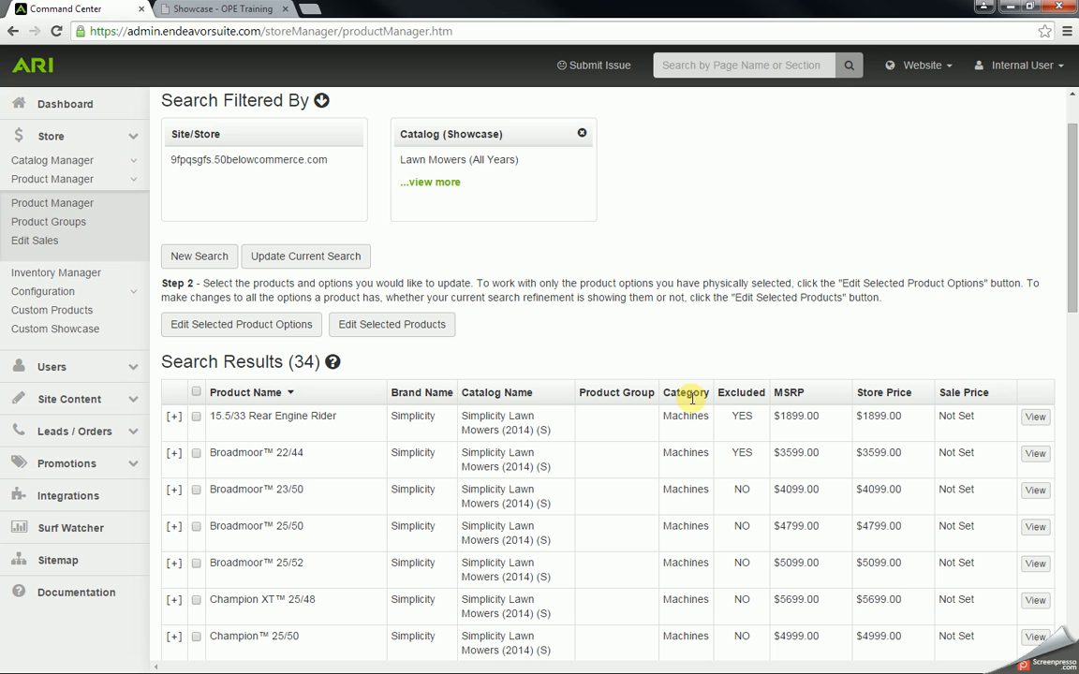
{"action": "scroll", "coordinate": [719, 416], "scroll_direction": "down", "scroll_amount": 2}
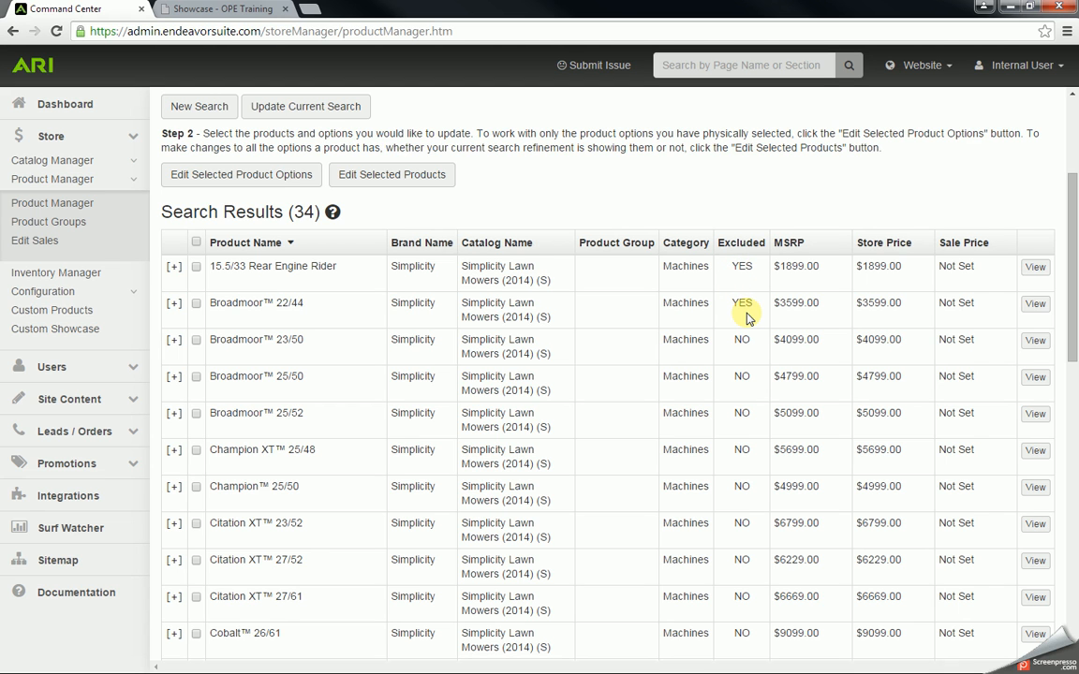
- Publish the website changes and the product keywords
{"action": "left_click", "coordinate": [944, 67]}
{"action": "left_click", "coordinate": [933, 173]}
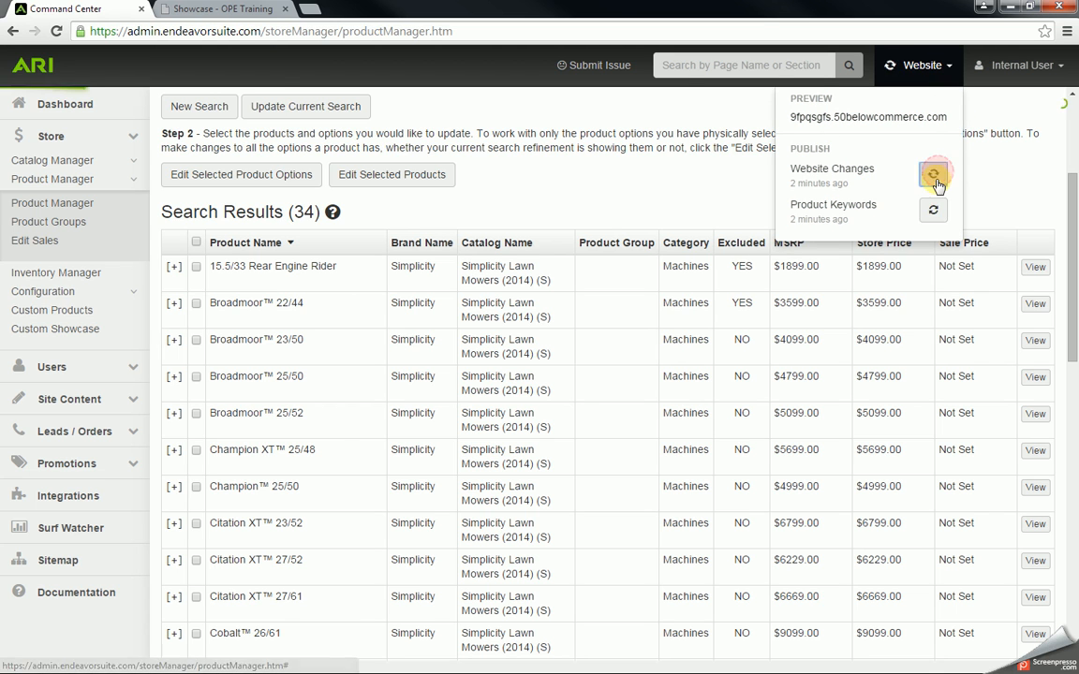
{"action": "left_click", "coordinate": [933, 213]}
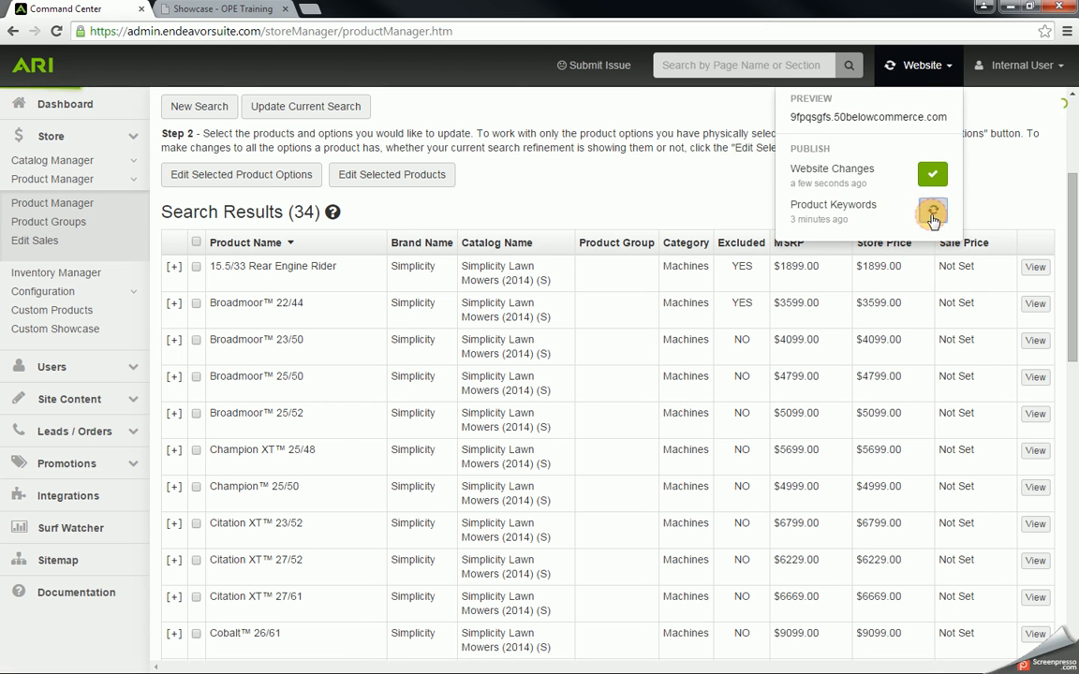
{"action": "left_click", "coordinate": [636, 178]}
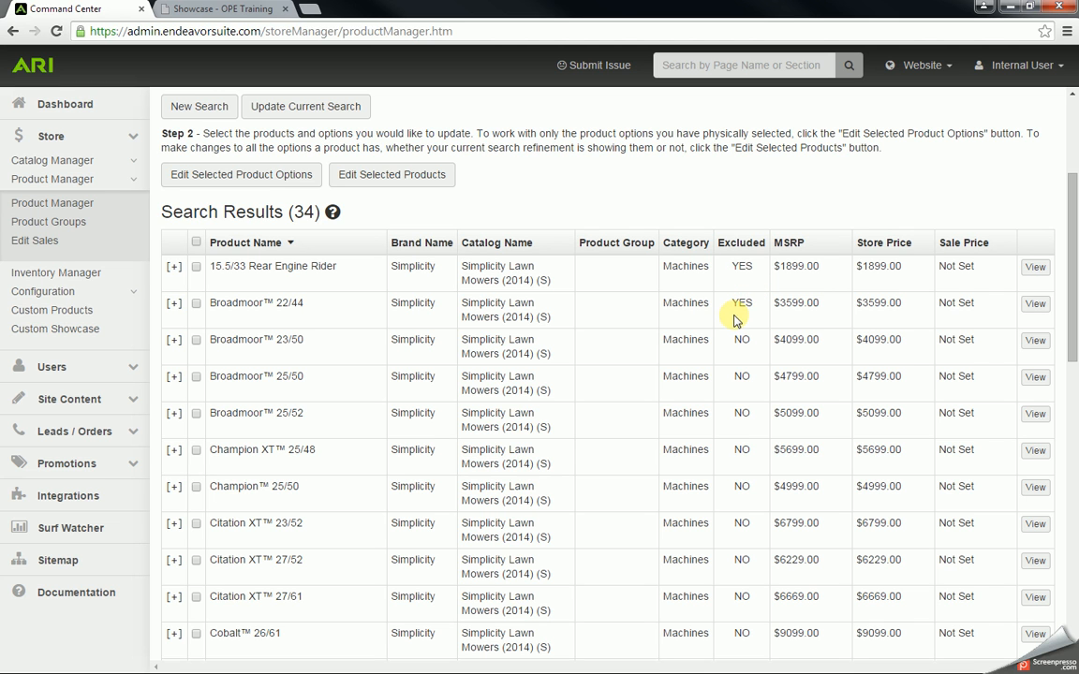
- Enable the Broadmoor 22/44 on the site again and save the change
{"action": "left_click", "coordinate": [196, 304]}
{"action": "left_click", "coordinate": [379, 178]}
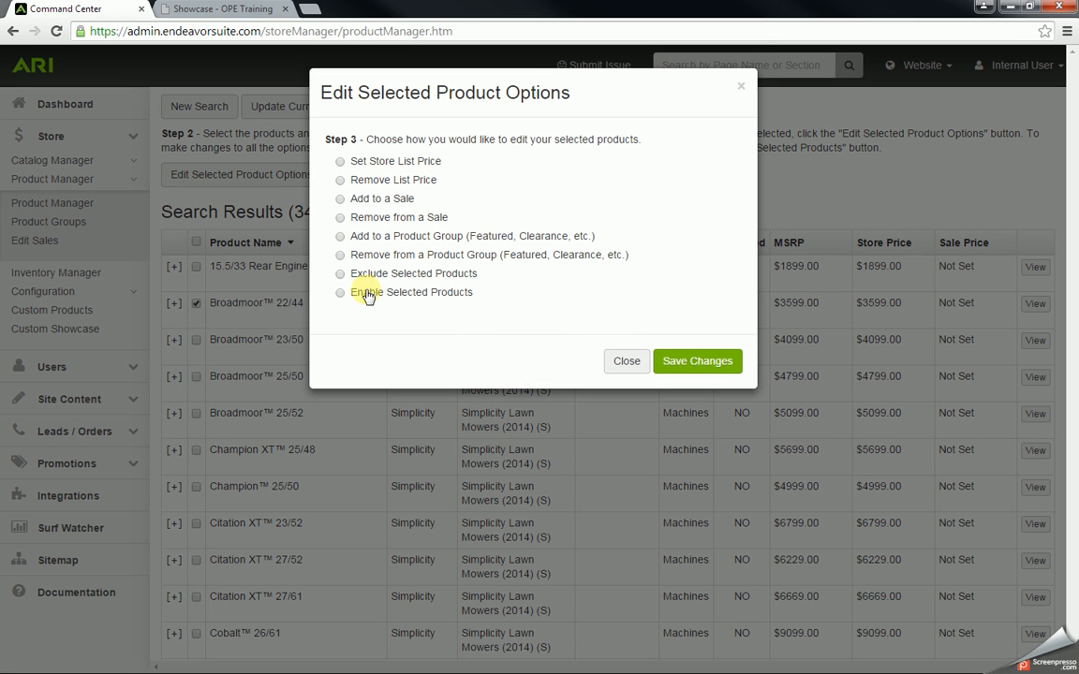
{"action": "left_click", "coordinate": [341, 293]}
{"action": "left_click", "coordinate": [340, 336]}
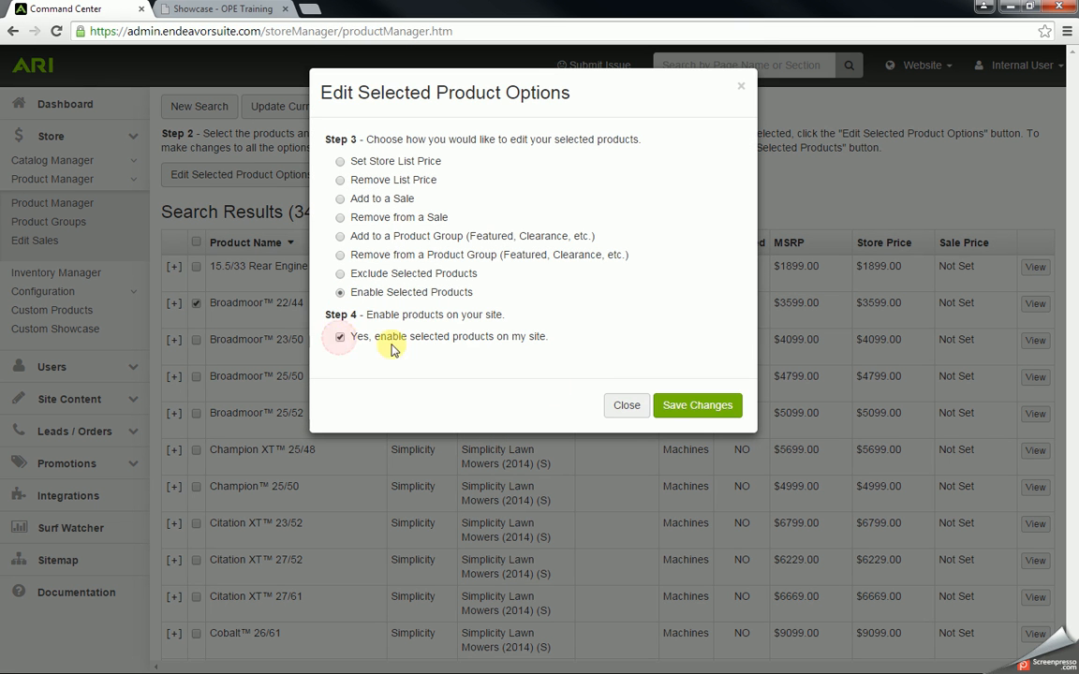
{"action": "left_click", "coordinate": [684, 405]}
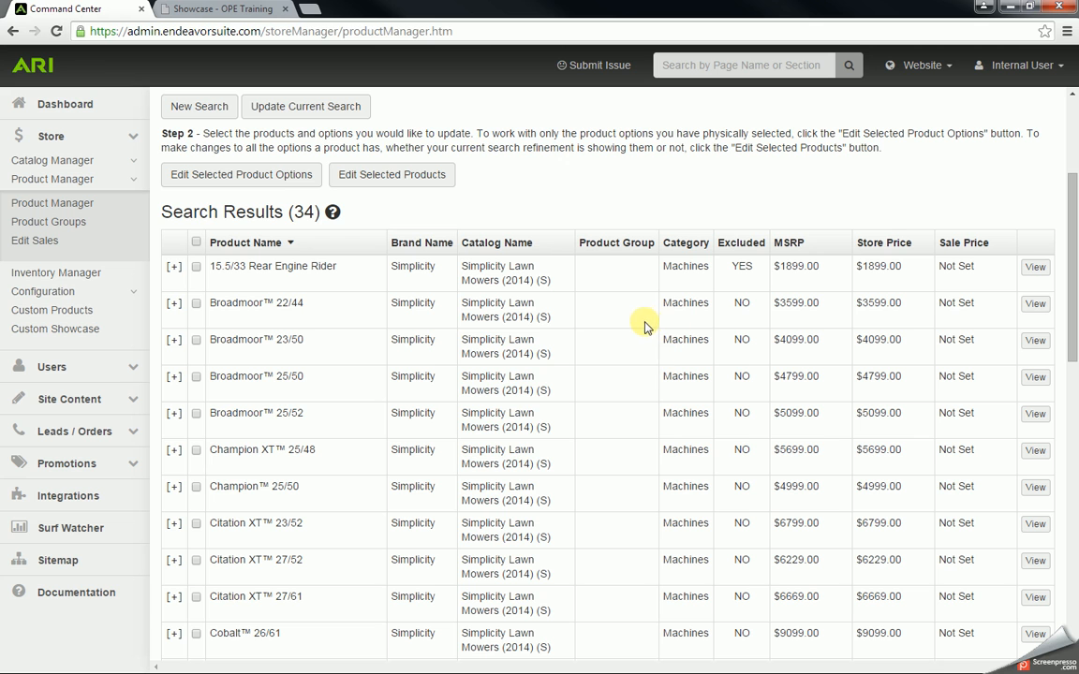
- Select the Broadmoor 22/44 for editing and choose to set its store list price
{"action": "left_click", "coordinate": [197, 306]}
{"action": "left_click", "coordinate": [385, 178]}
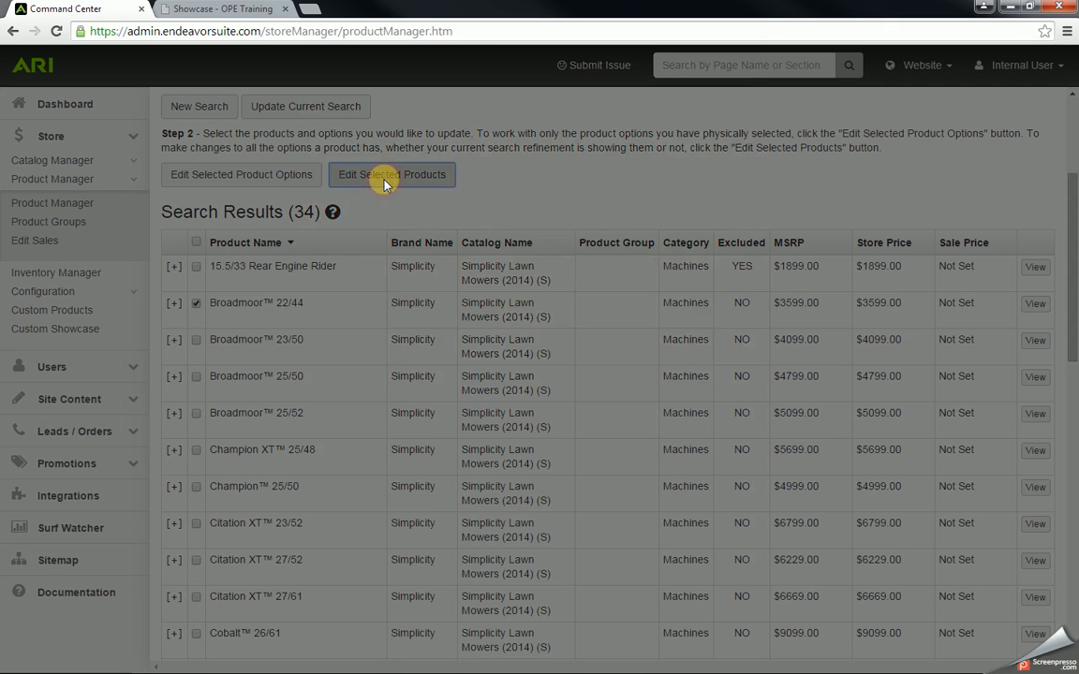
{"action": "left_click", "coordinate": [341, 162]}
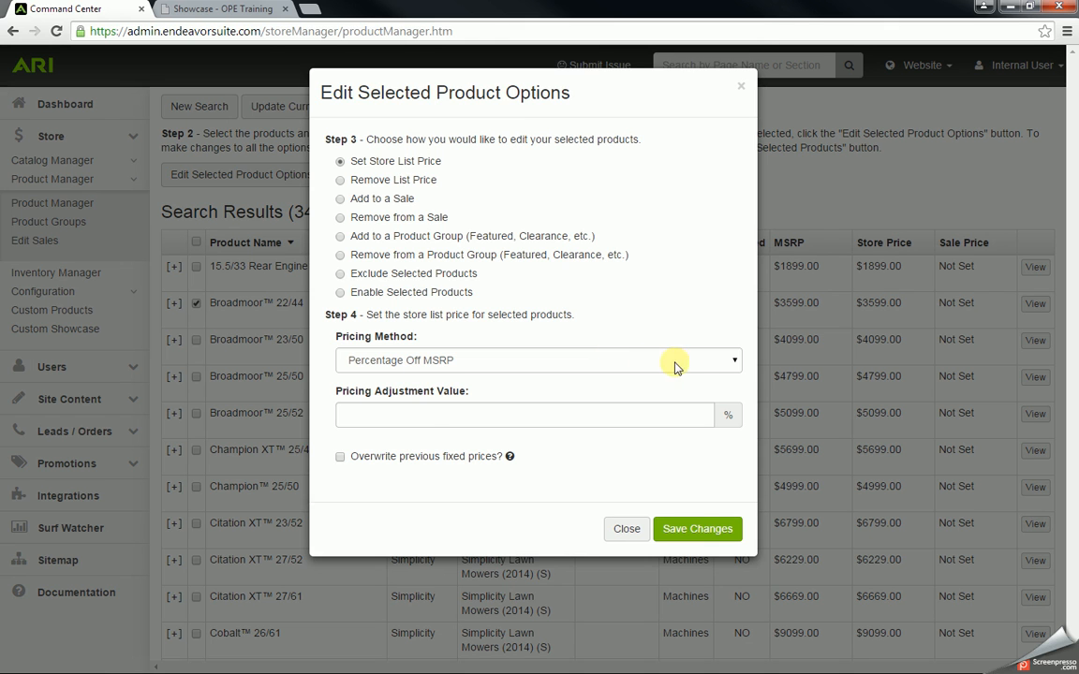
- Try the Fixed Dollar Value and Call For Price pricing methods for the store list price
{"action": "left_click", "coordinate": [730, 360]}
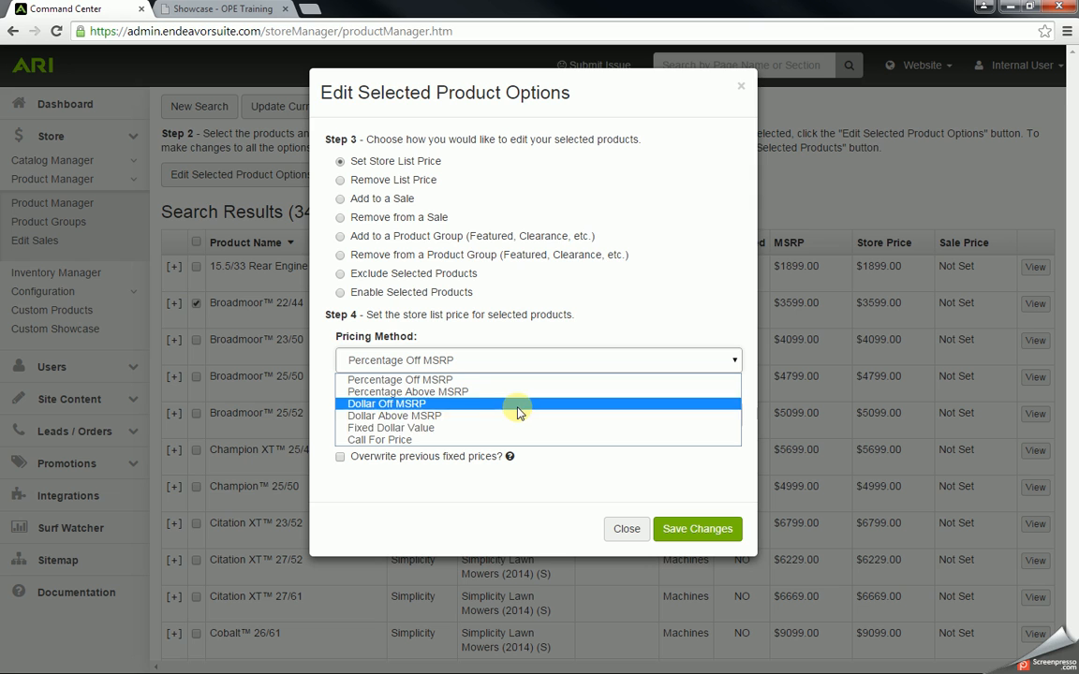
{"action": "left_click", "coordinate": [461, 427]}
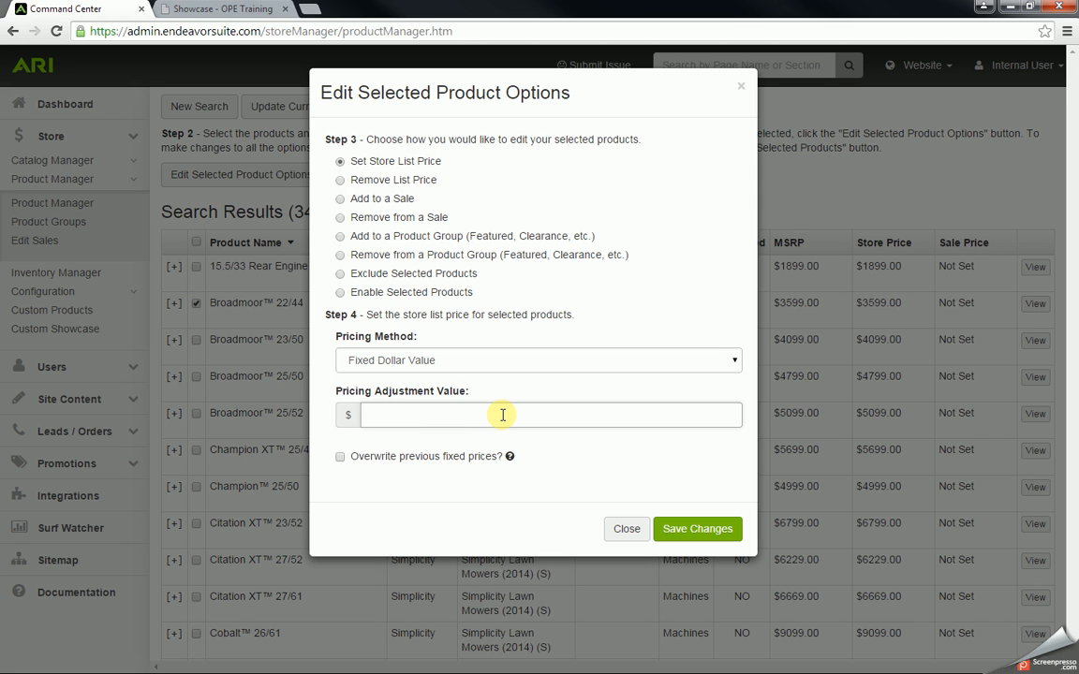
{"action": "left_click", "coordinate": [716, 360]}
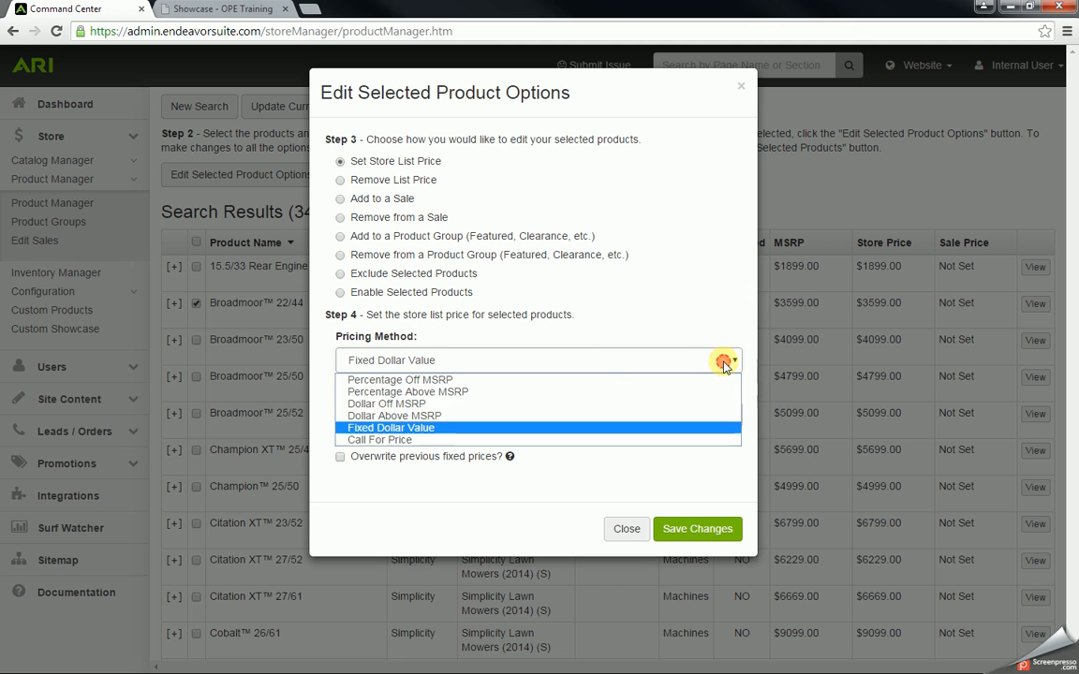
{"action": "left_click", "coordinate": [434, 441]}
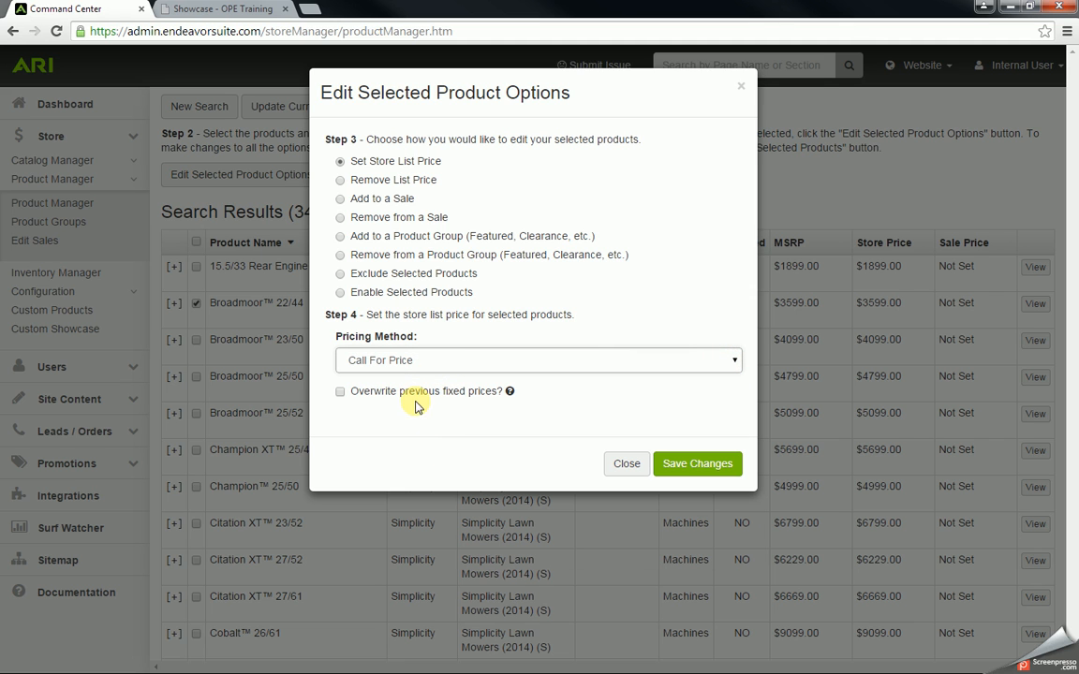
- Set the Broadmoor 22/44's pricing to Dollar Off MSRP with a $300 adjustment, save it, and compare its store price with the MSRP
{"action": "left_click", "coordinate": [730, 360]}
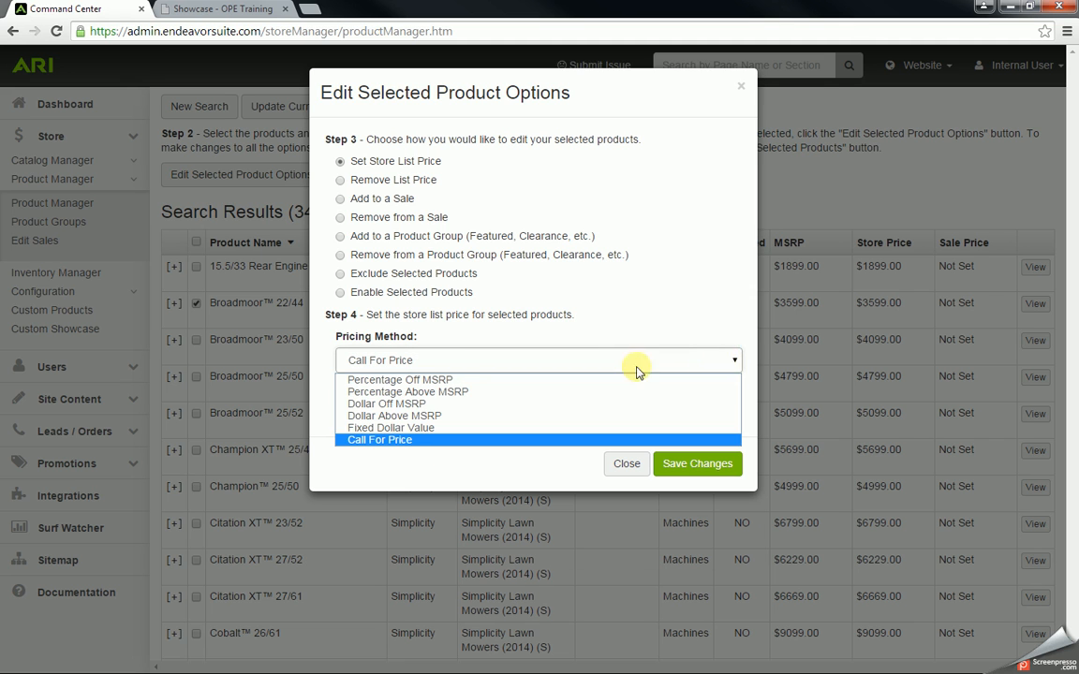
{"action": "left_click", "coordinate": [464, 404]}
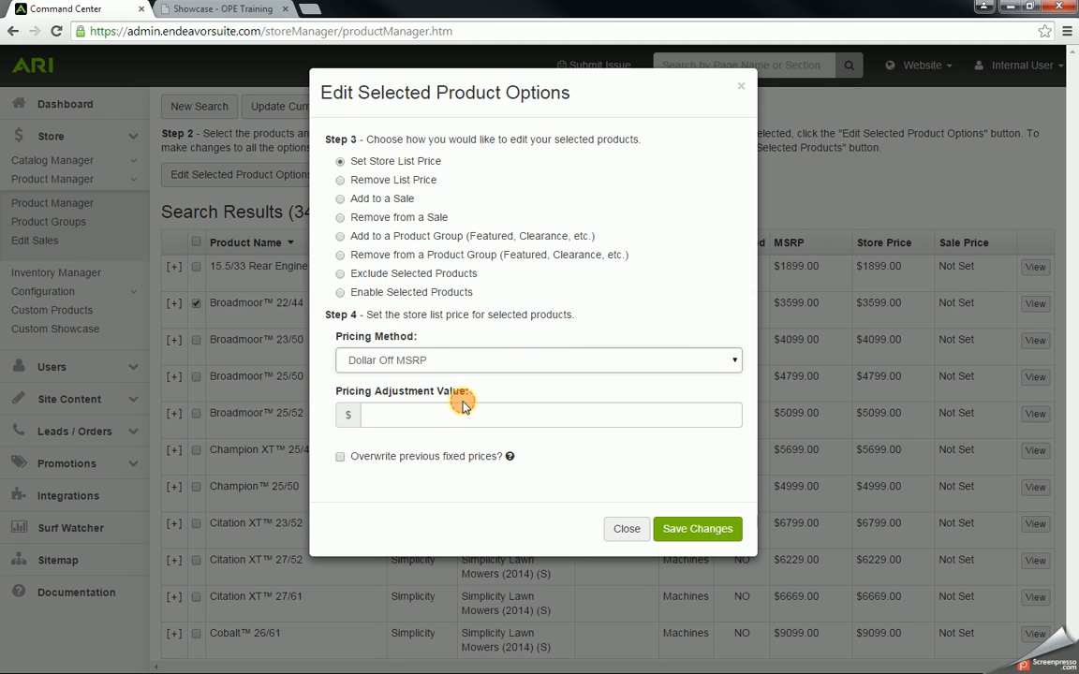
{"action": "left_click", "coordinate": [458, 409]}
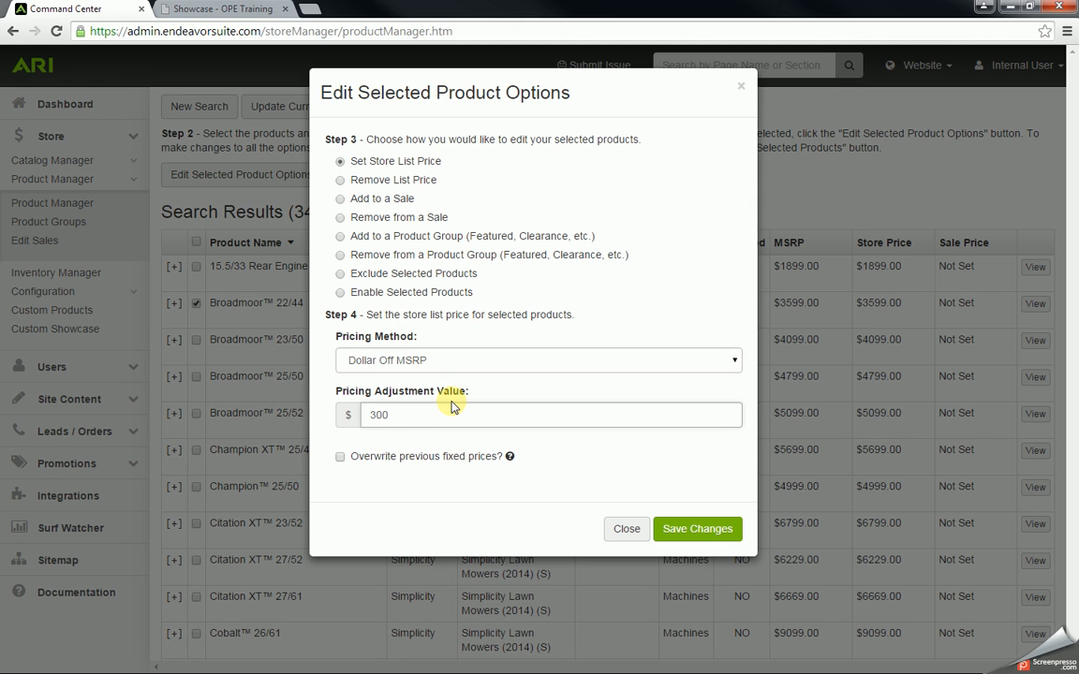
{"action": "left_click", "coordinate": [696, 531]}
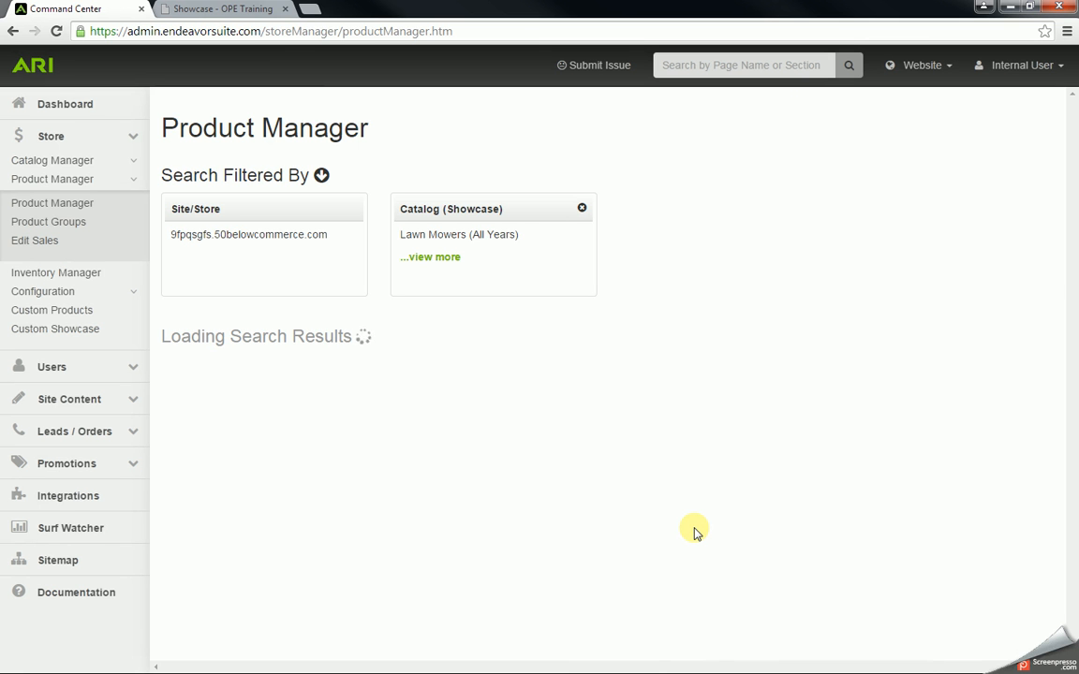
{"action": "scroll", "coordinate": [754, 512], "scroll_direction": "down", "scroll_amount": 1}
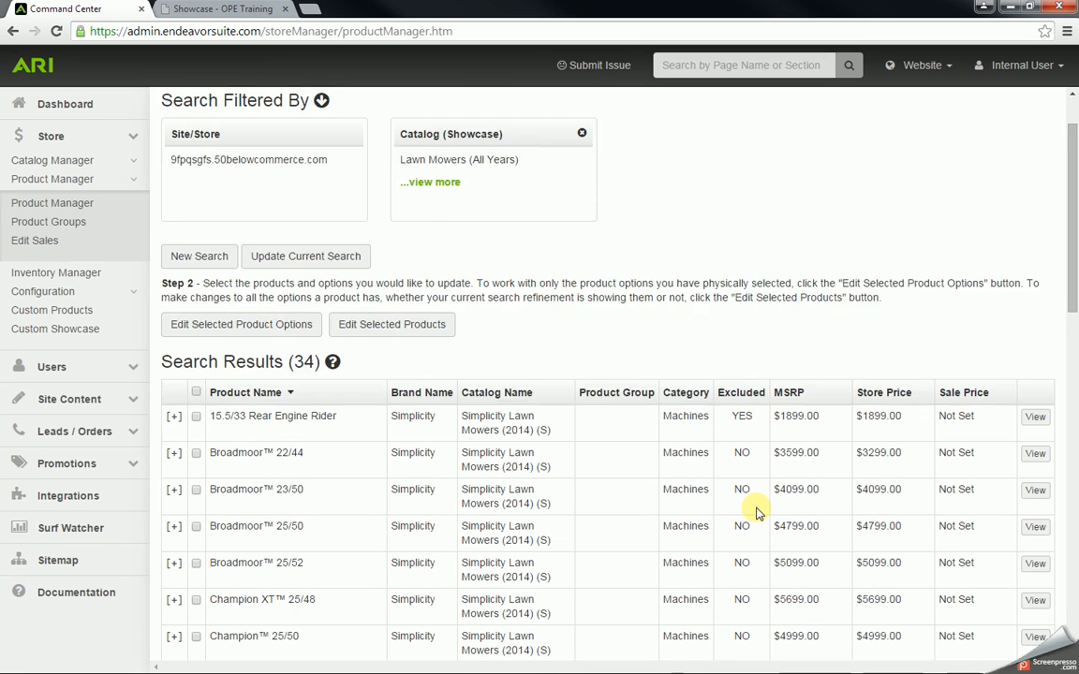
{"action": "scroll", "coordinate": [757, 512], "scroll_direction": "down", "scroll_amount": 1}
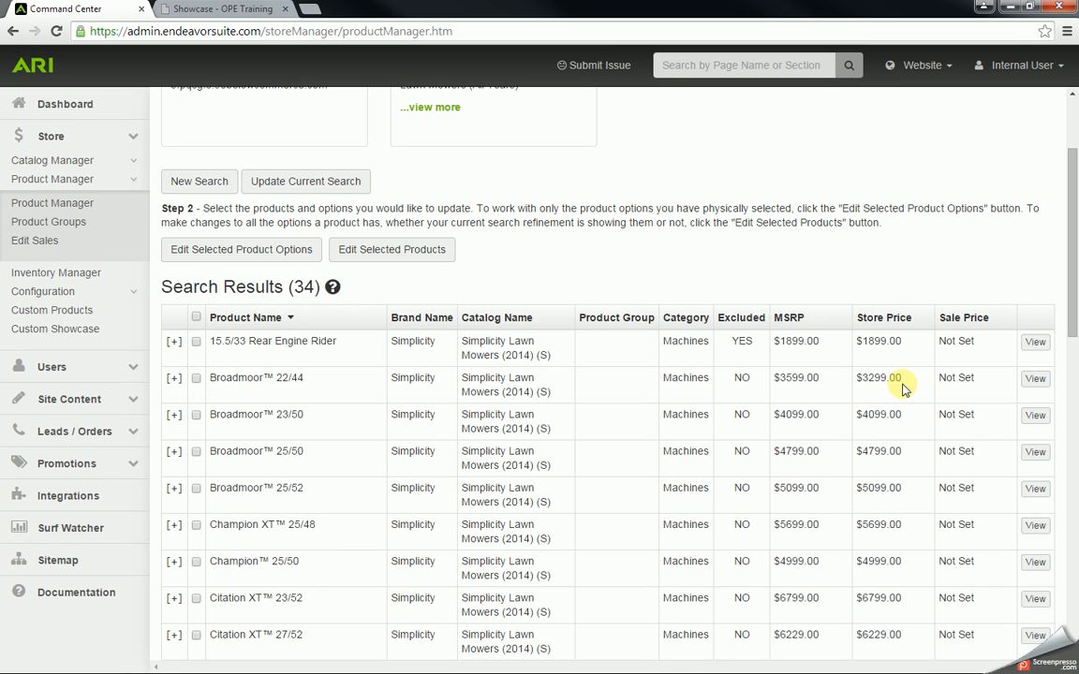
{"action": "left_click_drag", "start_coordinate": [903, 380], "coordinate": [782, 378]}
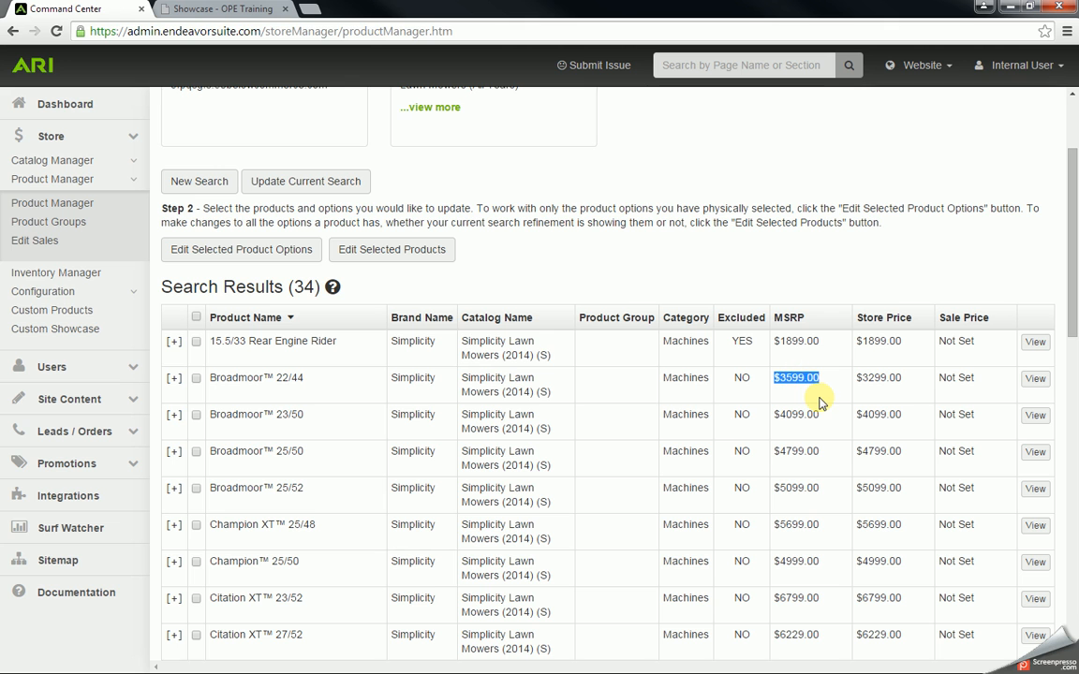
- Select the Broadmoor 23/50 for editing and choose to add it to a new sale rather than an existing one
{"action": "scroll", "coordinate": [820, 403], "scroll_direction": "down", "scroll_amount": 1}
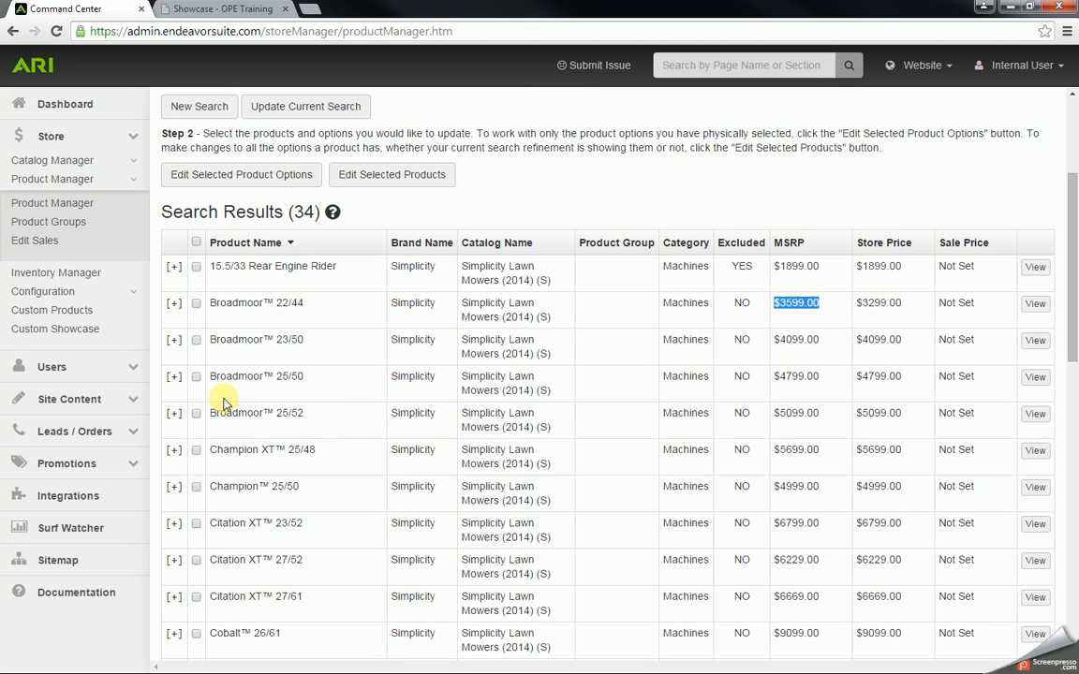
{"action": "left_click", "coordinate": [196, 340]}
{"action": "left_click", "coordinate": [403, 185]}
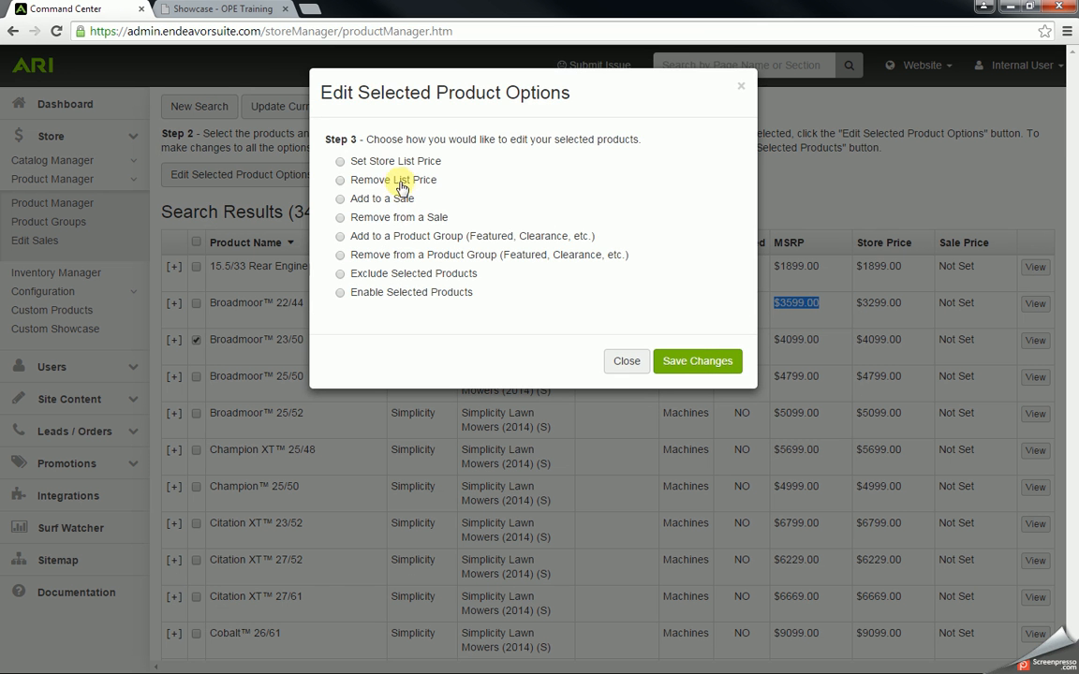
{"action": "left_click", "coordinate": [340, 199]}
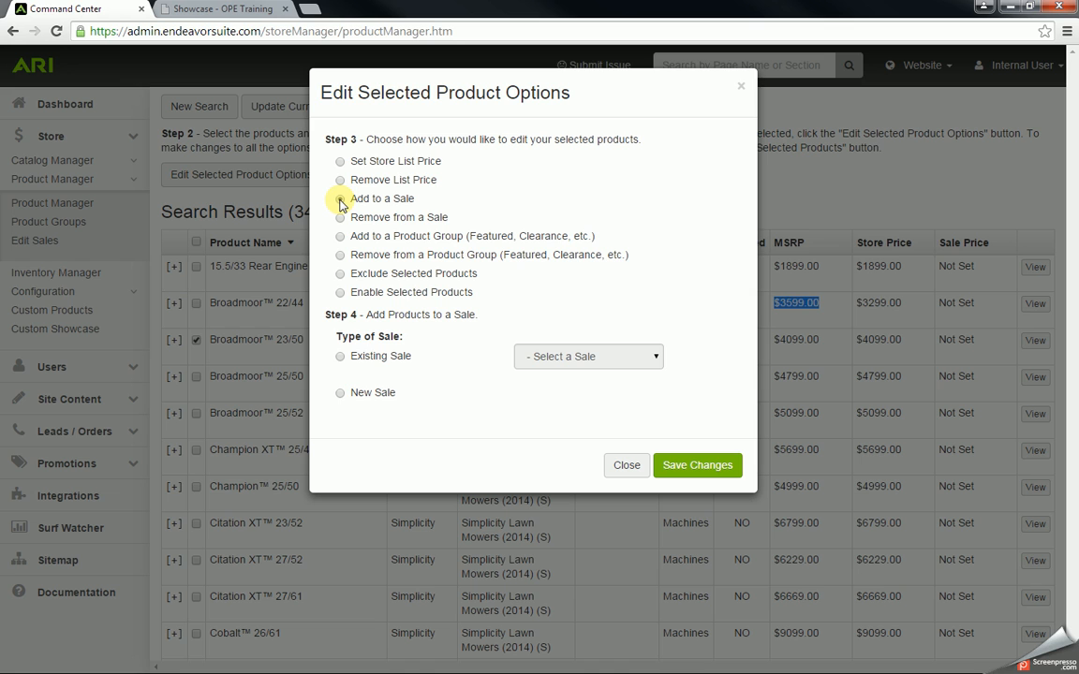
{"action": "left_click", "coordinate": [340, 356]}
{"action": "left_click", "coordinate": [654, 357]}
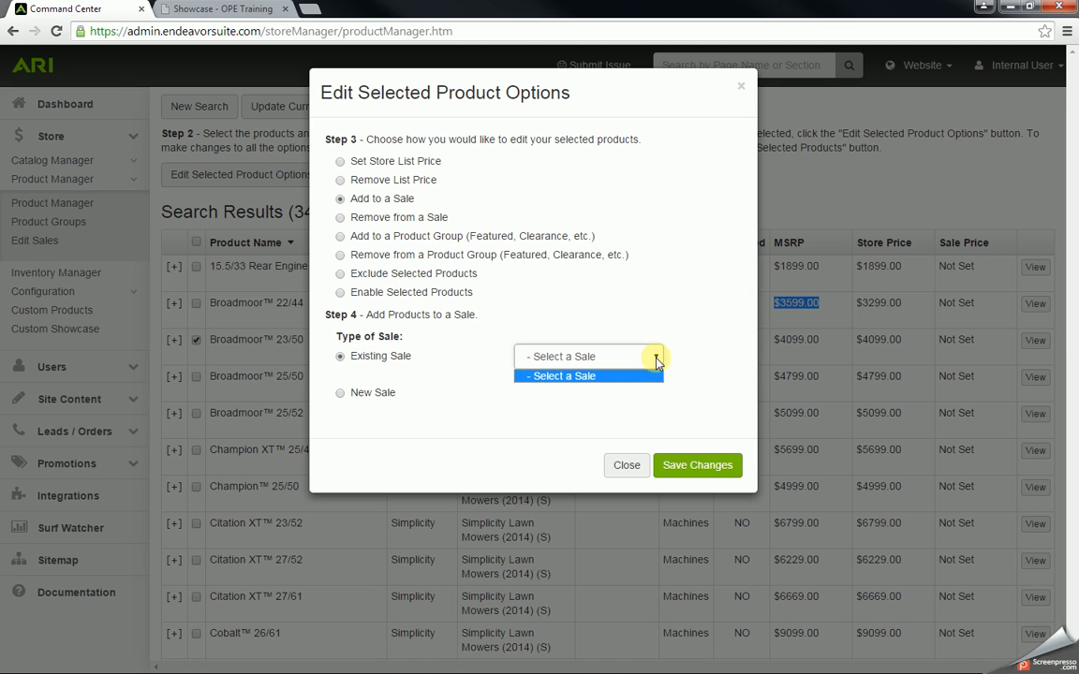
{"action": "left_click", "coordinate": [627, 289]}
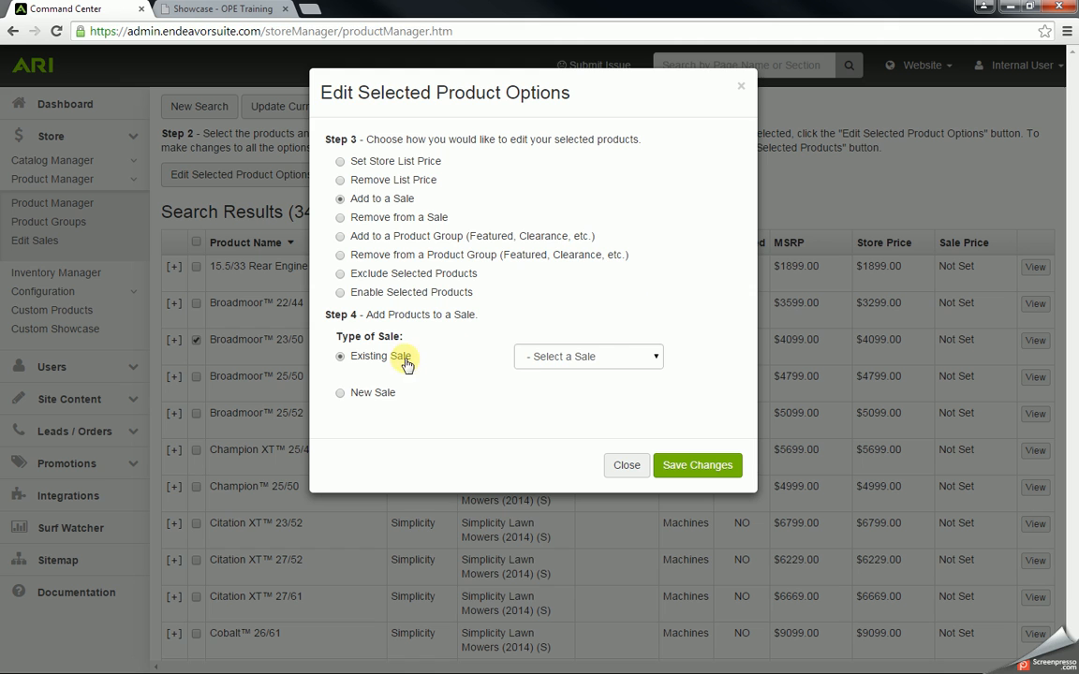
{"action": "left_click", "coordinate": [342, 396]}
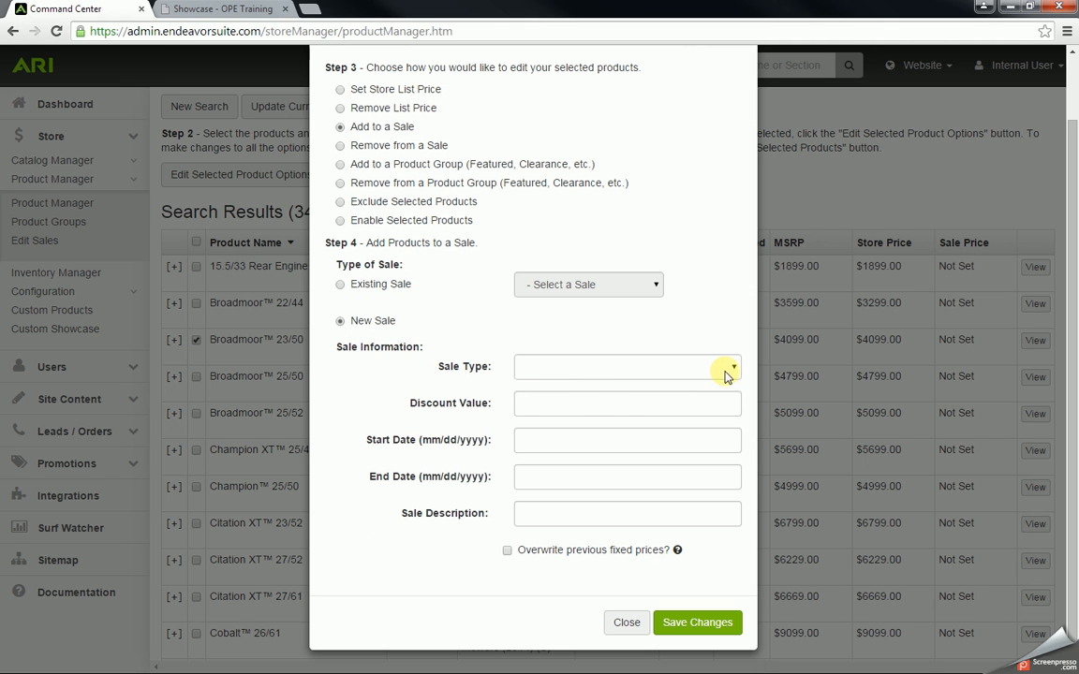
- Set the new sale to Dollar Off MSRP with a 300 discount, running from 01/16/2015 to 01/22/2015
{"action": "left_click", "coordinate": [730, 368]}
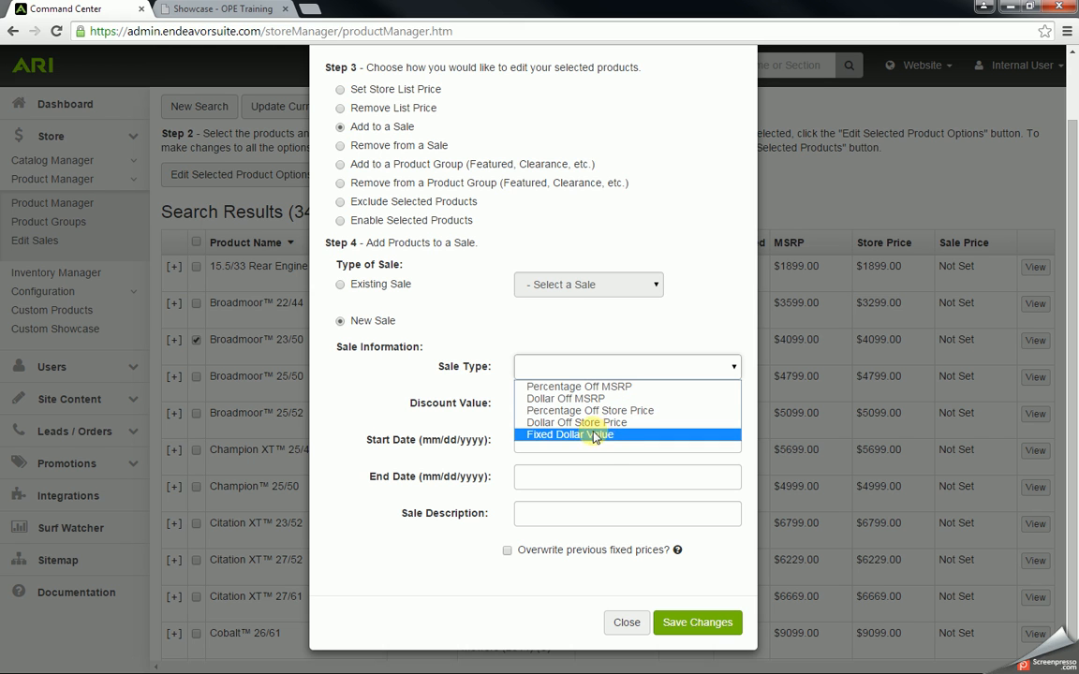
{"action": "left_click", "coordinate": [553, 399]}
{"action": "left_click", "coordinate": [554, 403]}
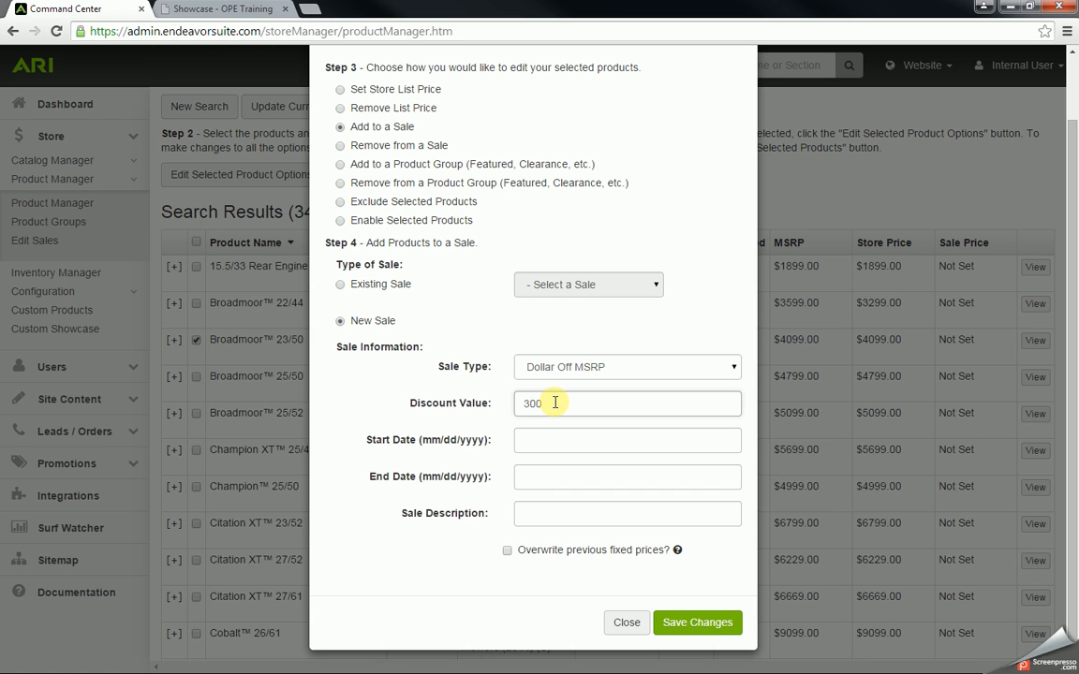
{"action": "left_click", "coordinate": [561, 442]}
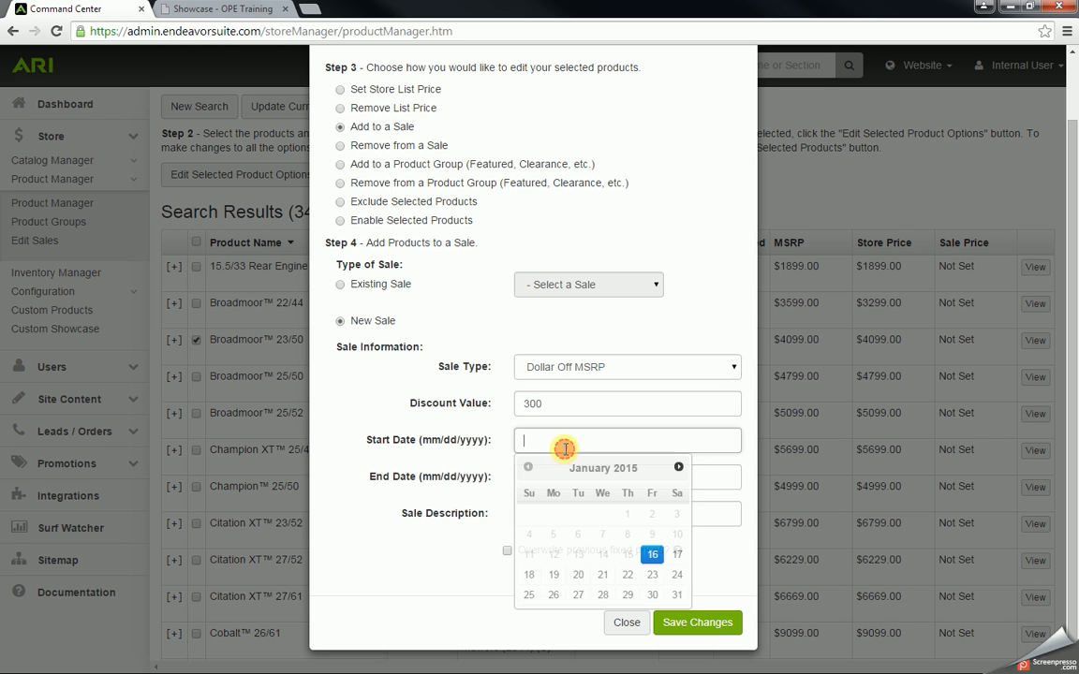
{"action": "left_click", "coordinate": [652, 554]}
{"action": "left_click", "coordinate": [548, 475]}
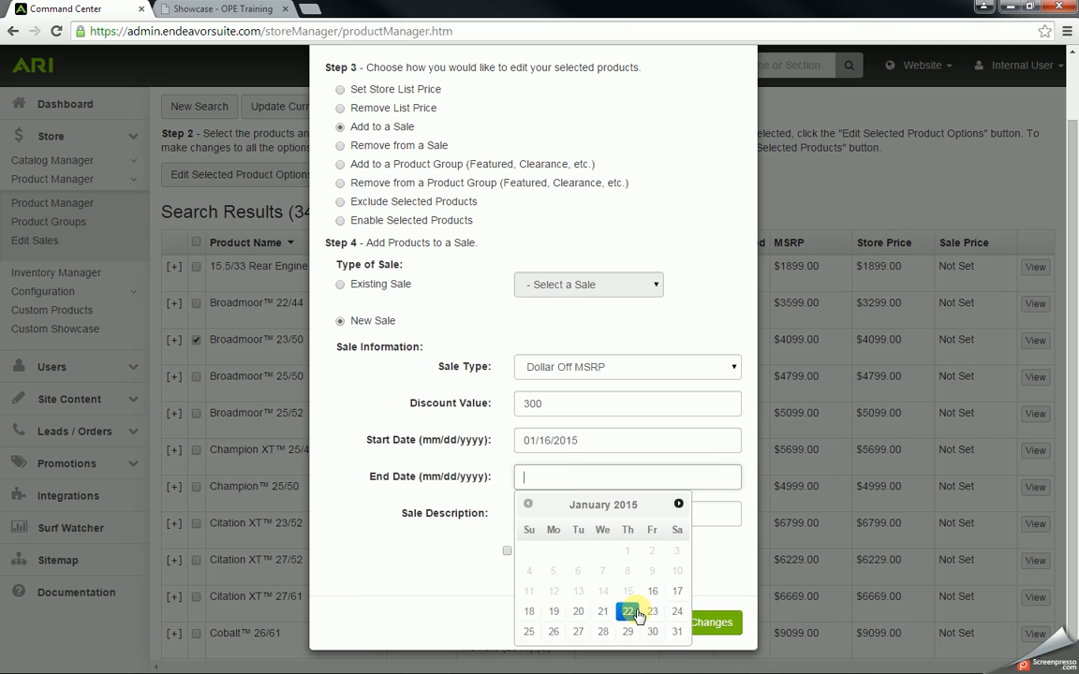
{"action": "left_click", "coordinate": [629, 610]}
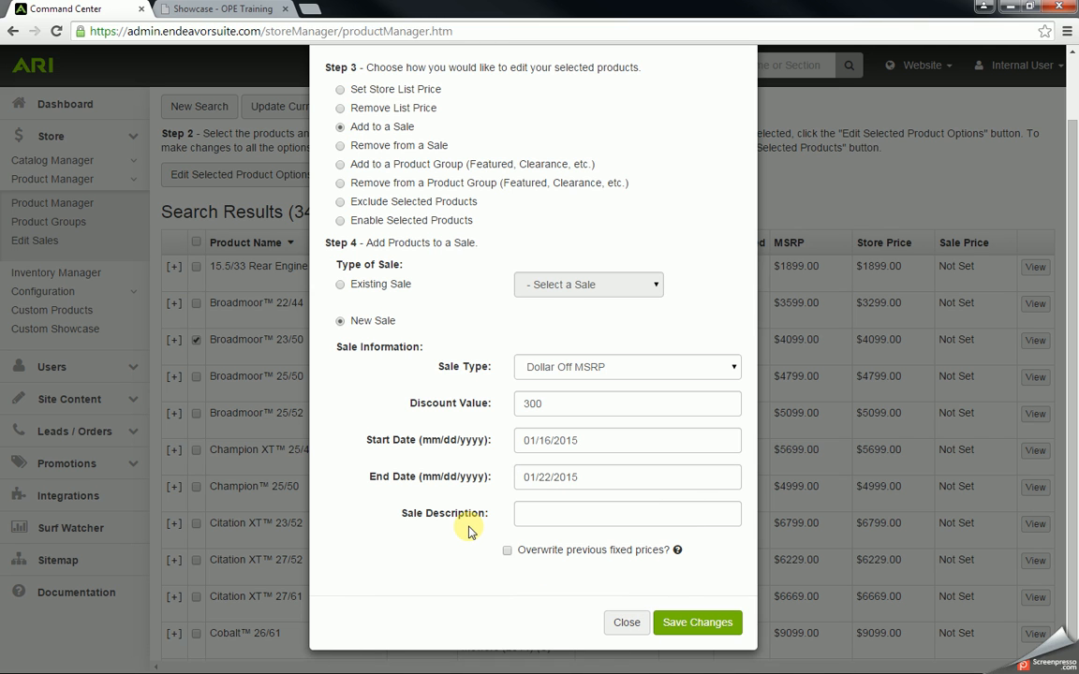
- Describe the sale as "ARI Test Sale", save it, and check the Broadmoor 23/50's sale price
{"action": "left_click", "coordinate": [570, 513]}
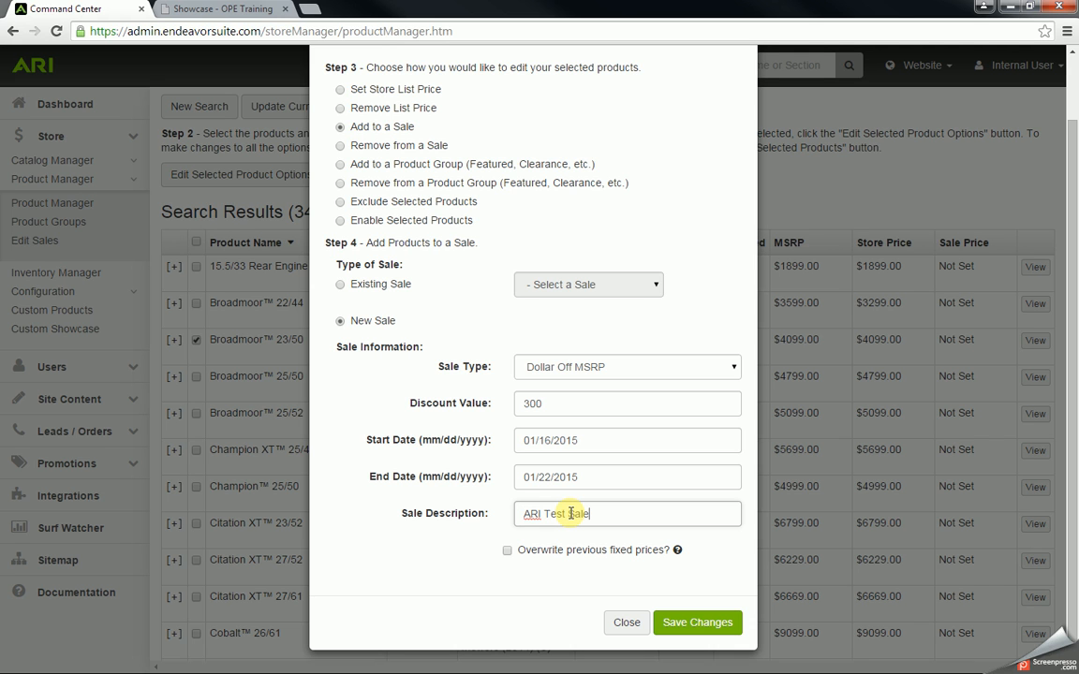
{"action": "left_click", "coordinate": [698, 625]}
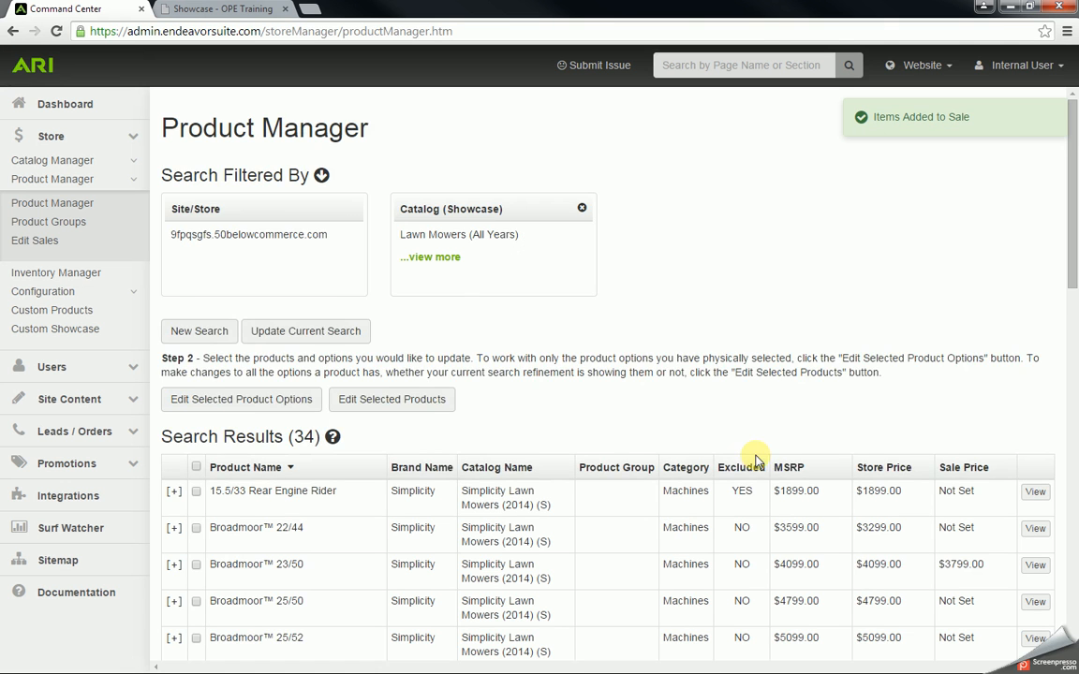
{"action": "scroll", "coordinate": [756, 460], "scroll_direction": "down", "scroll_amount": 2}
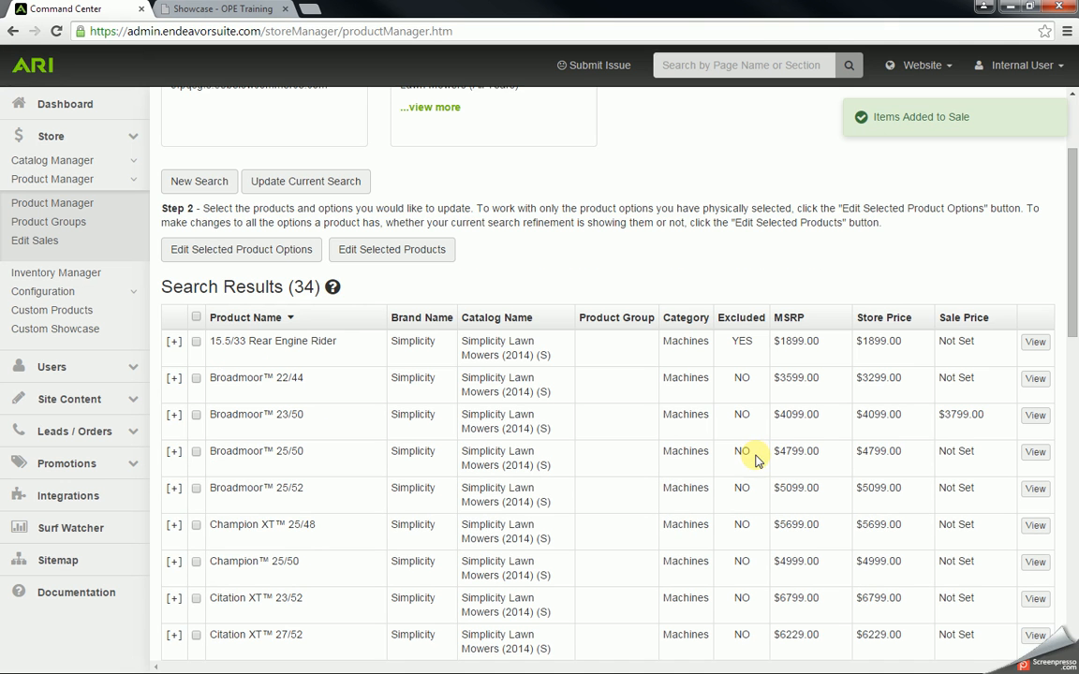
{"action": "triple_click", "coordinate": [987, 420]}
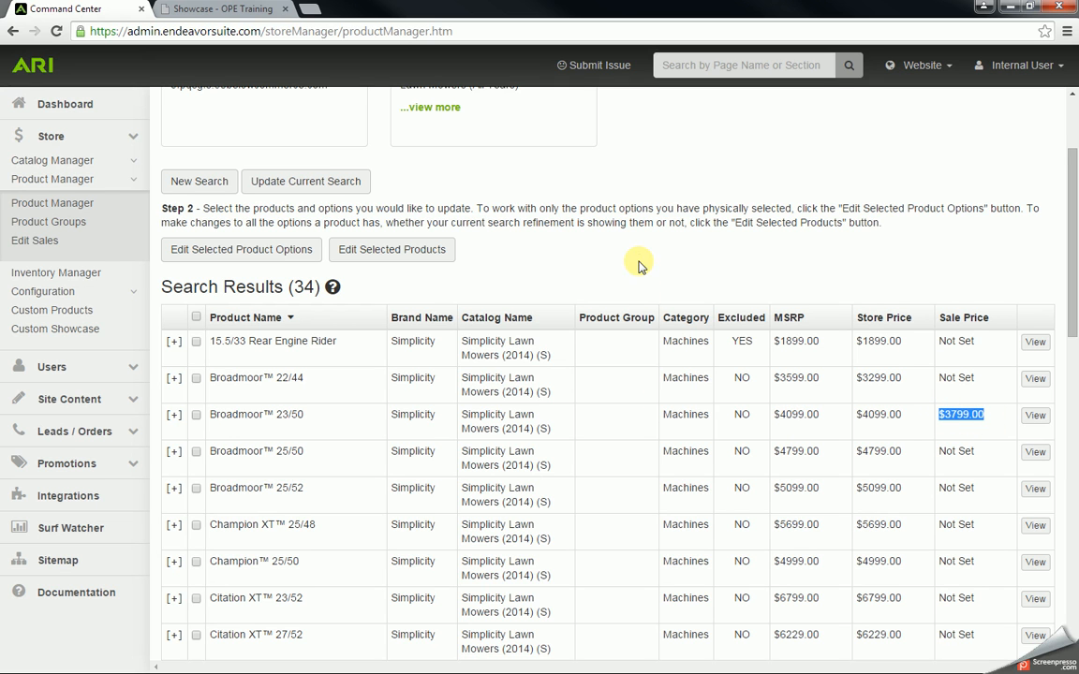
{"action": "left_click", "coordinate": [575, 235]}
- Select the Broadmoor 22/44 and 23/50, Champion XT 25/48, Citation XT 27/52, Cobalt 26/61, Conquest 25/52 and Legacy XL 27 4WD Briggs & Stratton Diesel Engine
{"action": "scroll", "coordinate": [407, 457], "scroll_direction": "down", "scroll_amount": 1}
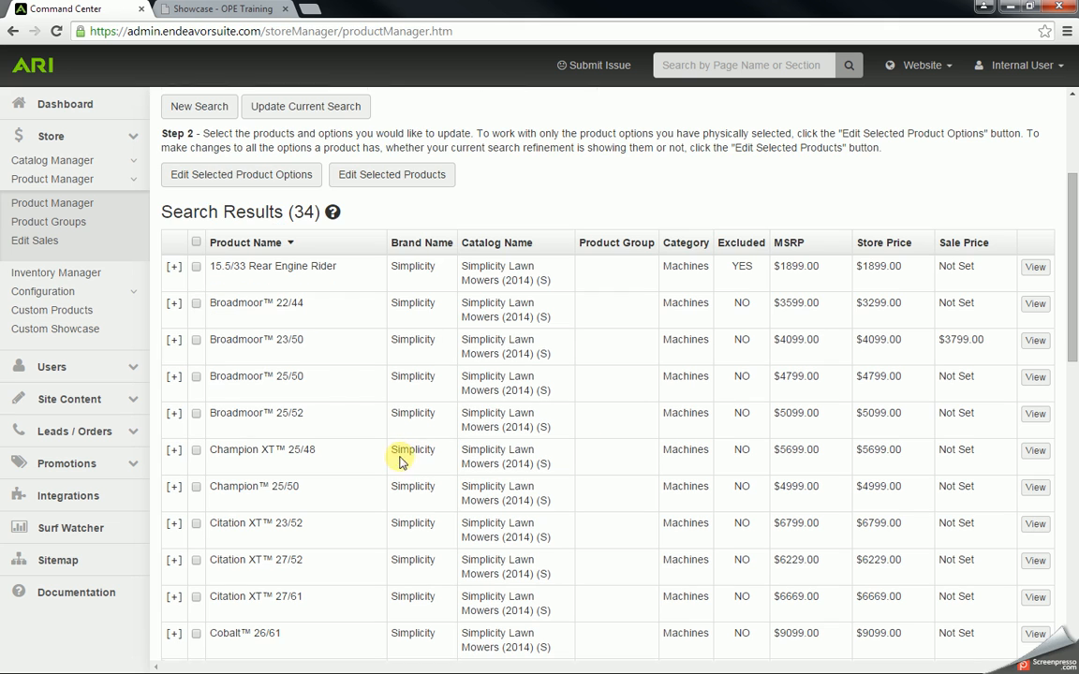
{"action": "left_click", "coordinate": [196, 303]}
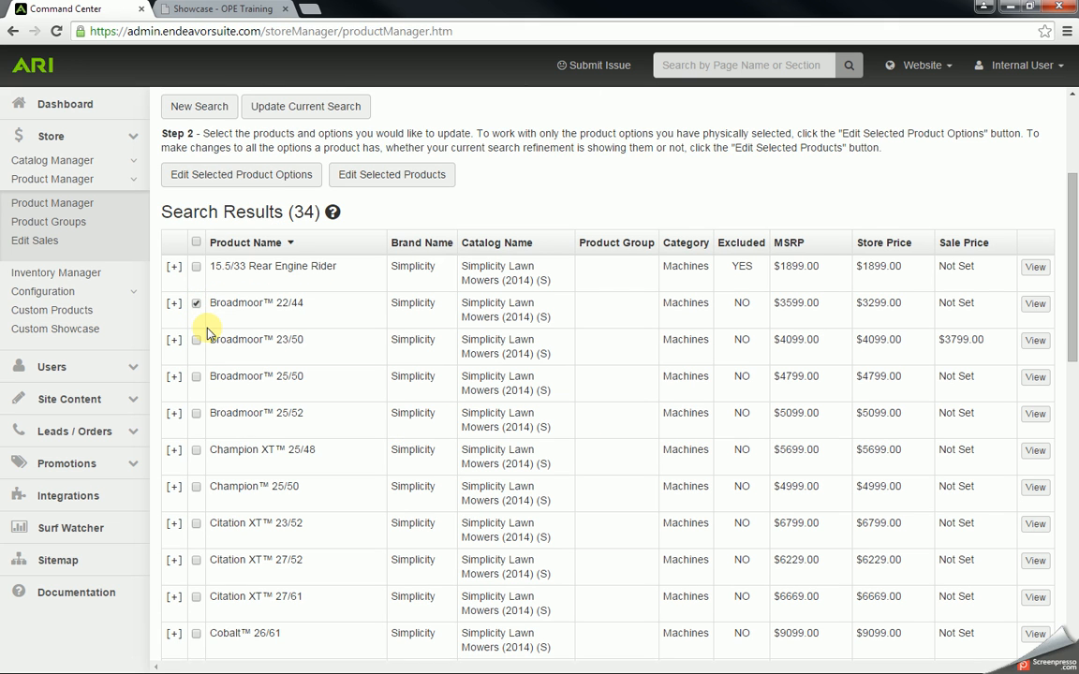
{"action": "left_click", "coordinate": [196, 340]}
{"action": "left_click", "coordinate": [197, 450]}
{"action": "scroll", "coordinate": [197, 448], "scroll_direction": "down", "scroll_amount": 2}
{"action": "left_click", "coordinate": [196, 414]}
{"action": "left_click", "coordinate": [196, 487]}
{"action": "left_click", "coordinate": [197, 519]}
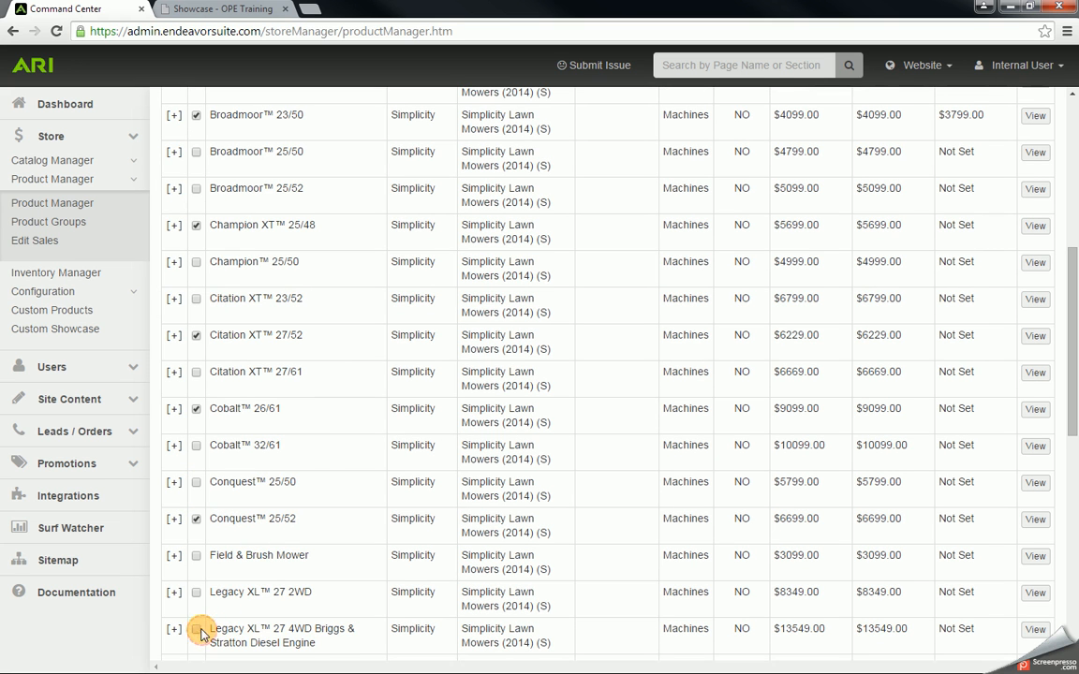
{"action": "scroll", "coordinate": [307, 573], "scroll_direction": "up", "scroll_amount": 5}
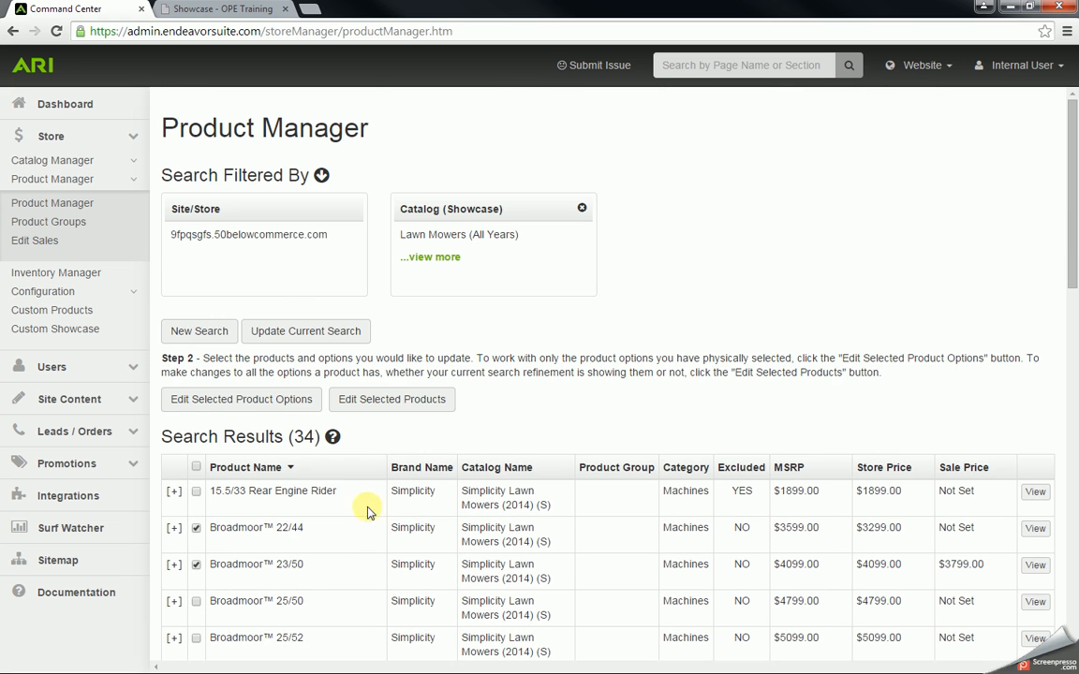
- Choose to add the selected products to the Featured Items product group
{"action": "left_click", "coordinate": [382, 403]}
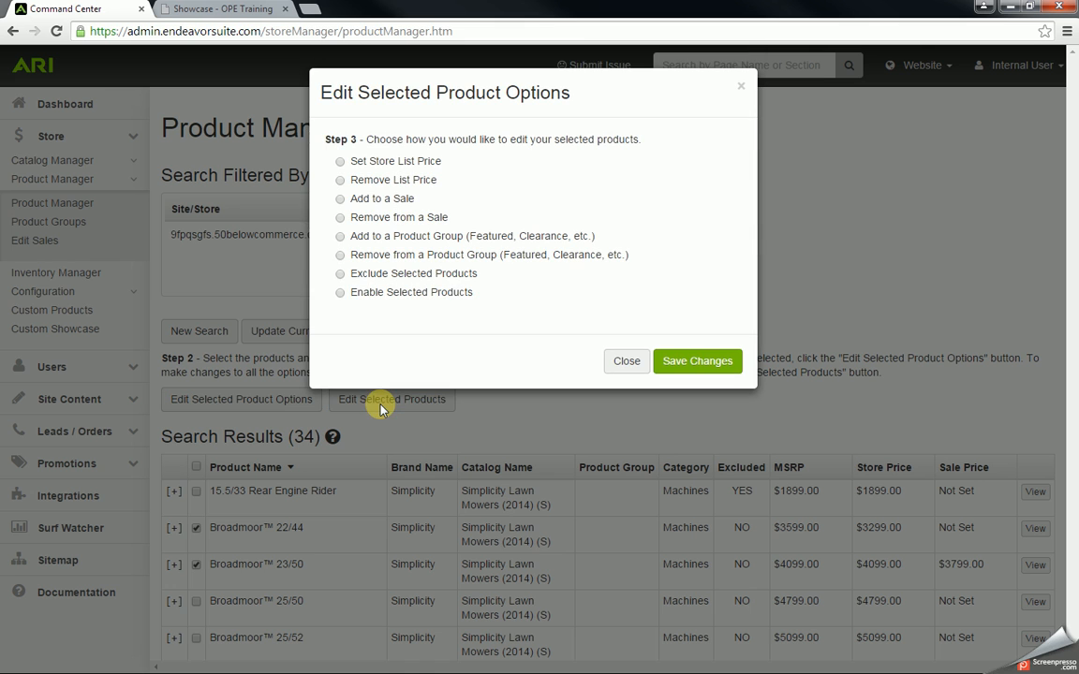
{"action": "left_click", "coordinate": [340, 238]}
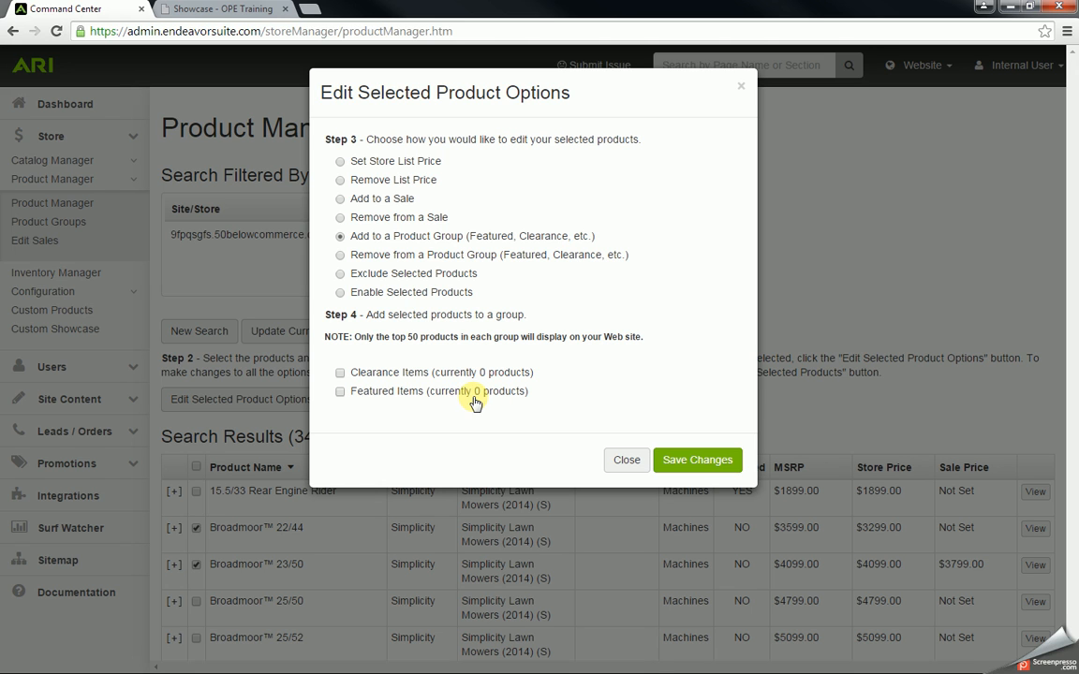
{"action": "left_click", "coordinate": [340, 392]}
- Open the dealer website's home page, look through it for a featured products section, and return to the Command Center
{"action": "left_click", "coordinate": [211, 11]}
{"action": "left_click", "coordinate": [187, 72]}
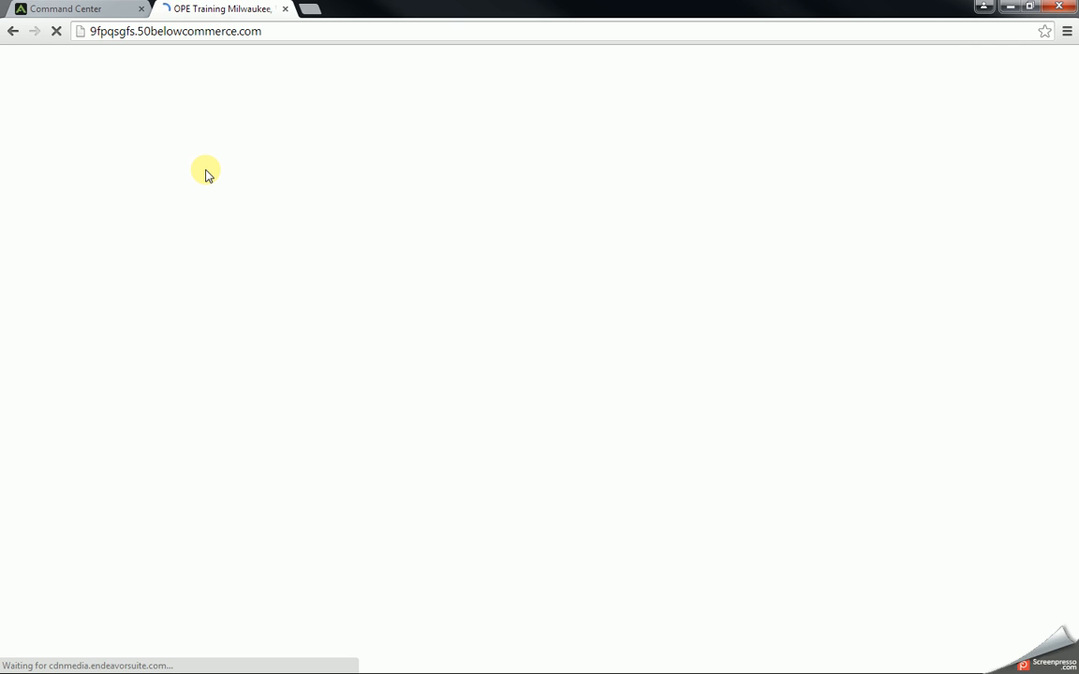
{"action": "scroll", "coordinate": [207, 174], "scroll_direction": "down", "scroll_amount": 10}
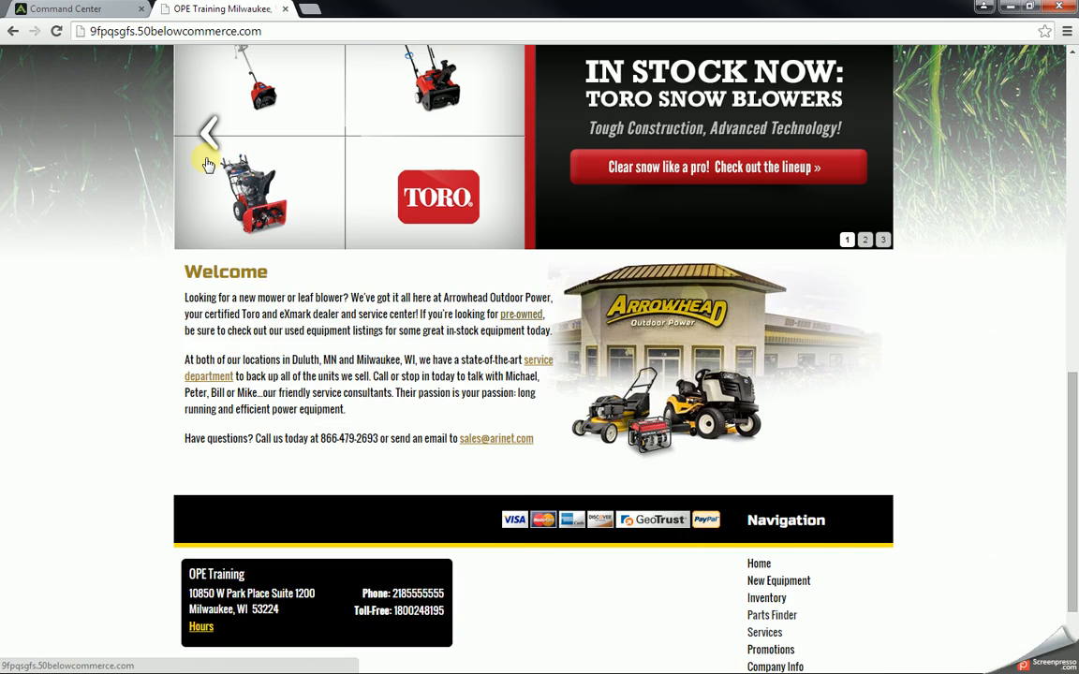
{"action": "scroll", "coordinate": [207, 165], "scroll_direction": "up", "scroll_amount": 10}
{"action": "left_click", "coordinate": [106, 11]}
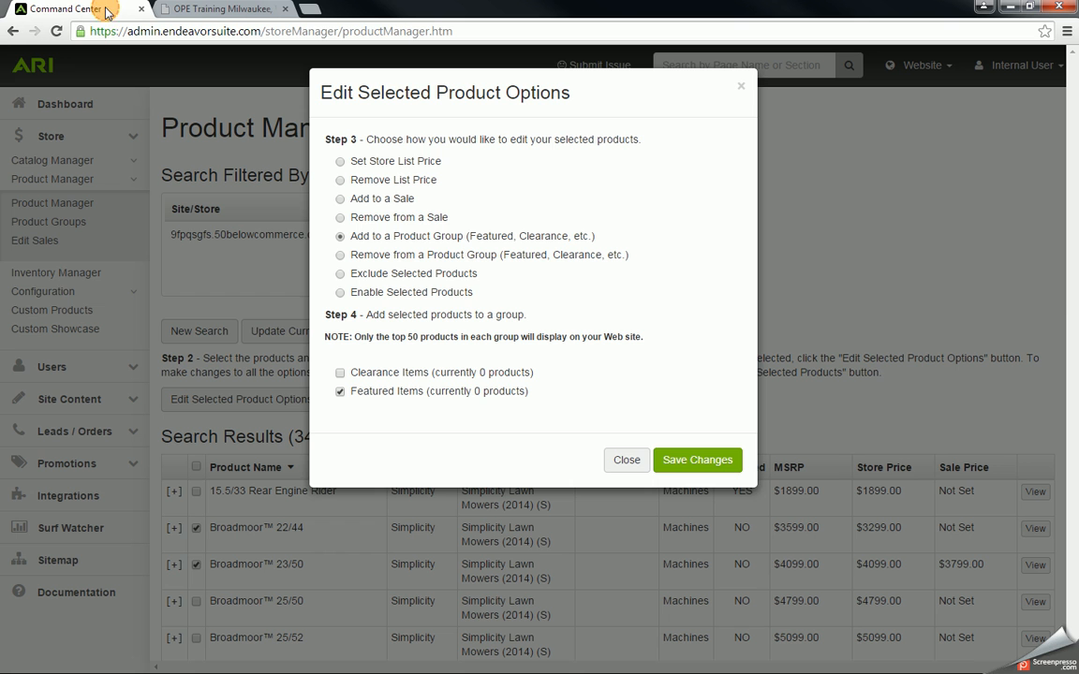
- Save the Featured Items assignment and publish the website changes
{"action": "left_click", "coordinate": [704, 462]}
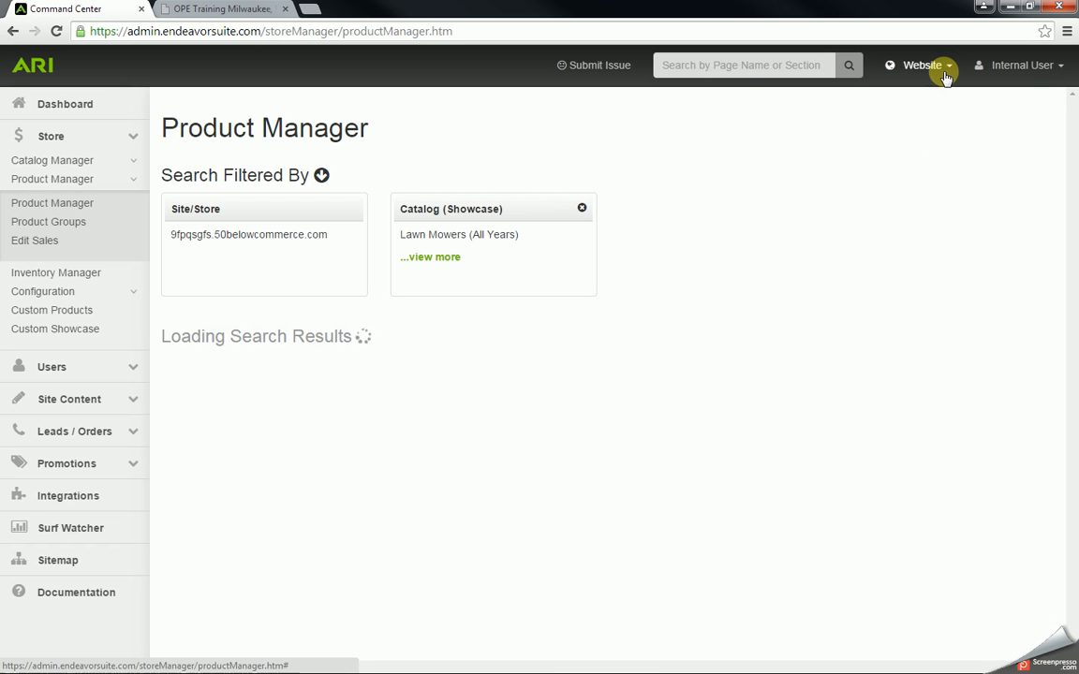
{"action": "left_click", "coordinate": [945, 75]}
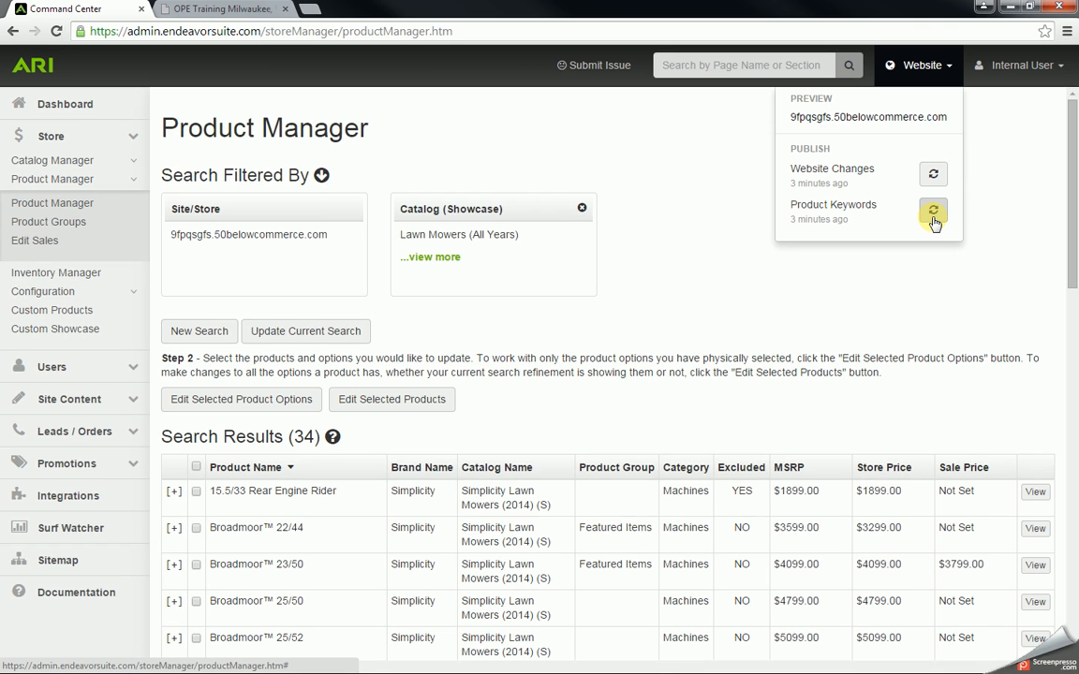
{"action": "left_click", "coordinate": [933, 178]}
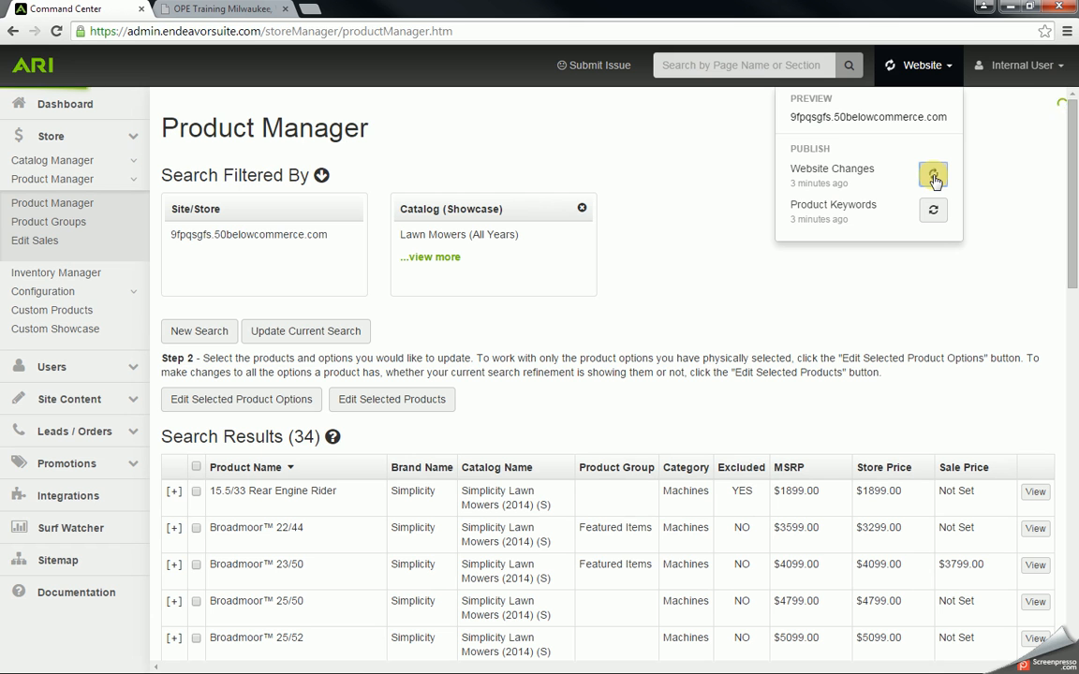
- Reload the dealer website's home page, examine its Featured Items section, and open the full list of featured items
{"action": "left_click", "coordinate": [225, 8]}
{"action": "left_click", "coordinate": [56, 31]}
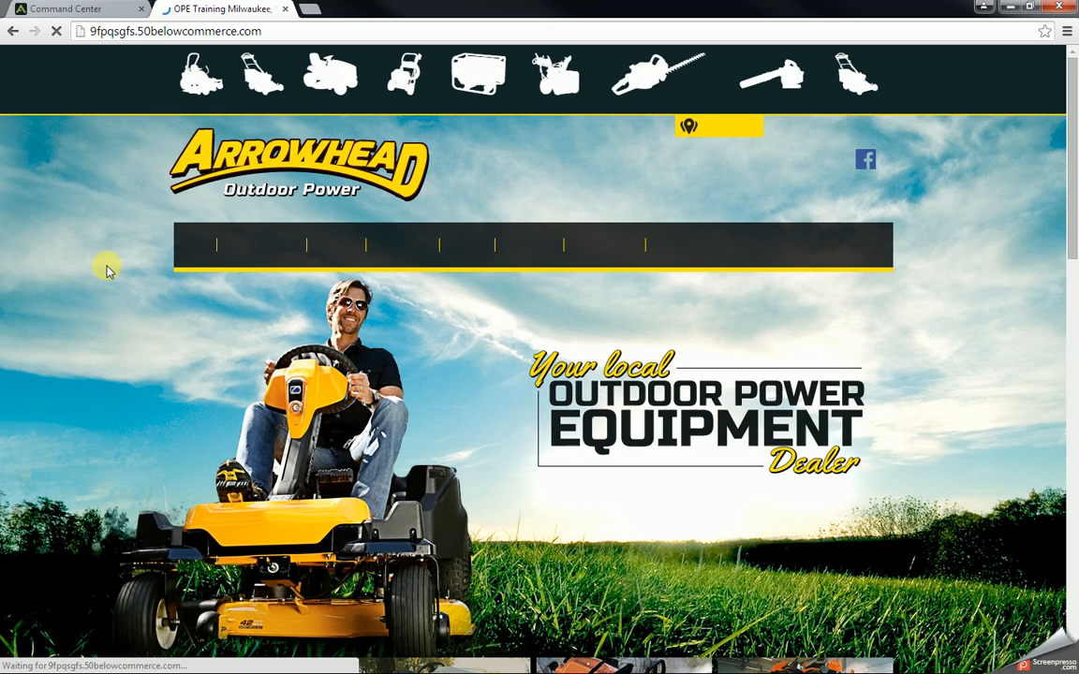
{"action": "scroll", "coordinate": [106, 269], "scroll_direction": "down", "scroll_amount": 10}
{"action": "scroll", "coordinate": [106, 269], "scroll_direction": "down", "scroll_amount": 3}
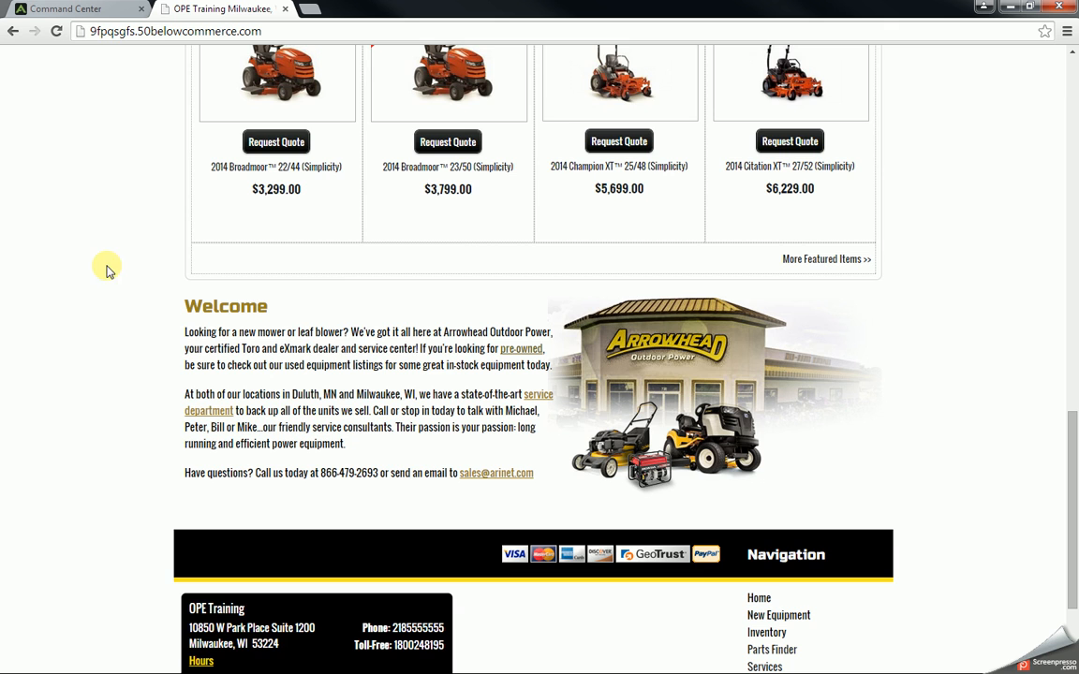
{"action": "scroll", "coordinate": [323, 354], "scroll_direction": "up", "scroll_amount": 2}
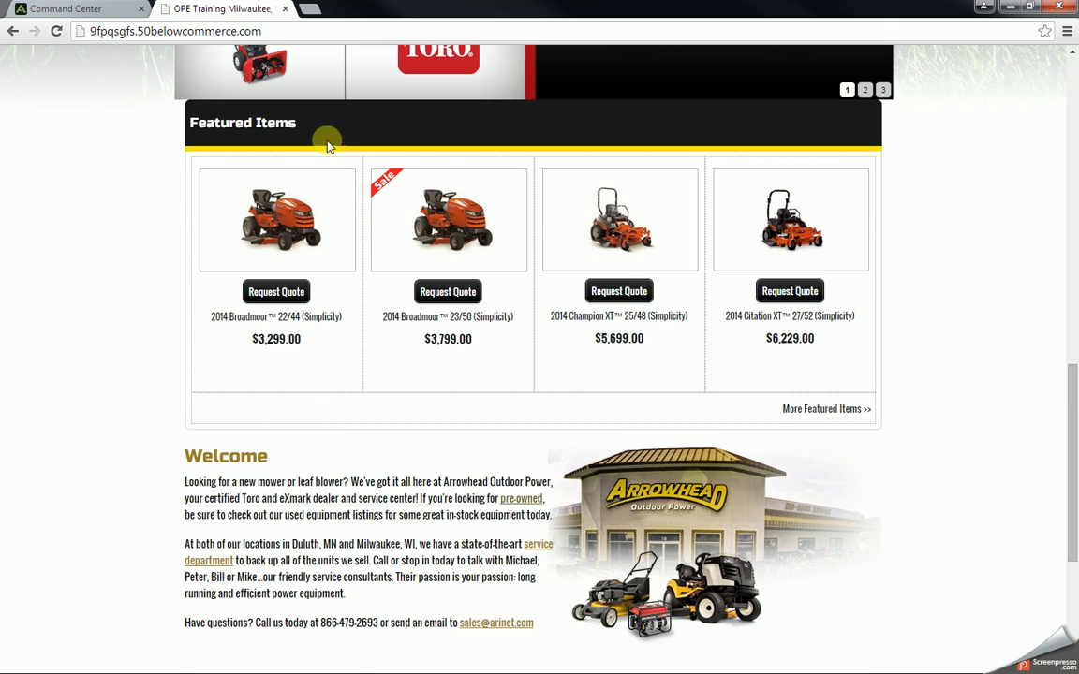
{"action": "scroll", "coordinate": [155, 382], "scroll_direction": "up", "scroll_amount": 1}
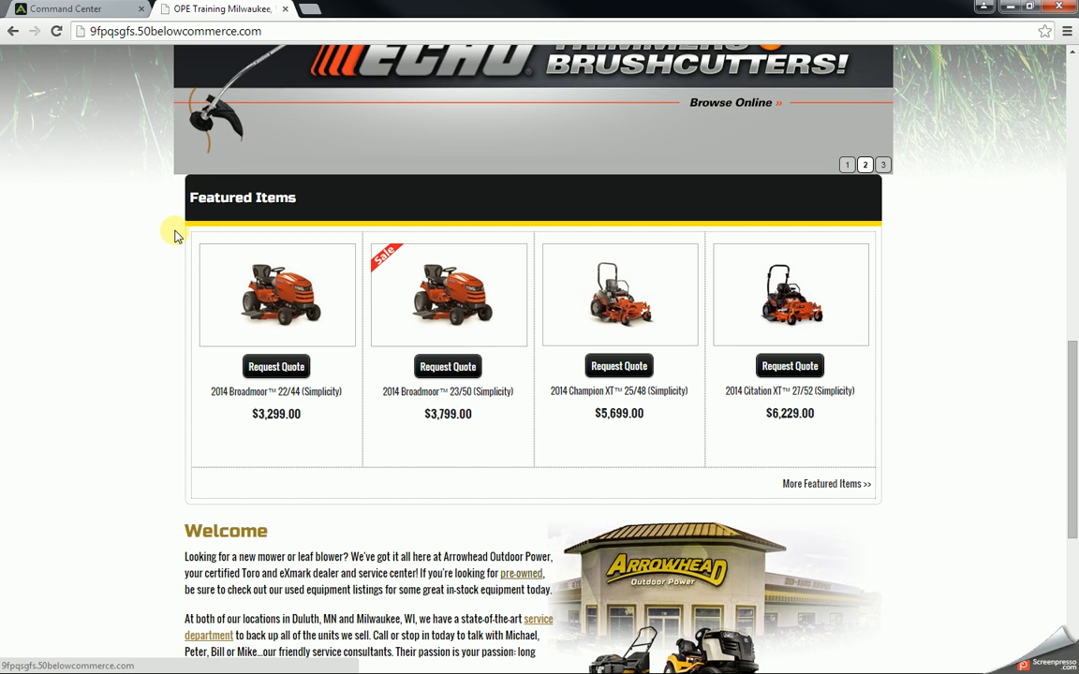
{"action": "scroll", "coordinate": [150, 440], "scroll_direction": "down", "scroll_amount": 2}
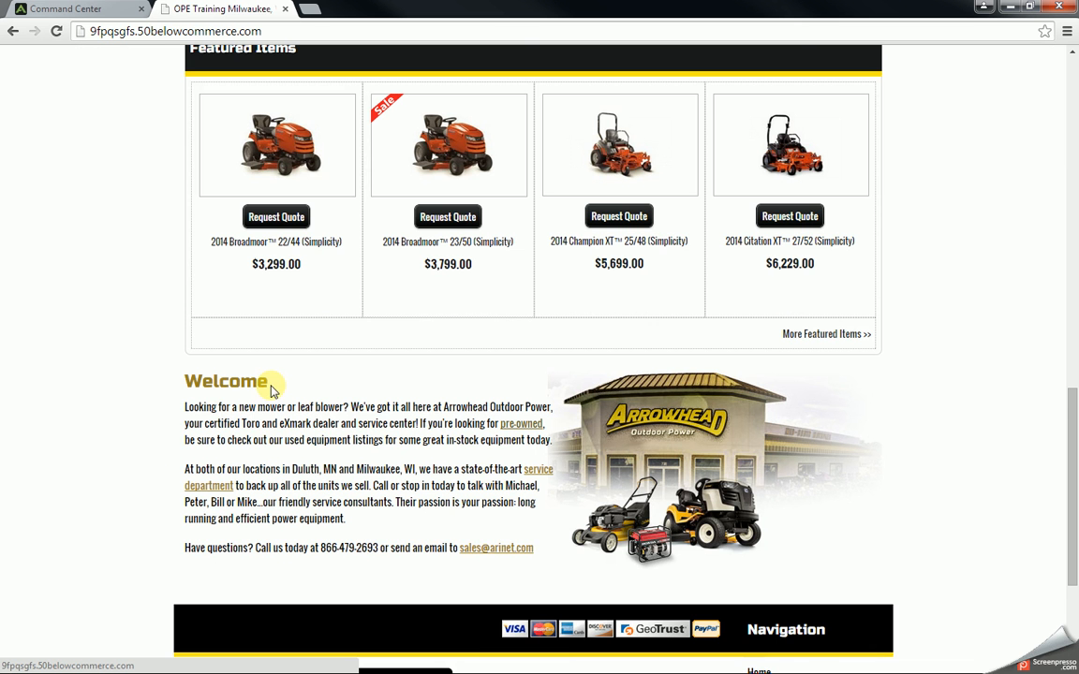
{"action": "scroll", "coordinate": [269, 458], "scroll_direction": "down", "scroll_amount": 1}
{"action": "scroll", "coordinate": [271, 460], "scroll_direction": "up", "scroll_amount": 3}
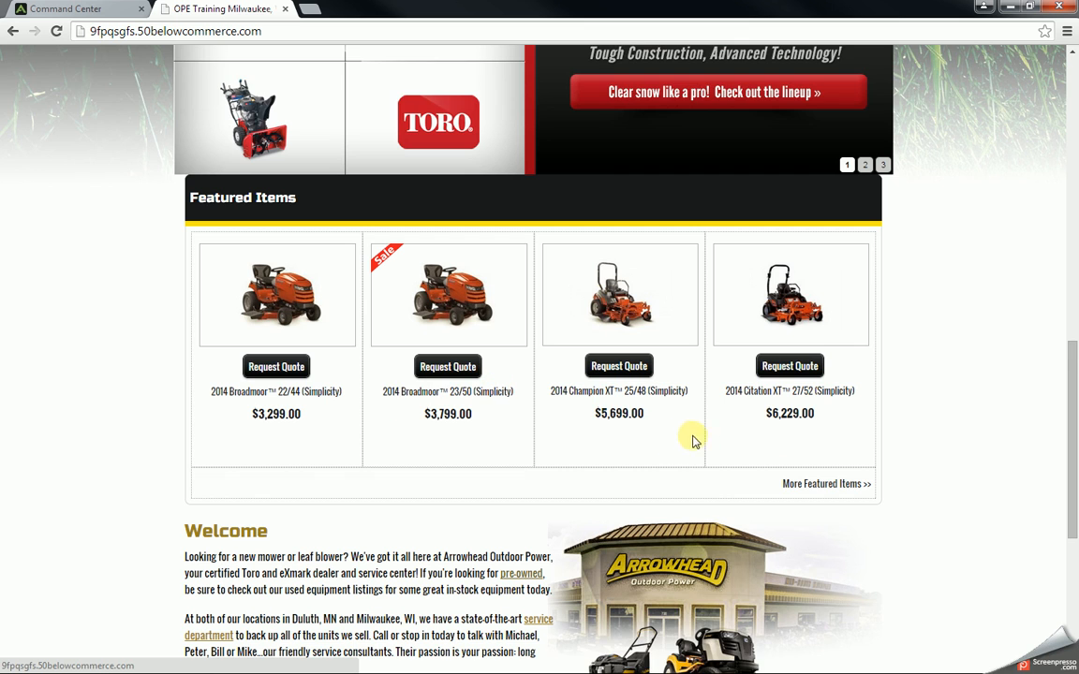
{"action": "scroll", "coordinate": [702, 438], "scroll_direction": "down", "scroll_amount": 1}
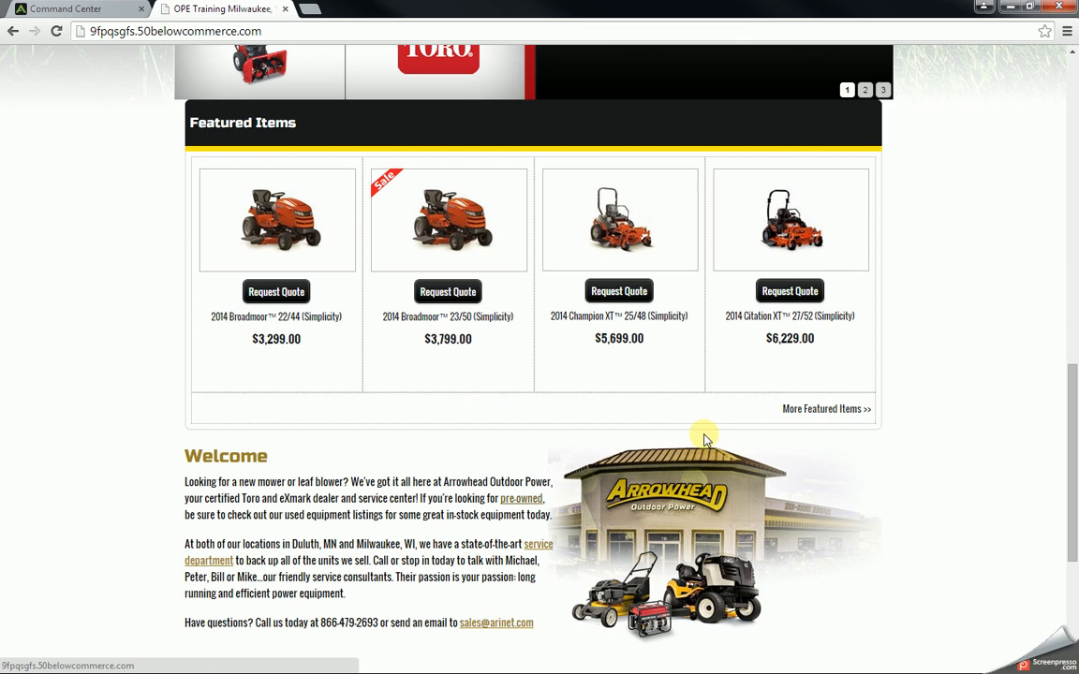
{"action": "left_click", "coordinate": [813, 418]}
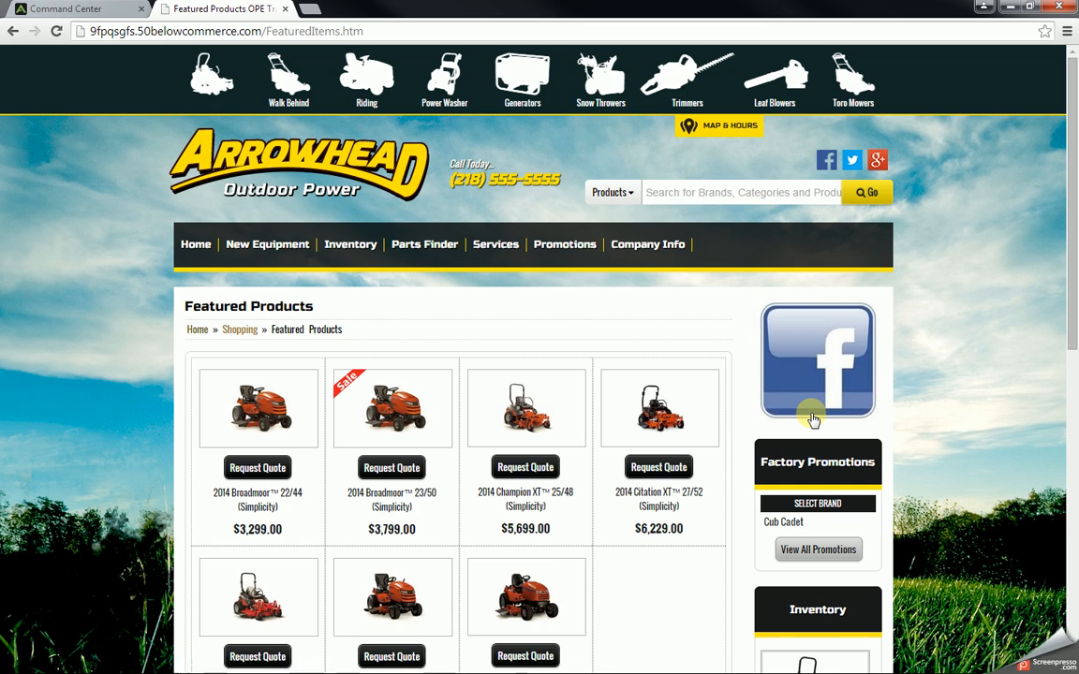
- Look through the featured products list, and examine the pricing and specifications of the Broadmoor 22/44 featured on the home page
{"action": "scroll", "coordinate": [730, 438], "scroll_direction": "down", "scroll_amount": 2}
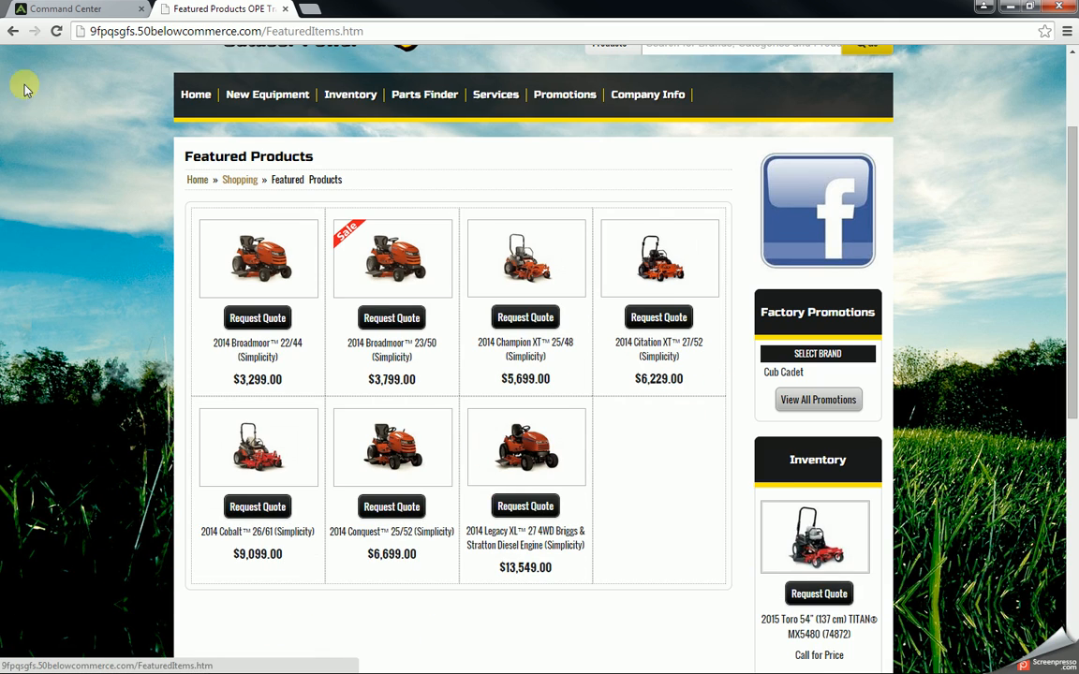
{"action": "left_click", "coordinate": [12, 31]}
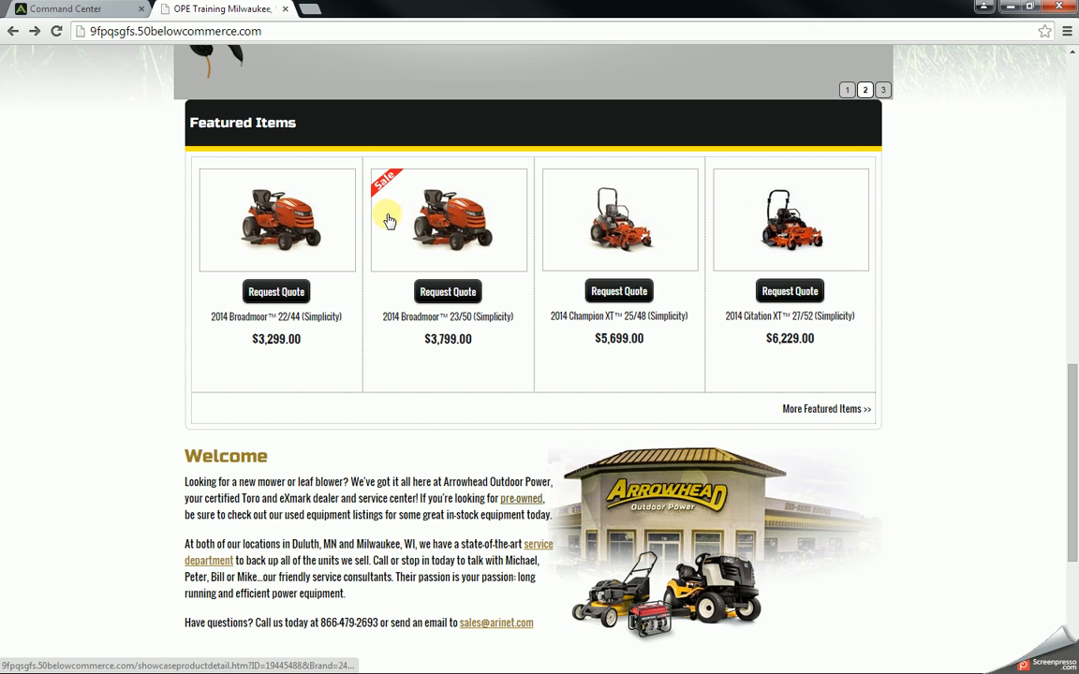
{"action": "left_click", "coordinate": [276, 234]}
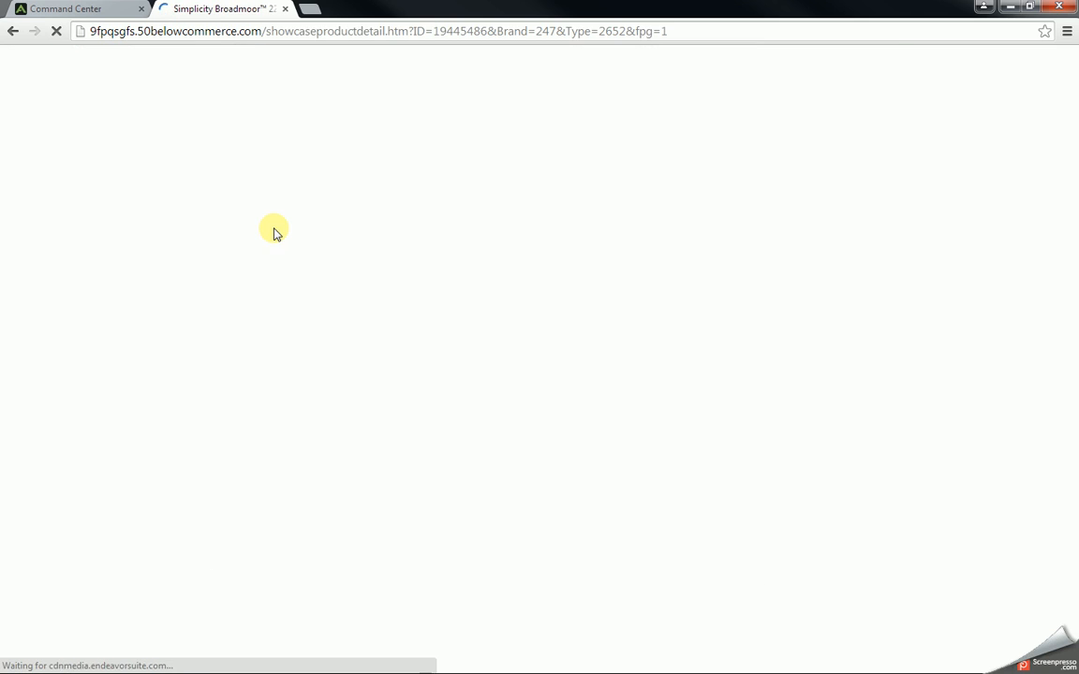
{"action": "scroll", "coordinate": [276, 234], "scroll_direction": "down", "scroll_amount": 2}
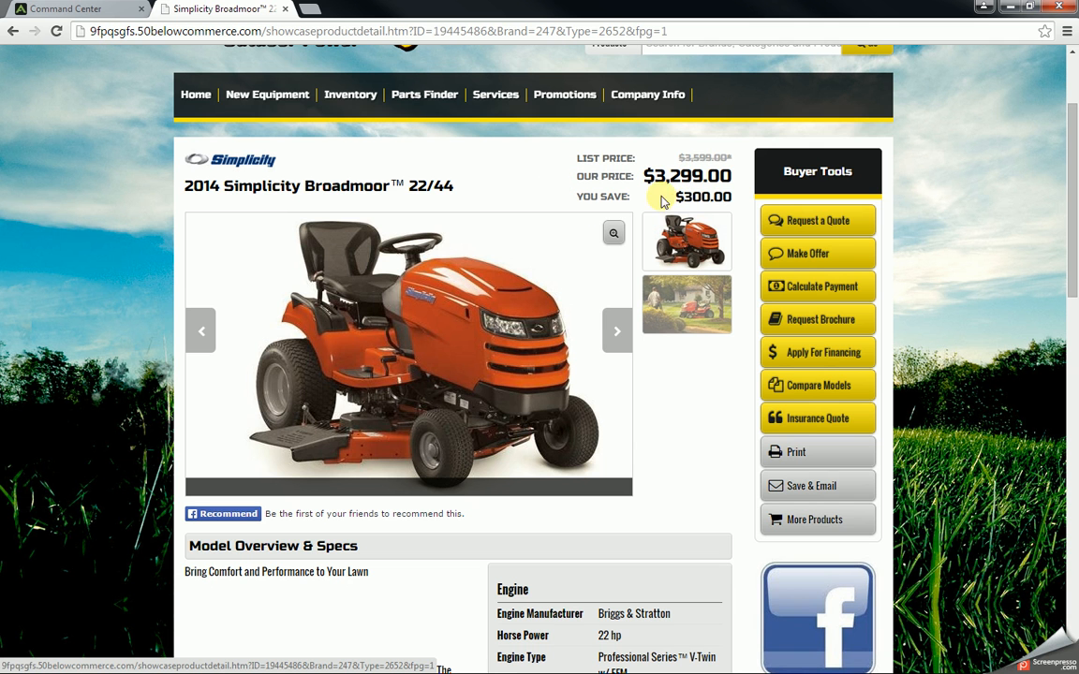
{"action": "scroll", "coordinate": [533, 300], "scroll_direction": "down", "scroll_amount": 4}
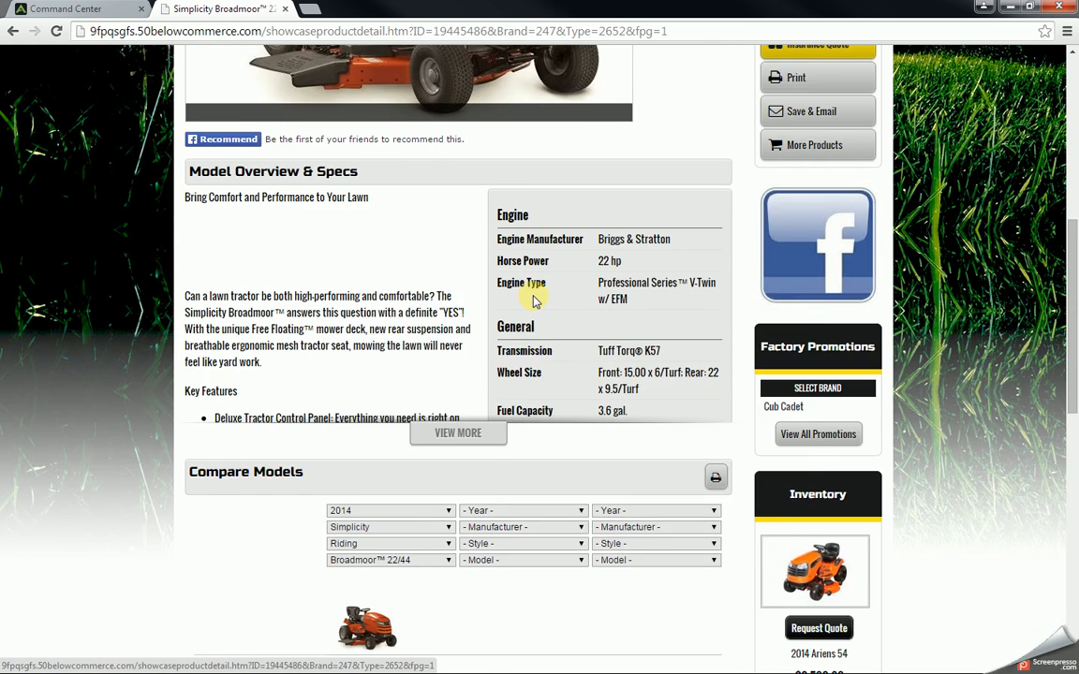
{"action": "scroll", "coordinate": [534, 300], "scroll_direction": "up", "scroll_amount": 4}
{"action": "left_click", "coordinate": [14, 33]}
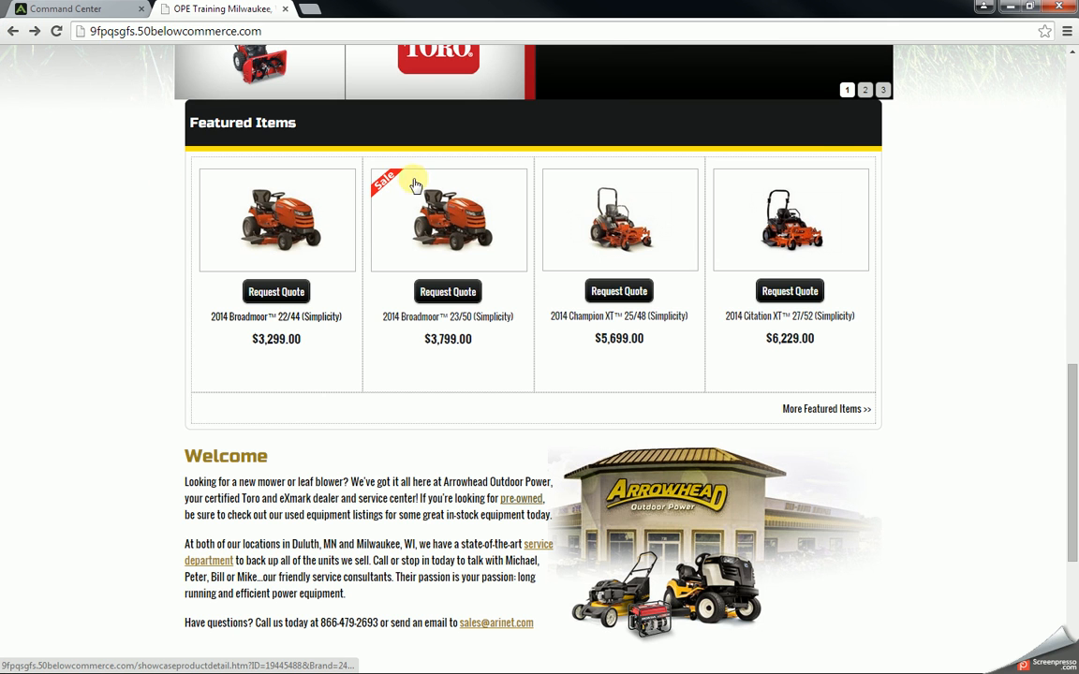
- Examine the sale price and sale notice on the featured Broadmoor 23/50's product page, and return to the home page
{"action": "scroll", "coordinate": [402, 220], "scroll_direction": "up", "scroll_amount": 1}
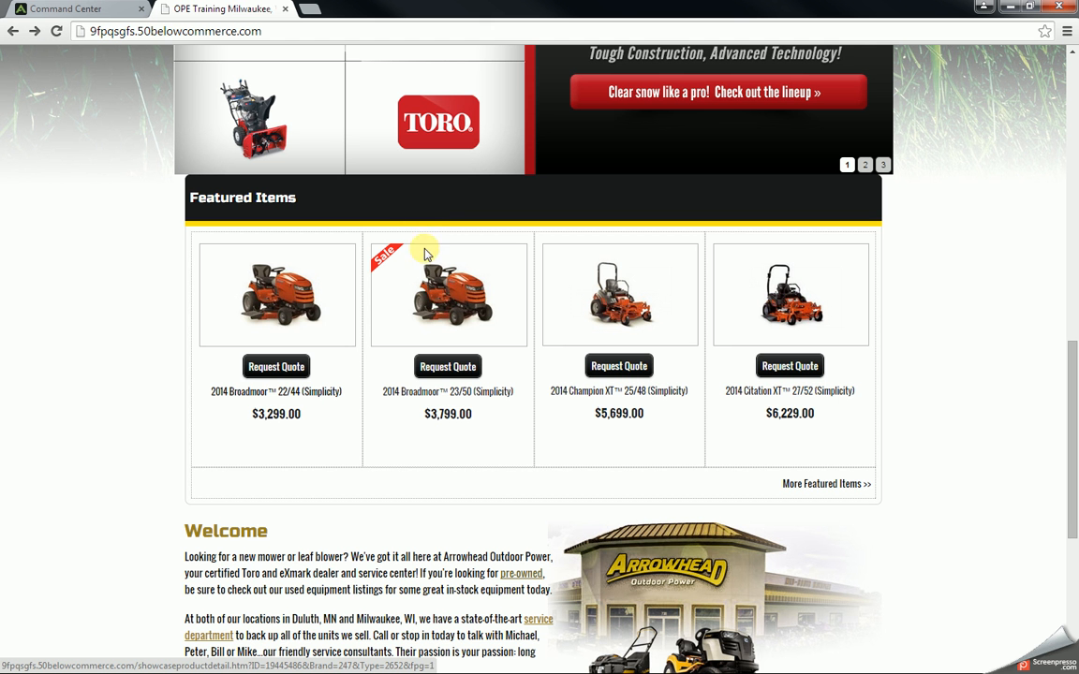
{"action": "left_click", "coordinate": [450, 308]}
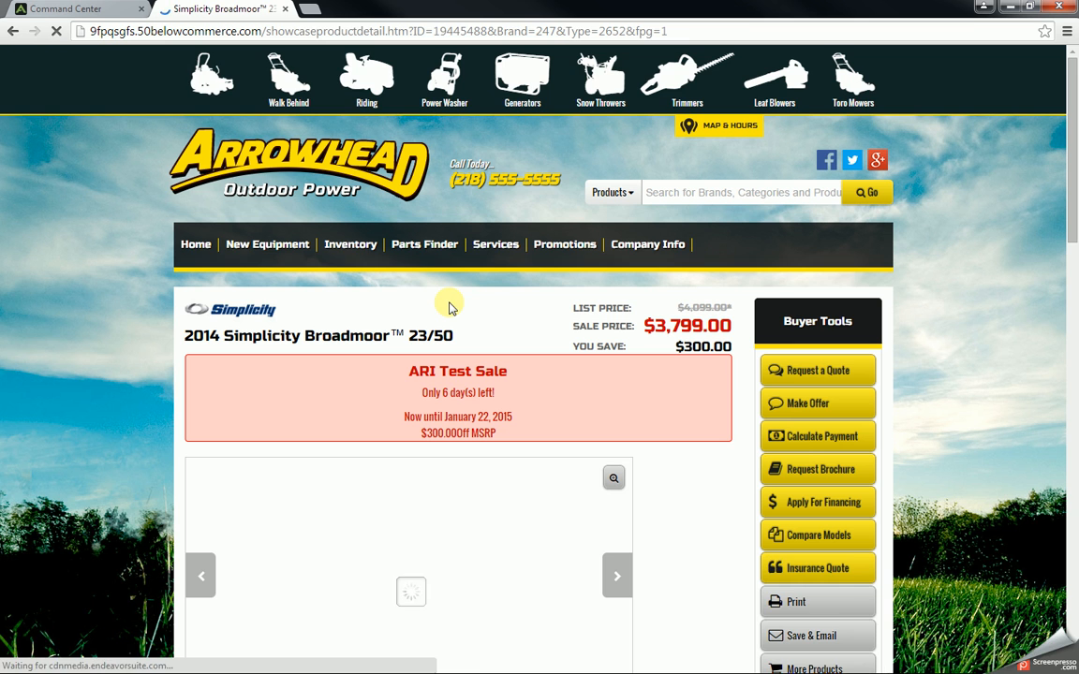
{"action": "scroll", "coordinate": [451, 307], "scroll_direction": "down", "scroll_amount": 1}
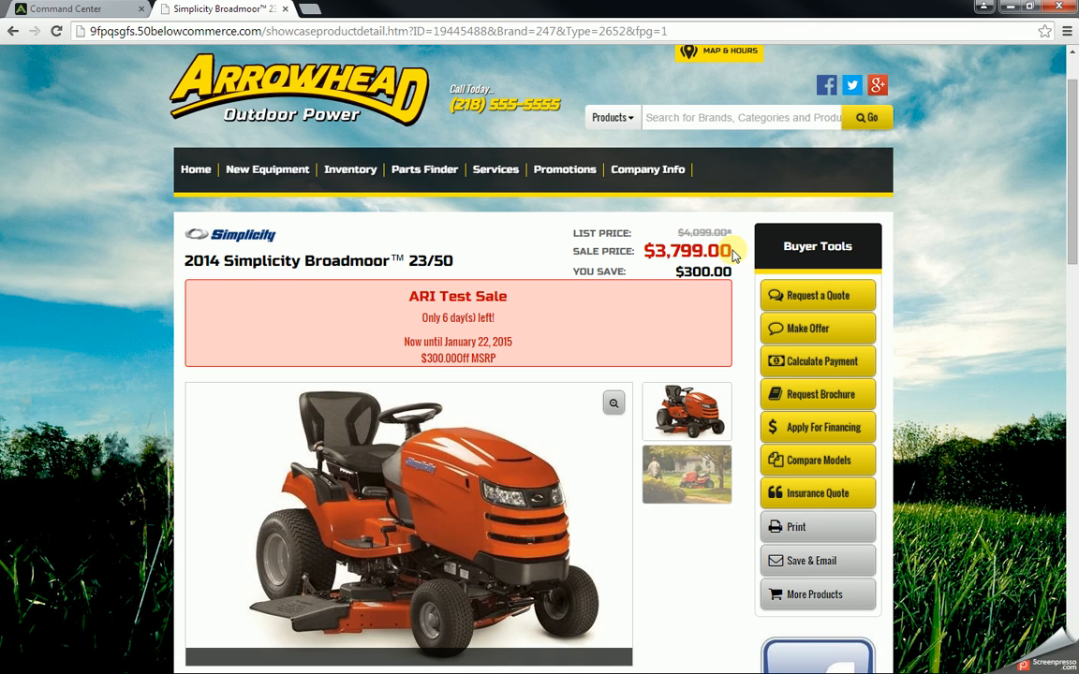
{"action": "scroll", "coordinate": [590, 323], "scroll_direction": "down", "scroll_amount": 1}
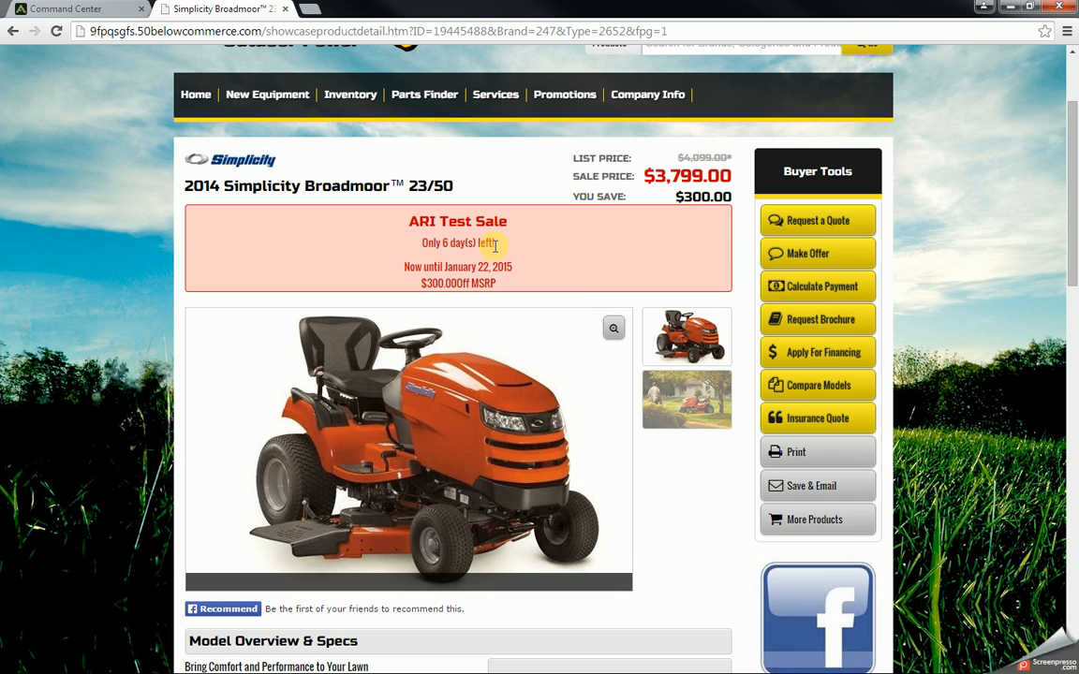
{"action": "left_click_drag", "start_coordinate": [496, 246], "coordinate": [414, 246]}
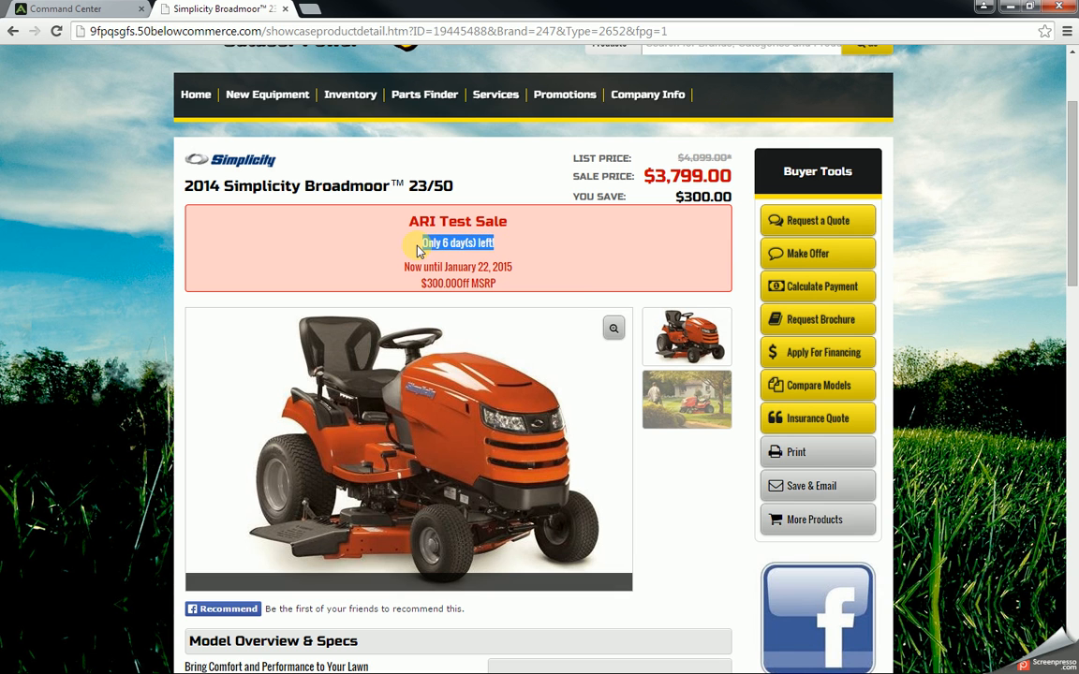
{"action": "scroll", "coordinate": [480, 246], "scroll_direction": "down", "scroll_amount": 1}
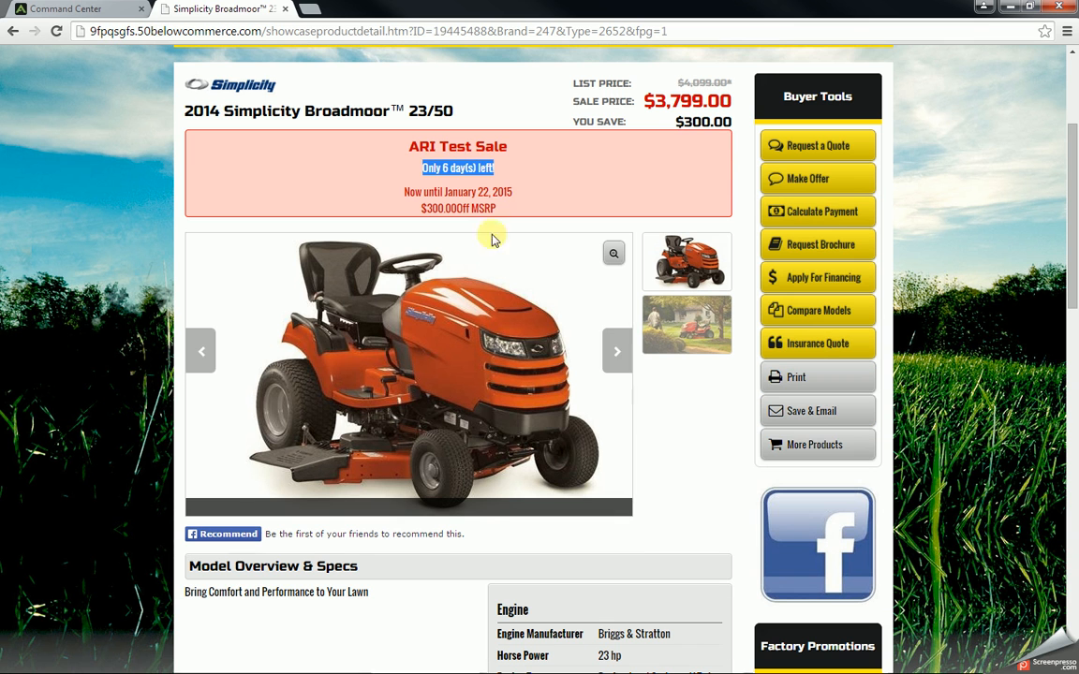
{"action": "left_click", "coordinate": [508, 194]}
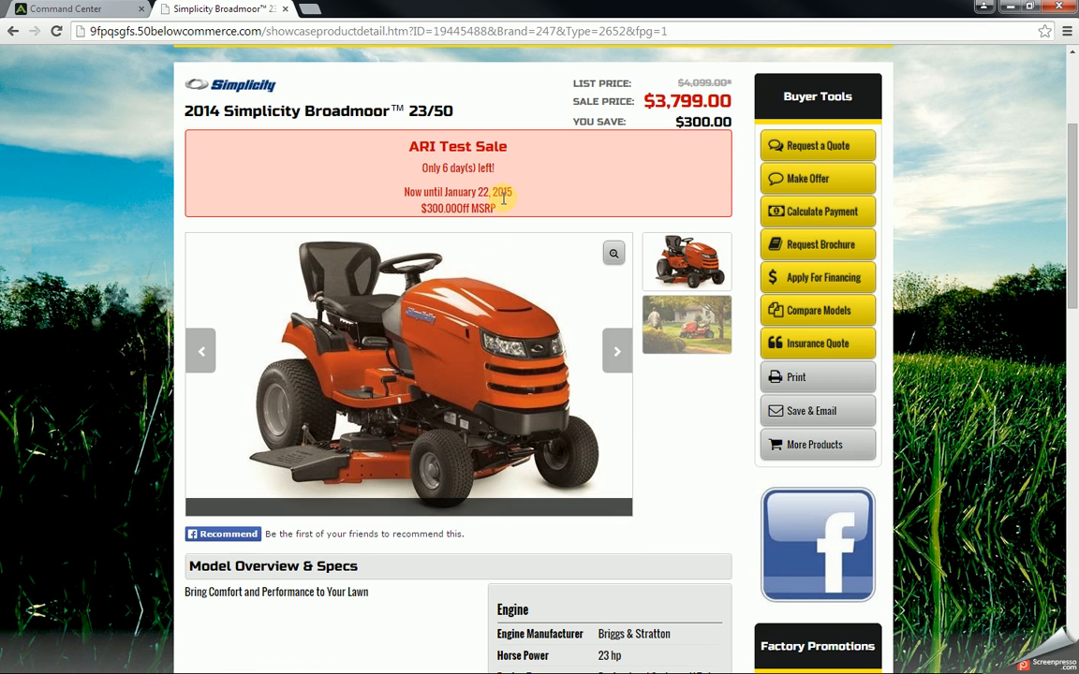
{"action": "left_click", "coordinate": [13, 31]}
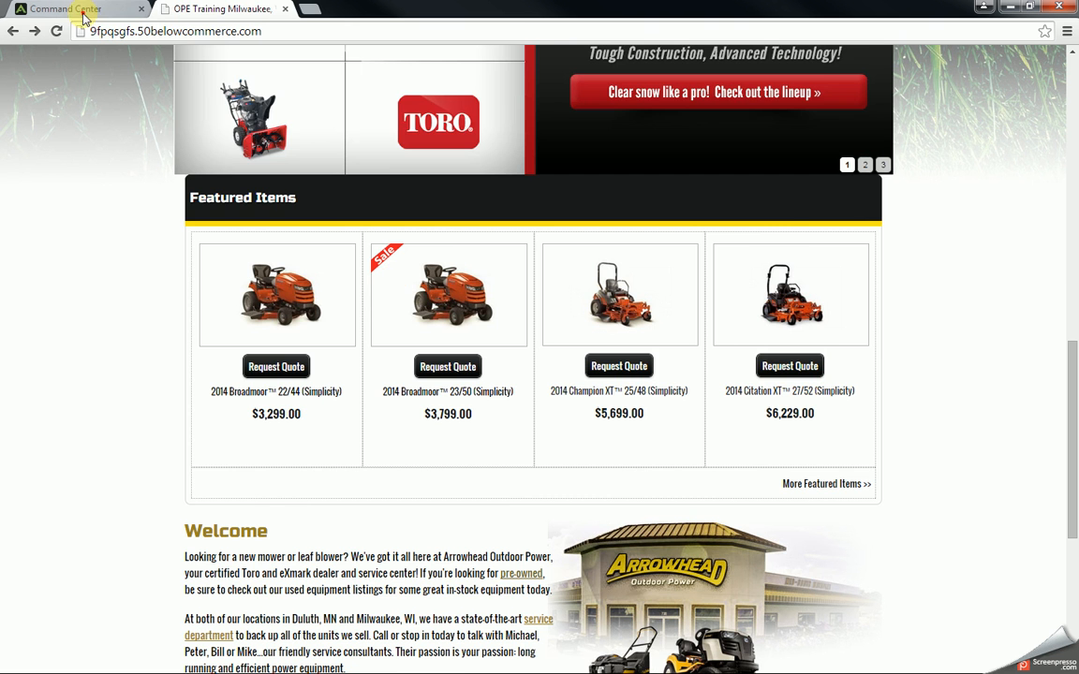
- Switch to the Command Center and look through its user management pages: username and password settings, accounts list and new account form
{"action": "left_click", "coordinate": [82, 8]}
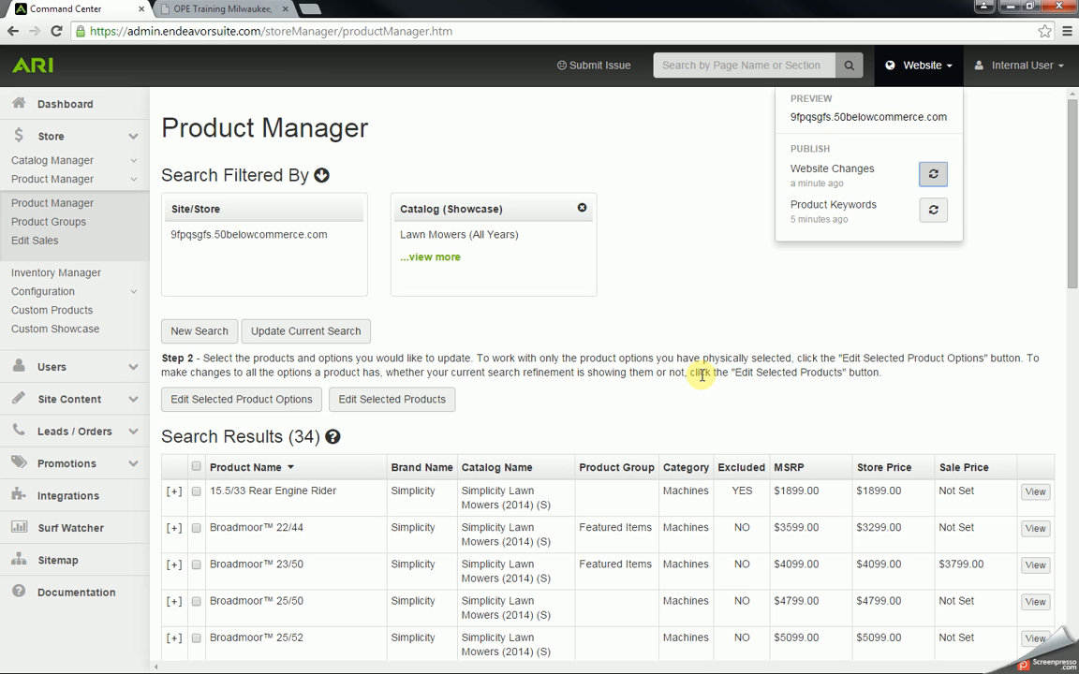
{"action": "left_click", "coordinate": [679, 354]}
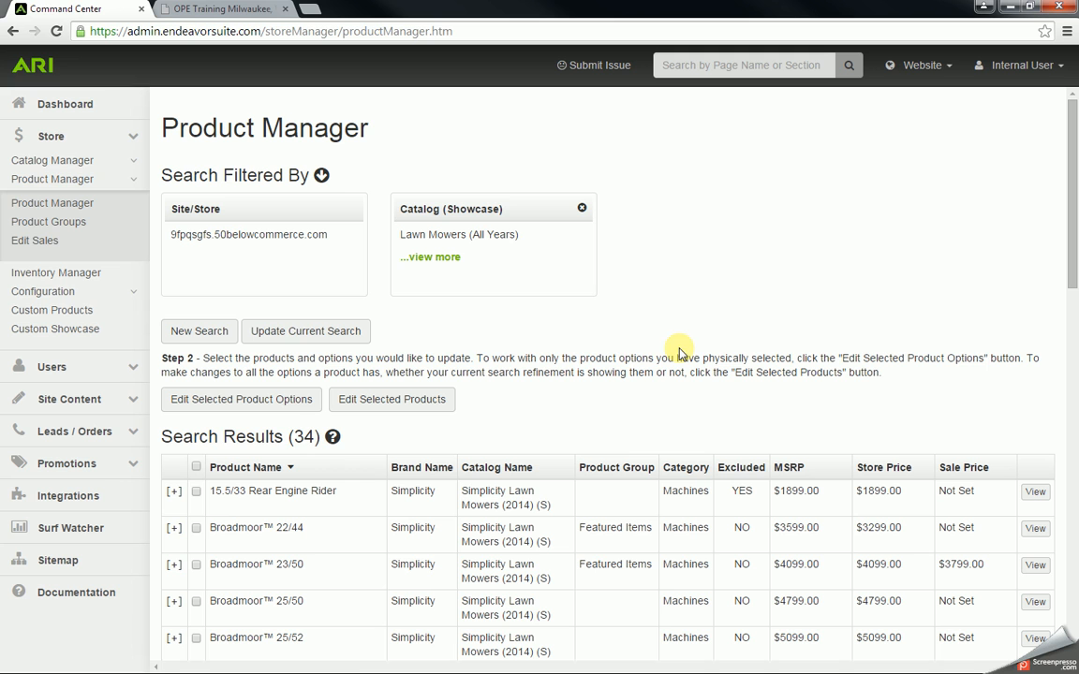
{"action": "left_click", "coordinate": [133, 144]}
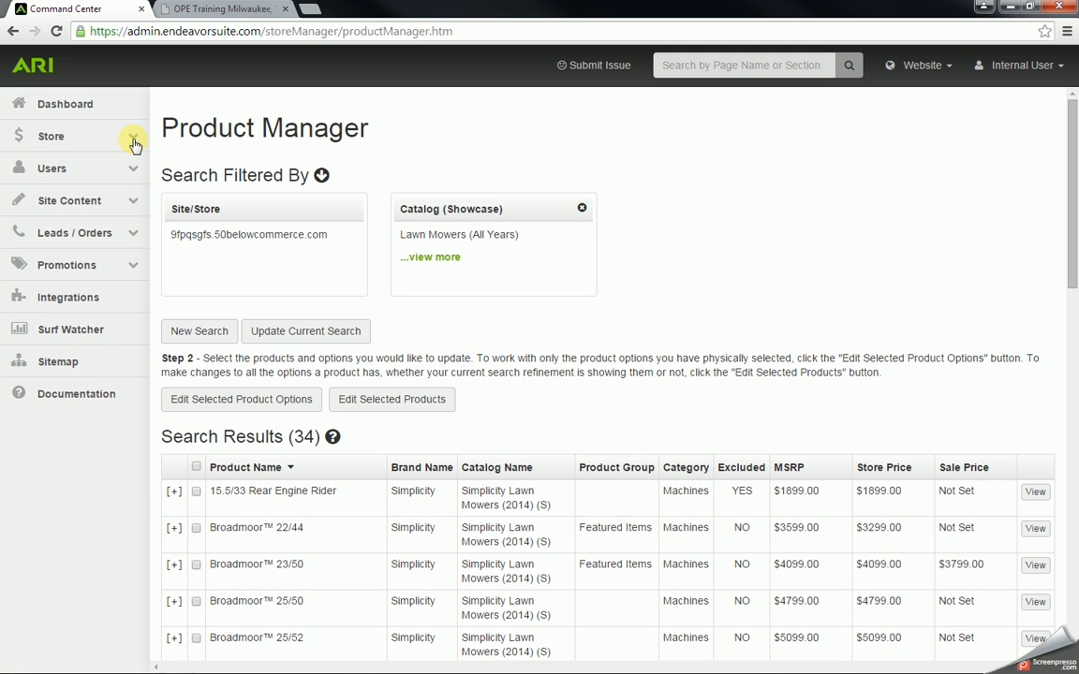
{"action": "left_click", "coordinate": [82, 168]}
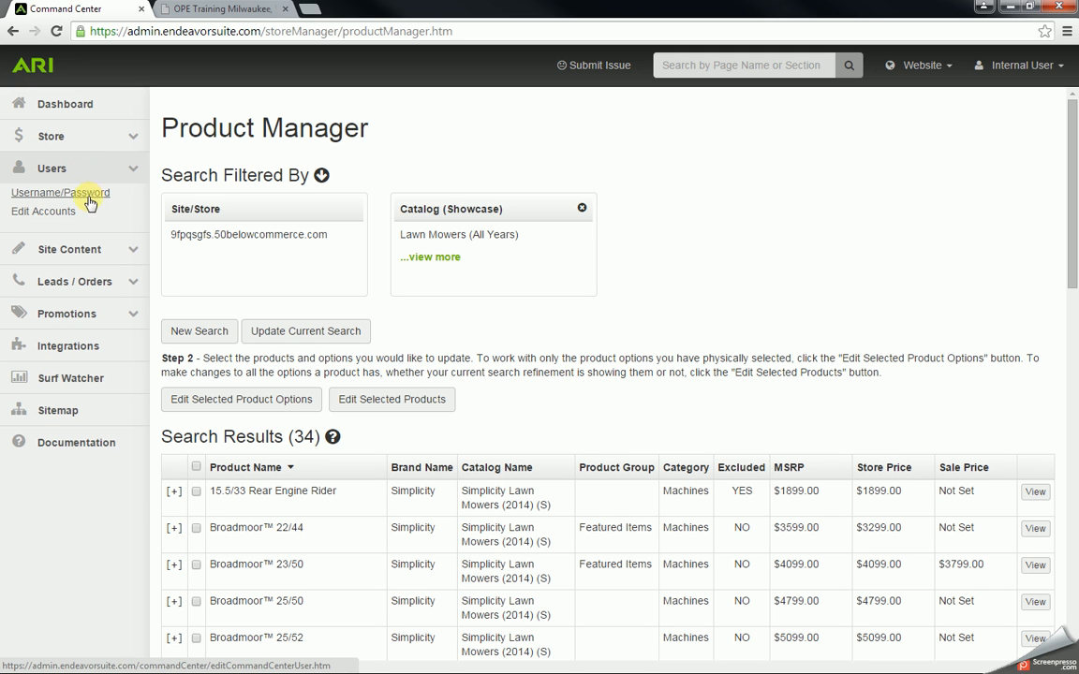
{"action": "left_click", "coordinate": [42, 199]}
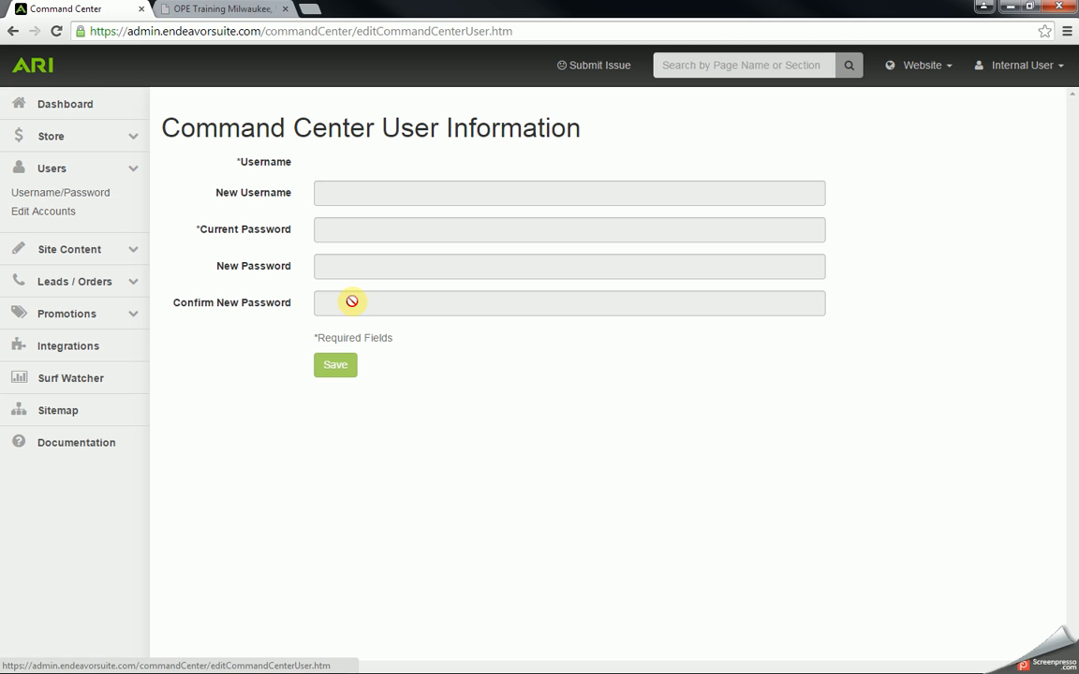
{"action": "left_click", "coordinate": [50, 214]}
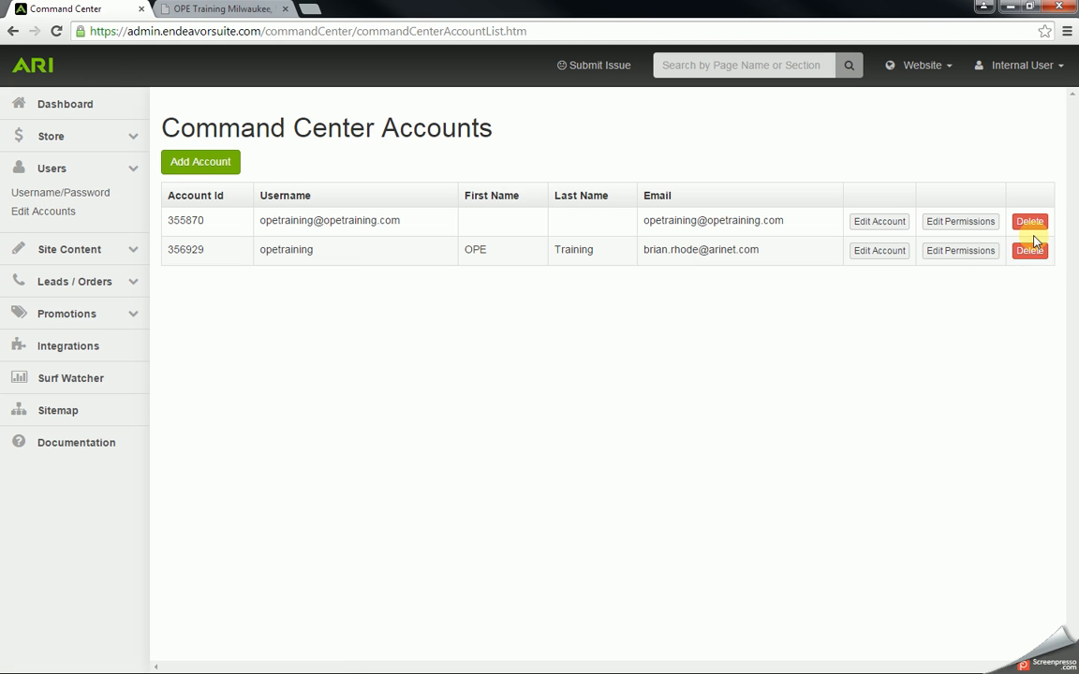
{"action": "left_click", "coordinate": [202, 165]}
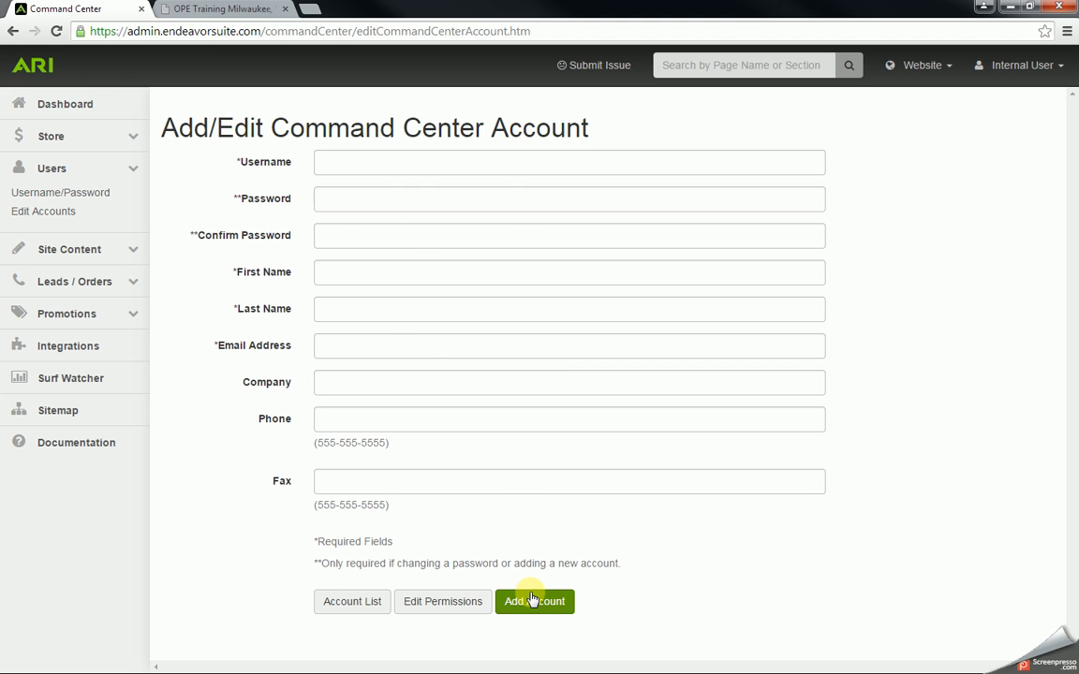
- Open the site's page list and bring up the details of the Home page (index.htm)
{"action": "left_click", "coordinate": [132, 179]}
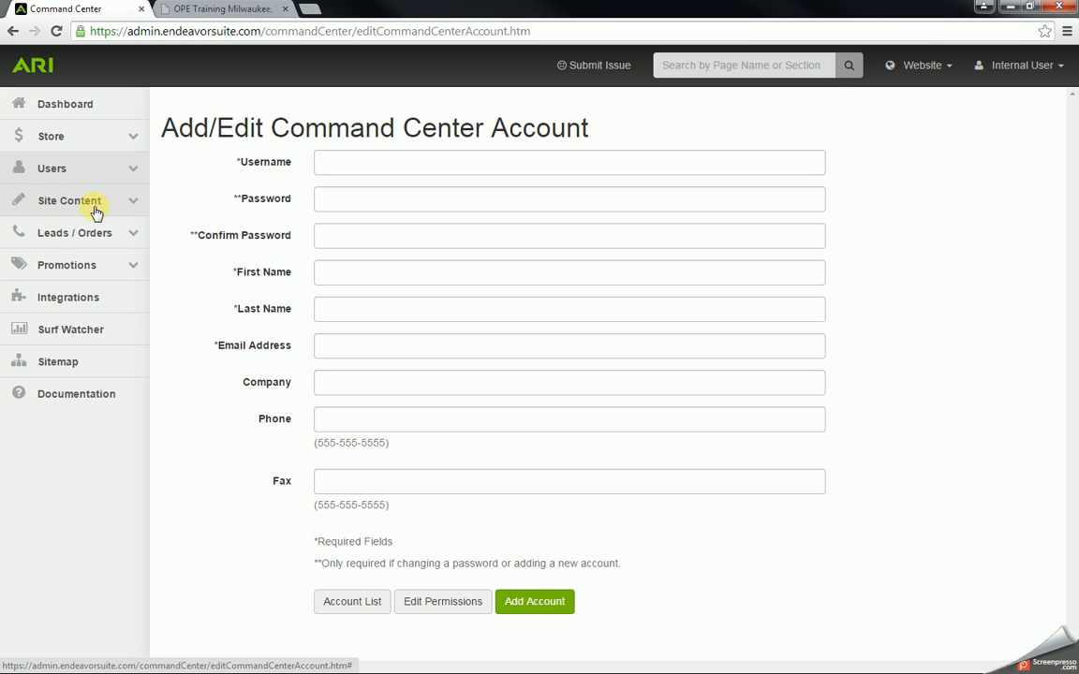
{"action": "left_click", "coordinate": [94, 209]}
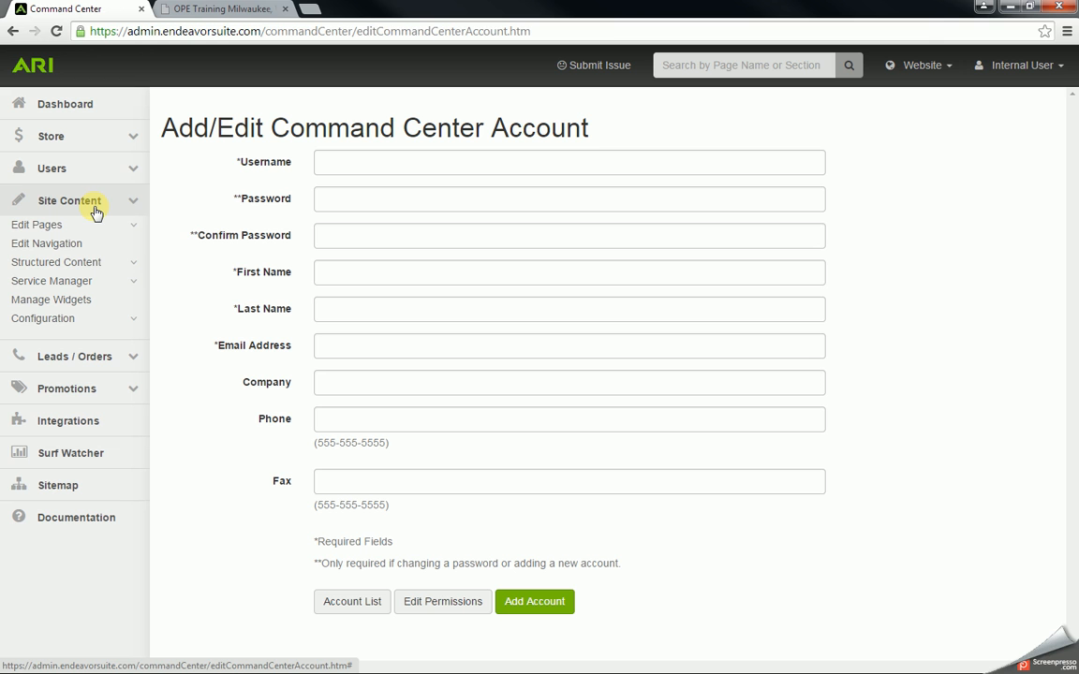
{"action": "left_click", "coordinate": [40, 232]}
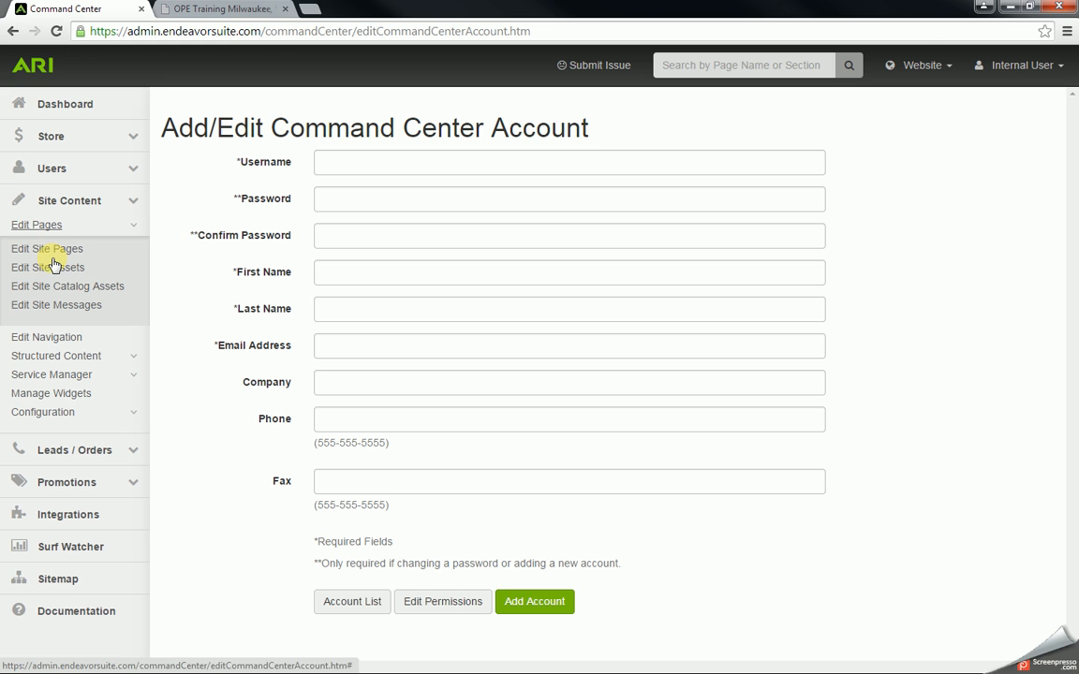
{"action": "left_click", "coordinate": [47, 250]}
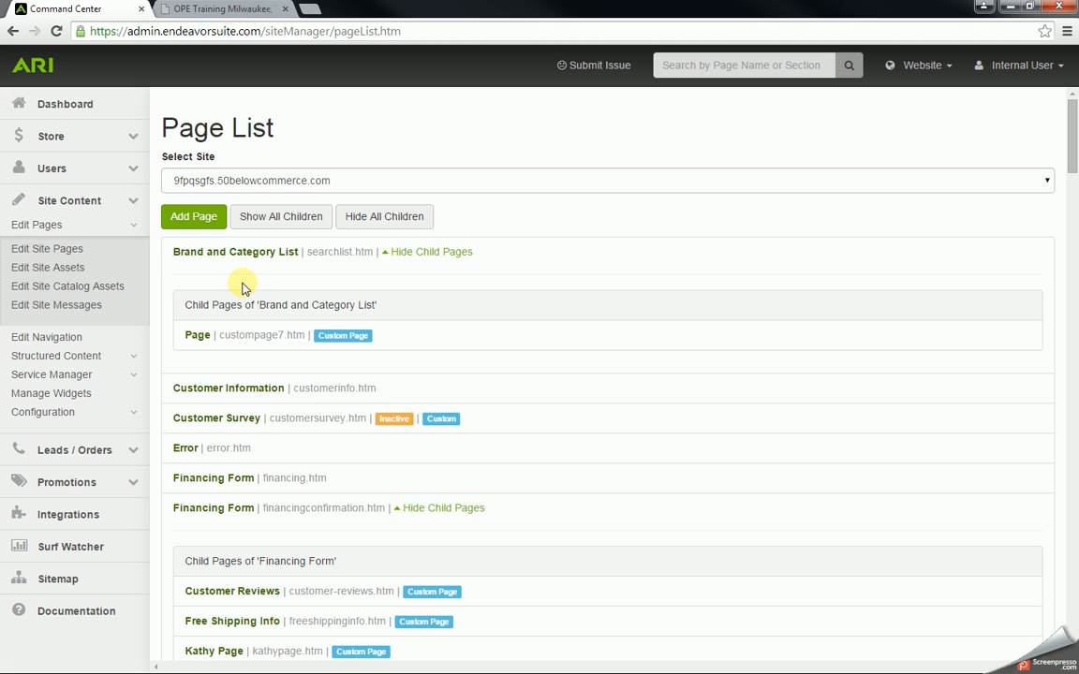
{"action": "scroll", "coordinate": [253, 291], "scroll_direction": "down", "scroll_amount": 10}
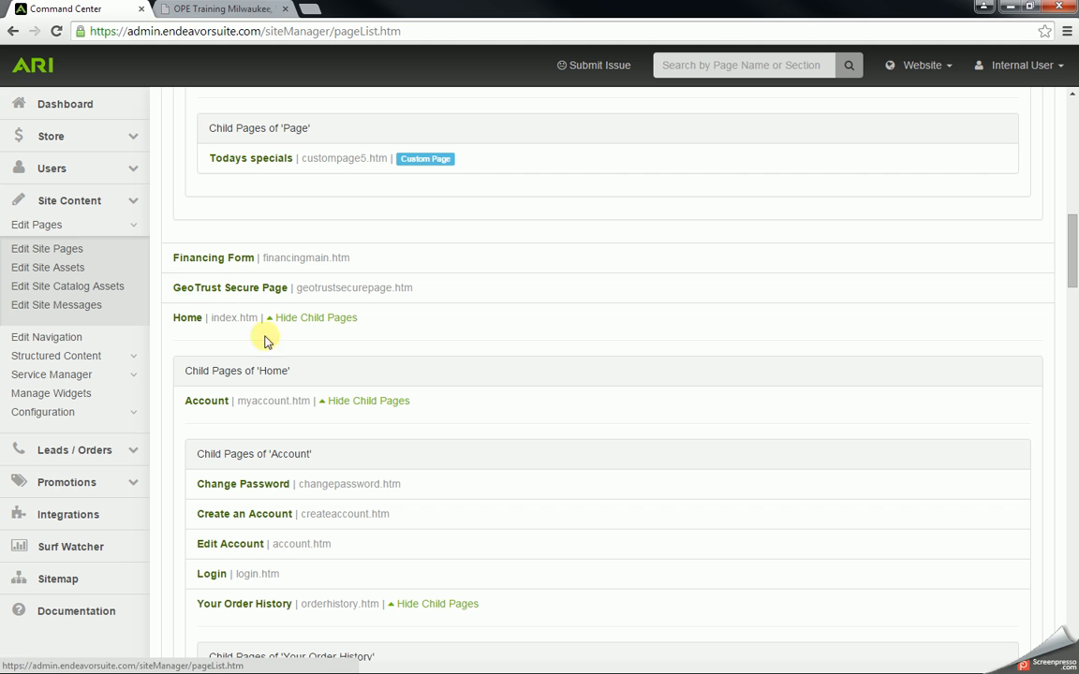
{"action": "left_click", "coordinate": [189, 320]}
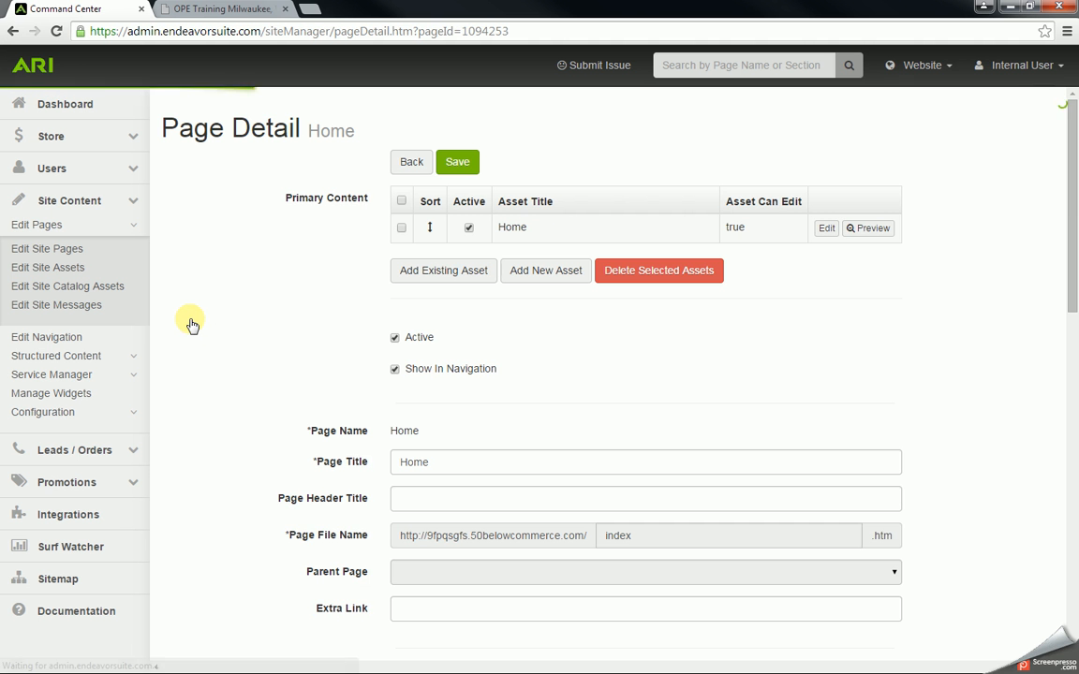
- Review the Home page's title and other page settings, and switch its meta description to Pre-Optimized
{"action": "scroll", "coordinate": [290, 252], "scroll_direction": "down", "scroll_amount": 1}
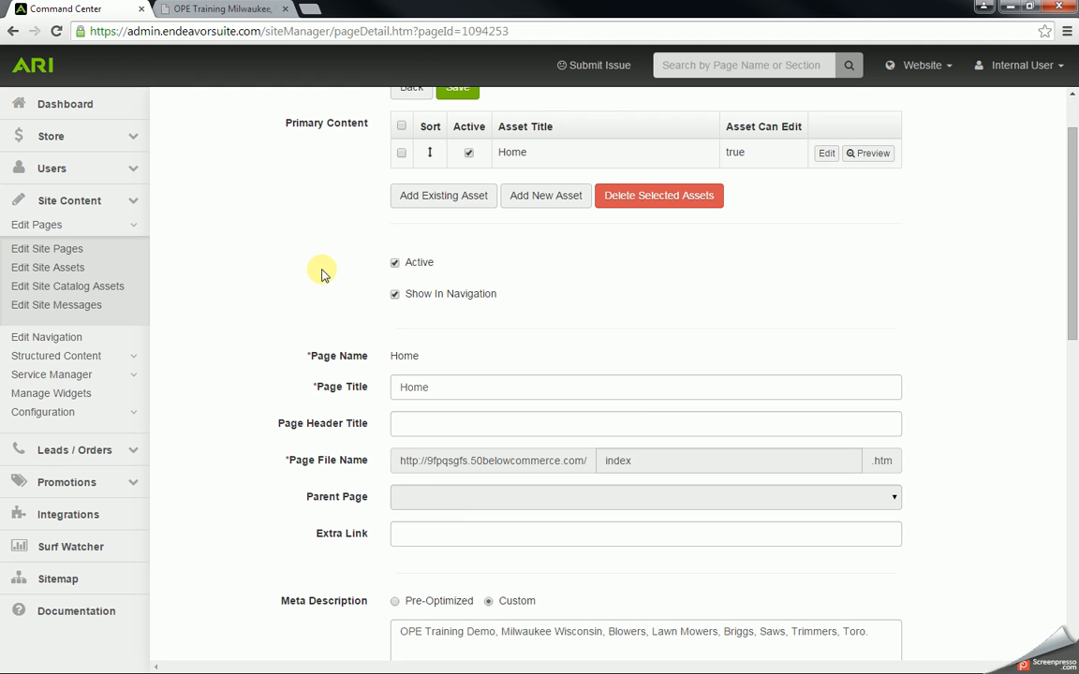
{"action": "scroll", "coordinate": [322, 273], "scroll_direction": "up", "scroll_amount": 1}
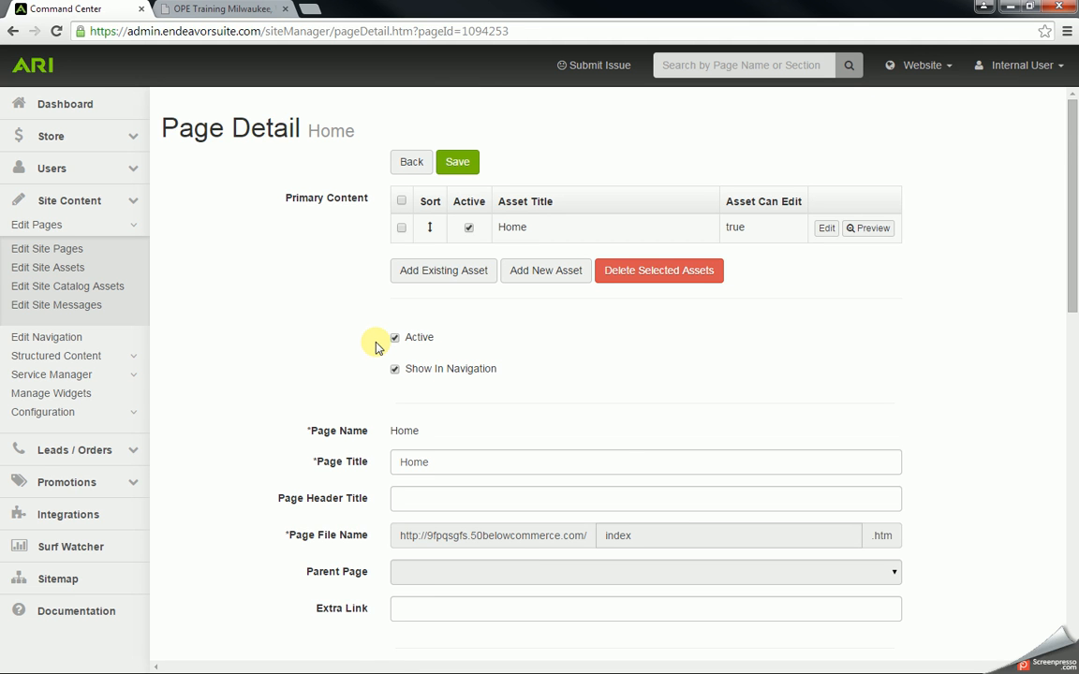
{"action": "scroll", "coordinate": [375, 346], "scroll_direction": "down", "scroll_amount": 2}
{"action": "left_click_drag", "start_coordinate": [447, 316], "coordinate": [346, 321]}
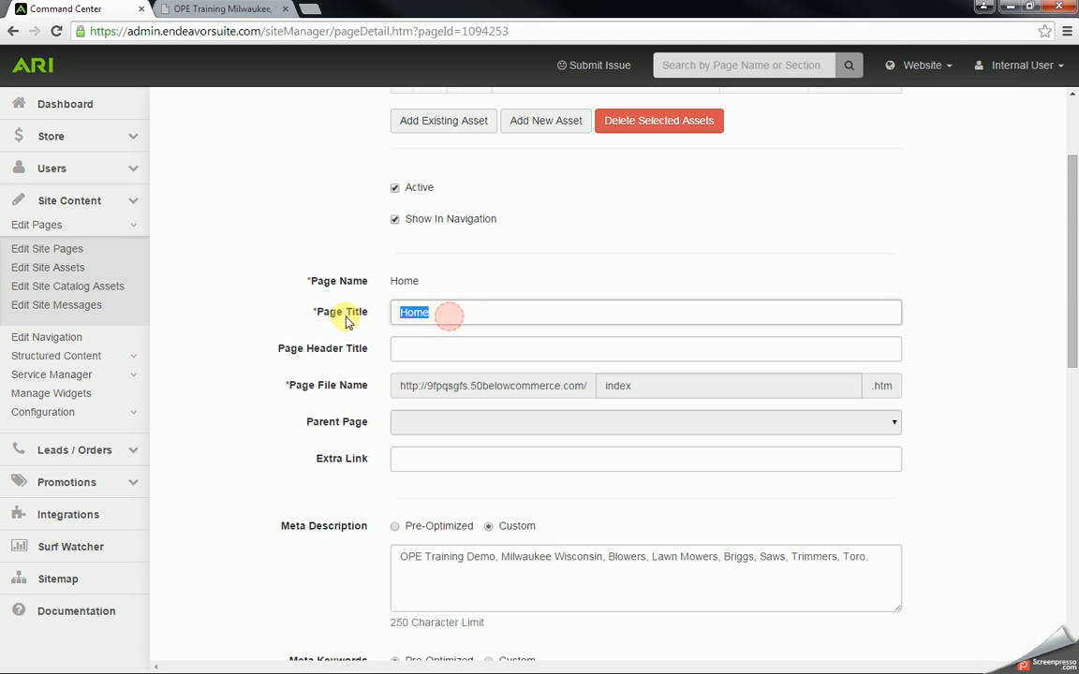
{"action": "scroll", "coordinate": [356, 319], "scroll_direction": "down", "scroll_amount": 3}
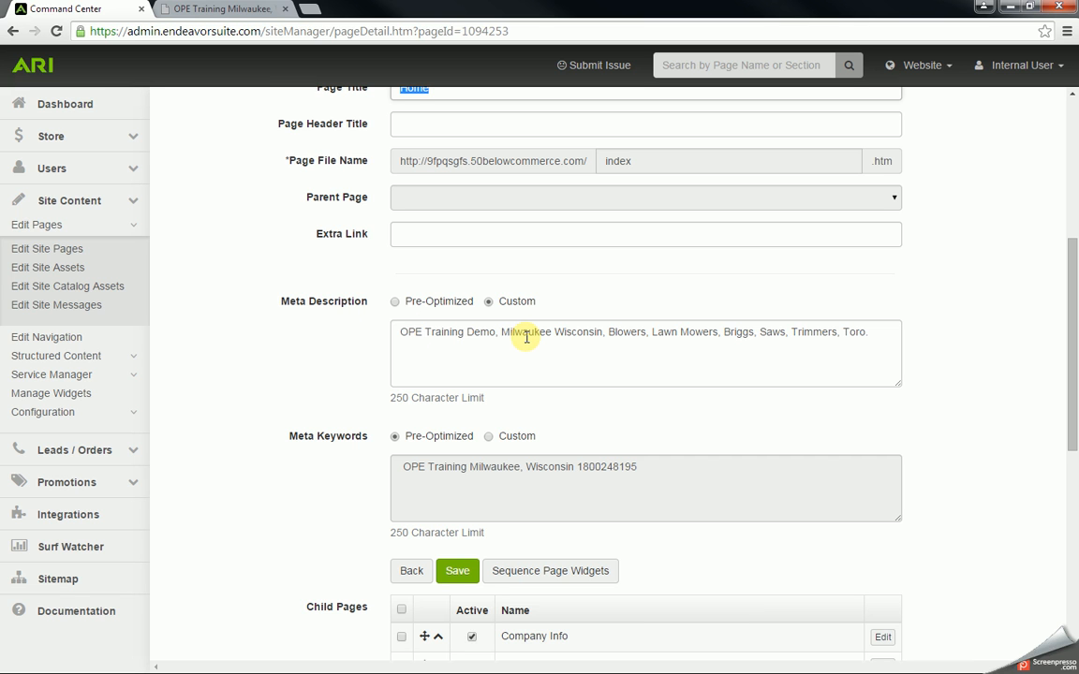
{"action": "left_click", "coordinate": [395, 303]}
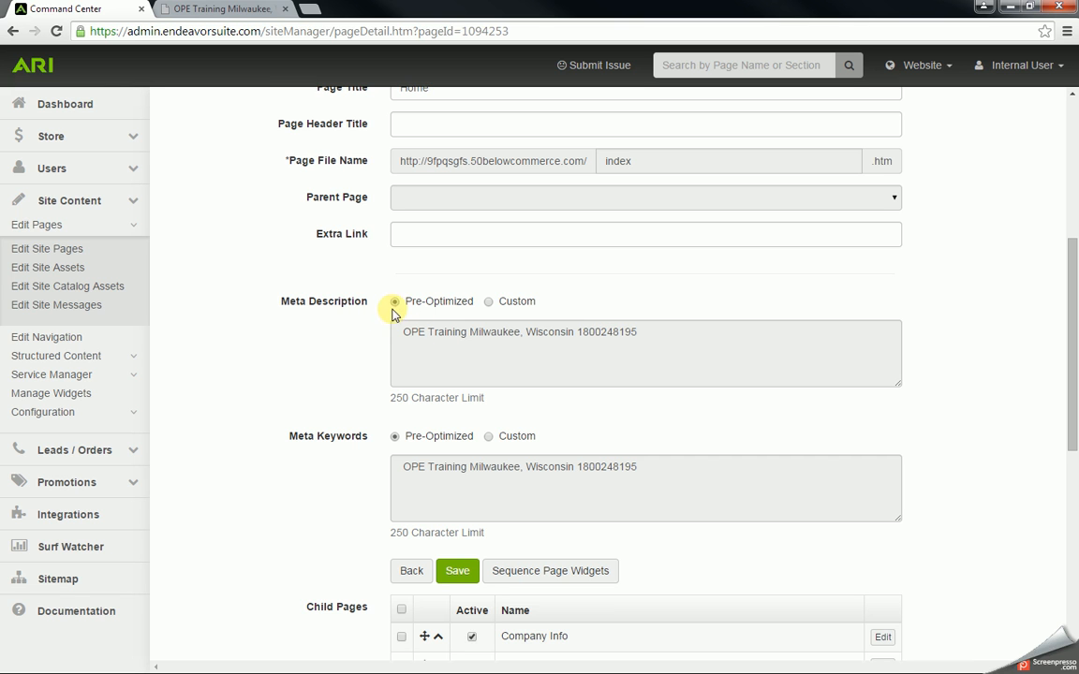
{"action": "left_click", "coordinate": [488, 302]}
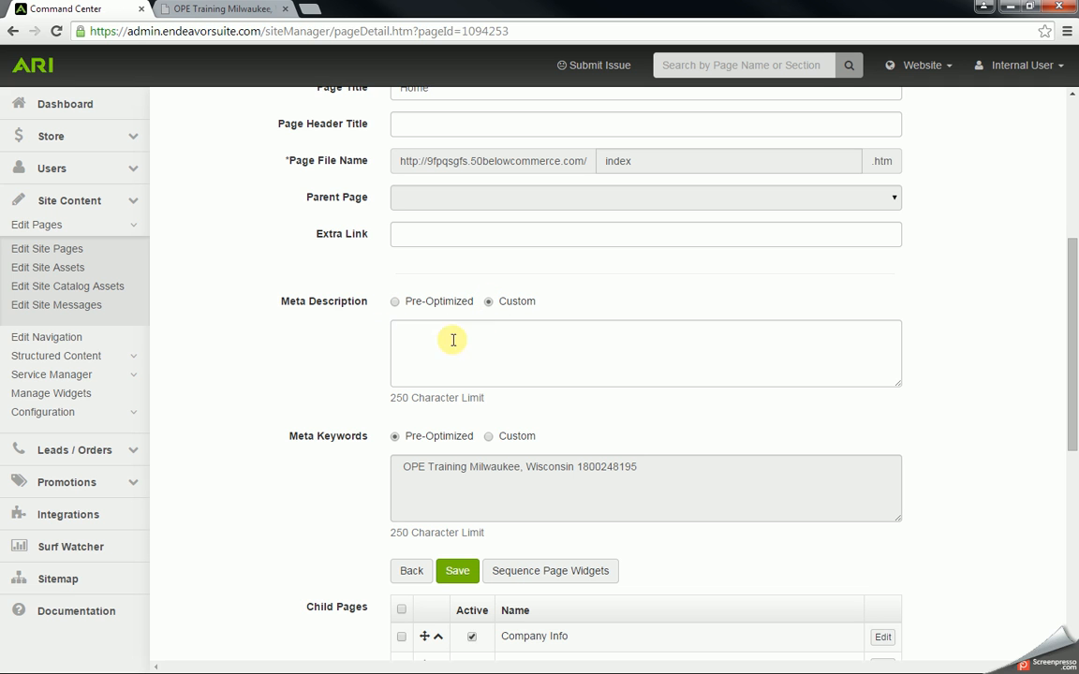
{"action": "left_click", "coordinate": [395, 302]}
- Open the Home asset in the page's primary content for editing
{"action": "scroll", "coordinate": [354, 318], "scroll_direction": "up", "scroll_amount": 4}
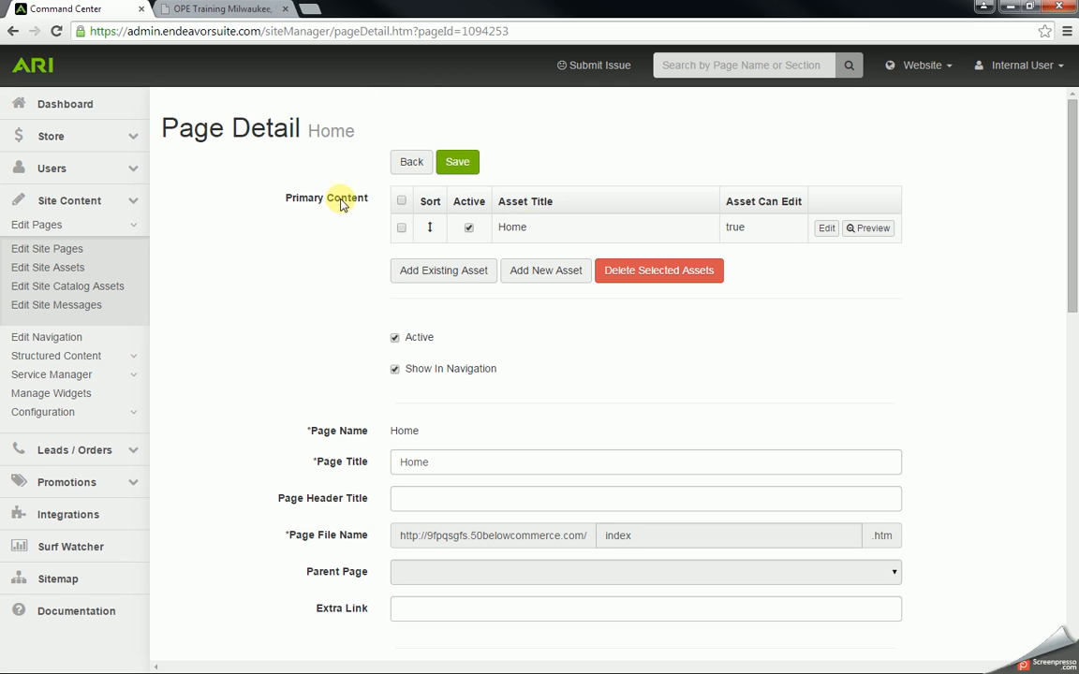
{"action": "left_click", "coordinate": [826, 230]}
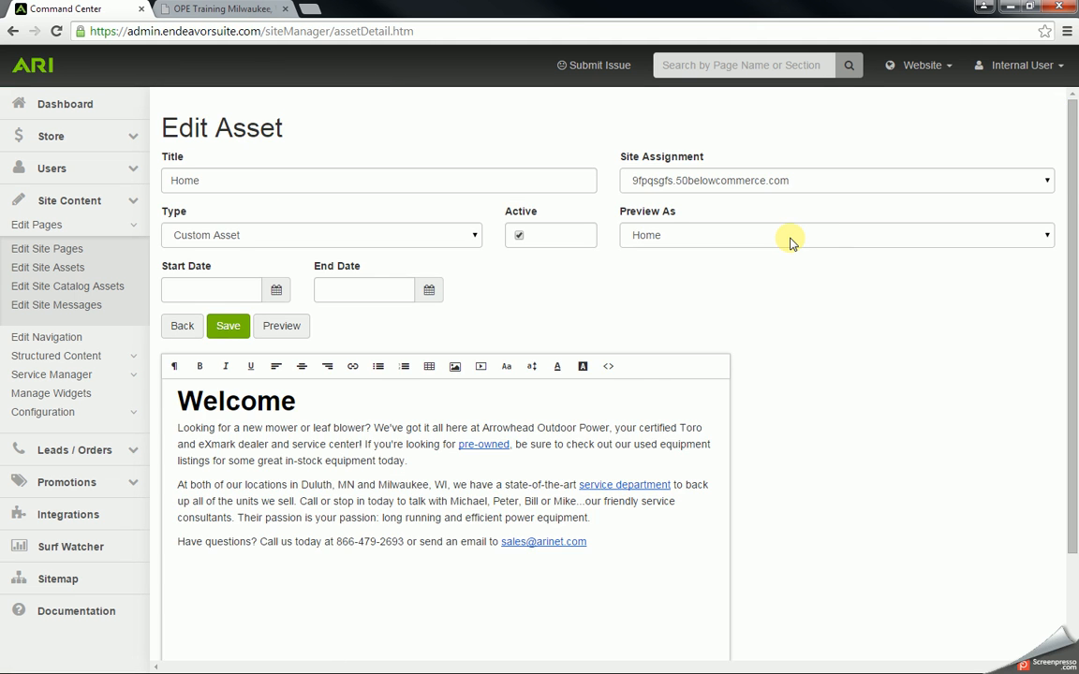
- Add the line "This is a test." below the contact paragraph in the Home asset's content
{"action": "scroll", "coordinate": [749, 225], "scroll_direction": "down", "scroll_amount": 2}
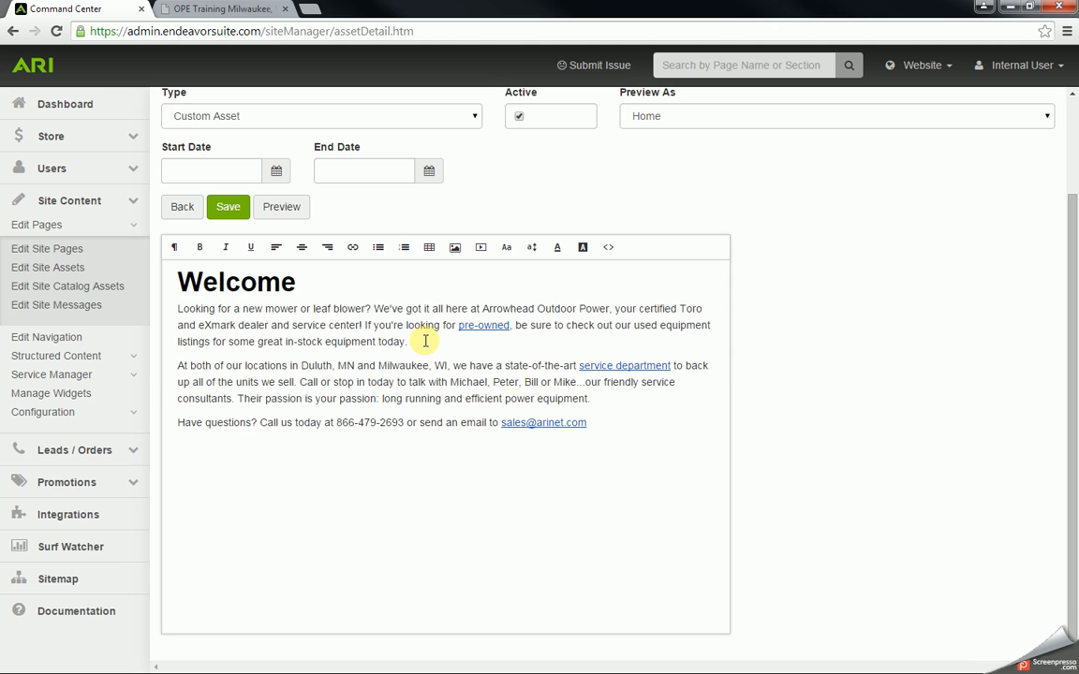
{"action": "left_click", "coordinate": [605, 423]}
{"action": "key", "text": "Return"}
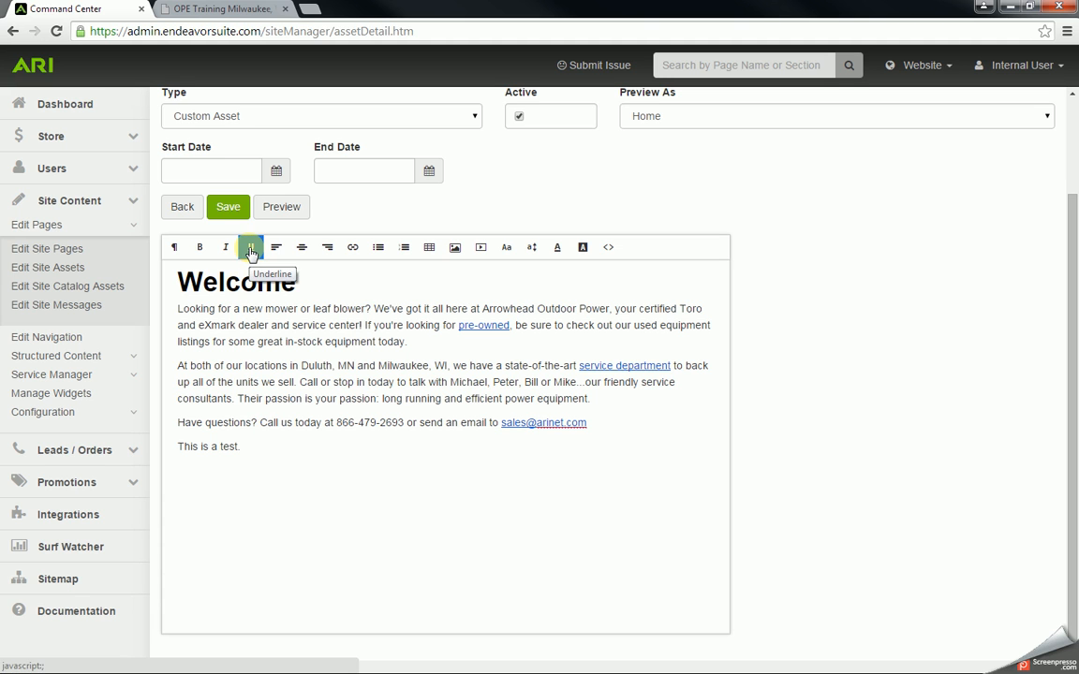
- Format the "This is a test." line as bold, underlined, italic text in 16px size and blue
{"action": "left_click_drag", "start_coordinate": [243, 447], "coordinate": [183, 449]}
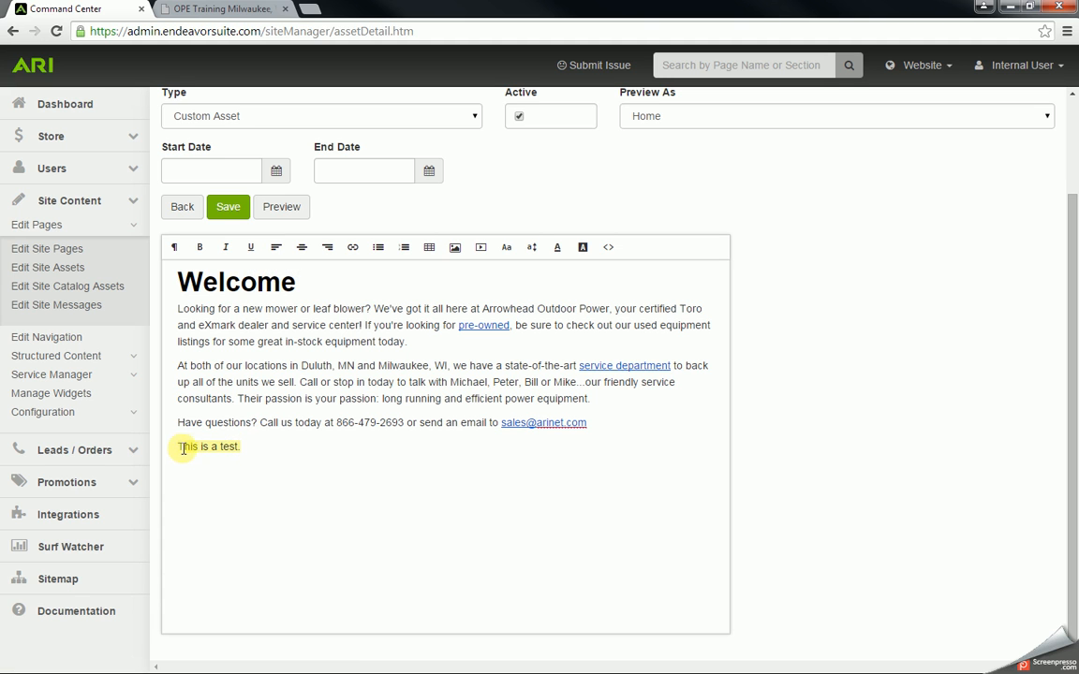
{"action": "left_click", "coordinate": [200, 248]}
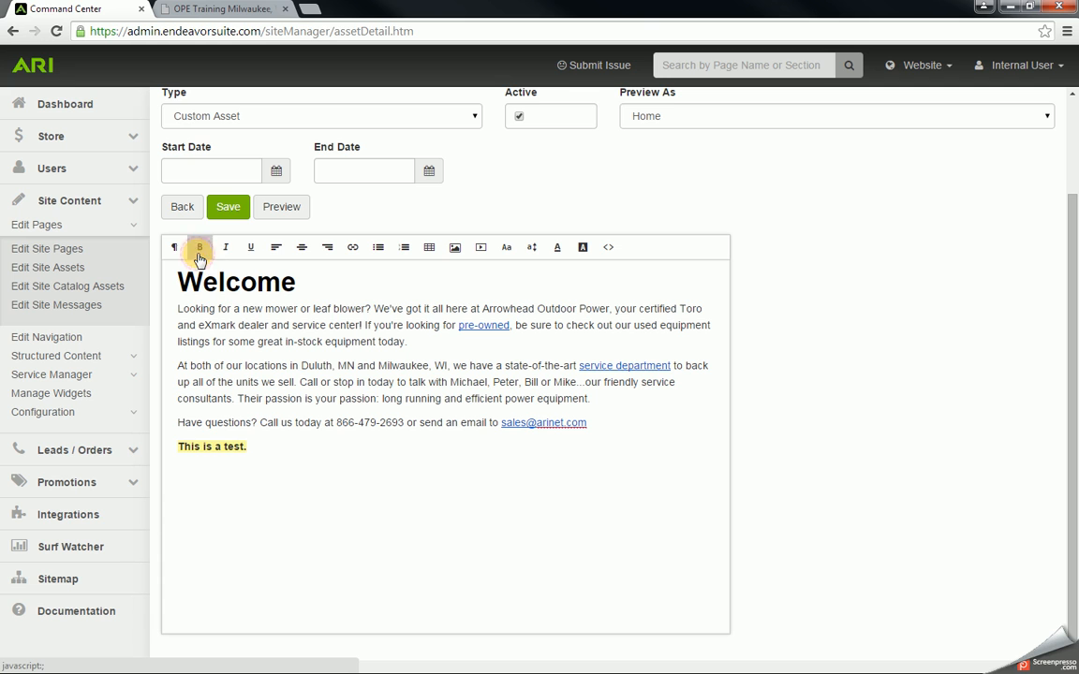
{"action": "left_click", "coordinate": [250, 248]}
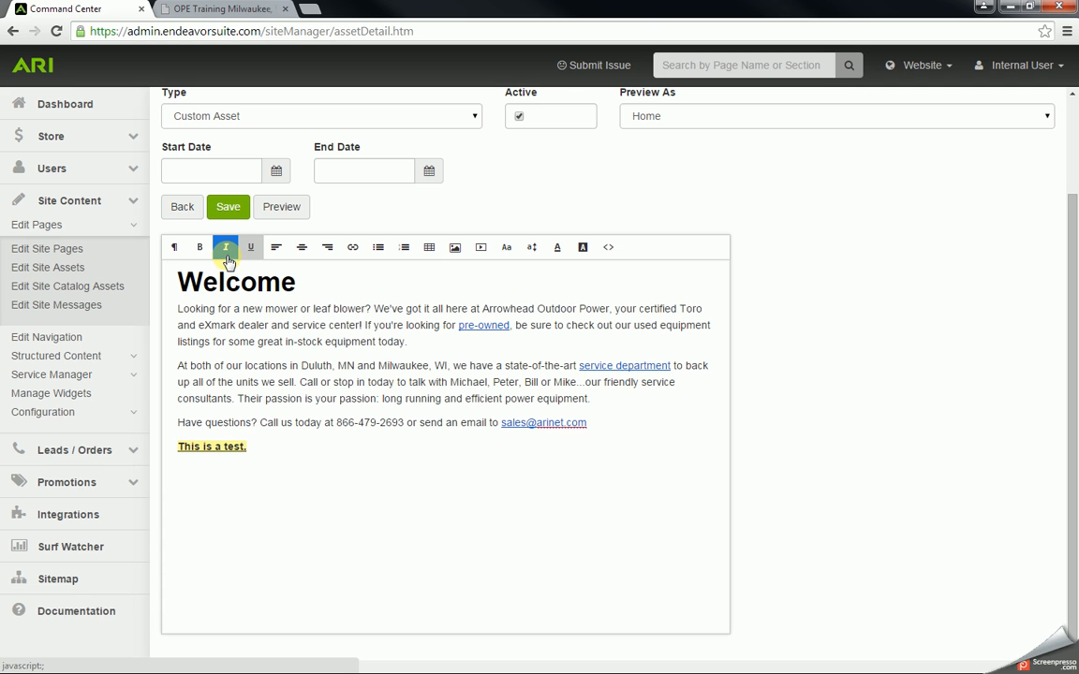
{"action": "left_click", "coordinate": [226, 249]}
{"action": "left_click", "coordinate": [531, 247]}
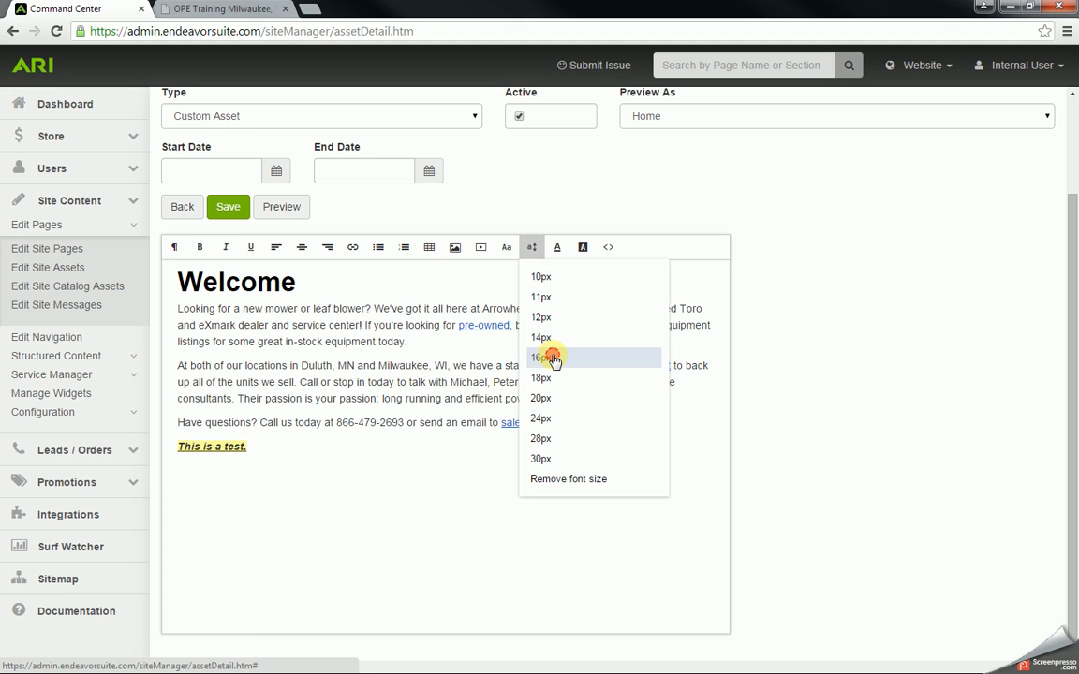
{"action": "left_click", "coordinate": [552, 358]}
{"action": "left_click", "coordinate": [552, 254]}
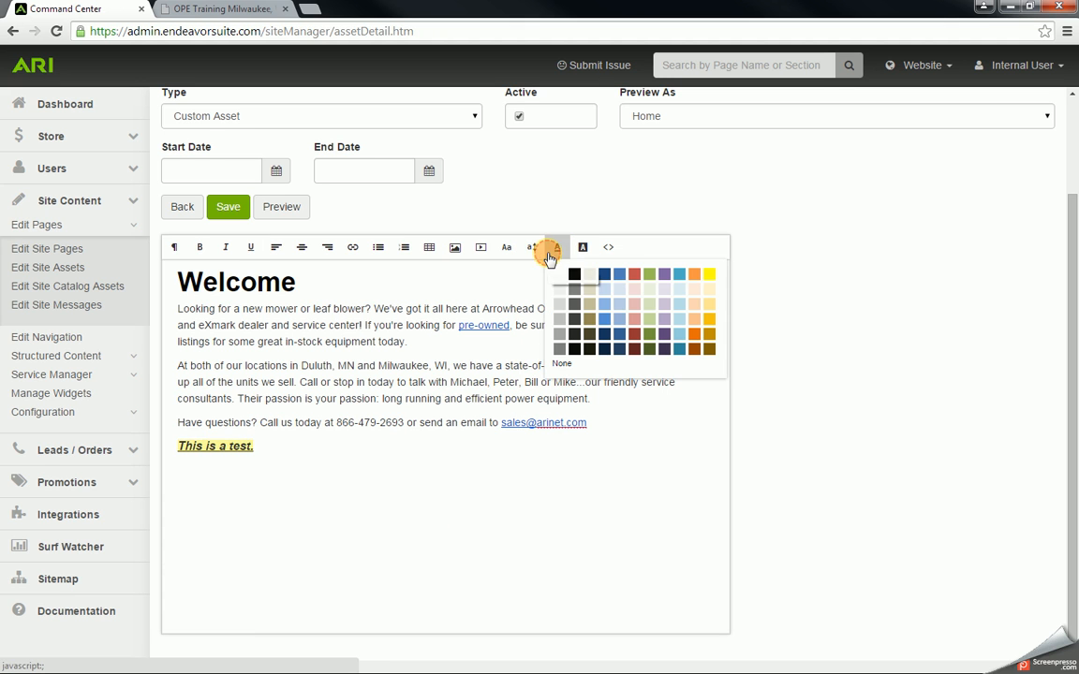
{"action": "left_click", "coordinate": [607, 319]}
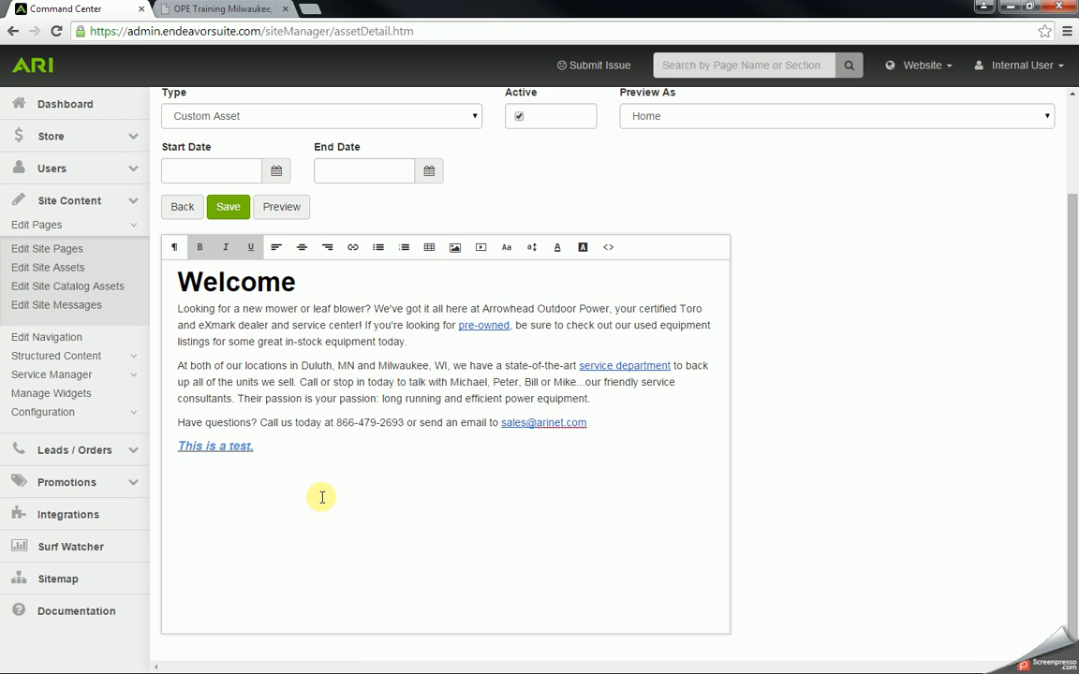
- Upload the image FIM403ES from the Pictures folder Powersports > apparel & accessories to the editor's image file browser
{"action": "left_click", "coordinate": [457, 263]}
{"action": "left_click", "coordinate": [456, 251]}
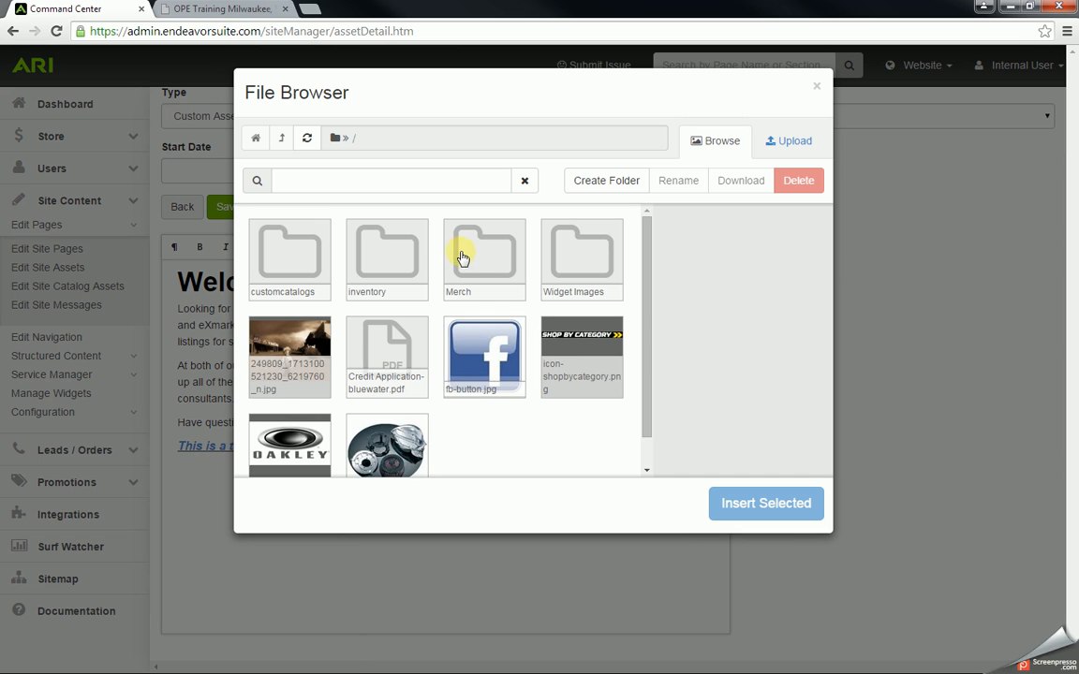
{"action": "scroll", "coordinate": [514, 285], "scroll_direction": "down", "scroll_amount": 1}
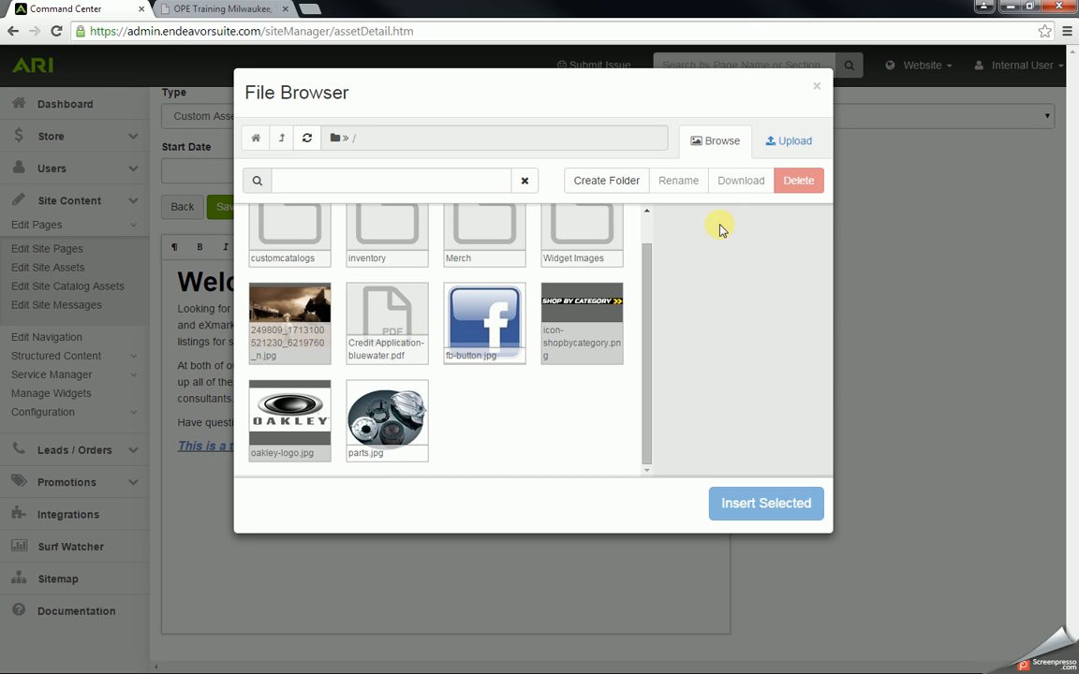
{"action": "left_click", "coordinate": [809, 142]}
{"action": "left_click", "coordinate": [309, 196]}
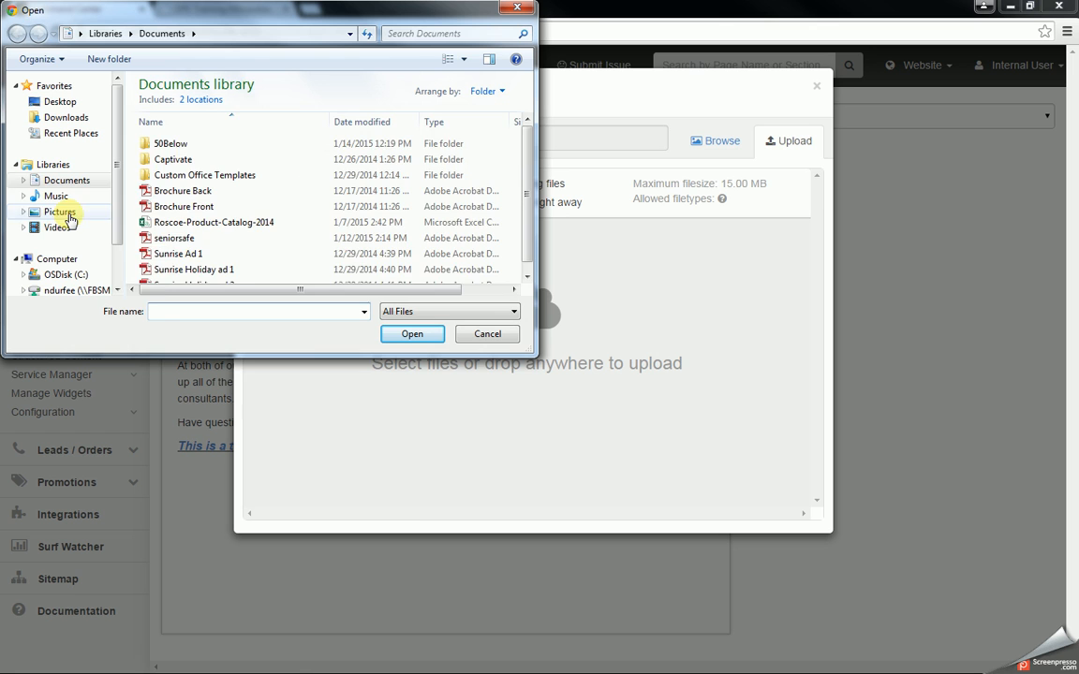
{"action": "left_click", "coordinate": [63, 213]}
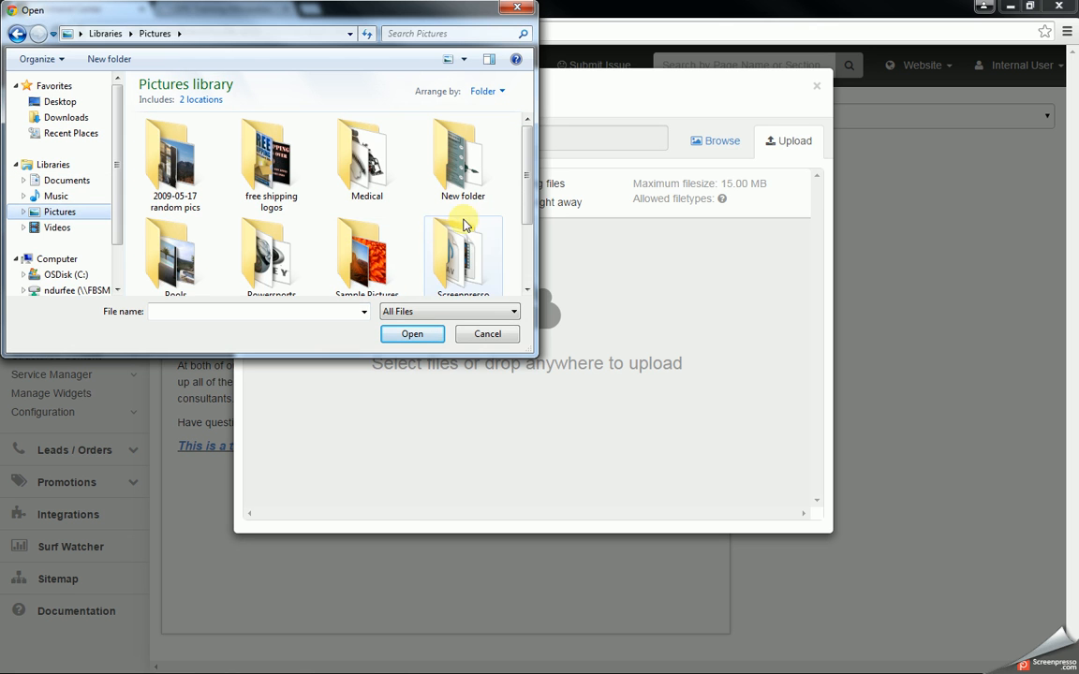
{"action": "left_click_drag", "start_coordinate": [524, 183], "coordinate": [524, 232]}
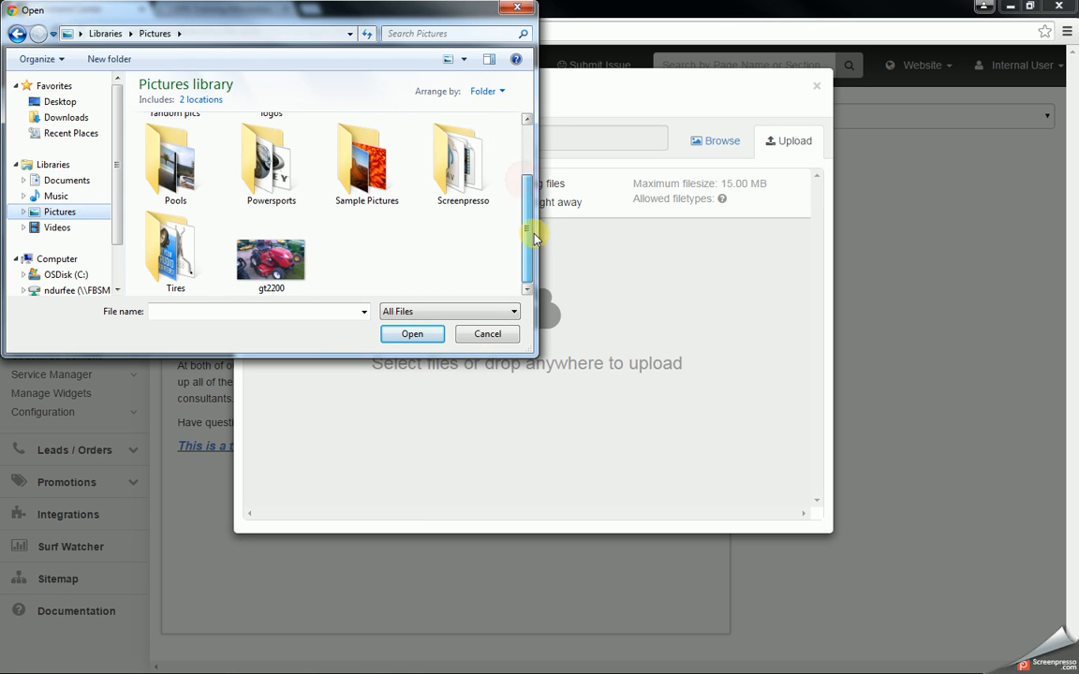
{"action": "double_click", "coordinate": [268, 189]}
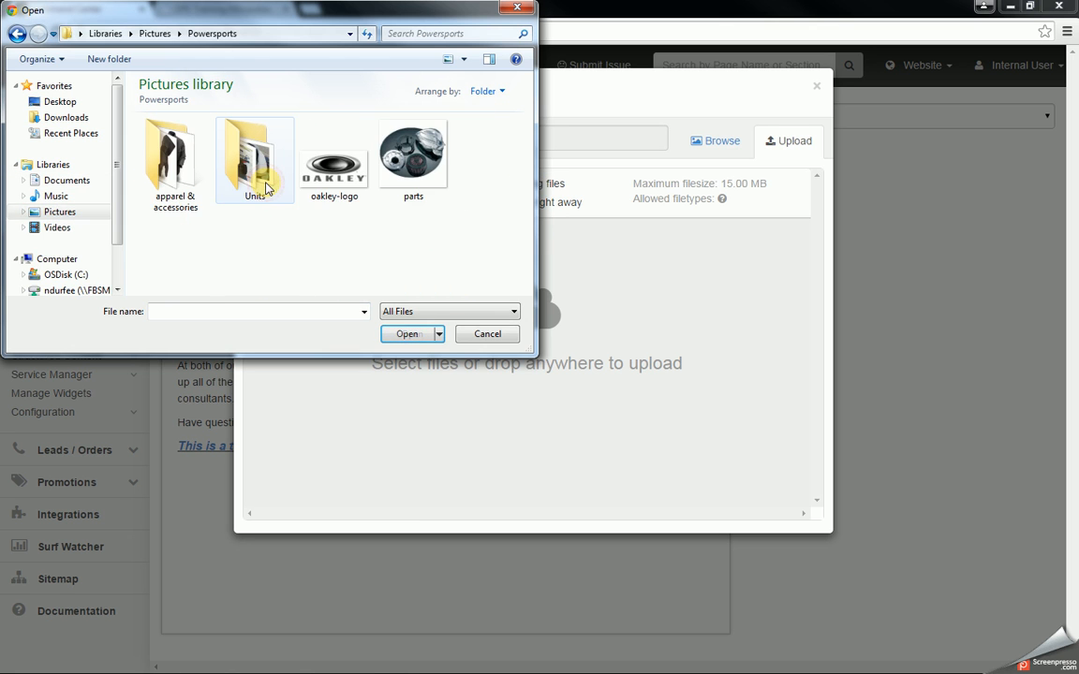
{"action": "double_click", "coordinate": [172, 183]}
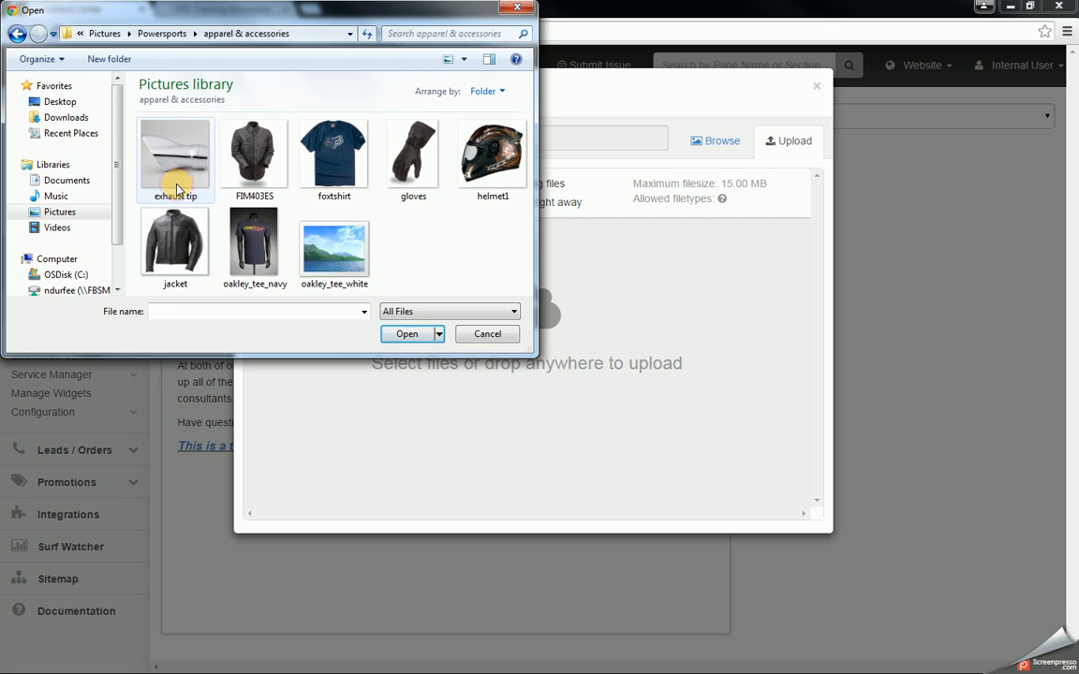
{"action": "left_click", "coordinate": [259, 185]}
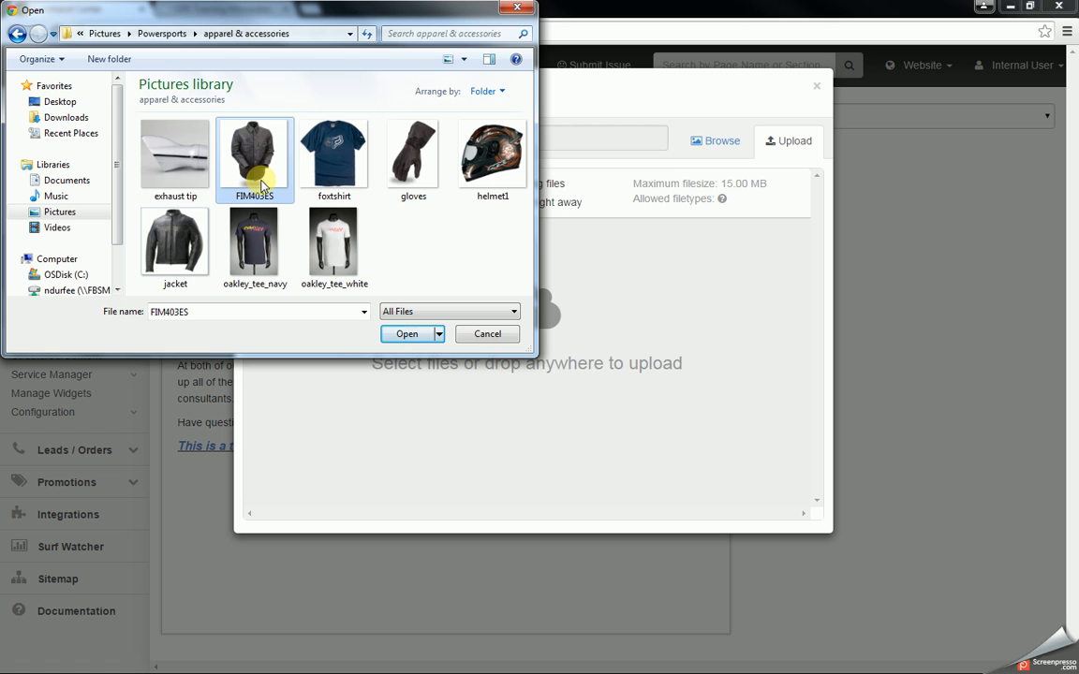
{"action": "left_click", "coordinate": [411, 338]}
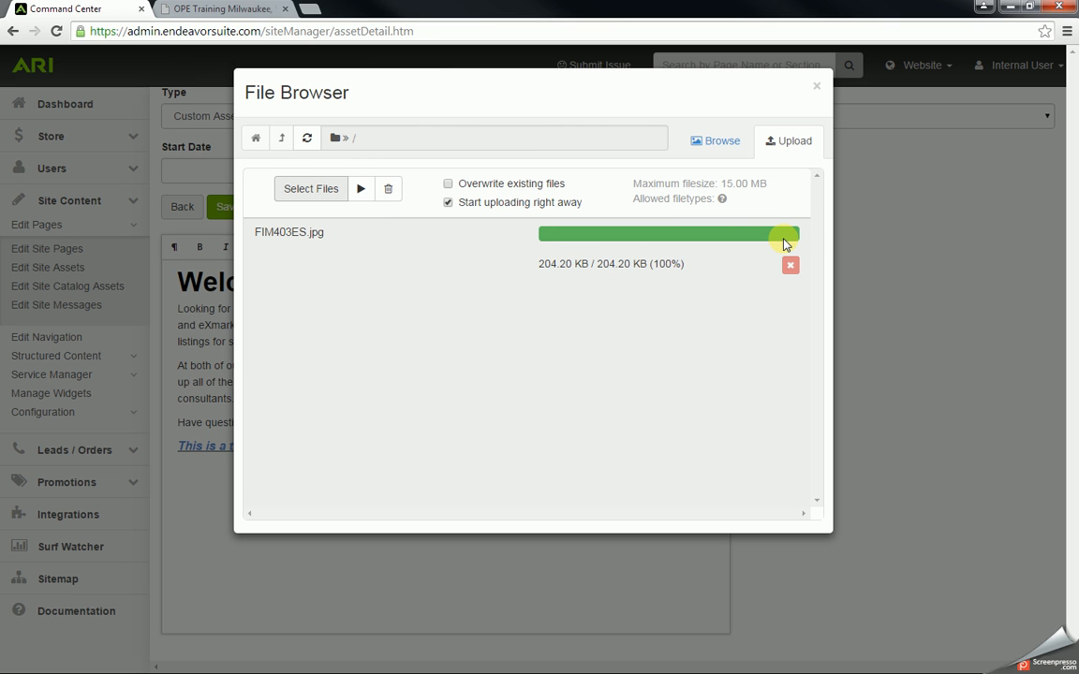
{"action": "left_click", "coordinate": [712, 142]}
{"action": "scroll", "coordinate": [518, 370], "scroll_direction": "down", "scroll_amount": 1}
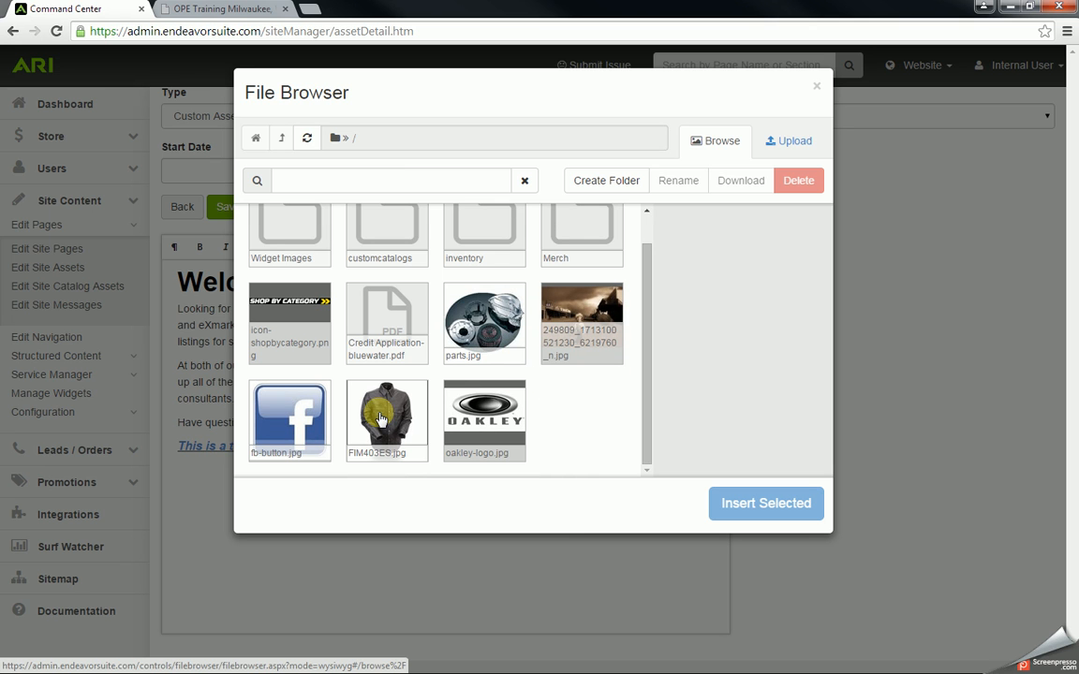
{"action": "left_click", "coordinate": [588, 310]}
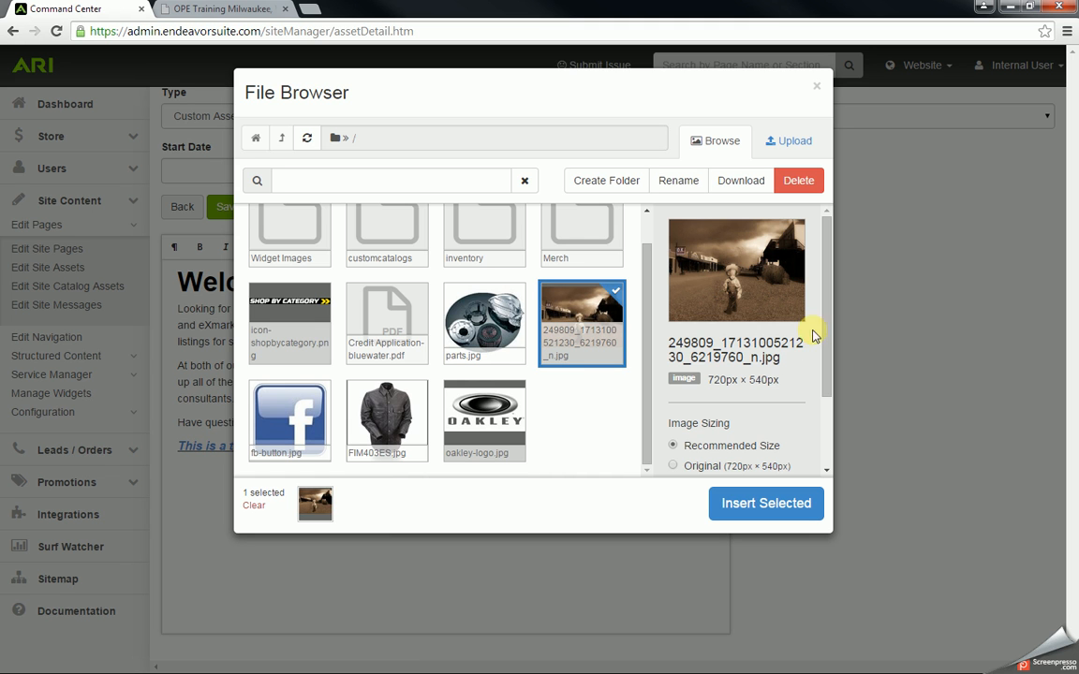
{"action": "left_click_drag", "start_coordinate": [827, 310], "coordinate": [894, 386]}
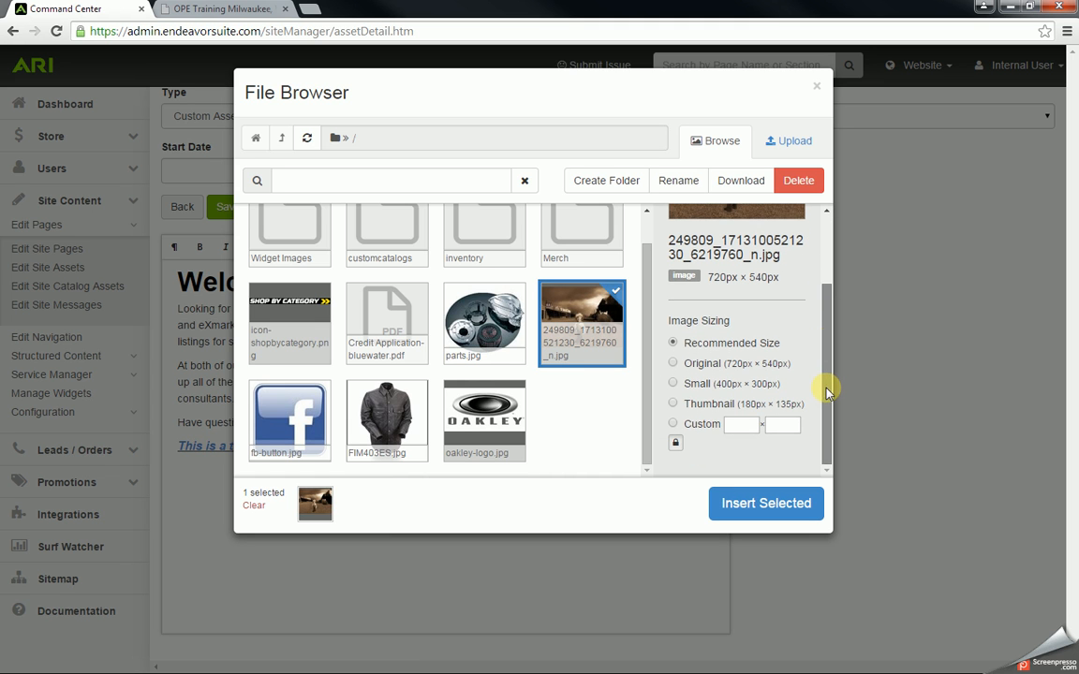
{"action": "left_click", "coordinate": [673, 364]}
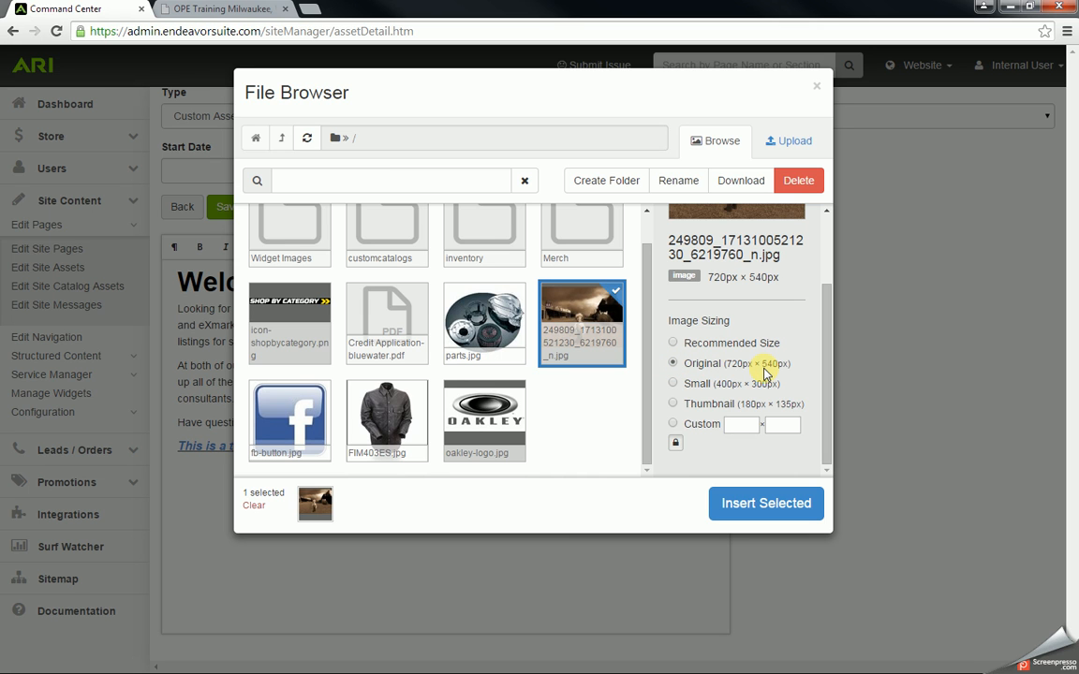
{"action": "left_click", "coordinate": [673, 383]}
{"action": "left_click", "coordinate": [675, 405]}
{"action": "left_click", "coordinate": [677, 428]}
{"action": "left_click_drag", "start_coordinate": [751, 425], "coordinate": [706, 427]}
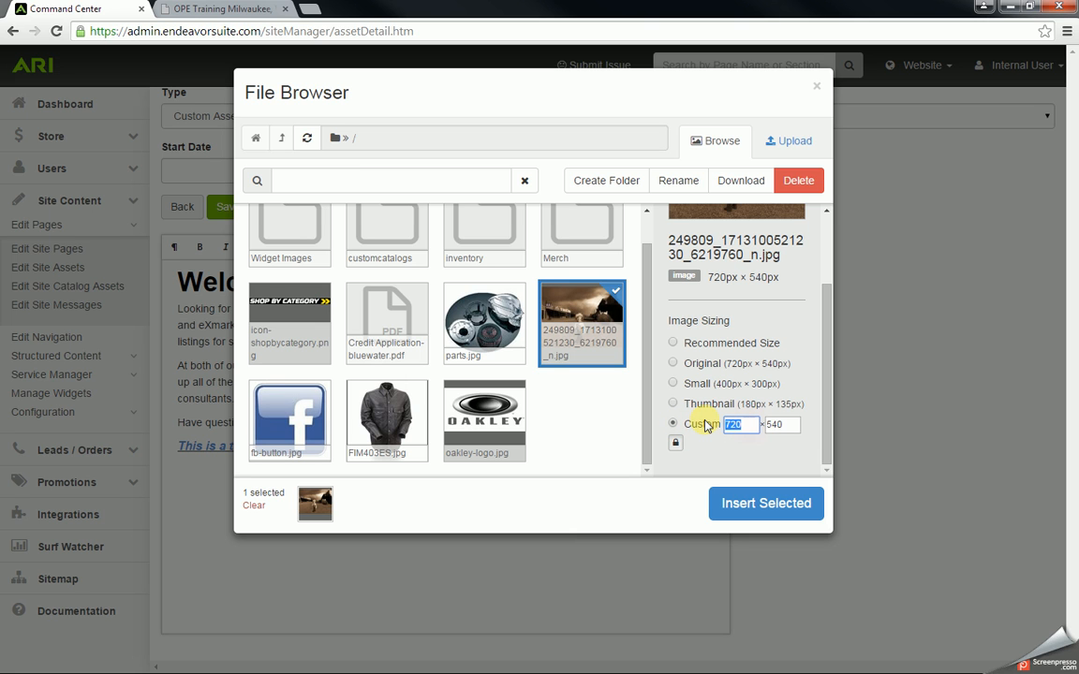
{"action": "type", "text": "40"}
{"action": "left_click", "coordinate": [775, 513]}
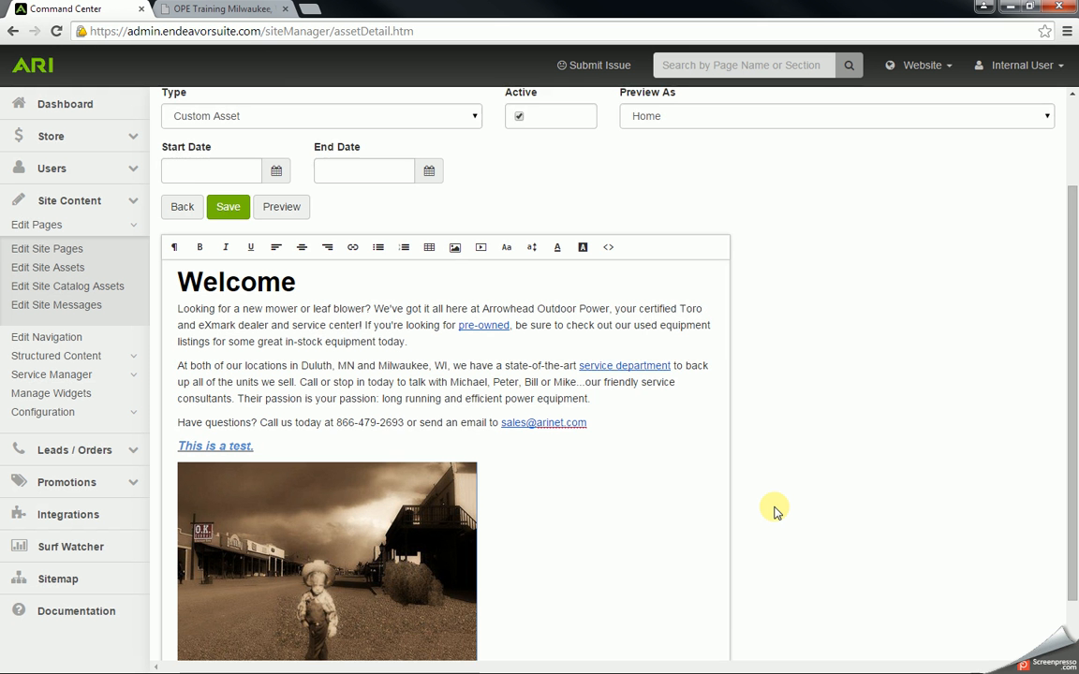
- Try the alignment options on the inserted photo and leave it centered below the test line
{"action": "scroll", "coordinate": [775, 512], "scroll_direction": "down", "scroll_amount": 1}
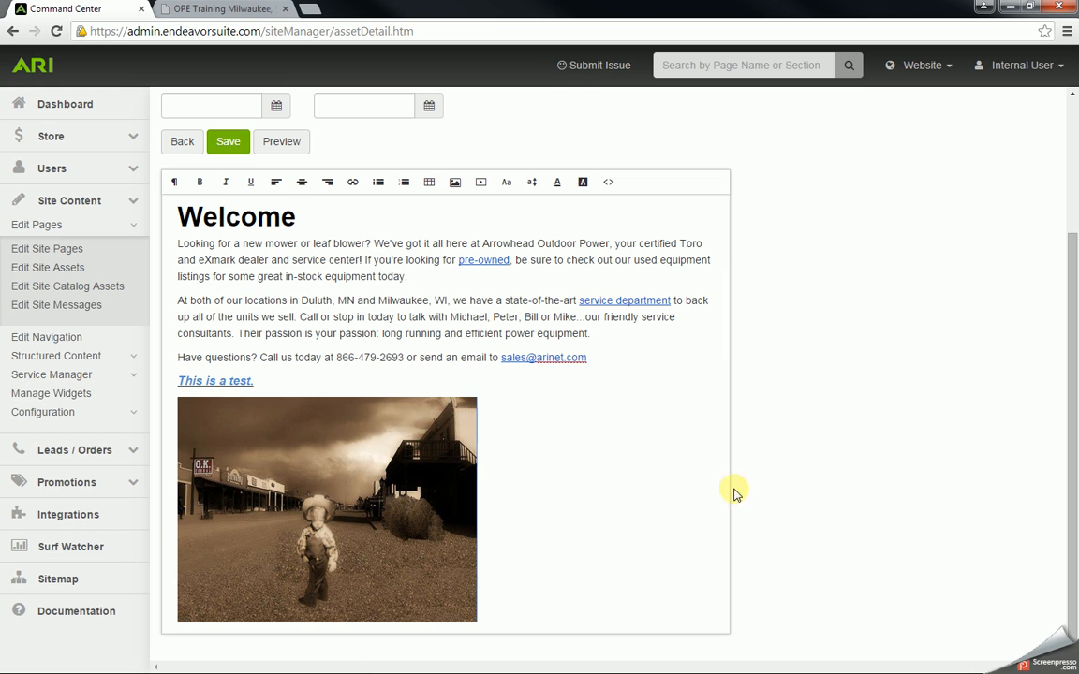
{"action": "left_click", "coordinate": [302, 184]}
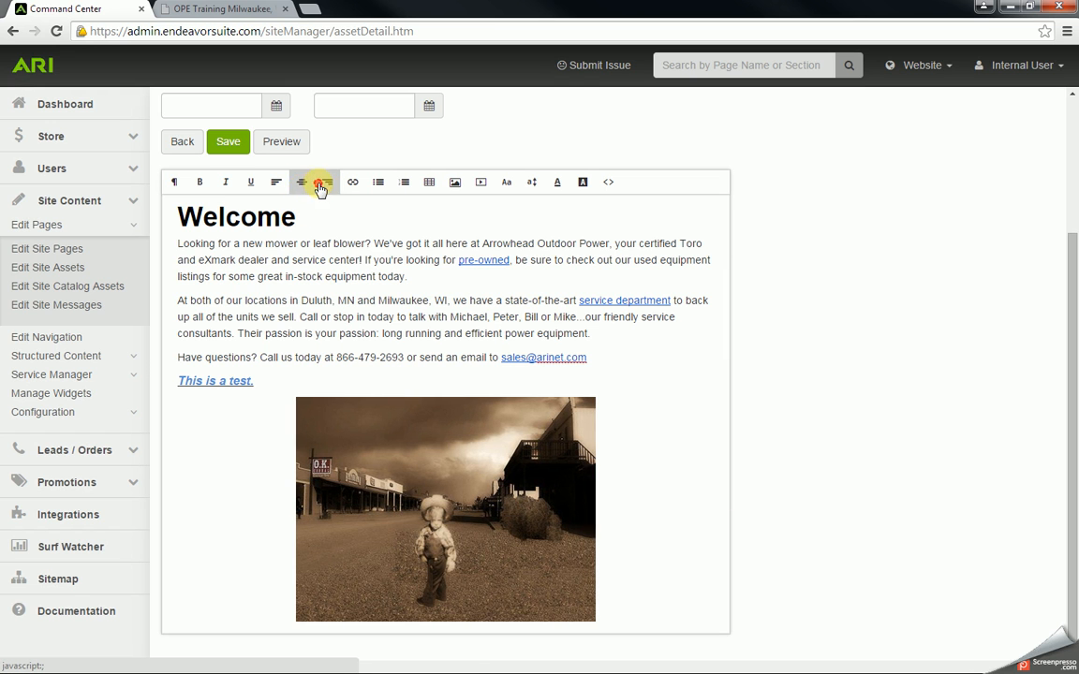
{"action": "left_click", "coordinate": [327, 184]}
{"action": "left_click", "coordinate": [276, 183]}
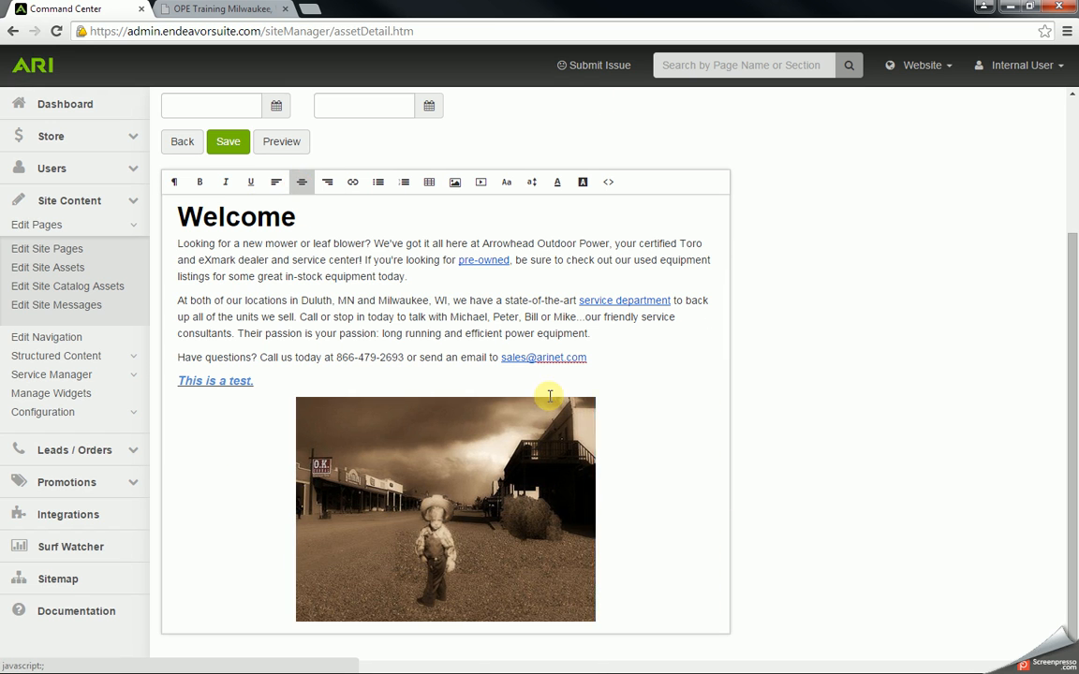
- Preview the edited Home asset on the website, check the test line and photo near the page's end, and return to the Command Center
{"action": "scroll", "coordinate": [549, 396], "scroll_direction": "up", "scroll_amount": 2}
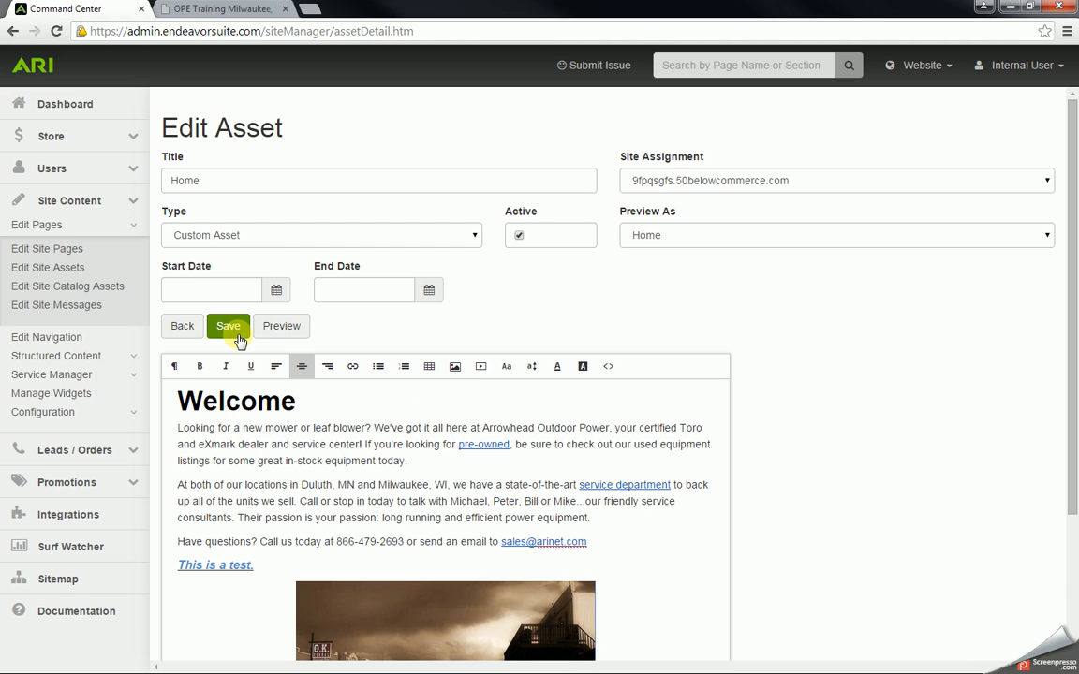
{"action": "left_click", "coordinate": [283, 328]}
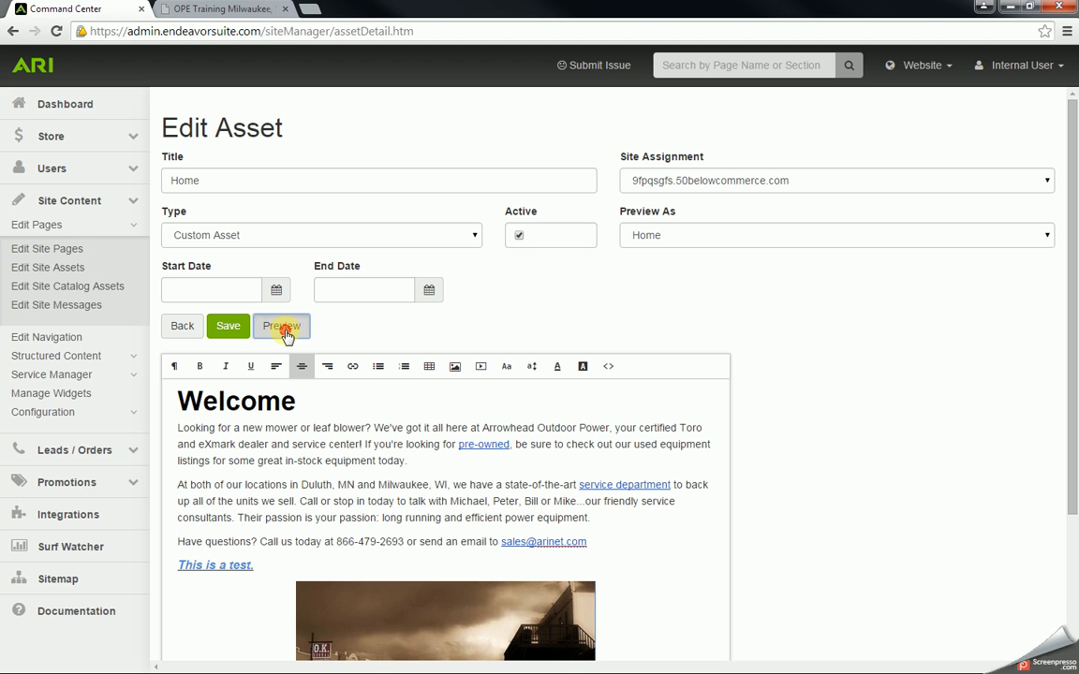
{"action": "mouse_move", "coordinate": [374, 230]}
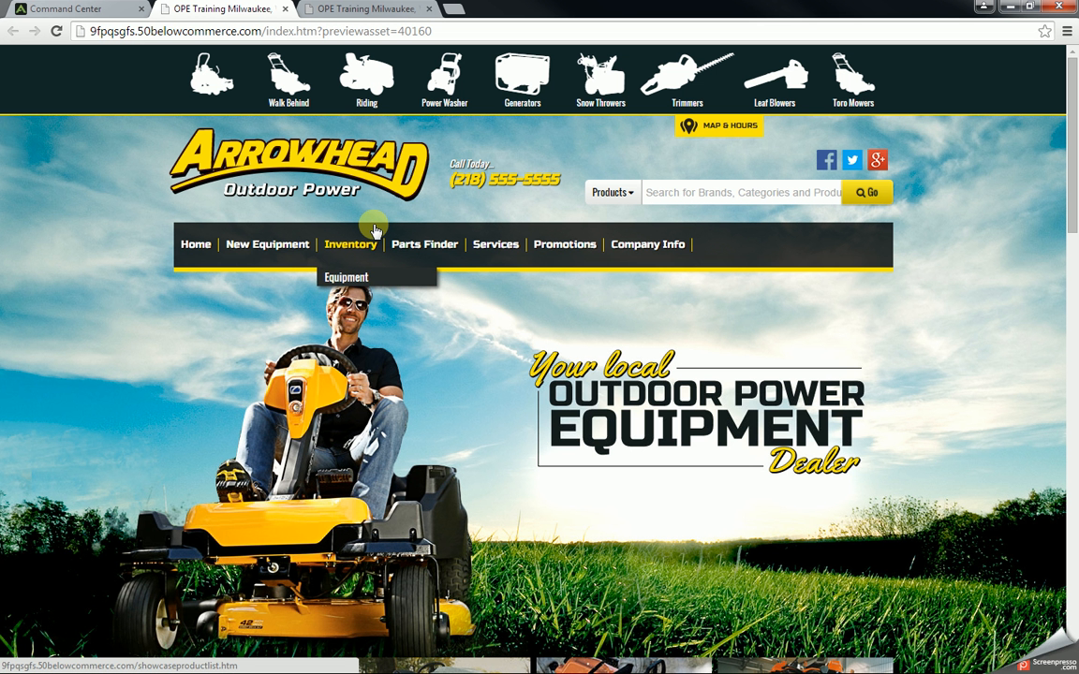
{"action": "scroll", "coordinate": [374, 218], "scroll_direction": "down", "scroll_amount": 15}
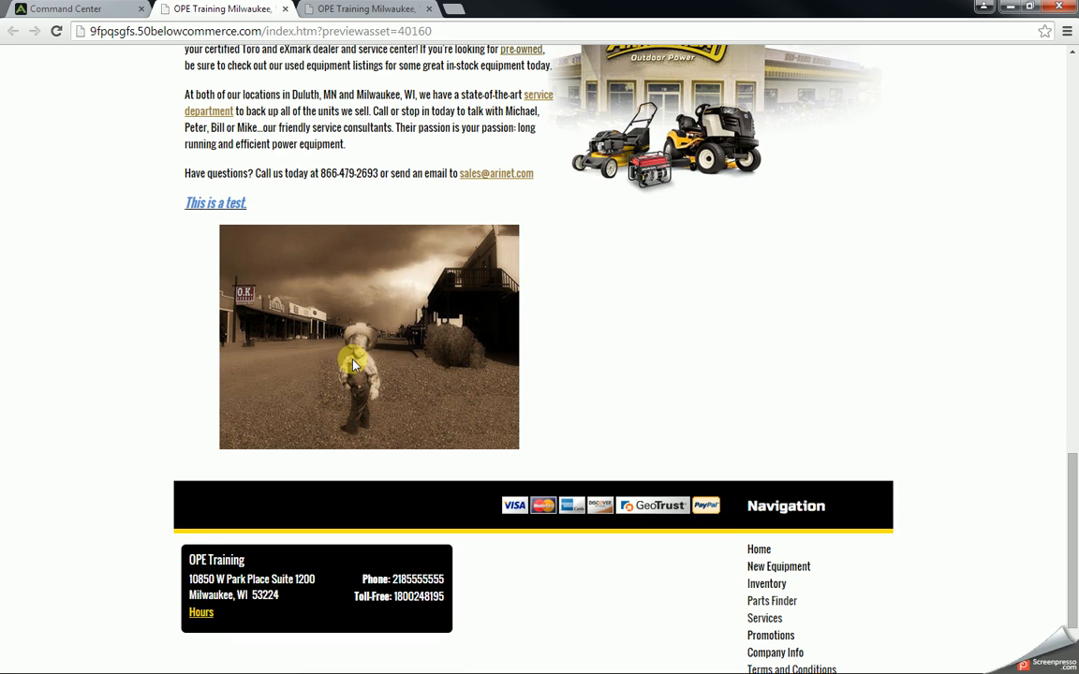
{"action": "left_click", "coordinate": [110, 7]}
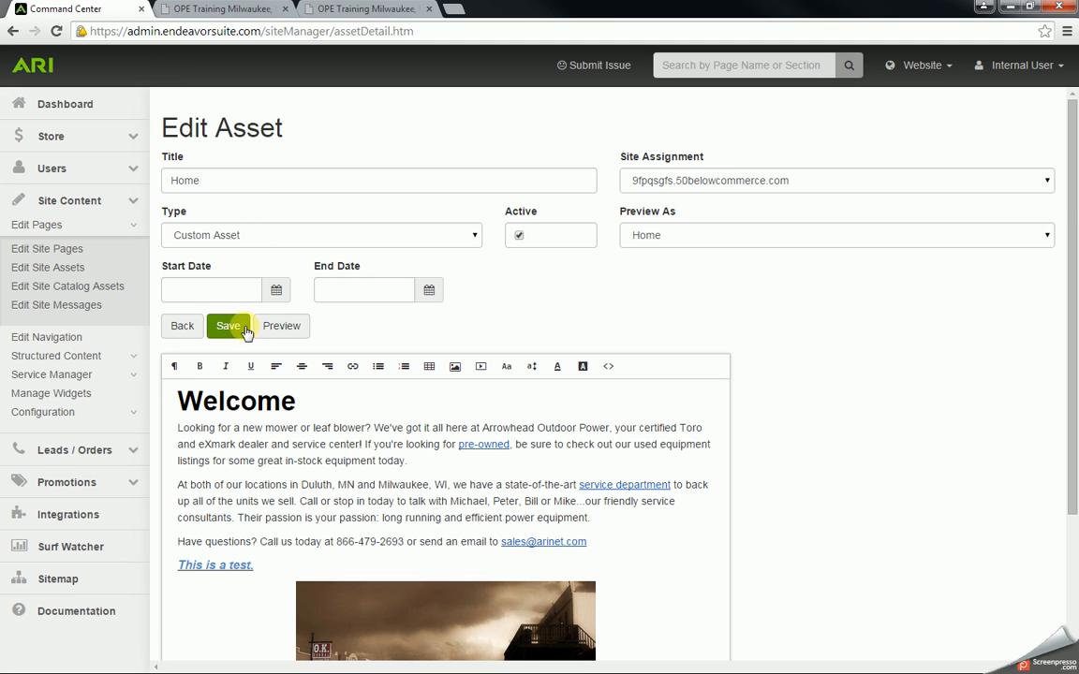
- Leave the asset editor for the Home page's details, and open the site's page list to browse its pages
{"action": "scroll", "coordinate": [245, 332], "scroll_direction": "down", "scroll_amount": 2}
{"action": "left_click", "coordinate": [189, 148]}
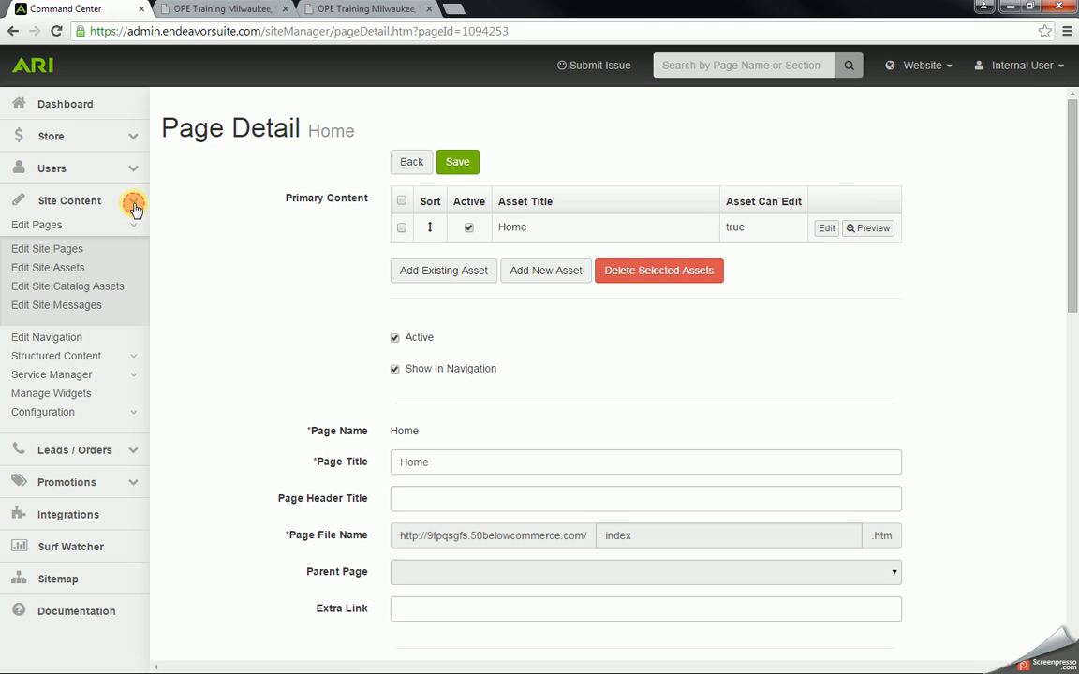
{"action": "left_click", "coordinate": [134, 208]}
{"action": "left_click", "coordinate": [89, 206]}
{"action": "left_click", "coordinate": [36, 227]}
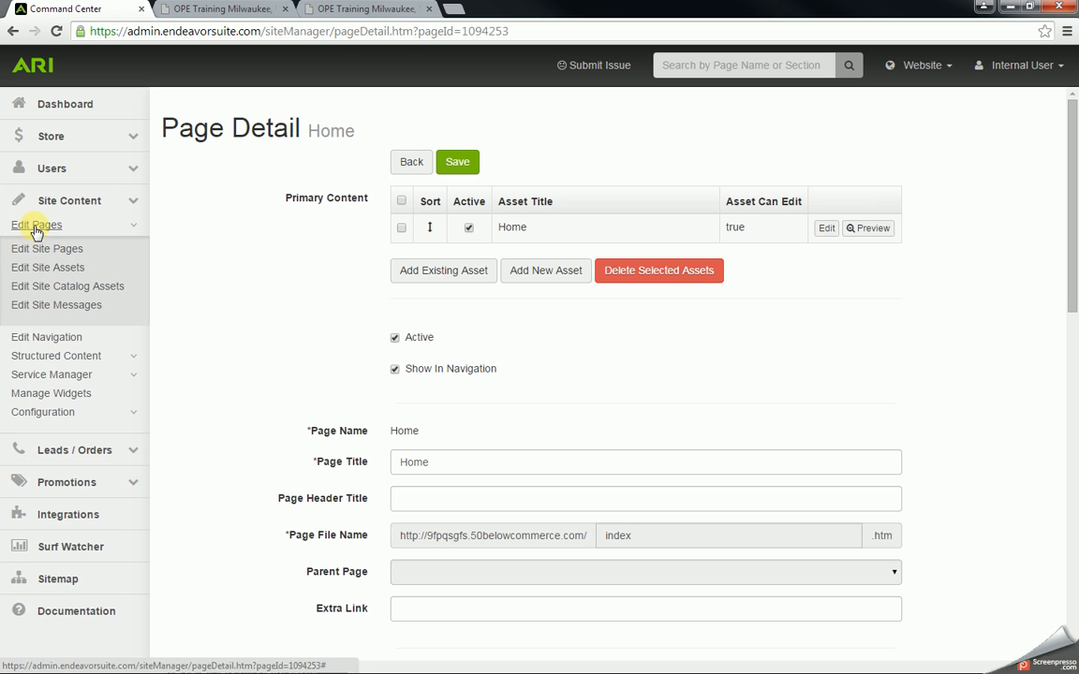
{"action": "left_click", "coordinate": [43, 248]}
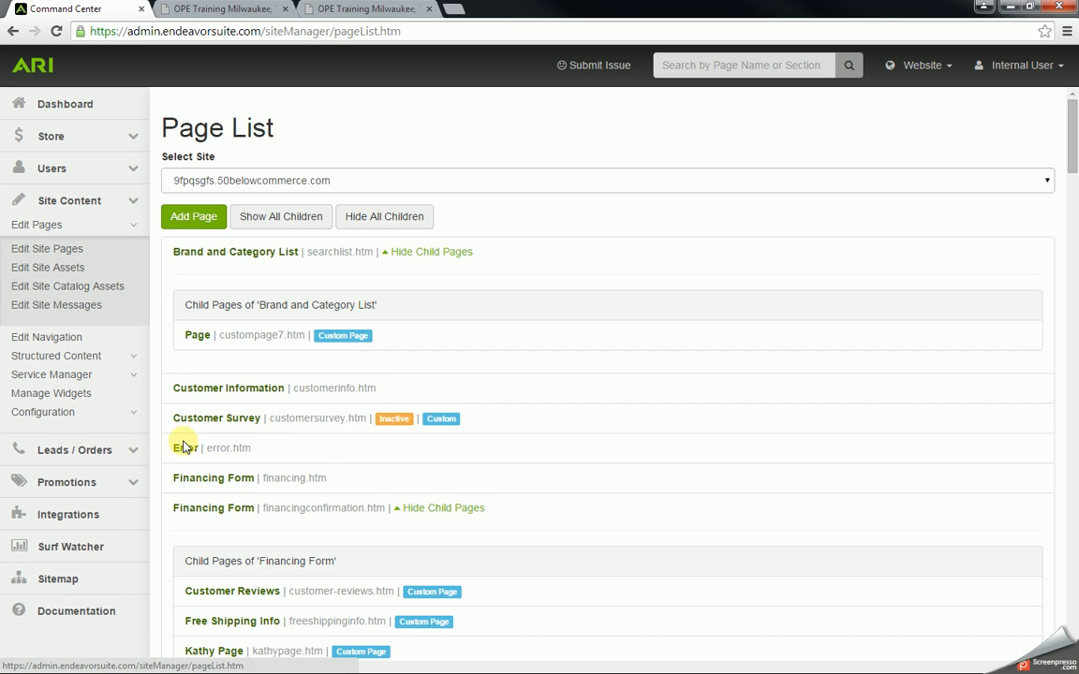
{"action": "scroll", "coordinate": [192, 436], "scroll_direction": "down", "scroll_amount": 10}
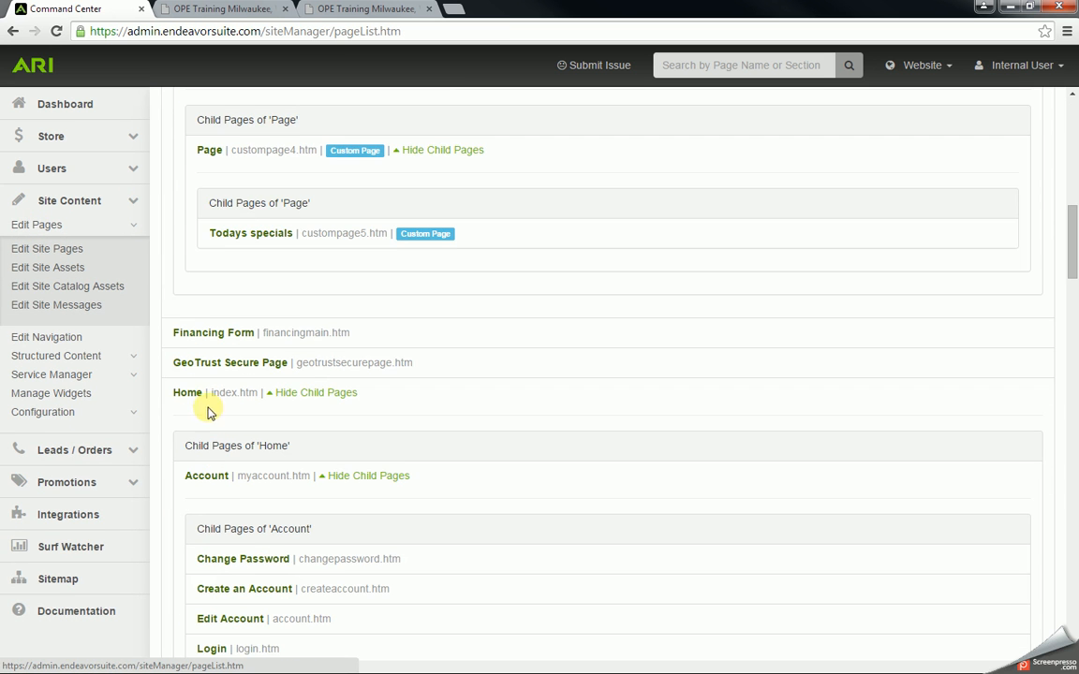
- Deactivate the Events List page, save it, and check its status in the page list
{"action": "scroll", "coordinate": [197, 403], "scroll_direction": "down", "scroll_amount": 9}
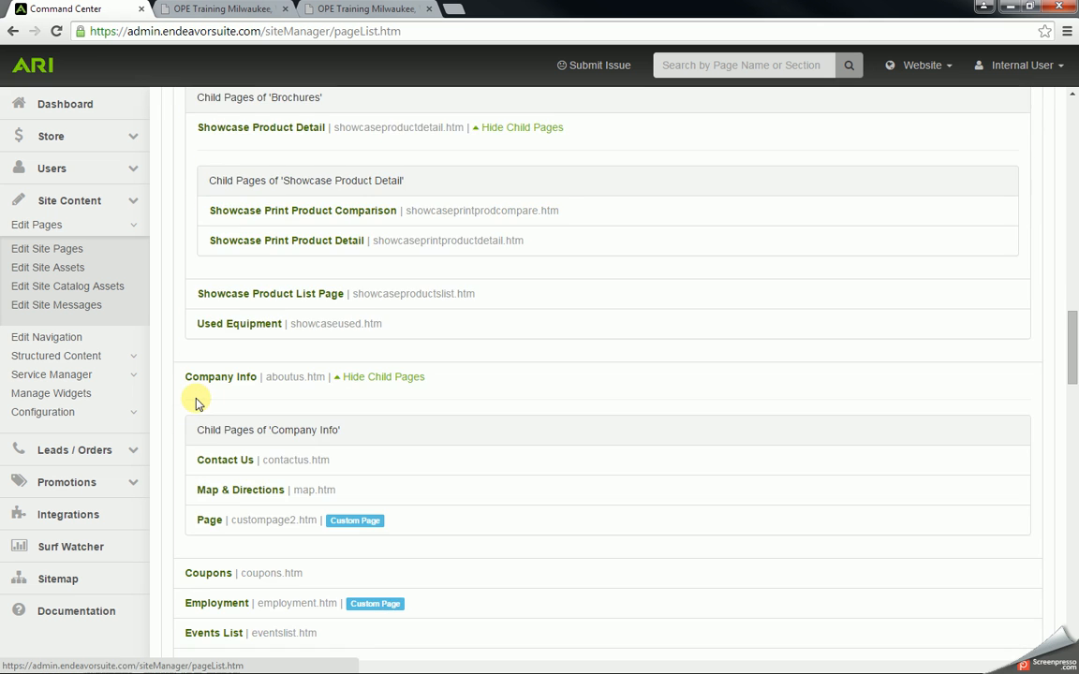
{"action": "scroll", "coordinate": [197, 403], "scroll_direction": "down", "scroll_amount": 4}
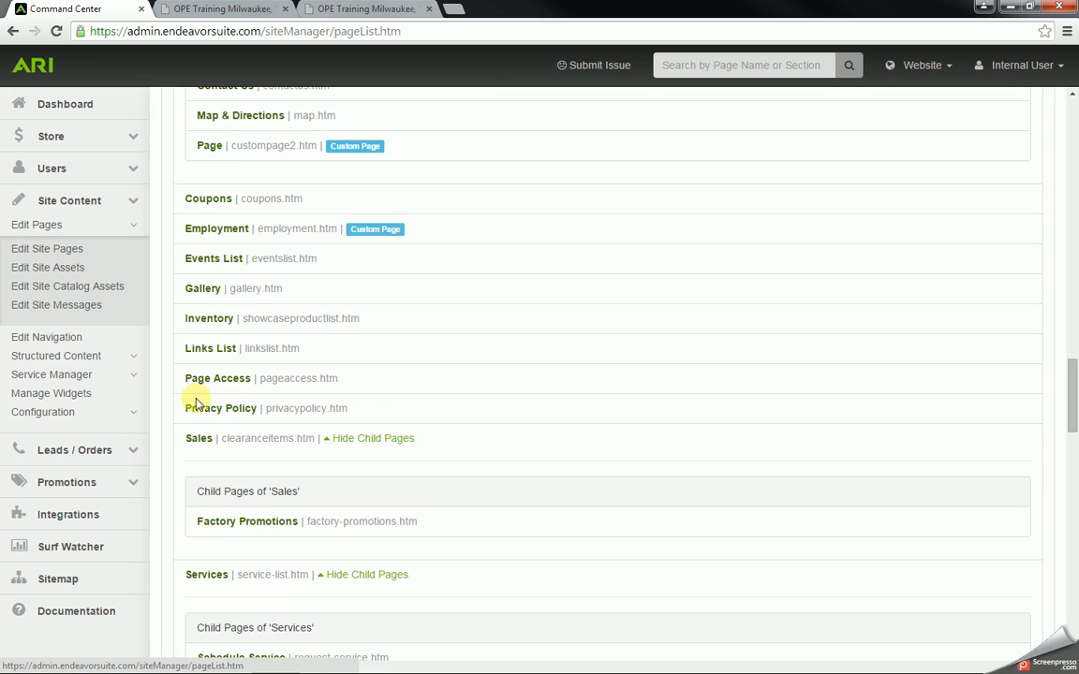
{"action": "scroll", "coordinate": [197, 403], "scroll_direction": "up", "scroll_amount": 1}
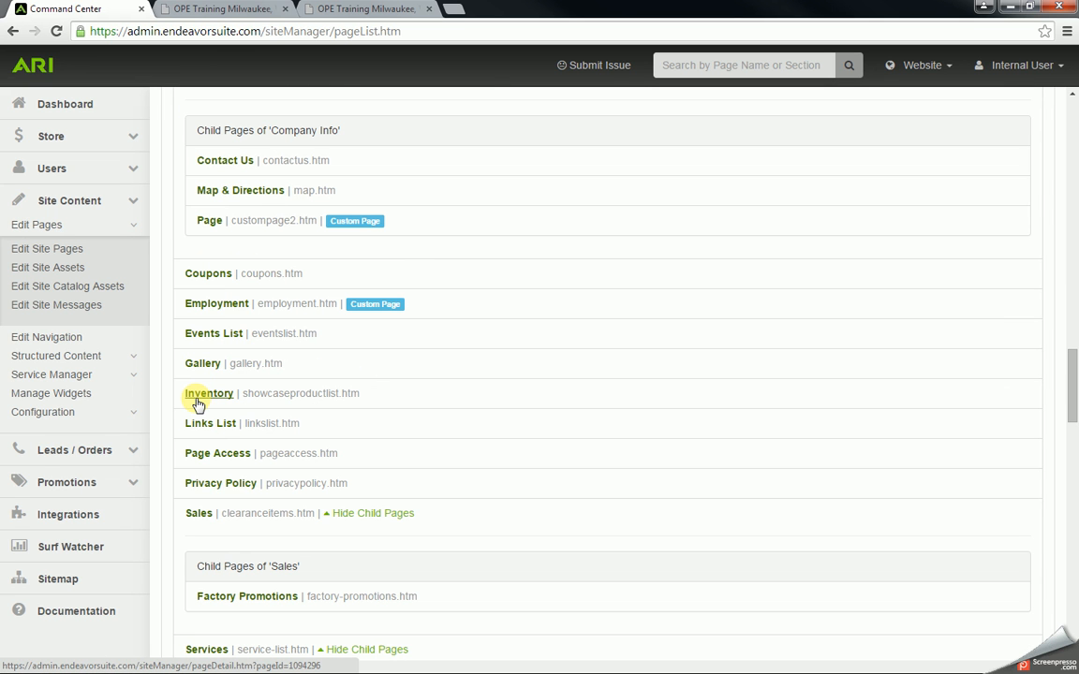
{"action": "left_click", "coordinate": [214, 334]}
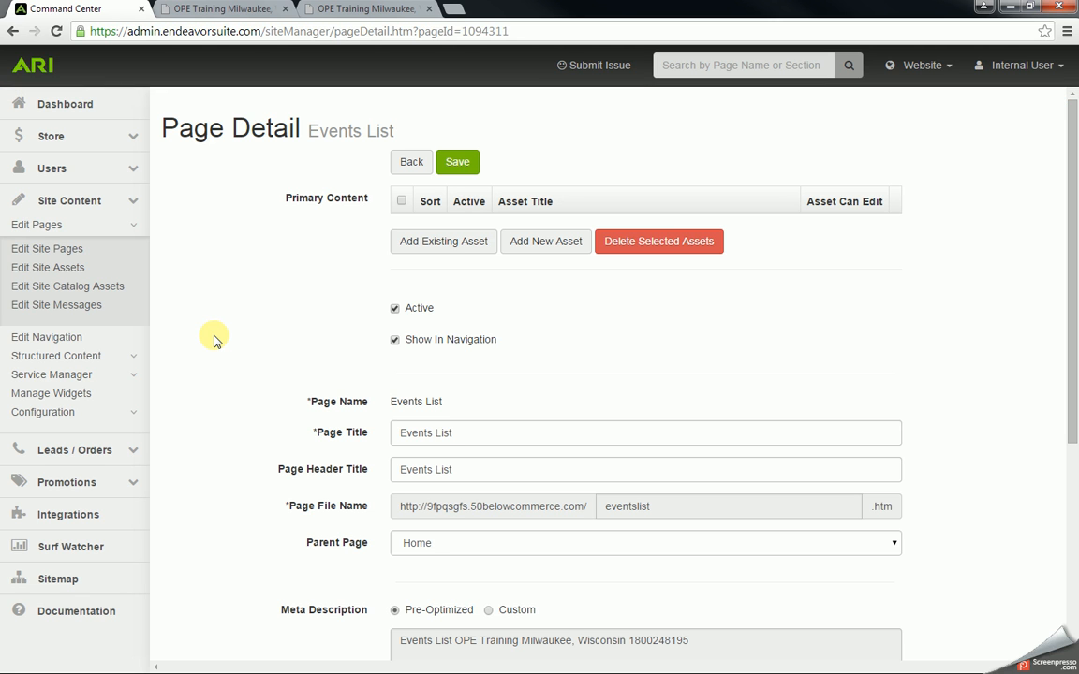
{"action": "left_click", "coordinate": [395, 308]}
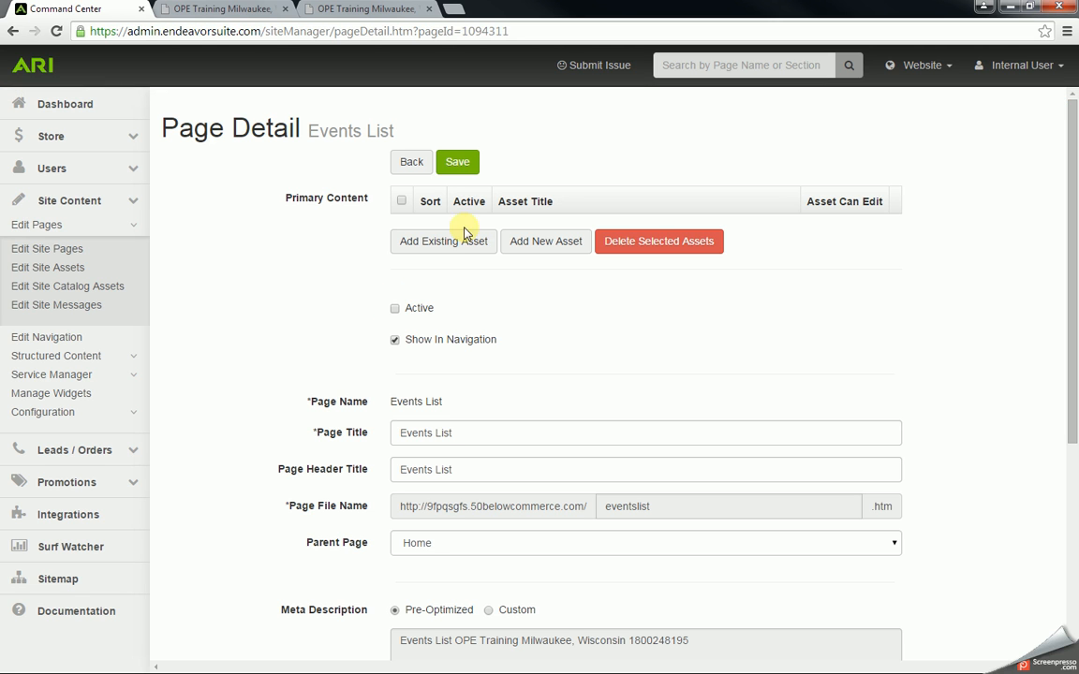
{"action": "left_click", "coordinate": [458, 163]}
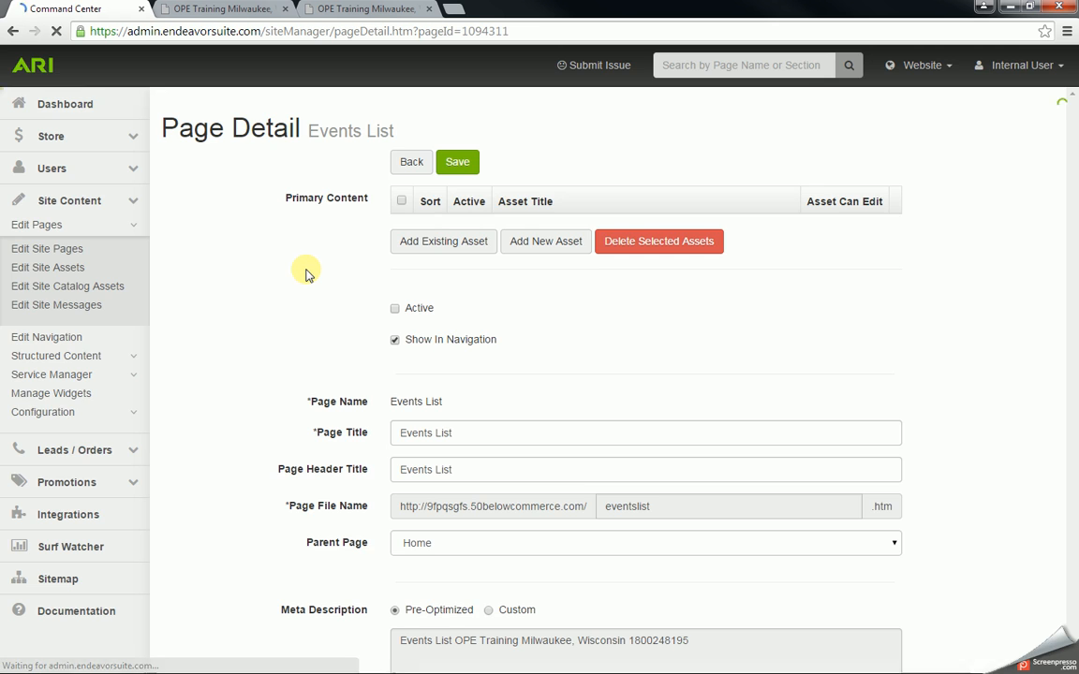
{"action": "left_click", "coordinate": [412, 165]}
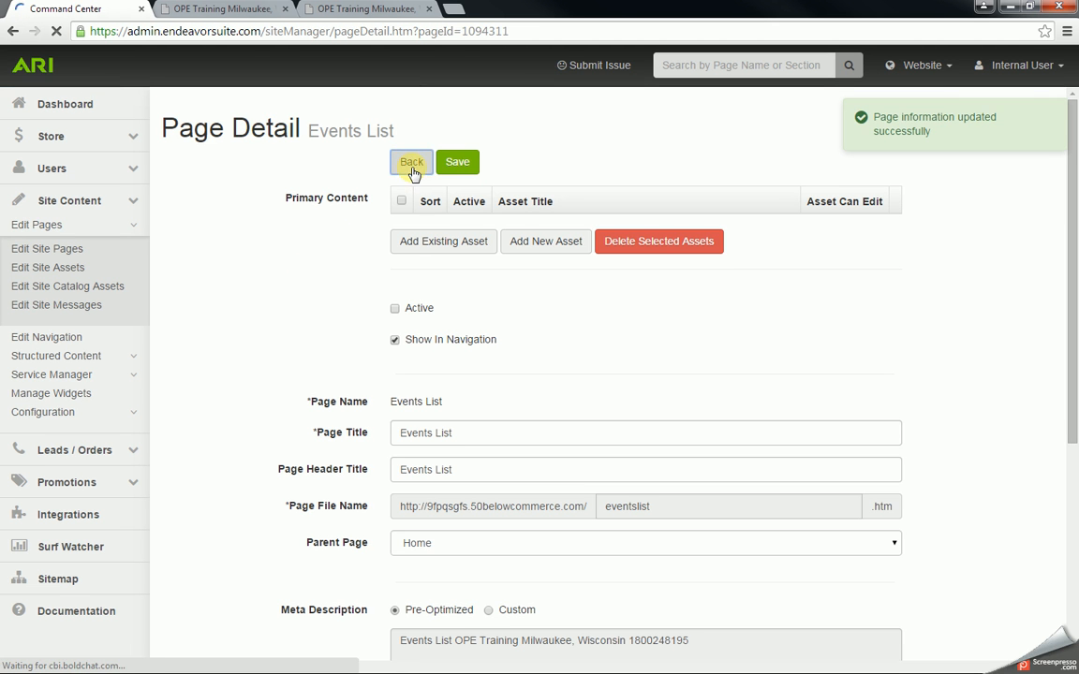
{"action": "scroll", "coordinate": [225, 480], "scroll_direction": "down", "scroll_amount": 15}
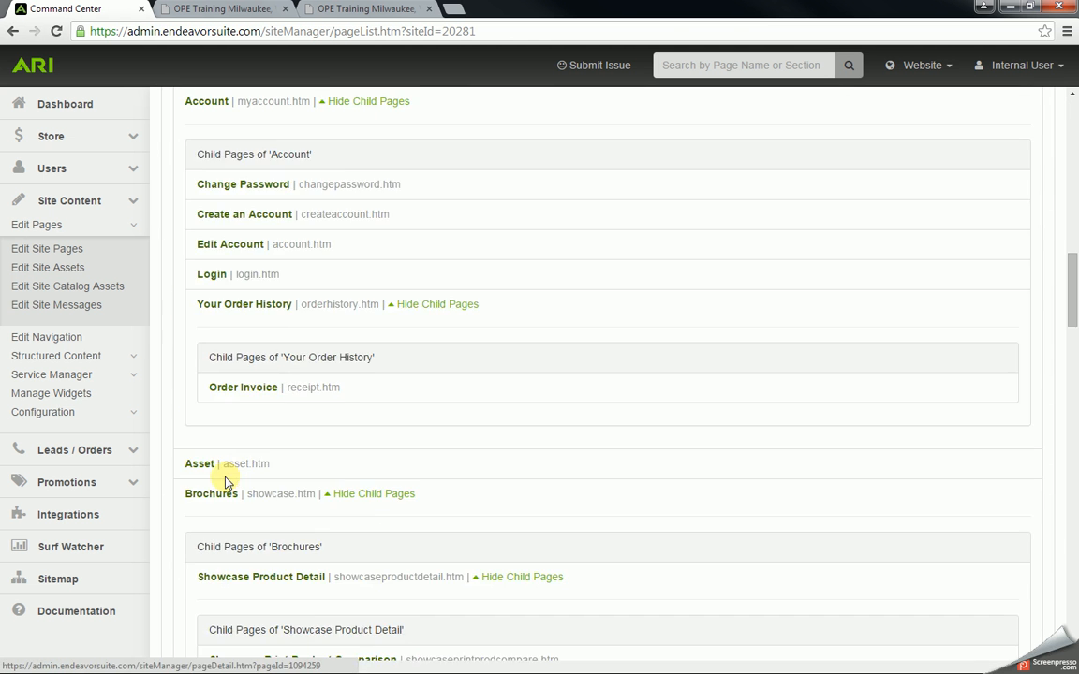
{"action": "scroll", "coordinate": [225, 482], "scroll_direction": "down", "scroll_amount": 9}
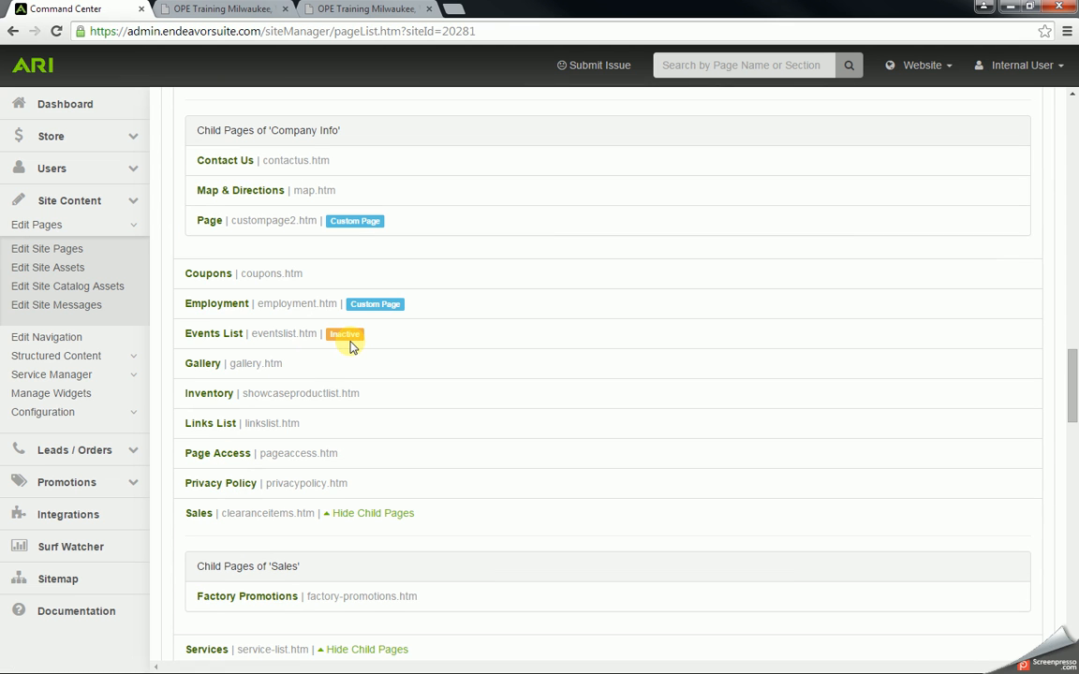
- Make the Events List page active again and save it
{"action": "left_click", "coordinate": [210, 340]}
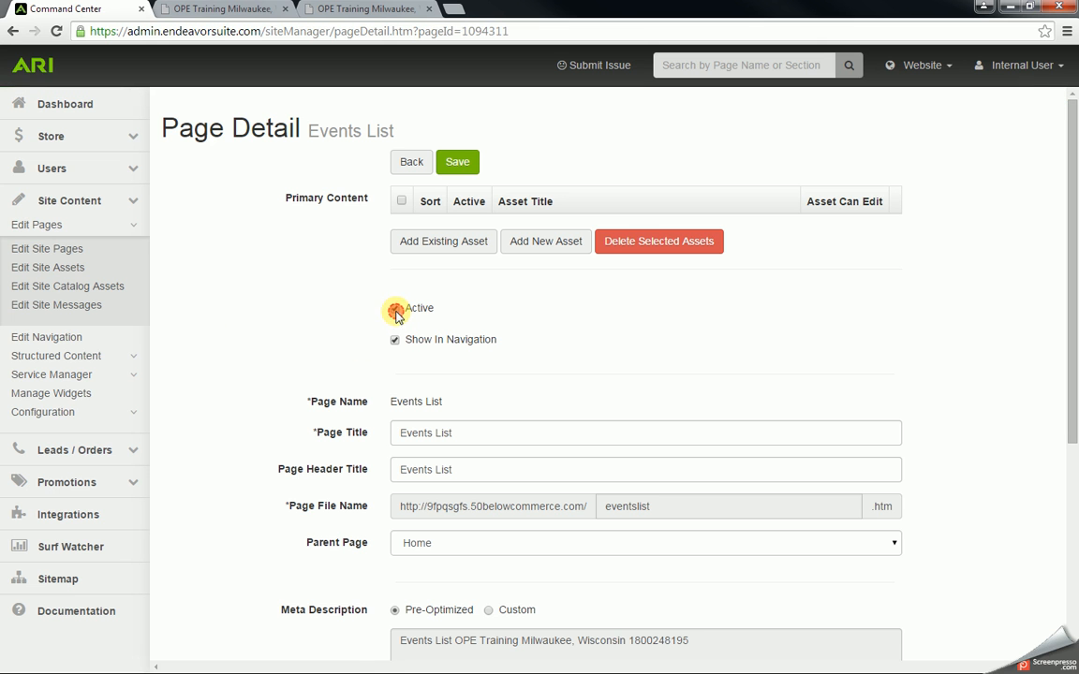
{"action": "left_click", "coordinate": [396, 311]}
{"action": "left_click", "coordinate": [465, 164]}
- Add a new site page with page title and header title Videos and file name videos, and save it
{"action": "left_click", "coordinate": [71, 249]}
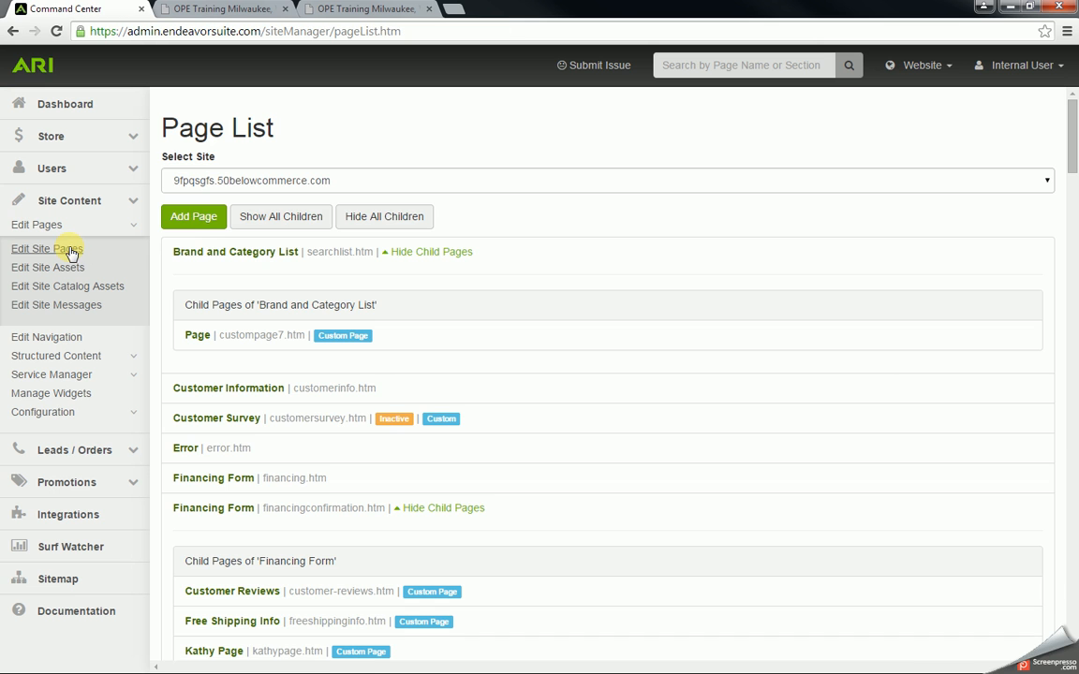
{"action": "left_click", "coordinate": [199, 218]}
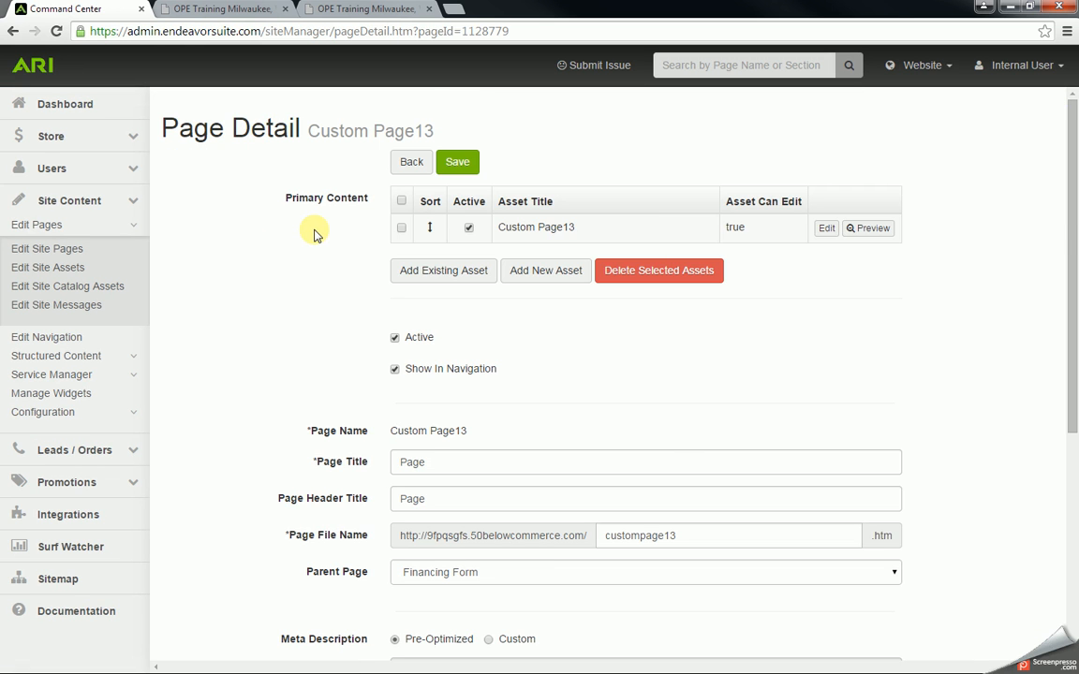
{"action": "scroll", "coordinate": [313, 231], "scroll_direction": "down", "scroll_amount": 2}
{"action": "double_click", "coordinate": [436, 237]}
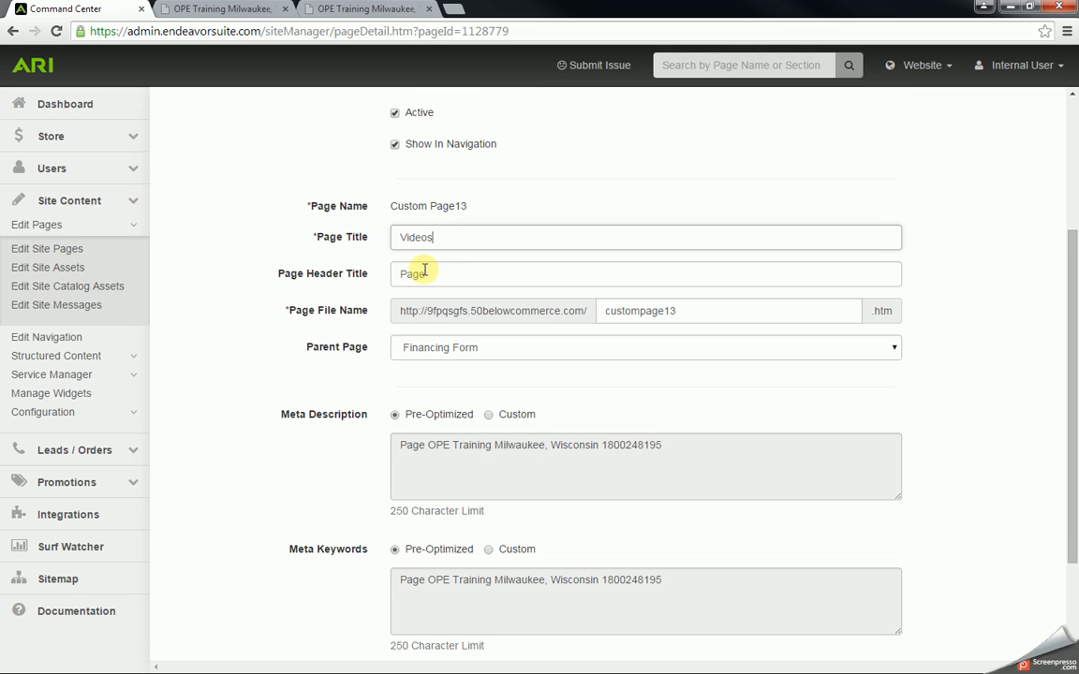
{"action": "double_click", "coordinate": [412, 275]}
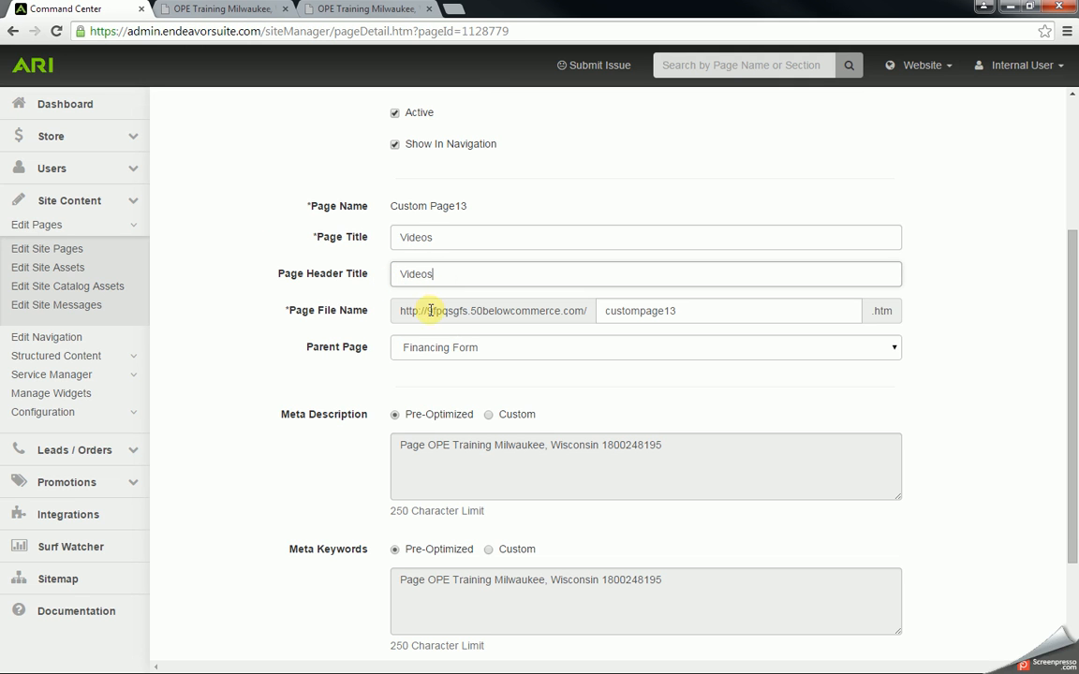
{"action": "left_click_drag", "start_coordinate": [676, 310], "coordinate": [603, 311]}
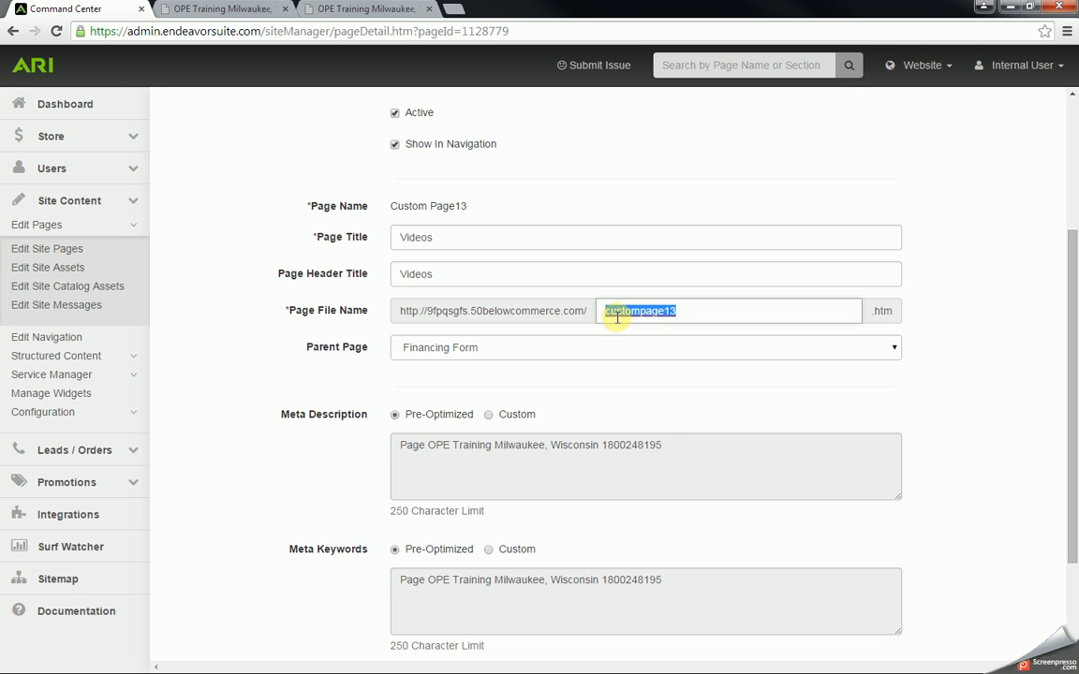
{"action": "type", "text": "videos"}
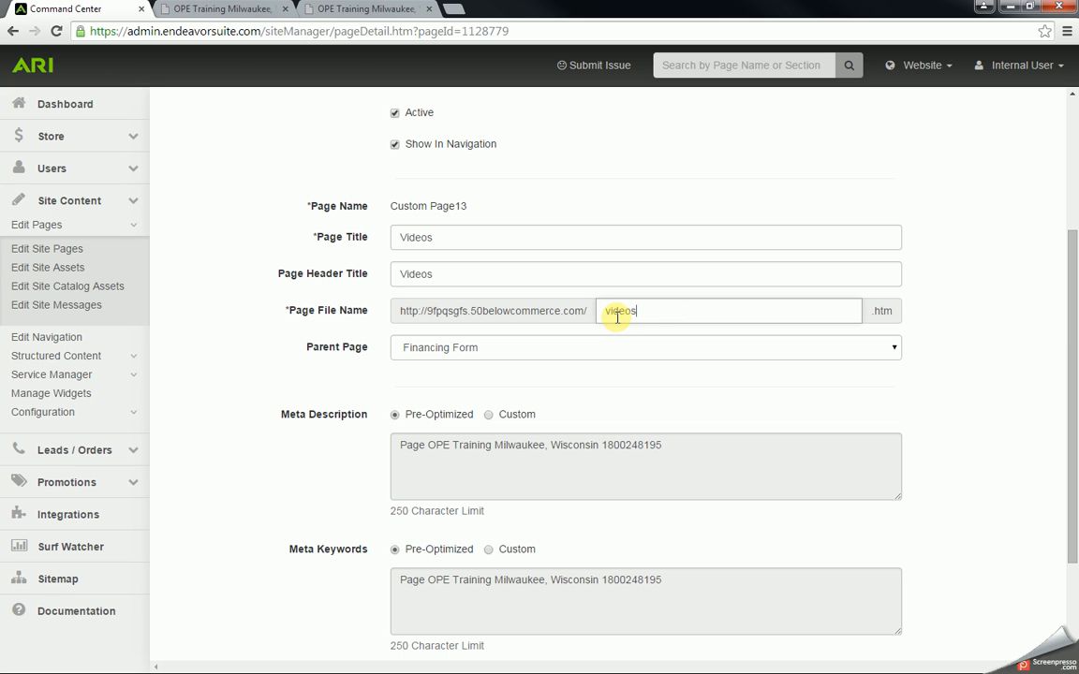
{"action": "left_click", "coordinate": [665, 317]}
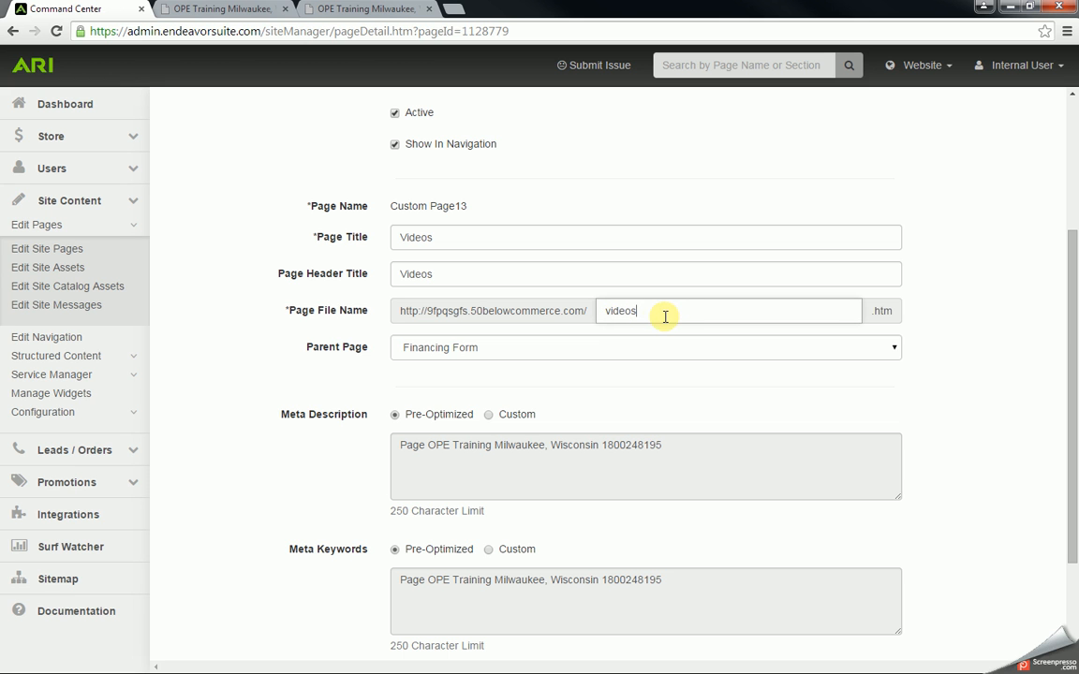
{"action": "scroll", "coordinate": [530, 378], "scroll_direction": "up", "scroll_amount": 3}
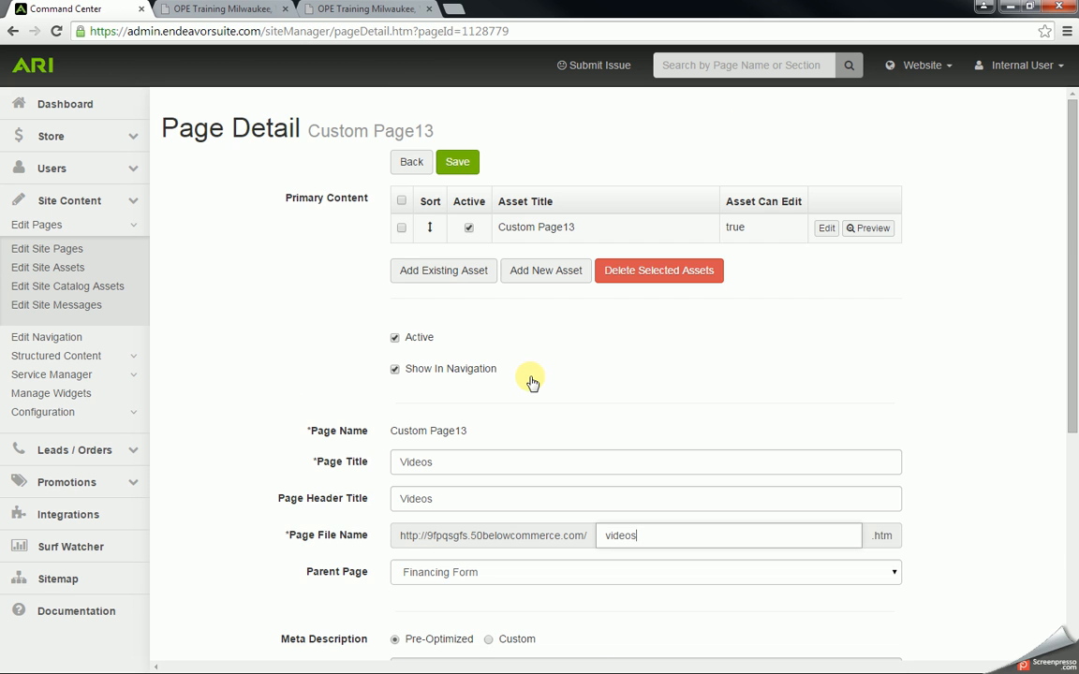
{"action": "left_click", "coordinate": [457, 162]}
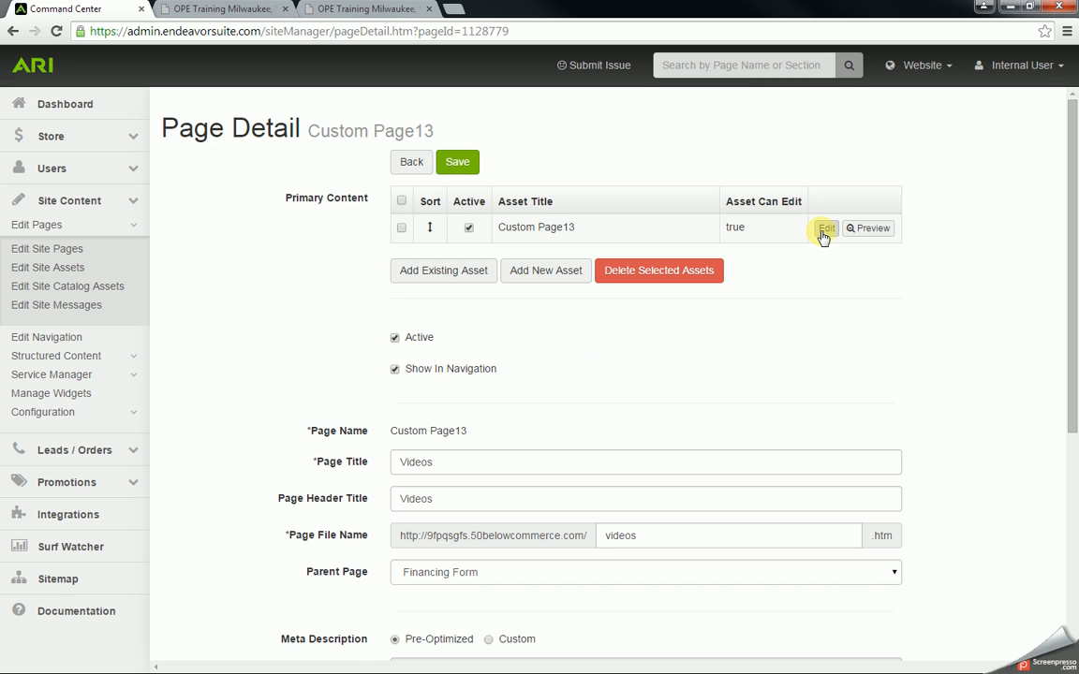
- Open the new page's Custom Page13 asset for editing and place the cursor in its empty content area
{"action": "left_click", "coordinate": [823, 234]}
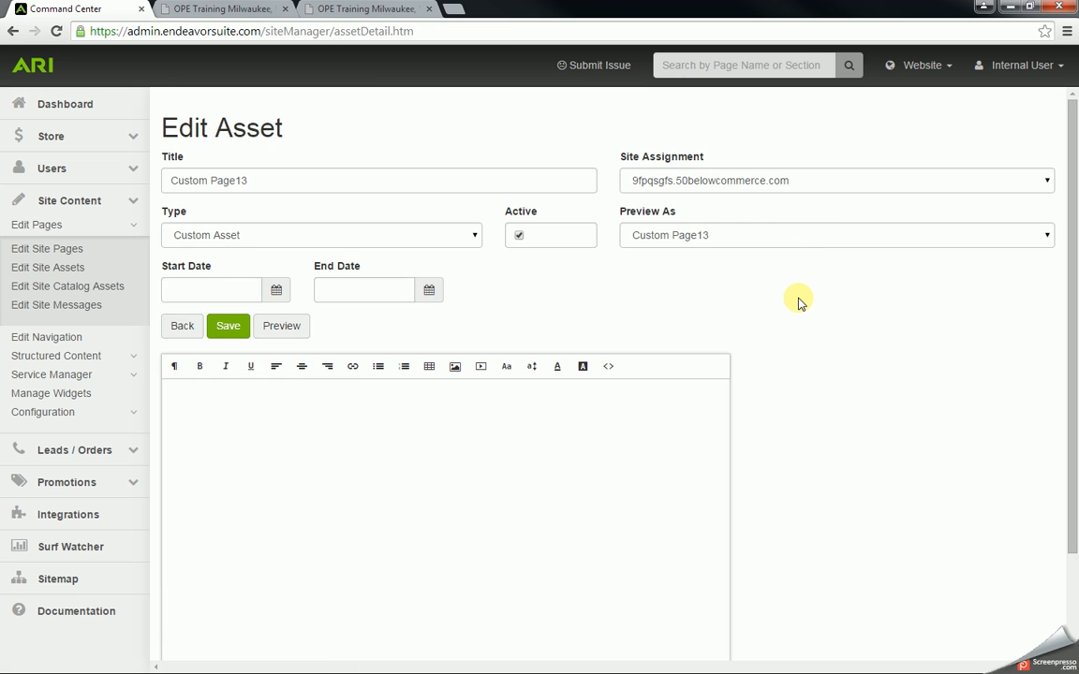
{"action": "scroll", "coordinate": [799, 302], "scroll_direction": "down", "scroll_amount": 2}
{"action": "left_click", "coordinate": [306, 315]}
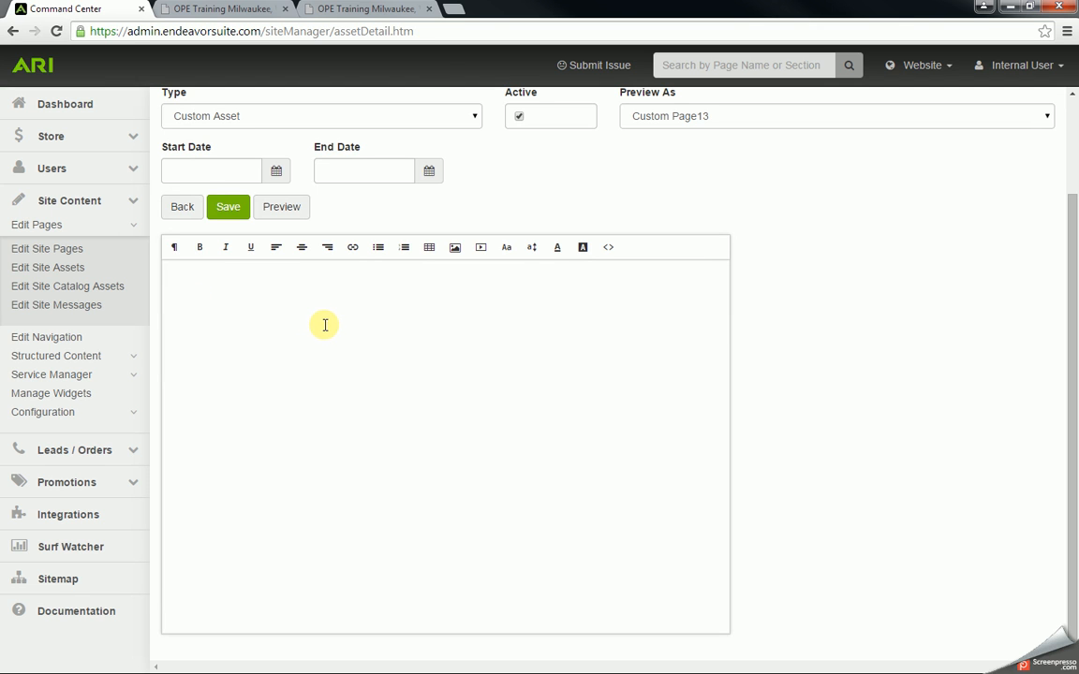
- Switch to YouTube in a new browser tab and search for simplicity mowers
{"action": "left_click", "coordinate": [454, 9]}
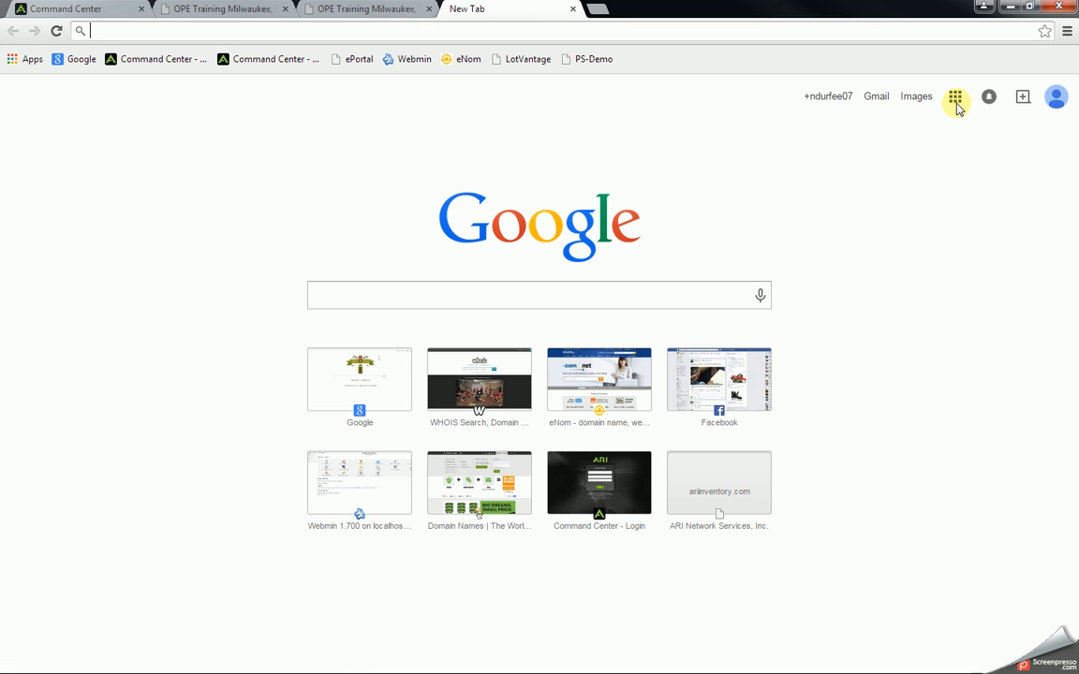
{"action": "left_click", "coordinate": [956, 101]}
{"action": "left_click", "coordinate": [1003, 174]}
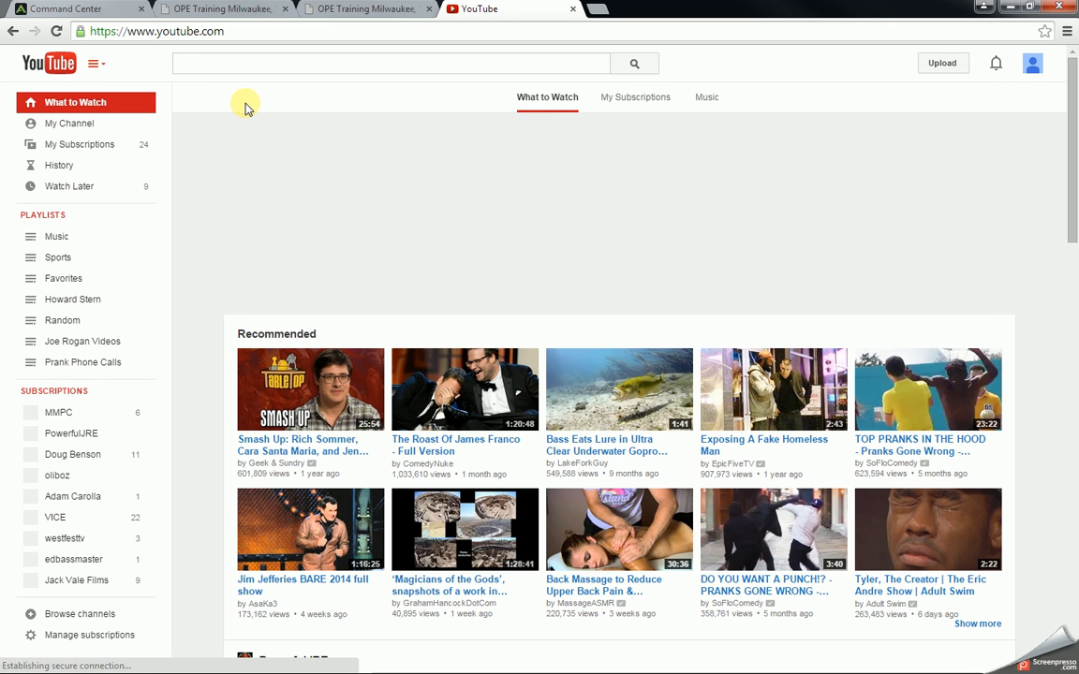
{"action": "type", "text": "simpli"}
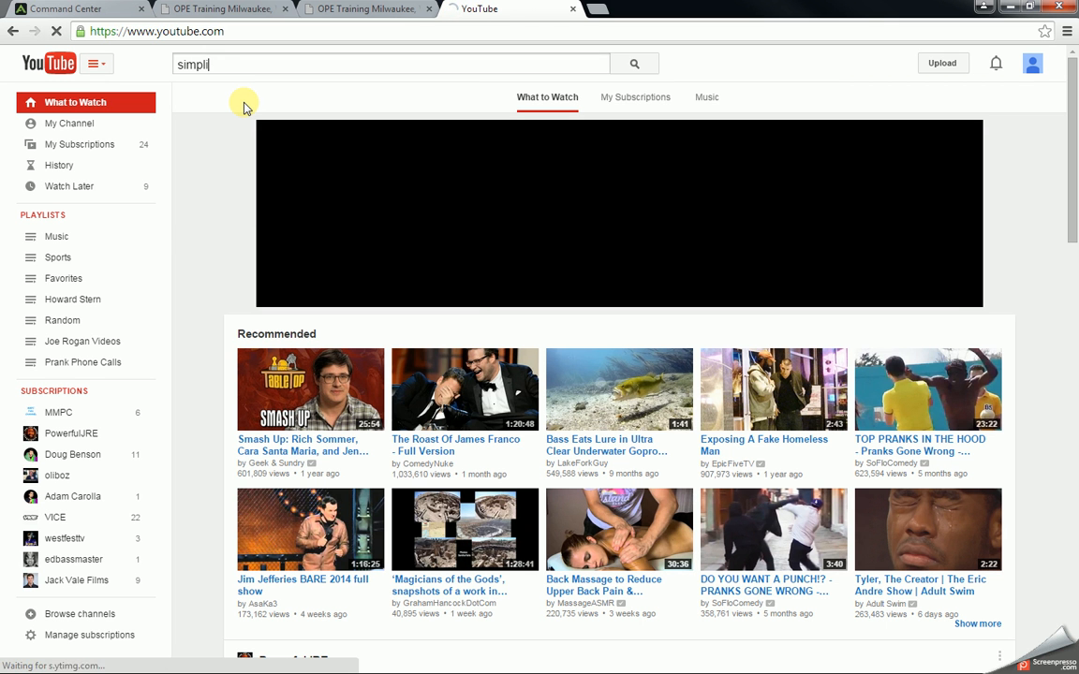
{"action": "type", "text": "city mowers"}
{"action": "key", "text": "Return"}
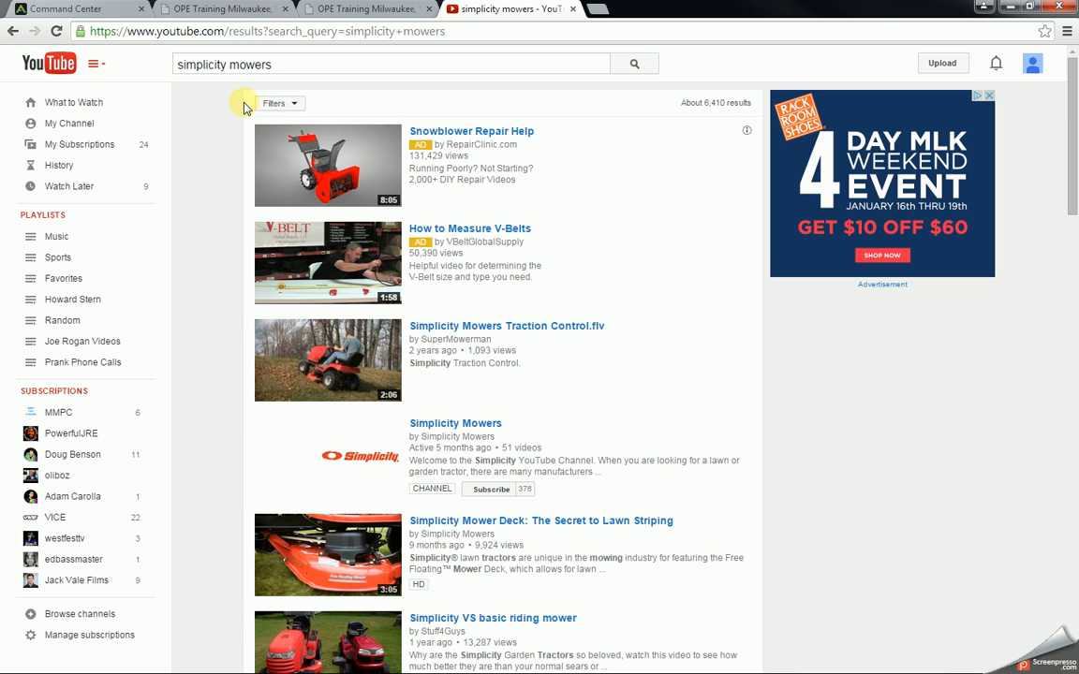
- Open the Snowblower Repair Help video and get its embed code from the sharing options
{"action": "left_click", "coordinate": [466, 134]}
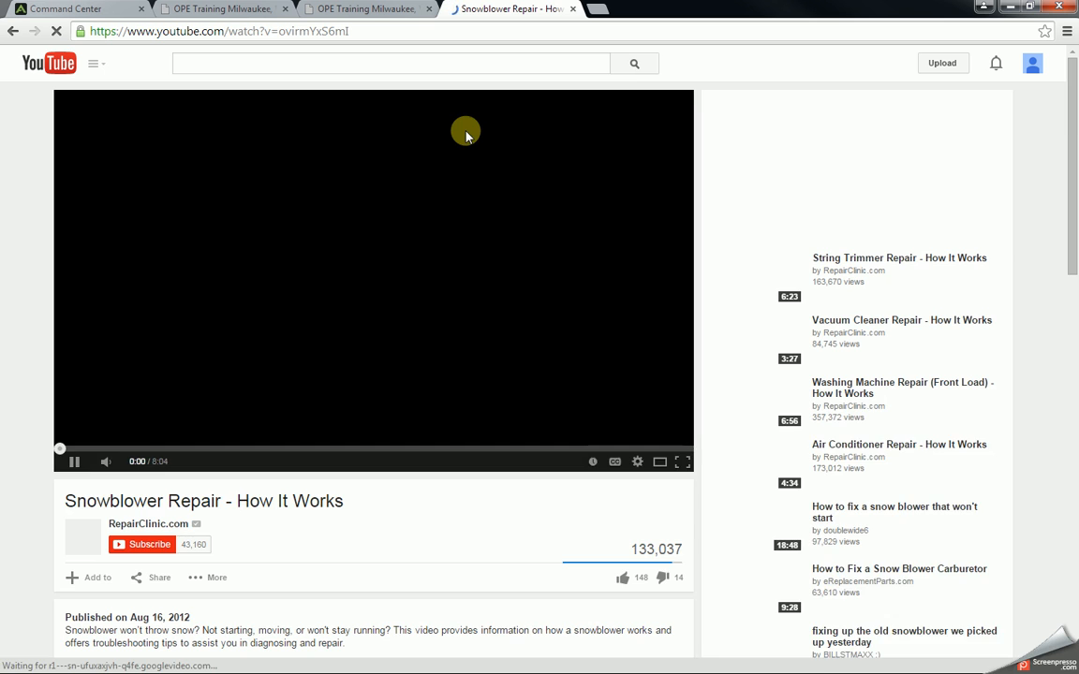
{"action": "scroll", "coordinate": [375, 248], "scroll_direction": "down", "scroll_amount": 2}
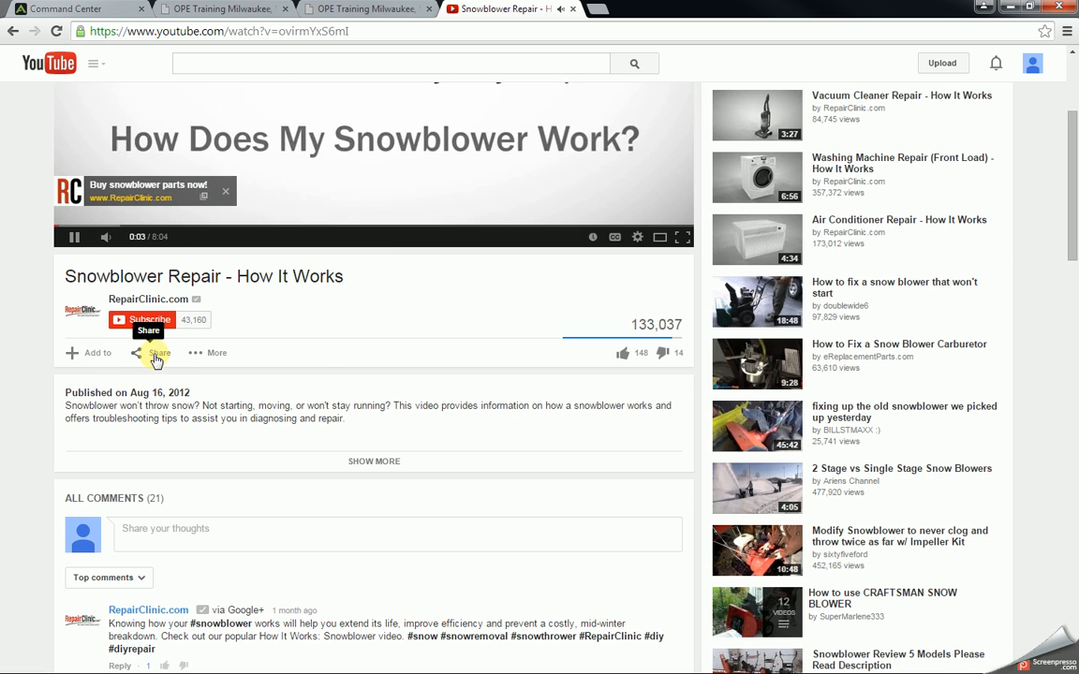
{"action": "left_click", "coordinate": [155, 356]}
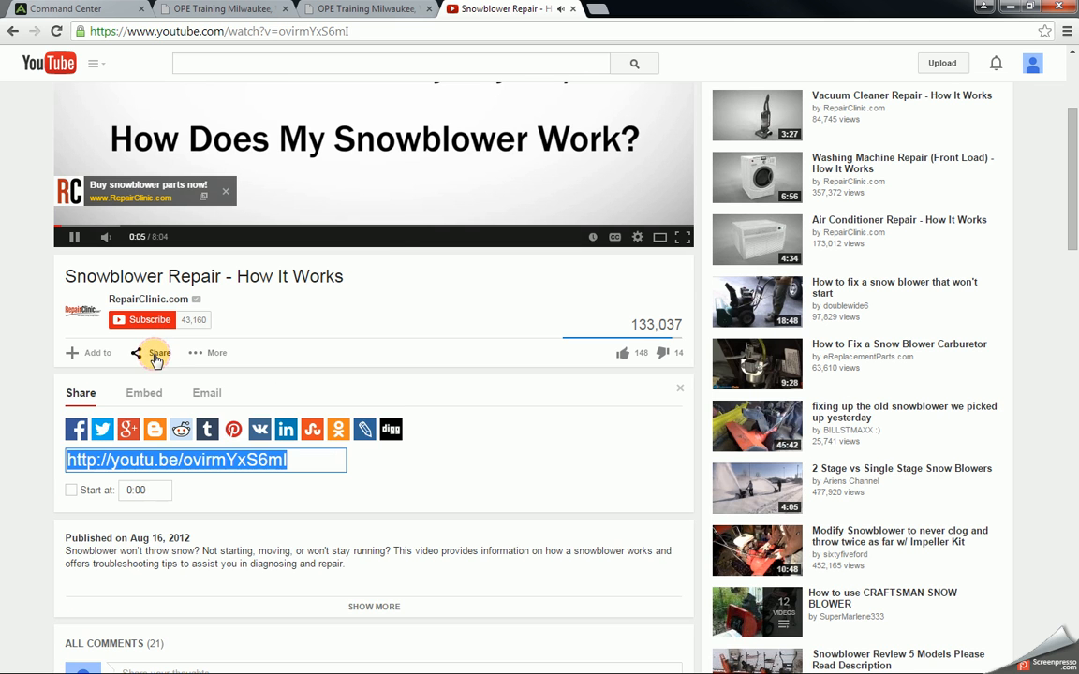
{"action": "left_click", "coordinate": [145, 393]}
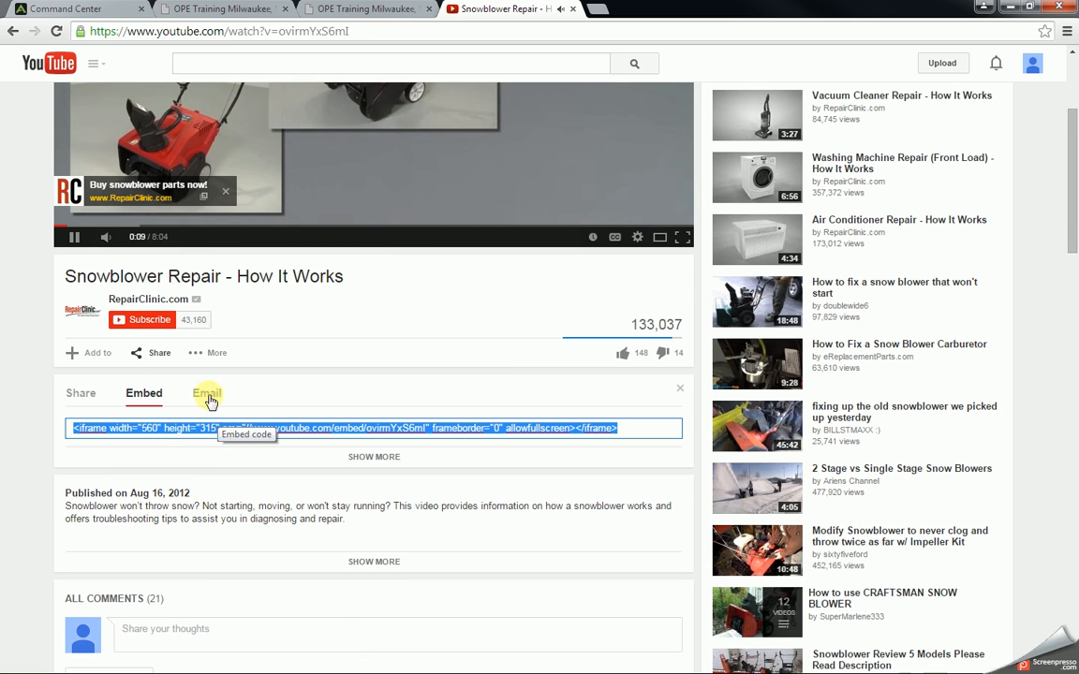
- Return to the Command Center, insert the snowblower video into the Custom Page13 asset using its embed code, and save the asset
{"action": "left_click", "coordinate": [67, 9]}
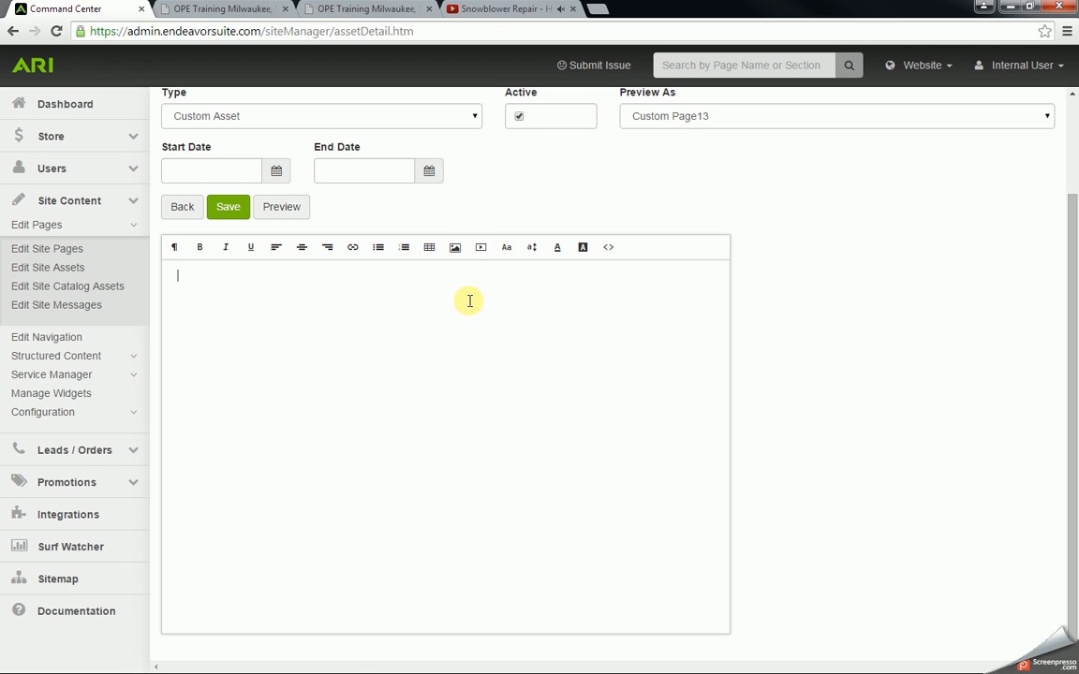
{"action": "left_click", "coordinate": [481, 248]}
{"action": "type", "text": "<iframe width=\"560\" height=\"315\" src=\"//www.youtube.com/embed/ovirmYxS6ml\" frameborder=\"0\" allowfullscreen></iframe>"}
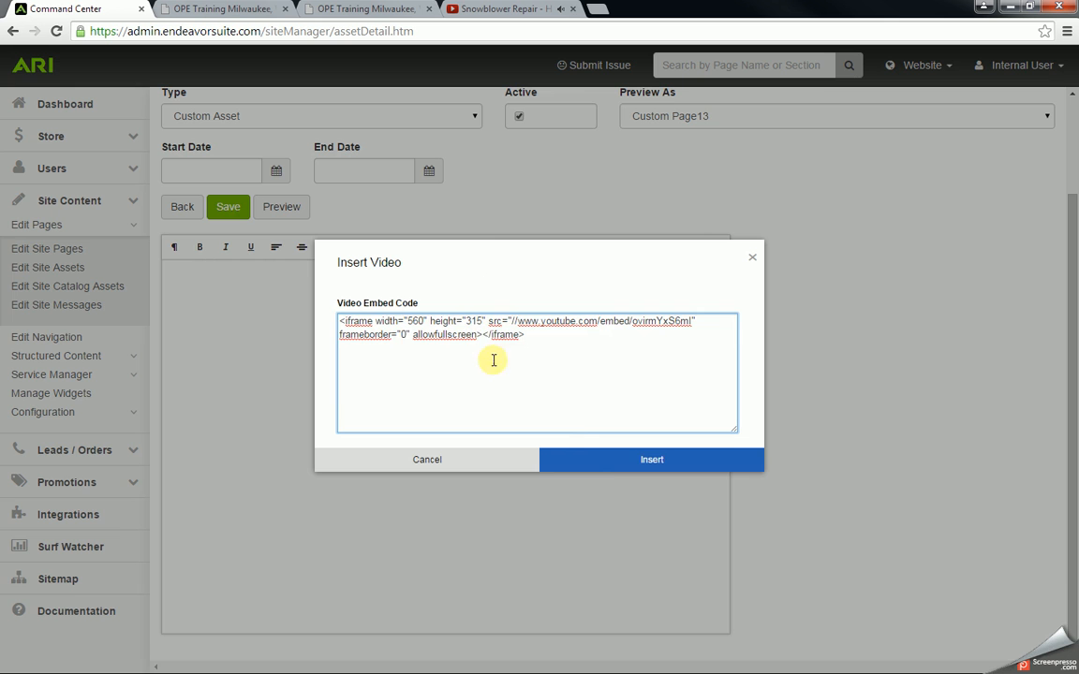
{"action": "left_click", "coordinate": [595, 468]}
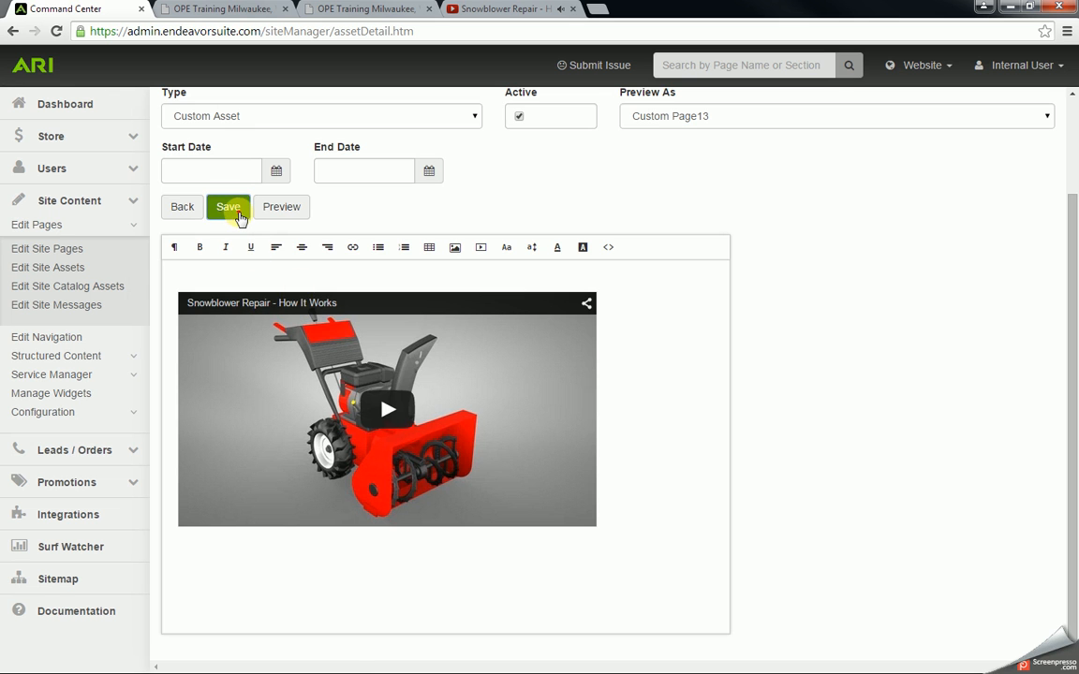
{"action": "left_click", "coordinate": [231, 208]}
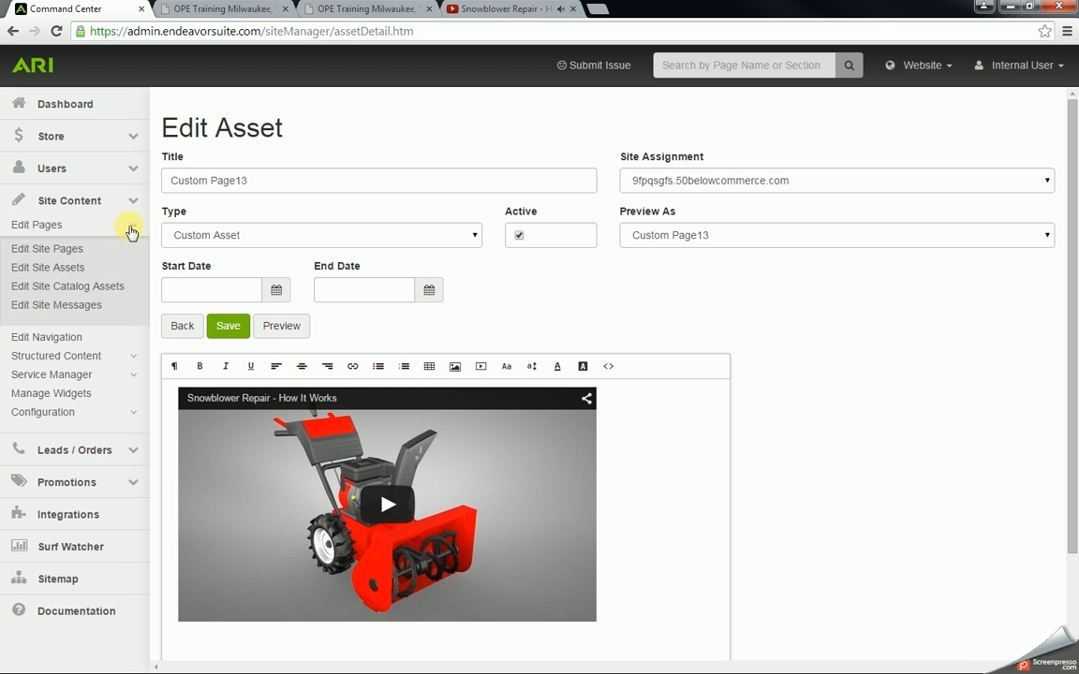
- Open the Edit Navigation page for the dealer site and review its list of navigation links
{"action": "left_click", "coordinate": [131, 231]}
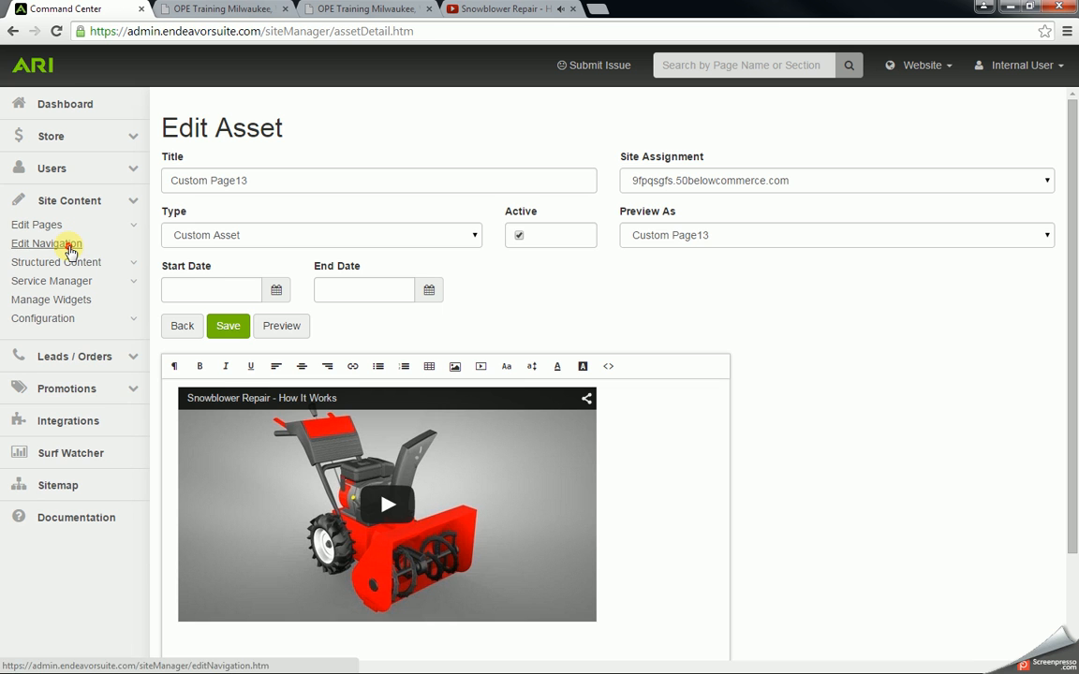
{"action": "left_click", "coordinate": [71, 251]}
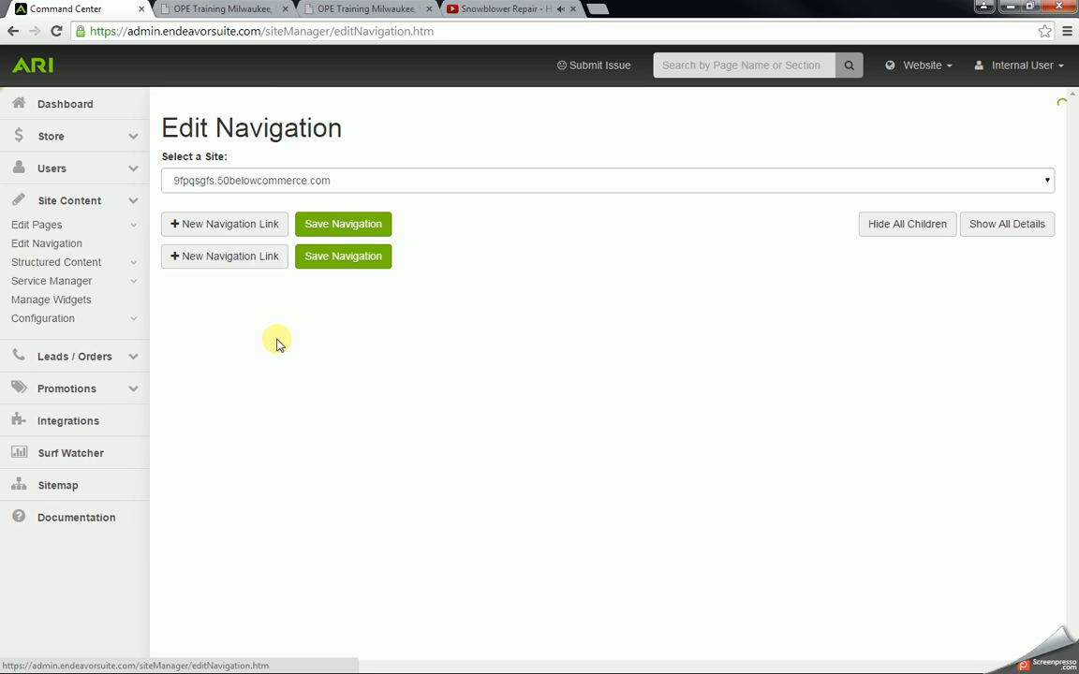
{"action": "scroll", "coordinate": [275, 338], "scroll_direction": "down", "scroll_amount": 1}
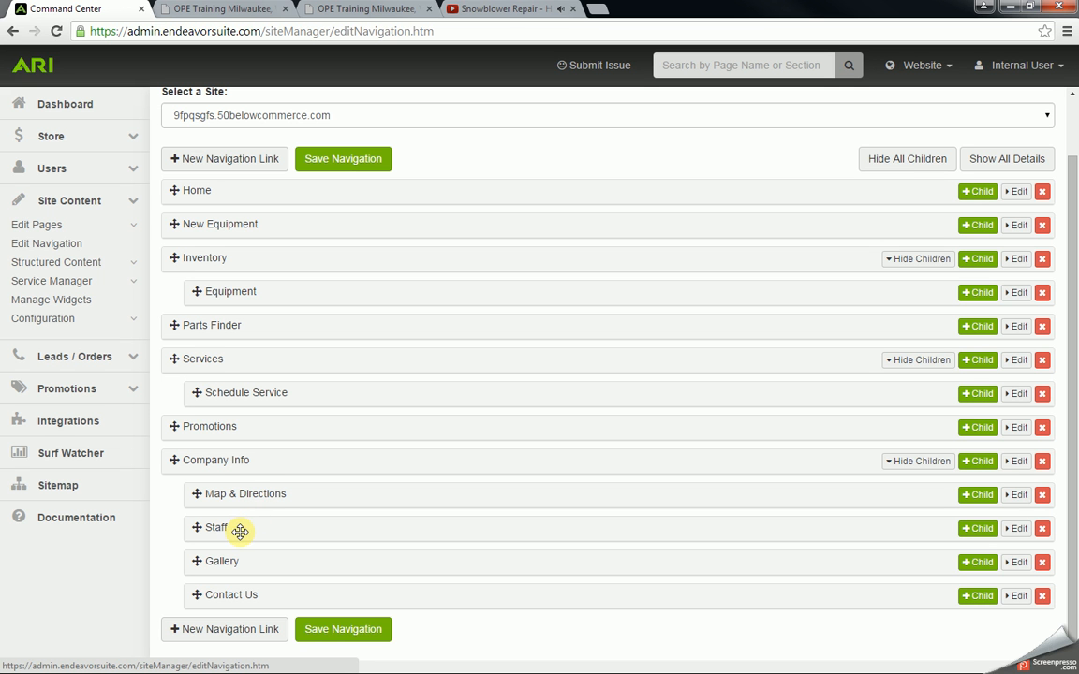
- Switch to the website preview, close the extra preview tab, and examine the main navigation menu on the live site
{"action": "left_click", "coordinate": [215, 13]}
{"action": "scroll", "coordinate": [272, 270], "scroll_direction": "up", "scroll_amount": 15}
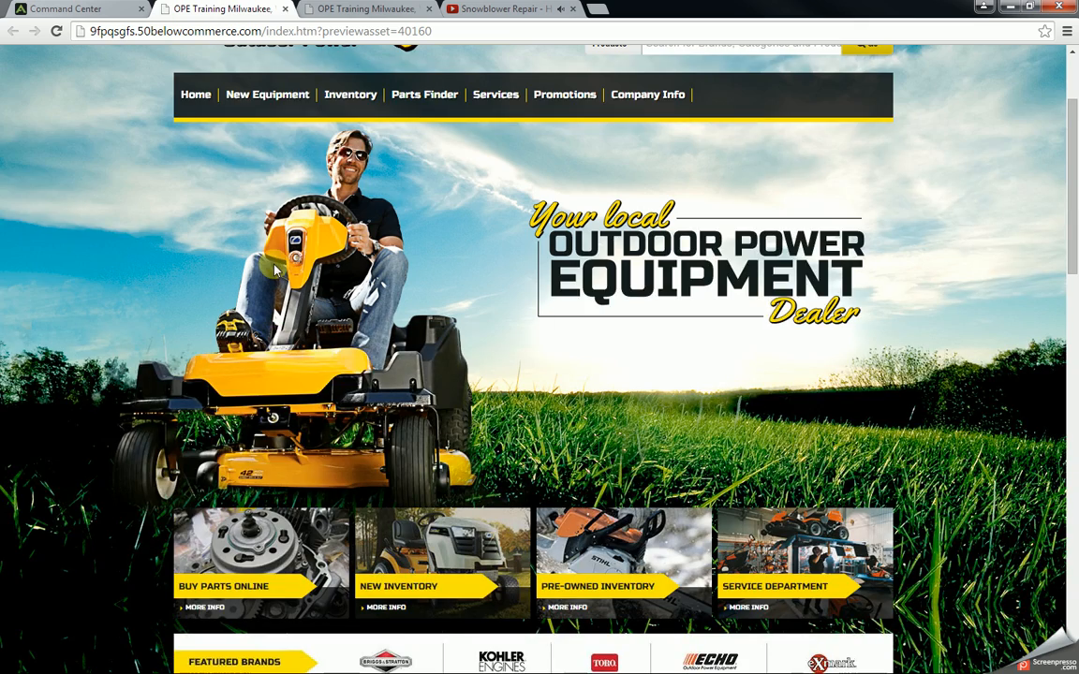
{"action": "left_click", "coordinate": [284, 8]}
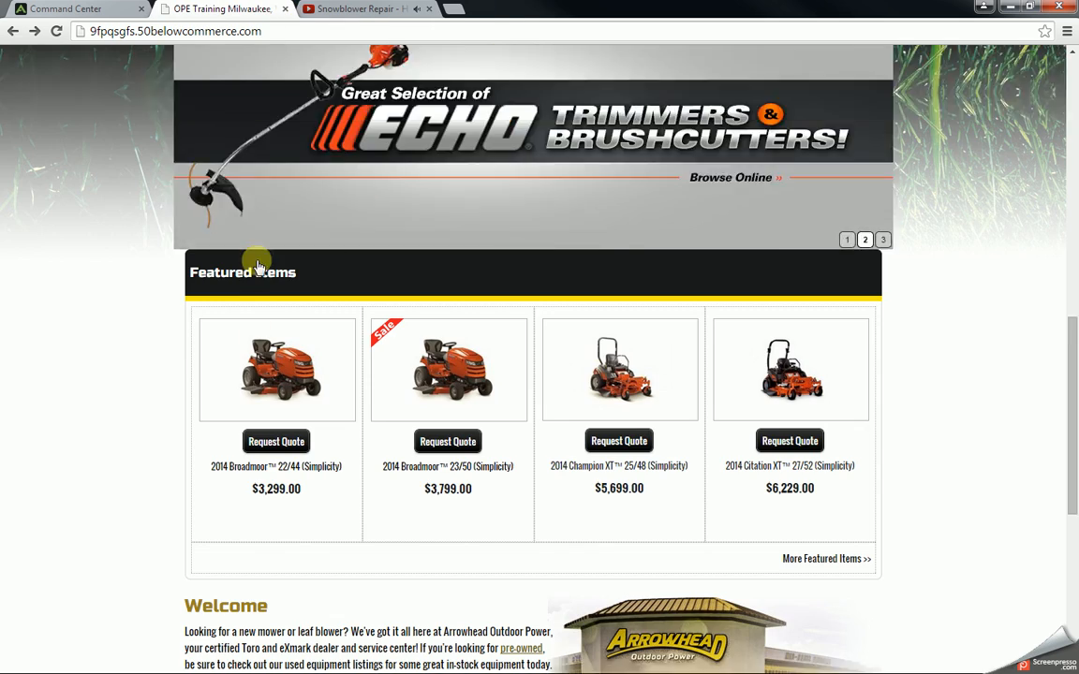
{"action": "scroll", "coordinate": [253, 265], "scroll_direction": "up", "scroll_amount": 10}
{"action": "mouse_move", "coordinate": [511, 178]}
{"action": "mouse_move", "coordinate": [655, 168]}
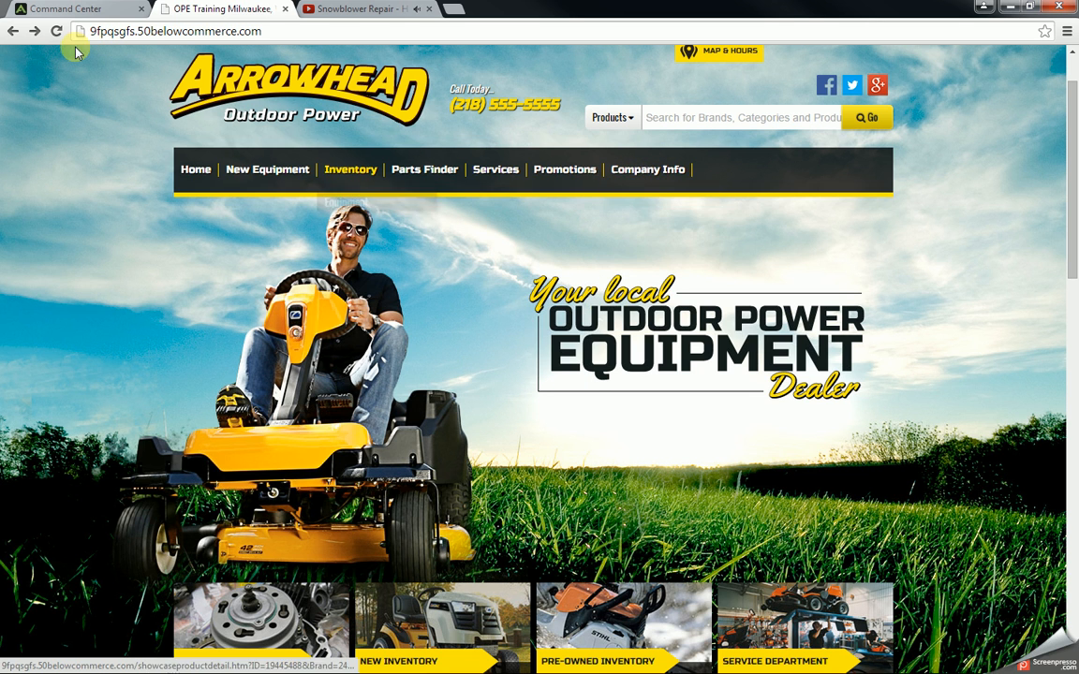
- Return to the Command Center, hide all child links, move Company Info above Promotions, and save the navigation
{"action": "left_click", "coordinate": [65, 9]}
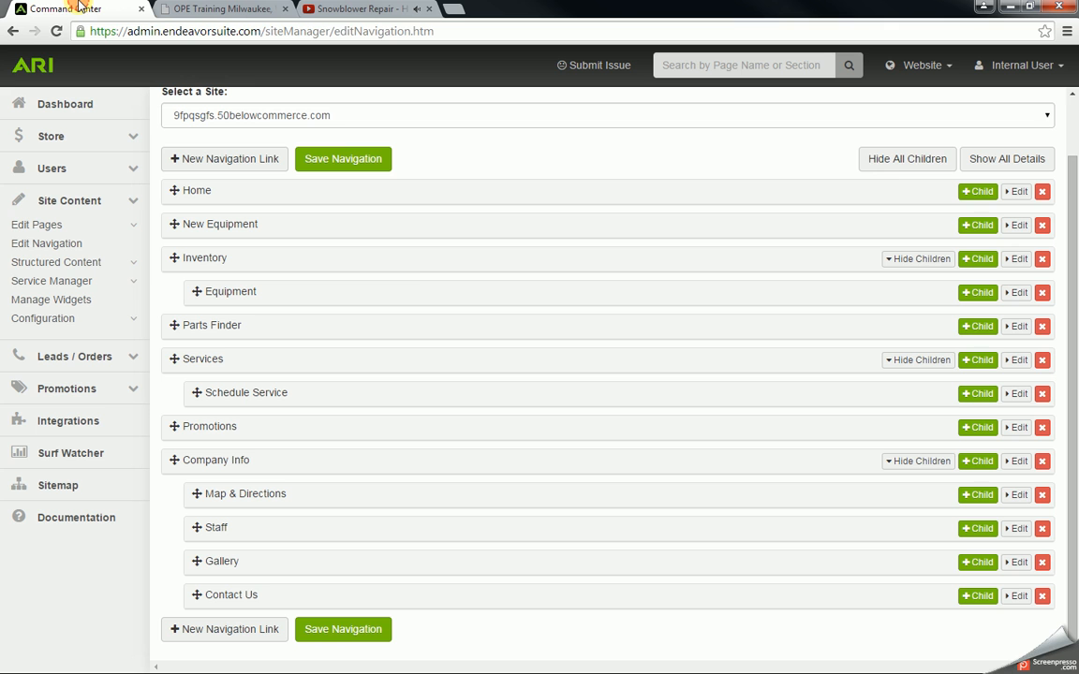
{"action": "left_click", "coordinate": [902, 165]}
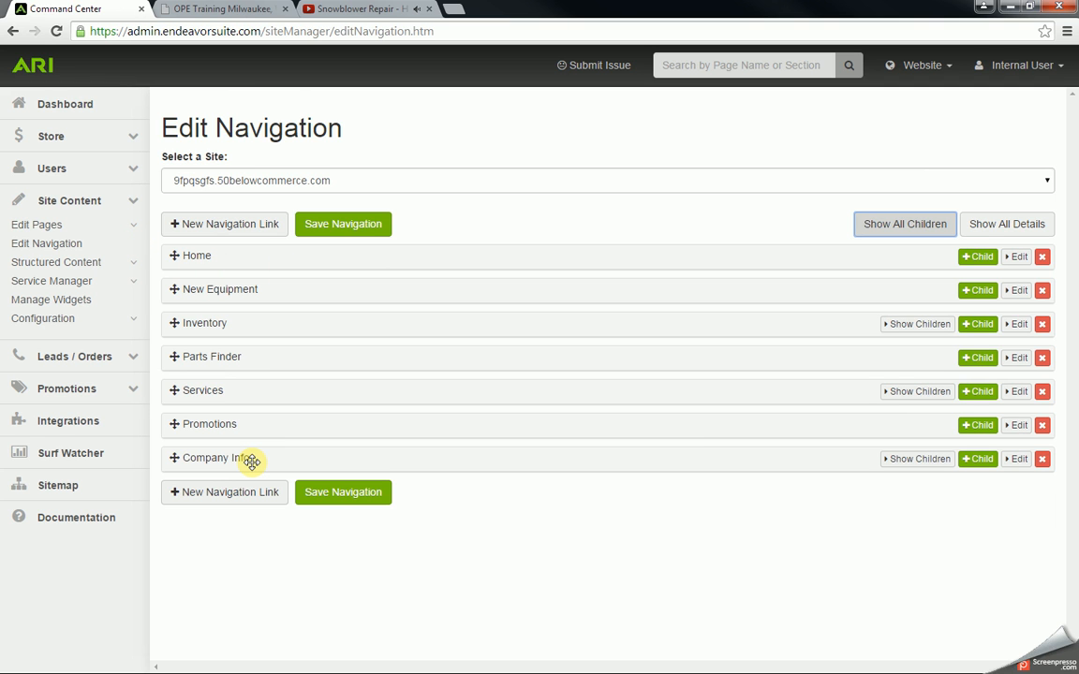
{"action": "left_click_drag", "start_coordinate": [224, 457], "coordinate": [234, 417]}
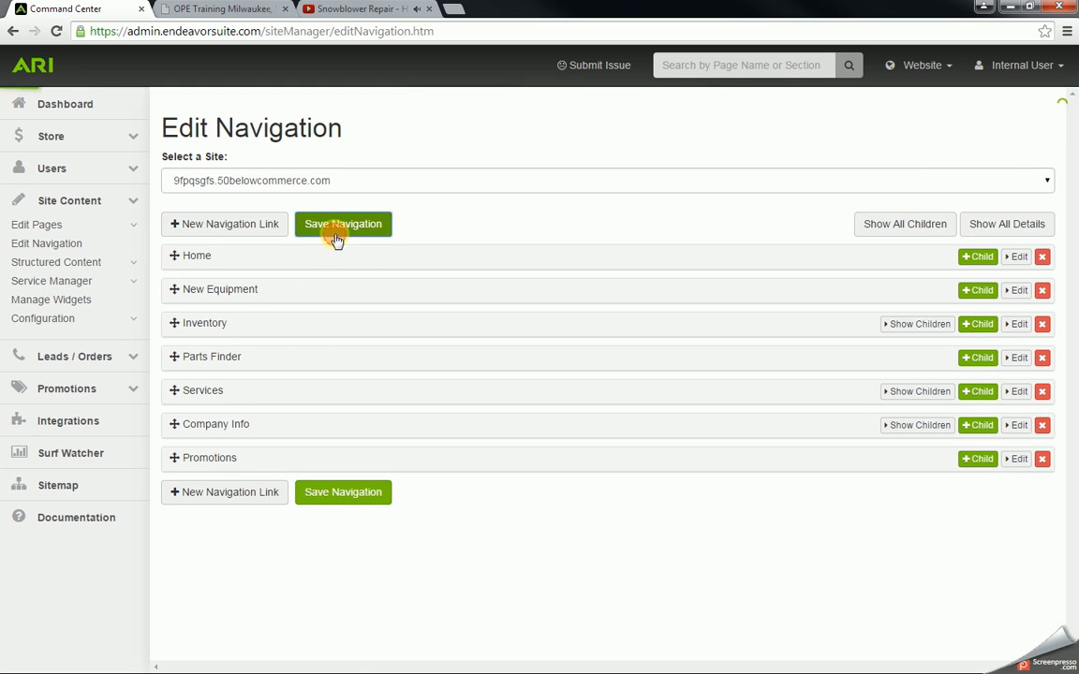
{"action": "left_click", "coordinate": [334, 229]}
- Publish the website changes and reload the live site to check the new order of the menu
{"action": "left_click", "coordinate": [932, 64]}
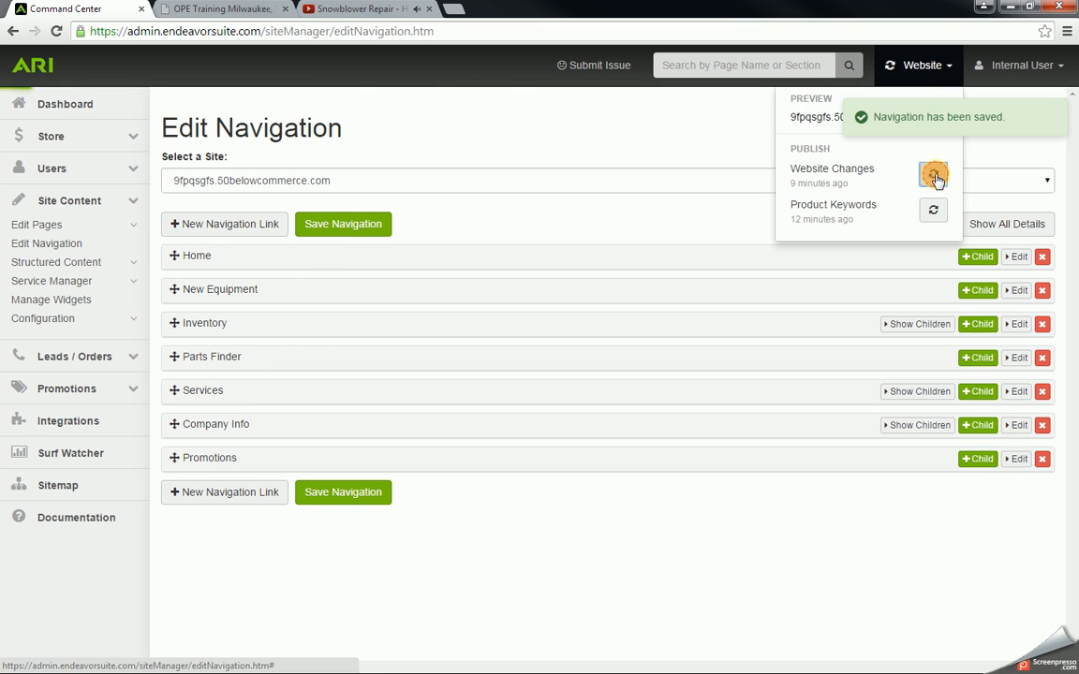
{"action": "left_click", "coordinate": [934, 176]}
{"action": "left_click", "coordinate": [215, 9]}
{"action": "left_click", "coordinate": [54, 30]}
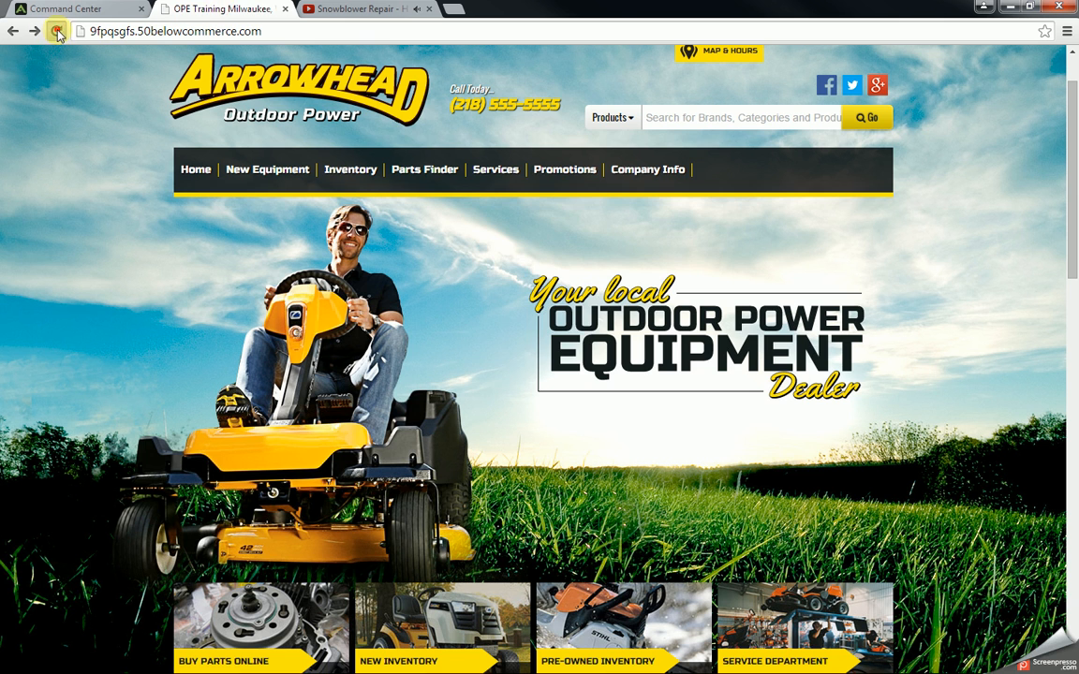
{"action": "mouse_move", "coordinate": [618, 172]}
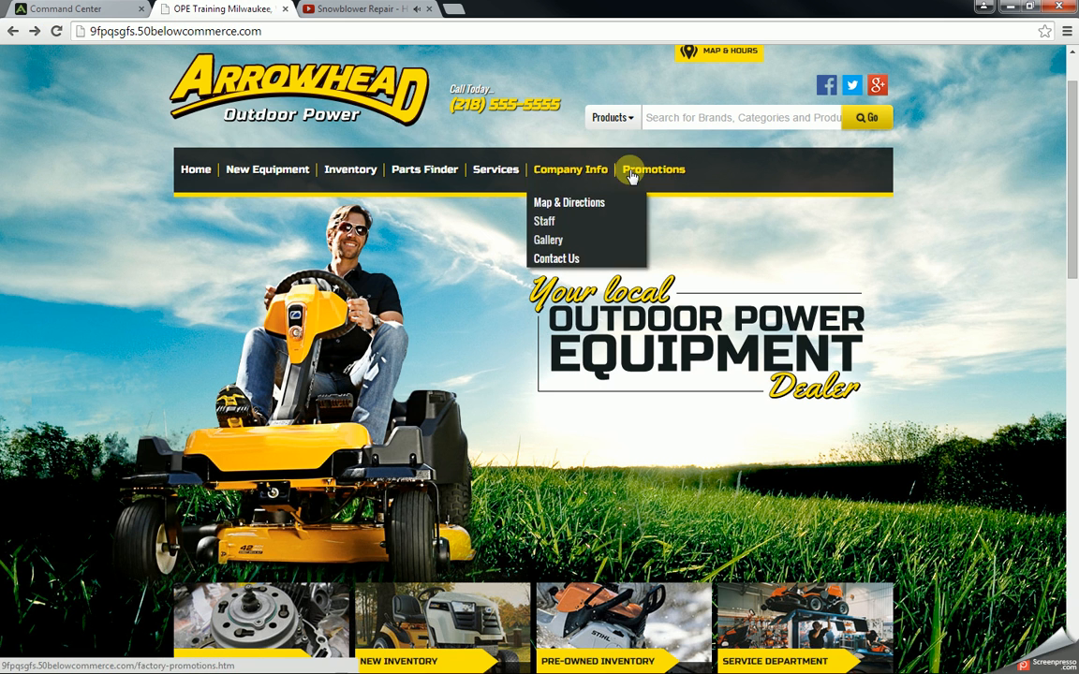
- Return to the Command Center, add a navigation link to the Videos (videos.htm) site page, and save the navigation
{"action": "left_click", "coordinate": [70, 8]}
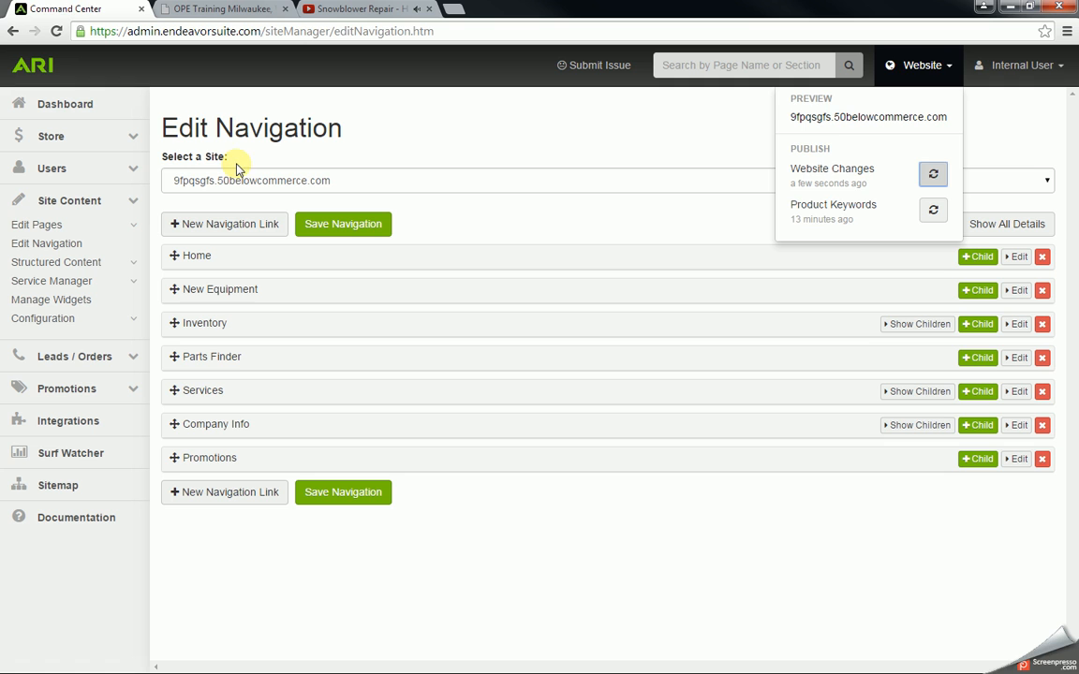
{"action": "left_click", "coordinate": [422, 132]}
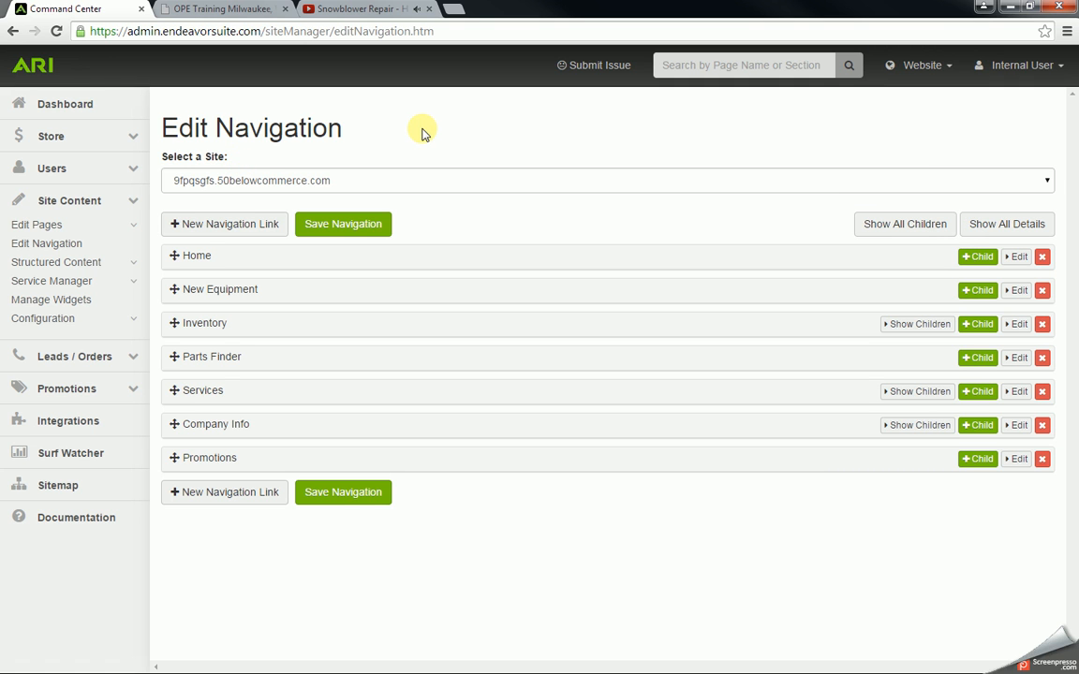
{"action": "left_click", "coordinate": [240, 231]}
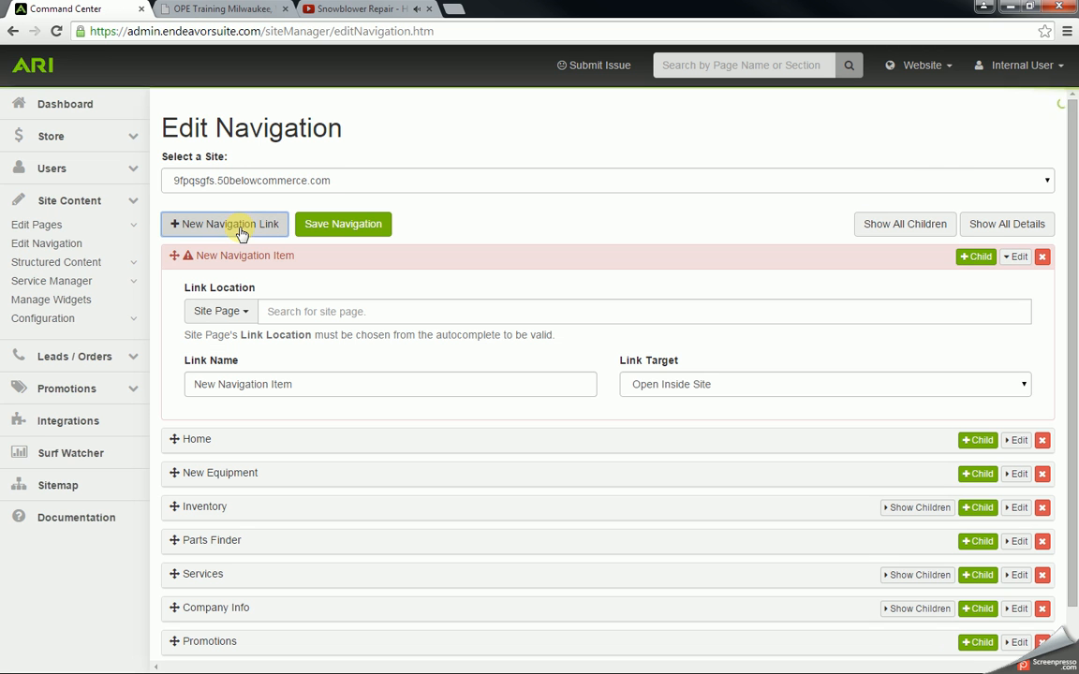
{"action": "left_click", "coordinate": [285, 310]}
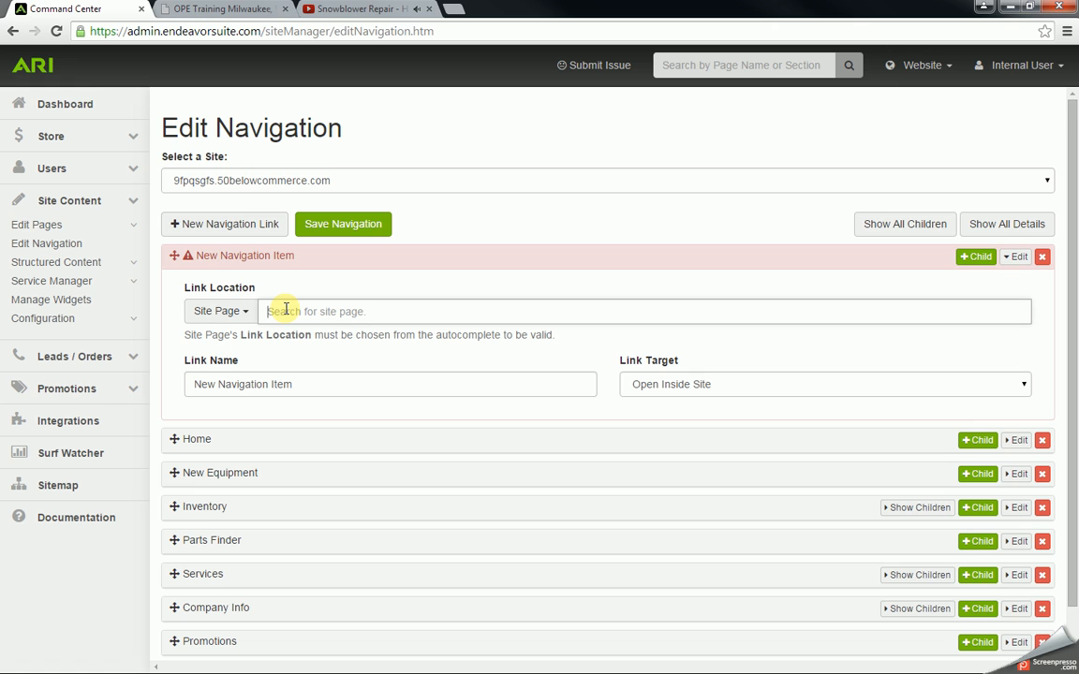
{"action": "type", "text": "videos"}
{"action": "key", "text": "BackSpace"}
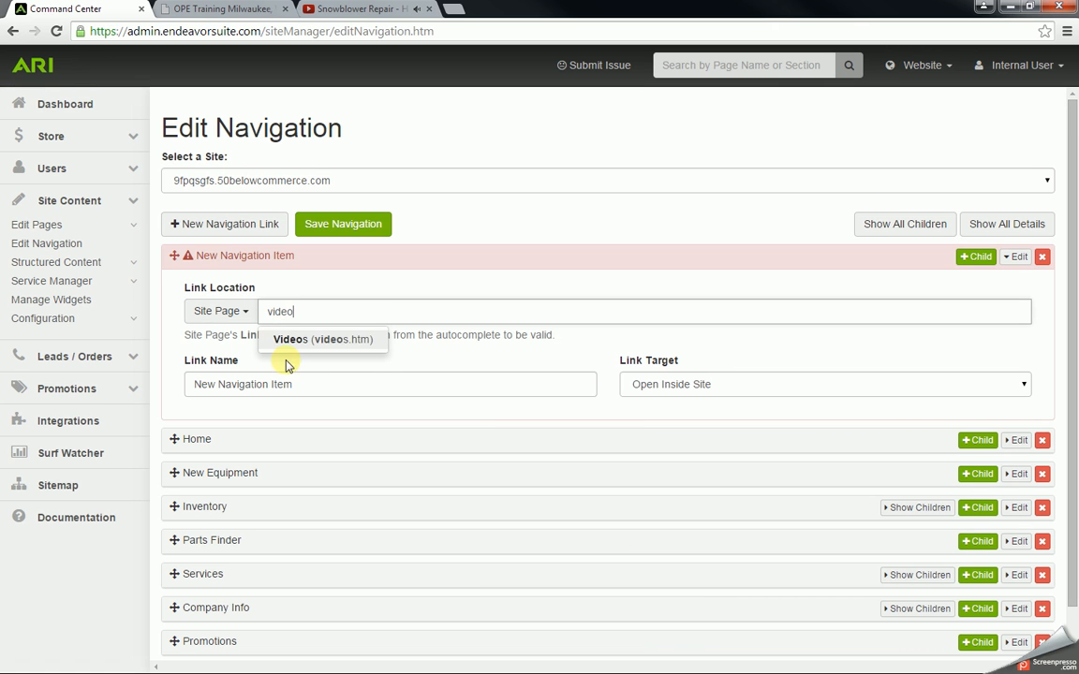
{"action": "left_click", "coordinate": [300, 343]}
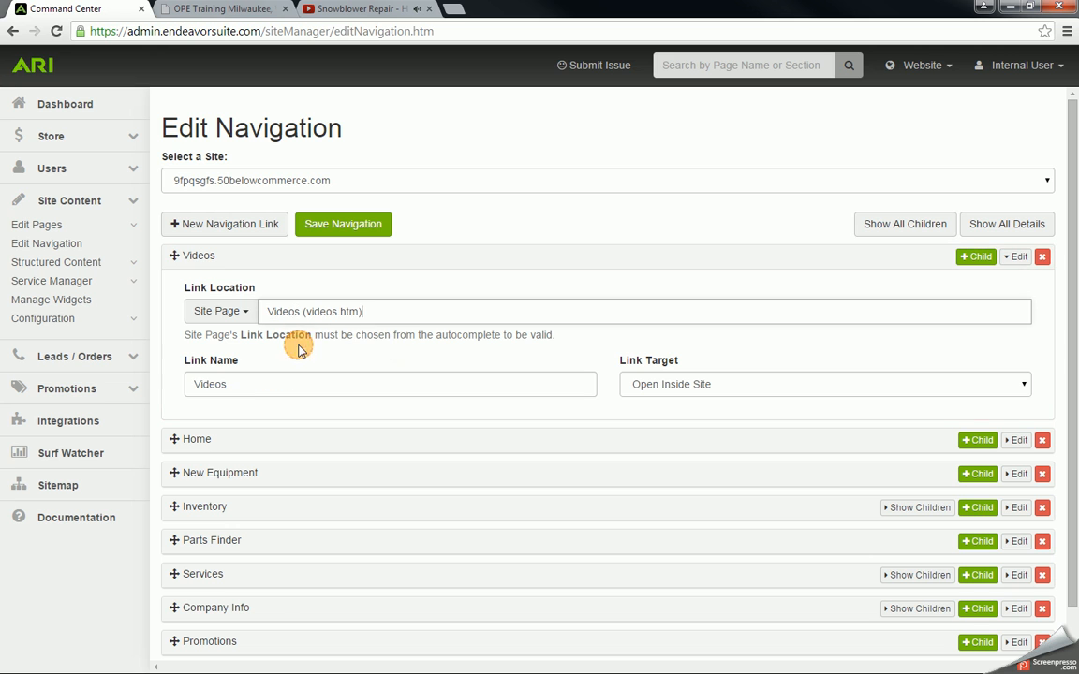
{"action": "left_click", "coordinate": [228, 385]}
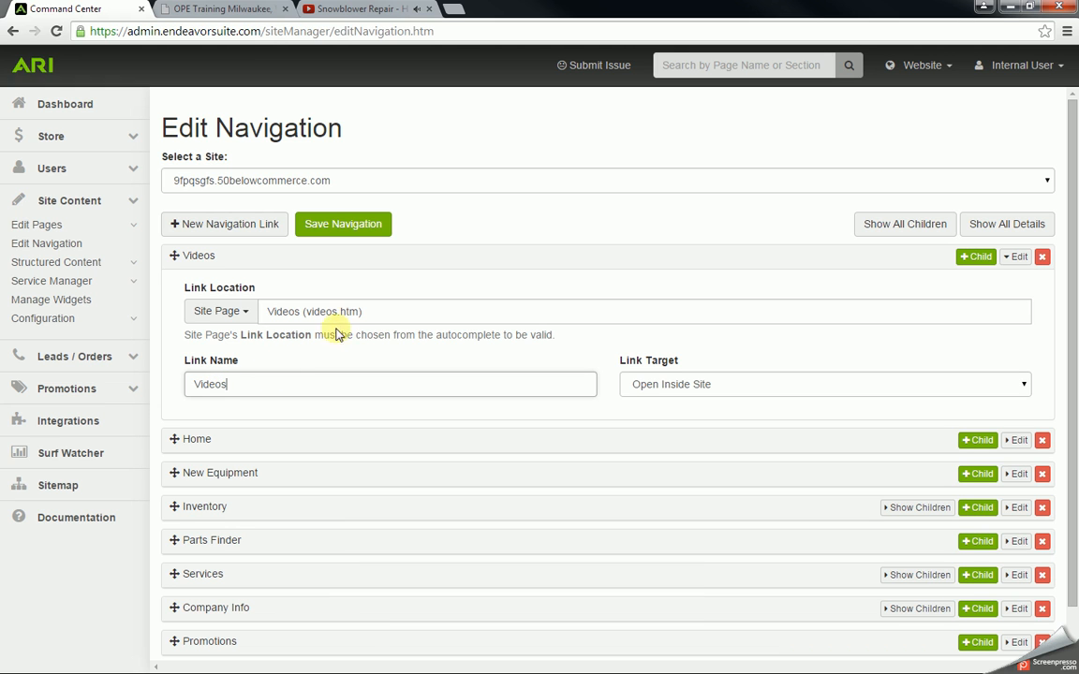
{"action": "left_click", "coordinate": [358, 231]}
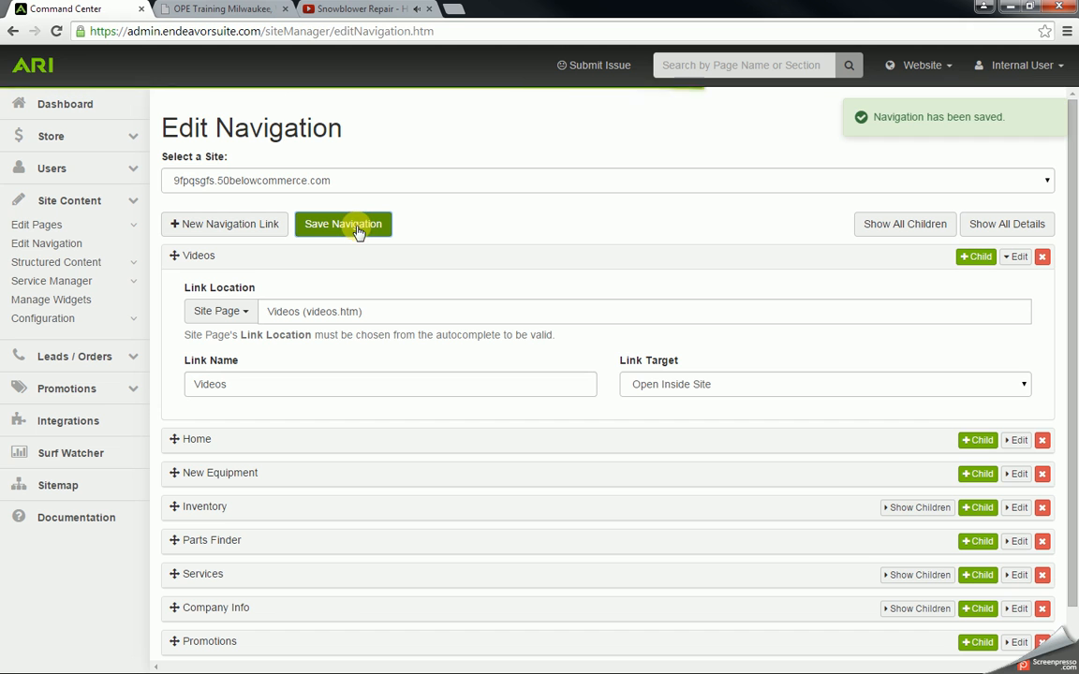
- Collapse the Videos link's details, move it between Company Info and Promotions, and save the navigation
{"action": "left_click", "coordinate": [1015, 264]}
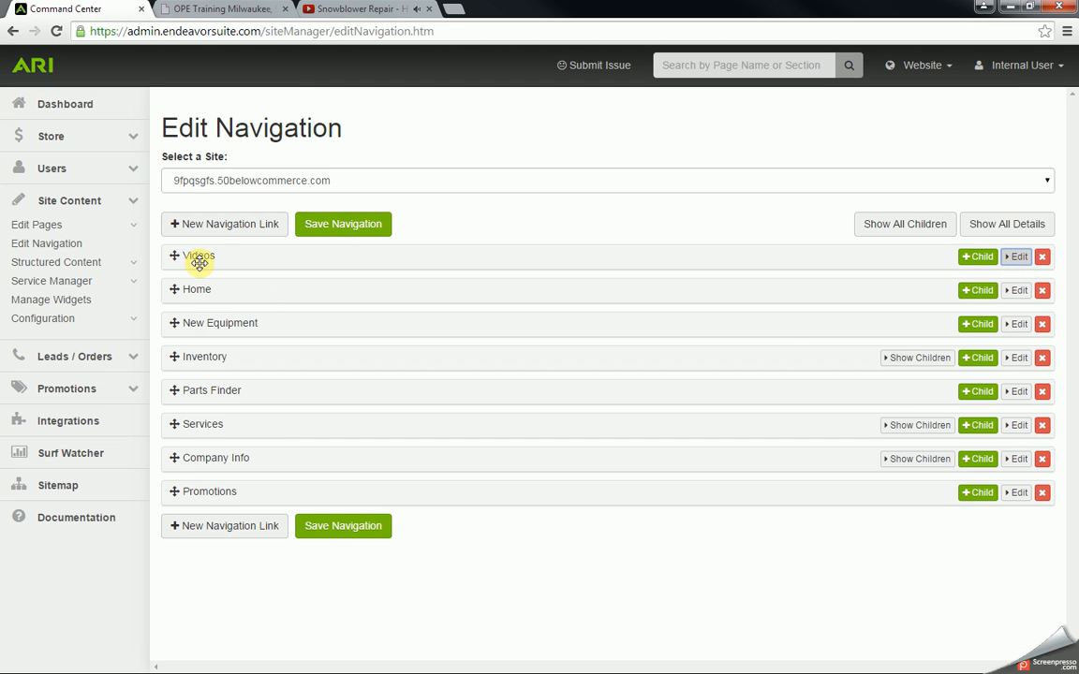
{"action": "left_click_drag", "start_coordinate": [208, 253], "coordinate": [201, 459]}
{"action": "left_click", "coordinate": [358, 224]}
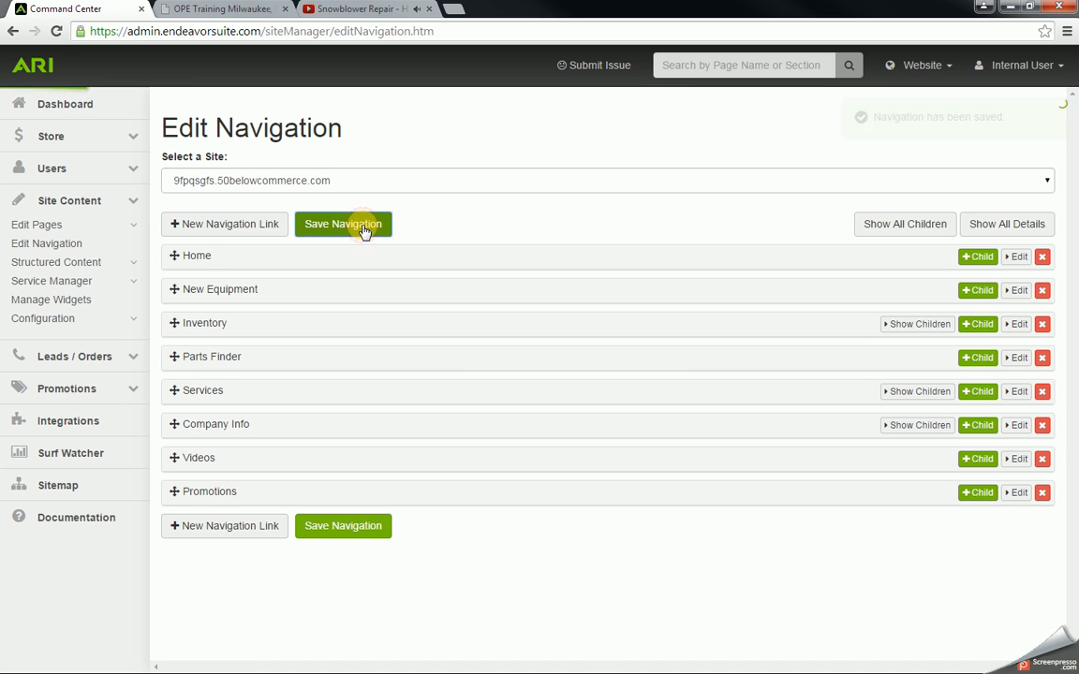
- Publish the website changes and reload the live site to check for the Videos link in the menu
{"action": "left_click", "coordinate": [925, 65]}
{"action": "left_click", "coordinate": [934, 174]}
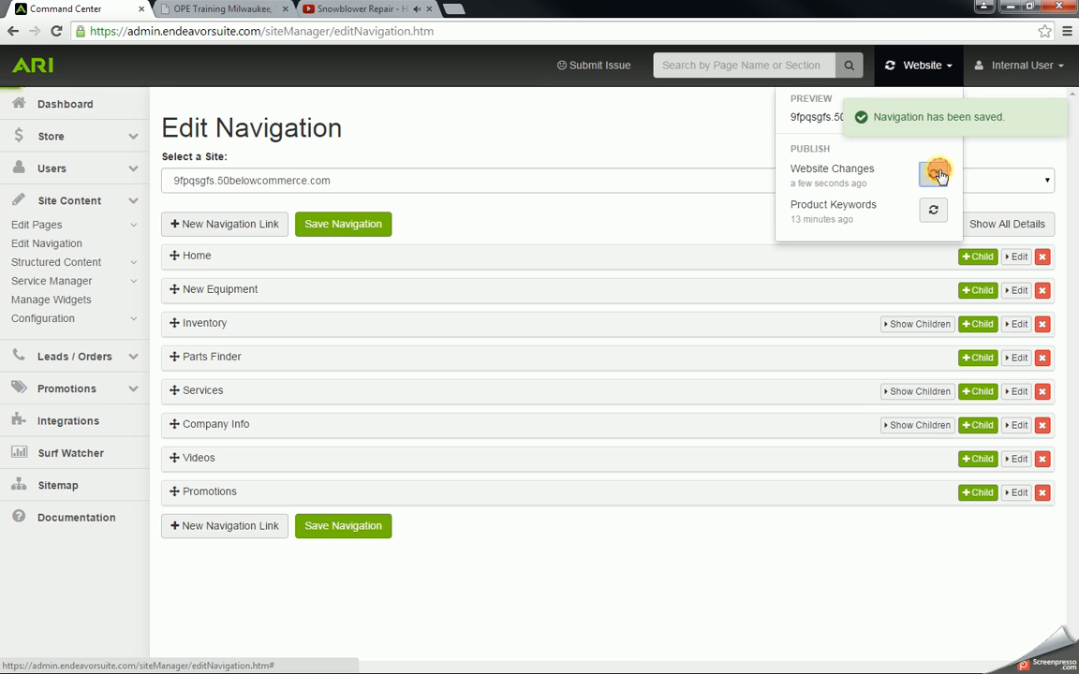
{"action": "left_click", "coordinate": [215, 9]}
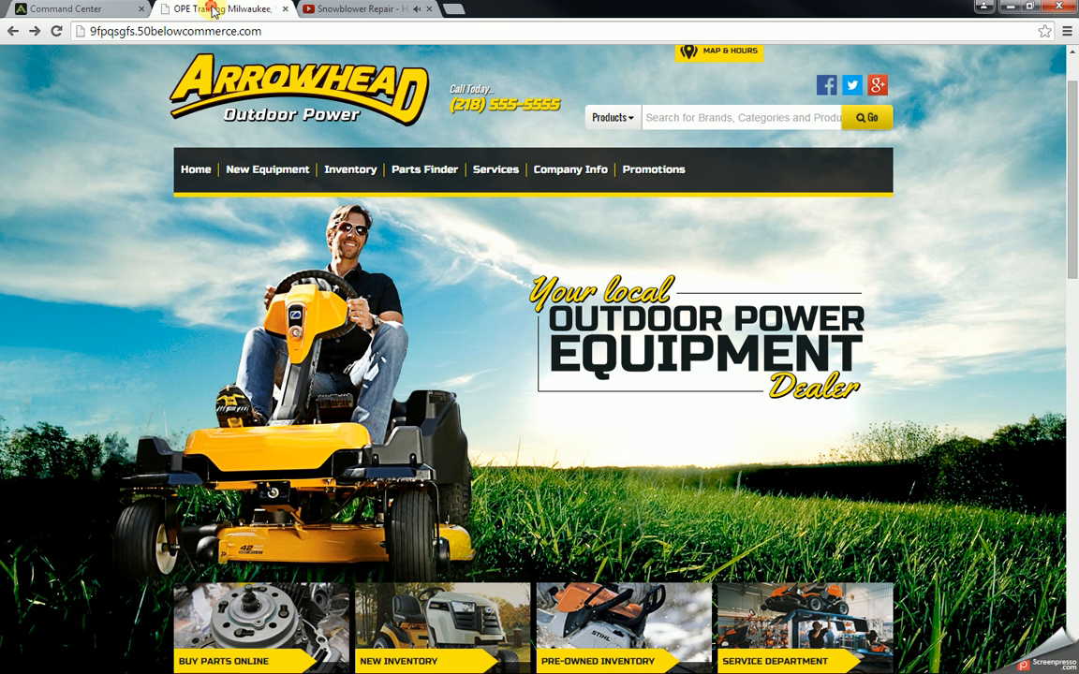
{"action": "left_click", "coordinate": [56, 31]}
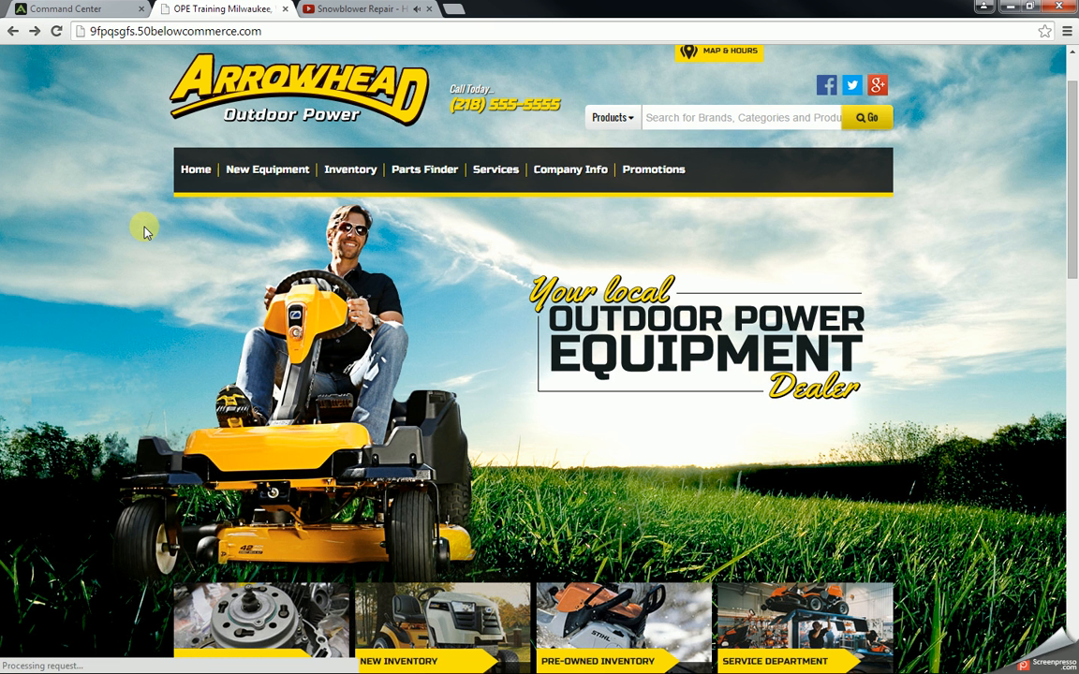
{"action": "mouse_move", "coordinate": [576, 183]}
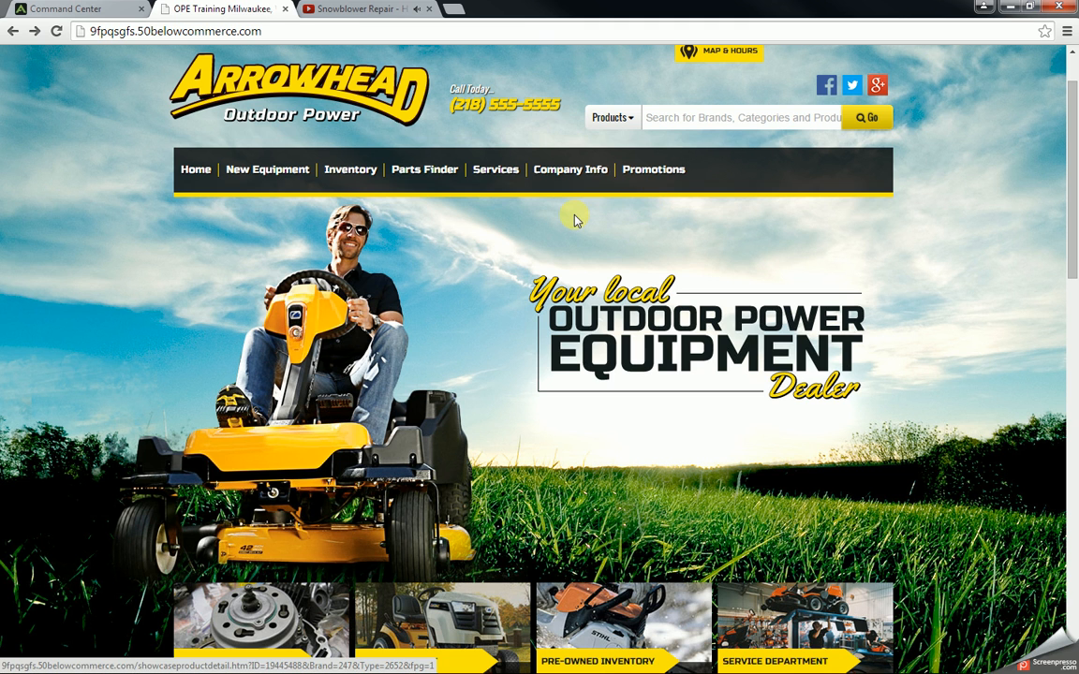
- Save and republish the navigation again from the Command Center, and reload the live site to recheck its menu
{"action": "left_click", "coordinate": [94, 9]}
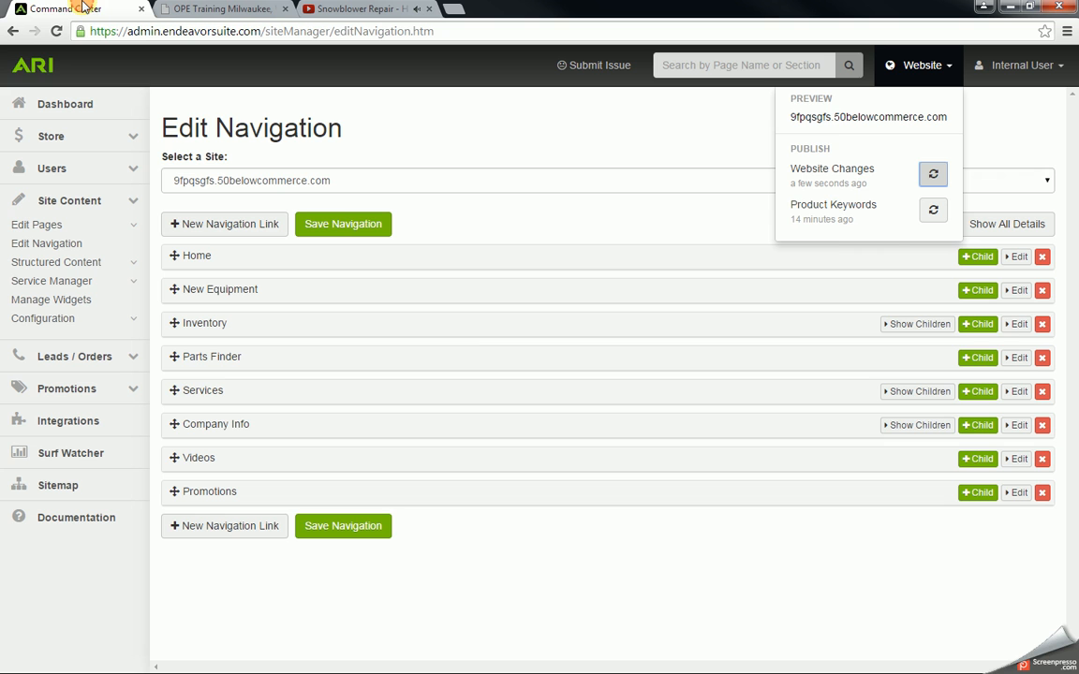
{"action": "left_click", "coordinate": [498, 223]}
{"action": "left_click", "coordinate": [348, 527]}
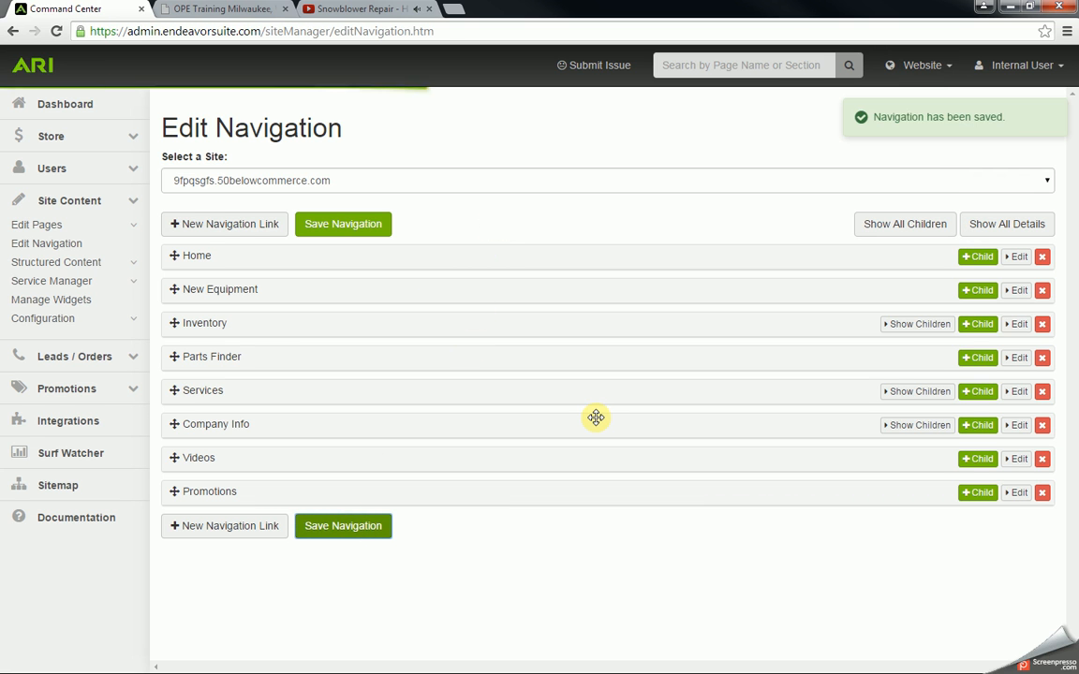
{"action": "left_click", "coordinate": [944, 66]}
{"action": "left_click", "coordinate": [937, 174]}
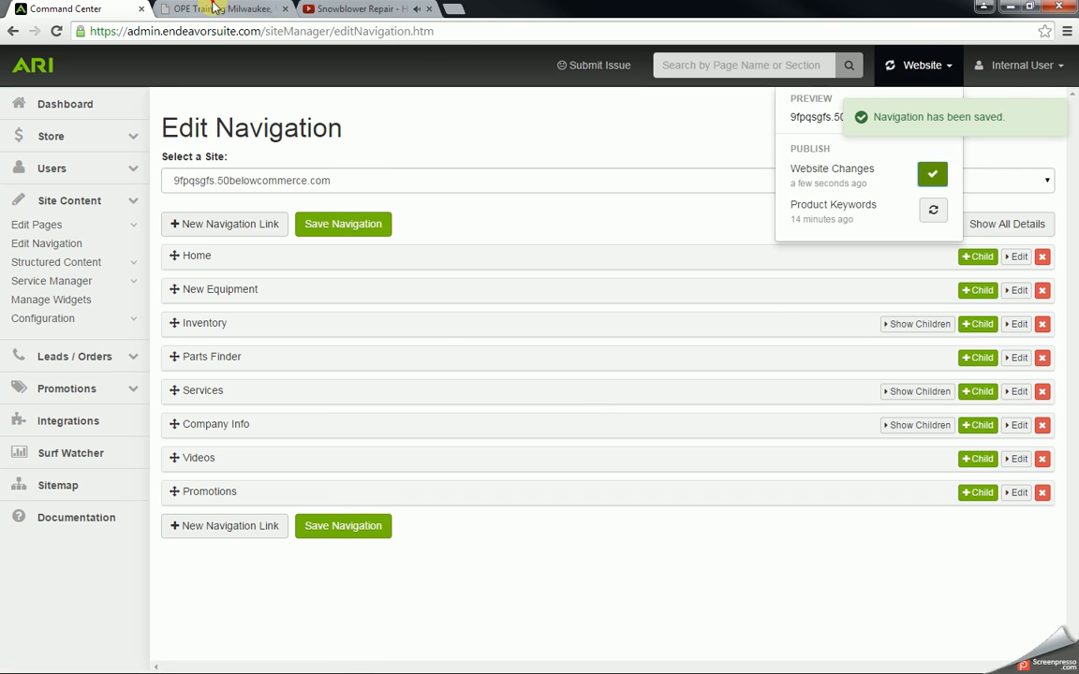
{"action": "left_click", "coordinate": [214, 8]}
{"action": "left_click", "coordinate": [56, 31]}
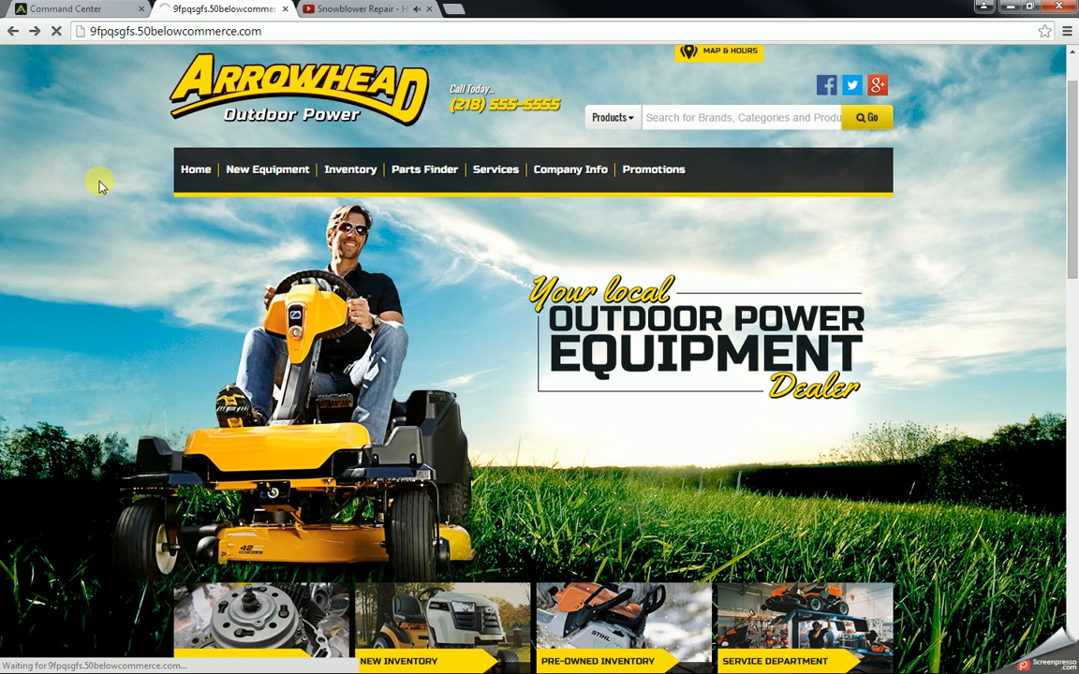
{"action": "mouse_move", "coordinate": [539, 192]}
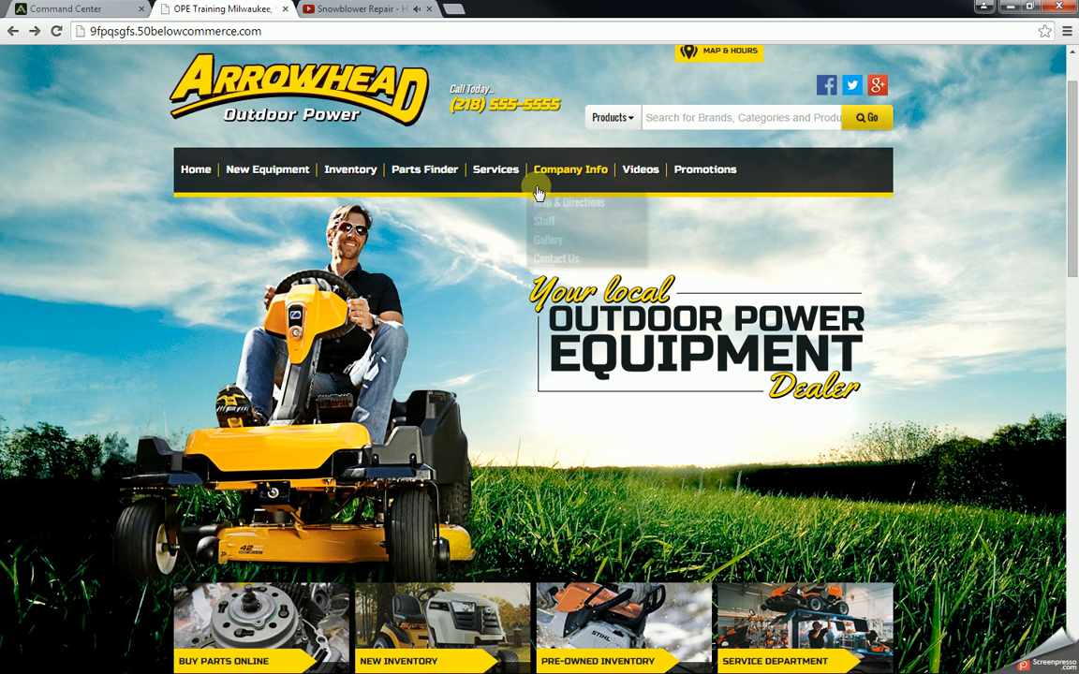
- Open the Videos page on the live site, play the embedded snowblower video, and close the YouTube tab
{"action": "left_click", "coordinate": [642, 172]}
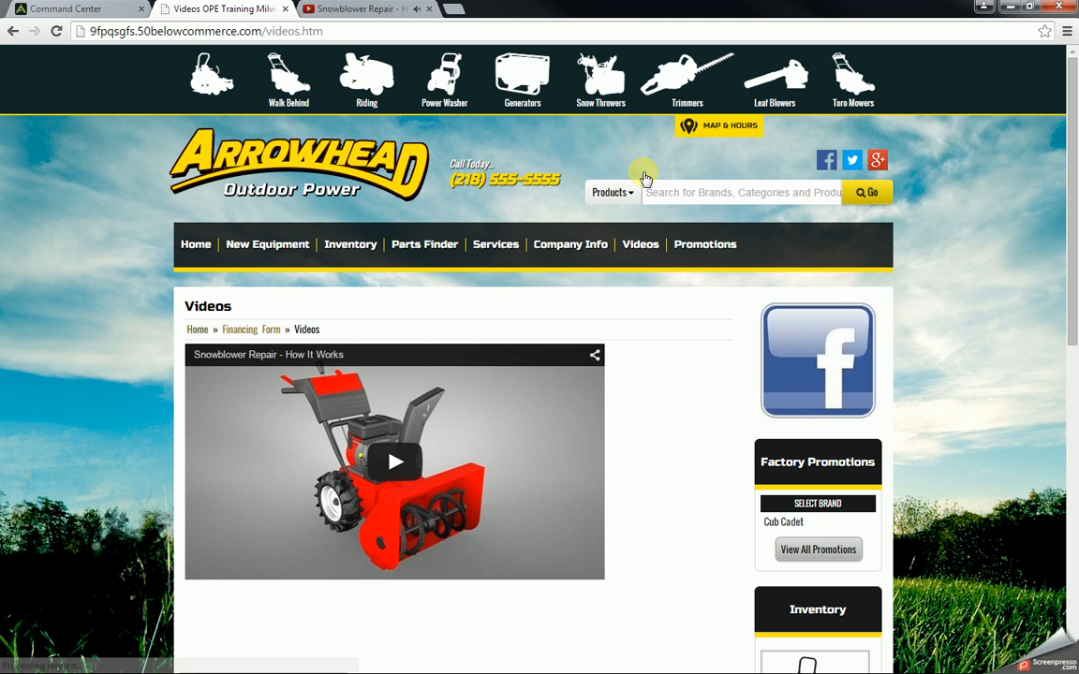
{"action": "scroll", "coordinate": [600, 234], "scroll_direction": "down", "scroll_amount": 3}
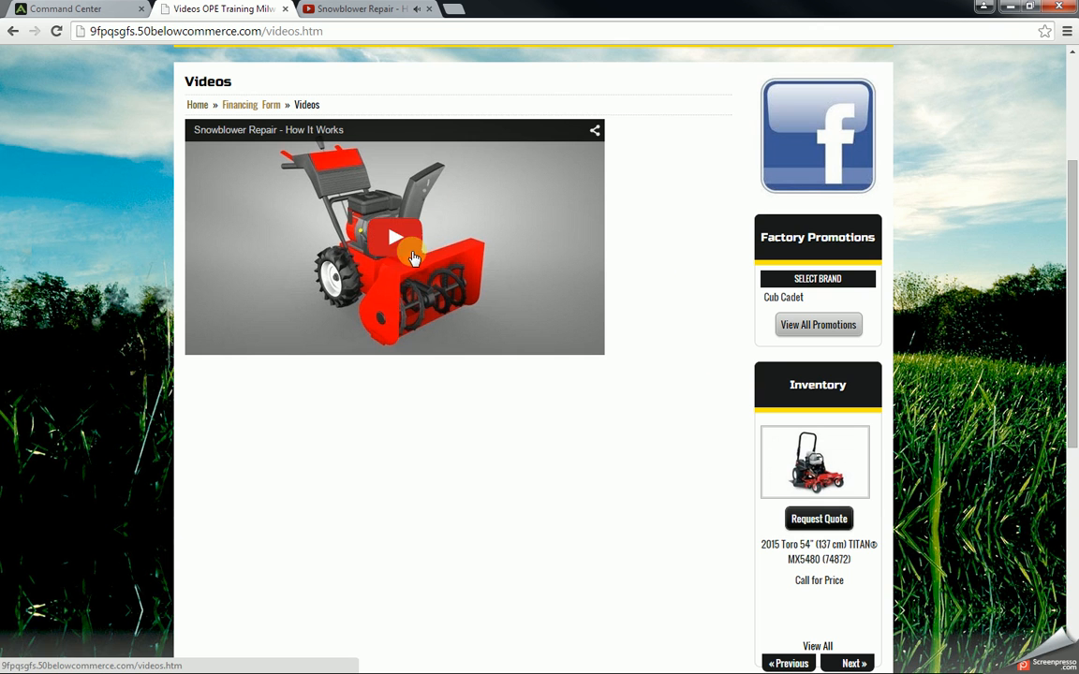
{"action": "left_click", "coordinate": [413, 257]}
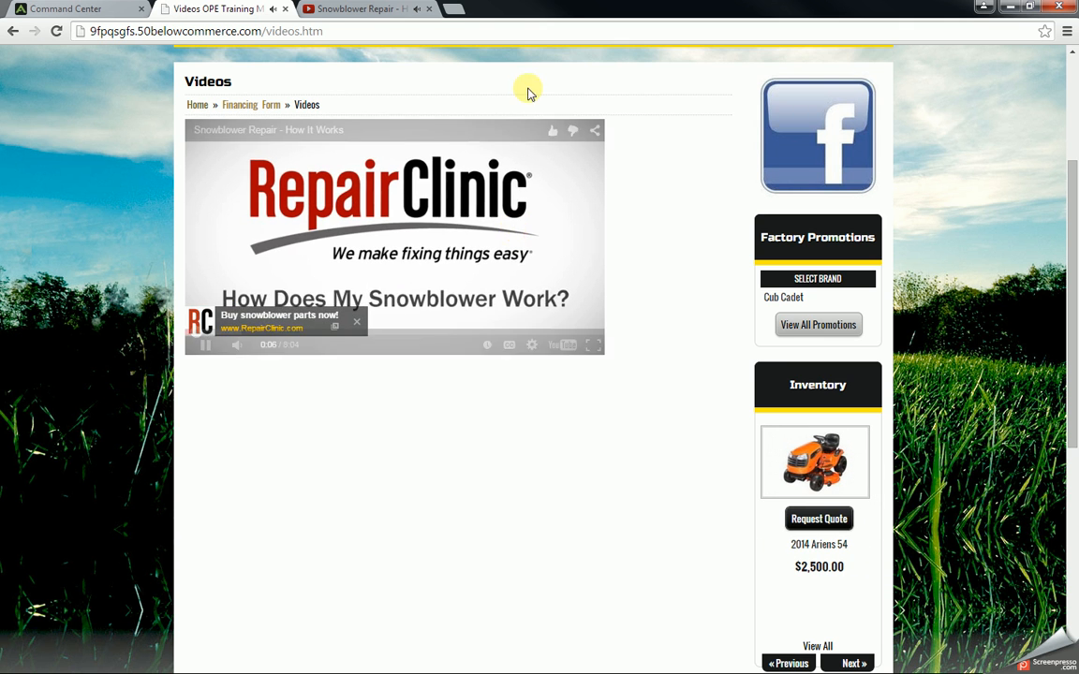
{"action": "left_click", "coordinate": [430, 9]}
{"action": "scroll", "coordinate": [375, 169], "scroll_direction": "up", "scroll_amount": 3}
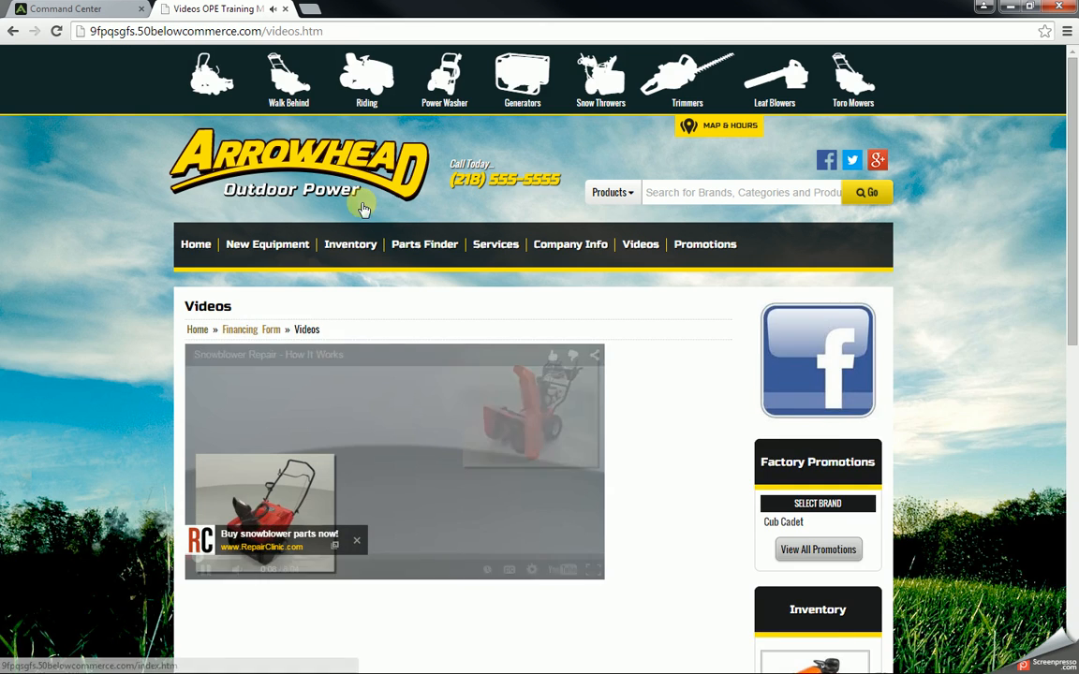
- Return the live site to its home page and delete the top-level Videos link from the Command Center navigation
{"action": "left_click", "coordinate": [196, 245]}
{"action": "left_click", "coordinate": [73, 8]}
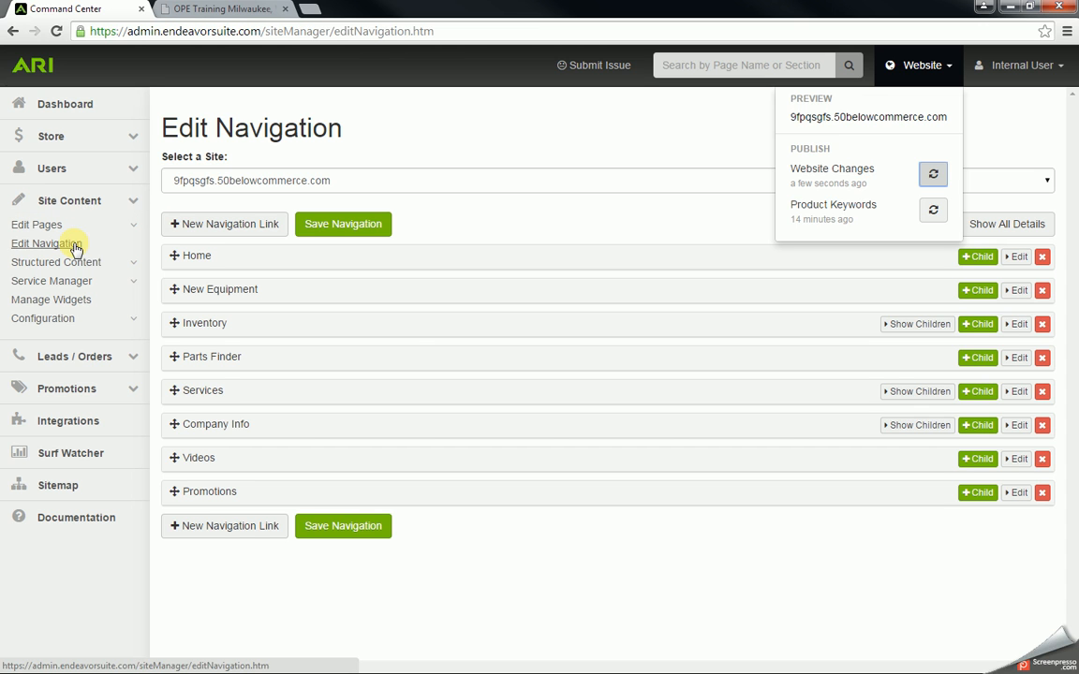
{"action": "left_click", "coordinate": [487, 218]}
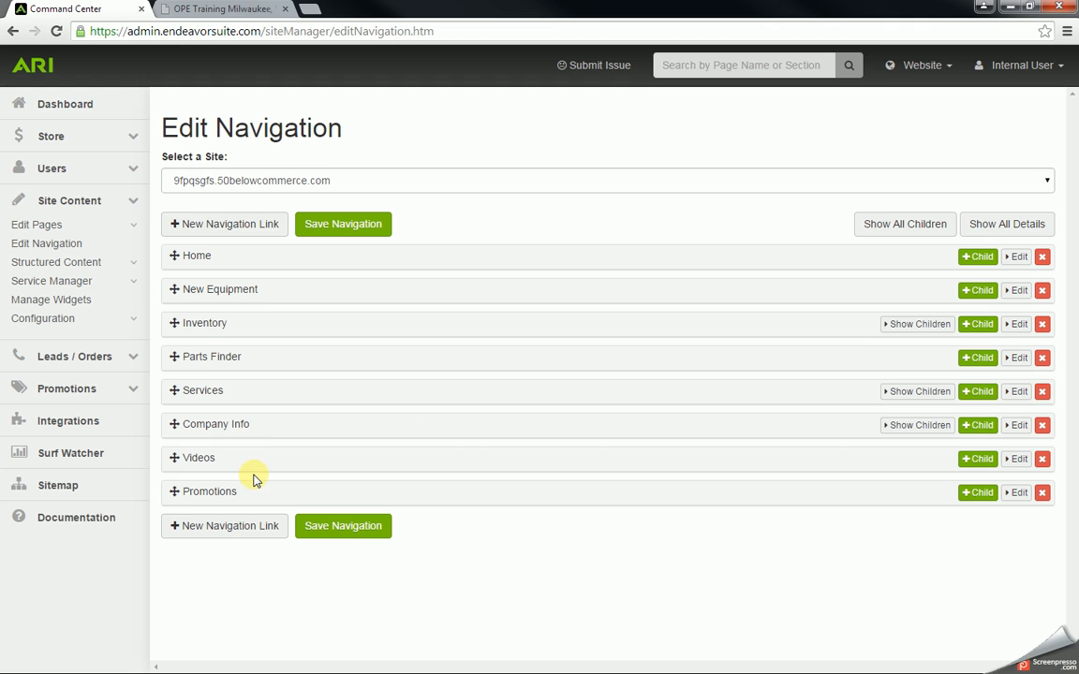
{"action": "left_click", "coordinate": [1043, 459]}
{"action": "left_click", "coordinate": [719, 194]}
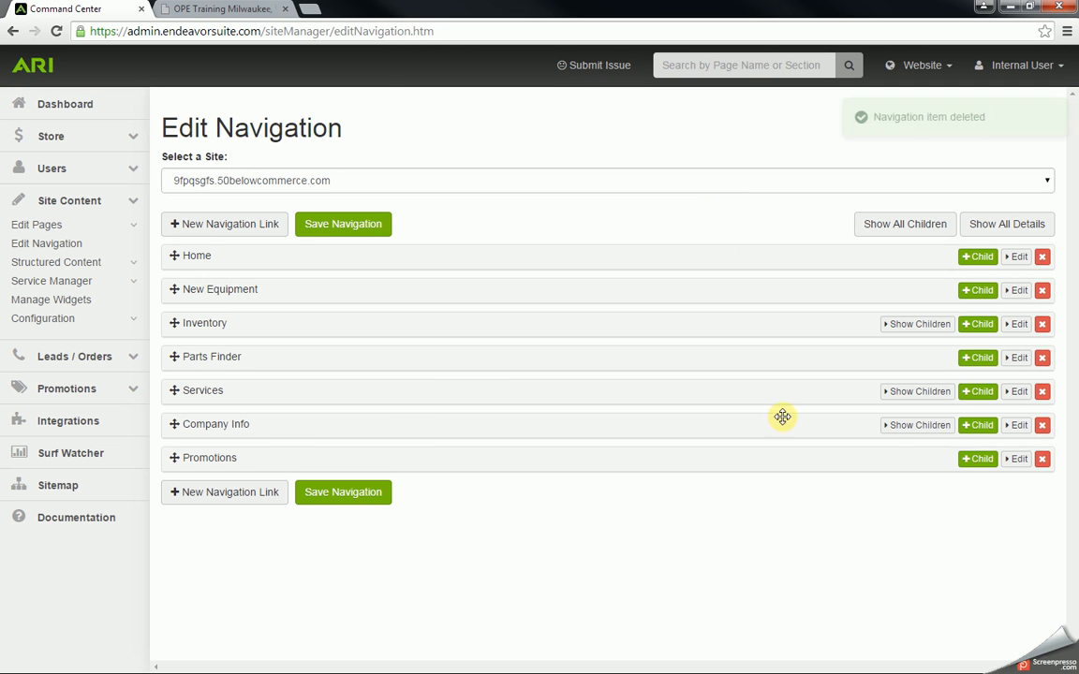
- Add a child link under Company Info that points to the site page Videos (videos.htm), and save the navigation
{"action": "left_click", "coordinate": [977, 433]}
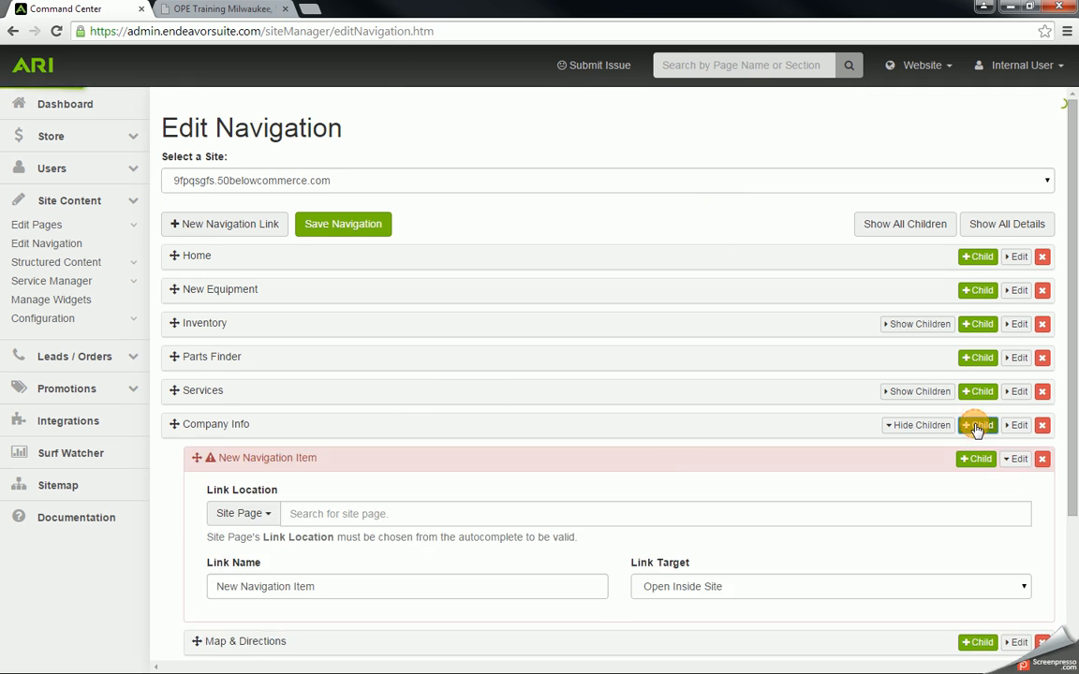
{"action": "left_click", "coordinate": [324, 514]}
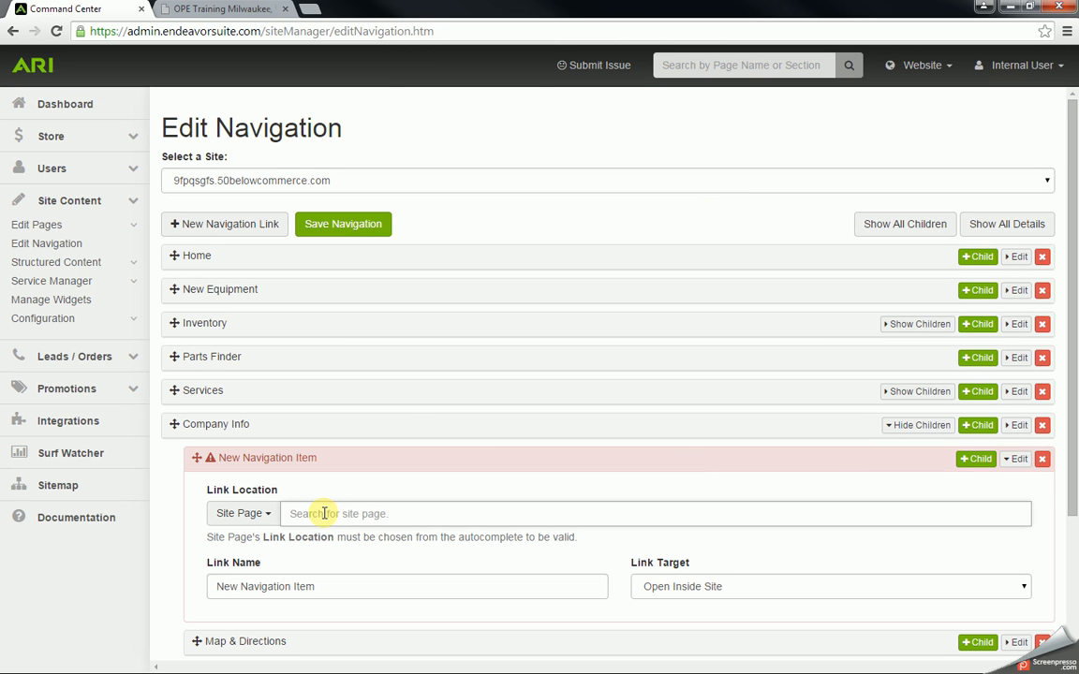
{"action": "type", "text": "video"}
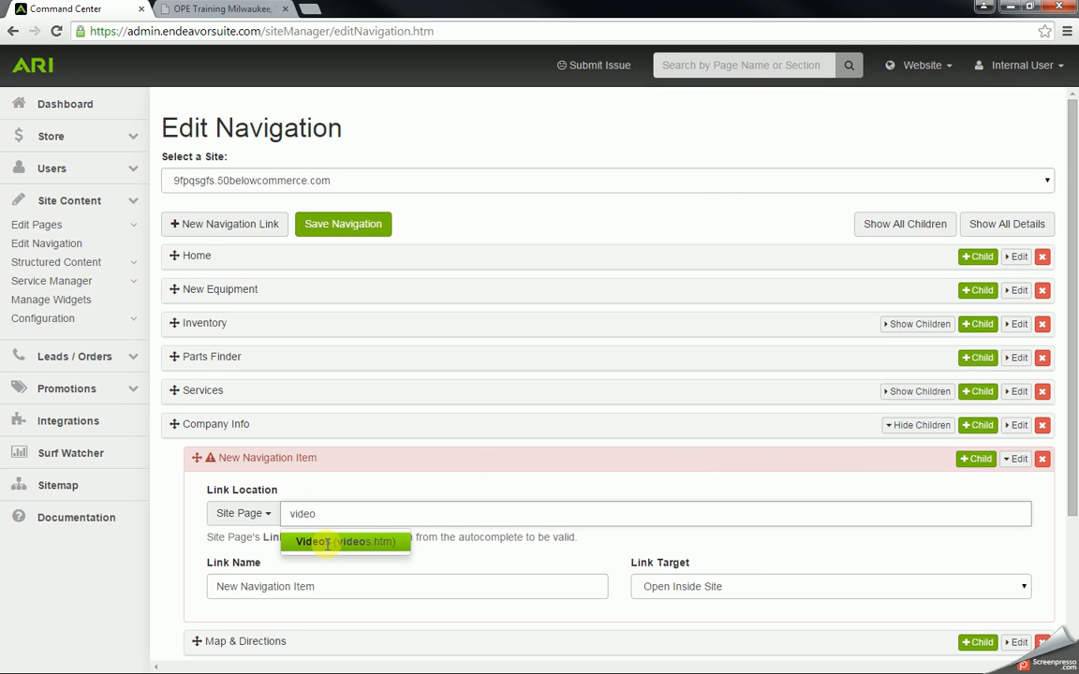
{"action": "left_click", "coordinate": [327, 543]}
{"action": "left_click", "coordinate": [339, 232]}
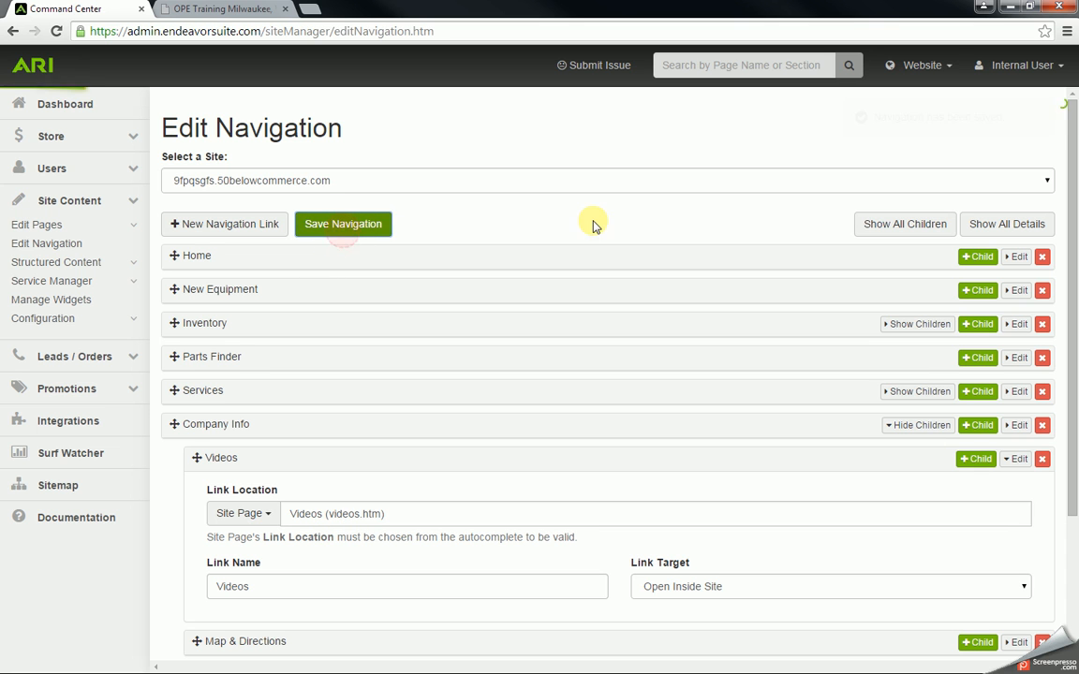
- Publish the website changes and reload the live site to check the Company Info submenu for the Videos link
{"action": "left_click", "coordinate": [936, 66]}
{"action": "left_click", "coordinate": [934, 176]}
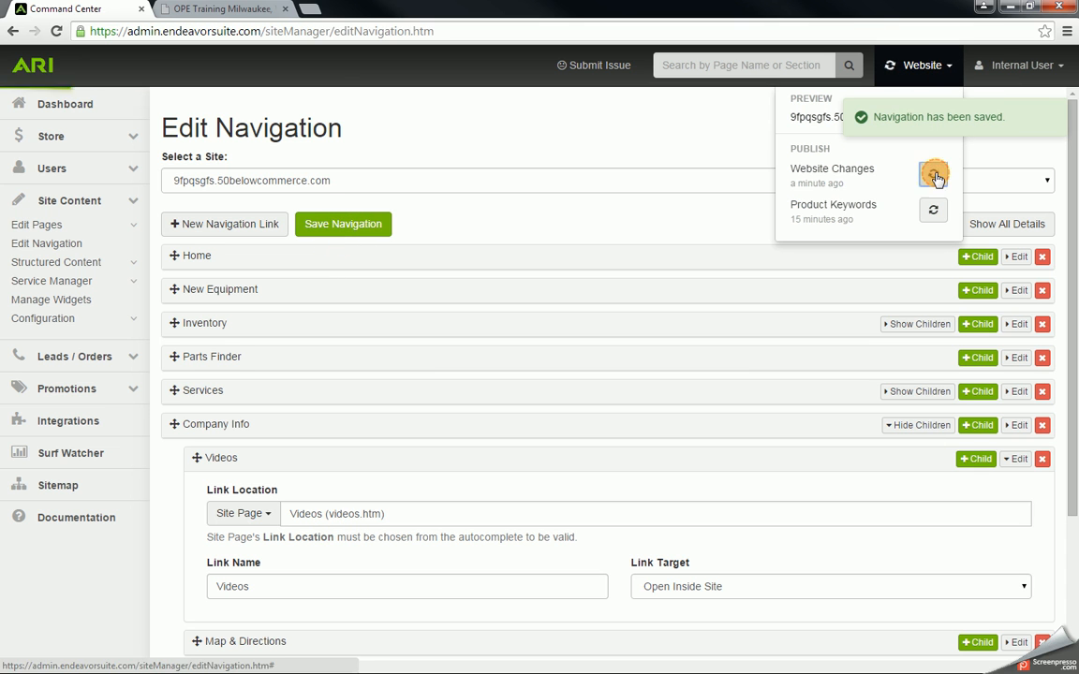
{"action": "left_click", "coordinate": [174, 10]}
{"action": "left_click", "coordinate": [55, 33]}
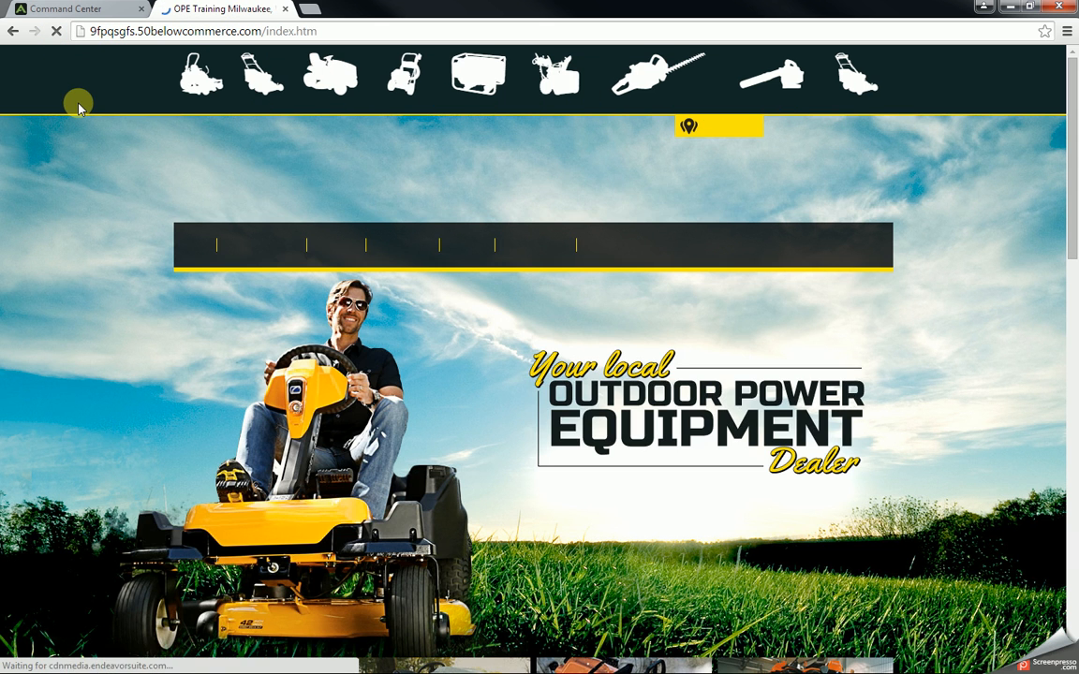
{"action": "mouse_move", "coordinate": [545, 247]}
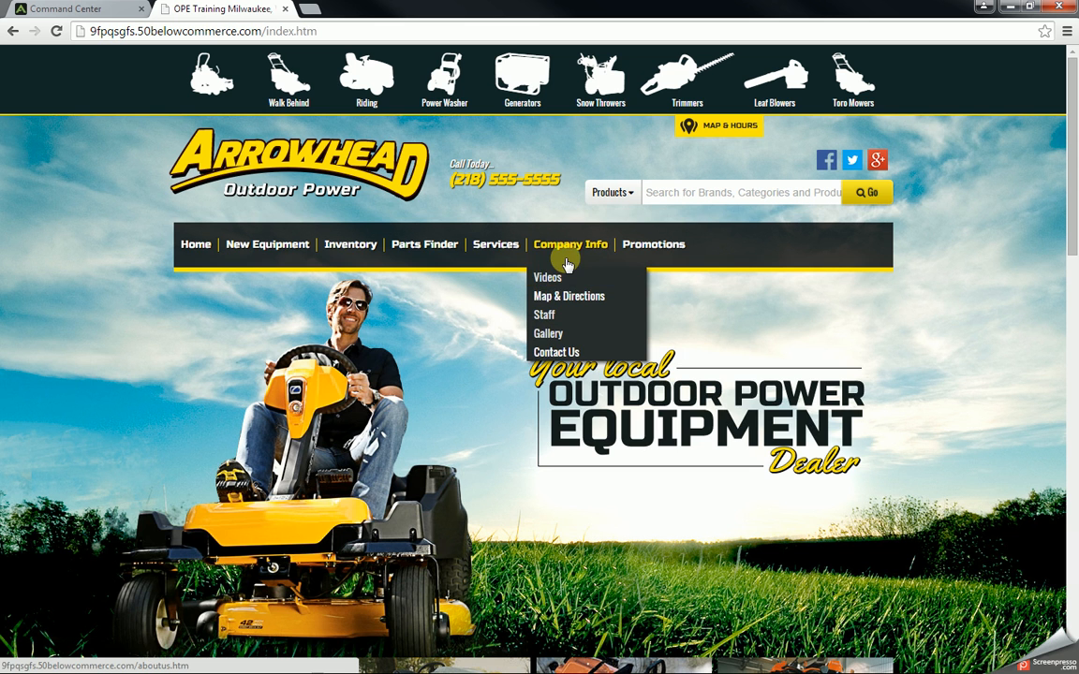
- Switch back to the Command Center, dismiss the publish options, and expand the Structured Content section
{"action": "left_click", "coordinate": [108, 9]}
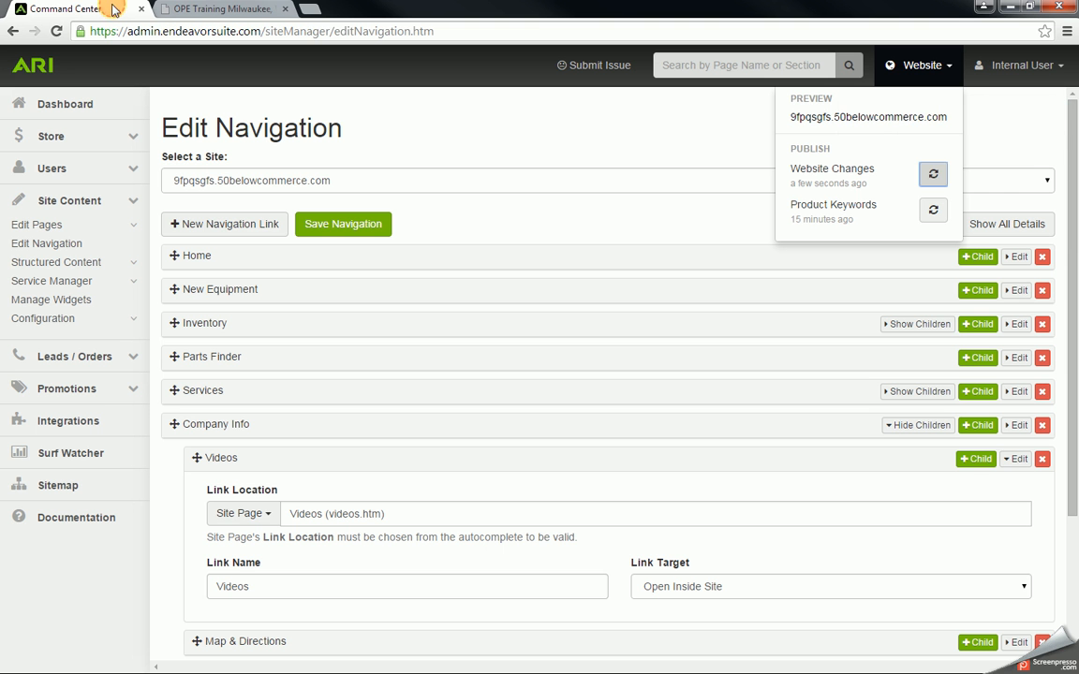
{"action": "left_click", "coordinate": [574, 212]}
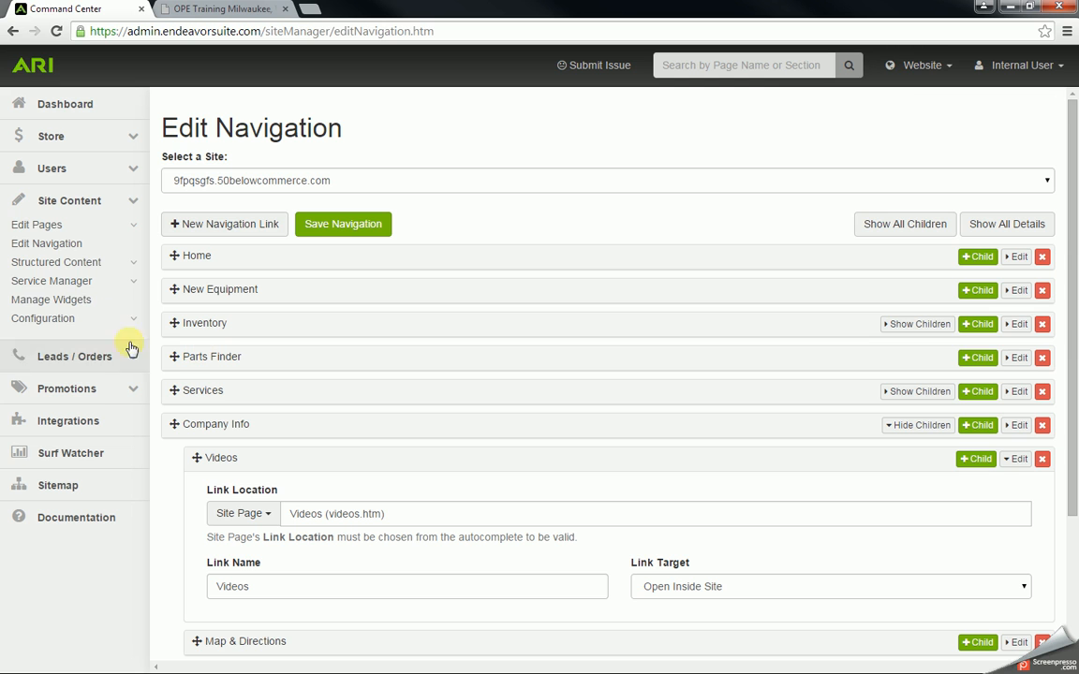
{"action": "left_click", "coordinate": [62, 263]}
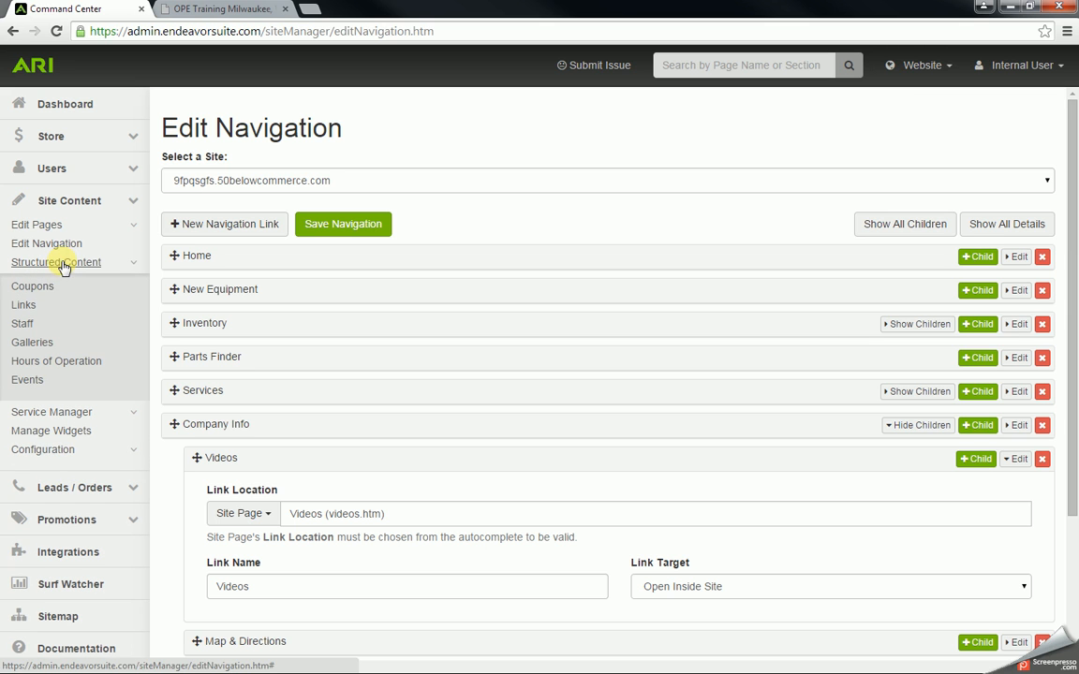
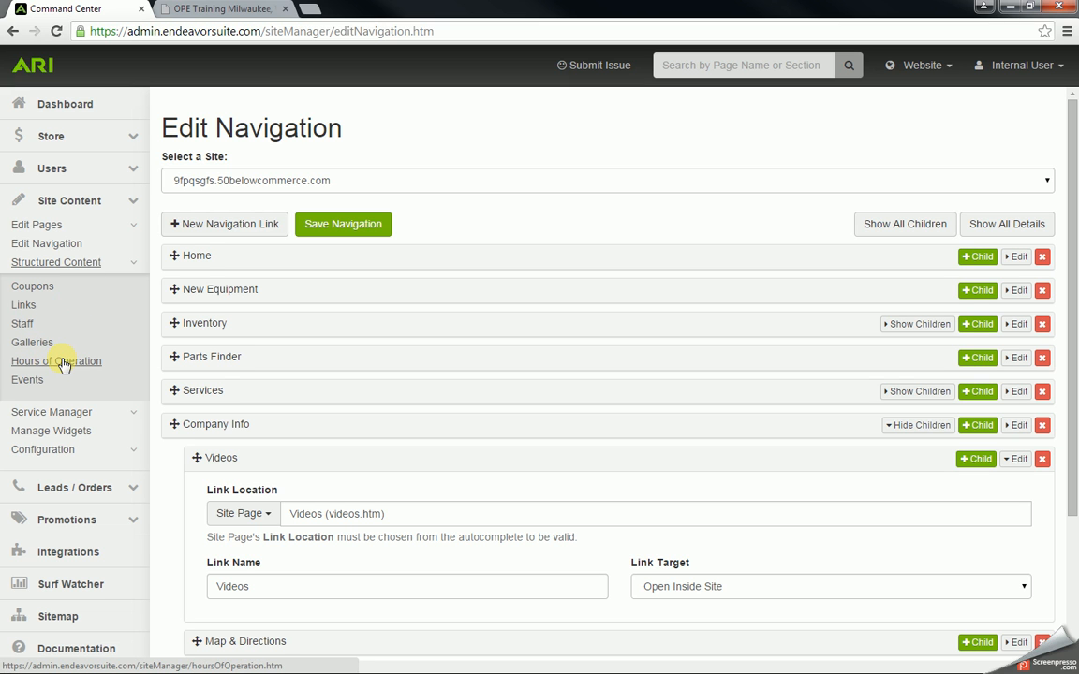
- Open the Company Info page on the live site and examine the Hours section in its sidebar
{"action": "left_click", "coordinate": [235, 9]}
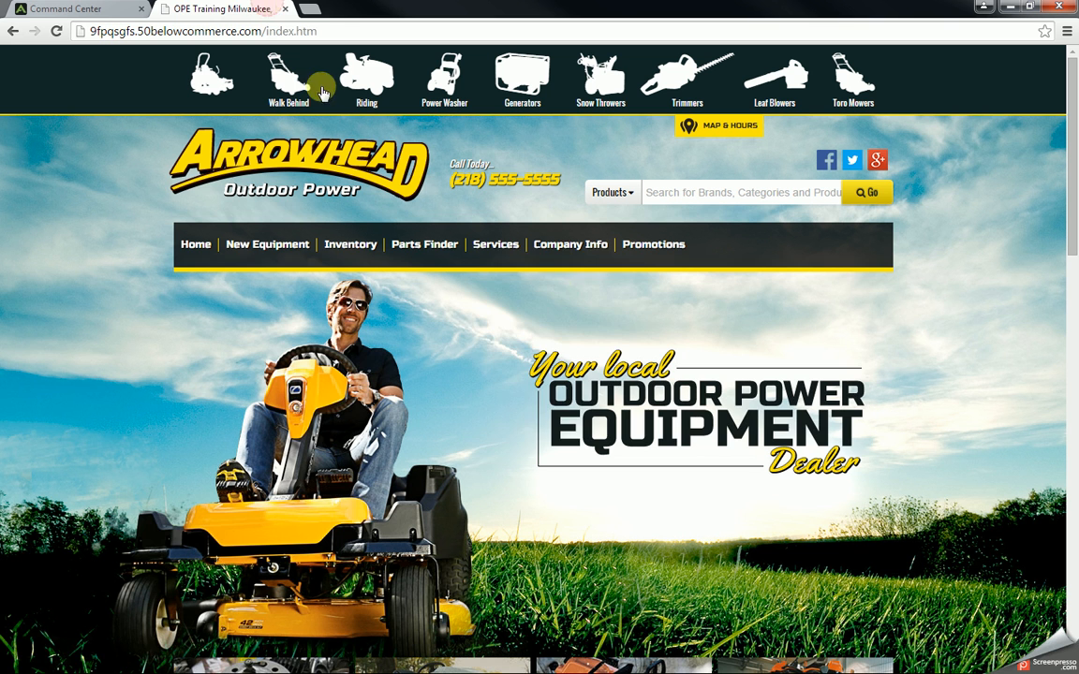
{"action": "left_click", "coordinate": [568, 248]}
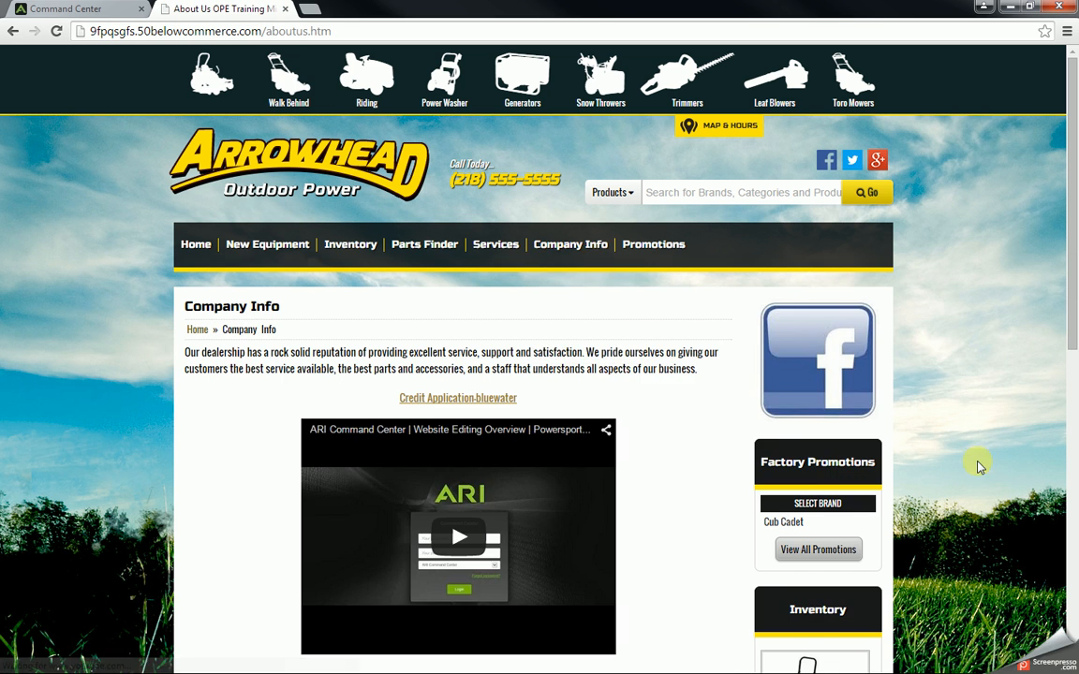
{"action": "scroll", "coordinate": [977, 461], "scroll_direction": "down", "scroll_amount": 5}
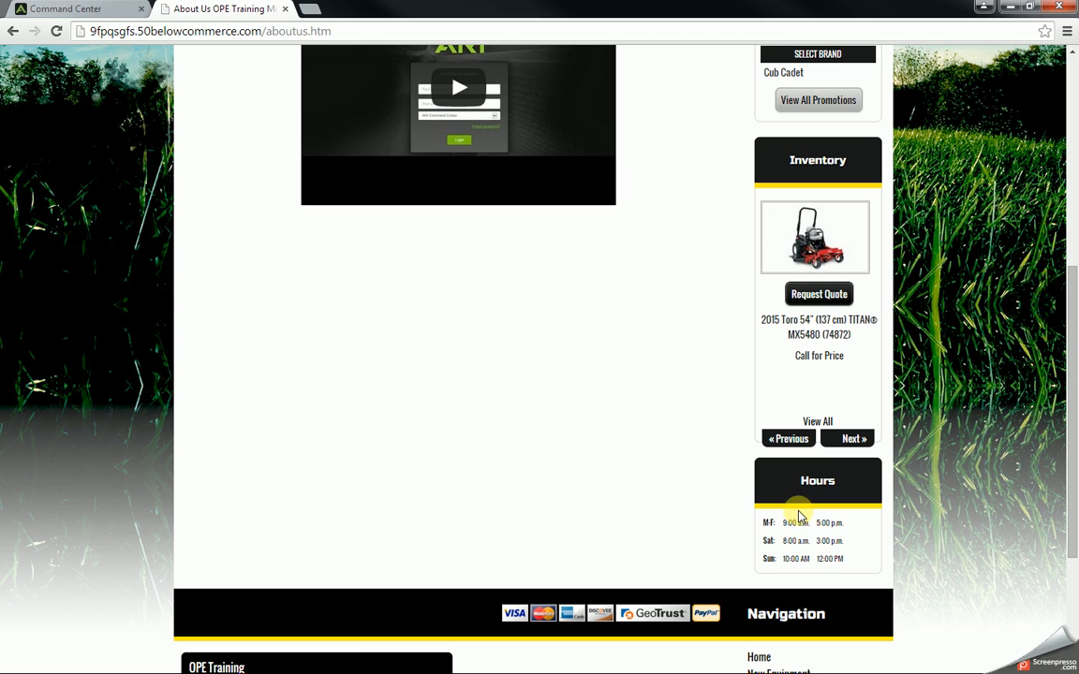
- Open Coupons in the Command Center's structured content and delete the Service Coupons and Ariens Tune-up Special groups
{"action": "left_click", "coordinate": [116, 10]}
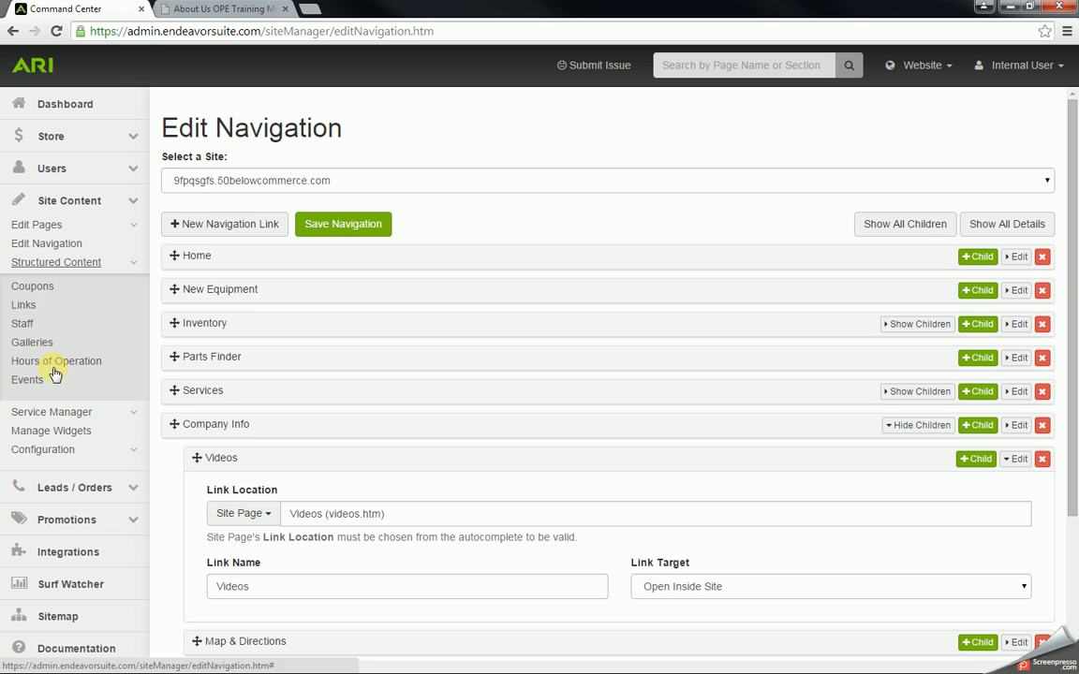
{"action": "left_click", "coordinate": [44, 295]}
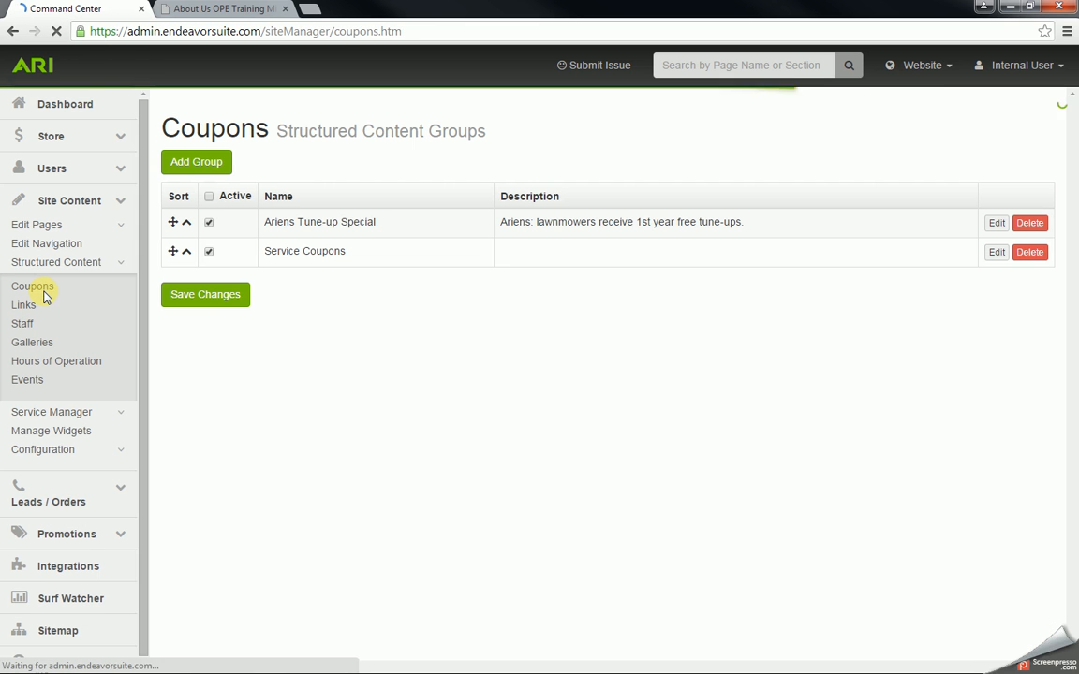
{"action": "left_click", "coordinate": [1034, 252]}
{"action": "left_click", "coordinate": [656, 242]}
{"action": "left_click", "coordinate": [1034, 222]}
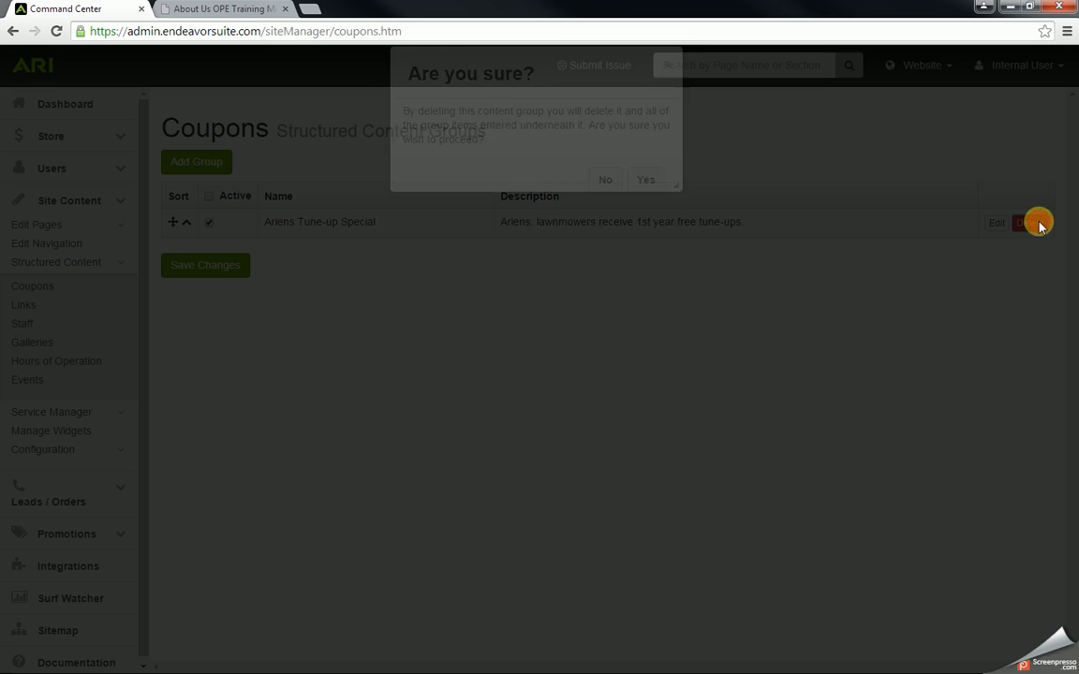
{"action": "left_click", "coordinate": [656, 245]}
- Create an enabled coupon group titled Service Coupons, save it, and return to the coupon group list
{"action": "left_click", "coordinate": [204, 168]}
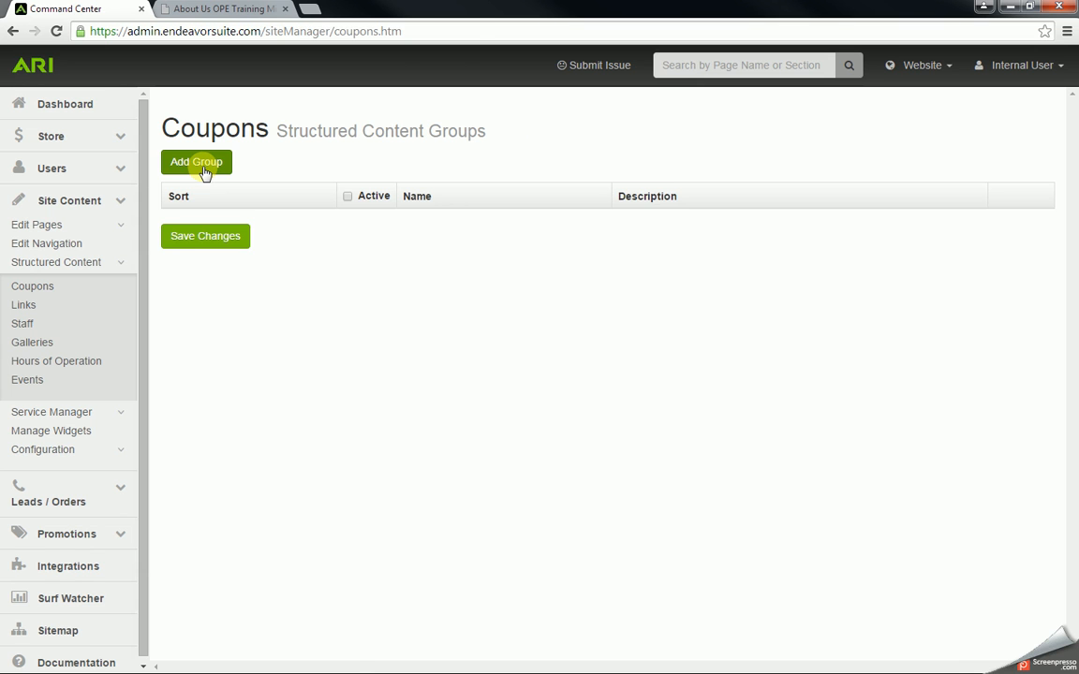
{"action": "left_click", "coordinate": [396, 163]}
{"action": "left_click", "coordinate": [429, 231]}
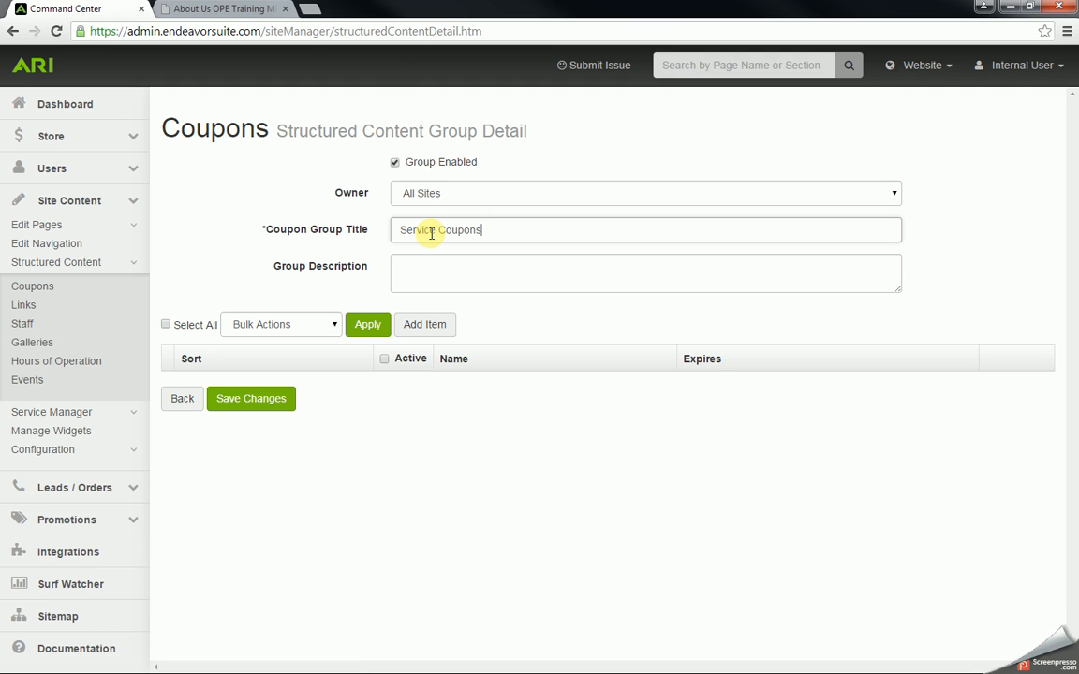
{"action": "left_click", "coordinate": [259, 410]}
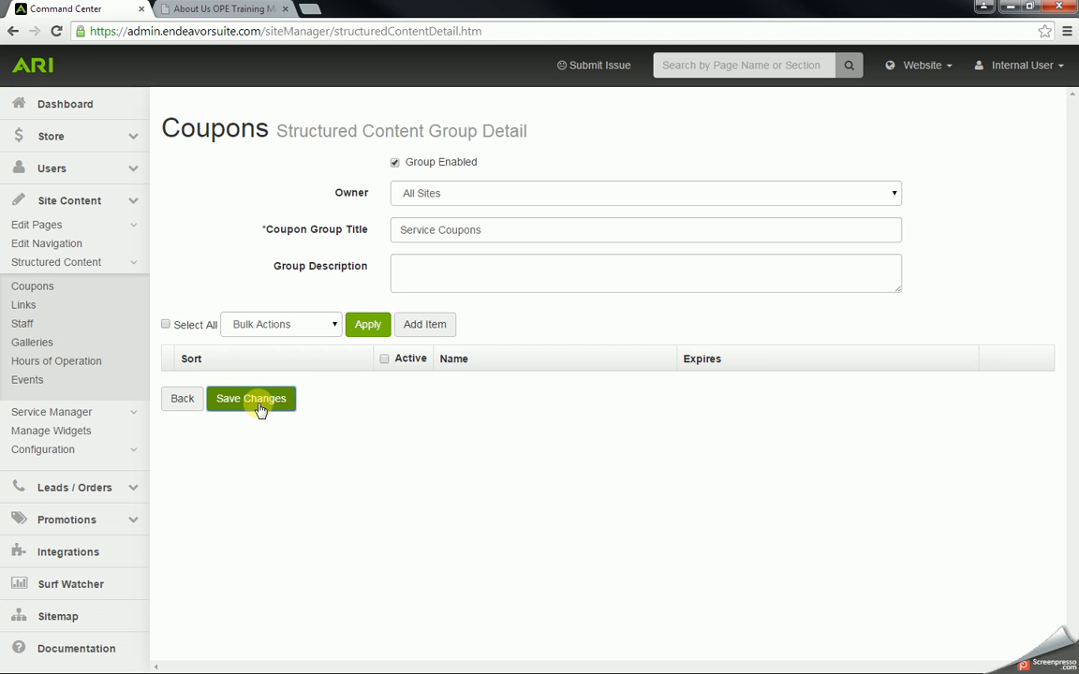
{"action": "left_click", "coordinate": [183, 402]}
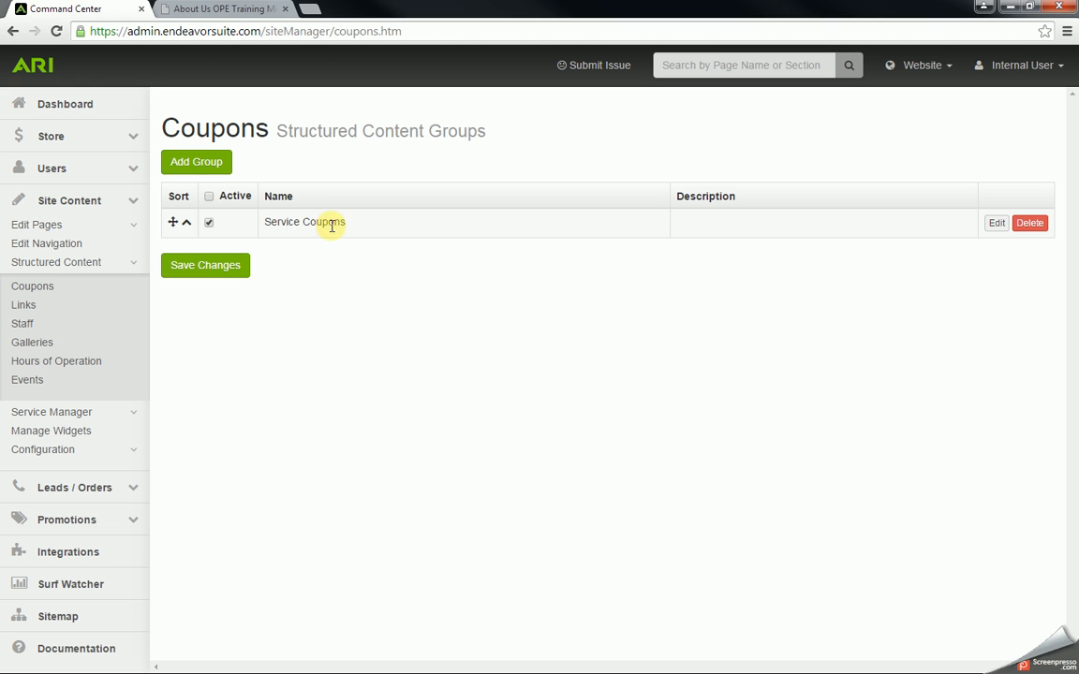
- Open the Service Coupons group for editing and start adding a new coupon item
{"action": "left_click", "coordinate": [994, 229]}
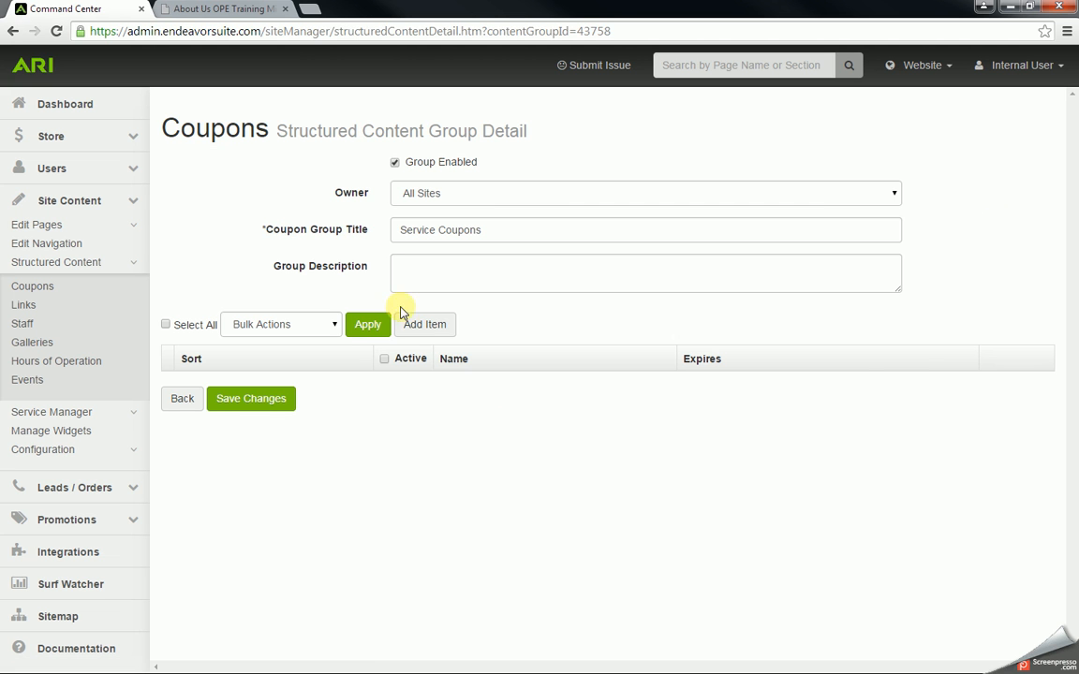
{"action": "left_click", "coordinate": [433, 322]}
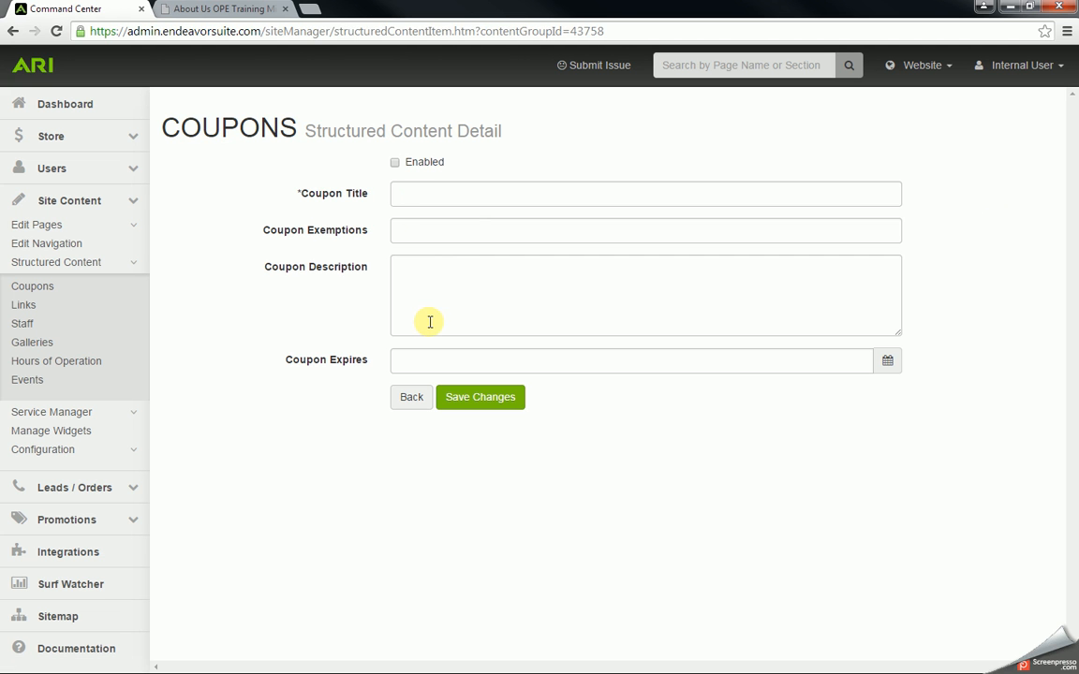
- Enable the new coupon and title it "Oil Change Special"
{"action": "left_click", "coordinate": [394, 162]}
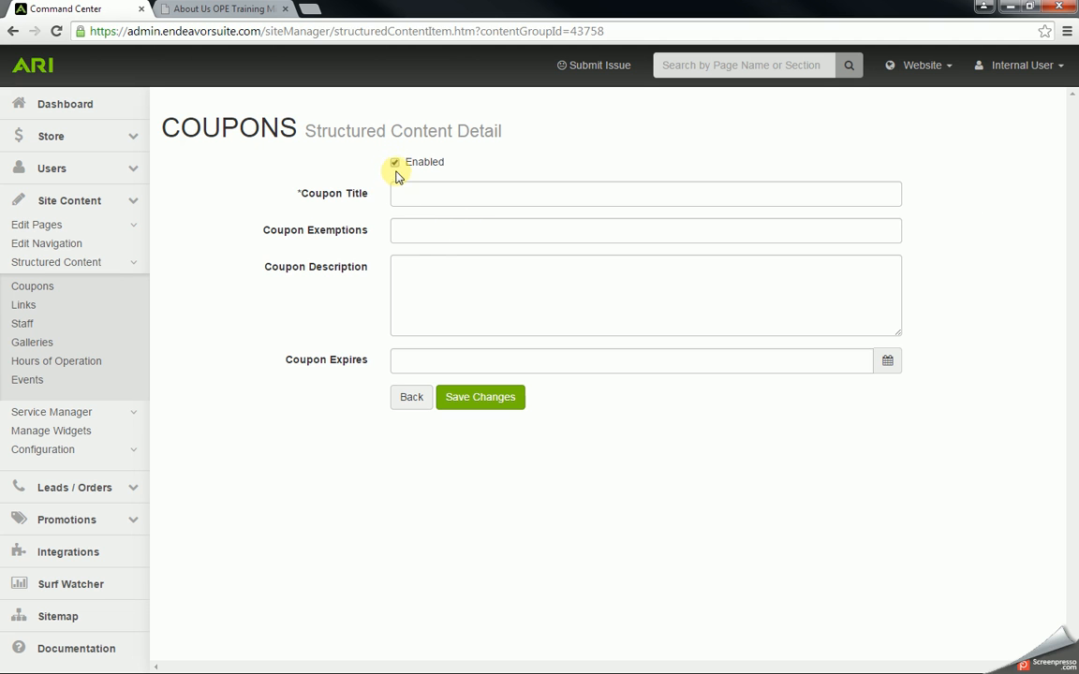
{"action": "left_click", "coordinate": [394, 164]}
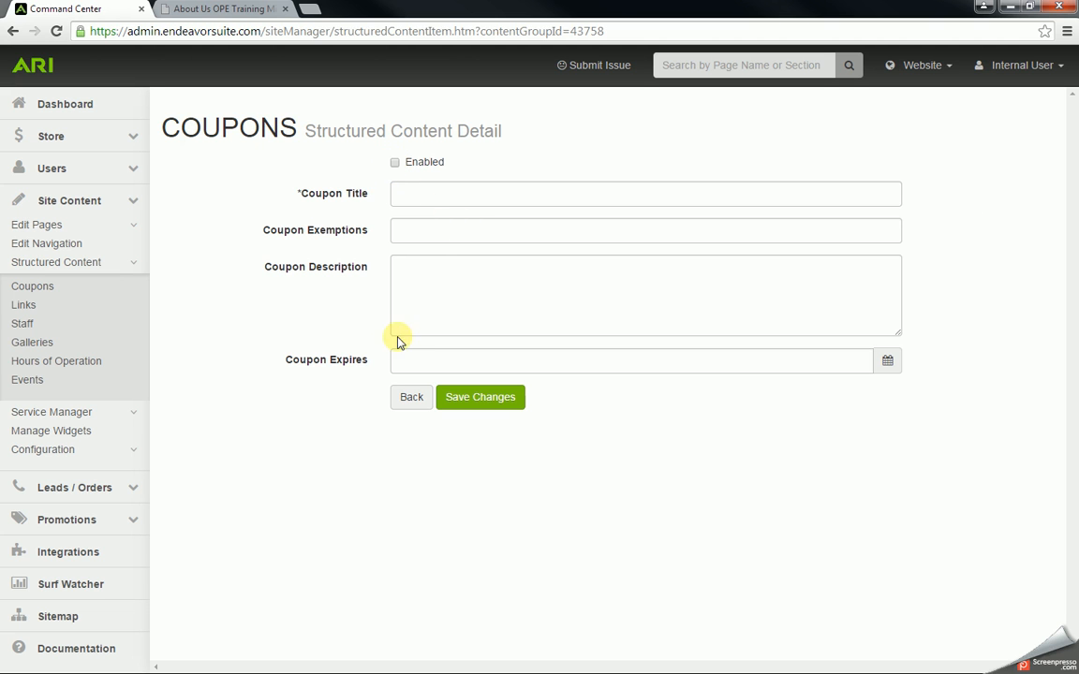
{"action": "left_click", "coordinate": [394, 162]}
{"action": "left_click", "coordinate": [429, 199]}
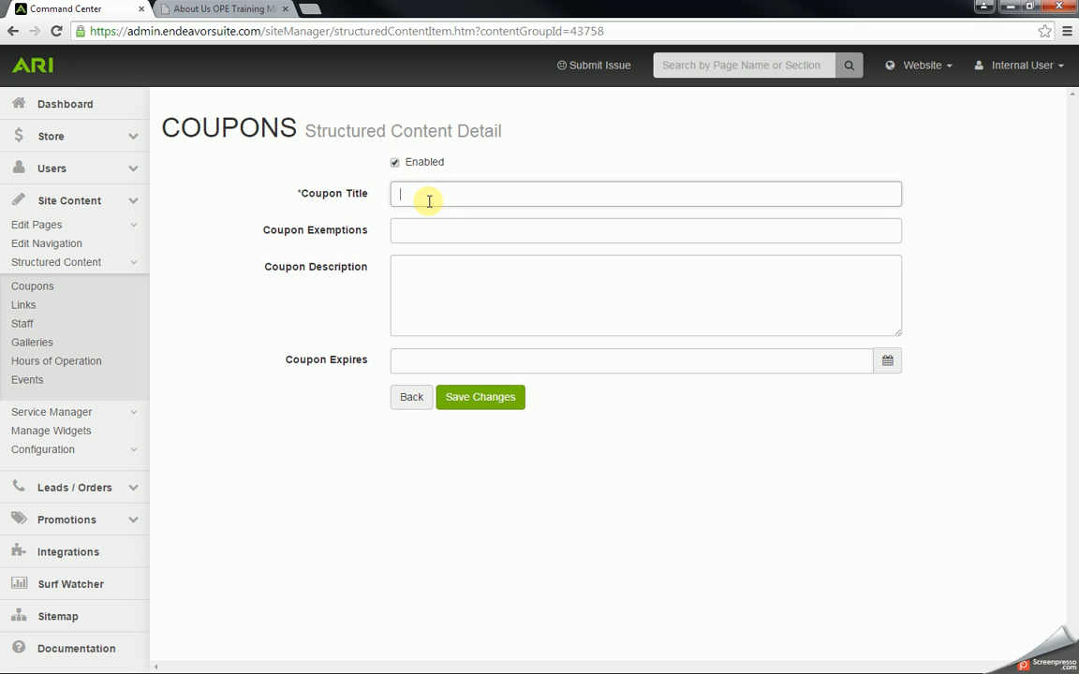
{"action": "type", "text": "O"}
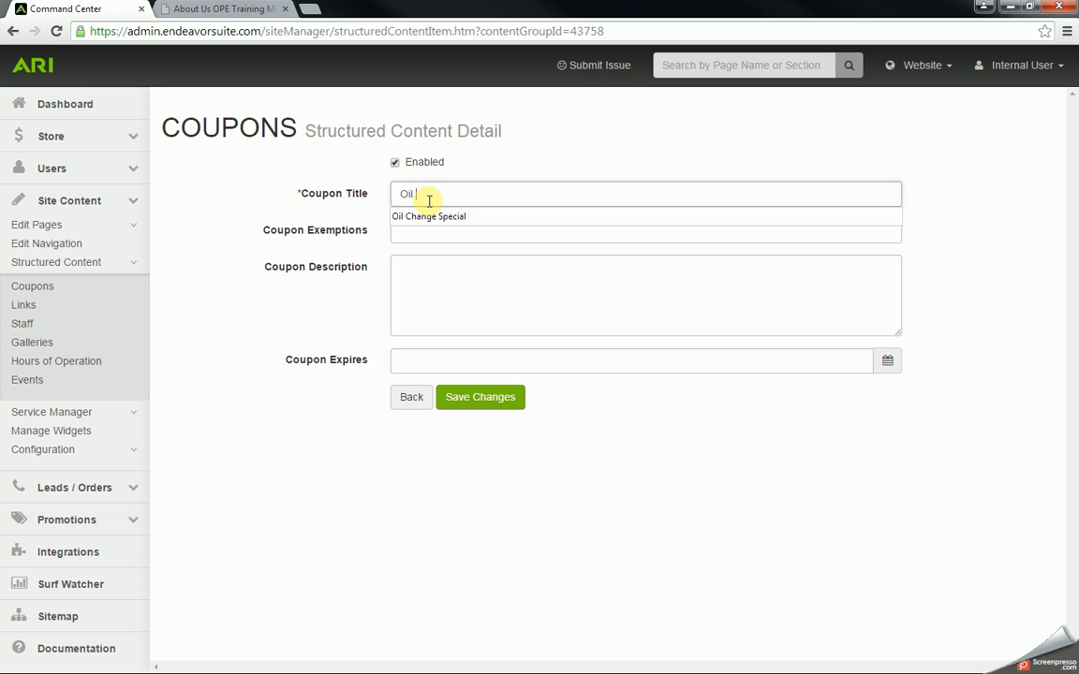
{"action": "type", "text": "il"}
{"action": "left_click", "coordinate": [458, 214]}
- Set the coupon exemptions to "Must present coupon in store. Not valid with any other specials."
{"action": "left_click", "coordinate": [431, 230]}
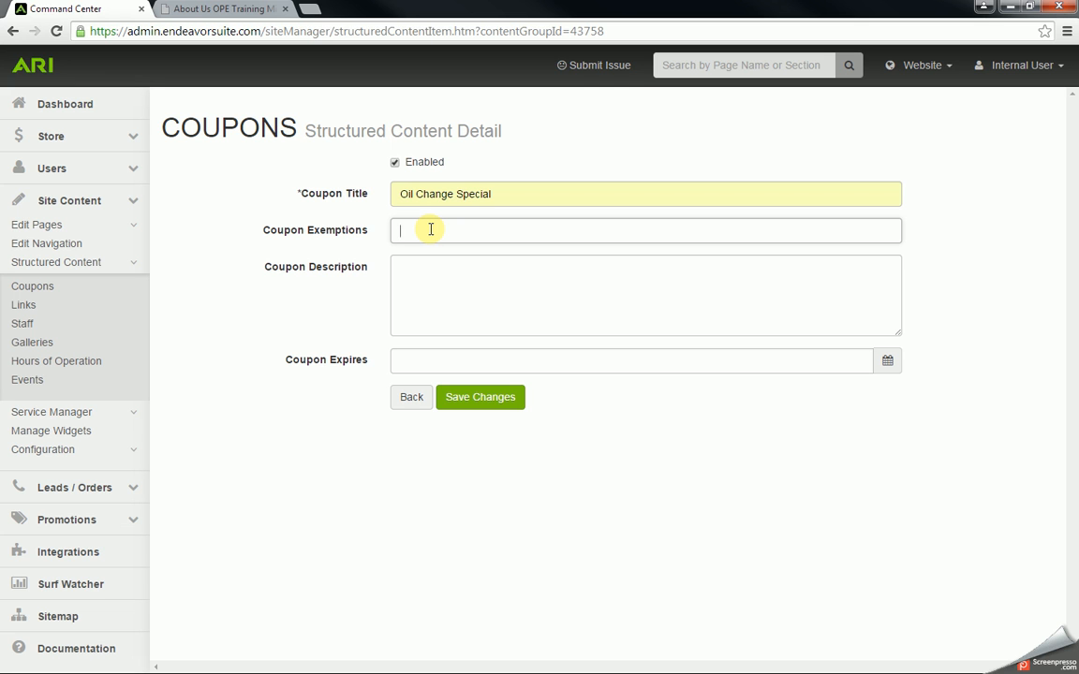
{"action": "type", "text": "Mu"}
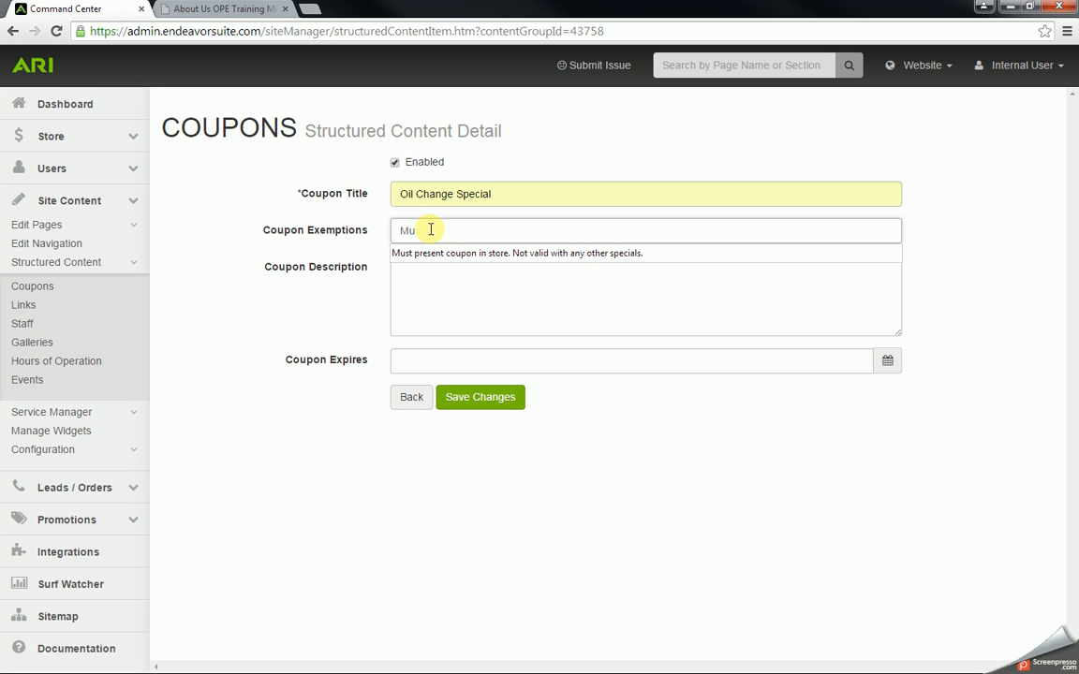
{"action": "left_click", "coordinate": [440, 255]}
- Enter the coupon description "Oil Change Special! Present this coupon in store to get $5 Off." and set its expiry to 01/31/2015
{"action": "left_click", "coordinate": [427, 282]}
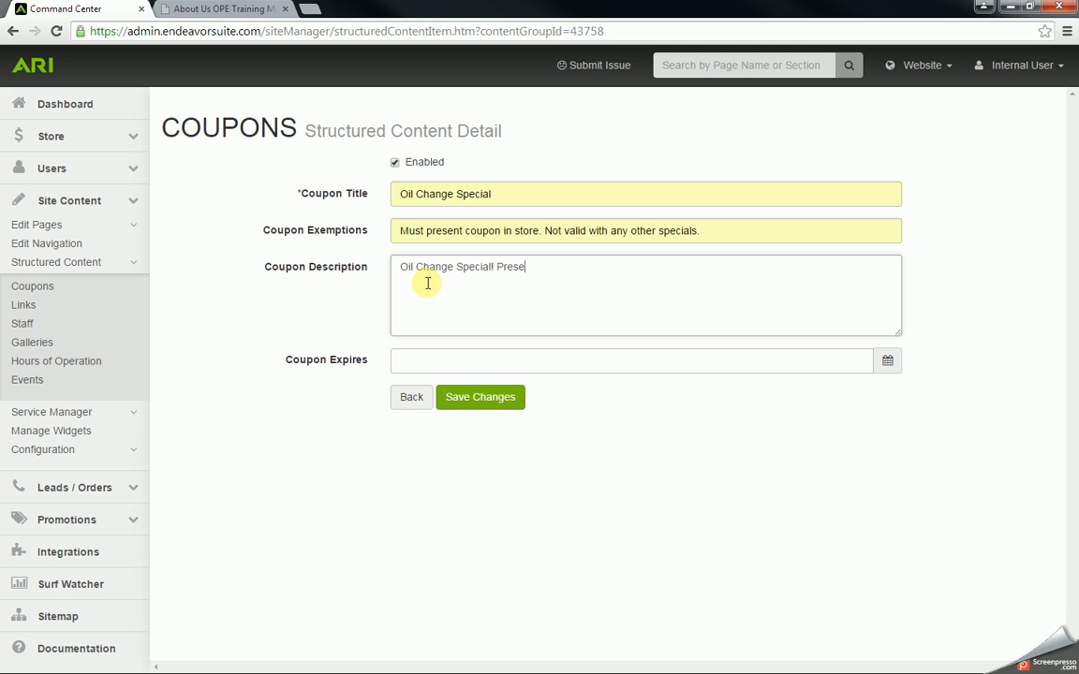
{"action": "type", "text": "oupon in store to get $5 Off."}
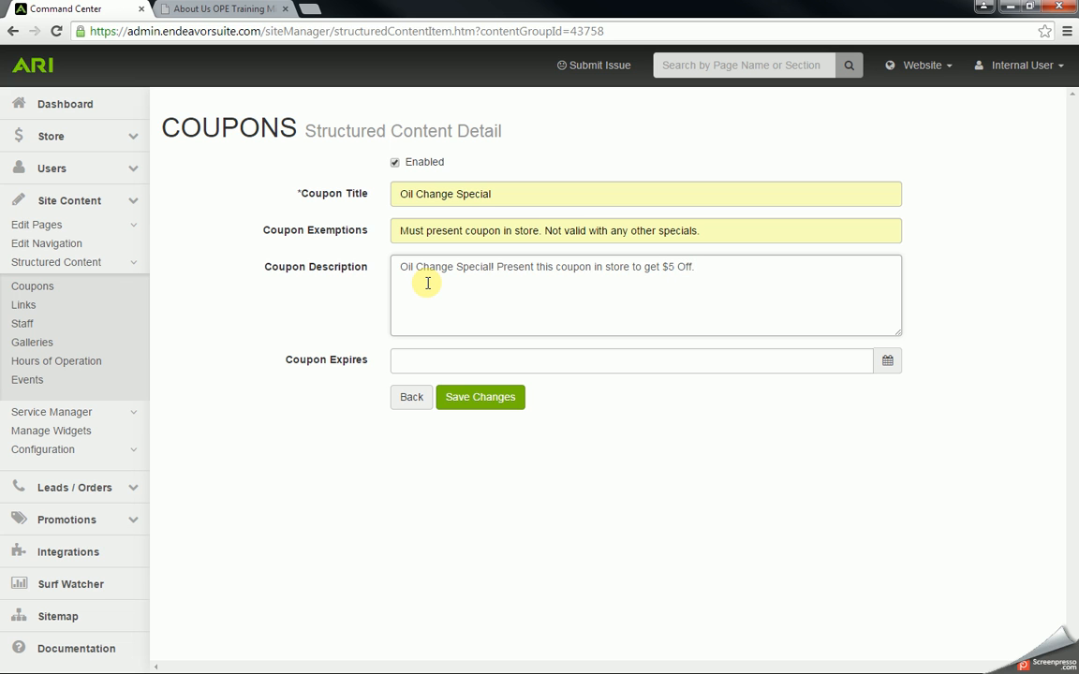
{"action": "left_click", "coordinate": [445, 364]}
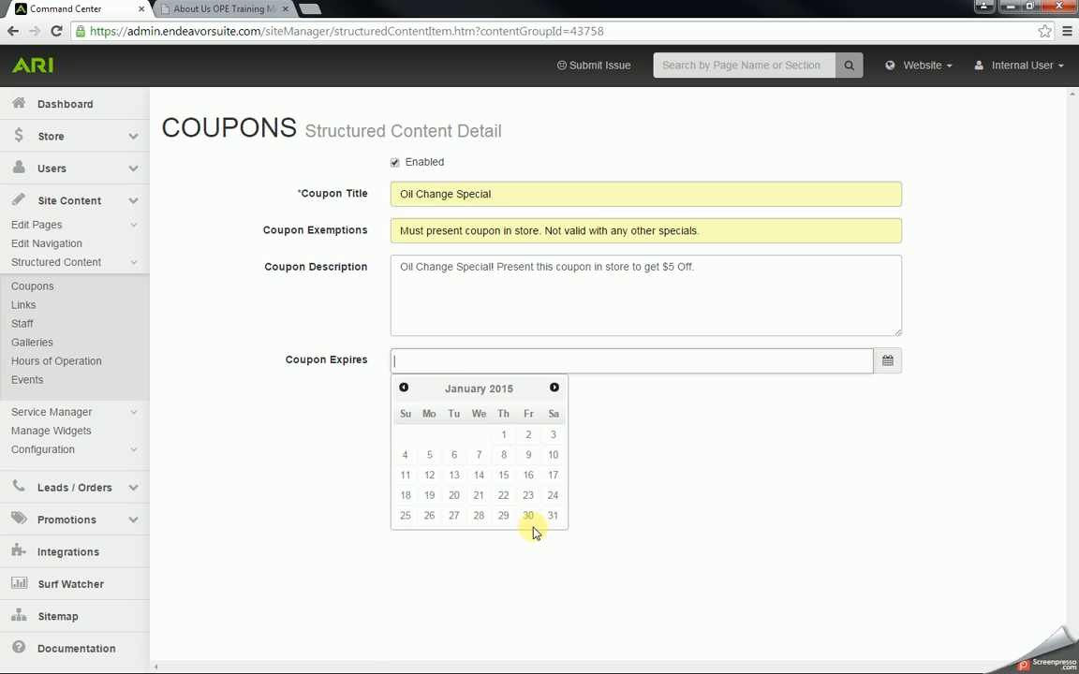
{"action": "left_click", "coordinate": [553, 516]}
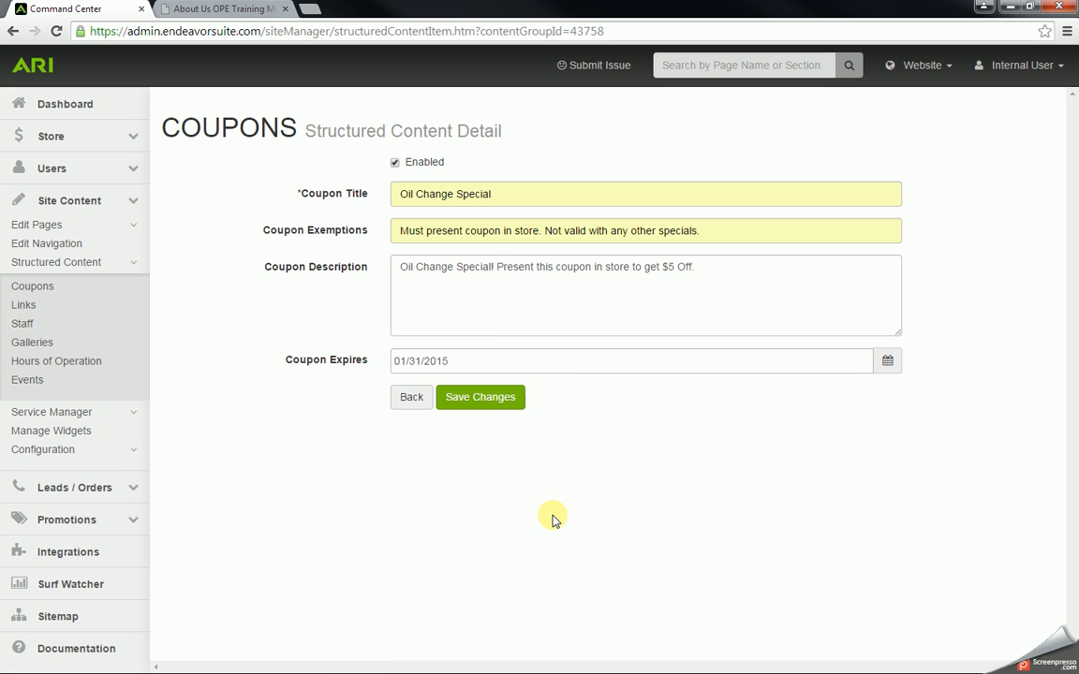
- Save the Oil Change Special coupon and publish the website changes
{"action": "left_click", "coordinate": [492, 403]}
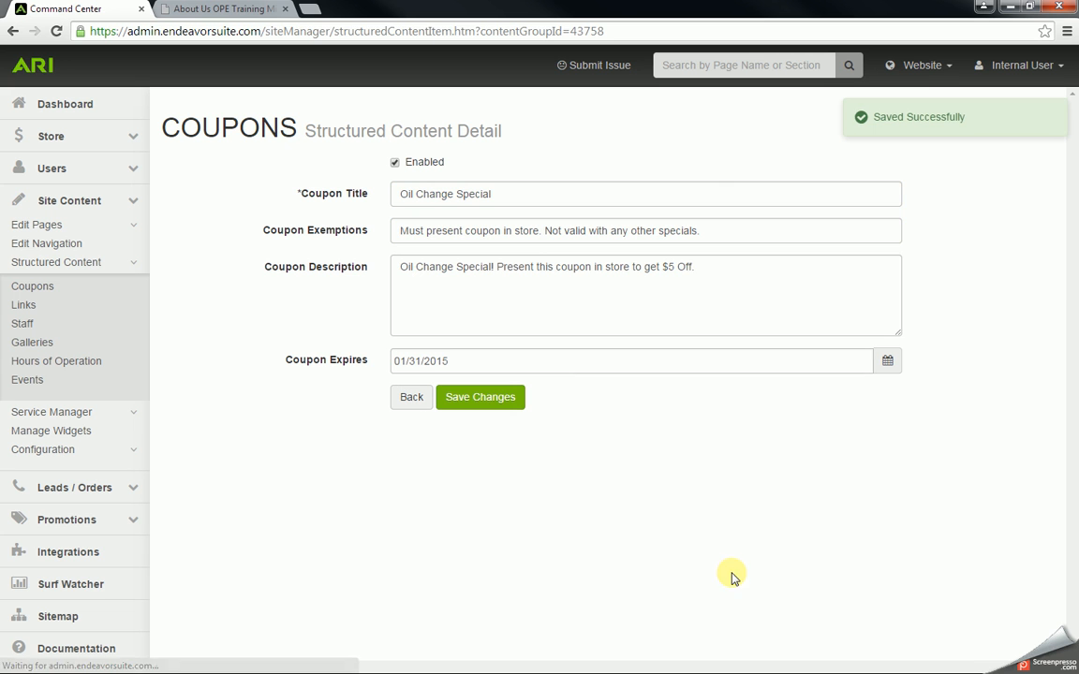
{"action": "left_click", "coordinate": [925, 68]}
{"action": "left_click", "coordinate": [935, 175]}
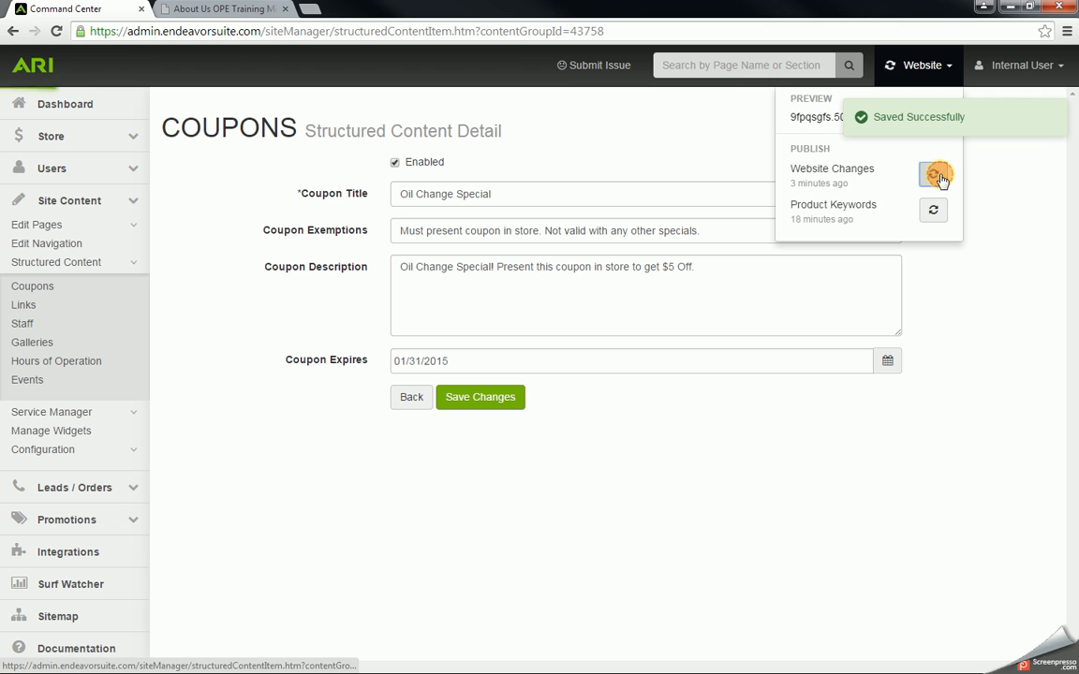
- Switch to the live dealer website, look for coupons in its main navigation and go to the home page
{"action": "left_click", "coordinate": [255, 9]}
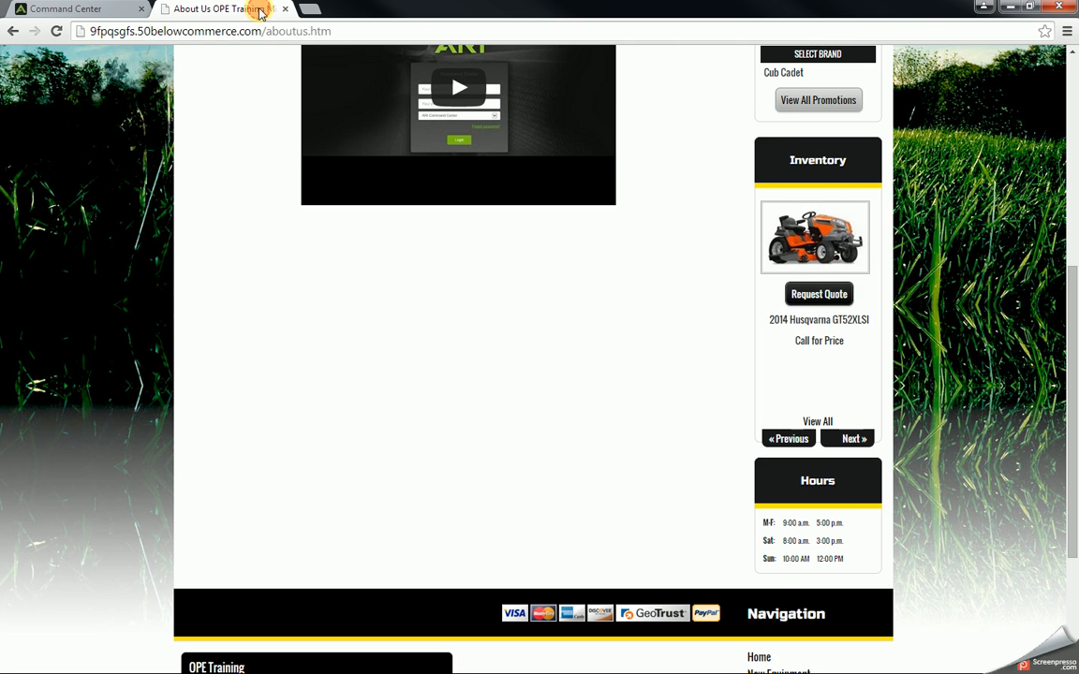
{"action": "scroll", "coordinate": [371, 372], "scroll_direction": "up", "scroll_amount": 5}
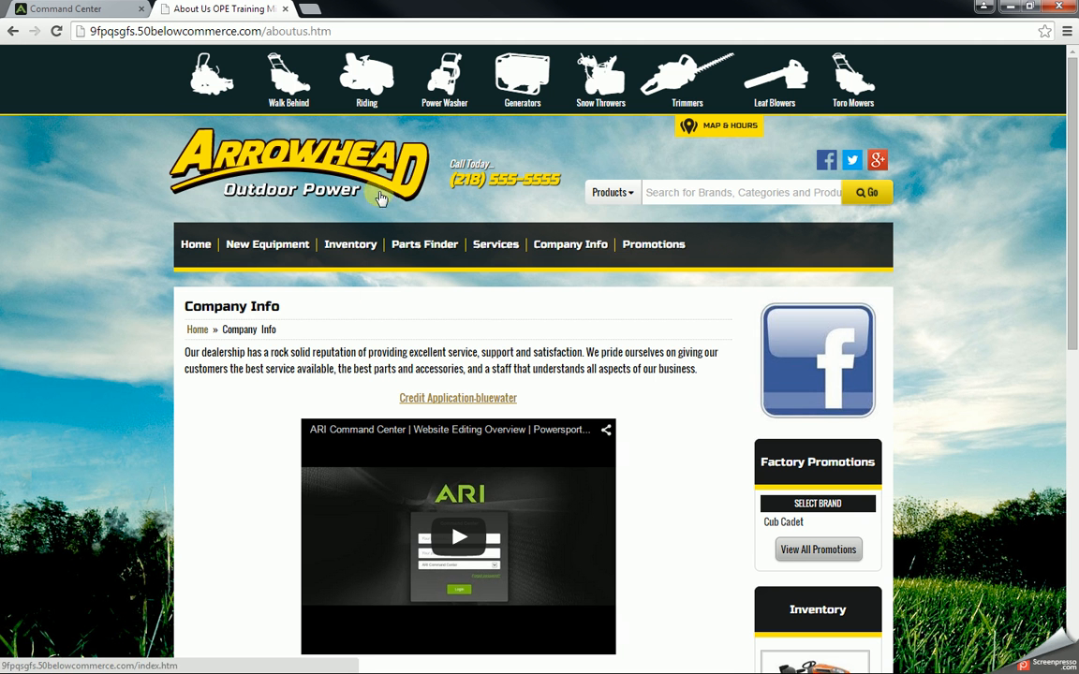
{"action": "mouse_move", "coordinate": [559, 251]}
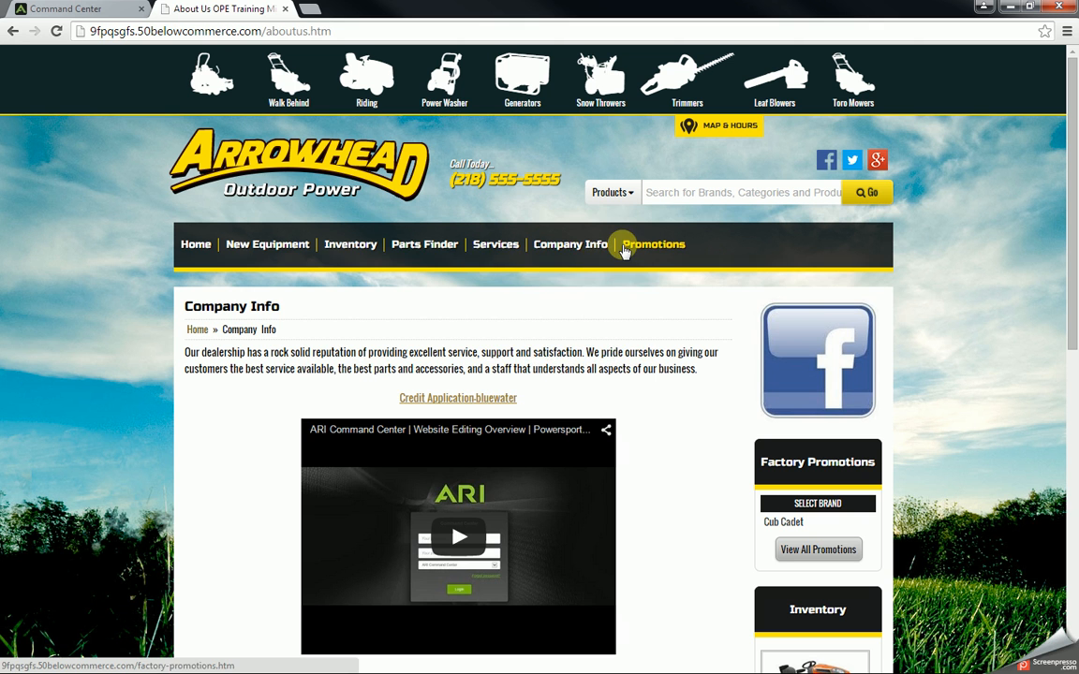
{"action": "mouse_move", "coordinate": [491, 245]}
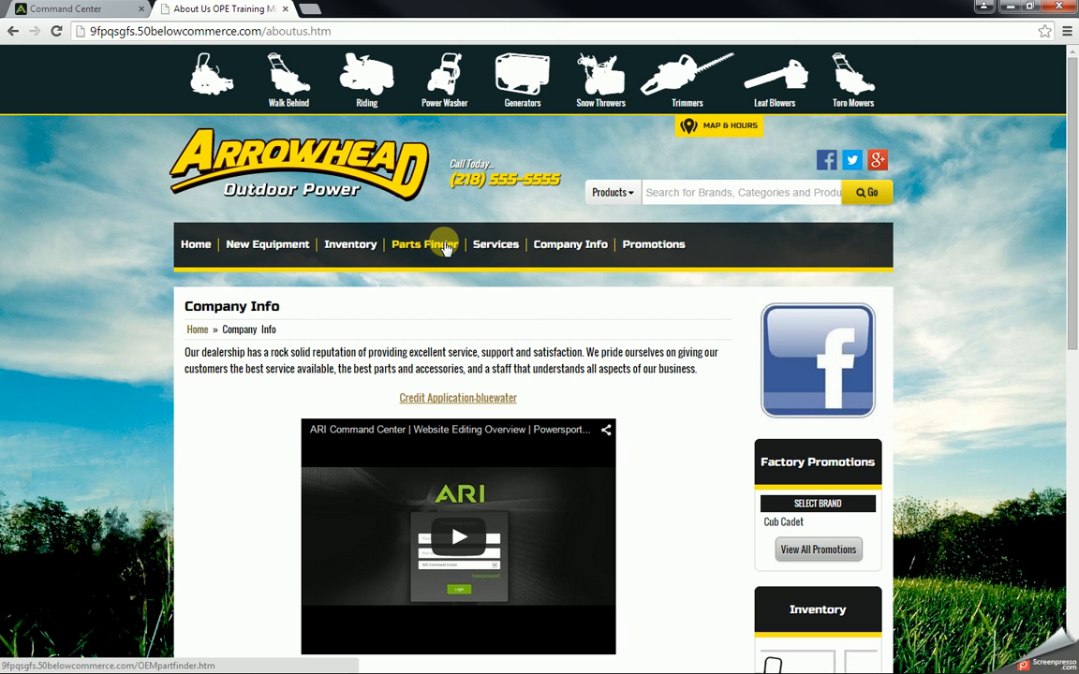
{"action": "left_click", "coordinate": [207, 247]}
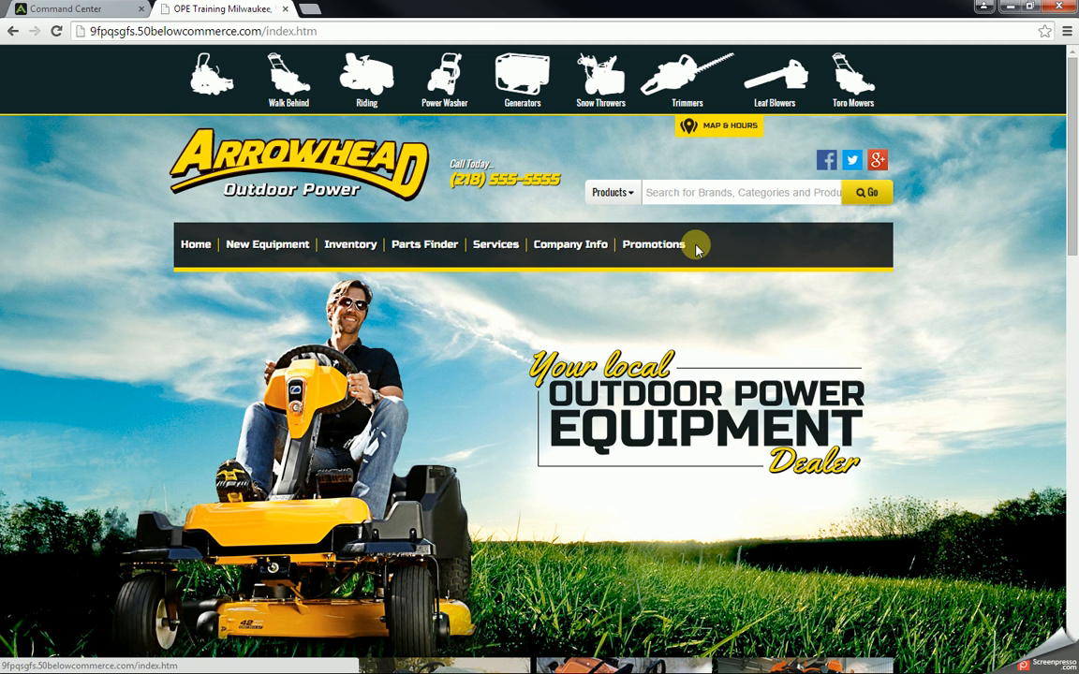
- Return to Command Center and add a new navigation link that points to the Coupons (coupons.htm) site page
{"action": "left_click", "coordinate": [55, 8]}
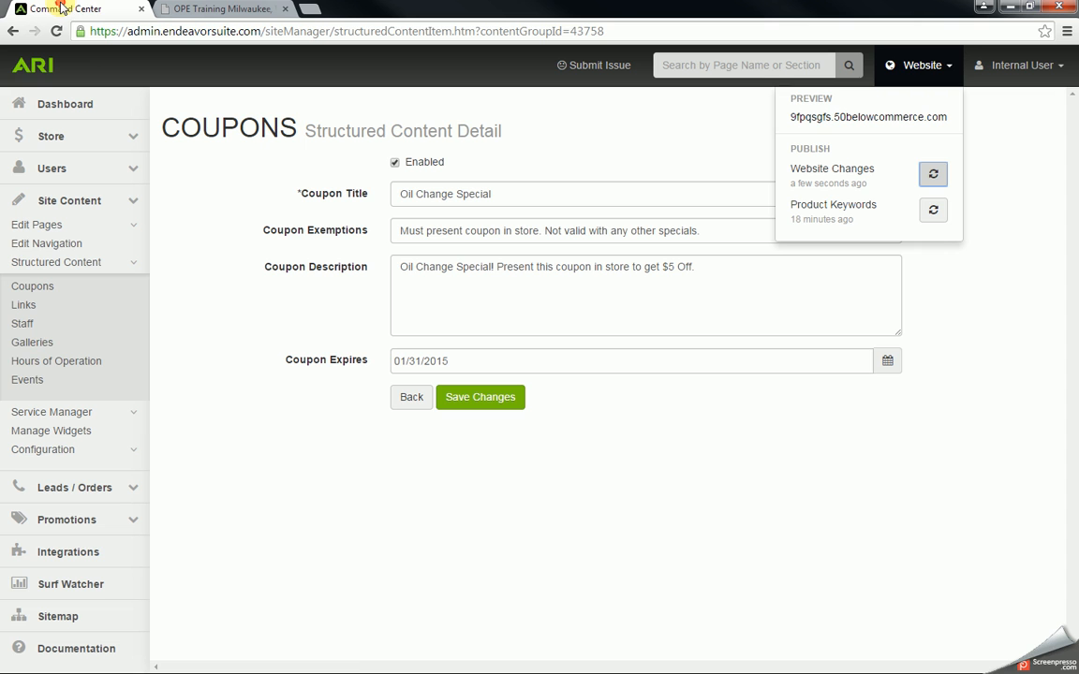
{"action": "left_click", "coordinate": [46, 244]}
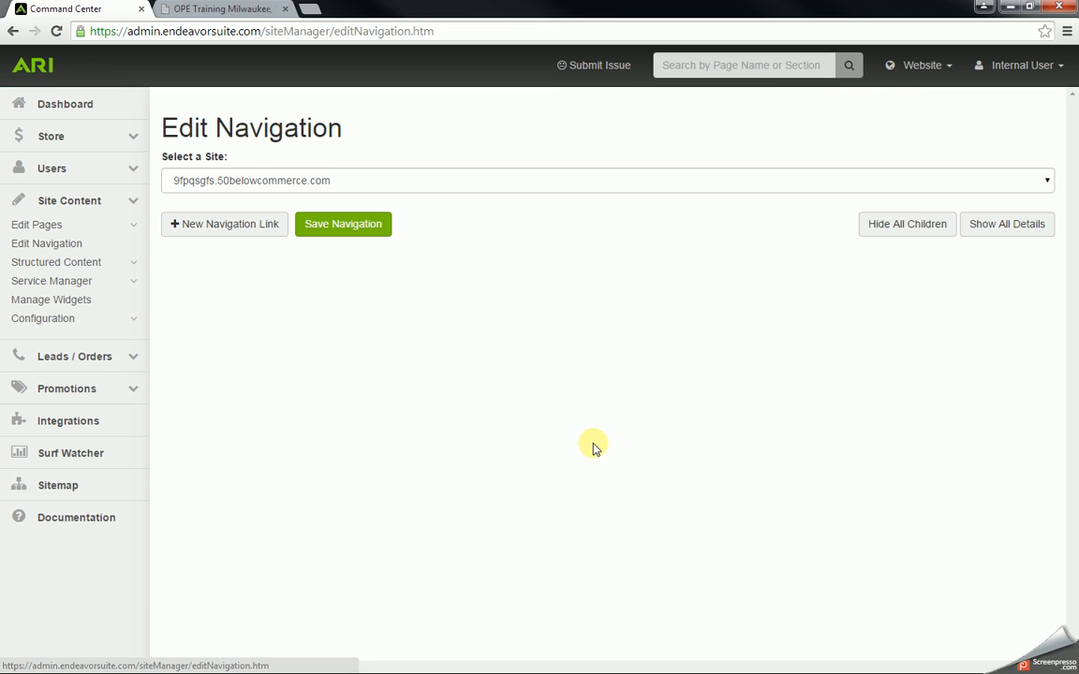
{"action": "scroll", "coordinate": [357, 303], "scroll_direction": "down", "scroll_amount": 1}
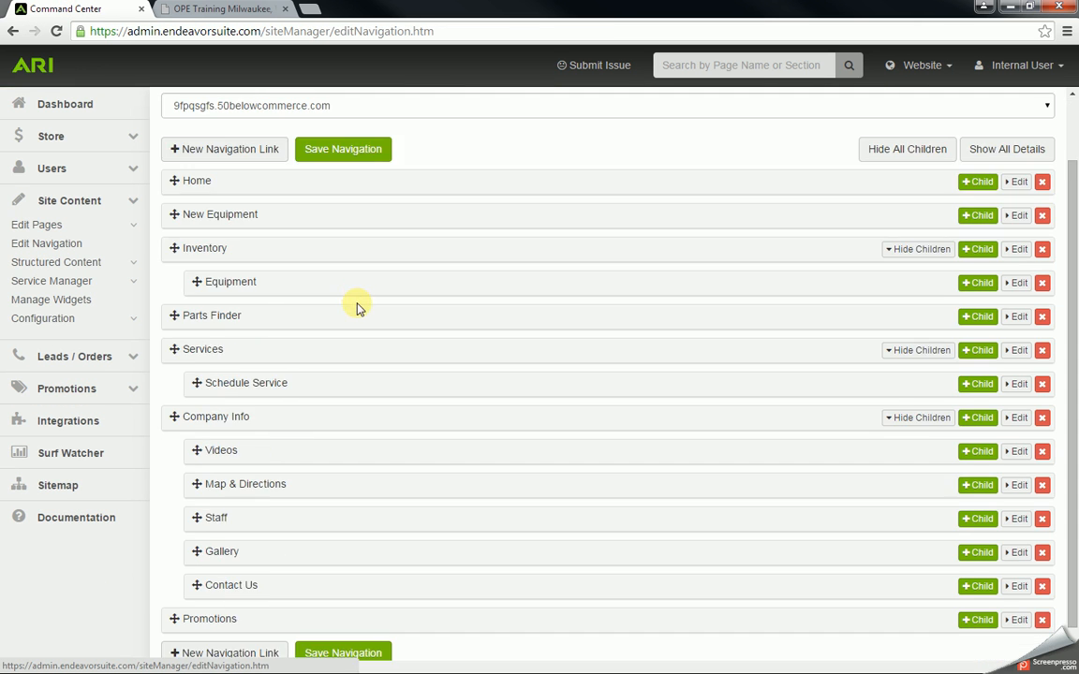
{"action": "left_click", "coordinate": [250, 152]}
{"action": "left_click", "coordinate": [284, 237]}
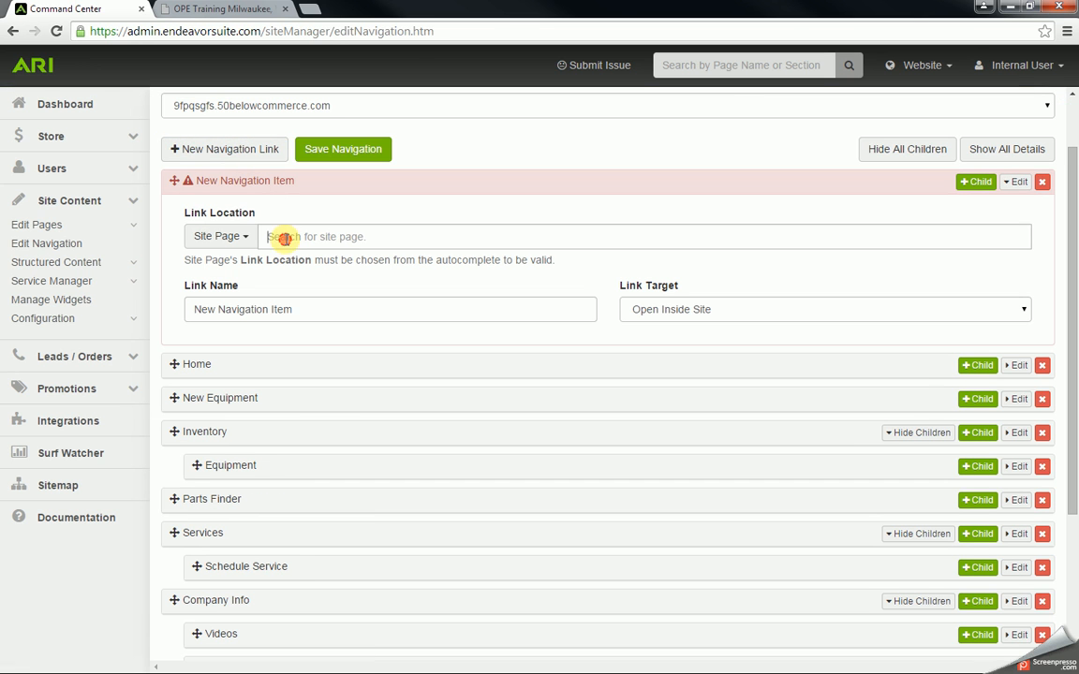
{"action": "type", "text": "Coup"}
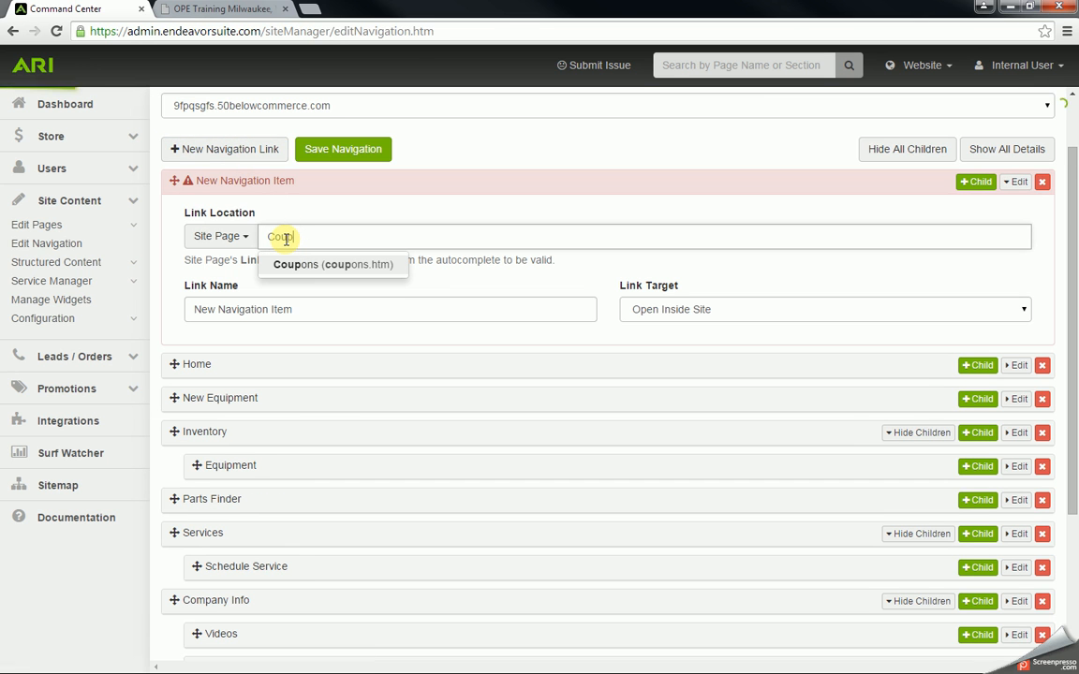
{"action": "left_click", "coordinate": [298, 265]}
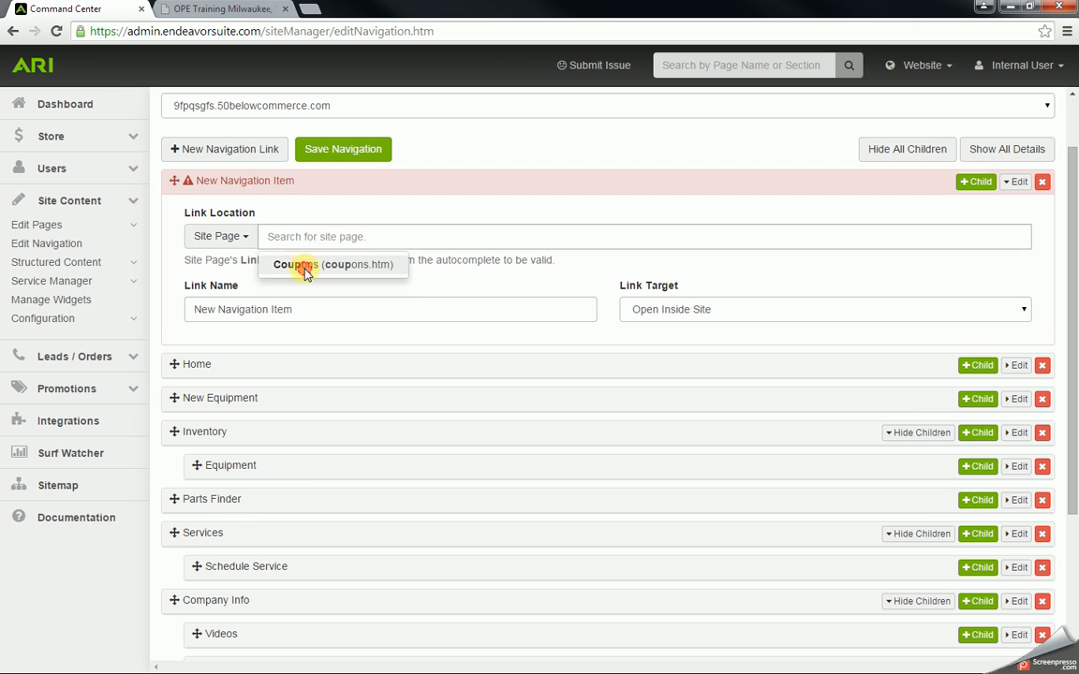
- Collapse the Coupons link's details and move it between Parts Finder and Services in the navigation
{"action": "left_click", "coordinate": [1009, 184]}
{"action": "left_click_drag", "start_coordinate": [187, 178], "coordinate": [230, 326]}
{"action": "scroll", "coordinate": [363, 298], "scroll_direction": "up", "scroll_amount": 1}
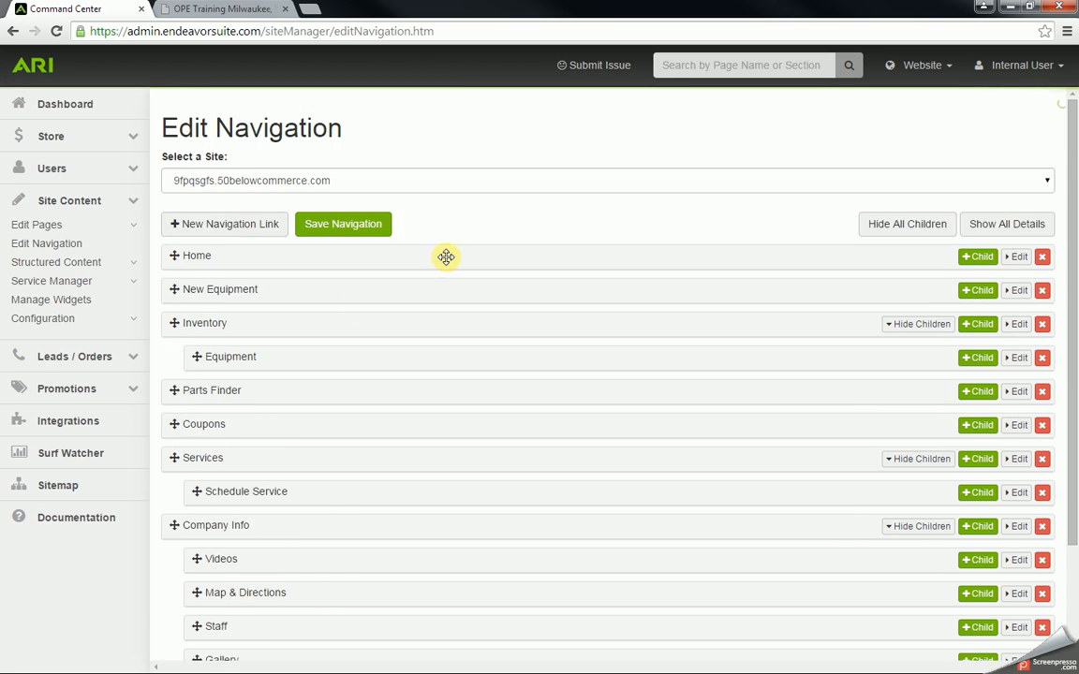
- Save the navigation with the added Coupons link and publish the website changes
{"action": "left_click", "coordinate": [343, 225]}
{"action": "left_click", "coordinate": [936, 65]}
{"action": "left_click", "coordinate": [934, 174]}
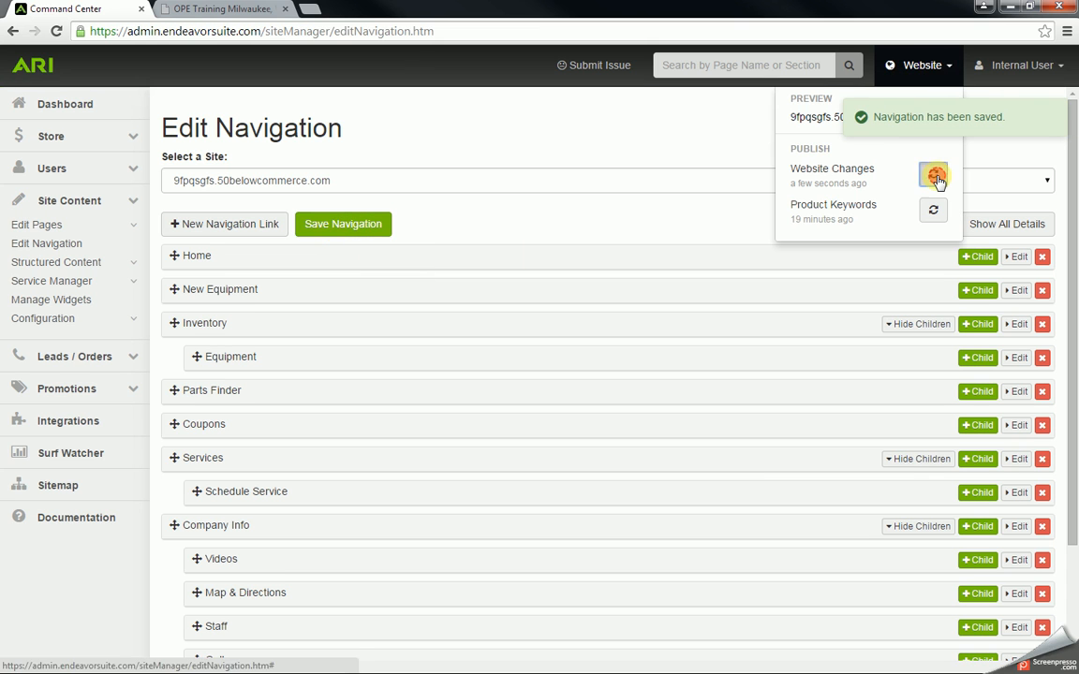
- Reload the live dealer website and open its Coupons page from the main navigation
{"action": "left_click", "coordinate": [224, 8]}
{"action": "left_click", "coordinate": [56, 30]}
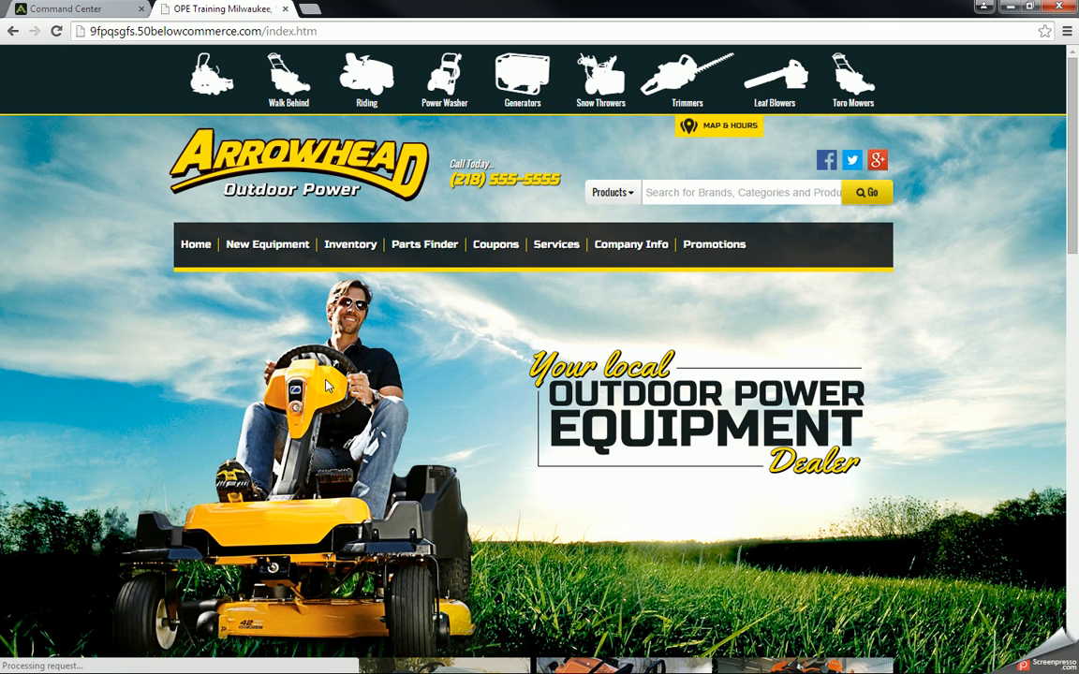
{"action": "left_click", "coordinate": [497, 245]}
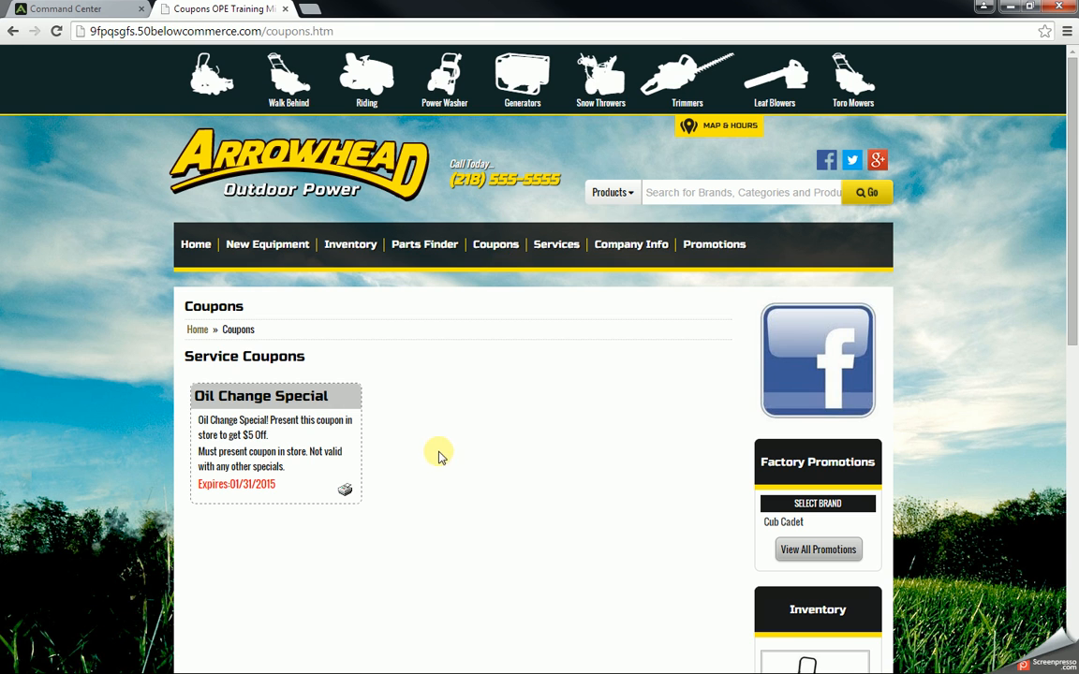
- View the printable version of the Oil Change Special coupon on the live site, then close its window
{"action": "scroll", "coordinate": [441, 454], "scroll_direction": "down", "scroll_amount": 1}
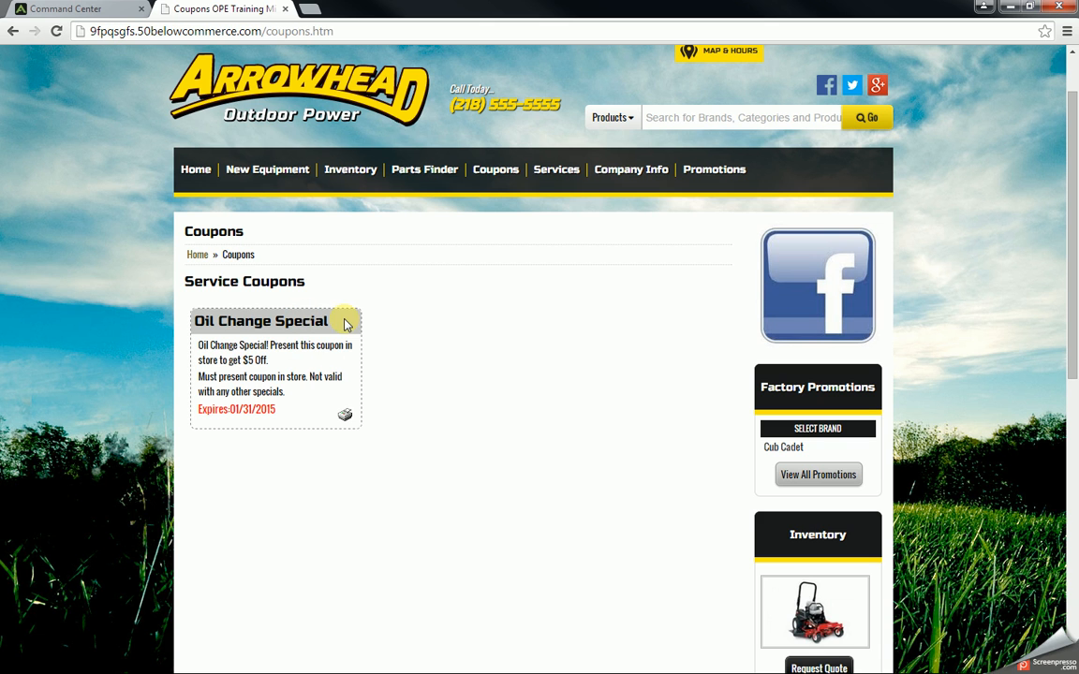
{"action": "left_click", "coordinate": [345, 415]}
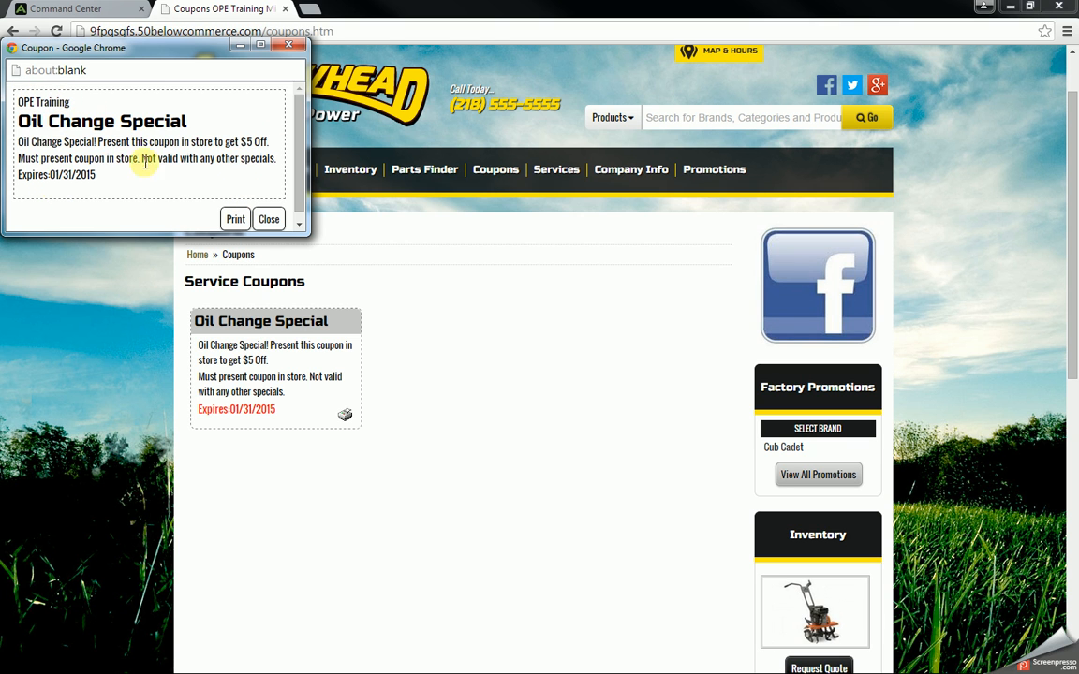
{"action": "left_click", "coordinate": [289, 44]}
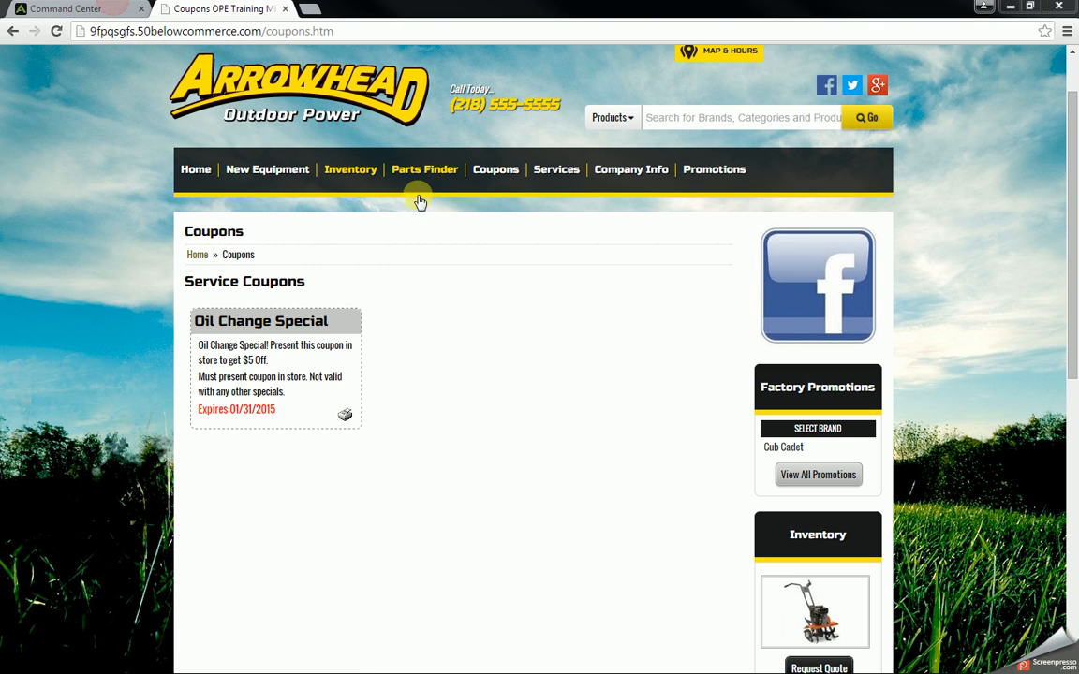
- Return to Command Center and open the Service Coupons group in the structured content to review its items
{"action": "left_click", "coordinate": [63, 8]}
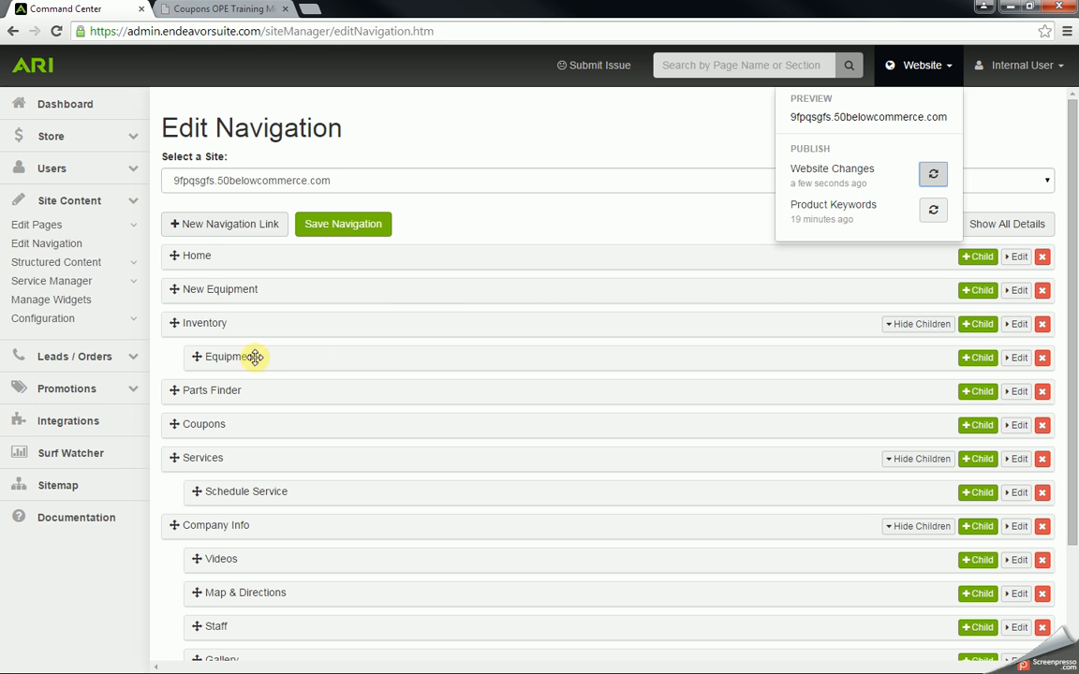
{"action": "left_click", "coordinate": [76, 264]}
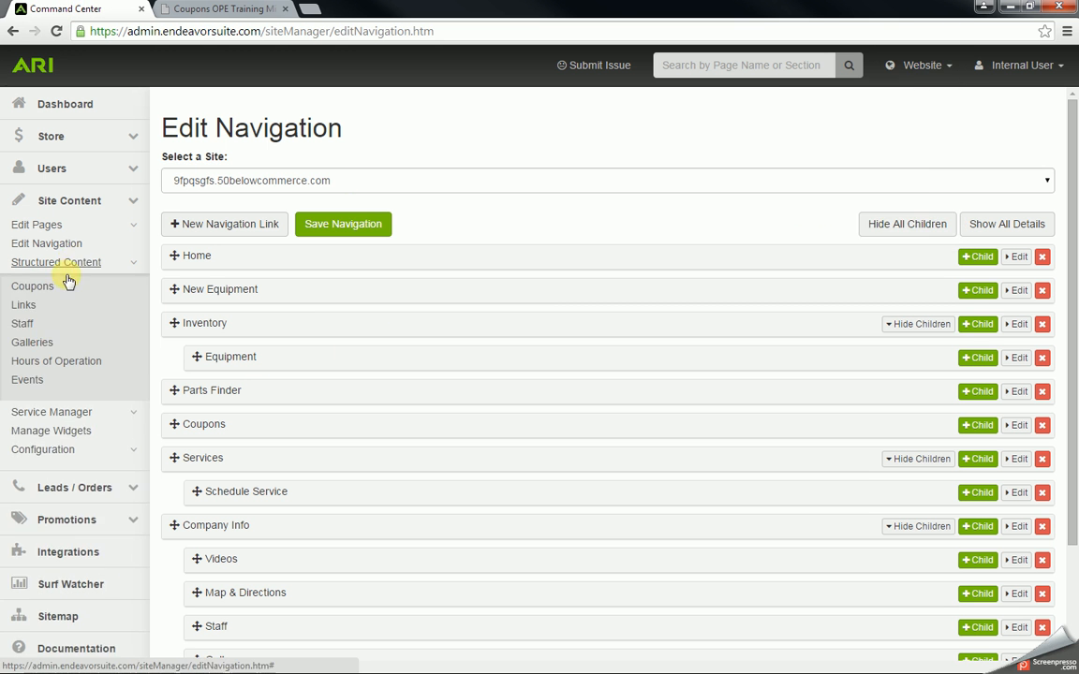
{"action": "left_click", "coordinate": [50, 288]}
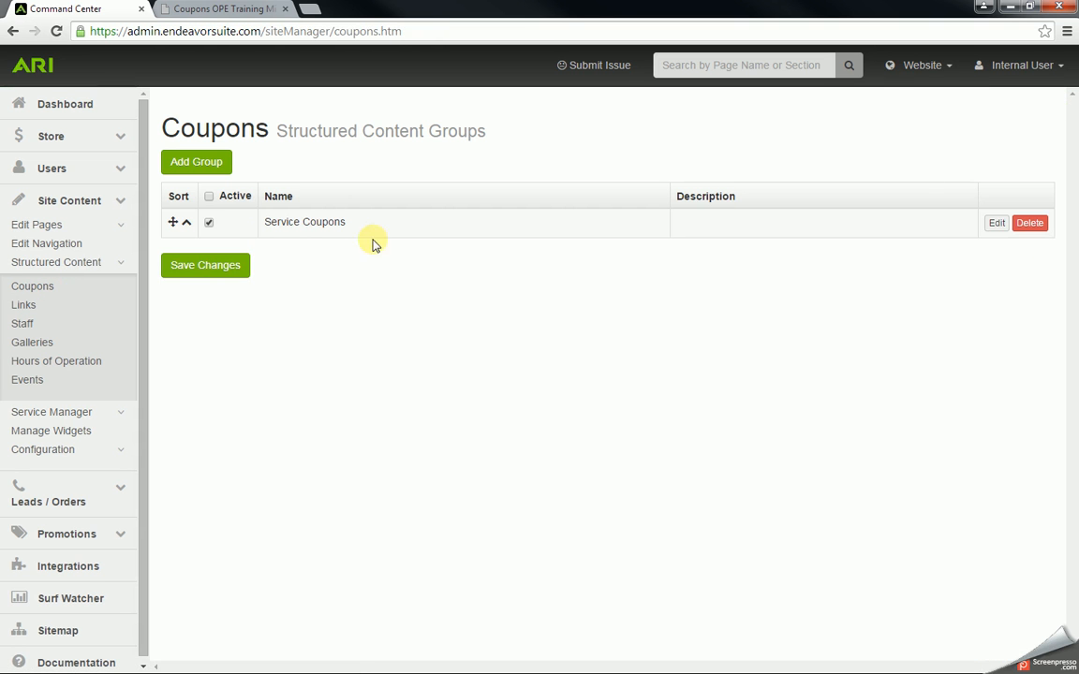
{"action": "left_click", "coordinate": [995, 229]}
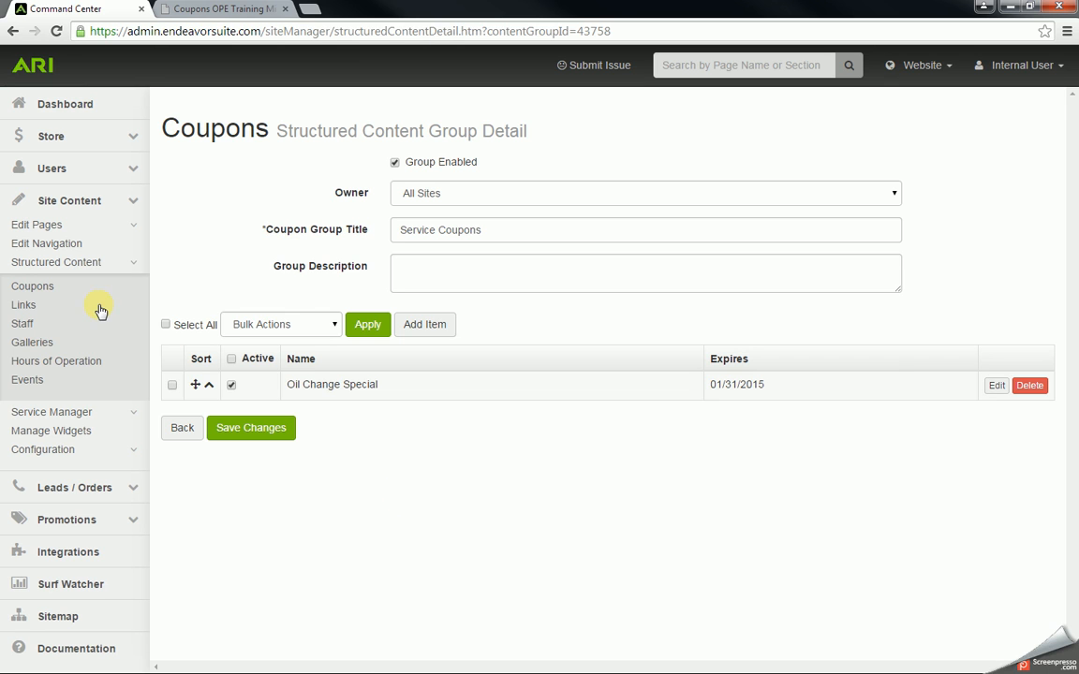
- Create a Links structured content group titled "Recommended Links" for all sites and save it
{"action": "left_click", "coordinate": [24, 306]}
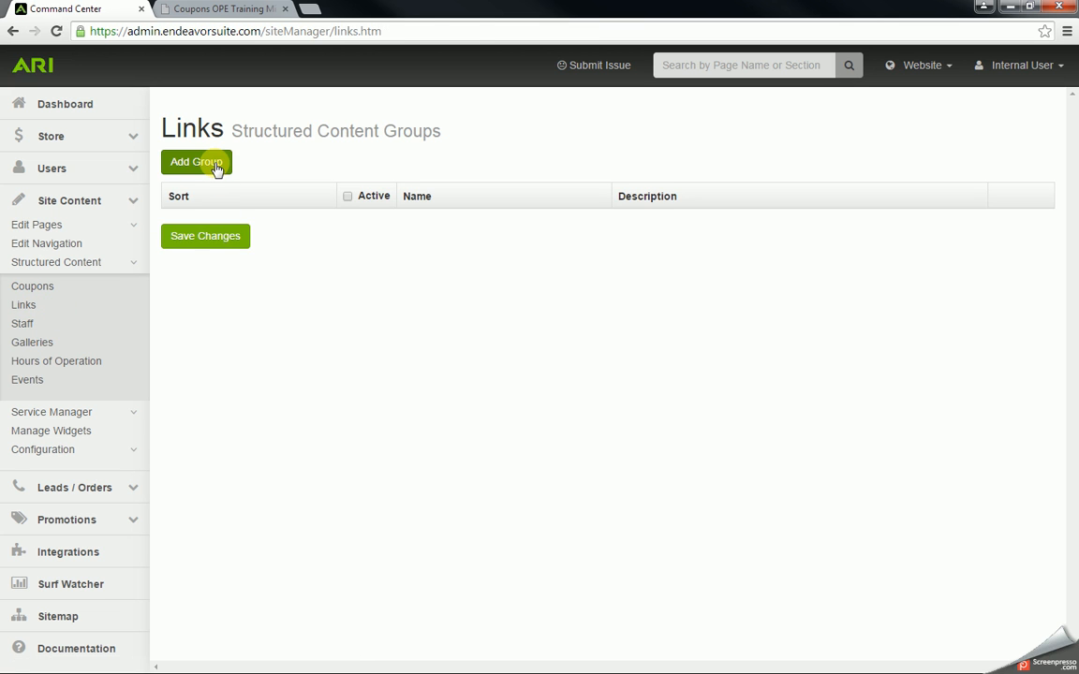
{"action": "left_click", "coordinate": [215, 165]}
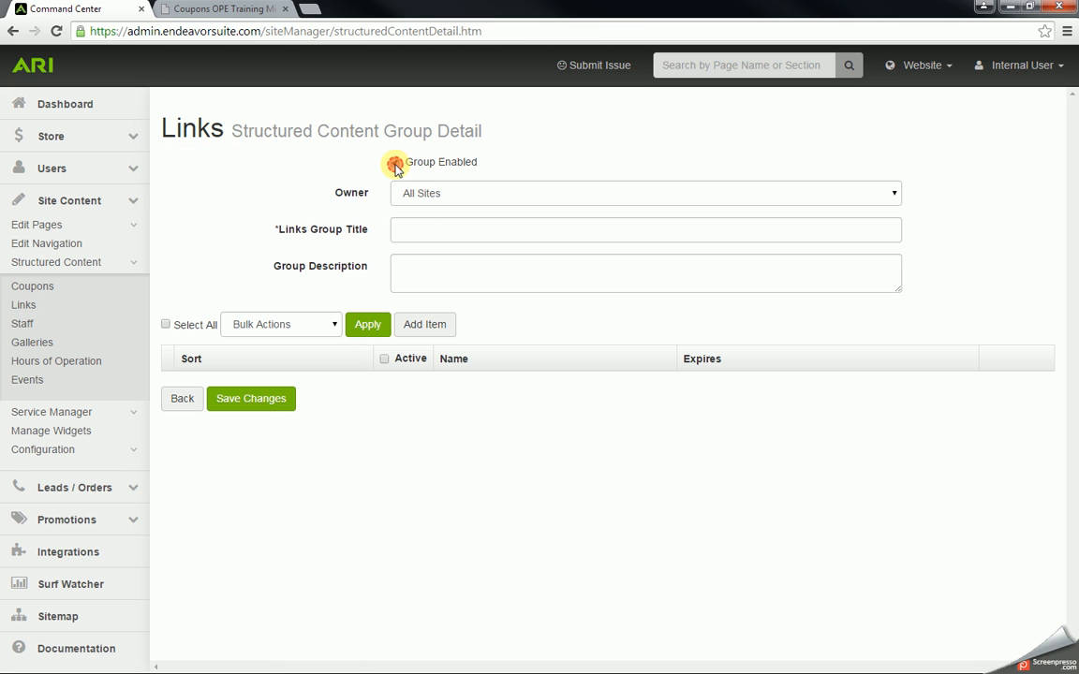
{"action": "left_click", "coordinate": [426, 222]}
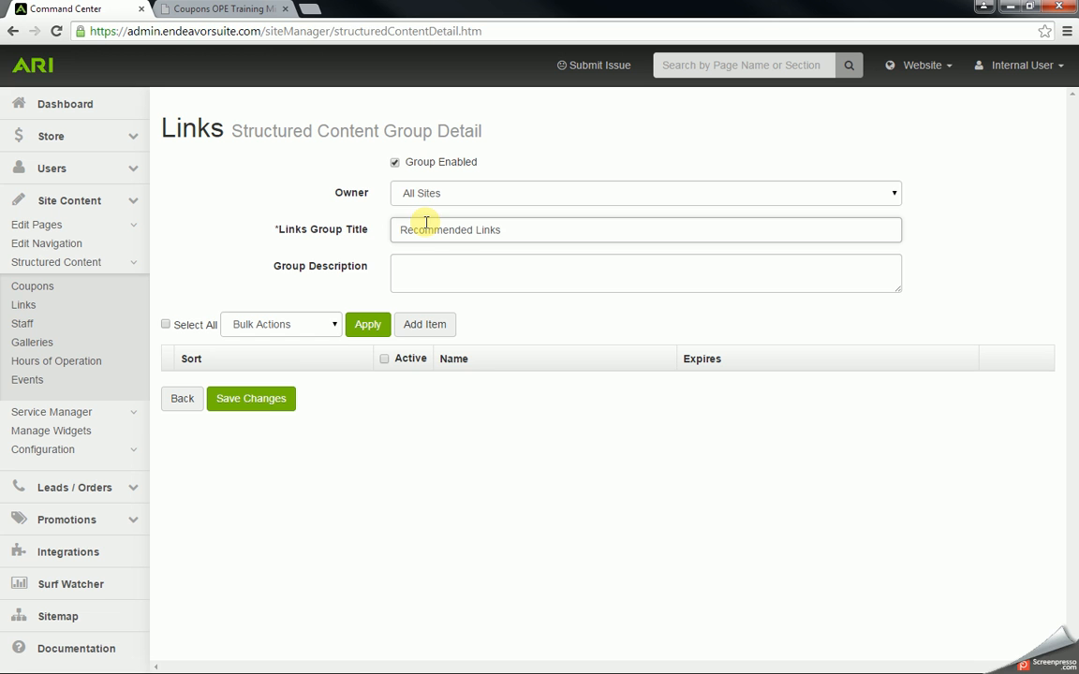
{"action": "left_click", "coordinate": [283, 404]}
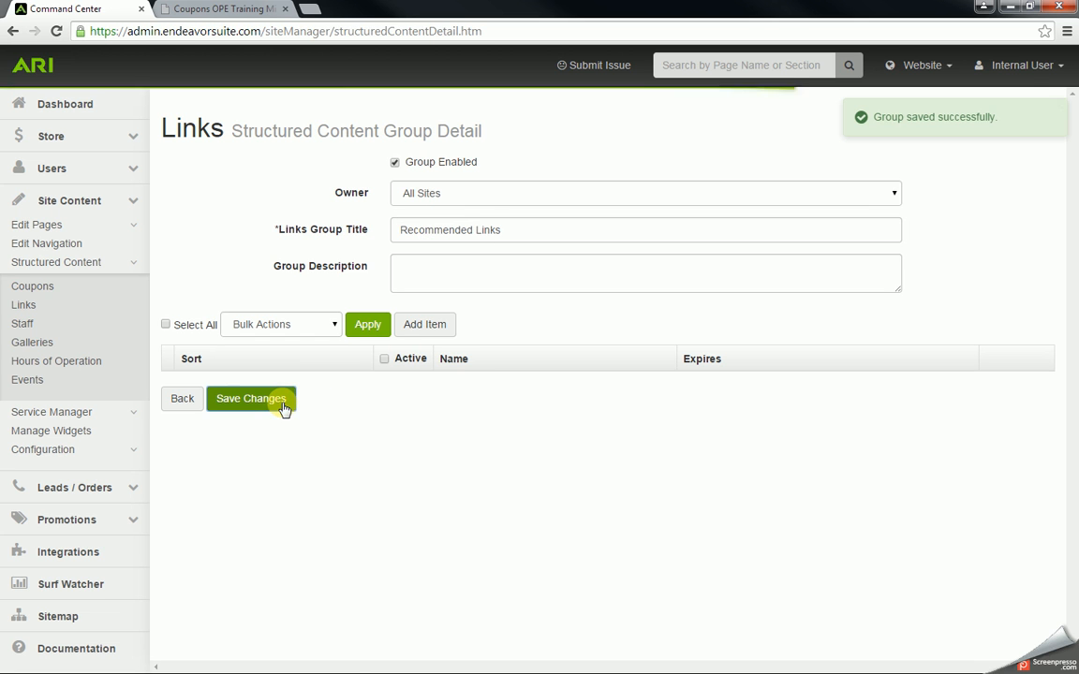
{"action": "left_click", "coordinate": [424, 325]}
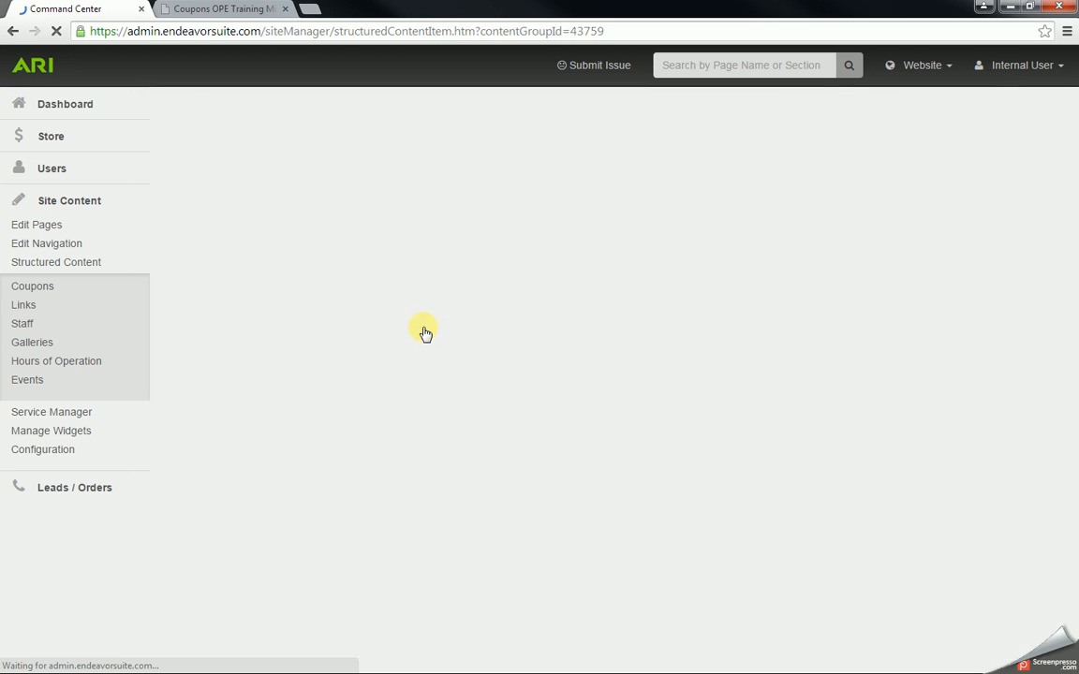
{"action": "left_click", "coordinate": [409, 195]}
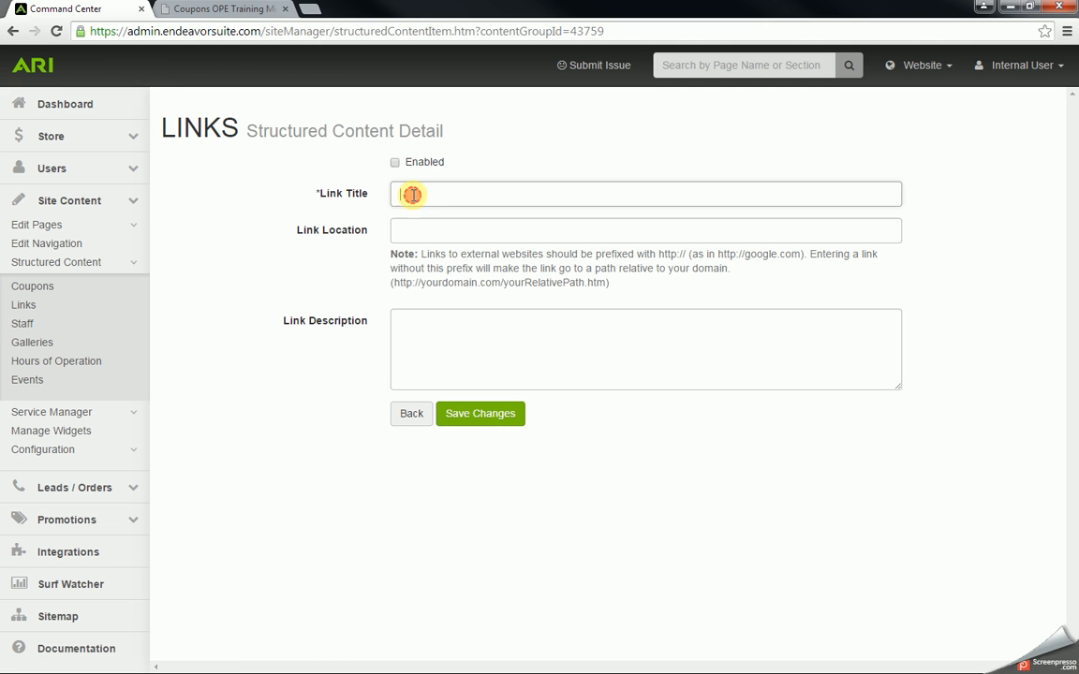
{"action": "left_click", "coordinate": [414, 229]}
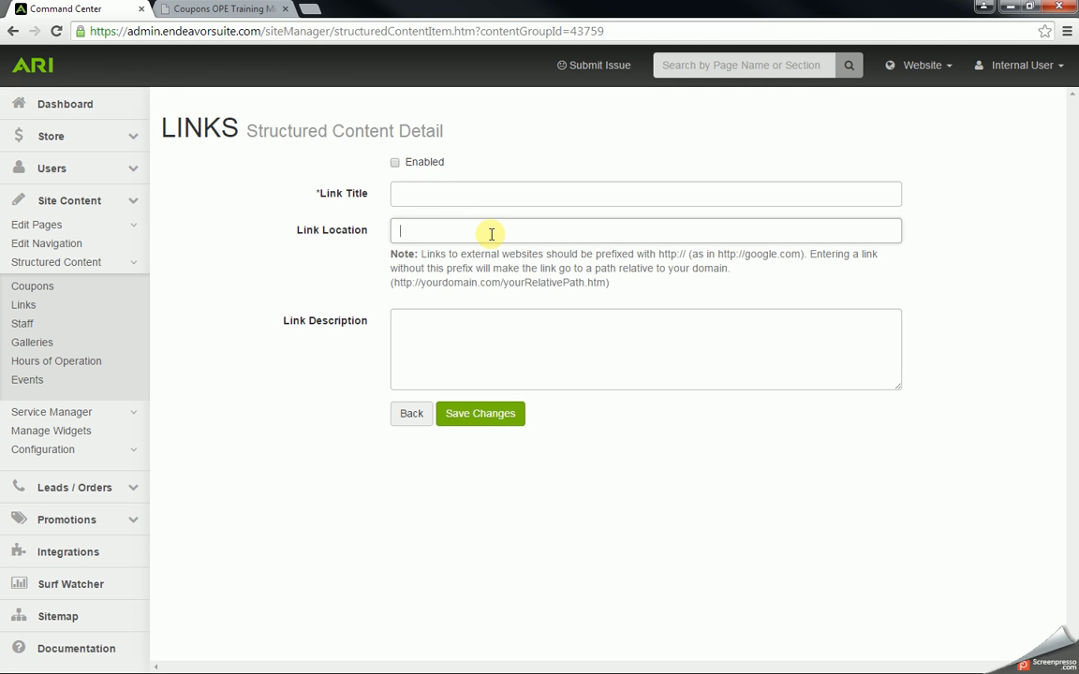
{"action": "left_click", "coordinate": [465, 339]}
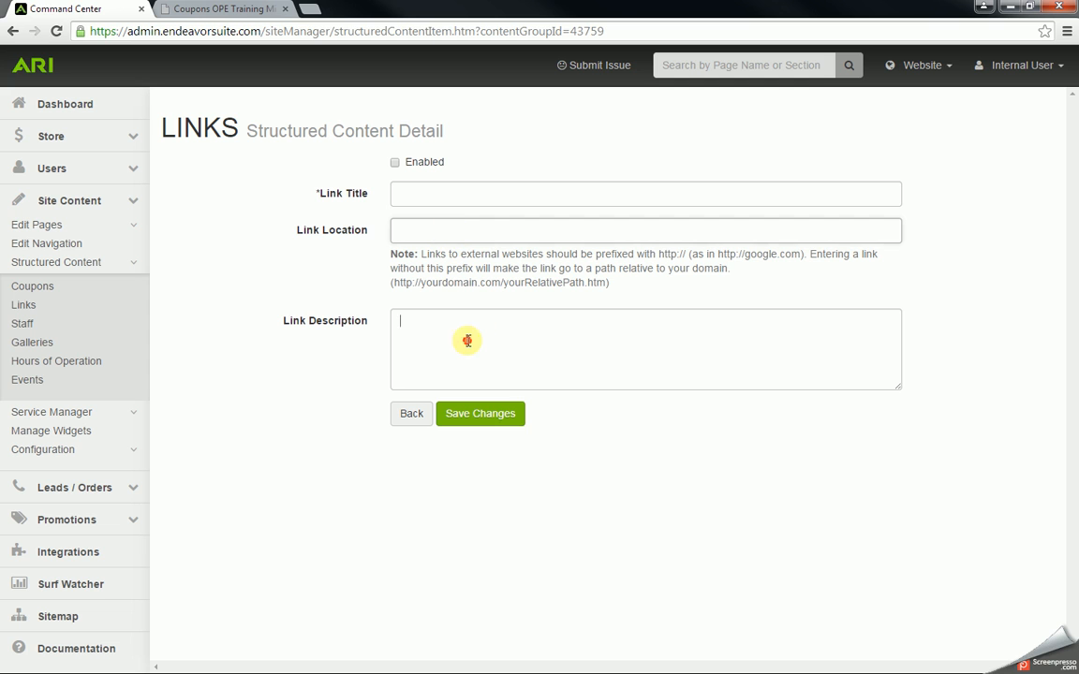
{"action": "left_click", "coordinate": [397, 163]}
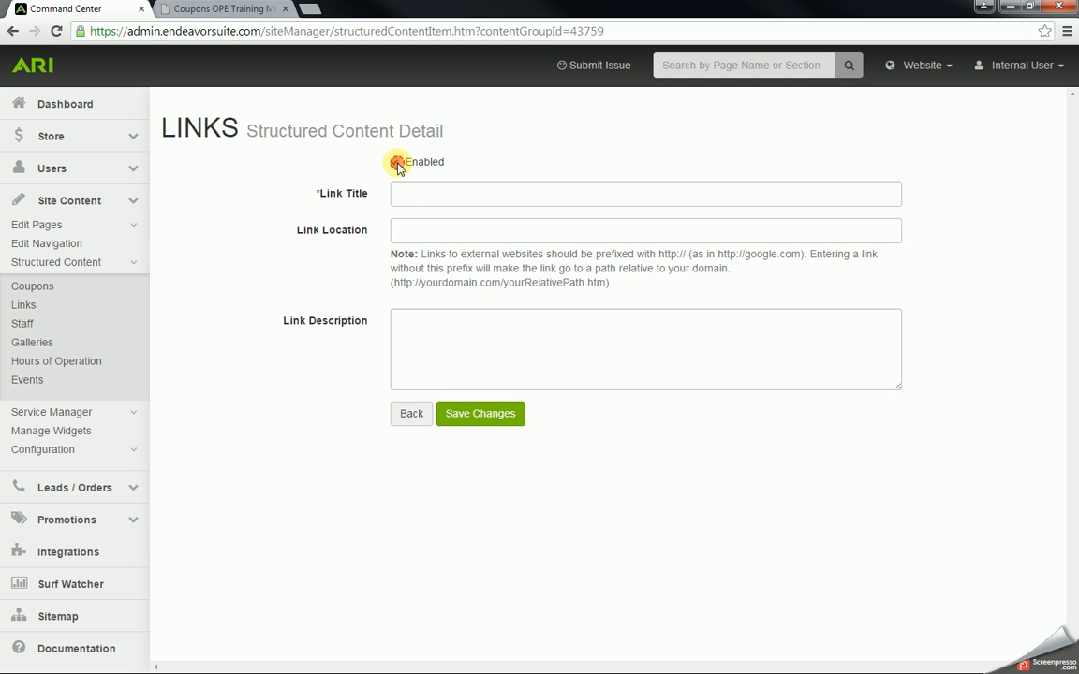
{"action": "left_click", "coordinate": [418, 191]}
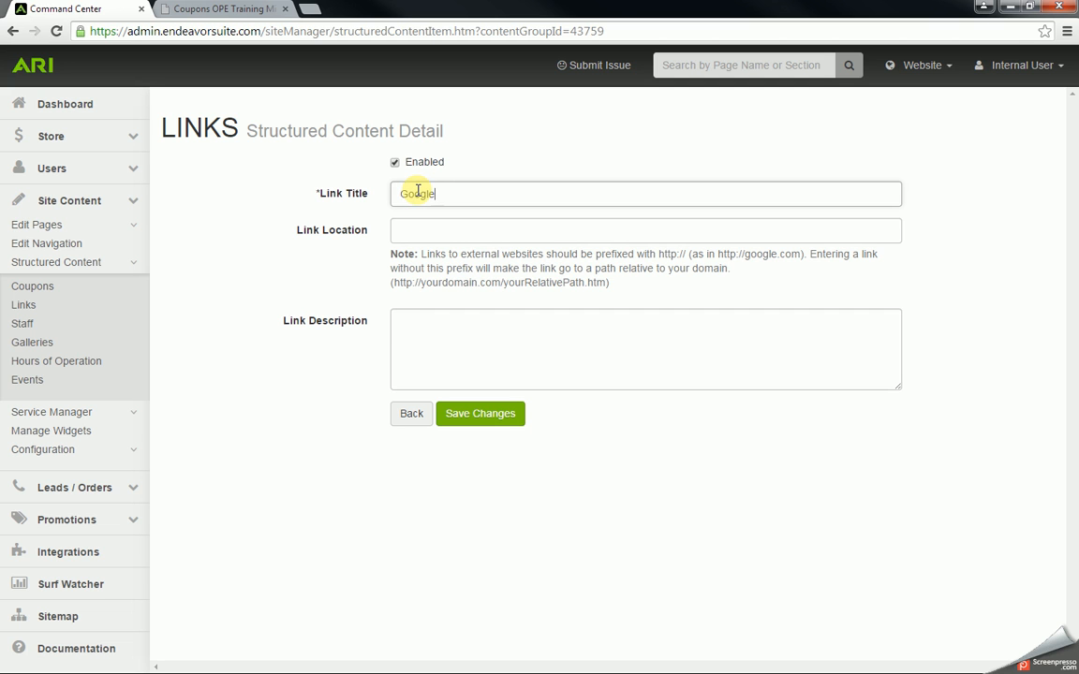
{"action": "left_click", "coordinate": [422, 229]}
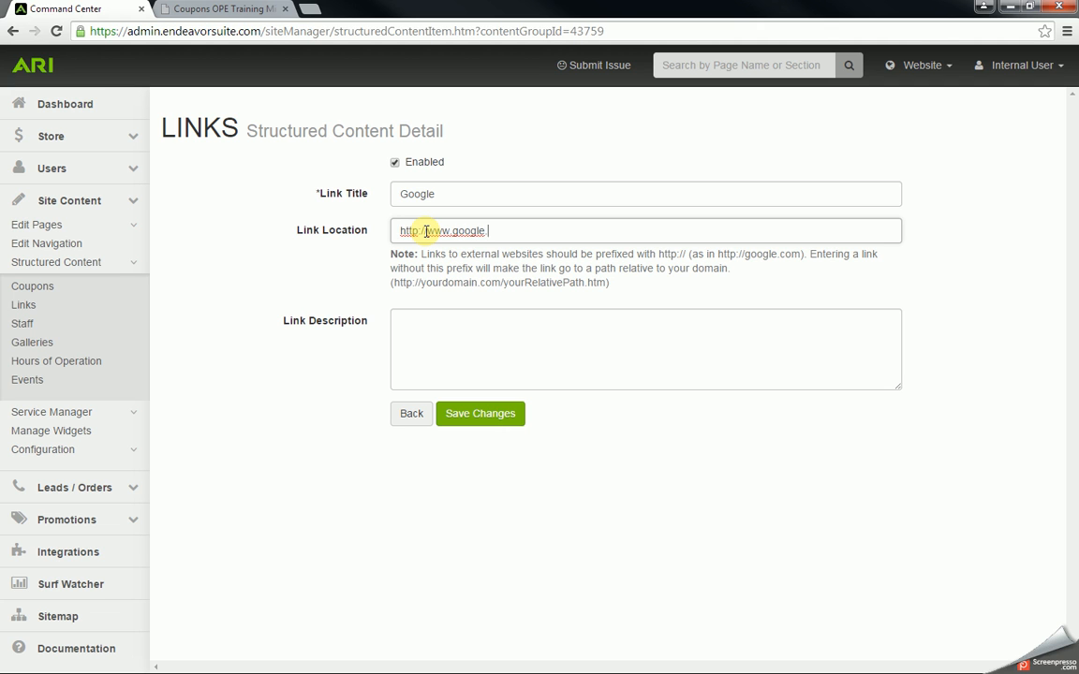
{"action": "left_click", "coordinate": [447, 325]}
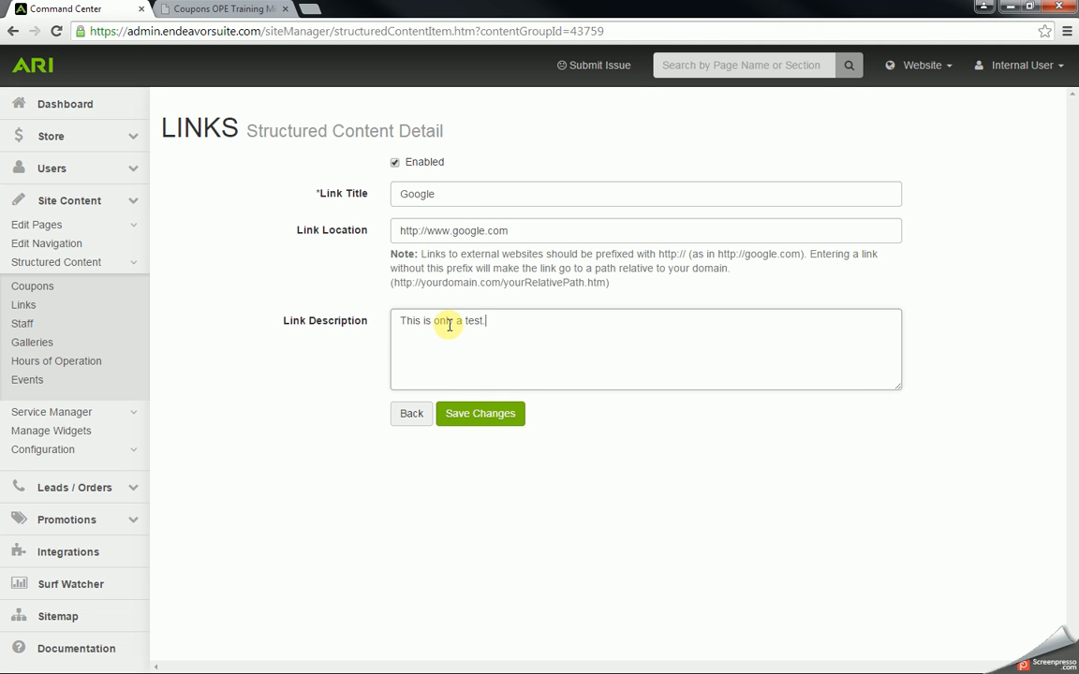
- Save the Google link item and publish the website changes
{"action": "left_click", "coordinate": [480, 413]}
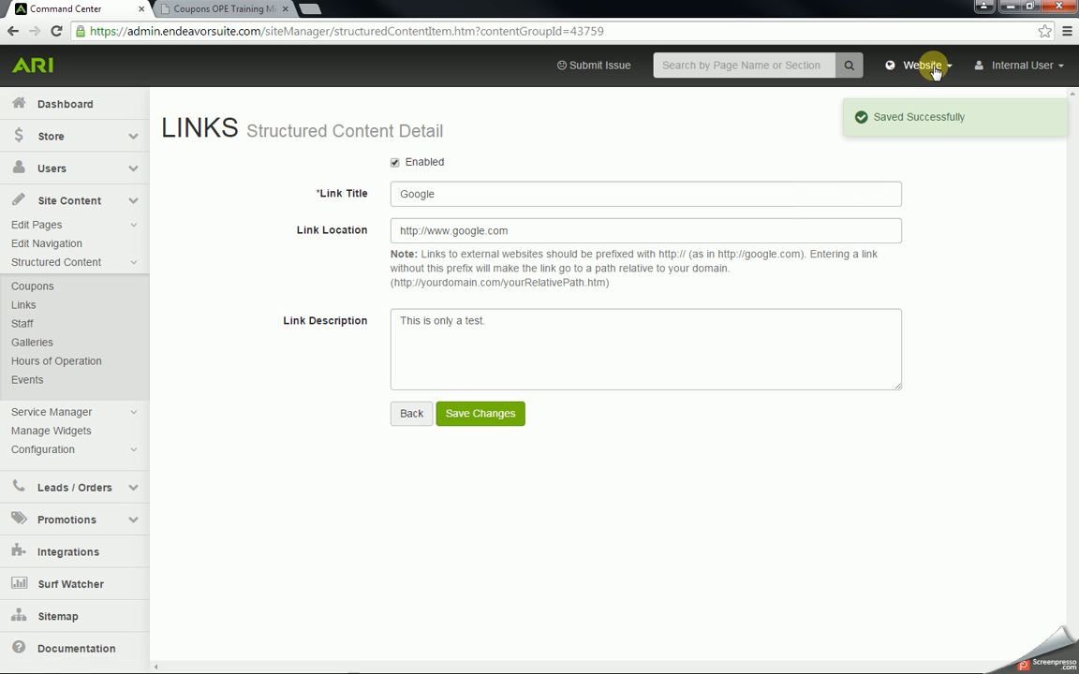
{"action": "left_click", "coordinate": [934, 70]}
{"action": "left_click", "coordinate": [935, 178]}
- Switch to the live dealer website and try to open its links.htm page by editing the web address
{"action": "left_click", "coordinate": [214, 8]}
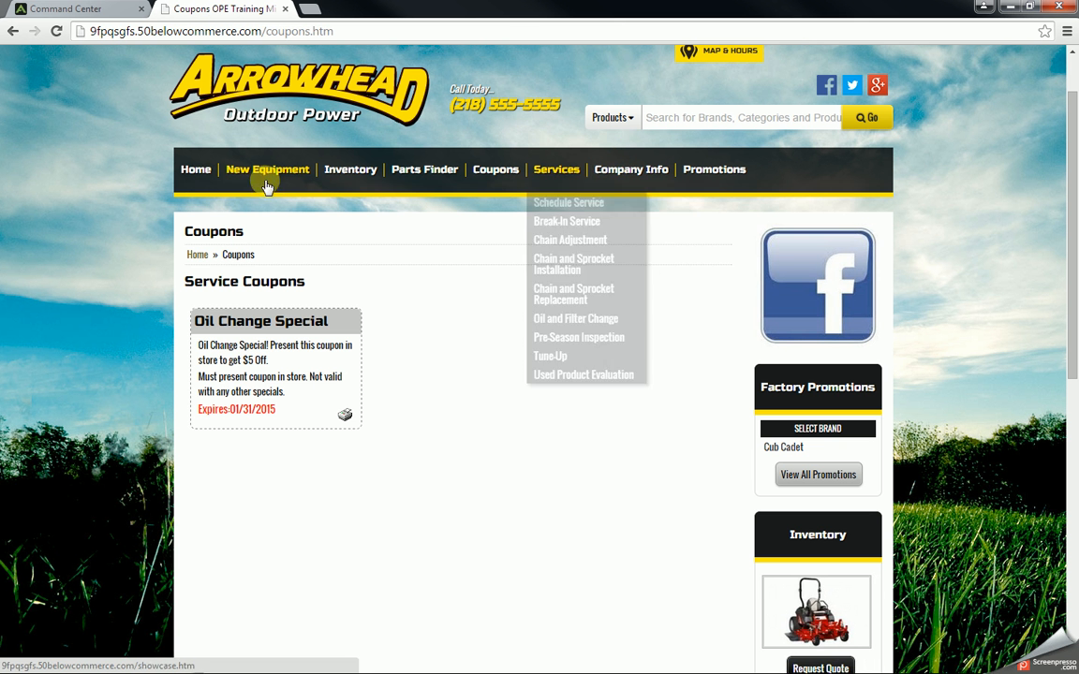
{"action": "left_click", "coordinate": [309, 29]}
{"action": "left_click", "coordinate": [309, 31]}
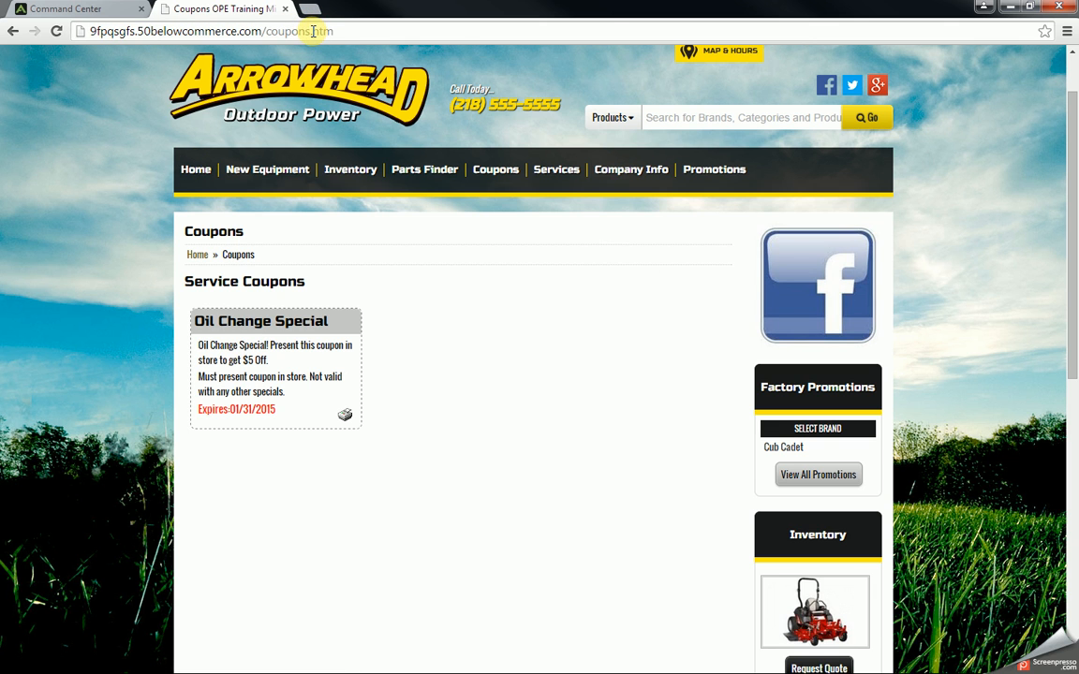
{"action": "key", "text": "BackSpace"}
{"action": "key", "text": "BackSpace"}
{"action": "key", "text": "BackSpace"}
{"action": "key", "text": "BackSpace"}
{"action": "key", "text": "BackSpace"}
{"action": "key", "text": "BackSpace"}
{"action": "key", "text": "BackSpace"}
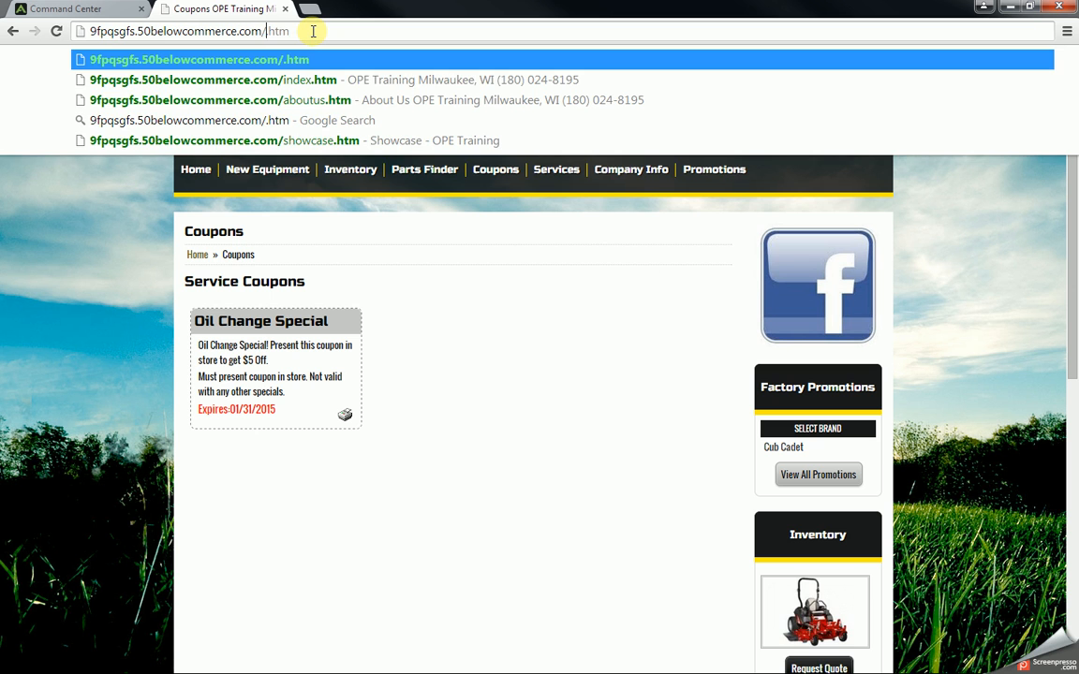
{"action": "type", "text": "links"}
{"action": "key", "text": "Return"}
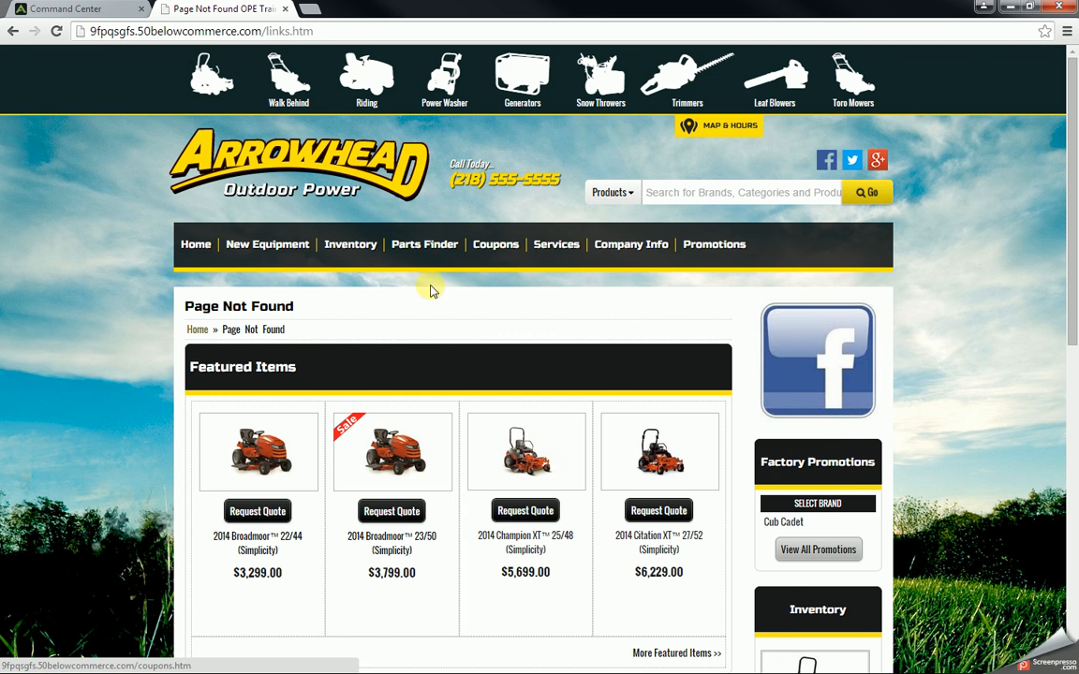
- Return to Command Center, find the Links List page among the site pages and open its details to check its file name
{"action": "left_click", "coordinate": [108, 9]}
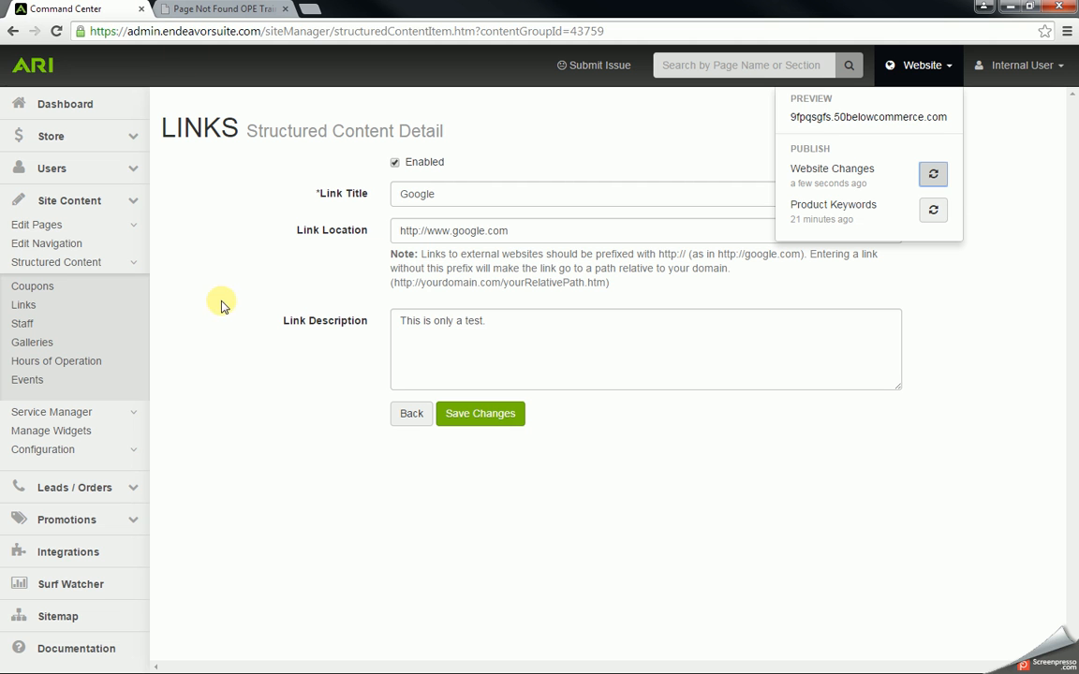
{"action": "left_click", "coordinate": [41, 227]}
{"action": "left_click", "coordinate": [38, 250]}
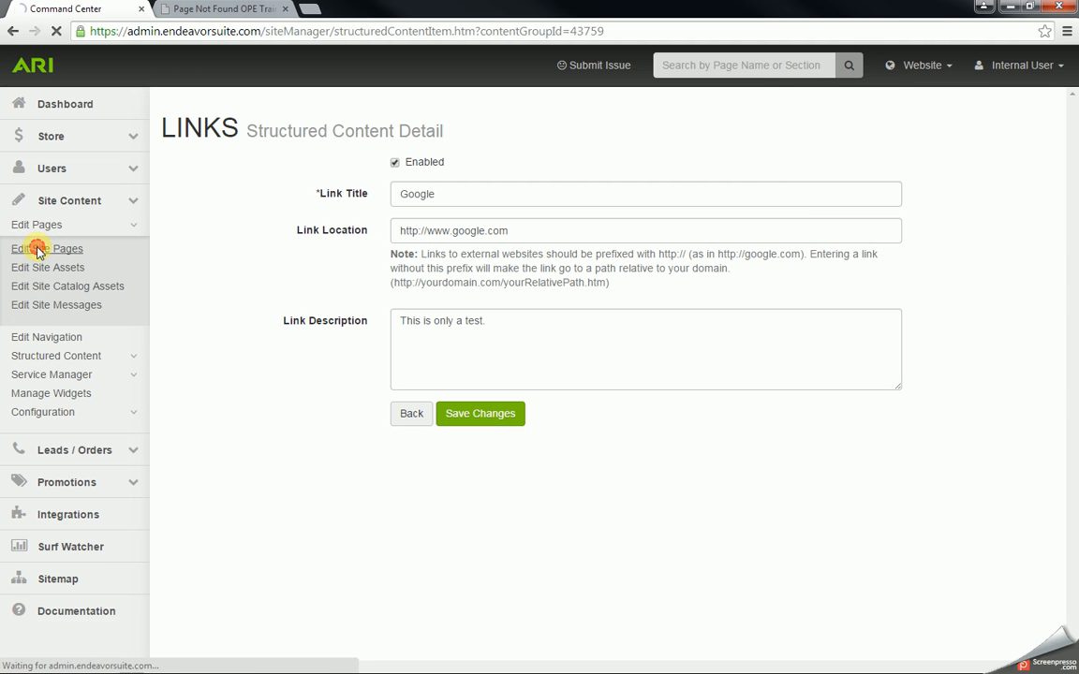
{"action": "scroll", "coordinate": [211, 384], "scroll_direction": "down", "scroll_amount": 6}
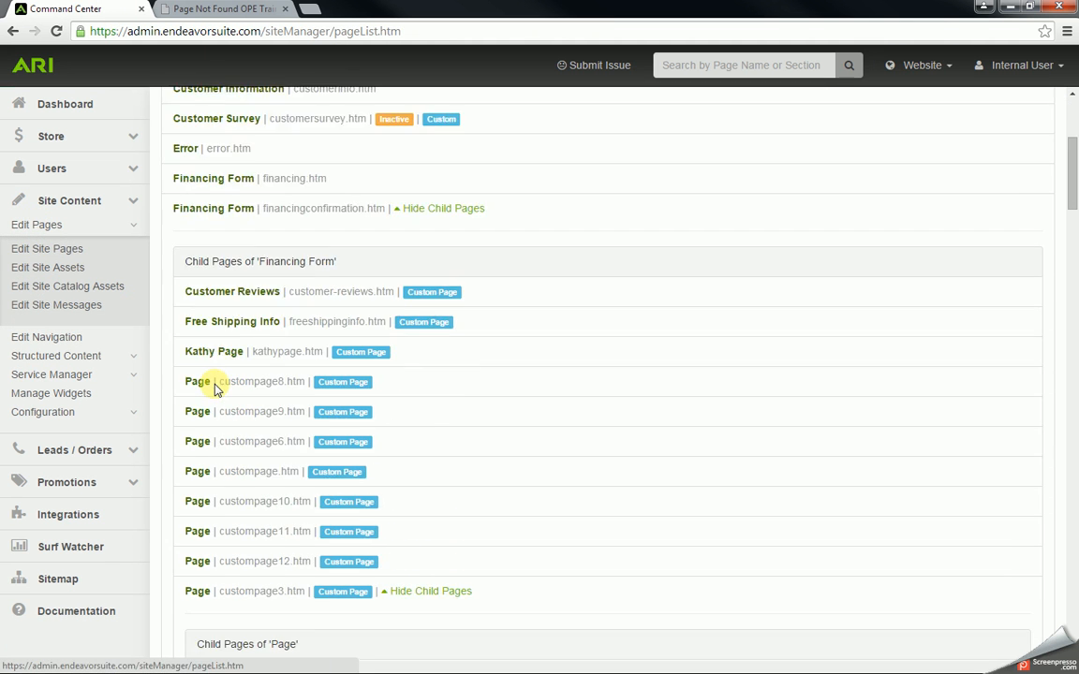
{"action": "scroll", "coordinate": [214, 389], "scroll_direction": "down", "scroll_amount": 12}
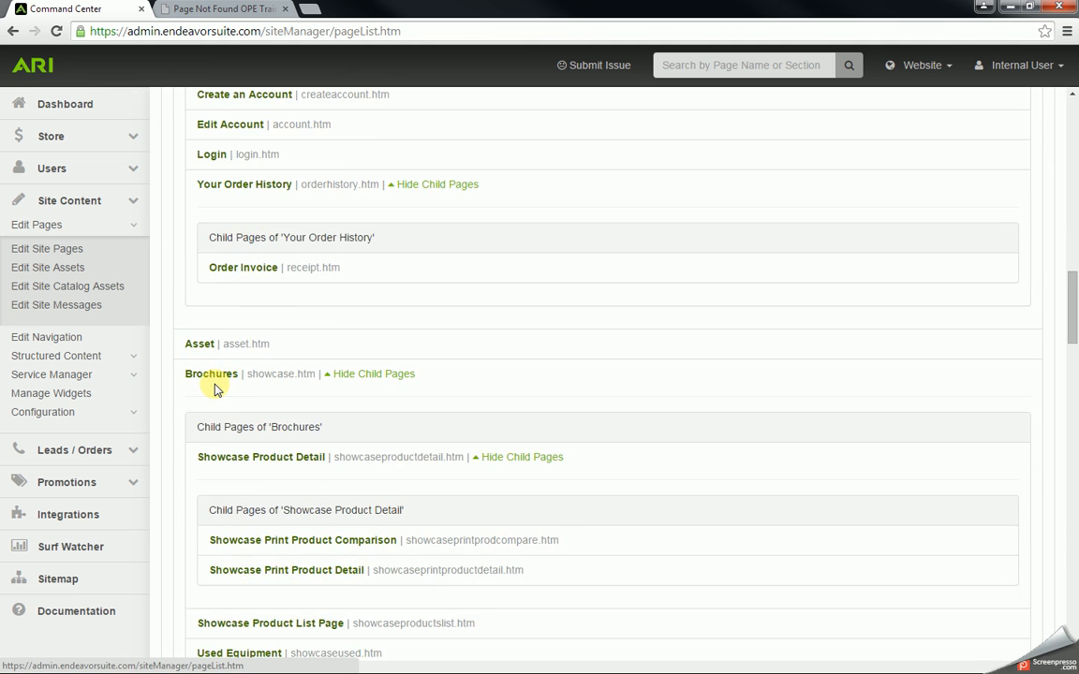
{"action": "scroll", "coordinate": [215, 388], "scroll_direction": "down", "scroll_amount": 2}
{"action": "scroll", "coordinate": [215, 386], "scroll_direction": "down", "scroll_amount": 4}
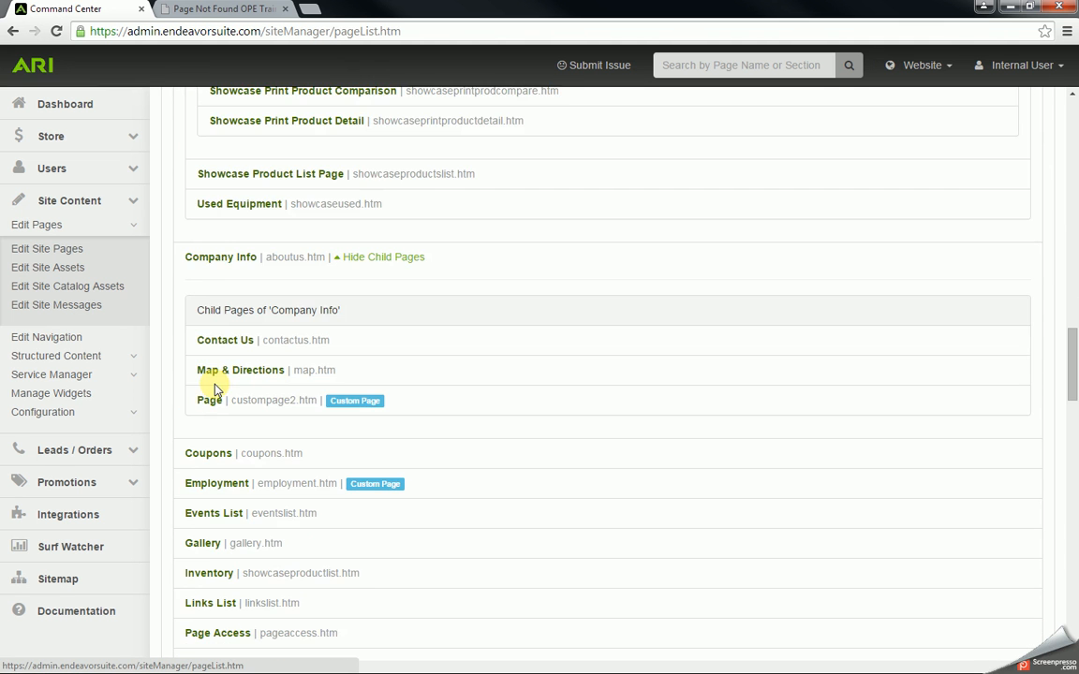
{"action": "scroll", "coordinate": [215, 388], "scroll_direction": "down", "scroll_amount": 2}
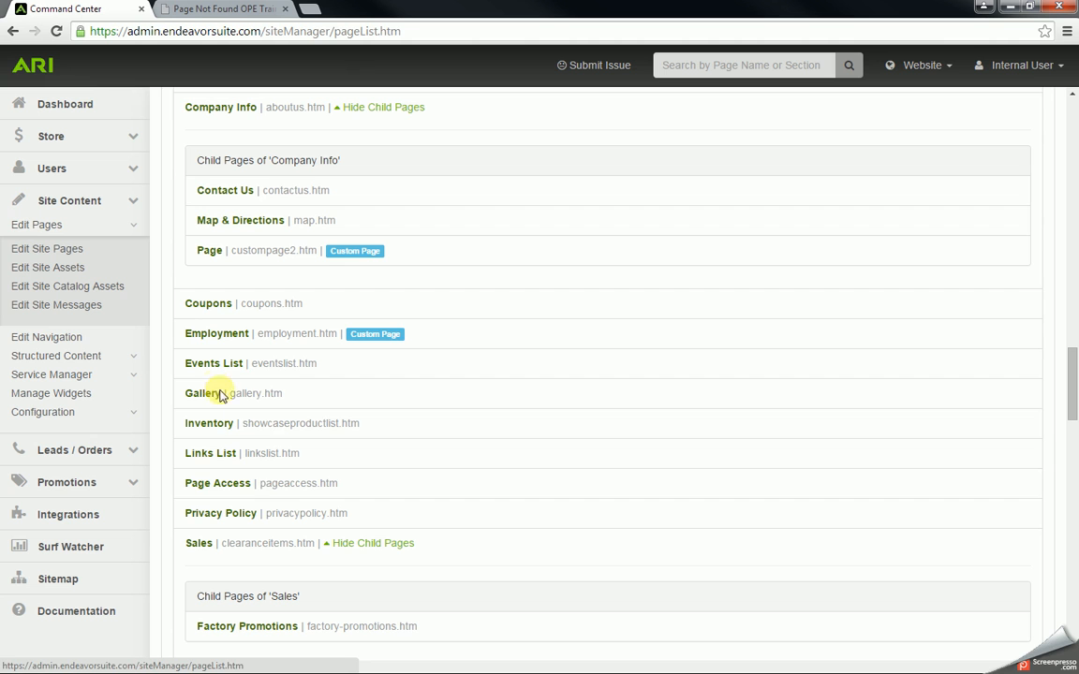
{"action": "left_click", "coordinate": [210, 463]}
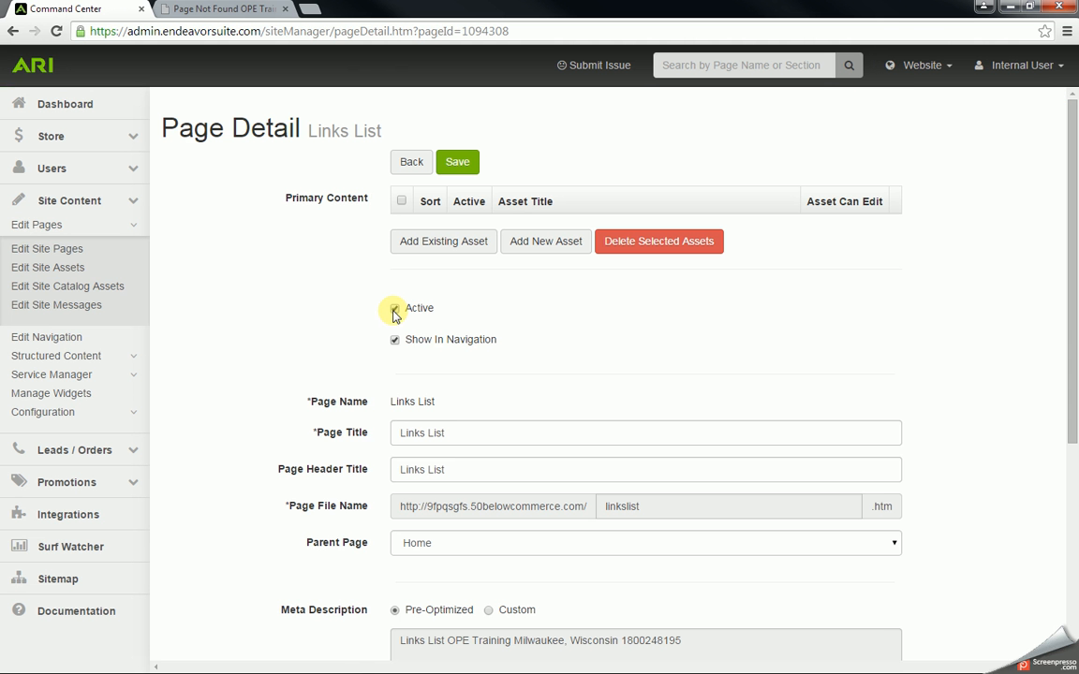
- In the site navigation, add a child link under Company Info that points to the site page Links List (linkslist.htm)
{"action": "left_click", "coordinate": [23, 338]}
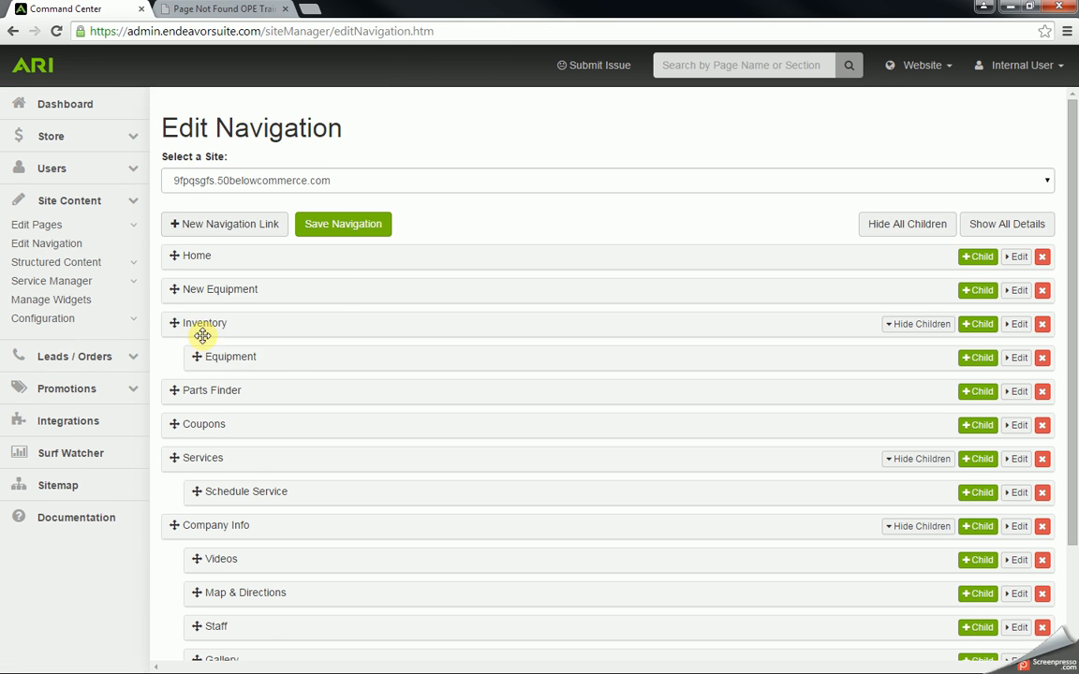
{"action": "scroll", "coordinate": [336, 291], "scroll_direction": "down", "scroll_amount": 3}
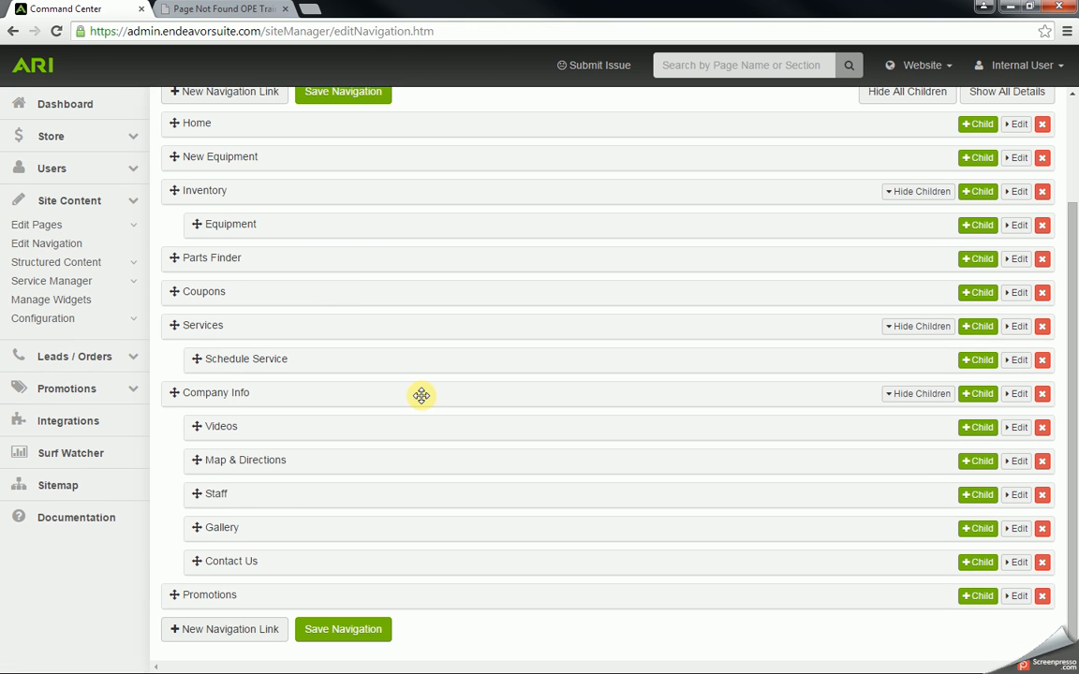
{"action": "left_click", "coordinate": [983, 398]}
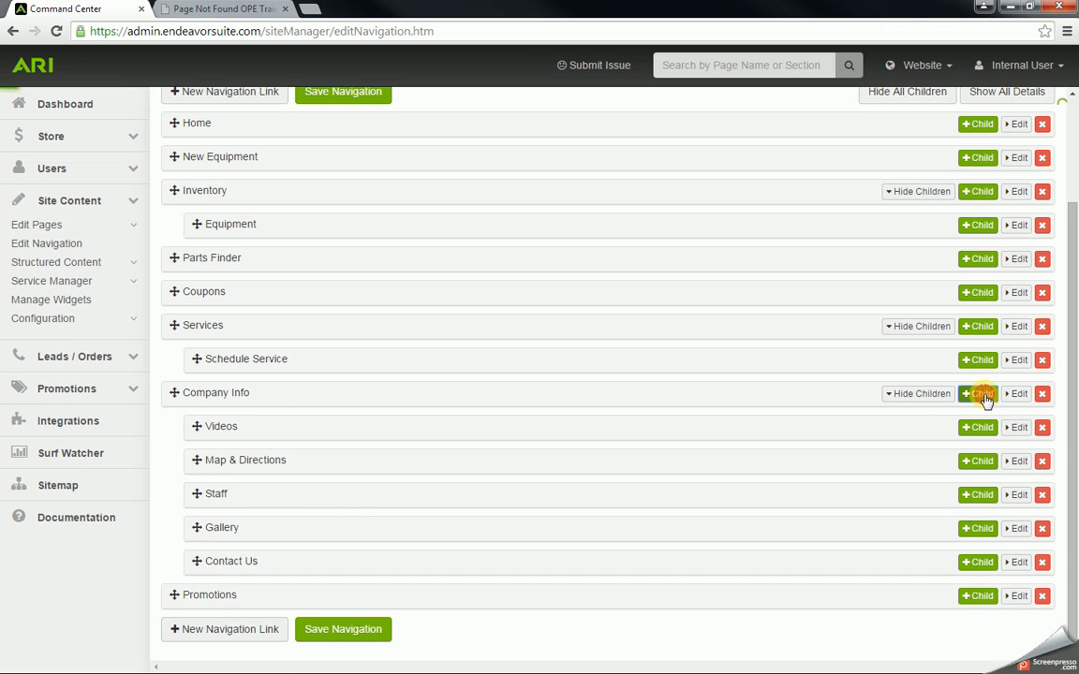
{"action": "left_click", "coordinate": [379, 485]}
{"action": "type", "text": "links"}
{"action": "left_click", "coordinate": [359, 509]}
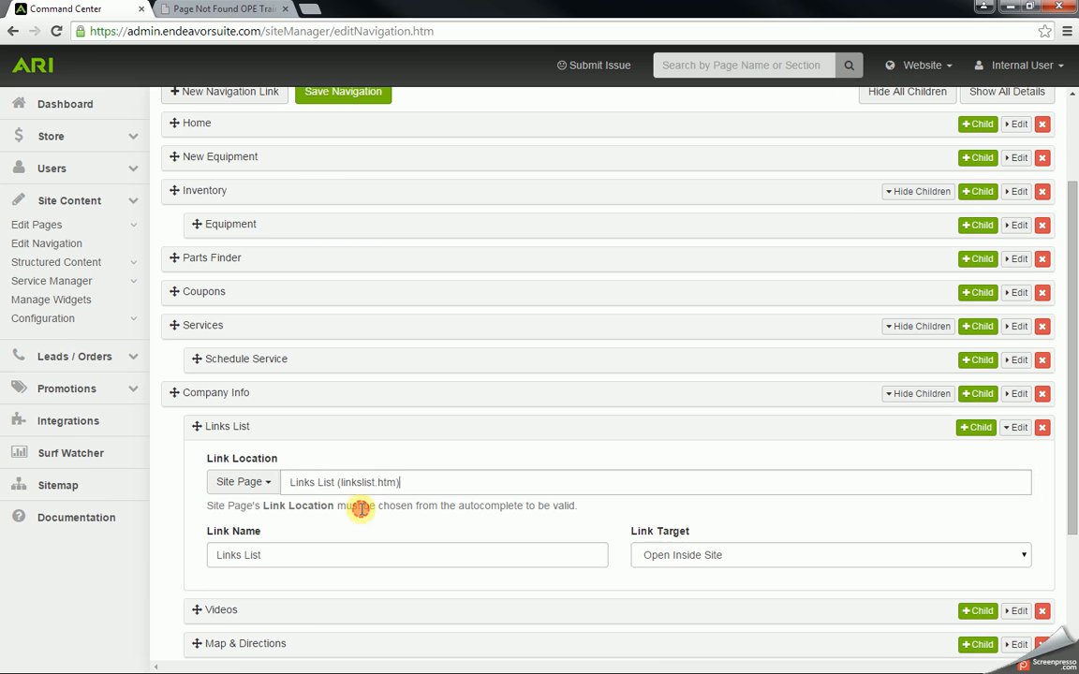
- Save the navigation with the added Links List link and publish the website changes
{"action": "scroll", "coordinate": [357, 196], "scroll_direction": "up", "scroll_amount": 2}
{"action": "left_click", "coordinate": [354, 224]}
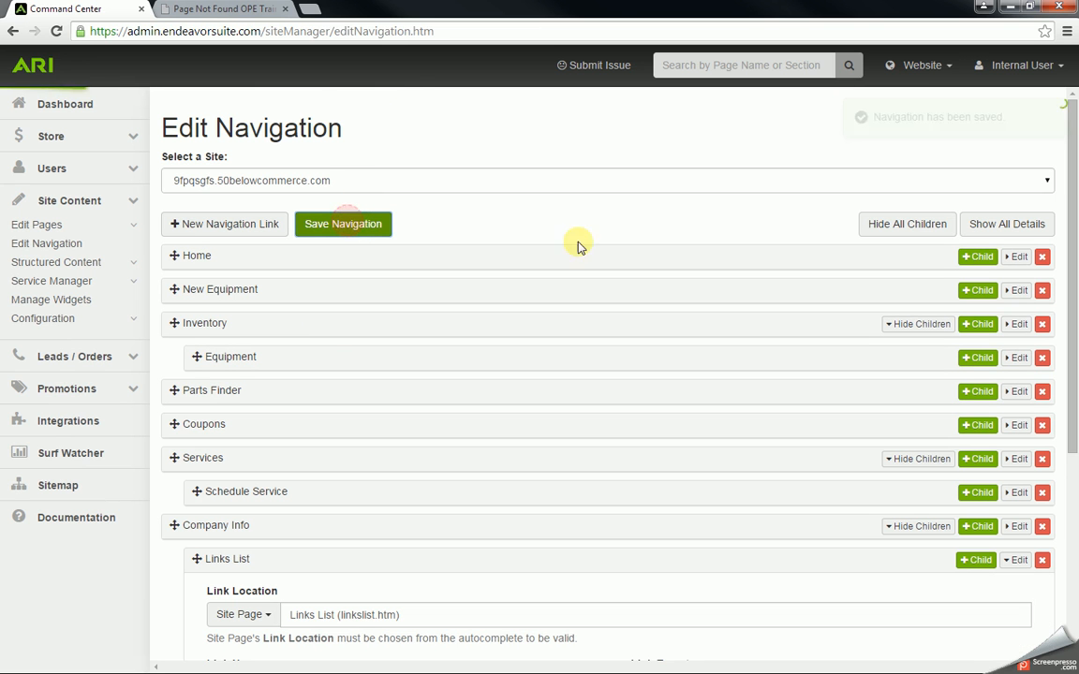
{"action": "left_click", "coordinate": [950, 66]}
{"action": "left_click", "coordinate": [934, 173]}
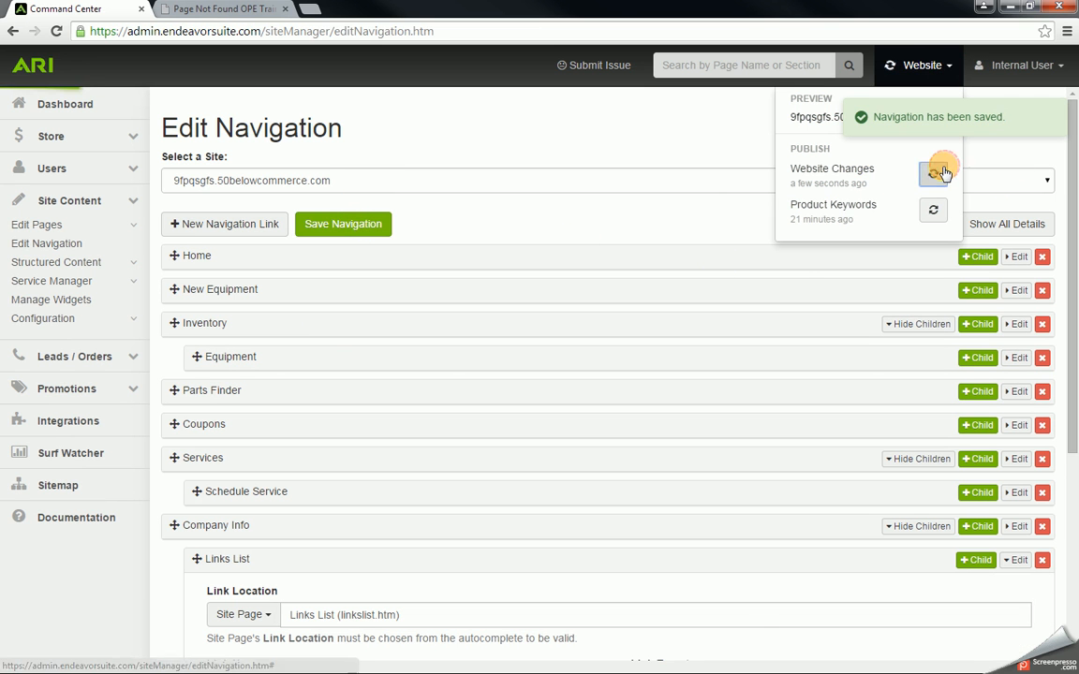
- Reload the live dealer website from its home page and open Links List under Company Info to review the recommended links
{"action": "left_click", "coordinate": [242, 7]}
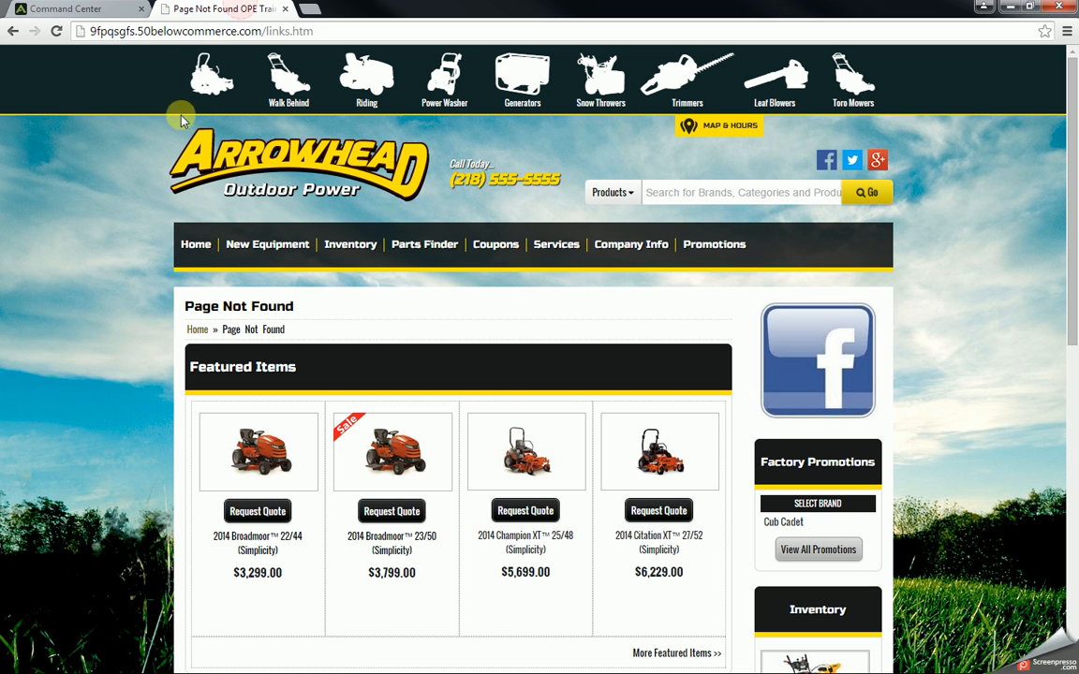
{"action": "left_click", "coordinate": [196, 249]}
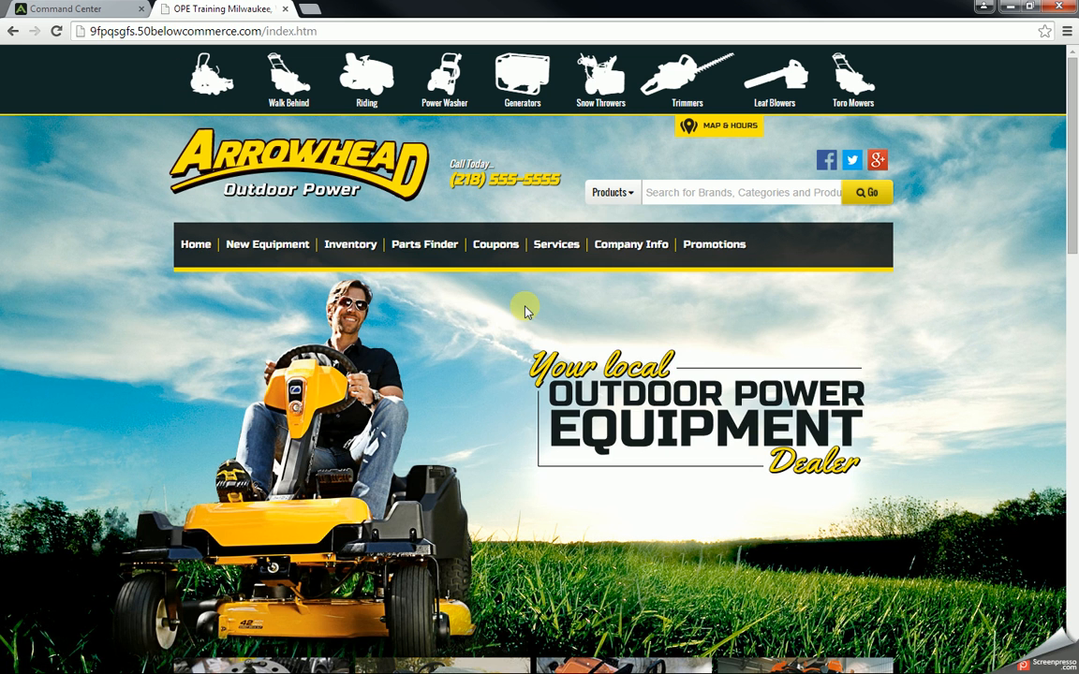
{"action": "mouse_move", "coordinate": [631, 244]}
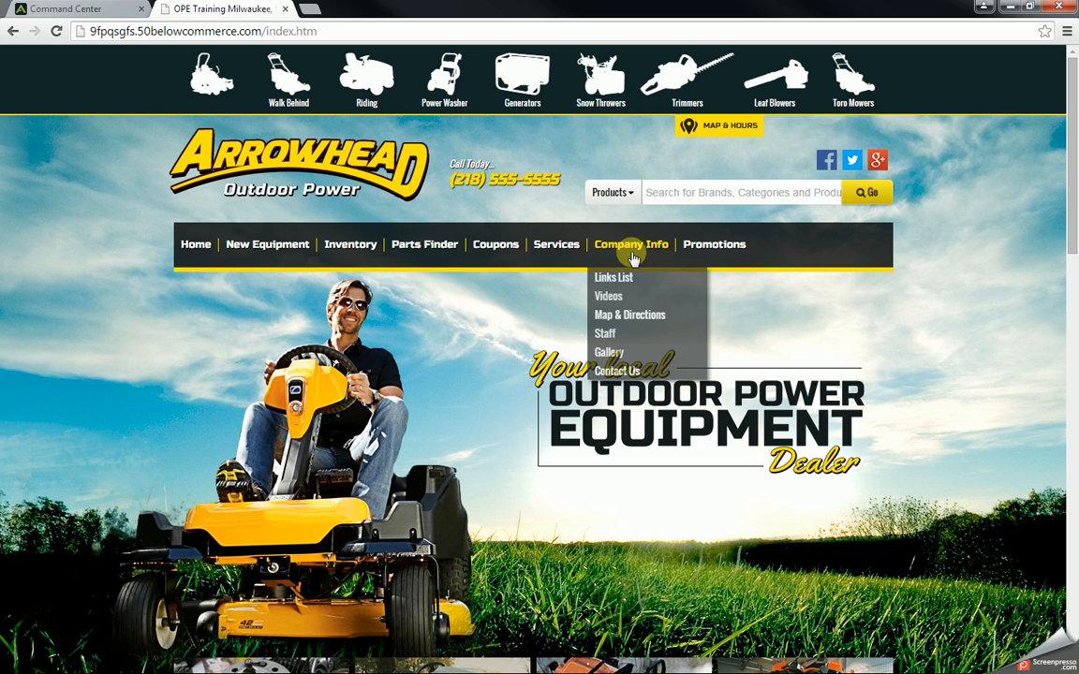
{"action": "left_click", "coordinate": [625, 280]}
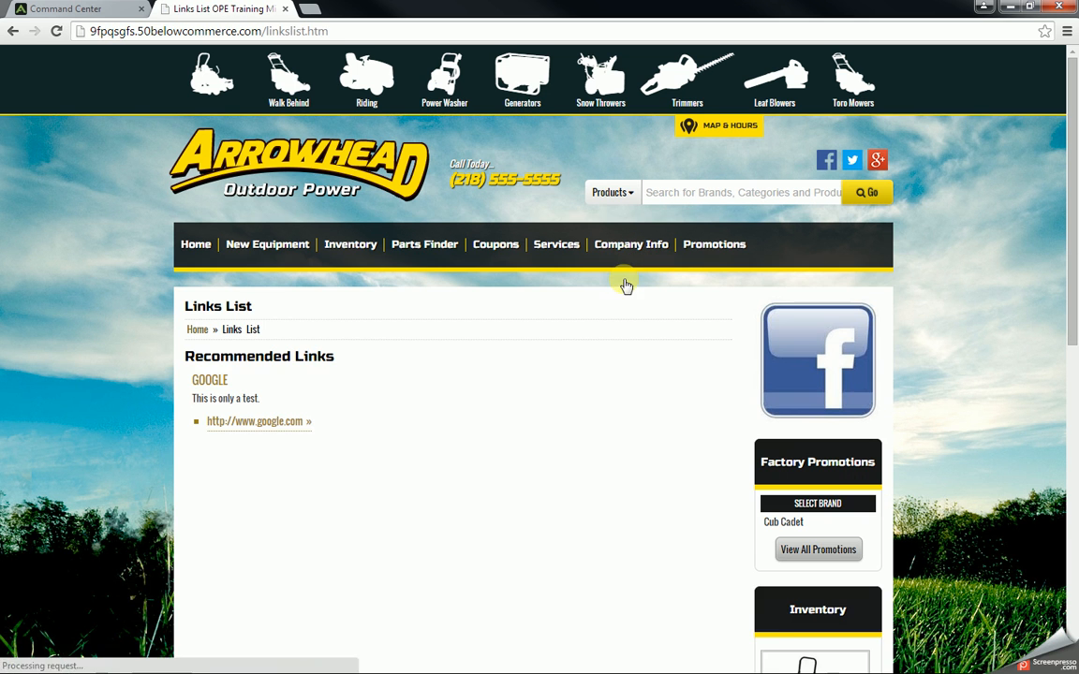
{"action": "scroll", "coordinate": [468, 313], "scroll_direction": "down", "scroll_amount": 2}
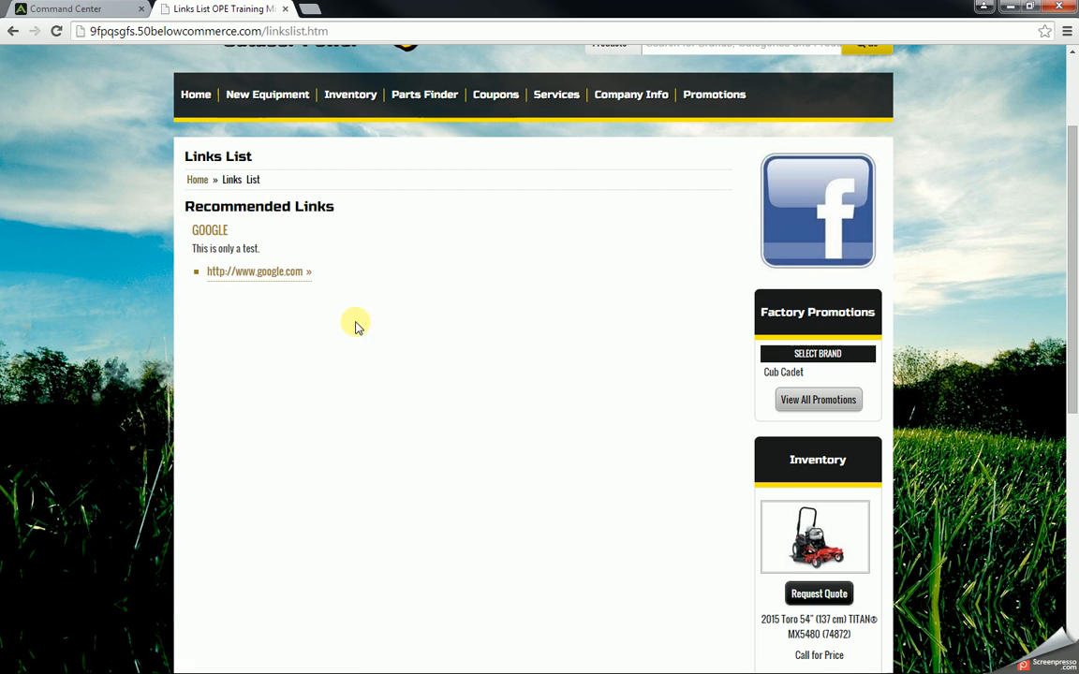
{"action": "double_click", "coordinate": [208, 230]}
{"action": "triple_click", "coordinate": [261, 251]}
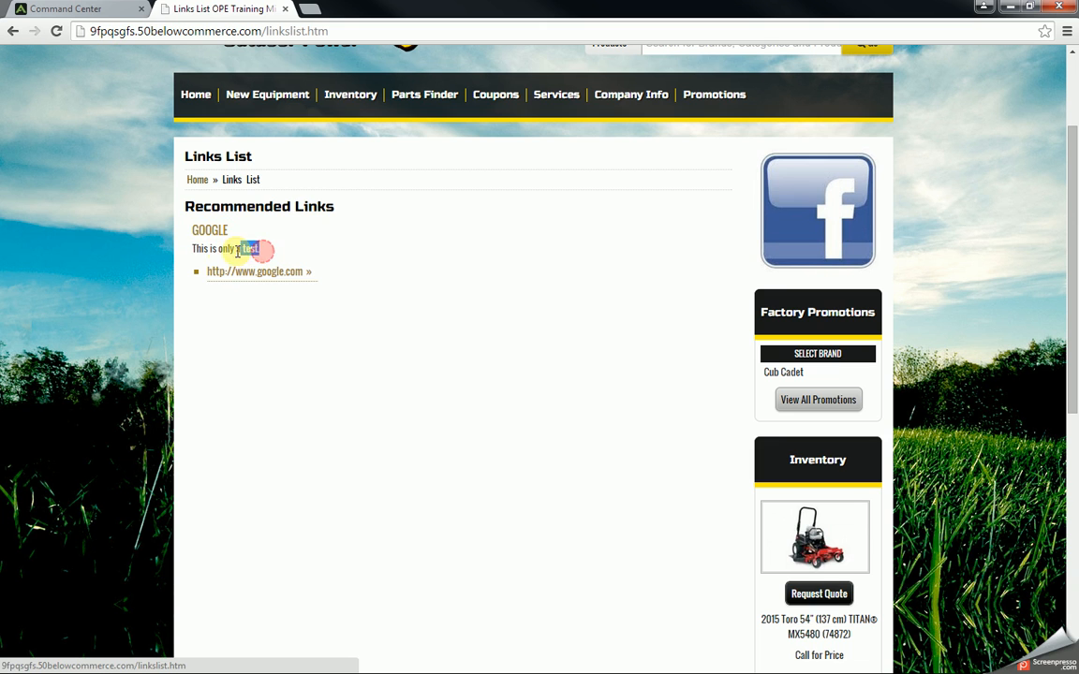
{"action": "left_click", "coordinate": [260, 391]}
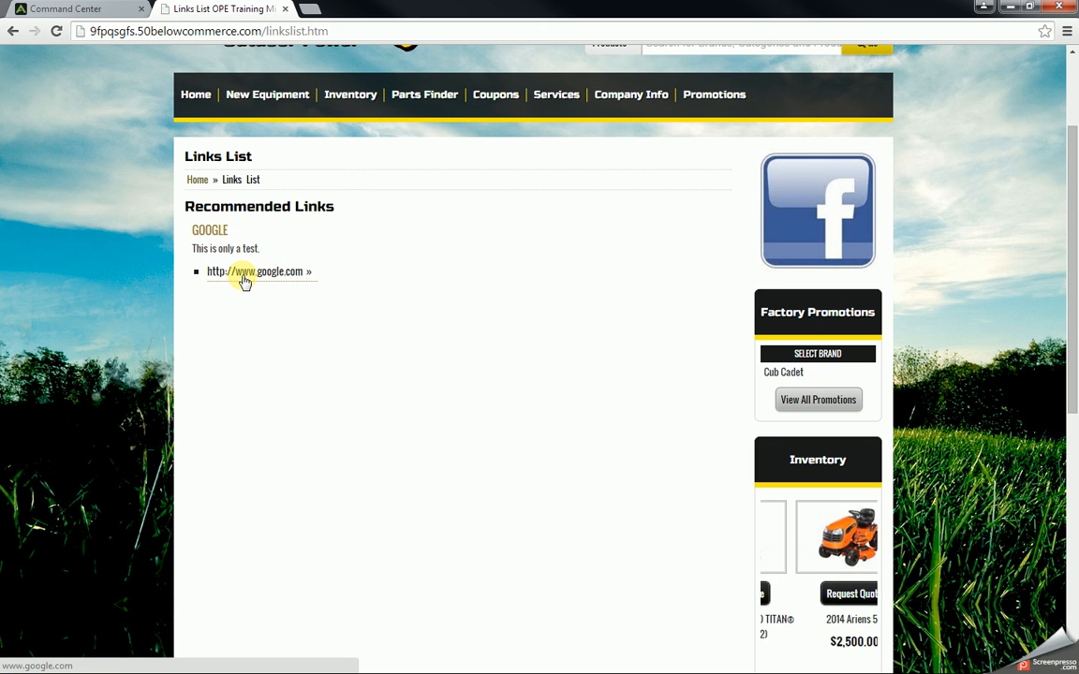
{"action": "left_click", "coordinate": [242, 281]}
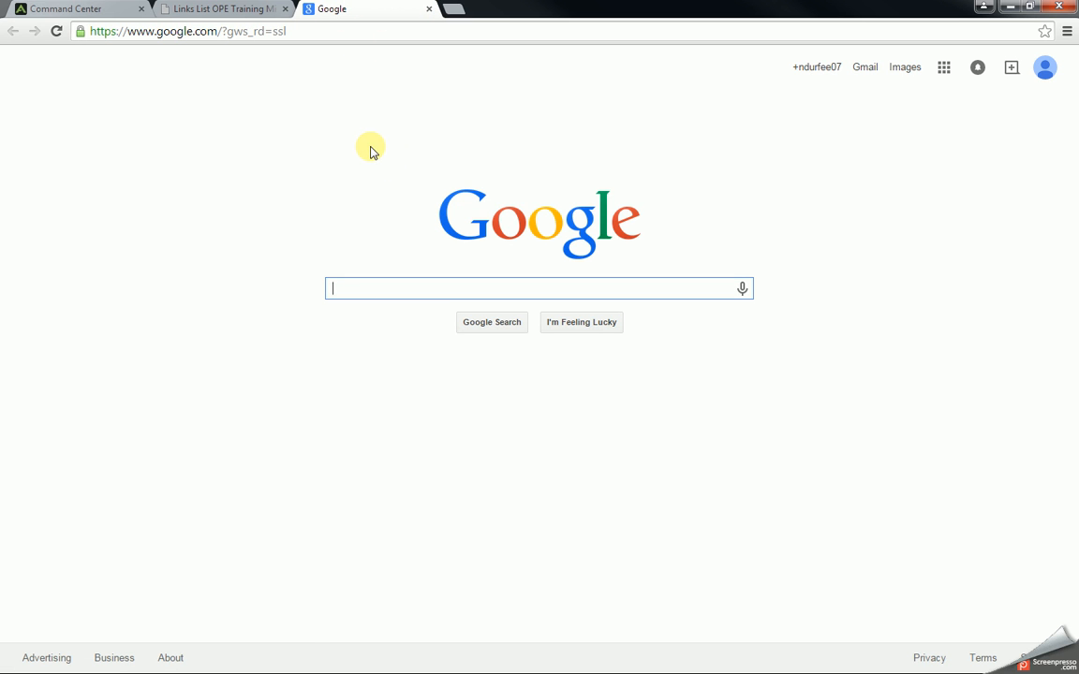
{"action": "left_click", "coordinate": [429, 8]}
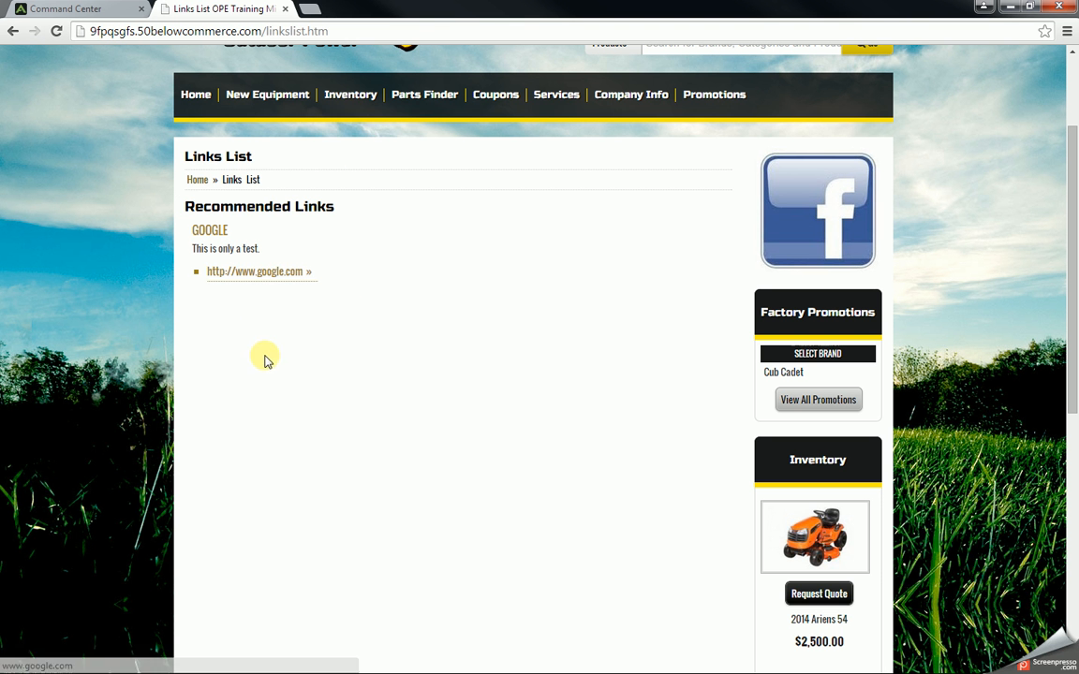
- Return to Command Center, activate the Sales Staff group in the Staff structured content, and save the change
{"action": "left_click", "coordinate": [79, 10]}
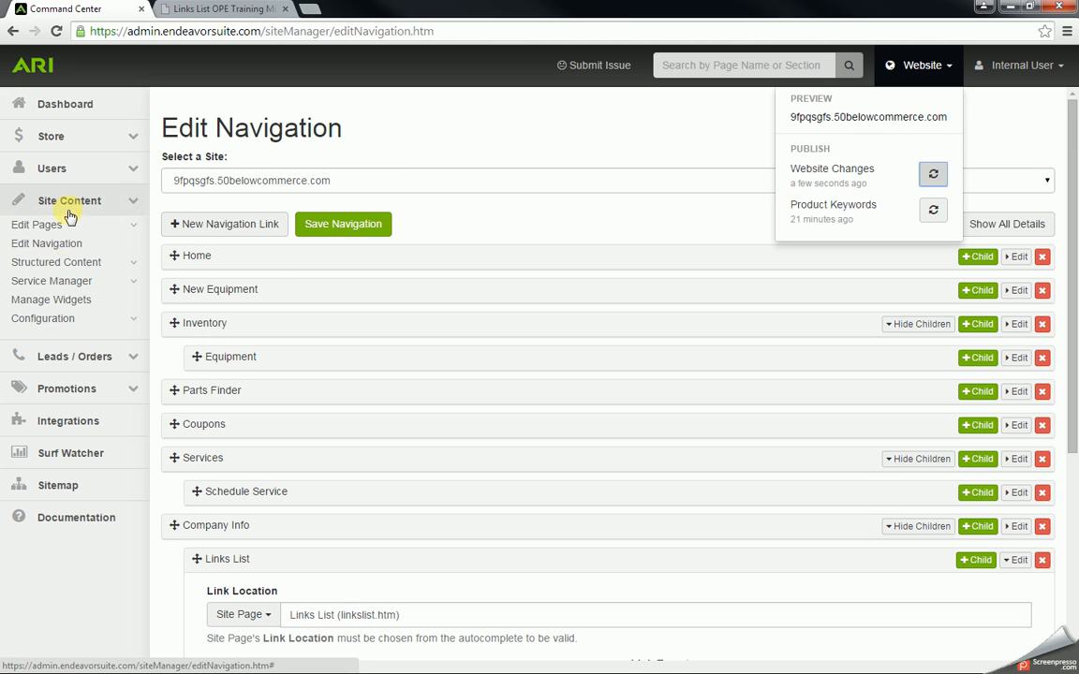
{"action": "left_click", "coordinate": [68, 264]}
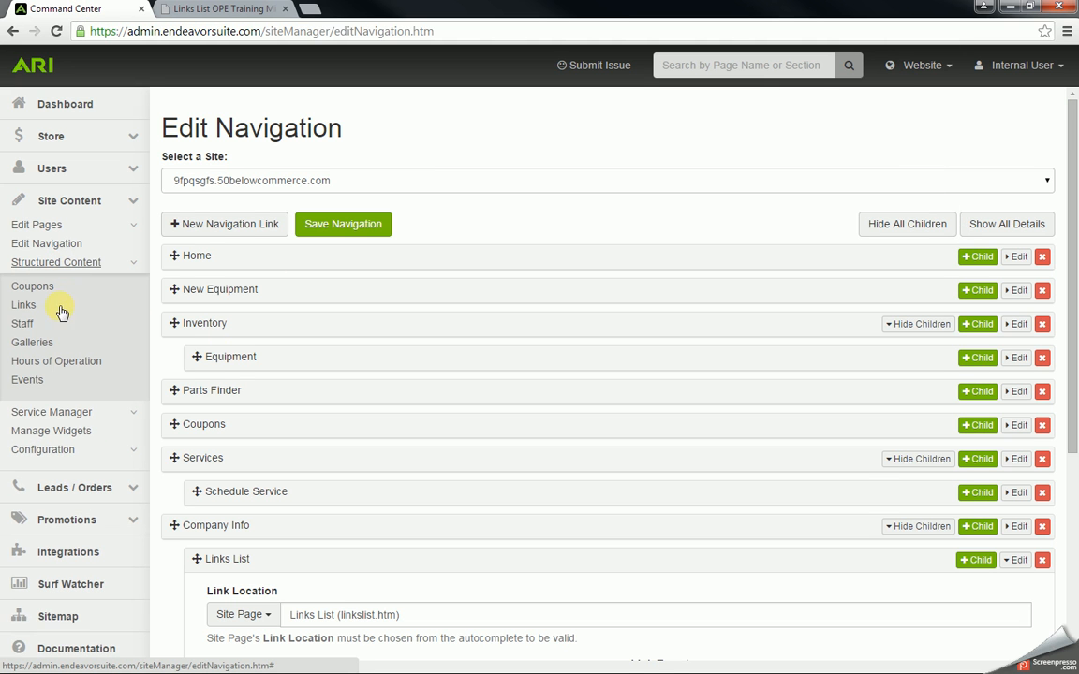
{"action": "left_click", "coordinate": [22, 325]}
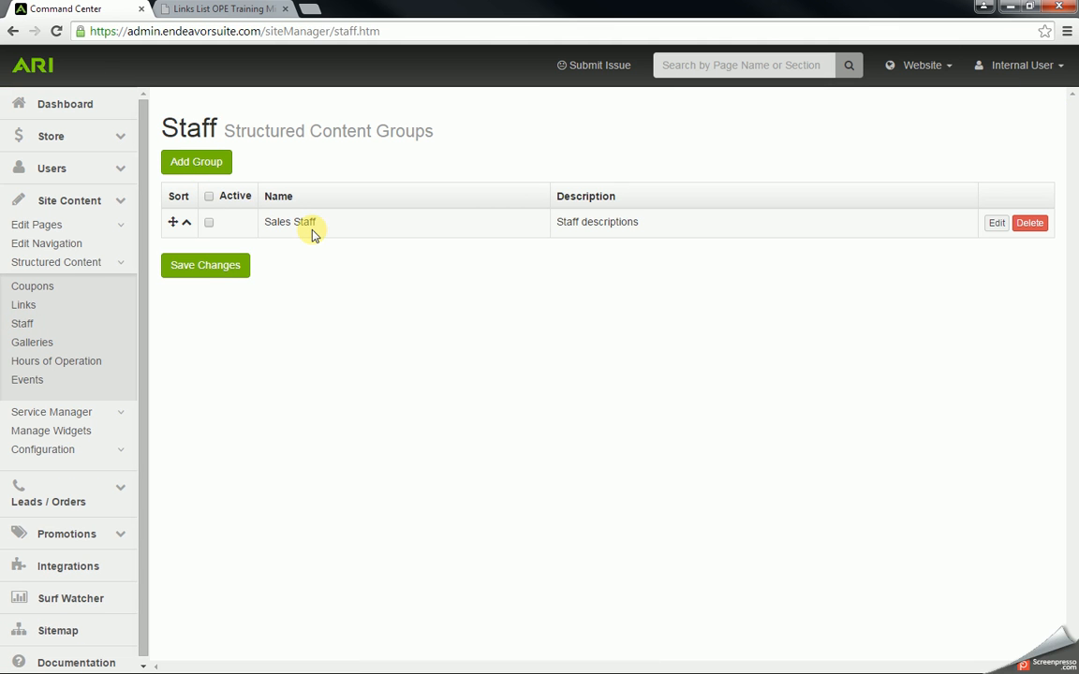
{"action": "left_click", "coordinate": [209, 224]}
{"action": "left_click", "coordinate": [171, 267]}
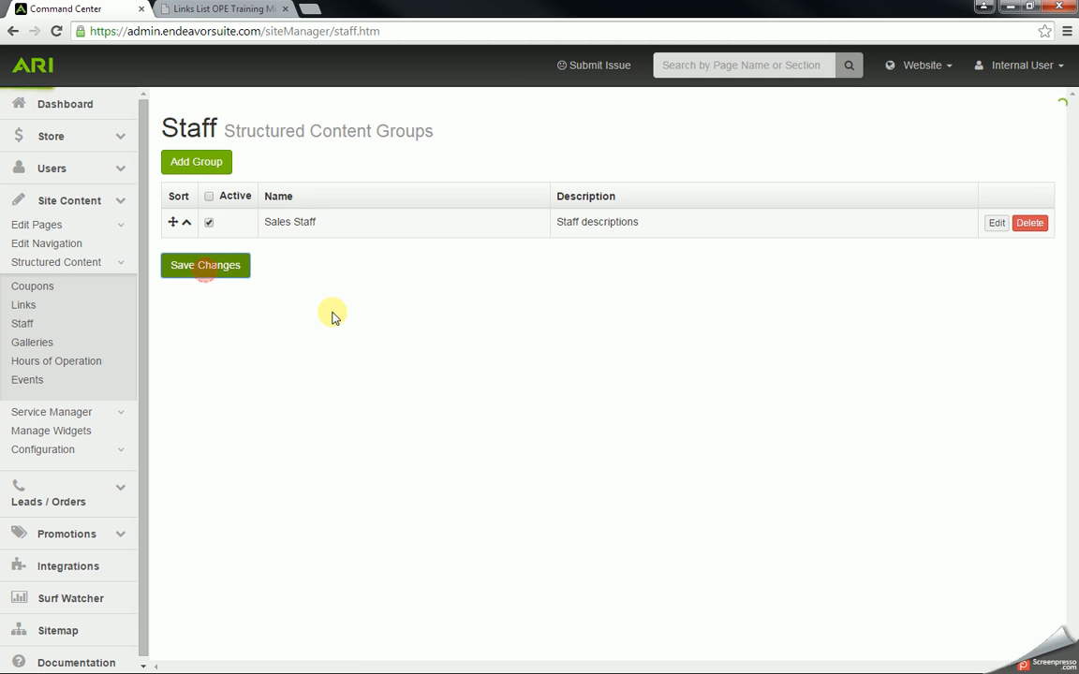
- Add an item to the Sales Staff group with the employee's name, title Service Manager and bio "This is a test."
{"action": "left_click", "coordinate": [999, 225]}
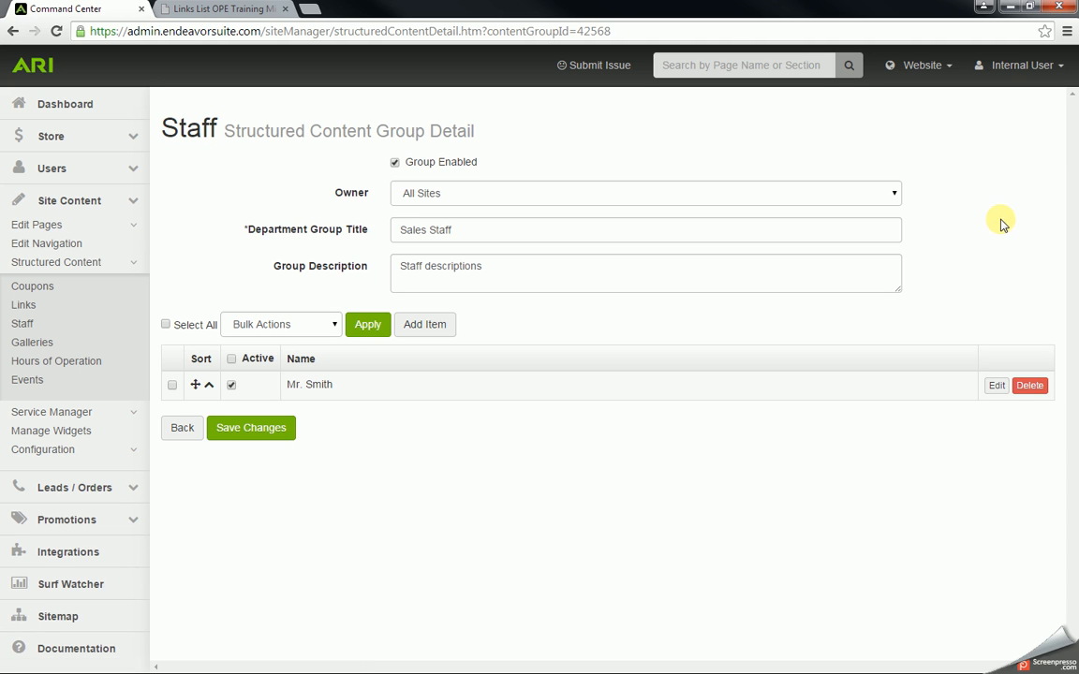
{"action": "left_click", "coordinate": [422, 330]}
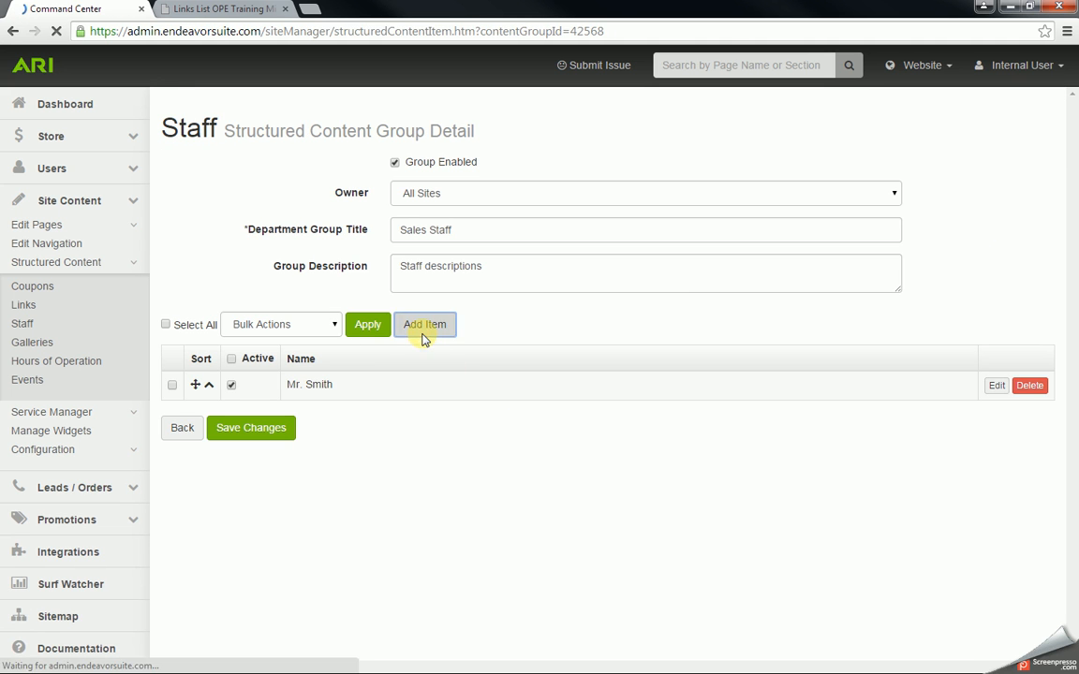
{"action": "left_click", "coordinate": [423, 196]}
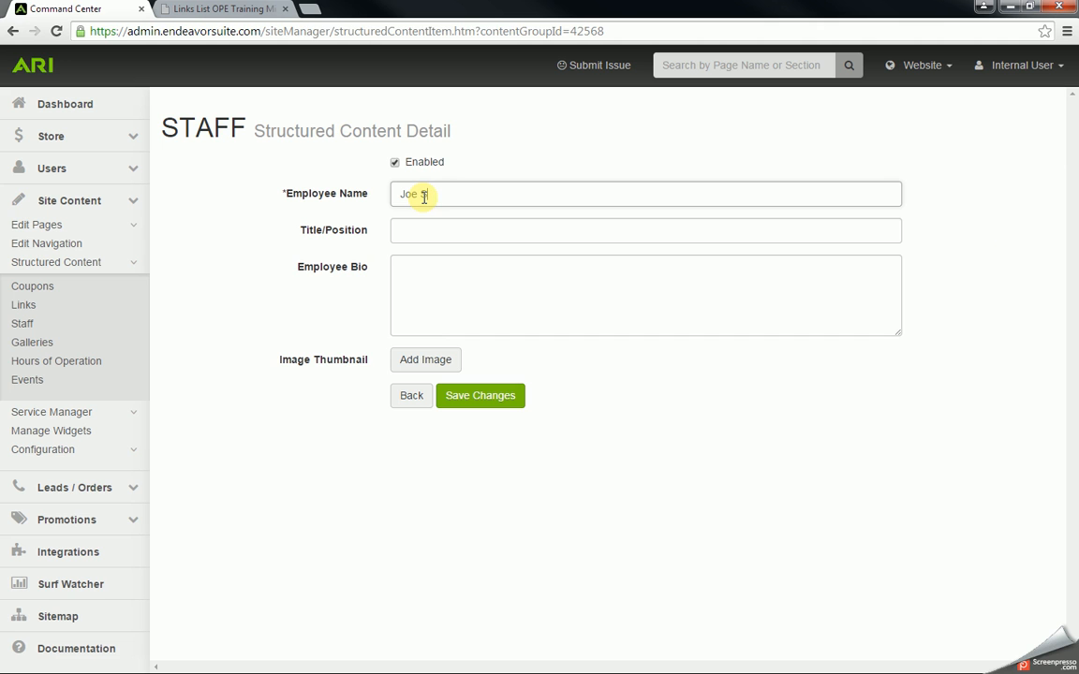
{"action": "key", "text": "Tab"}
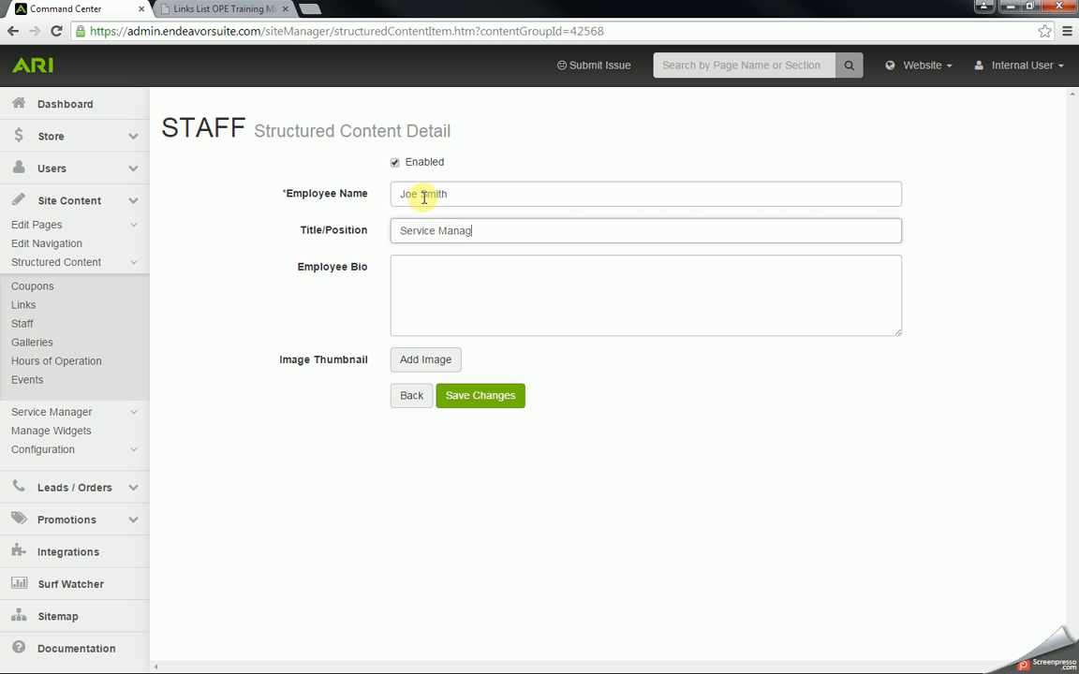
{"action": "left_click", "coordinate": [435, 272]}
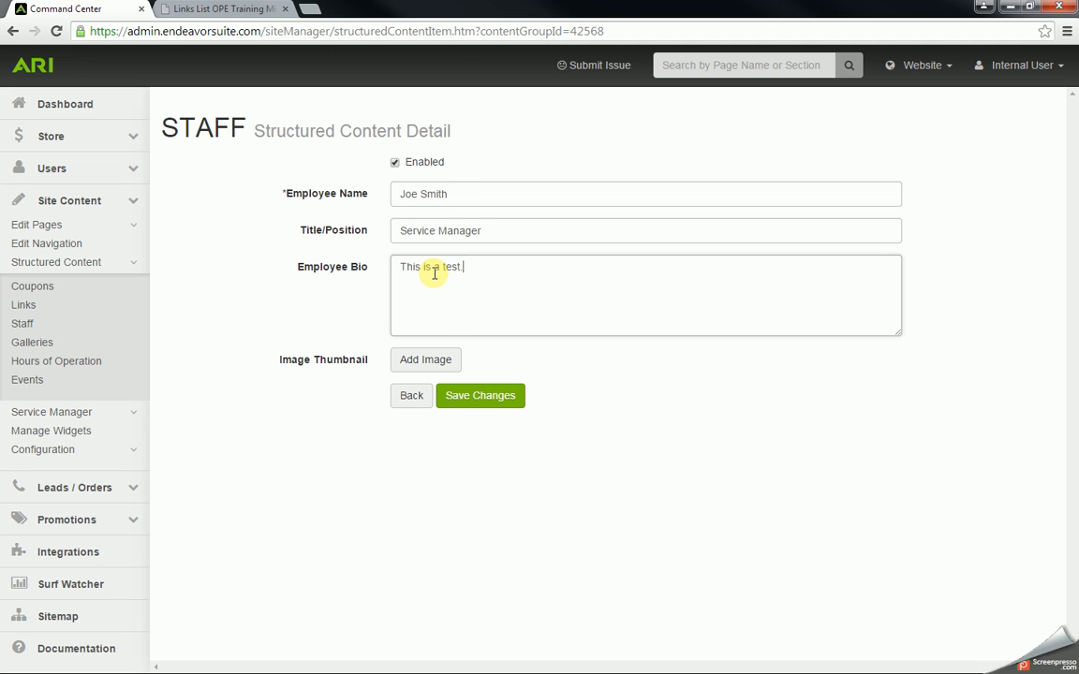
- Upload the picture of the man in the blue shirt from New folder in the Pictures library as the employee's image thumbnail
{"action": "left_click", "coordinate": [433, 364]}
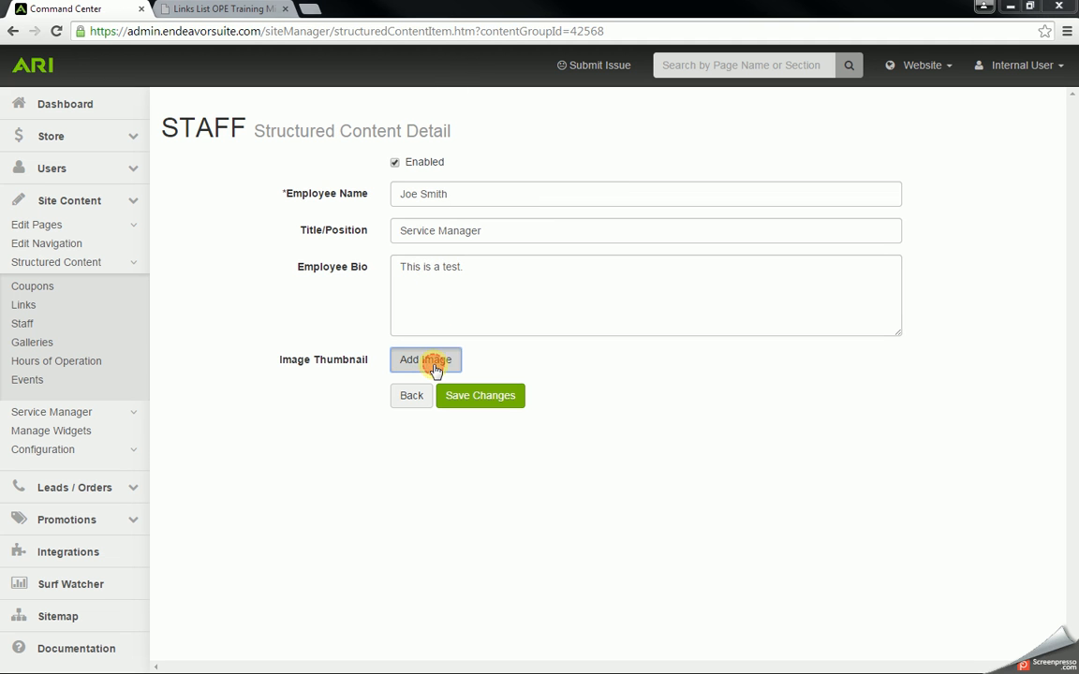
{"action": "left_click", "coordinate": [58, 147]}
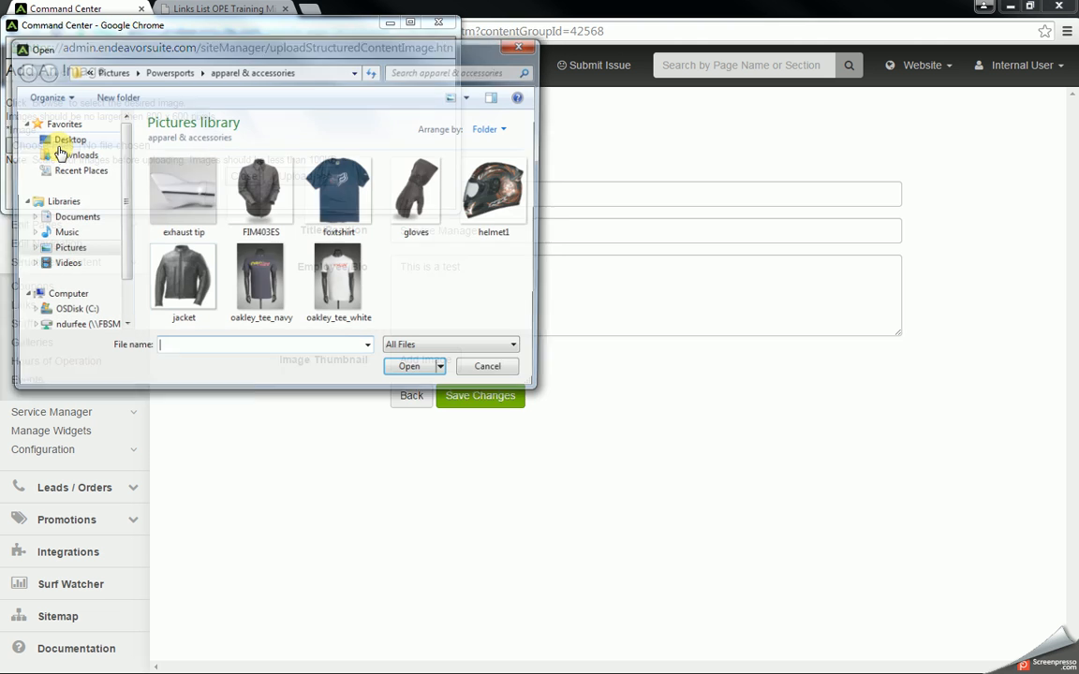
{"action": "left_click", "coordinate": [73, 249]}
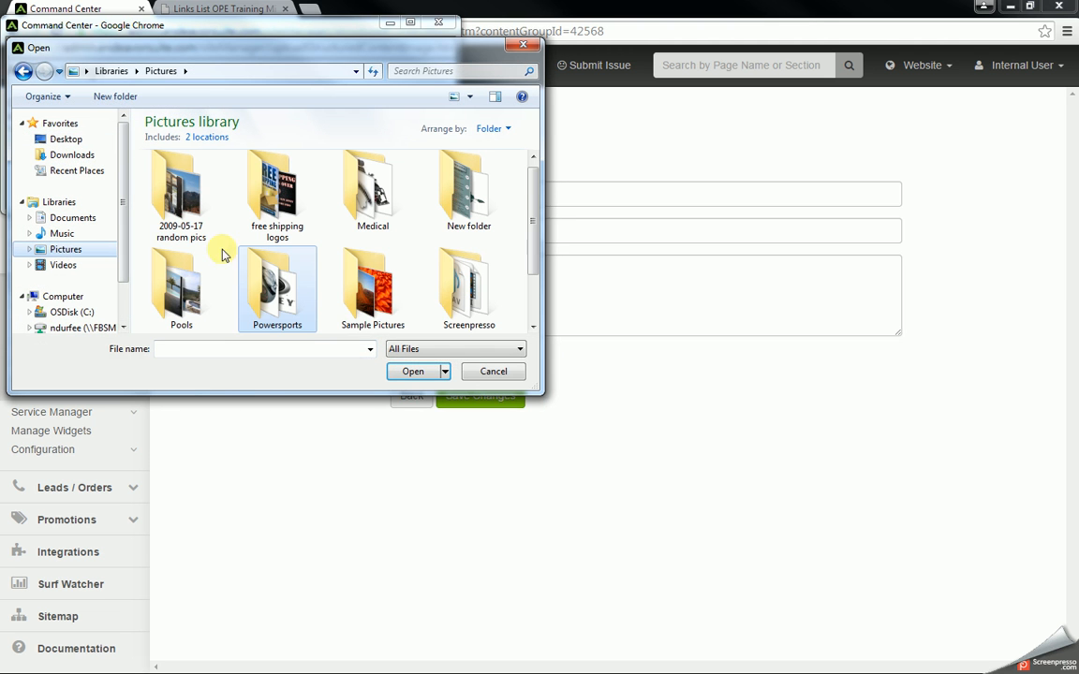
{"action": "double_click", "coordinate": [486, 225]}
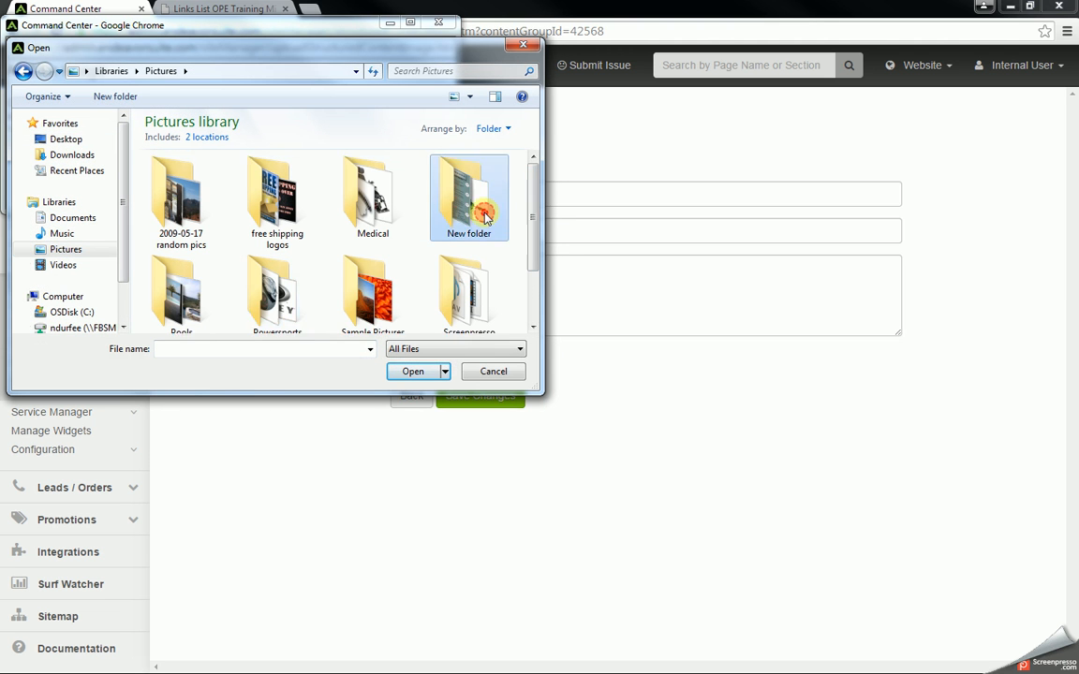
{"action": "left_click_drag", "start_coordinate": [533, 196], "coordinate": [520, 306]}
{"action": "left_click", "coordinate": [277, 312]}
{"action": "left_click", "coordinate": [405, 371]}
{"action": "left_click", "coordinate": [307, 177]}
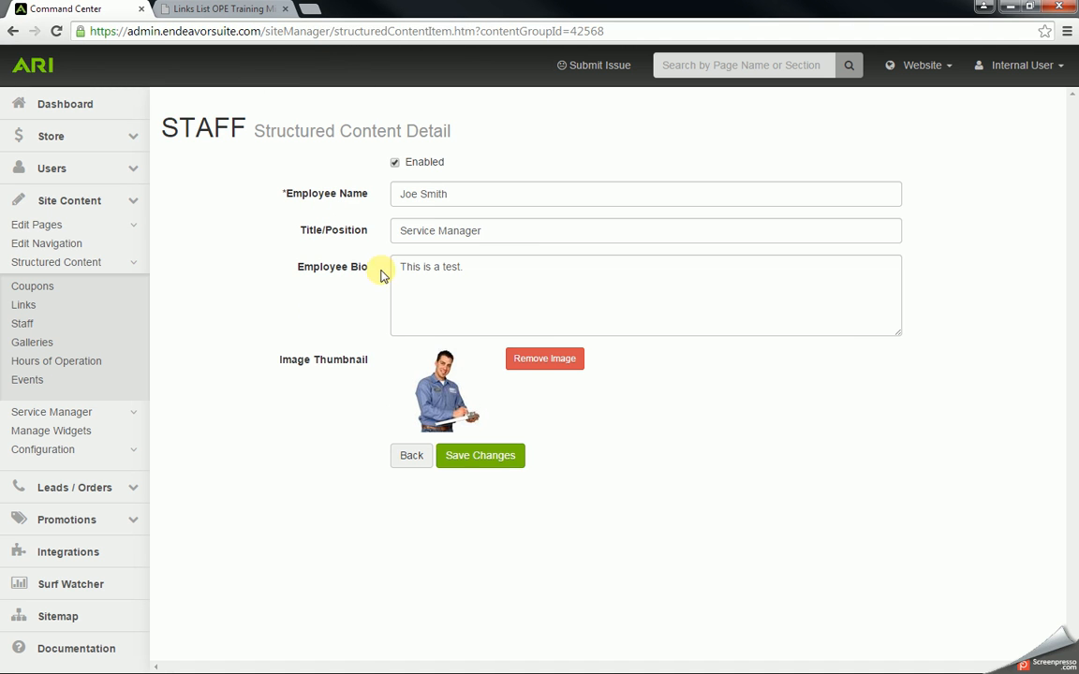
- Save the new staff member and publish the website changes
{"action": "left_click", "coordinate": [474, 454]}
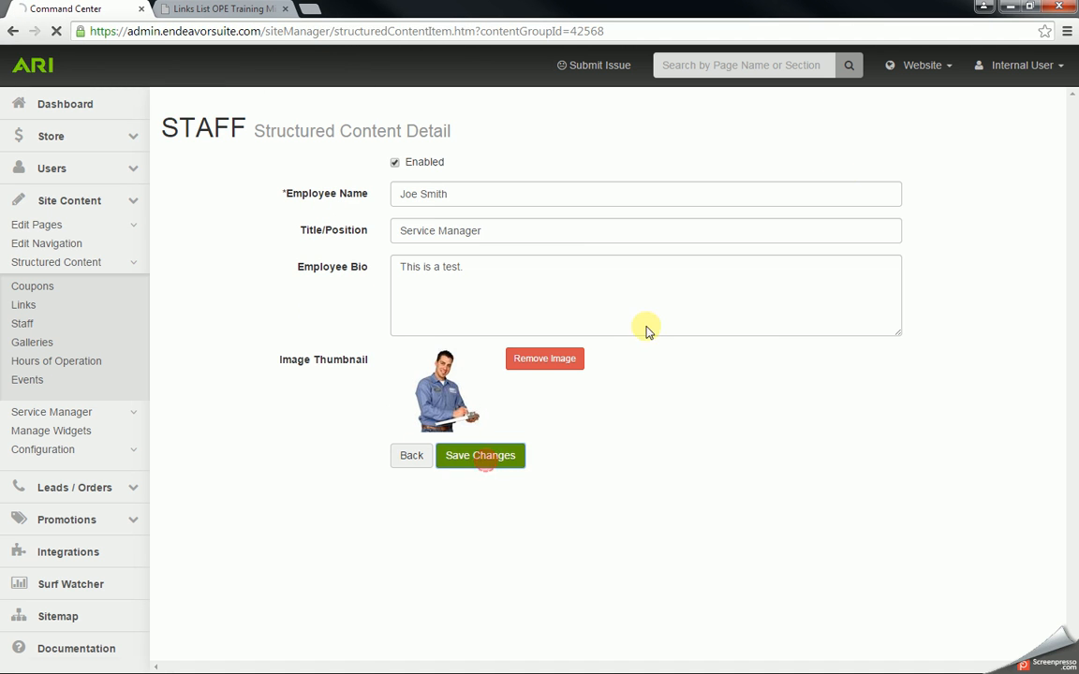
{"action": "left_click", "coordinate": [940, 82]}
{"action": "left_click", "coordinate": [941, 177]}
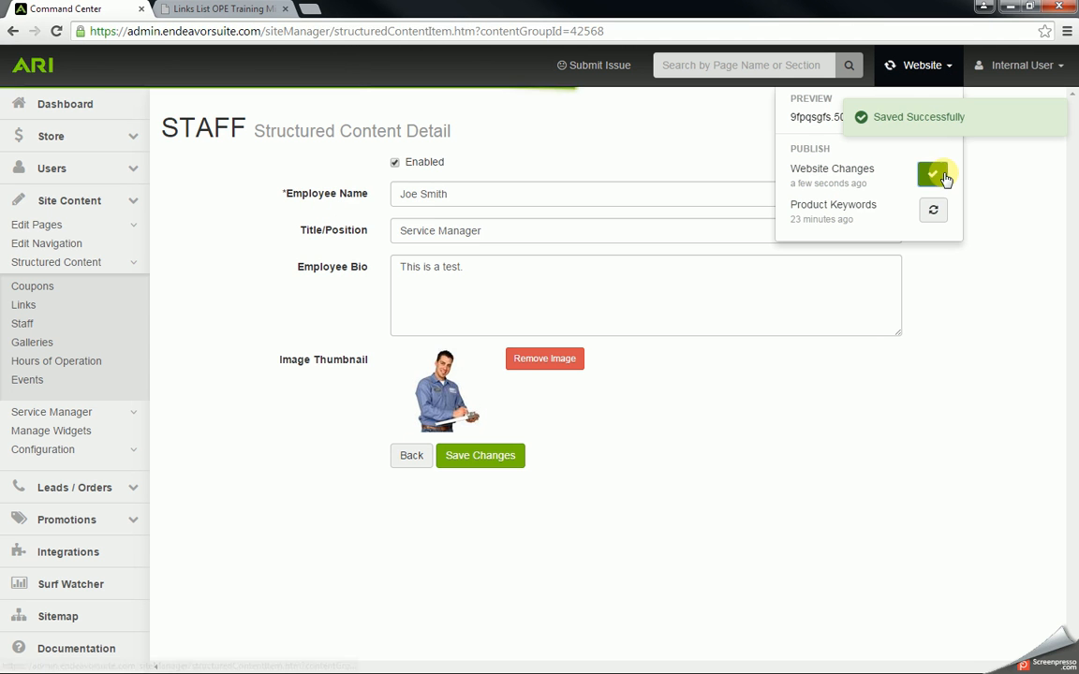
- On the live dealer website, open Staff under Company Info and review the Sales Staff entries
{"action": "left_click", "coordinate": [230, 10]}
{"action": "mouse_move", "coordinate": [615, 123]}
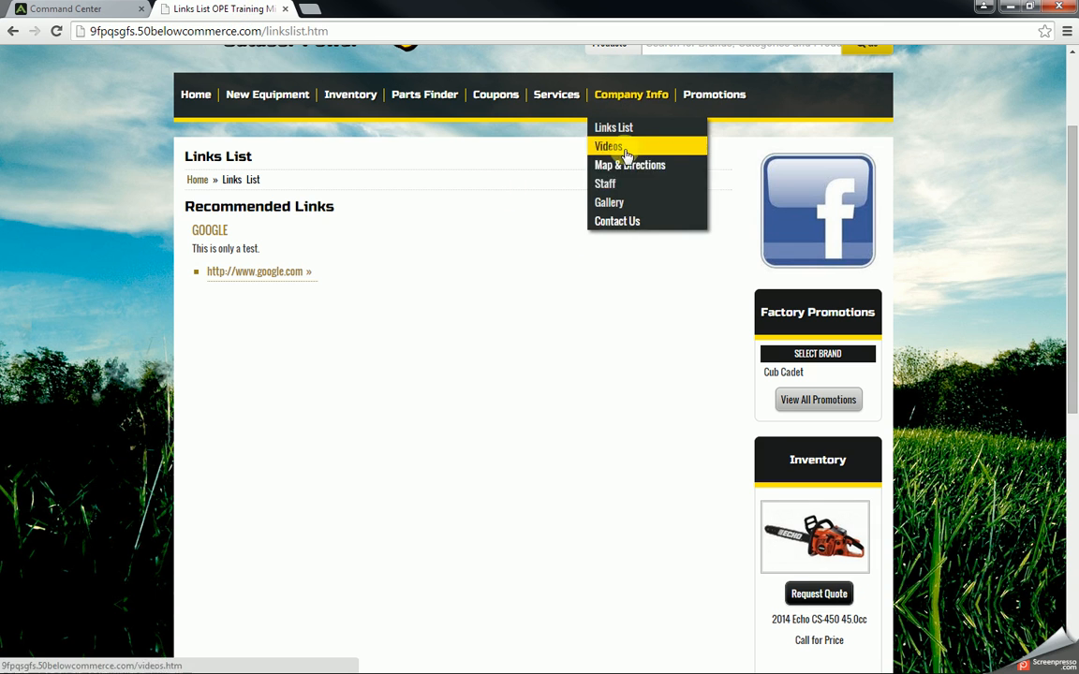
{"action": "left_click", "coordinate": [616, 184]}
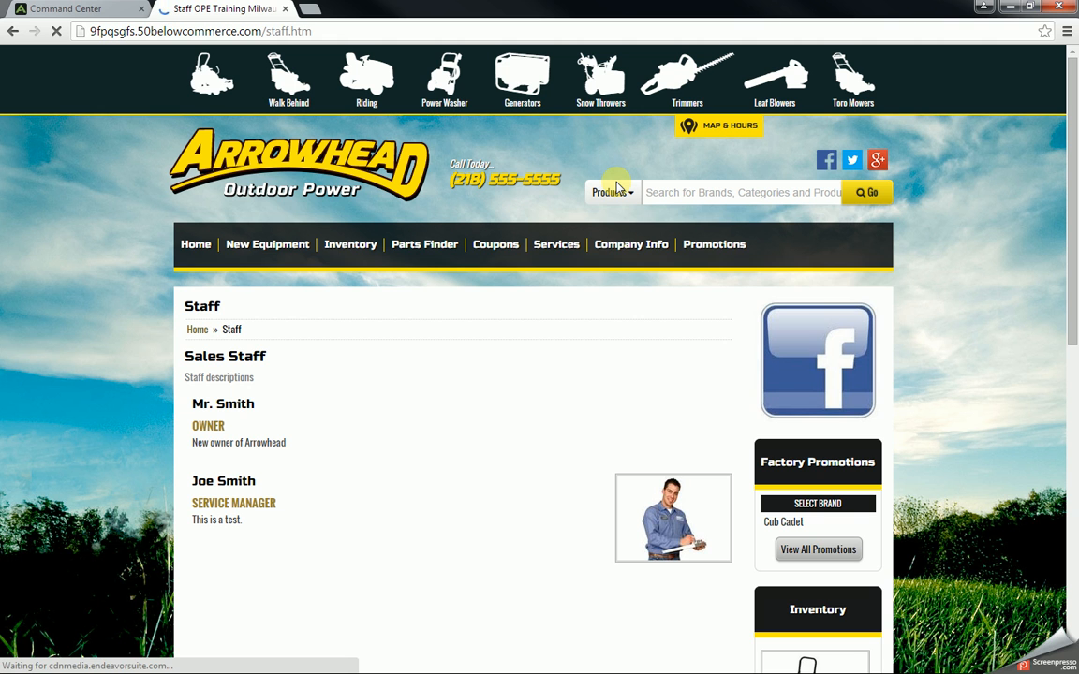
{"action": "scroll", "coordinate": [586, 412], "scroll_direction": "down", "scroll_amount": 2}
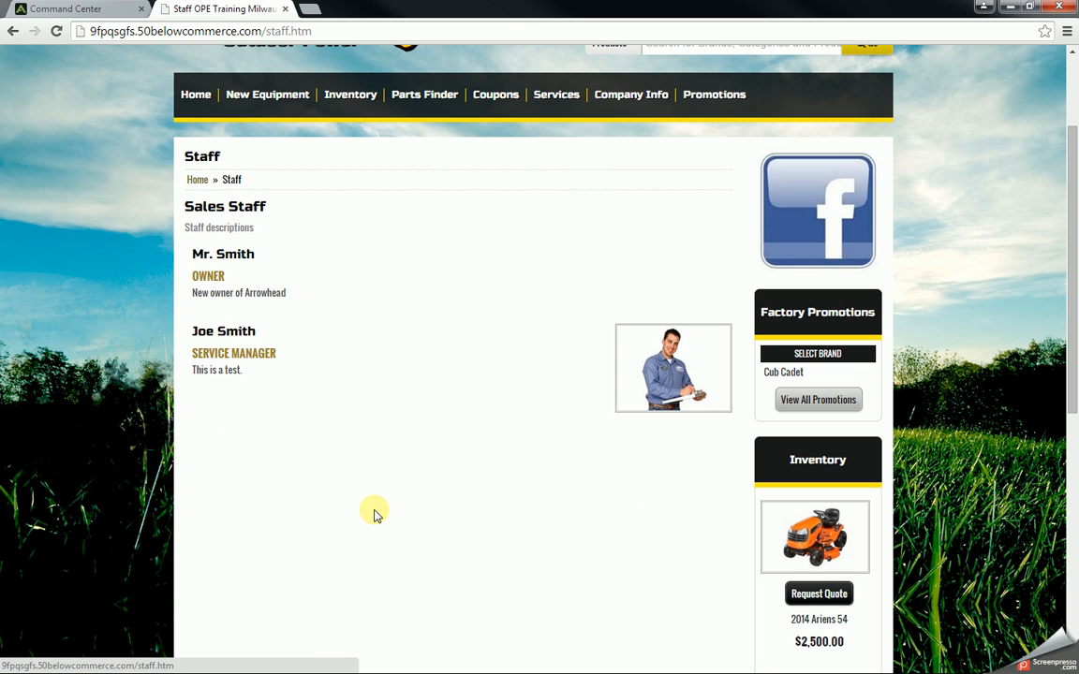
- Return to Command Center, check the items in the Sales Staff group, and go back to the list of staff groups
{"action": "left_click", "coordinate": [116, 9]}
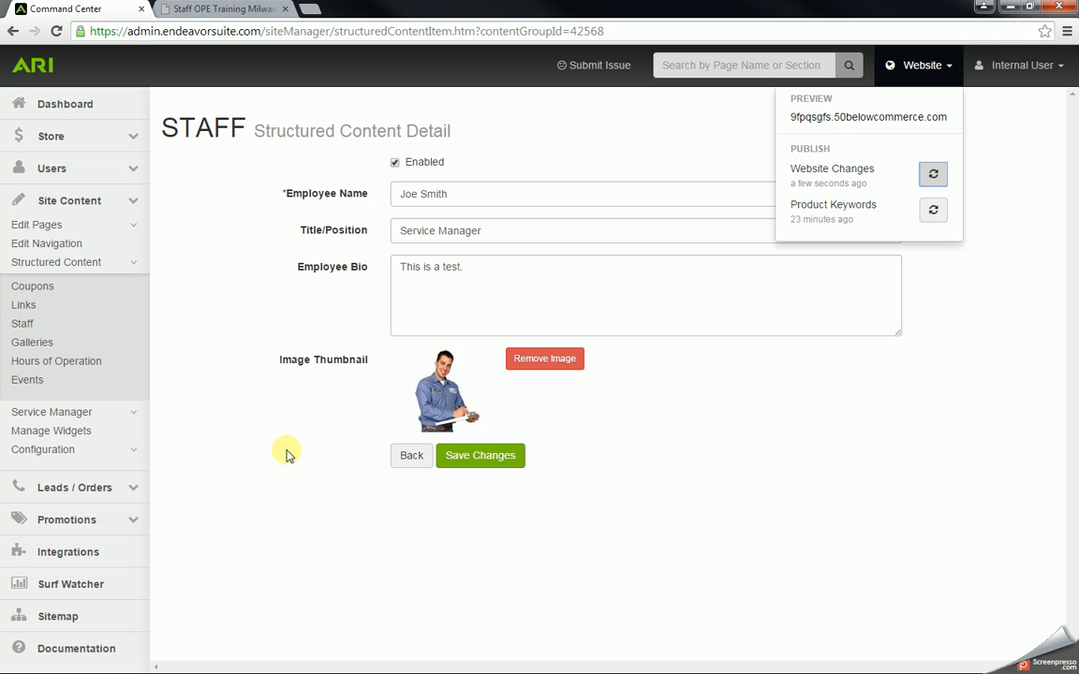
{"action": "left_click", "coordinate": [415, 464]}
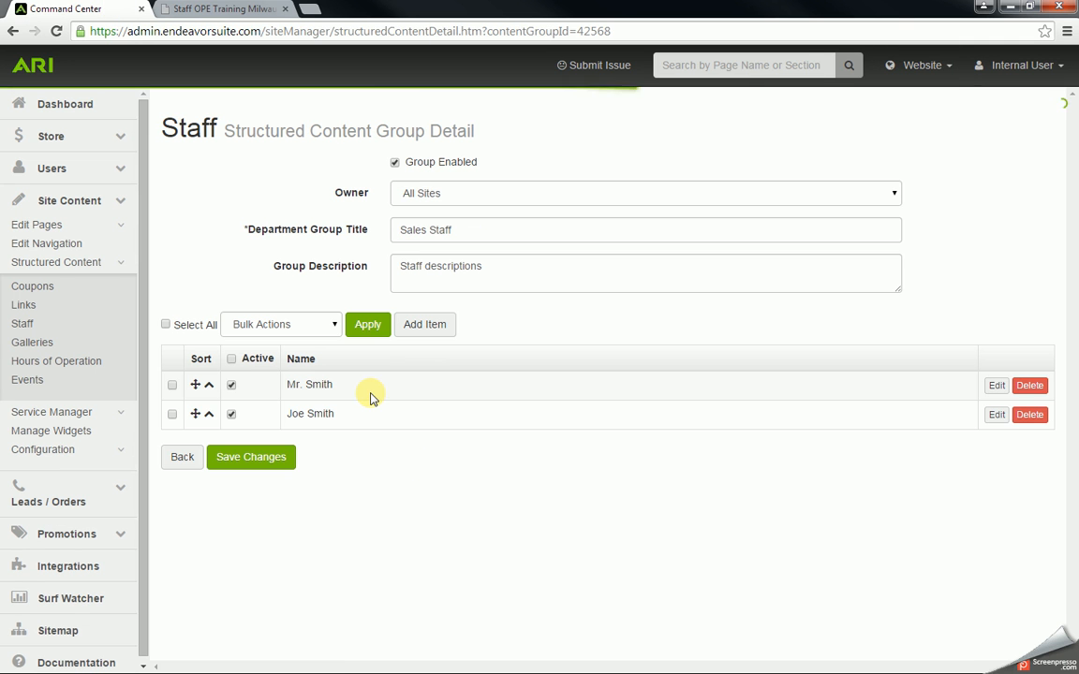
{"action": "left_click", "coordinate": [180, 457]}
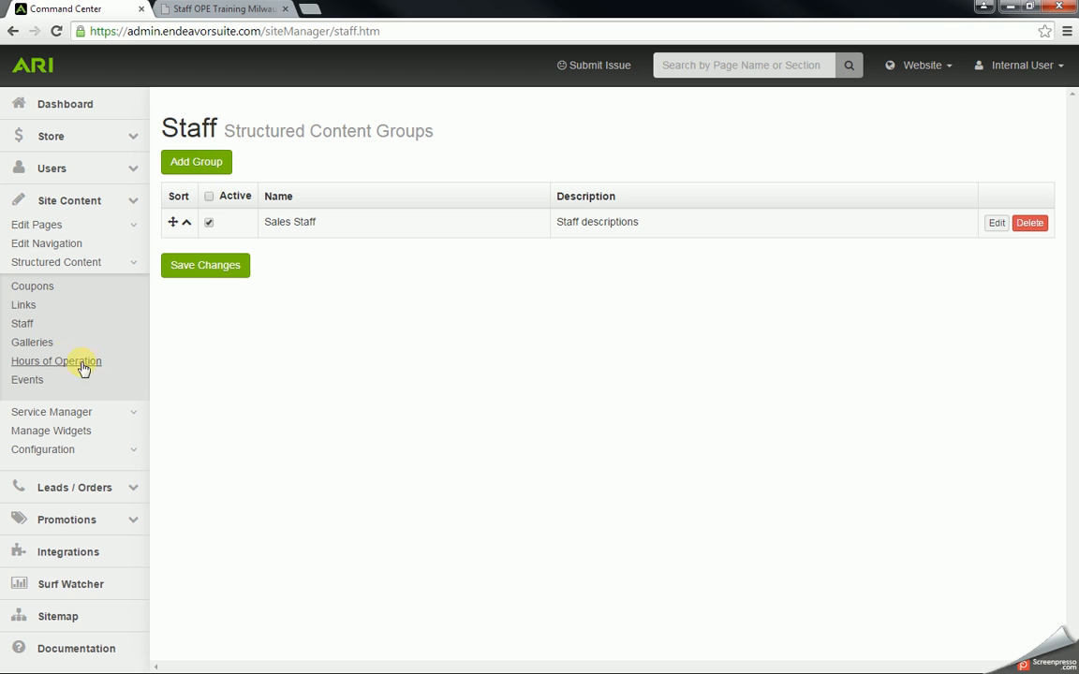
- Create and save an enabled gallery group titled Test Group in the Galleries structured content
{"action": "left_click", "coordinate": [33, 344]}
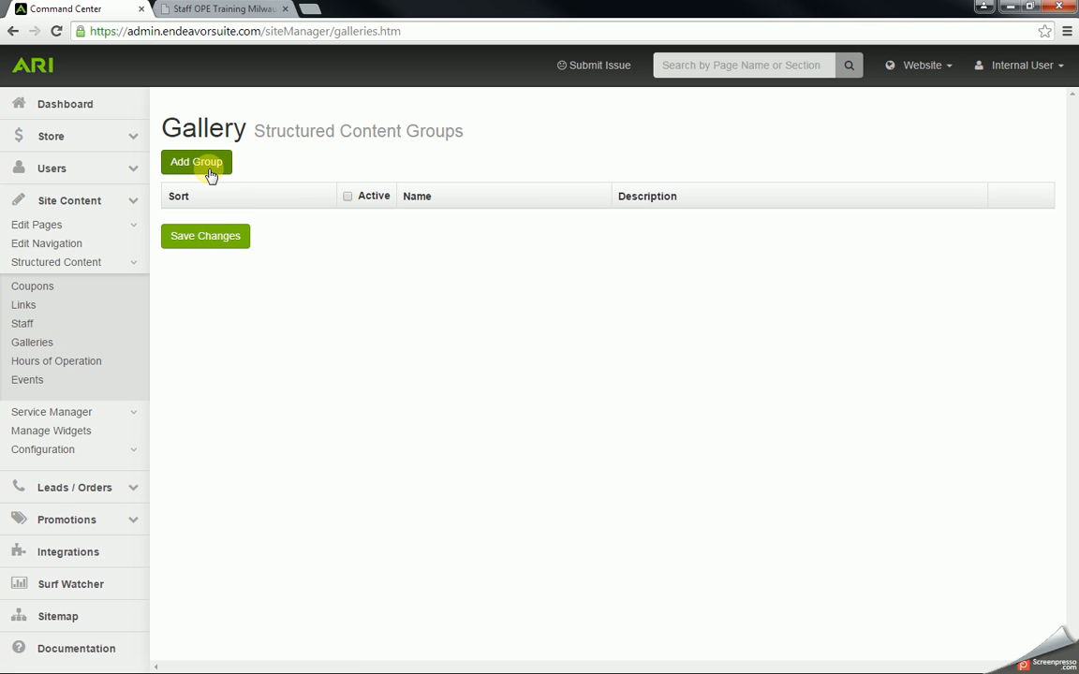
{"action": "left_click", "coordinate": [210, 174]}
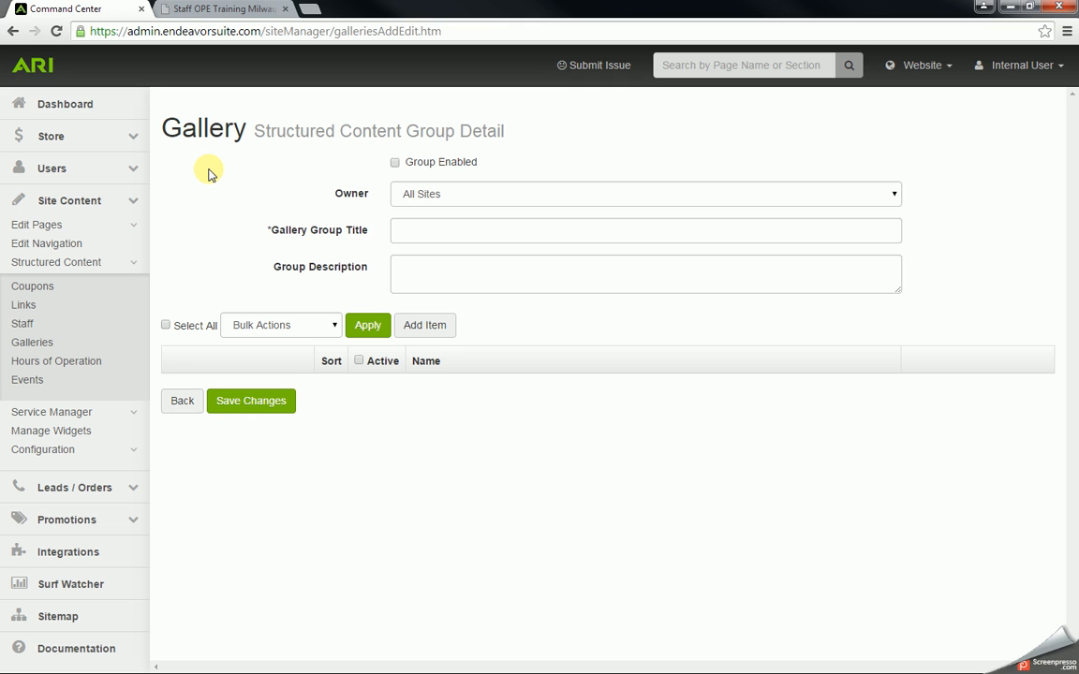
{"action": "left_click", "coordinate": [394, 162]}
{"action": "left_click", "coordinate": [423, 236]}
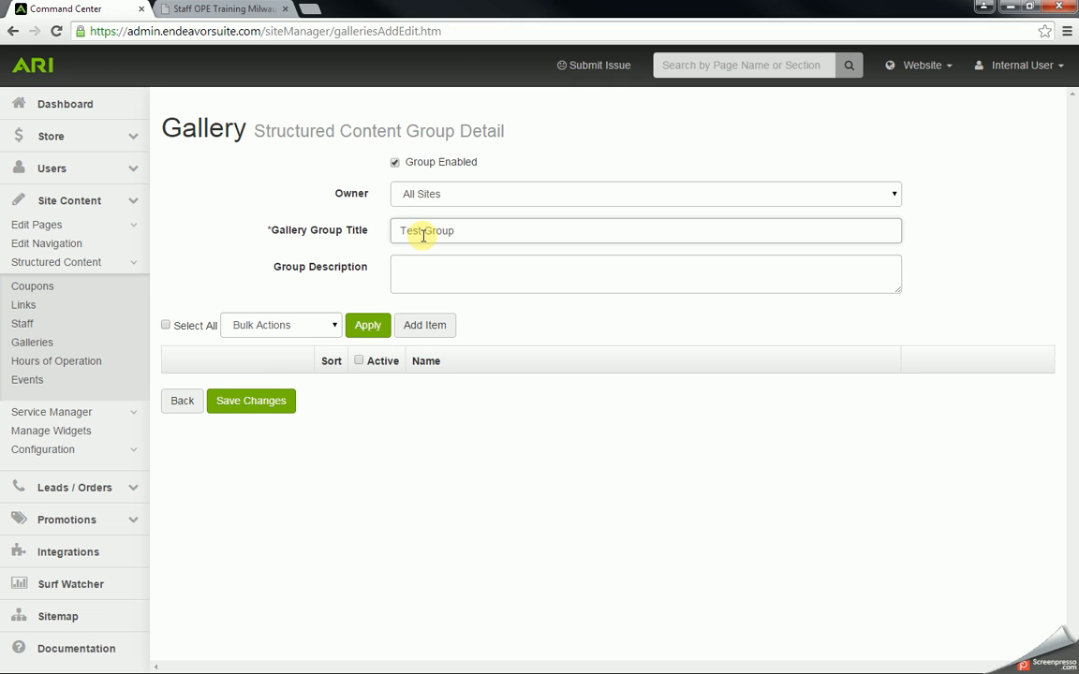
{"action": "left_click", "coordinate": [268, 405]}
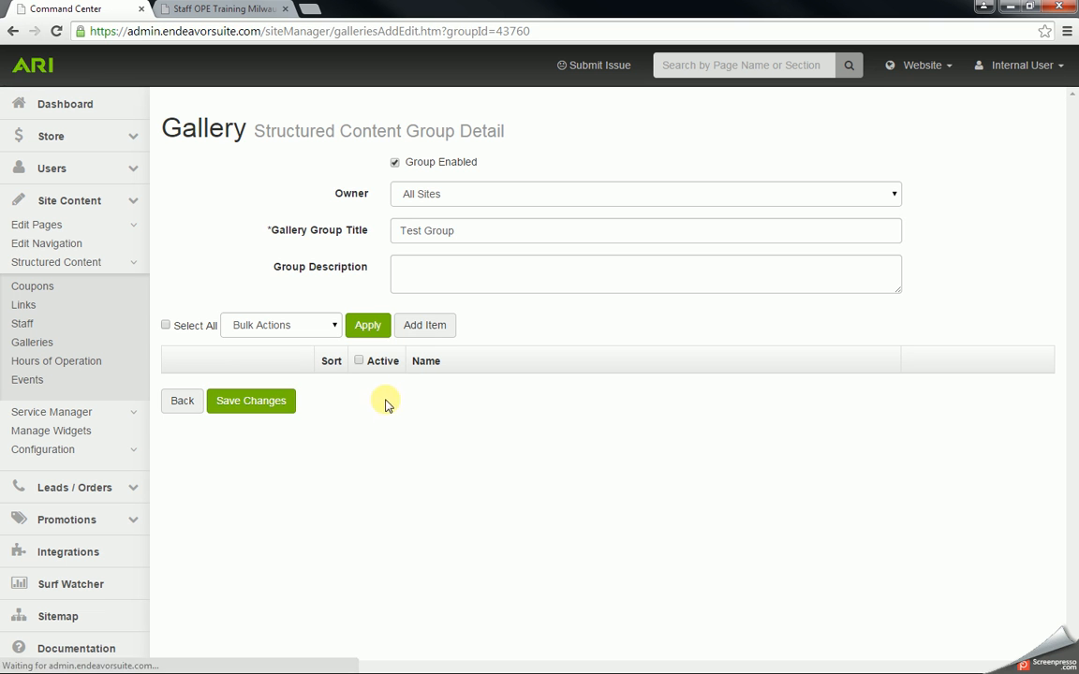
- Start adding items to the Test Group gallery and browse the computer to the Pictures > Powersports > Units folder for upload
{"action": "left_click", "coordinate": [434, 334]}
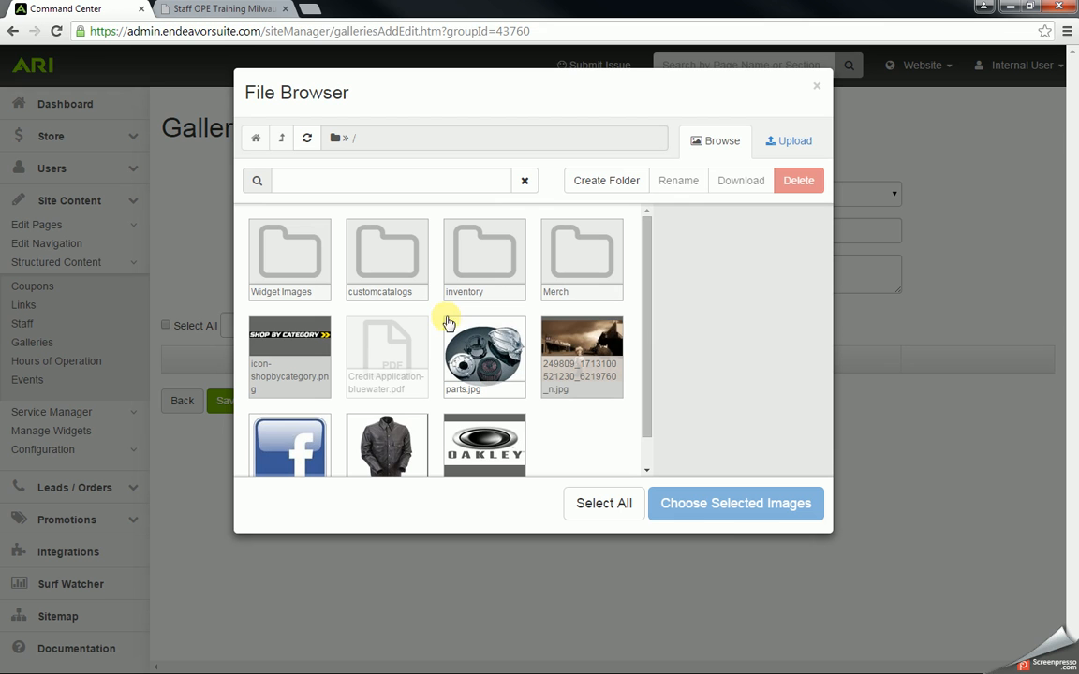
{"action": "left_click_drag", "start_coordinate": [644, 306], "coordinate": [438, 366]}
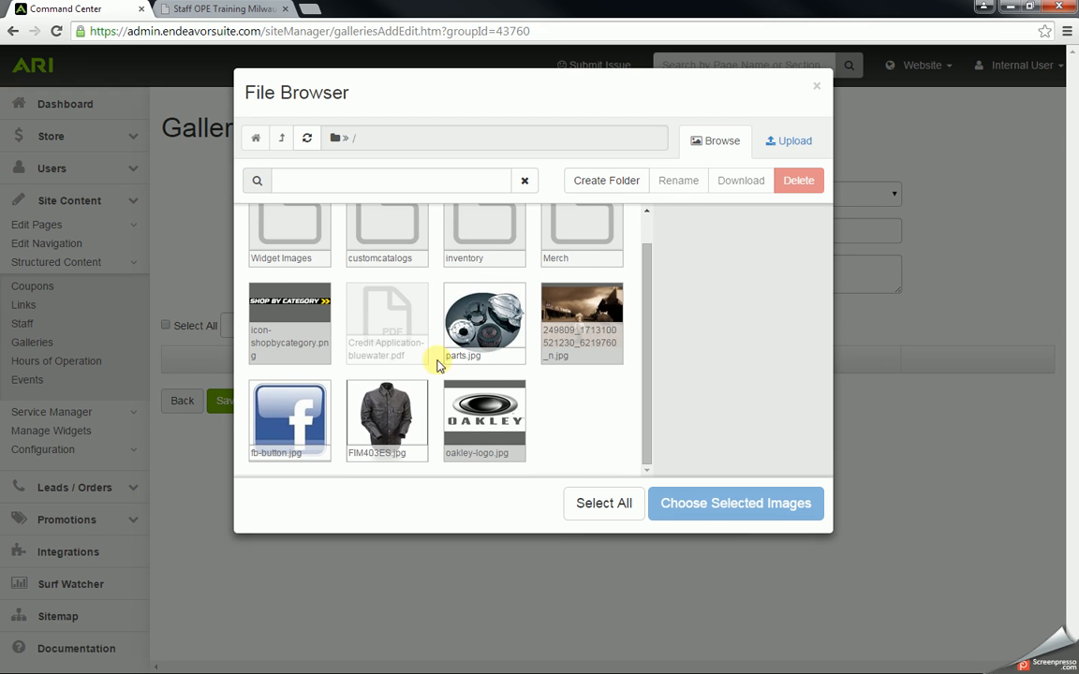
{"action": "left_click", "coordinate": [787, 145]}
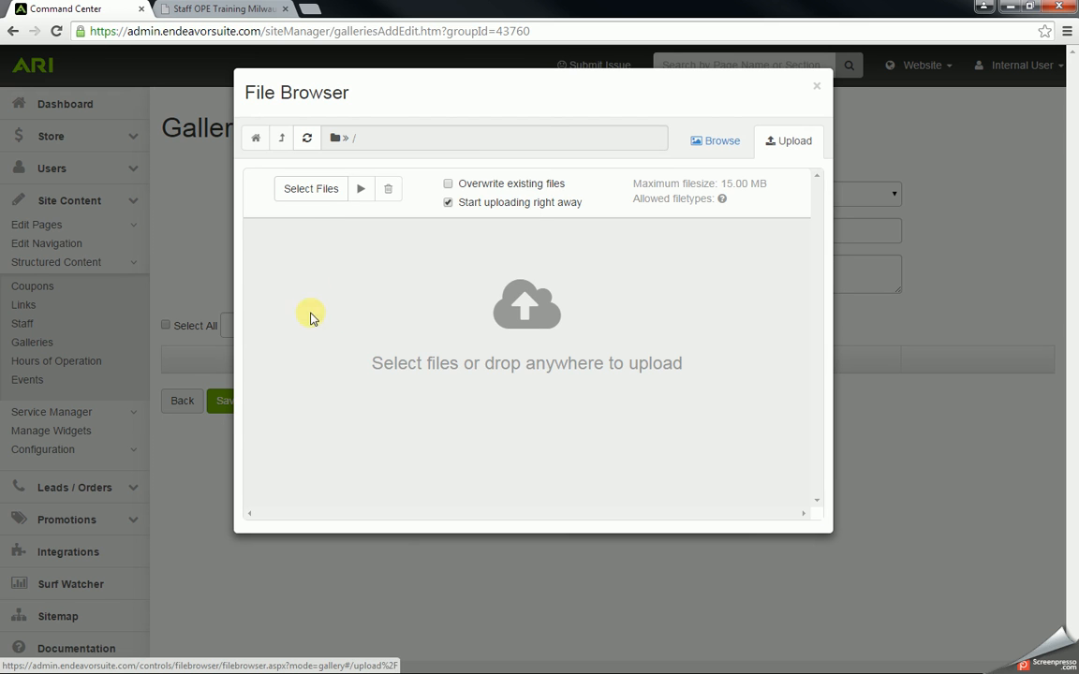
{"action": "left_click", "coordinate": [311, 199]}
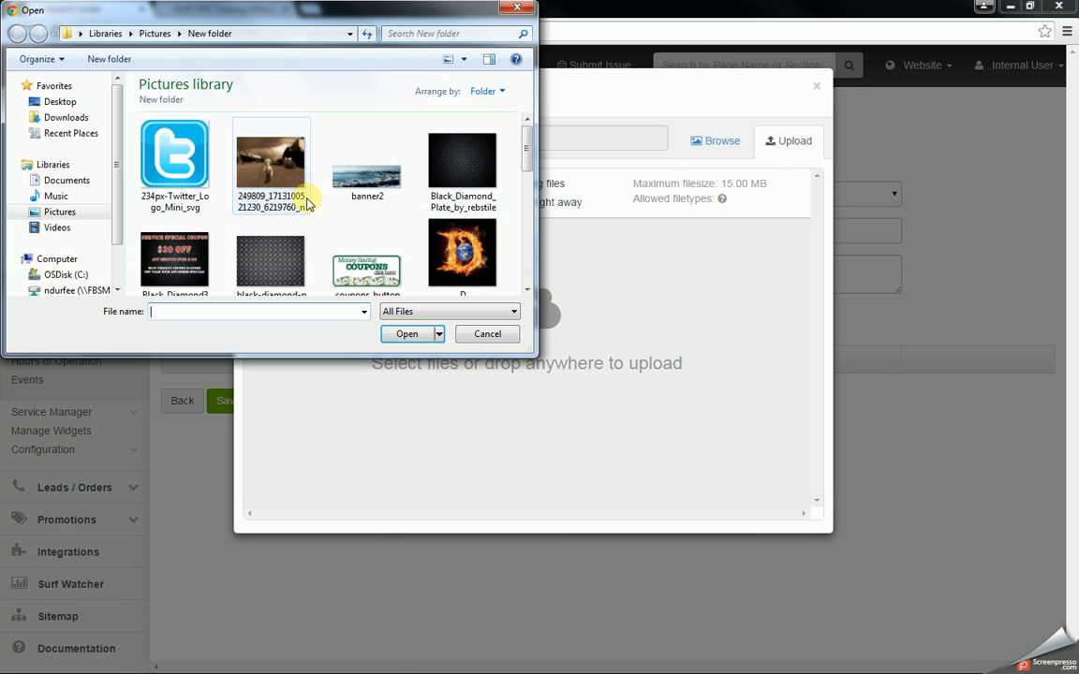
{"action": "left_click", "coordinate": [59, 212]}
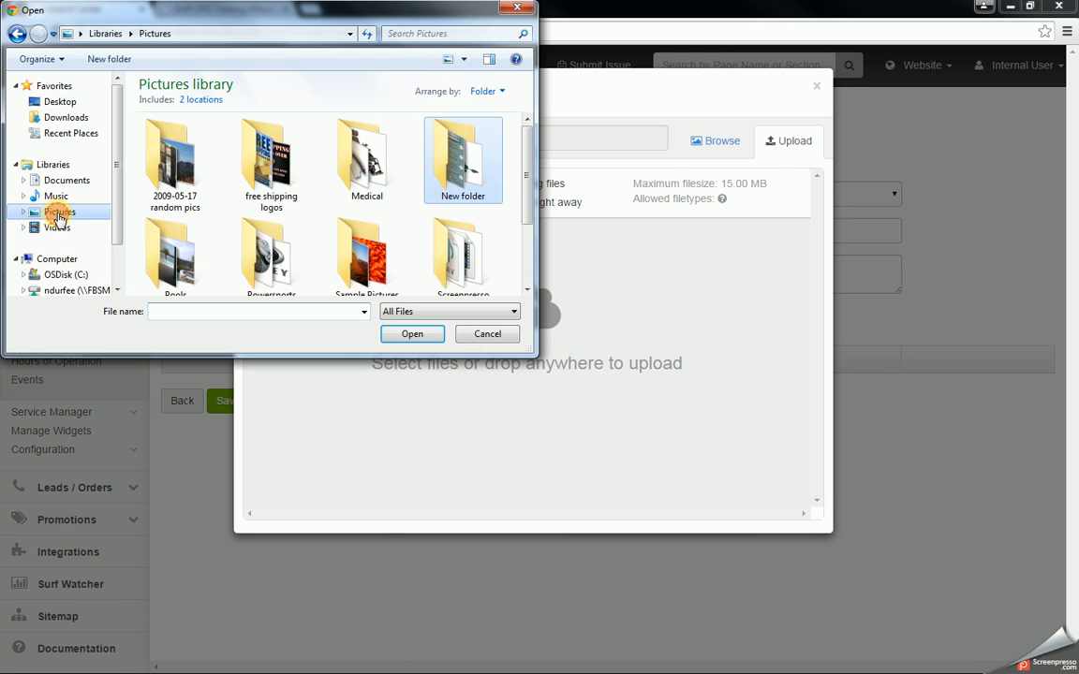
{"action": "double_click", "coordinate": [271, 269]}
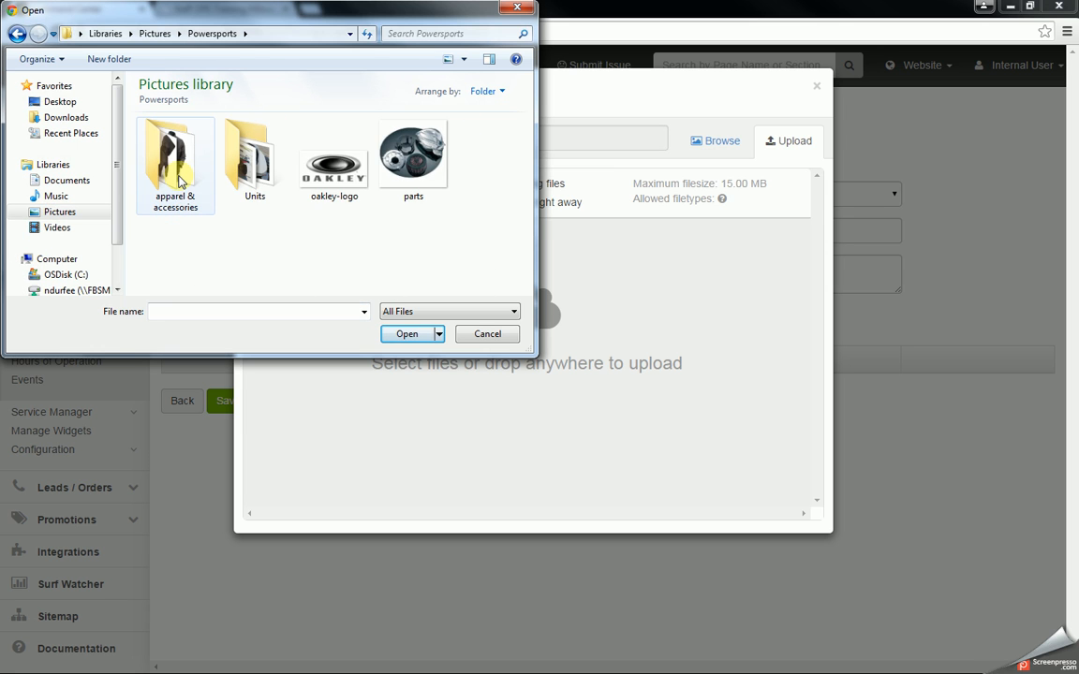
{"action": "double_click", "coordinate": [253, 155]}
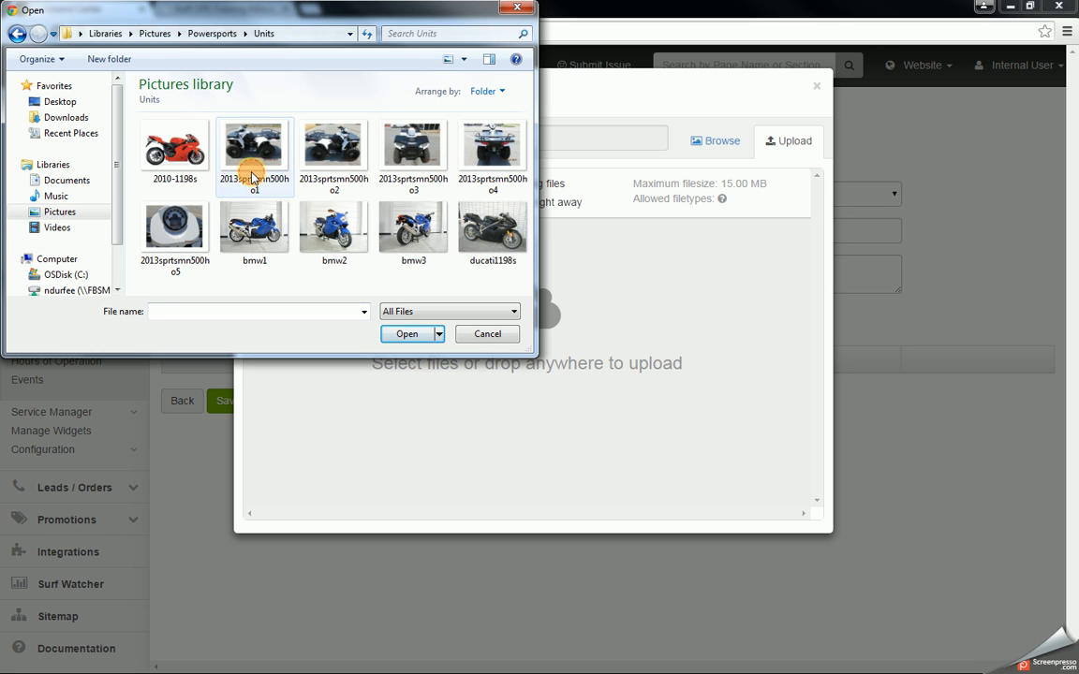
- Upload the images 2010-1198s, 2013sprtsmn500ho1, 2013sprtsmn500ho2, bmw2 and ducati1198s together from the Units folder
{"action": "left_click", "coordinate": [190, 167]}
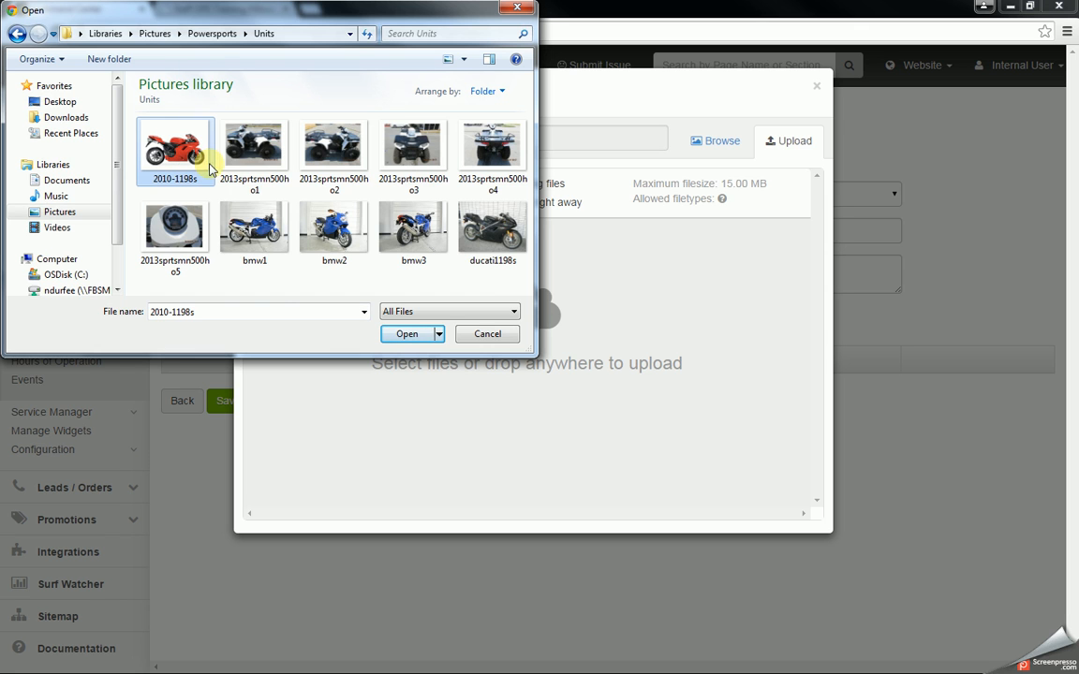
{"action": "left_click", "coordinate": [251, 150], "text": "ctrl"}
{"action": "left_click", "coordinate": [335, 161], "text": "ctrl"}
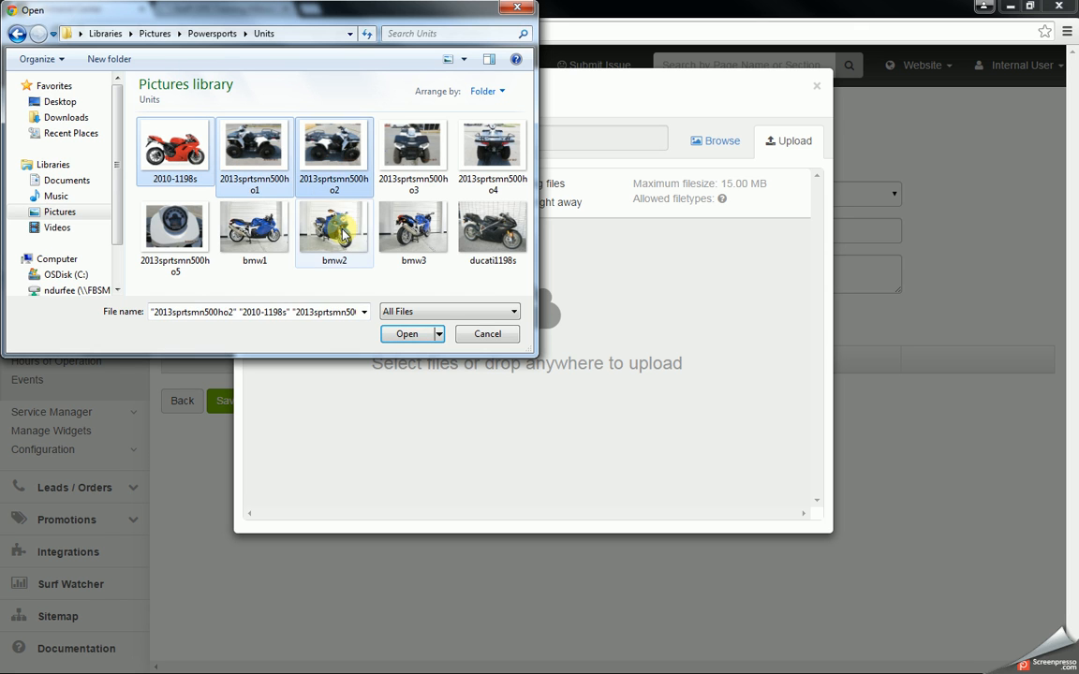
{"action": "left_click", "coordinate": [333, 227], "text": "ctrl"}
{"action": "left_click", "coordinate": [482, 232], "text": "ctrl"}
{"action": "left_click", "coordinate": [407, 334]}
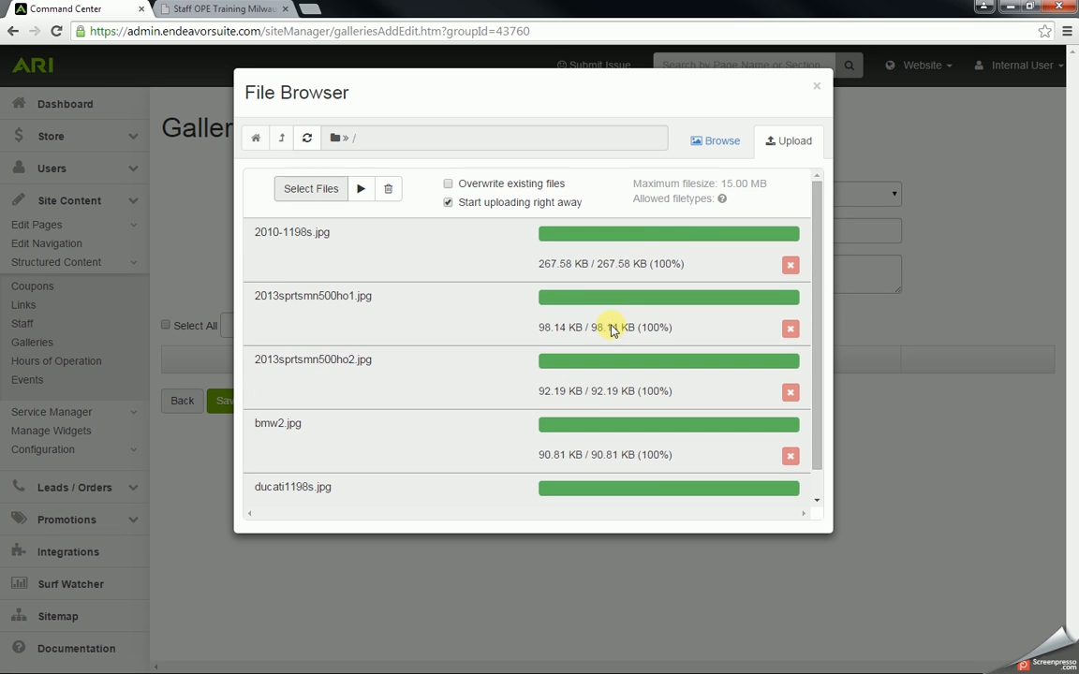
- Choose the five uploaded images bmw2, ducati1198s, 2013sprtsmn500ho1, 2010-1198s and 2013sprtsmn500ho2 from the site's files as gallery items
{"action": "left_click", "coordinate": [715, 140]}
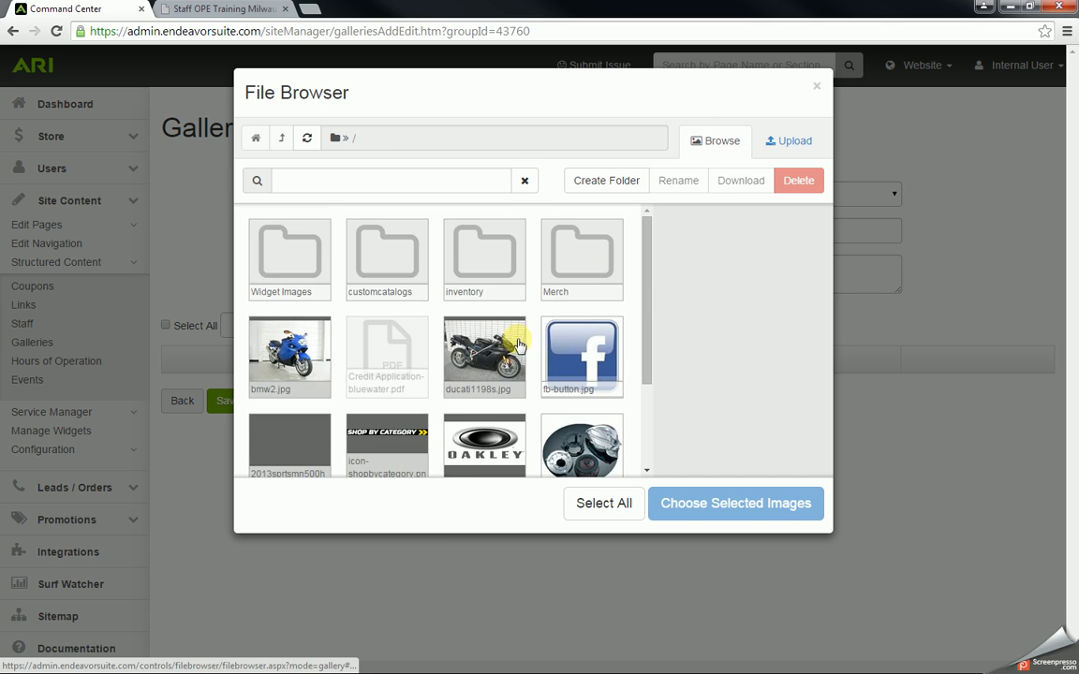
{"action": "scroll", "coordinate": [514, 351], "scroll_direction": "down", "scroll_amount": 2}
{"action": "left_click", "coordinate": [256, 208]}
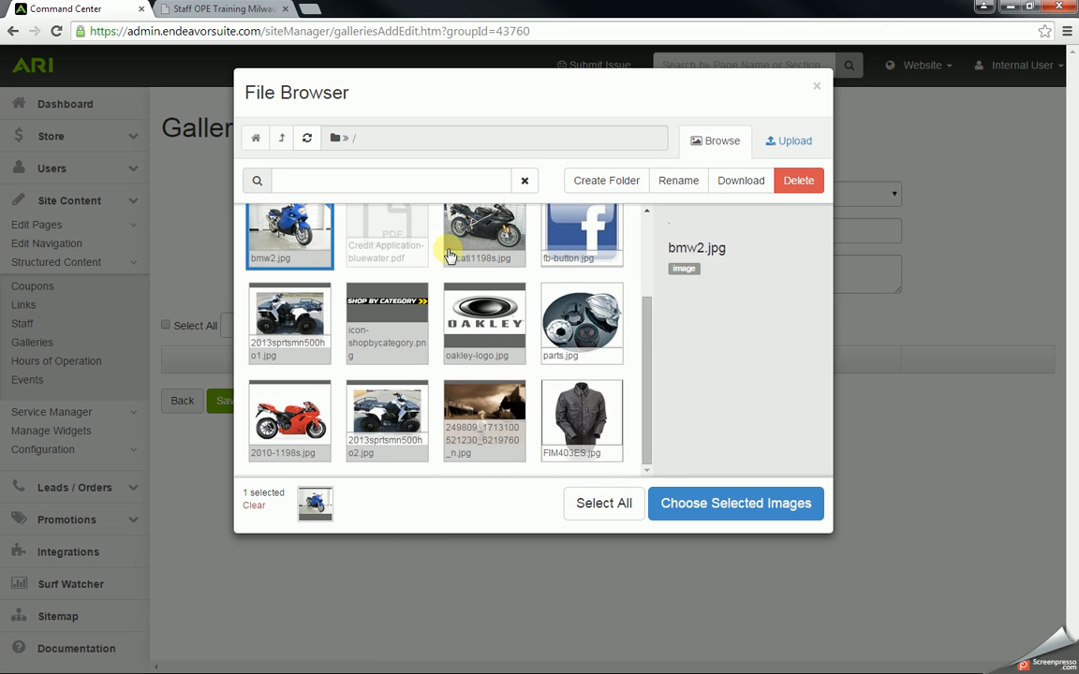
{"action": "left_click", "coordinate": [477, 245]}
{"action": "left_click", "coordinate": [254, 296]}
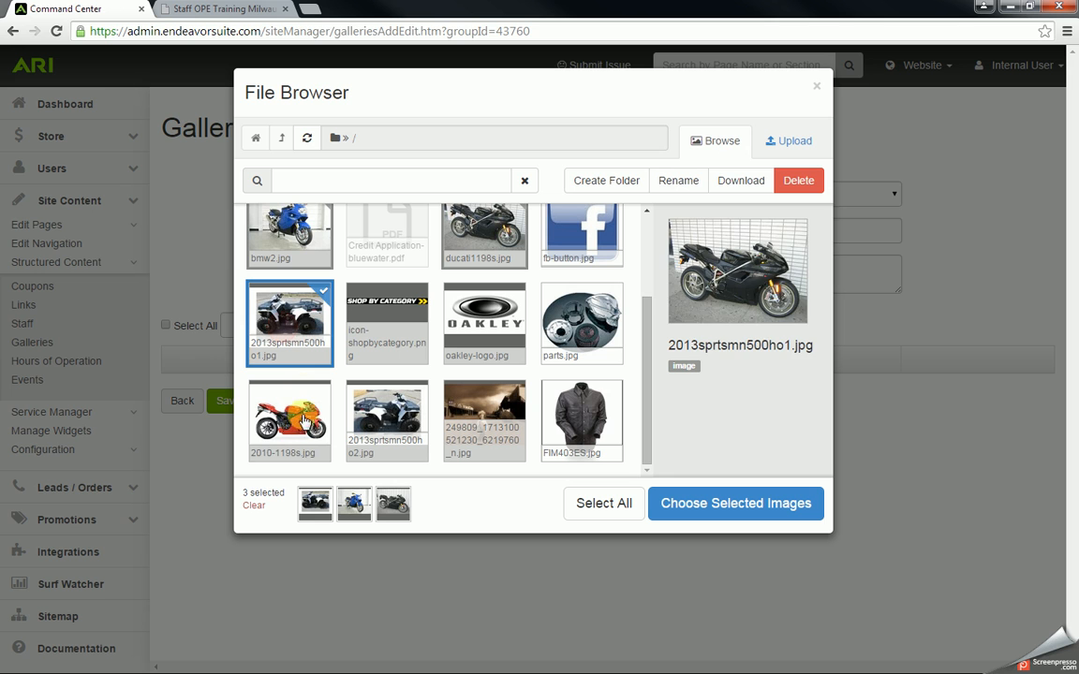
{"action": "left_click", "coordinate": [303, 435]}
{"action": "left_click", "coordinate": [354, 380]}
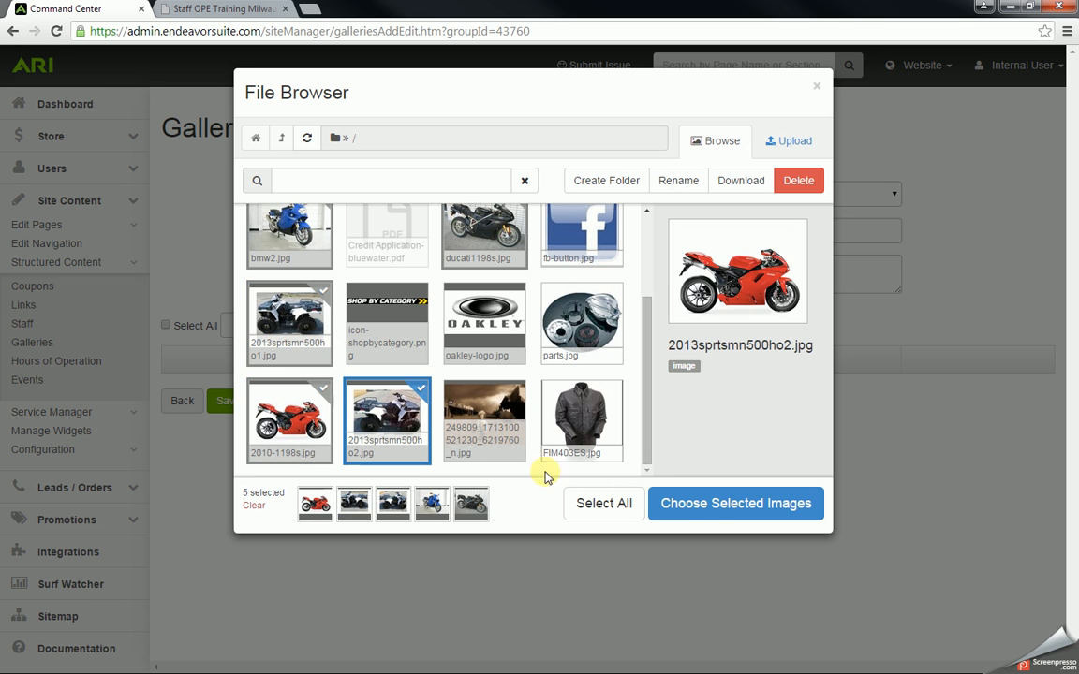
{"action": "left_click", "coordinate": [706, 512]}
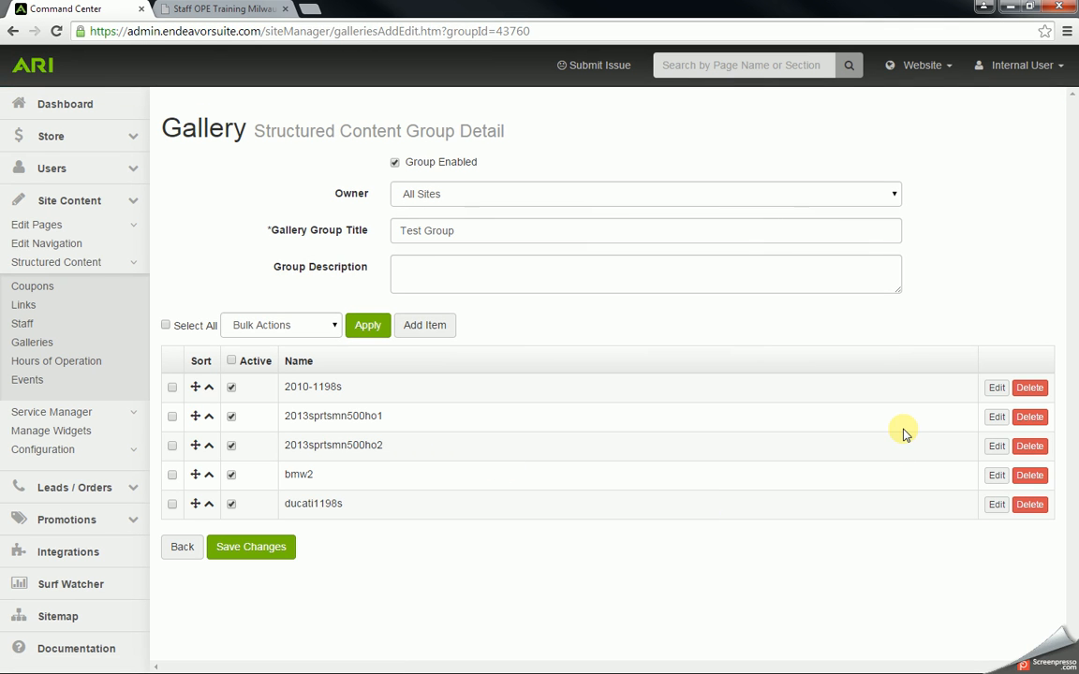
- Edit the 2010-1198s gallery item, setting its title to "Gallery Title Test" and its description to "This is my fancy description test."
{"action": "left_click", "coordinate": [993, 387]}
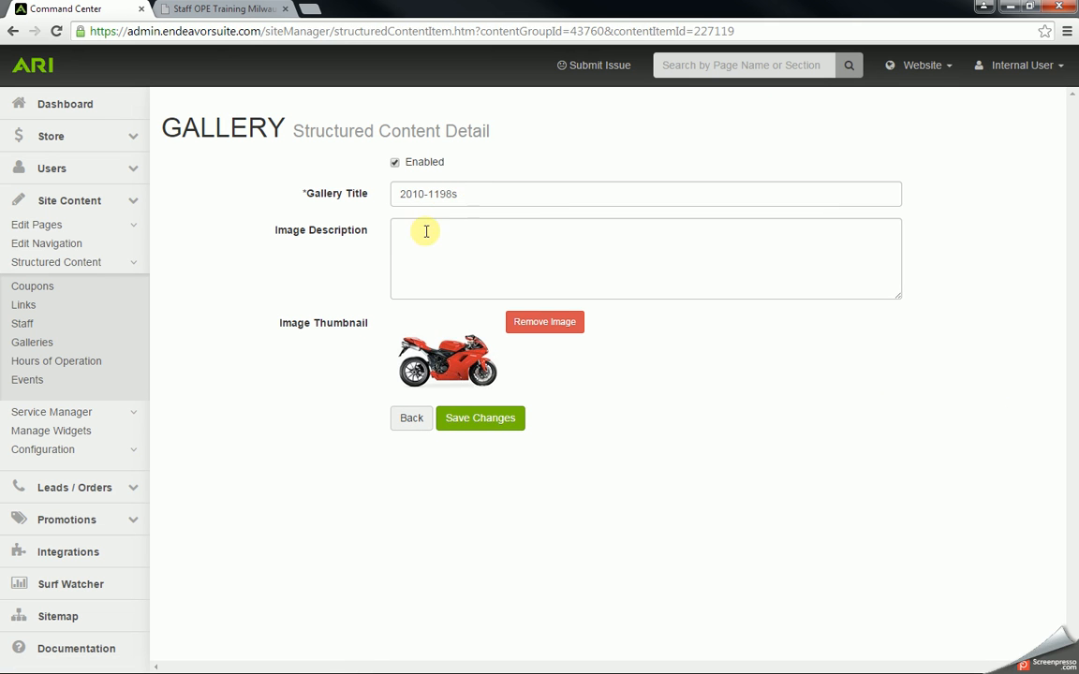
{"action": "left_click_drag", "start_coordinate": [474, 193], "coordinate": [389, 197]}
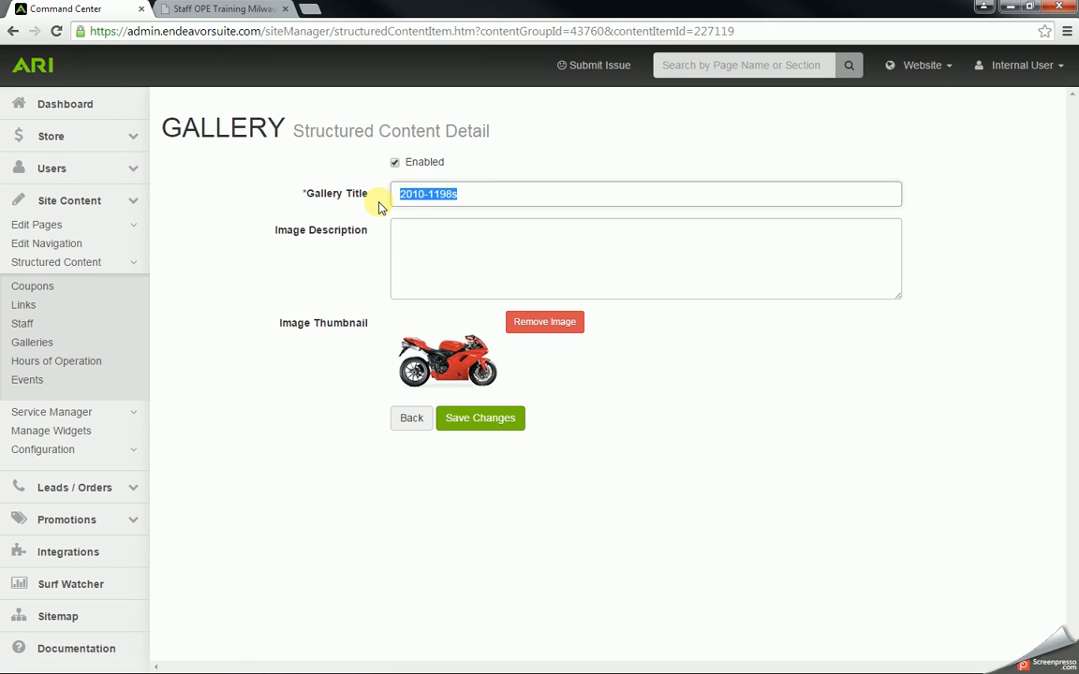
{"action": "type", "text": "Gallery Title Test"}
{"action": "left_click", "coordinate": [427, 239]}
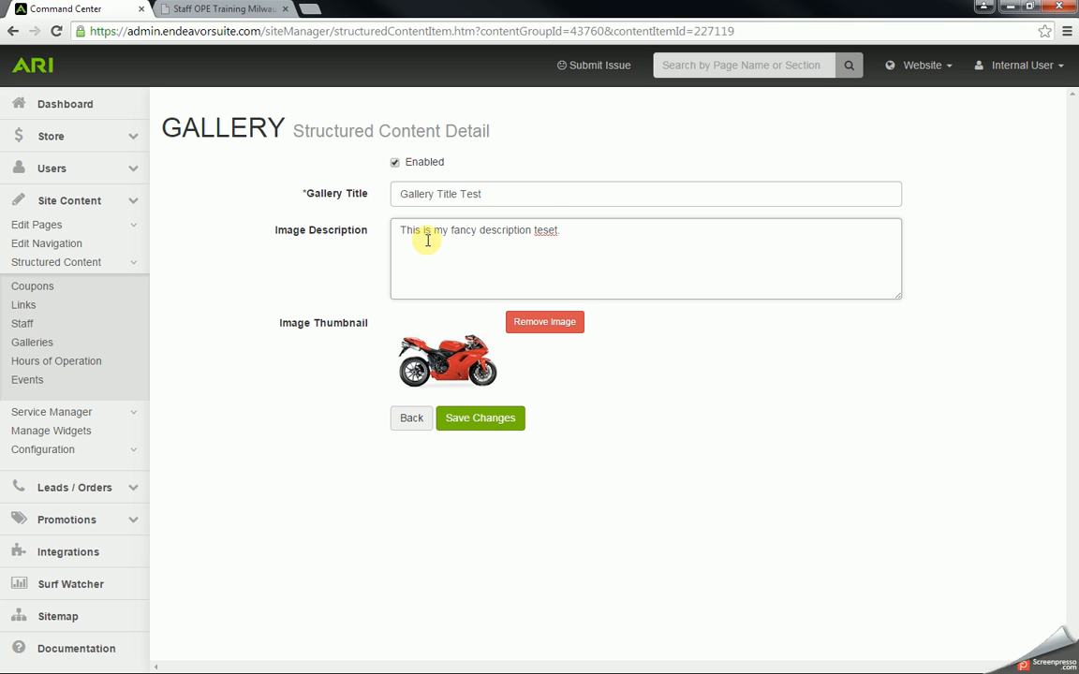
{"action": "type", "text": "."}
- Save the edited gallery item and publish the website changes
{"action": "left_click", "coordinate": [494, 417]}
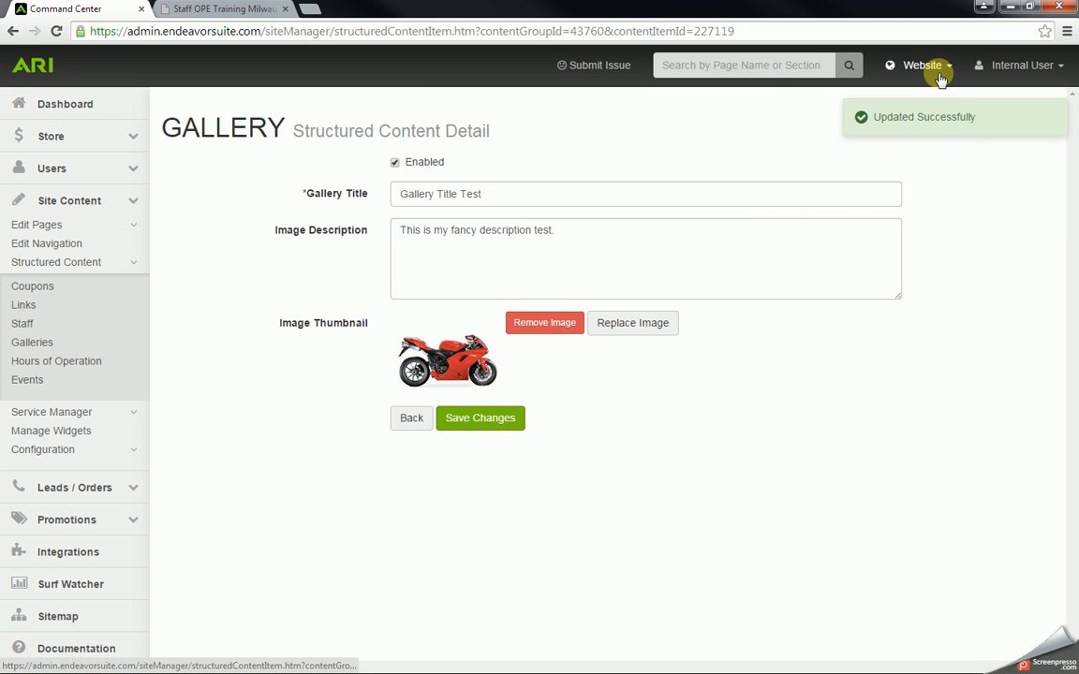
{"action": "left_click", "coordinate": [940, 79]}
{"action": "left_click", "coordinate": [933, 175]}
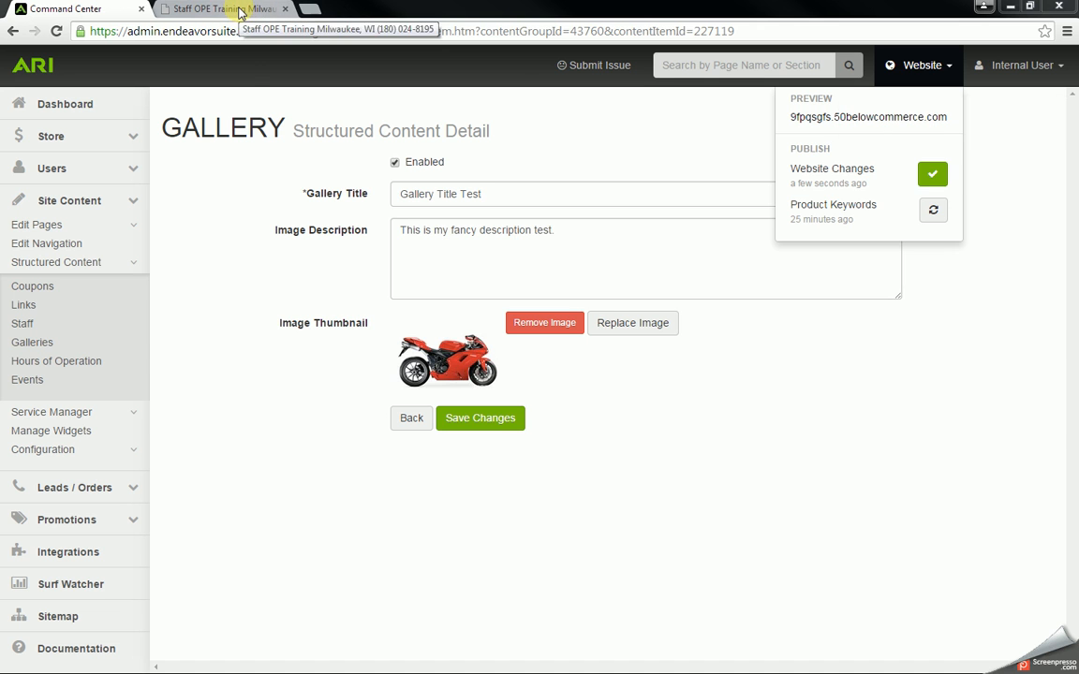
- On the live dealer website, open the Gallery under Company Info and view the first two images with their captions
{"action": "left_click", "coordinate": [267, 10]}
{"action": "mouse_move", "coordinate": [623, 97]}
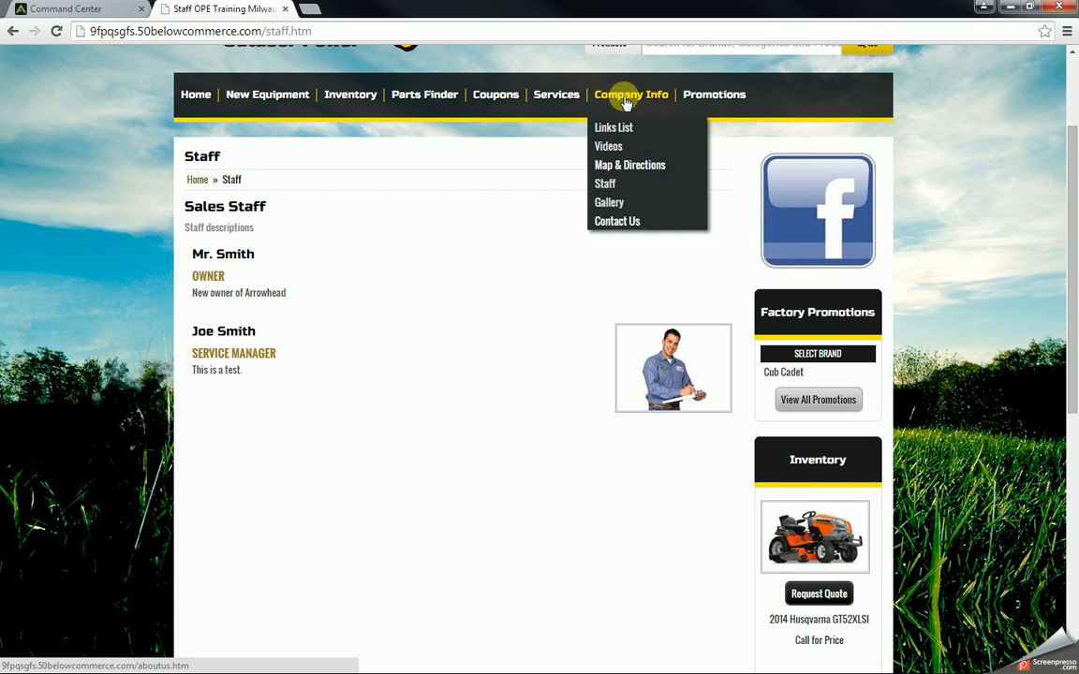
{"action": "left_click", "coordinate": [604, 203]}
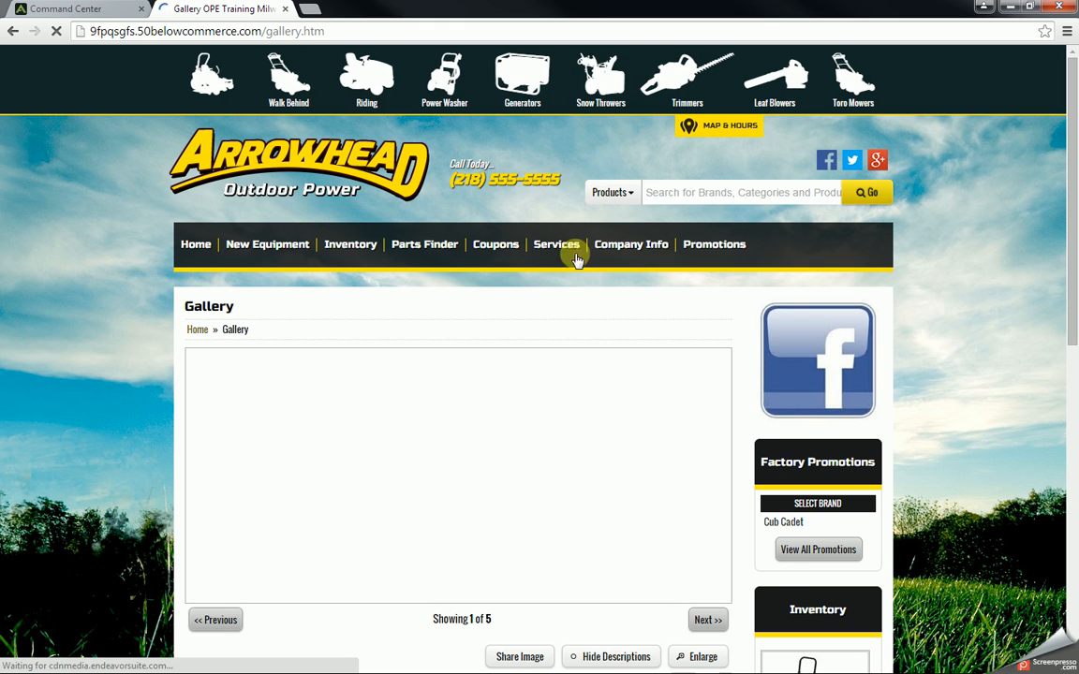
{"action": "mouse_move", "coordinate": [556, 245]}
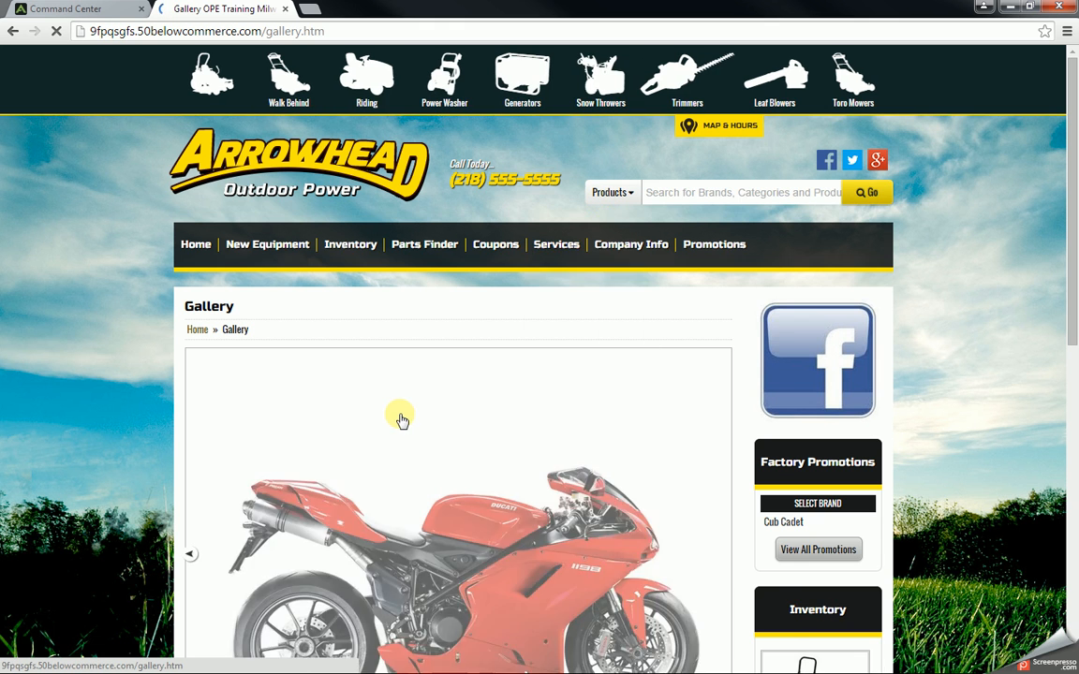
{"action": "scroll", "coordinate": [398, 417], "scroll_direction": "down", "scroll_amount": 3}
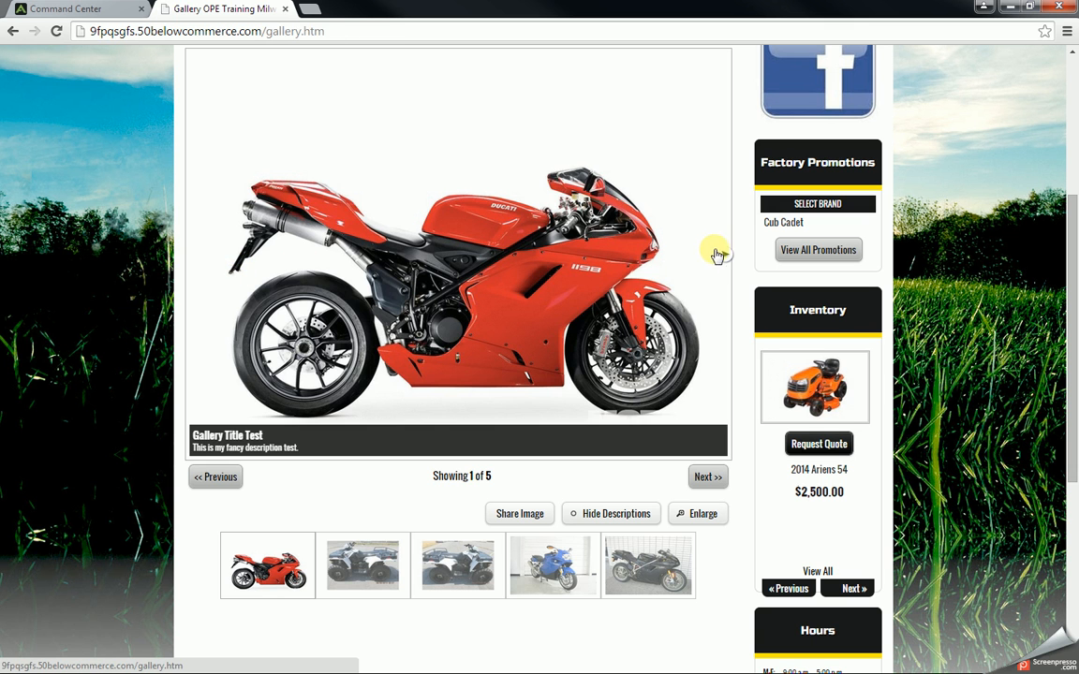
{"action": "left_click", "coordinate": [384, 581]}
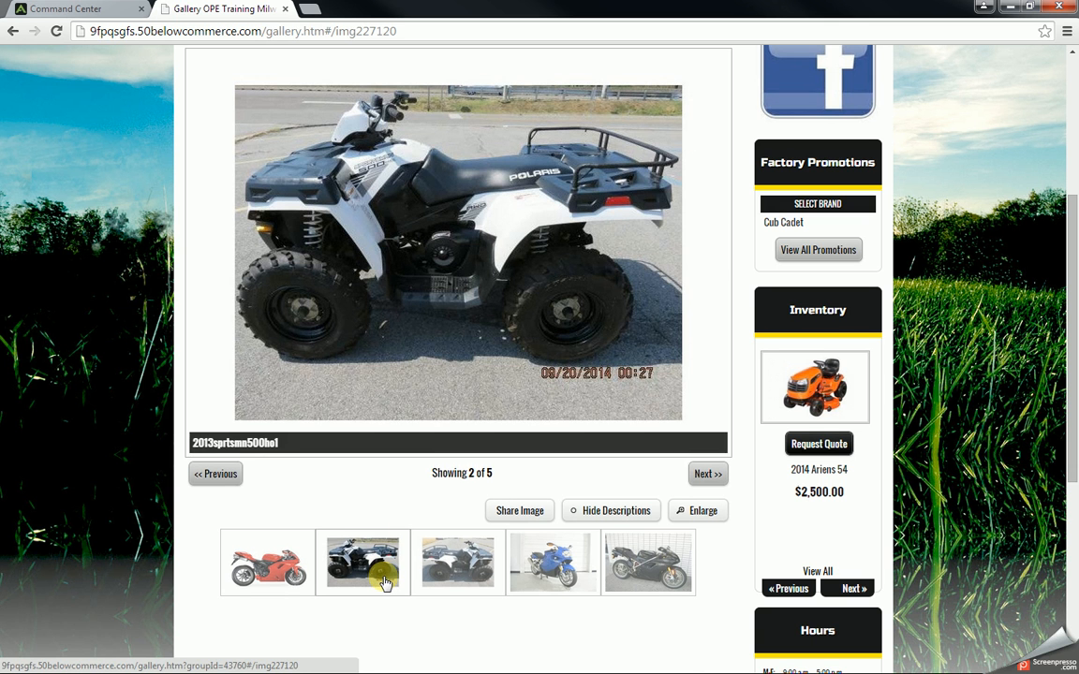
{"action": "scroll", "coordinate": [361, 513], "scroll_direction": "up", "scroll_amount": 1}
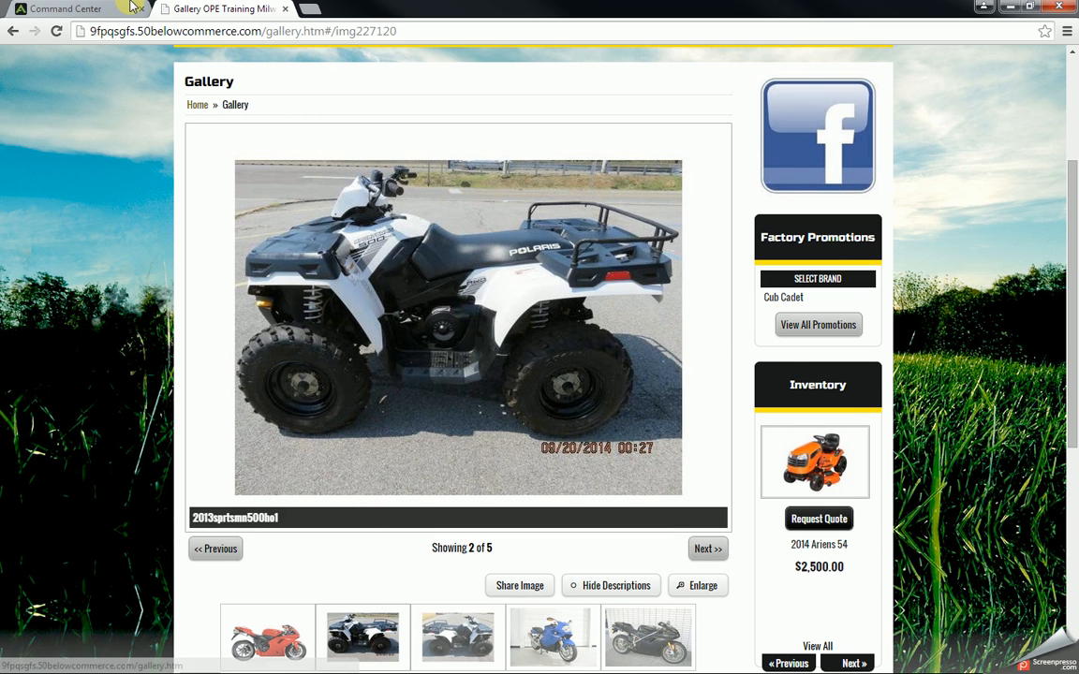
- Return to Command Center, inspect the M-F entry in the Hours group of Hours of Operation, and go back without changes
{"action": "left_click", "coordinate": [92, 11]}
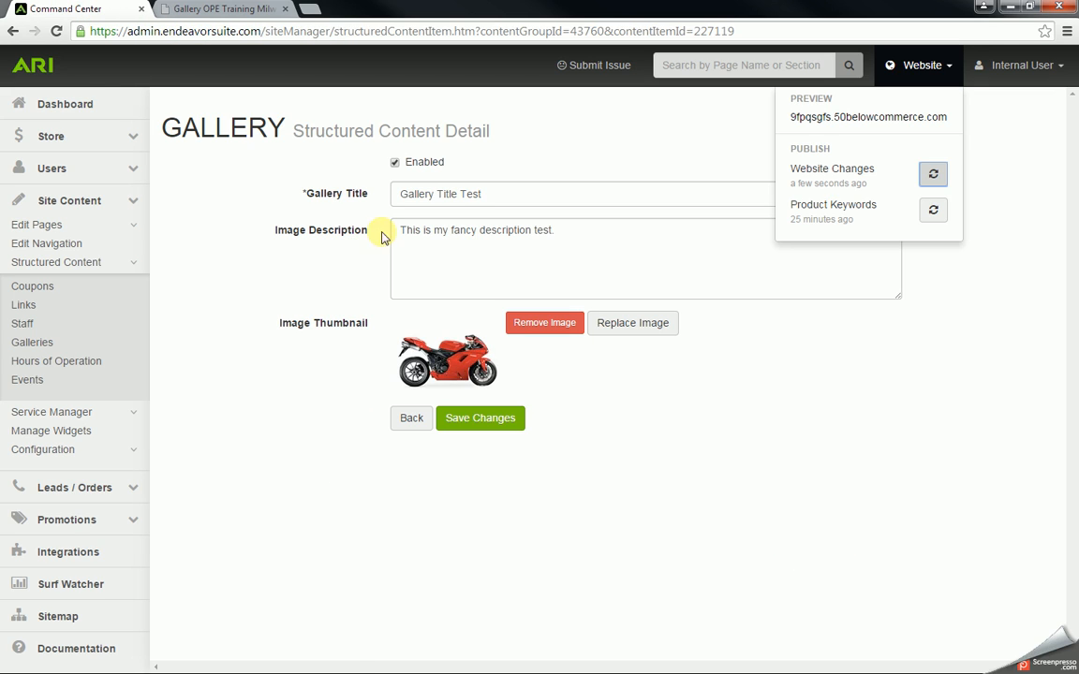
{"action": "left_click", "coordinate": [47, 363]}
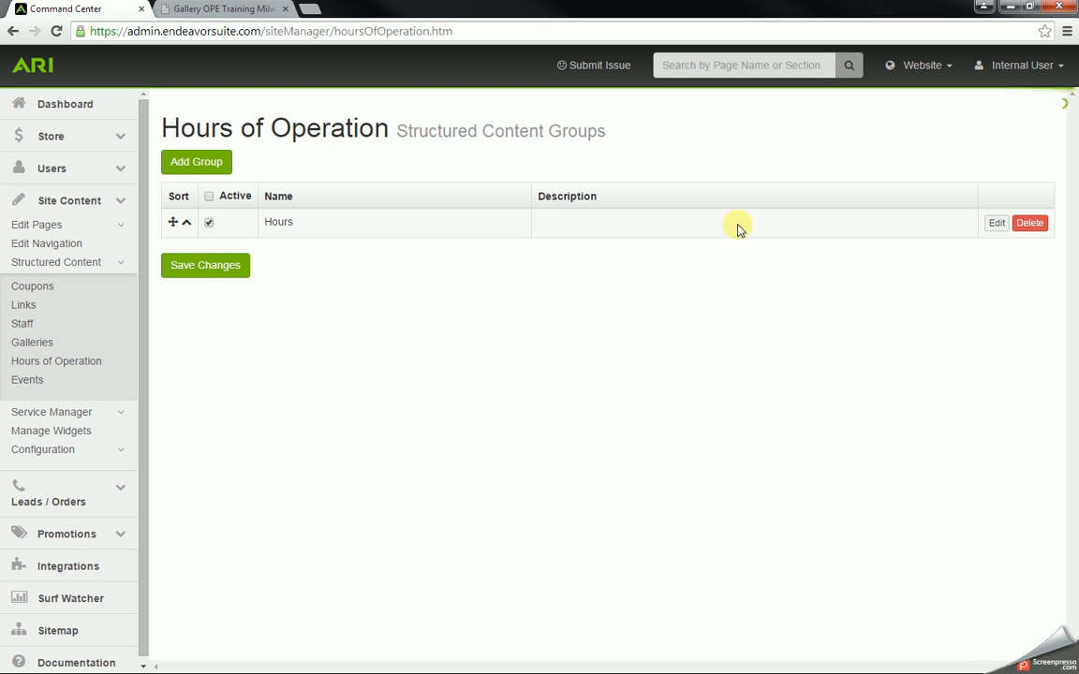
{"action": "left_click", "coordinate": [996, 224]}
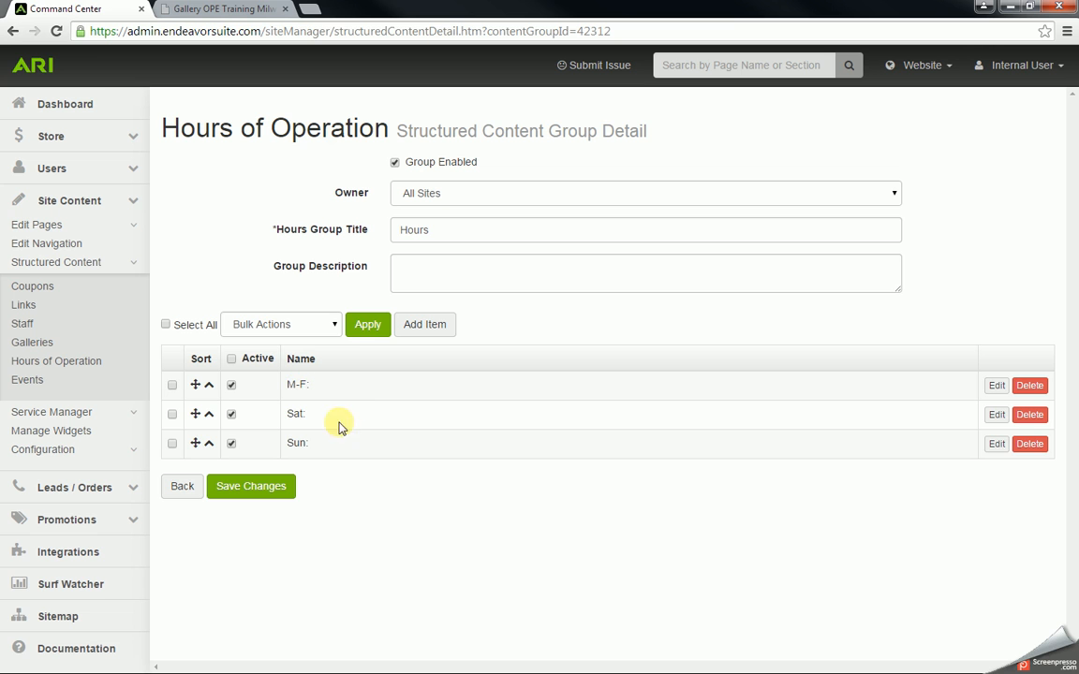
{"action": "left_click", "coordinate": [992, 387]}
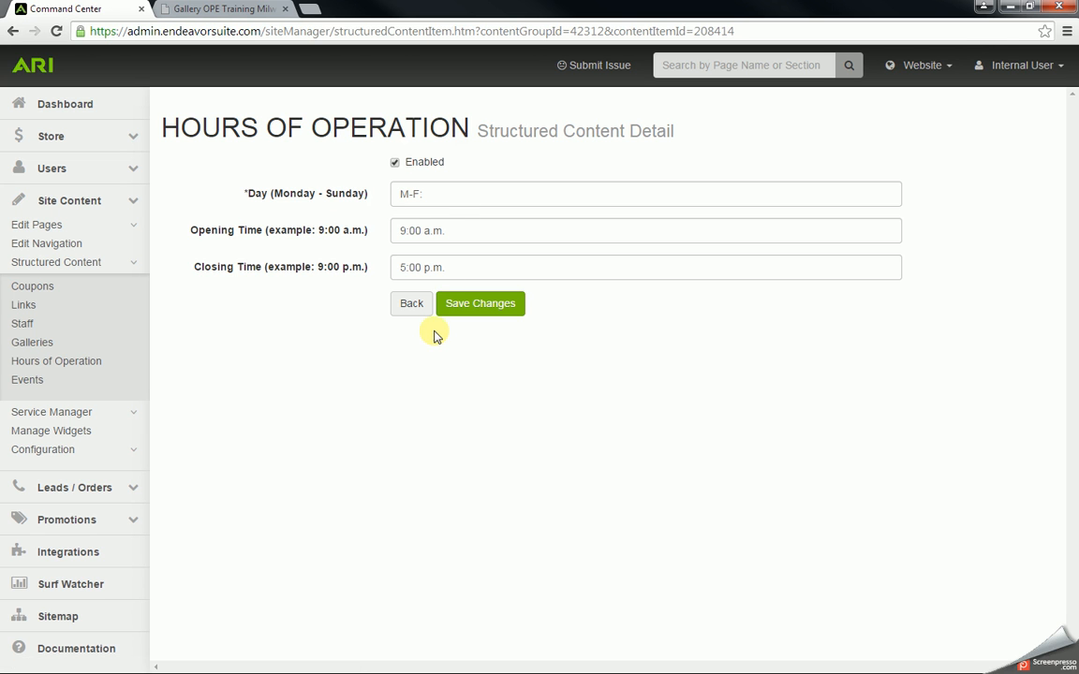
{"action": "left_click", "coordinate": [413, 309]}
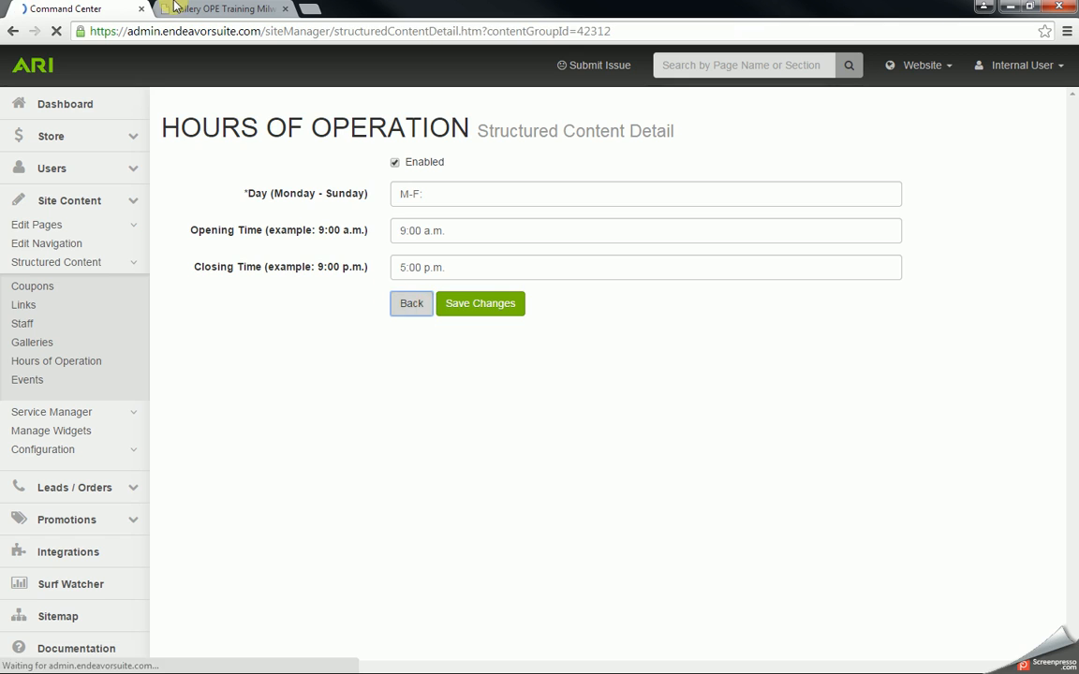
- Check the Hours box near the end of the live website page, and return to Command Center
{"action": "left_click", "coordinate": [236, 9]}
{"action": "scroll", "coordinate": [923, 436], "scroll_direction": "down", "scroll_amount": 5}
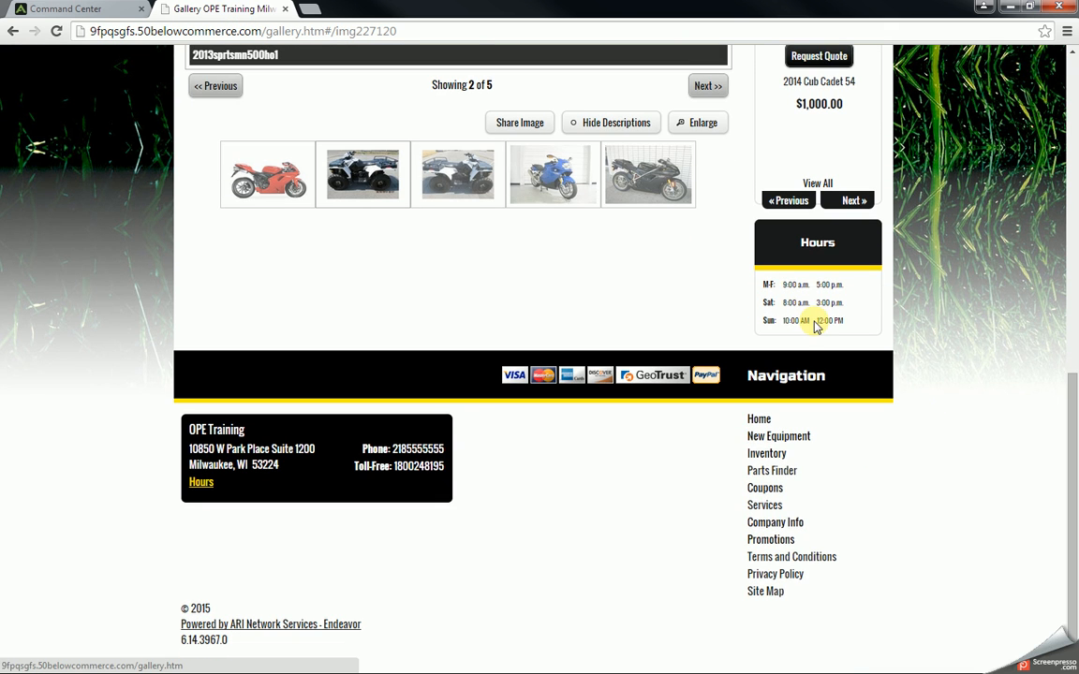
{"action": "left_click", "coordinate": [65, 9]}
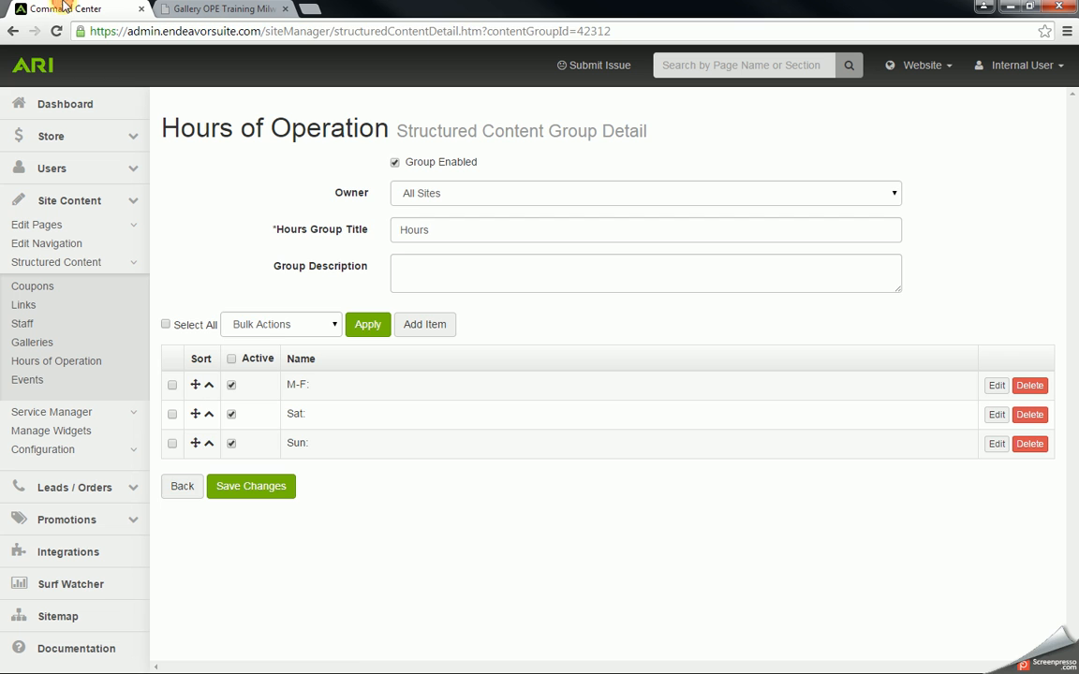
- Create an enabled Events structured content group titled Events and save it
{"action": "left_click", "coordinate": [38, 384]}
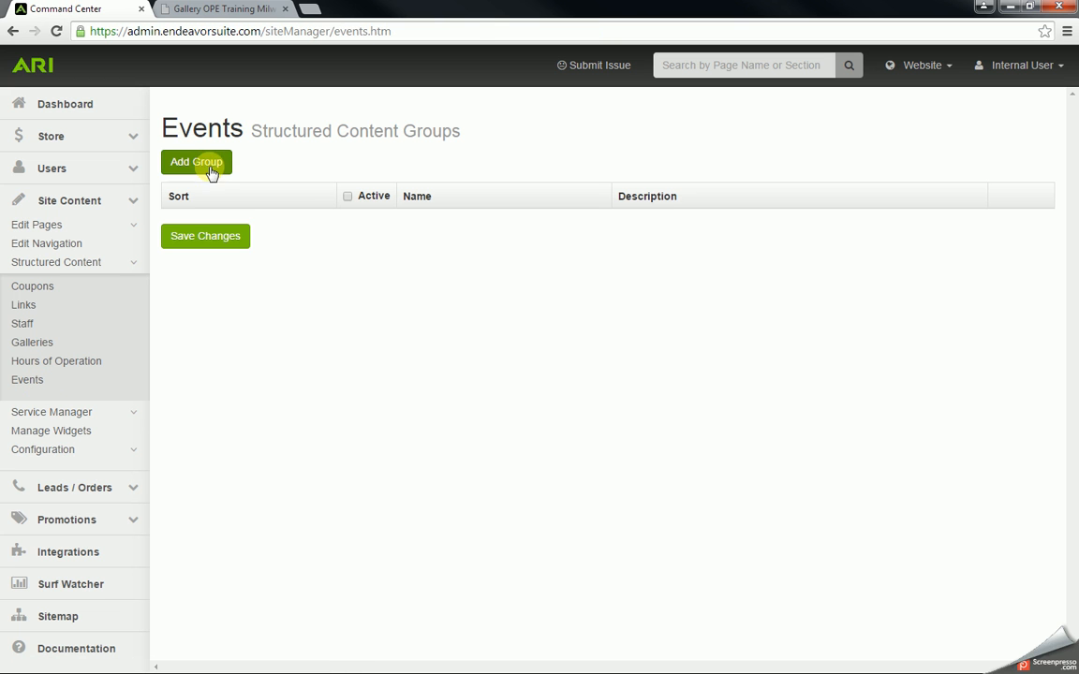
{"action": "left_click", "coordinate": [210, 170]}
{"action": "left_click", "coordinate": [397, 163]}
{"action": "left_click", "coordinate": [420, 234]}
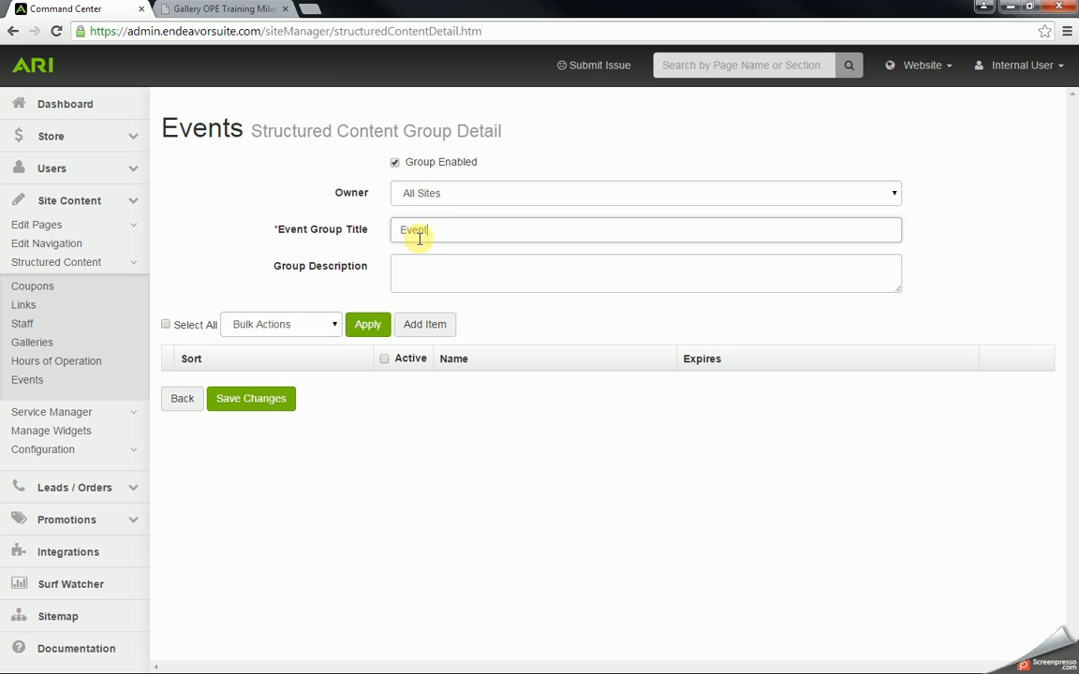
{"action": "left_click", "coordinate": [265, 403]}
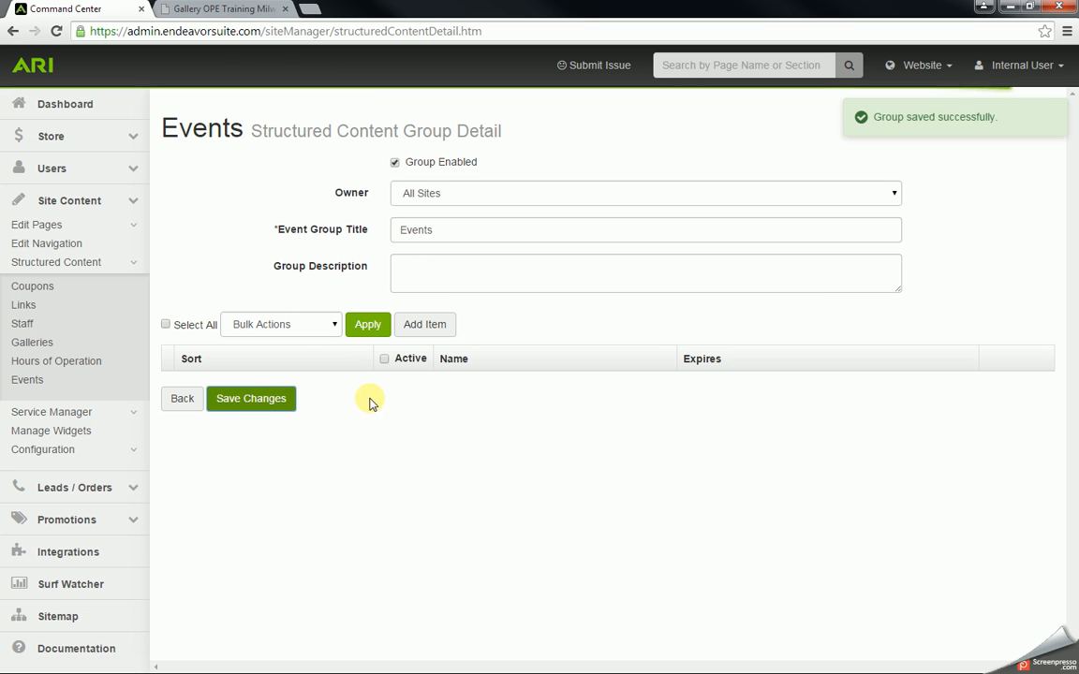
- Add an enabled event item titled Open House with start time Feb 1st 3pm and the description "This is a test."
{"action": "left_click", "coordinate": [443, 328]}
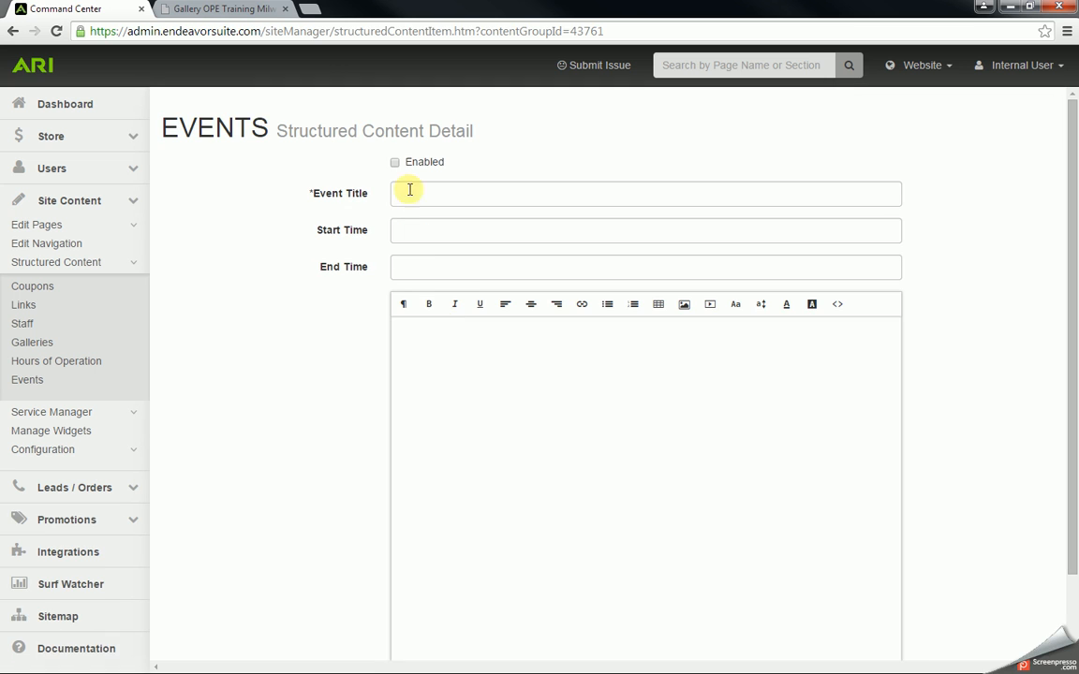
{"action": "left_click", "coordinate": [396, 163]}
{"action": "left_click", "coordinate": [413, 191]}
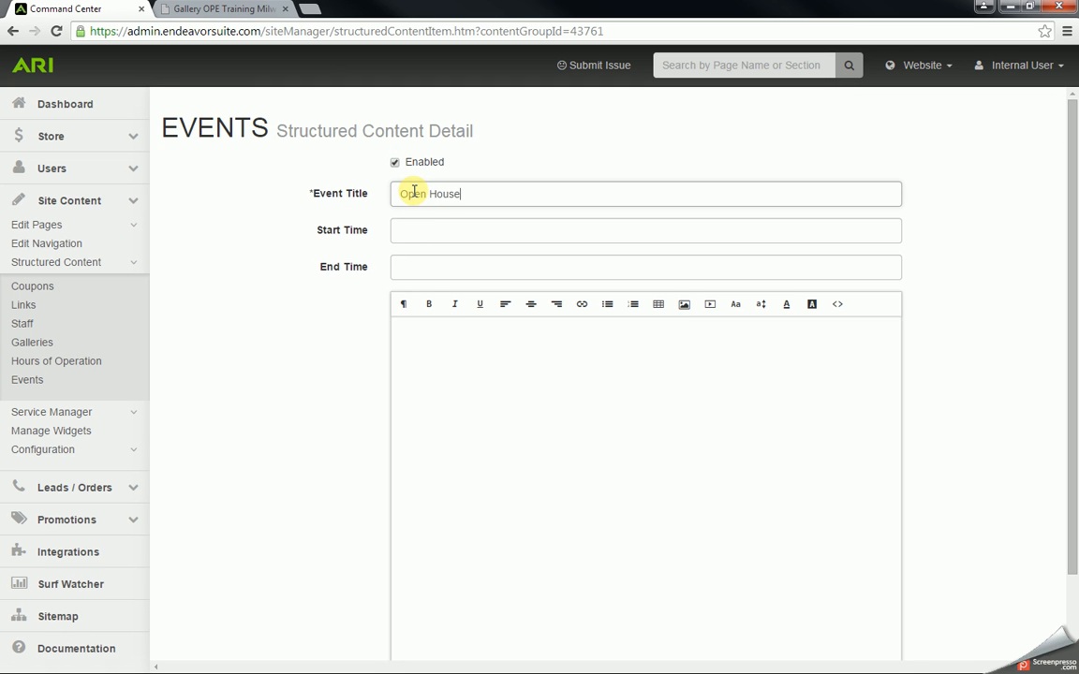
{"action": "left_click", "coordinate": [435, 229]}
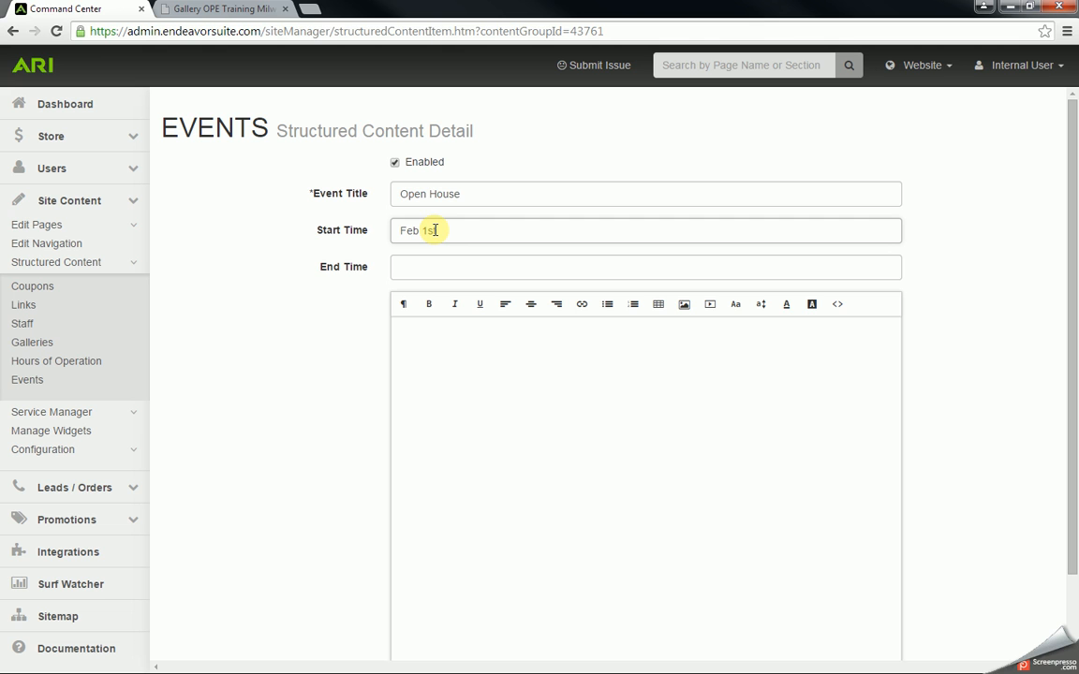
{"action": "left_click", "coordinate": [435, 230]}
{"action": "type", "text": "t 3pm"}
{"action": "left_click", "coordinate": [479, 385]}
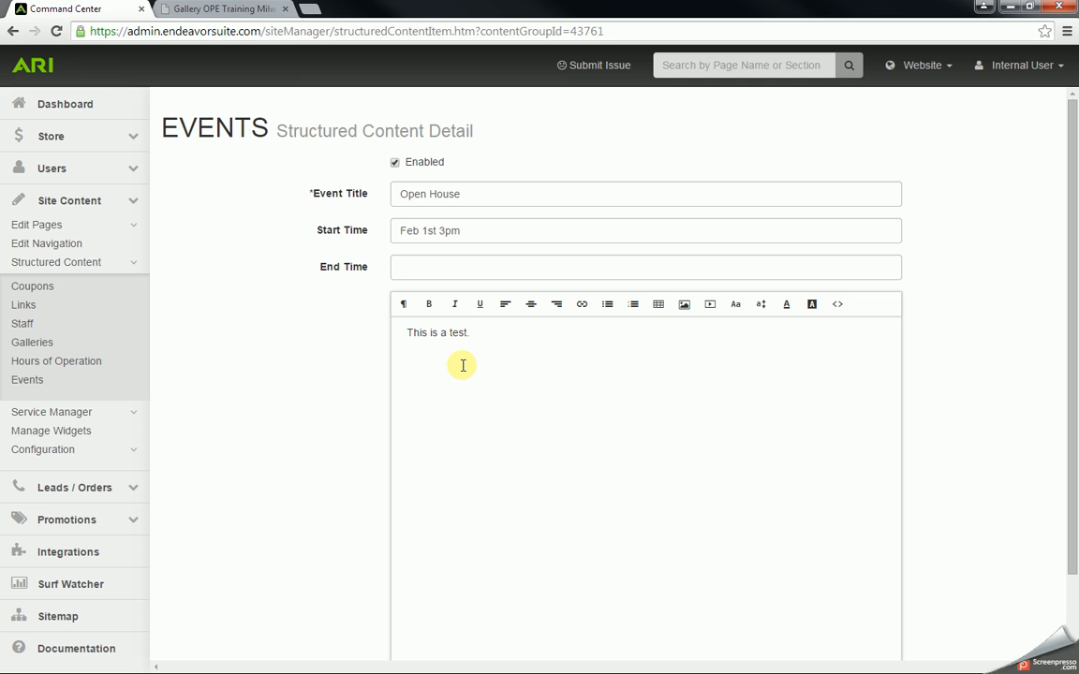
- Insert the image ducati1198s.jpg at its recommended size below the event description text and save the event
{"action": "left_click", "coordinate": [687, 315]}
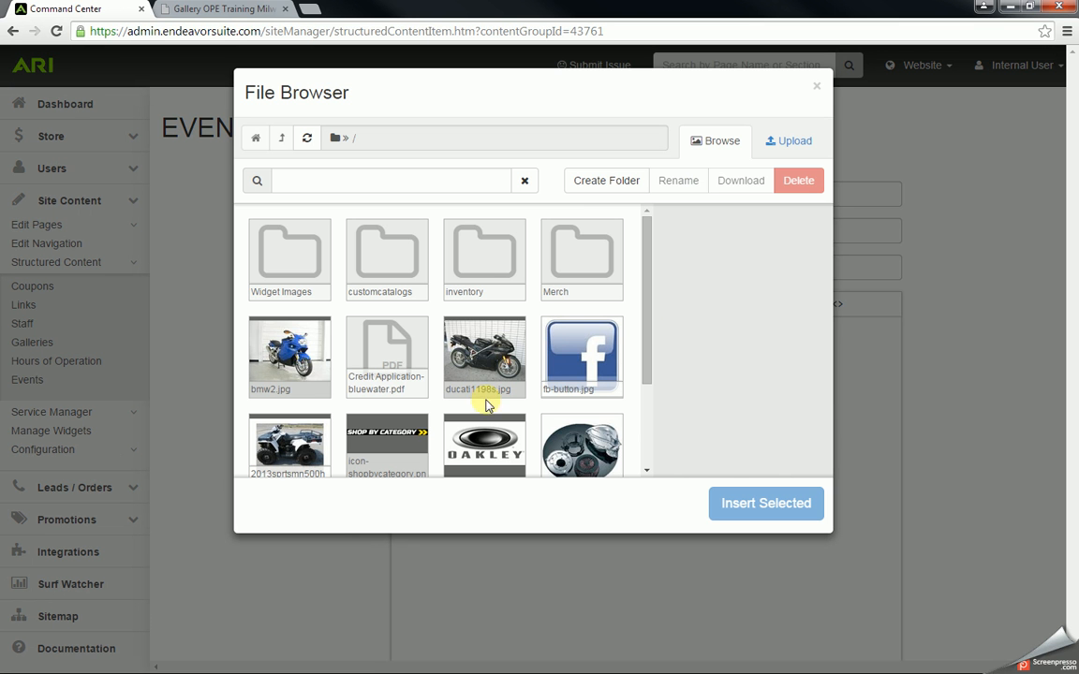
{"action": "left_click", "coordinate": [484, 367]}
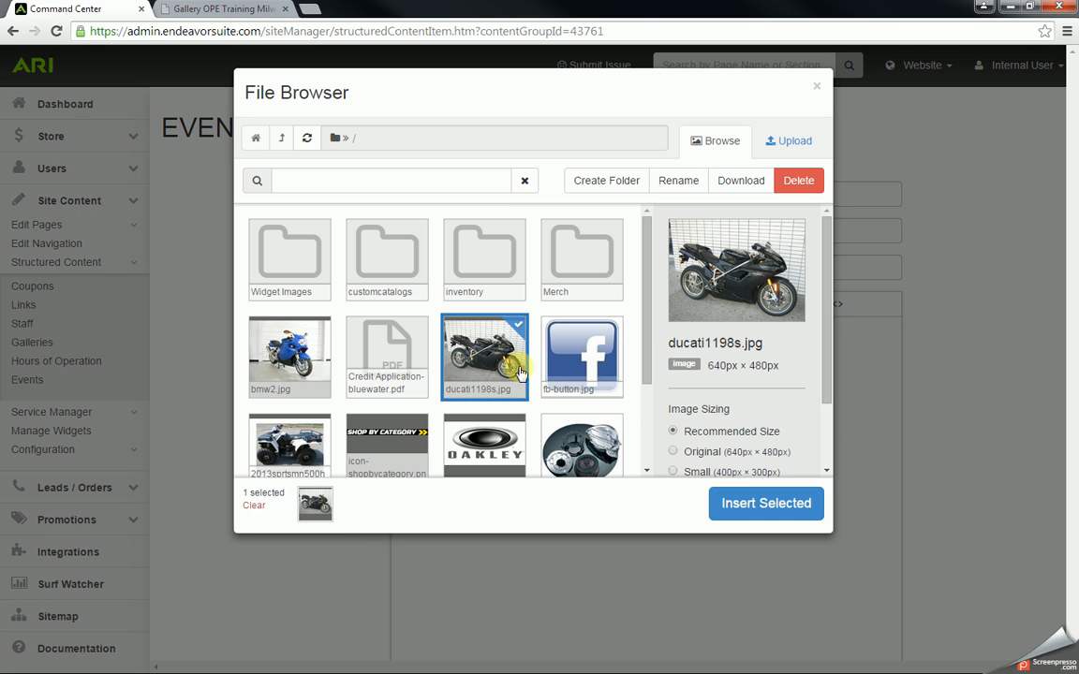
{"action": "left_click", "coordinate": [746, 506]}
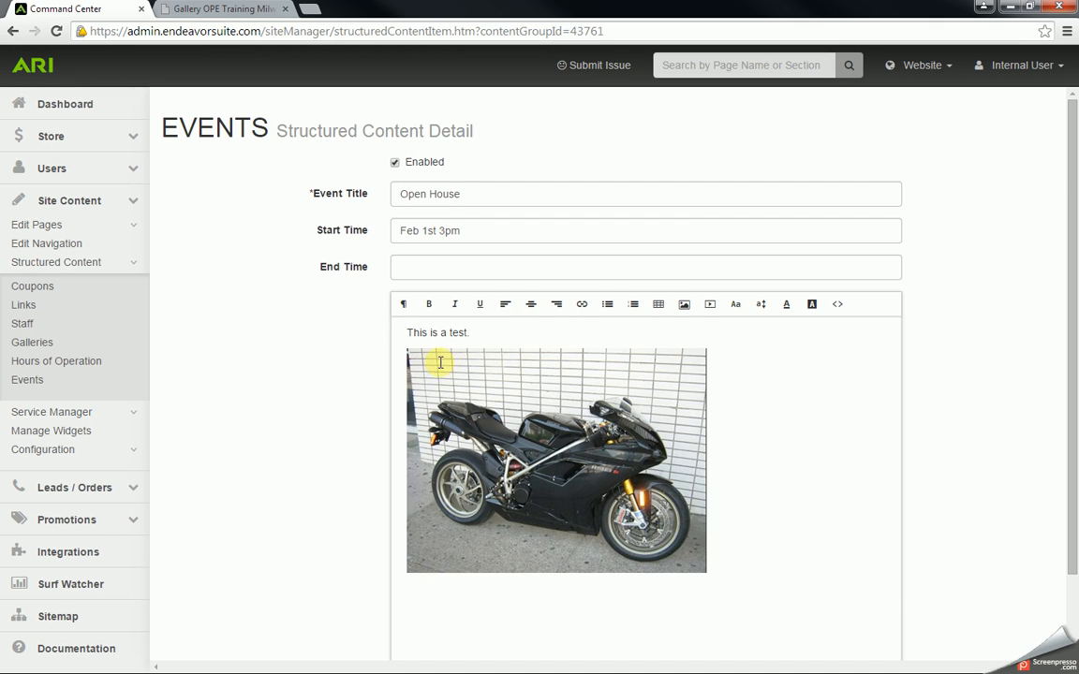
{"action": "scroll", "coordinate": [448, 359], "scroll_direction": "down", "scroll_amount": 2}
{"action": "left_click", "coordinate": [480, 625]}
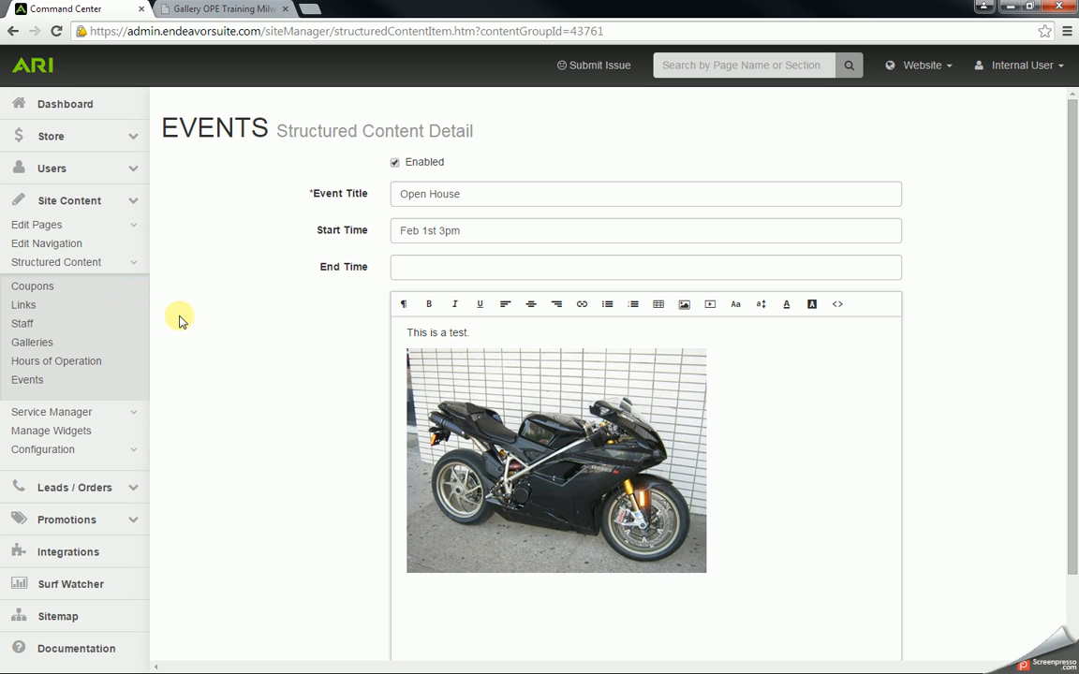
- In the site navigation, add a child link under Company Info to the Events List site page and name it Events
{"action": "left_click", "coordinate": [45, 242]}
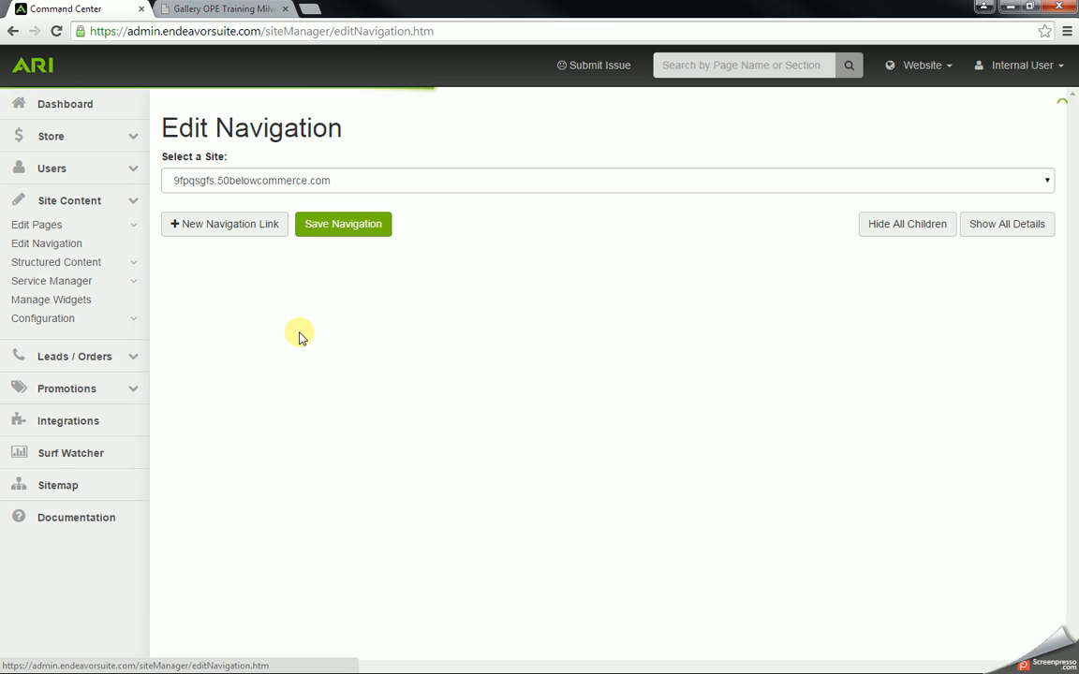
{"action": "scroll", "coordinate": [300, 333], "scroll_direction": "down", "scroll_amount": 3}
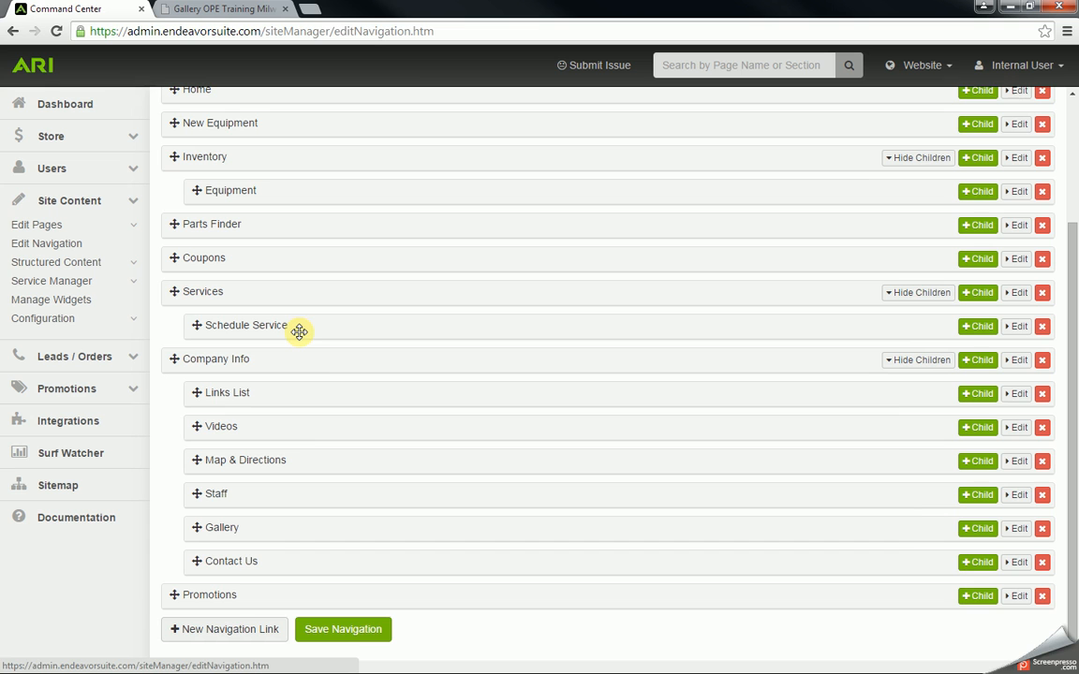
{"action": "left_click", "coordinate": [978, 362]}
{"action": "left_click", "coordinate": [345, 436]}
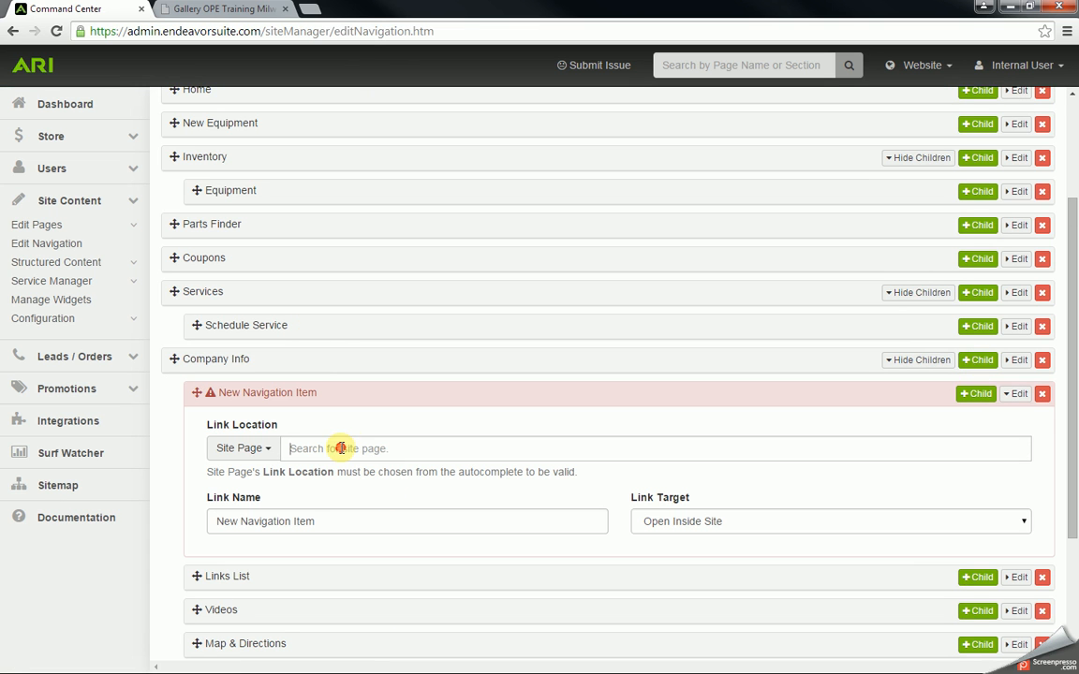
{"action": "type", "text": "Events"}
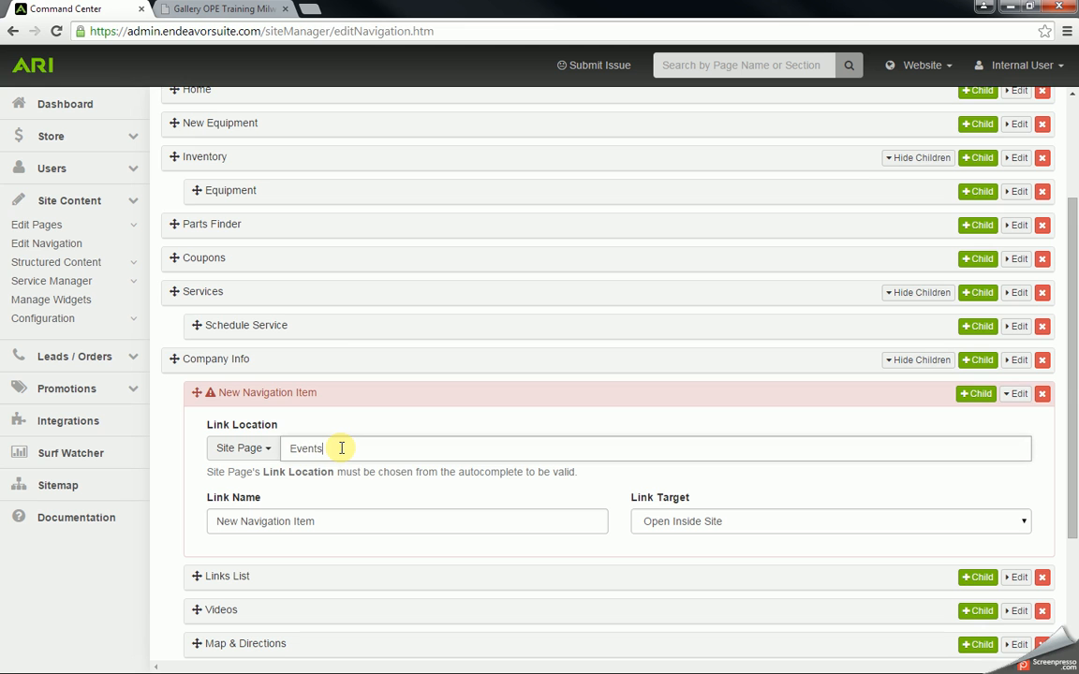
{"action": "left_click", "coordinate": [337, 474]}
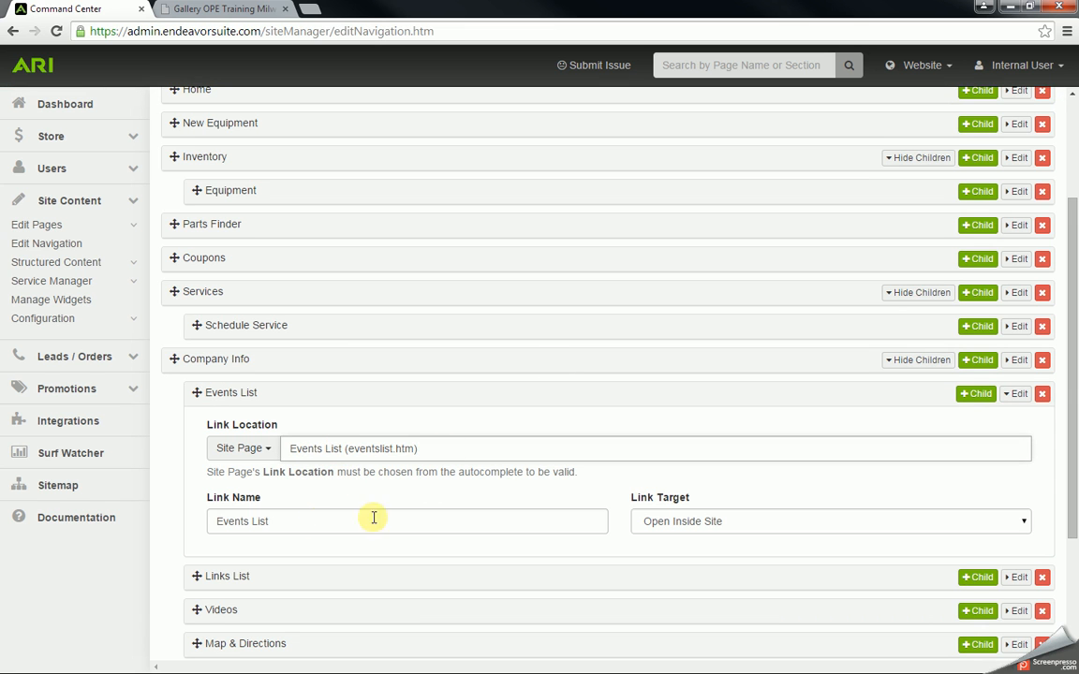
{"action": "left_click", "coordinate": [294, 518]}
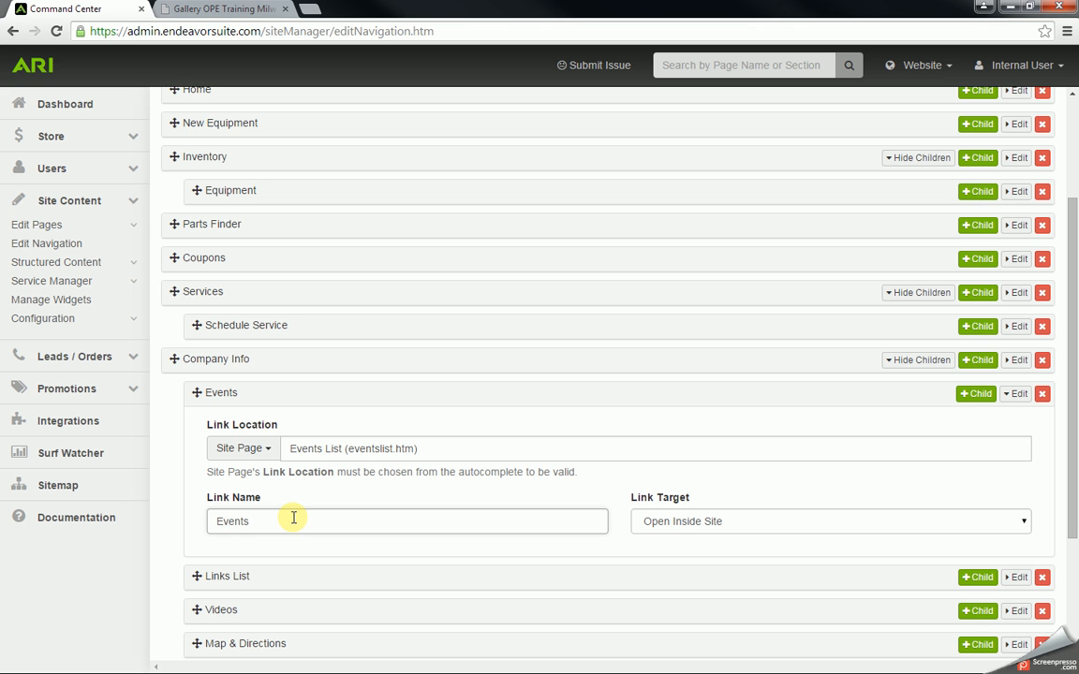
- Save the navigation and publish the website changes
{"action": "scroll", "coordinate": [374, 501], "scroll_direction": "up", "scroll_amount": 2}
{"action": "scroll", "coordinate": [459, 473], "scroll_direction": "down", "scroll_amount": 4}
{"action": "scroll", "coordinate": [448, 458], "scroll_direction": "up", "scroll_amount": 4}
{"action": "left_click", "coordinate": [356, 225]}
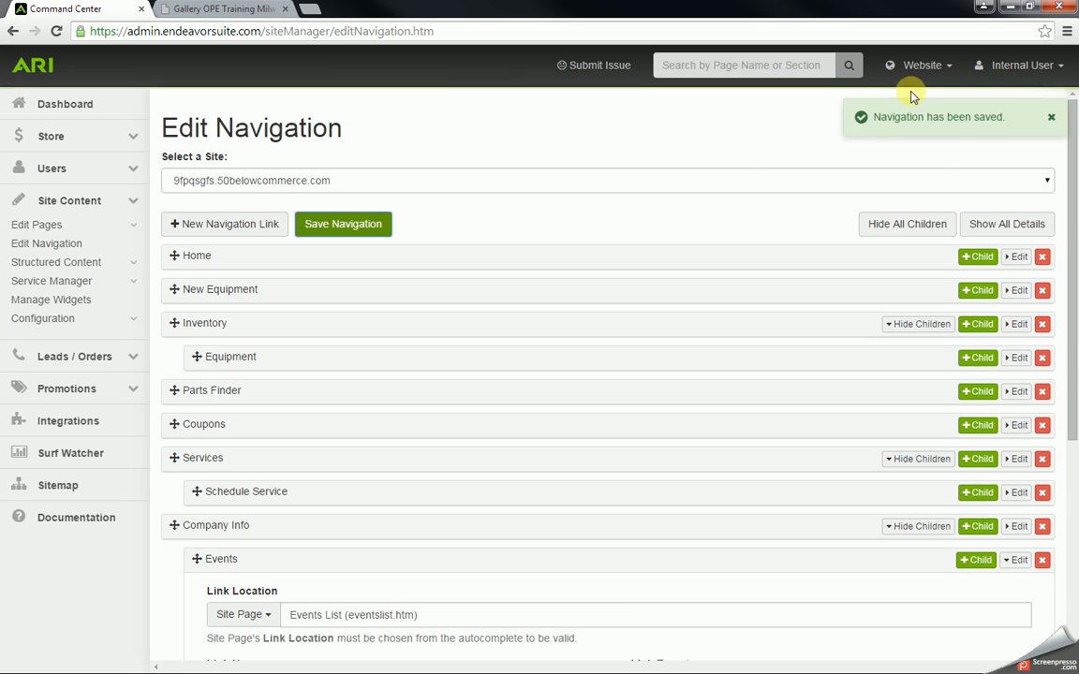
{"action": "left_click", "coordinate": [926, 66]}
{"action": "left_click", "coordinate": [929, 177]}
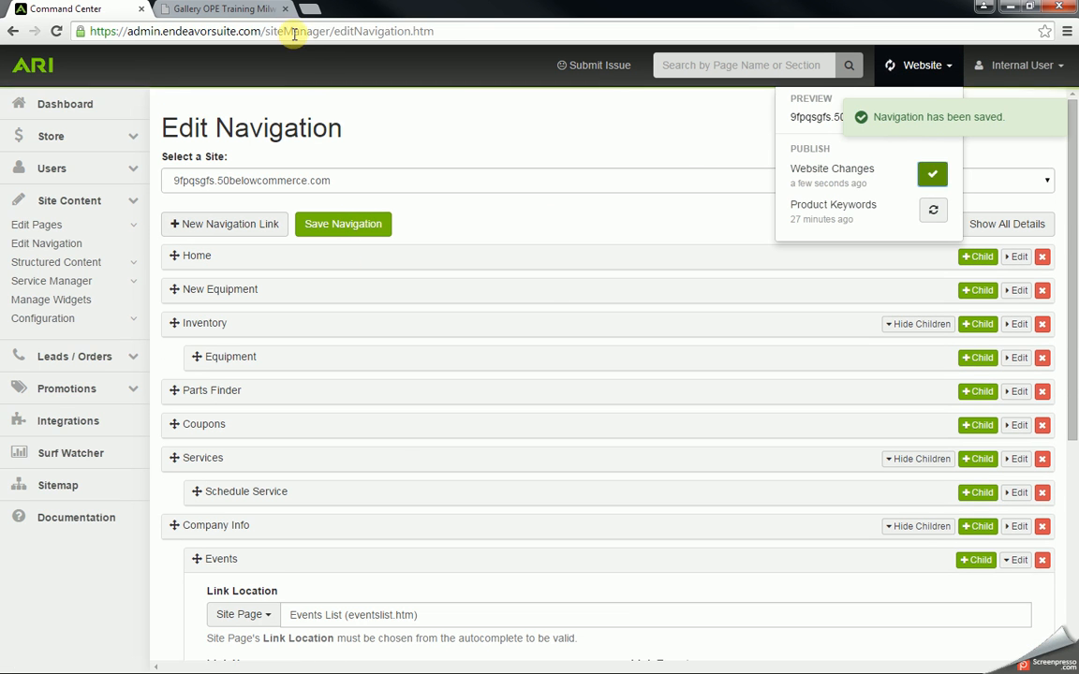
- On the refreshed live dealer website, open Events under Company Info and view the Open House event's details
{"action": "left_click", "coordinate": [230, 9]}
{"action": "scroll", "coordinate": [125, 206], "scroll_direction": "up", "scroll_amount": 5}
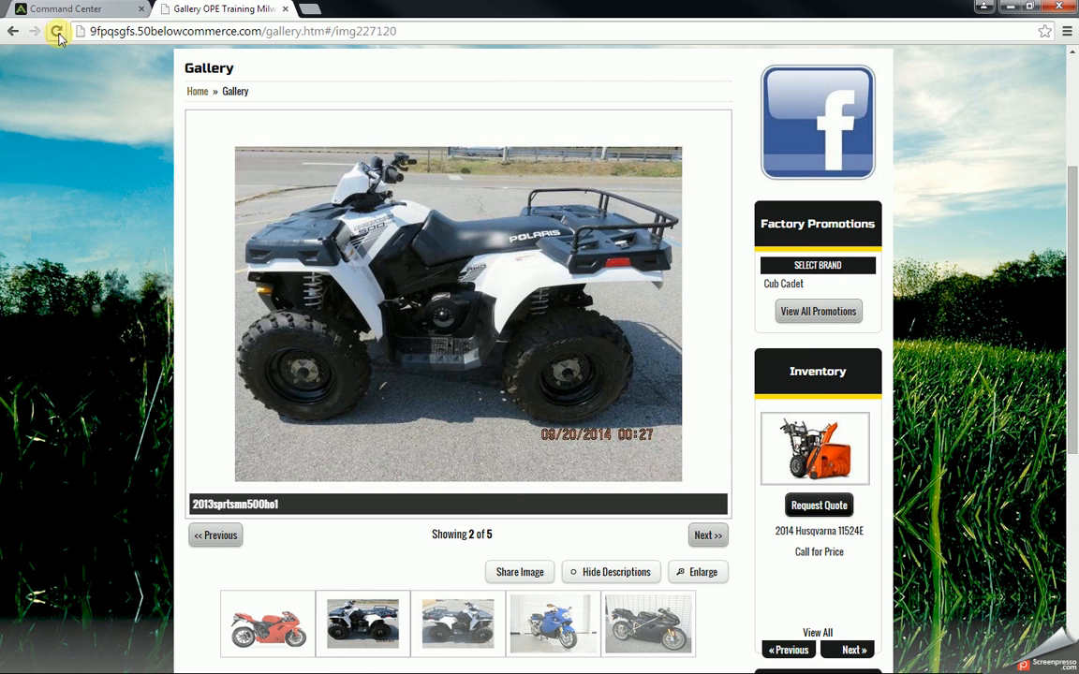
{"action": "left_click", "coordinate": [57, 31]}
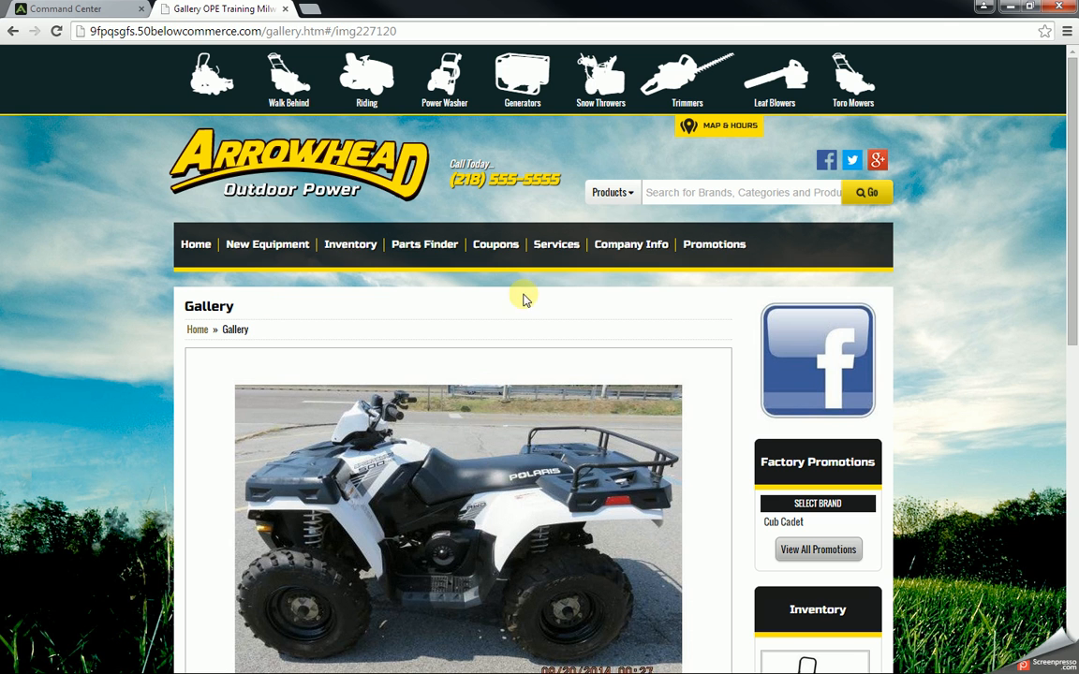
{"action": "mouse_move", "coordinate": [616, 249]}
{"action": "left_click", "coordinate": [609, 278]}
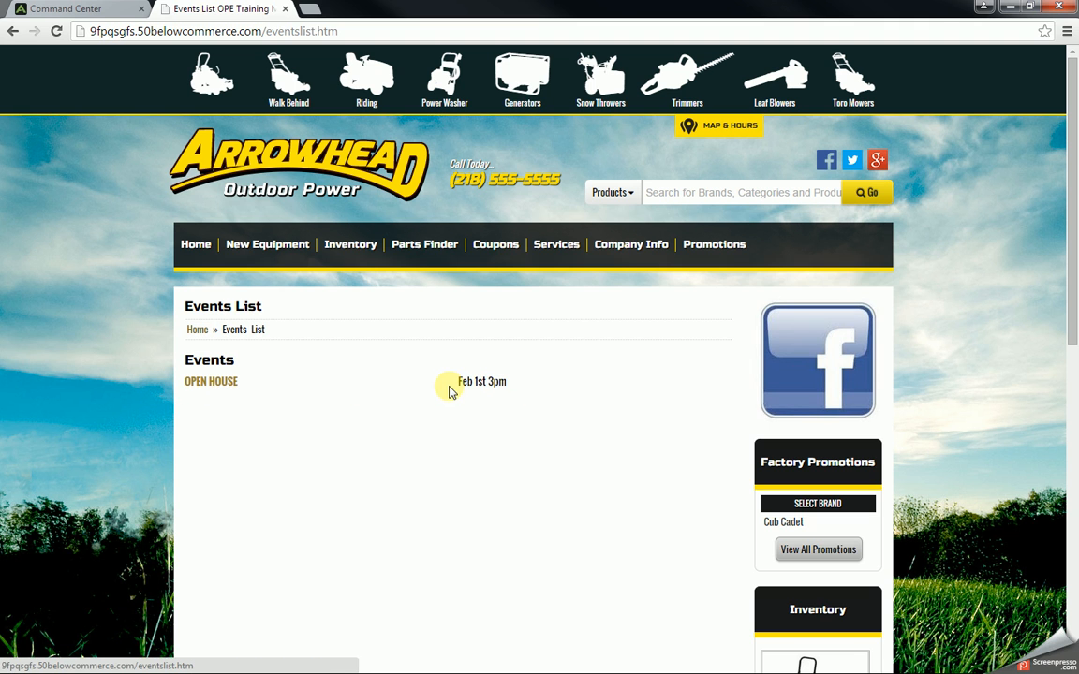
{"action": "left_click", "coordinate": [215, 384]}
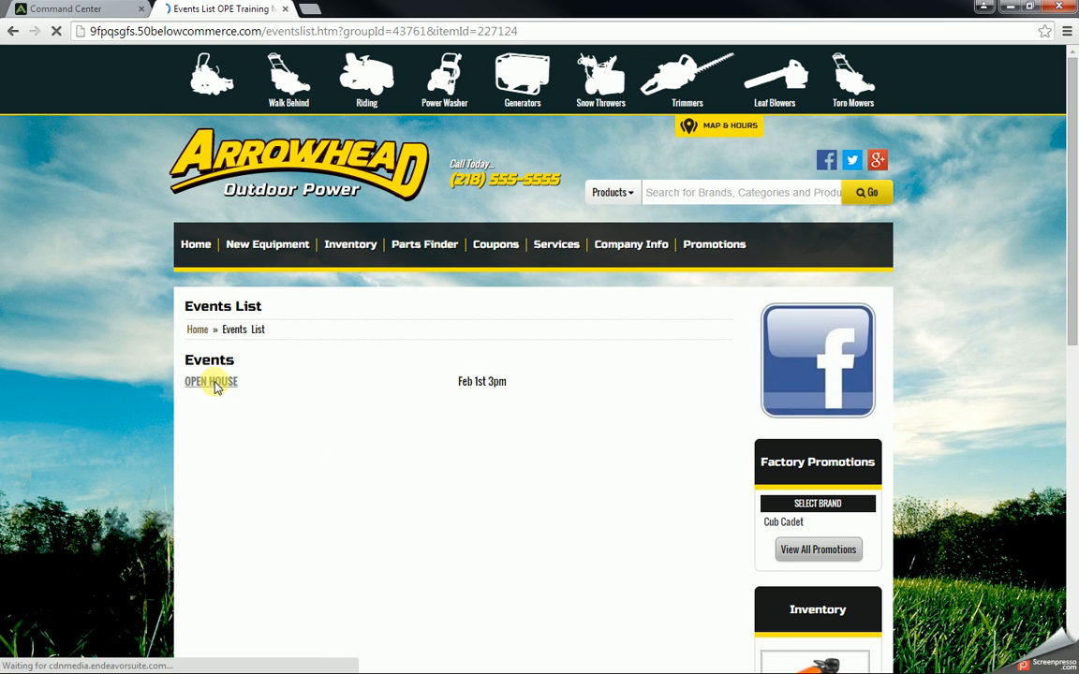
{"action": "scroll", "coordinate": [249, 300], "scroll_direction": "down", "scroll_amount": 2}
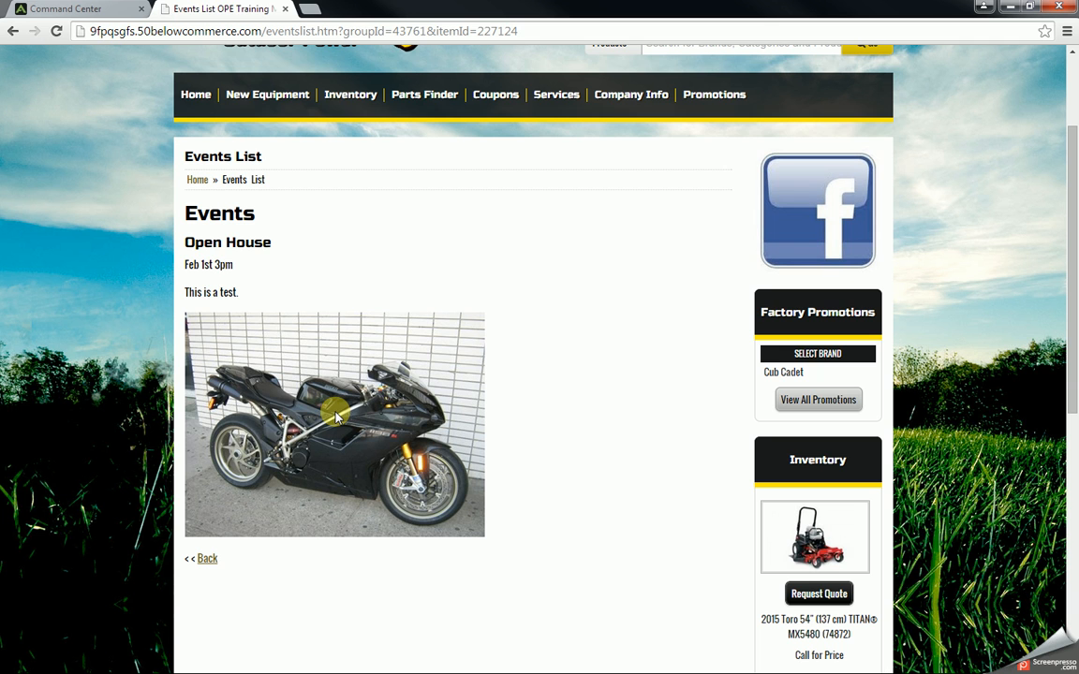
- Return to Command Center and open the Service Manager's available services to review the configured service list
{"action": "left_click", "coordinate": [104, 9]}
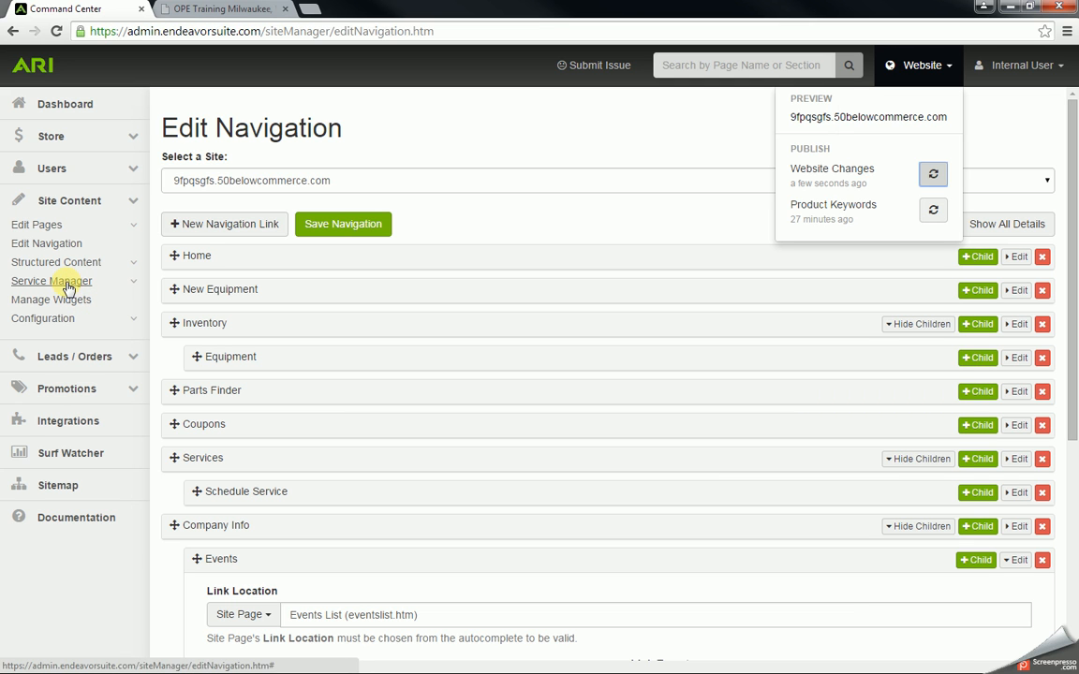
{"action": "left_click", "coordinate": [66, 283]}
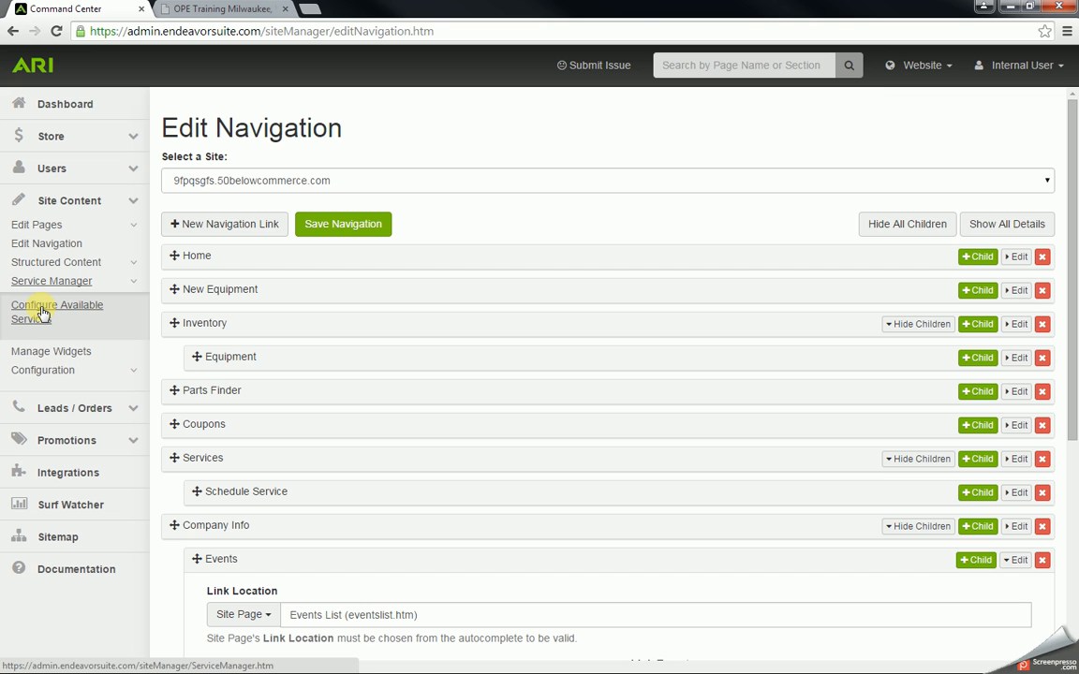
{"action": "left_click", "coordinate": [42, 314]}
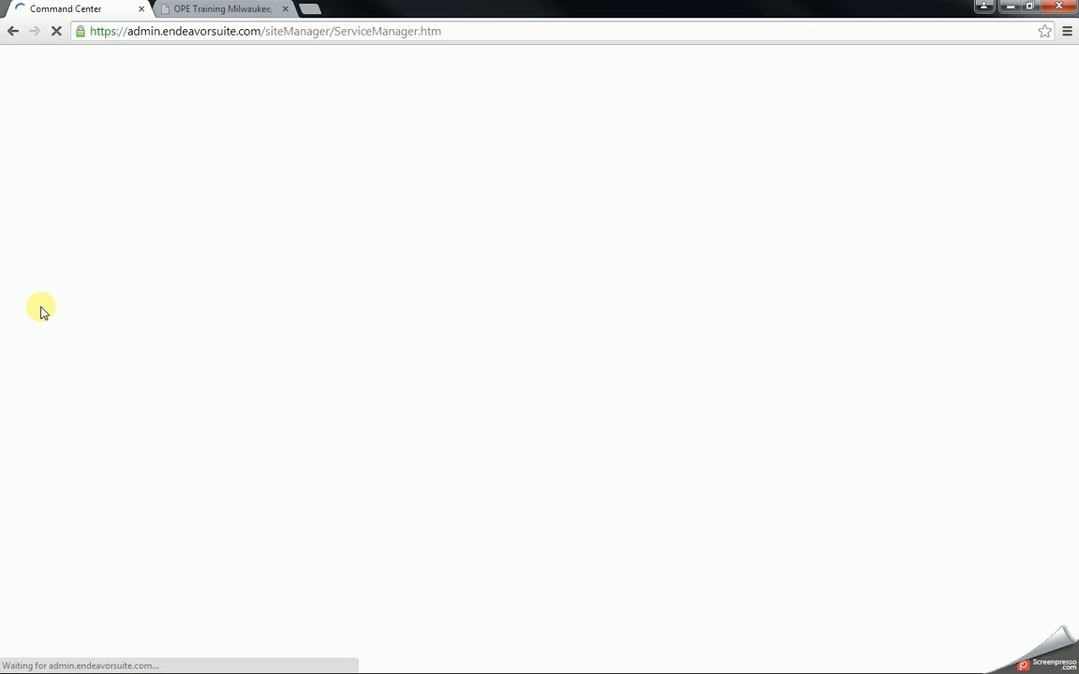
{"action": "scroll", "coordinate": [487, 393], "scroll_direction": "down", "scroll_amount": 3}
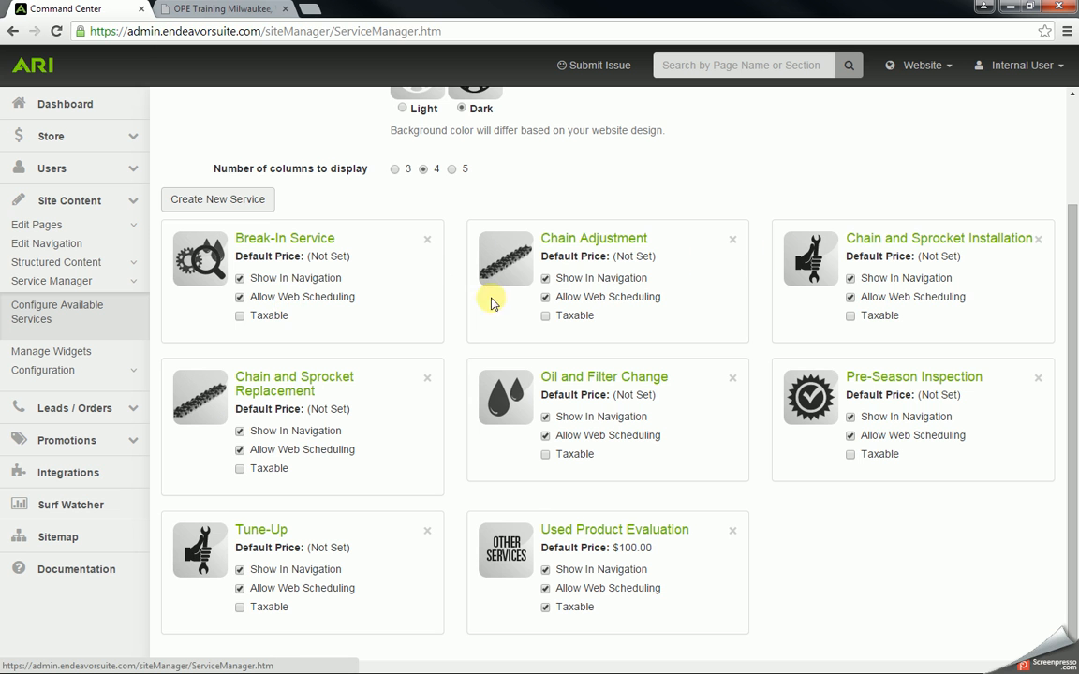
- Check the entries under Services in the live website's navigation, and return to Command Center
{"action": "left_click", "coordinate": [184, 6]}
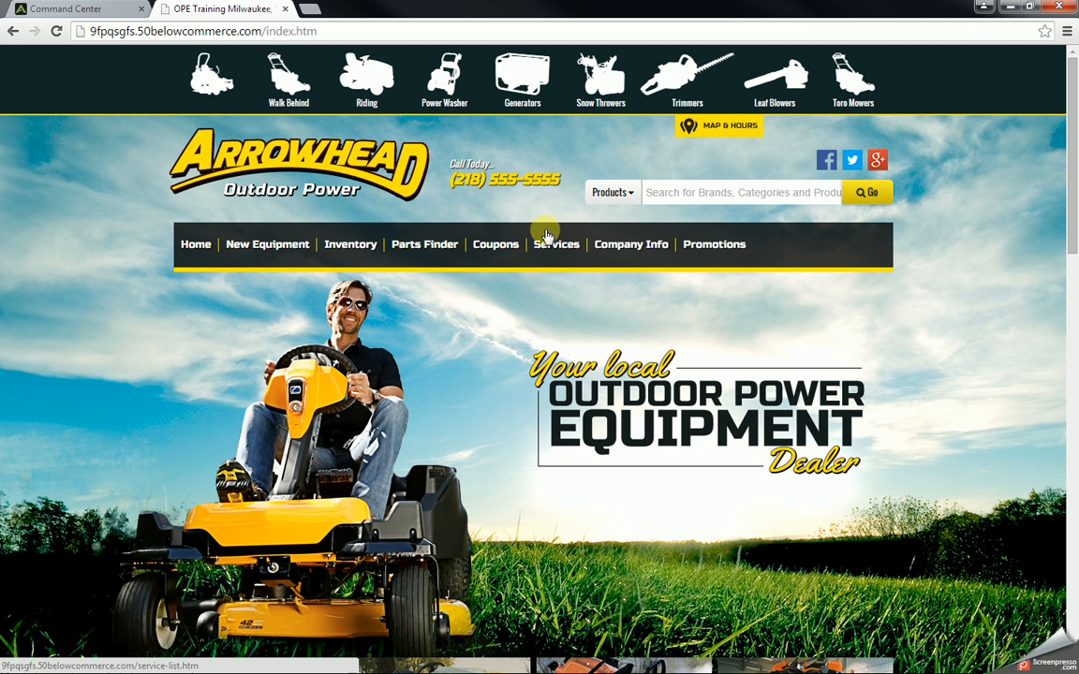
{"action": "mouse_move", "coordinate": [555, 255]}
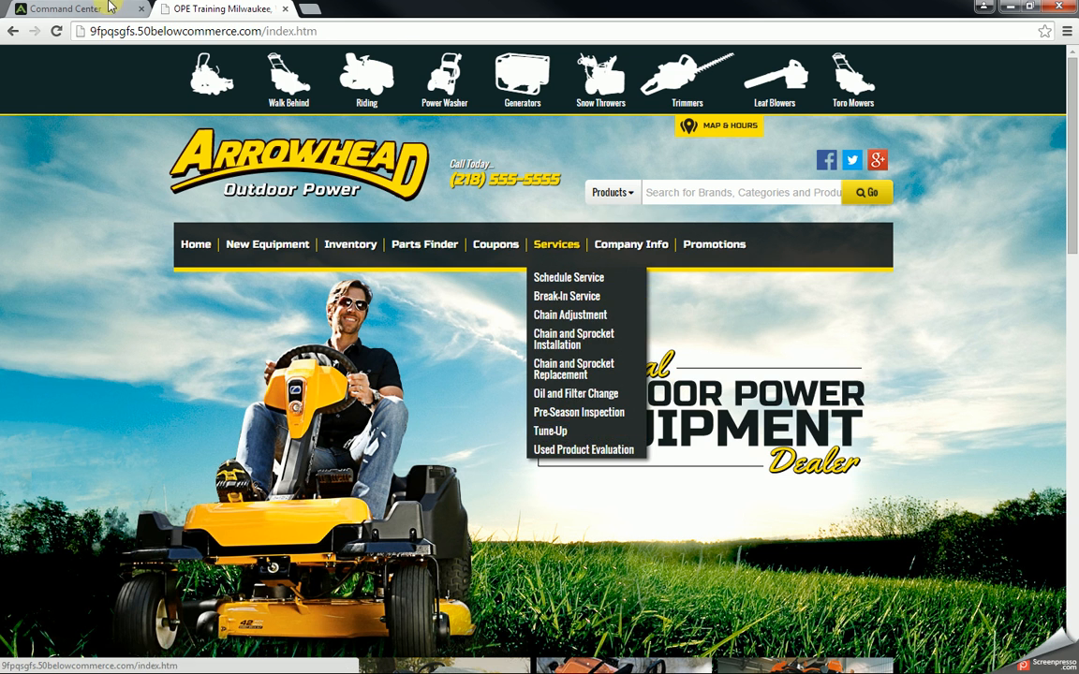
{"action": "left_click", "coordinate": [79, 9]}
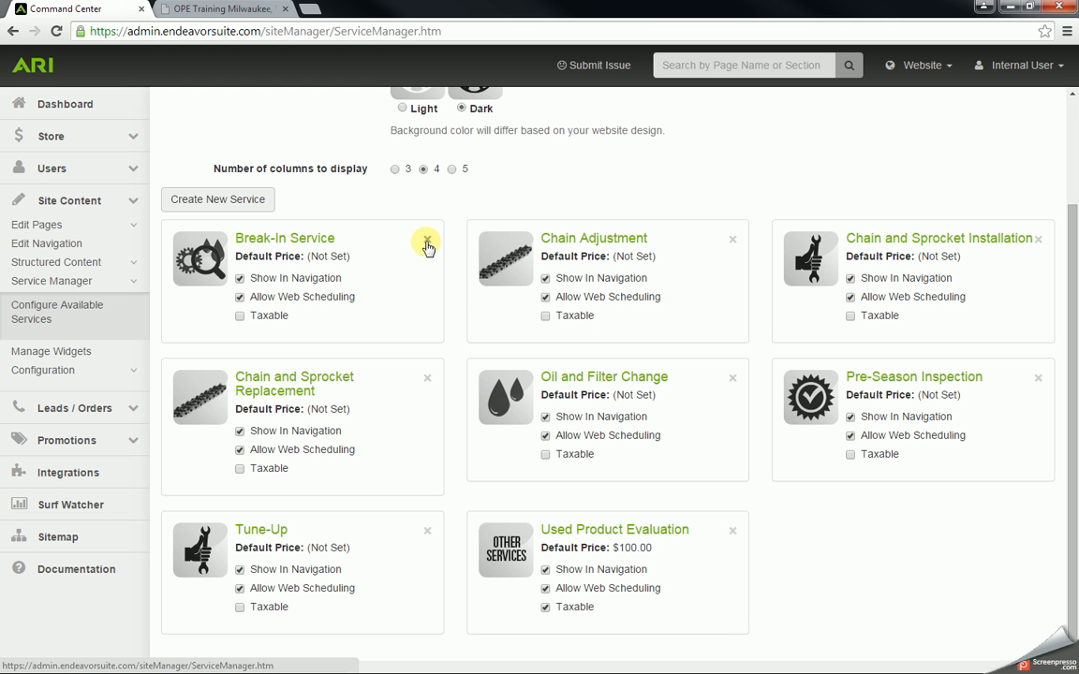
- Delete the Chain and Sprocket Replacement service from the available services
{"action": "left_click", "coordinate": [427, 379]}
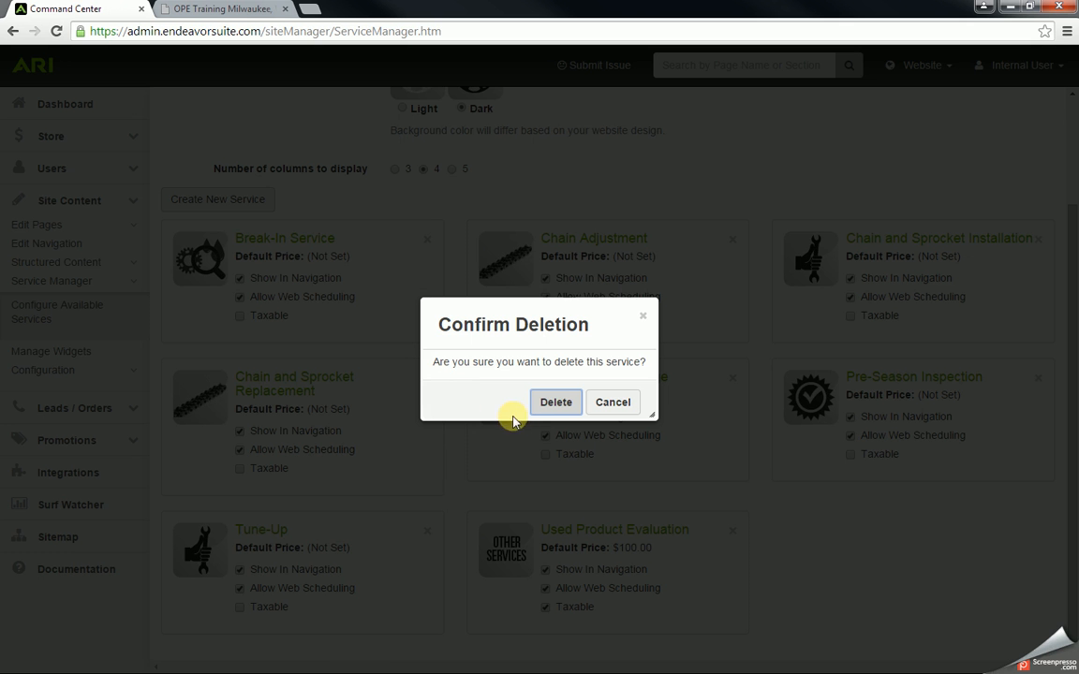
{"action": "left_click", "coordinate": [556, 402]}
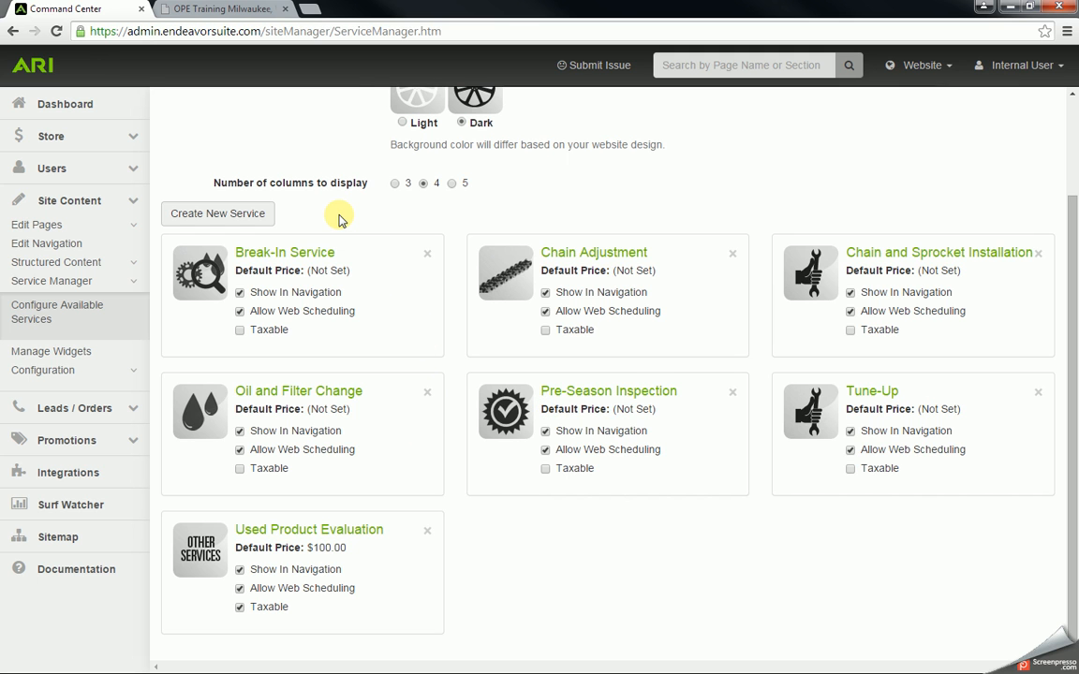
- Start a new service named Test Service and give it the gallery icon with gears, oil drops and a magnifier
{"action": "scroll", "coordinate": [339, 219], "scroll_direction": "up", "scroll_amount": 1}
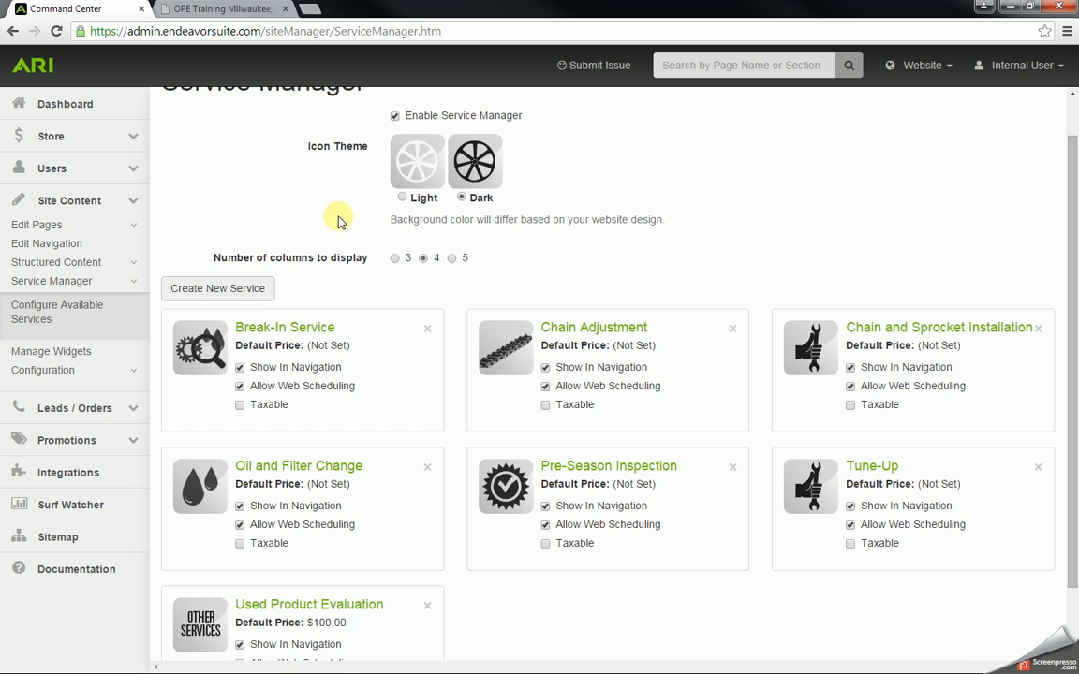
{"action": "left_click", "coordinate": [216, 287]}
{"action": "left_click", "coordinate": [291, 168]}
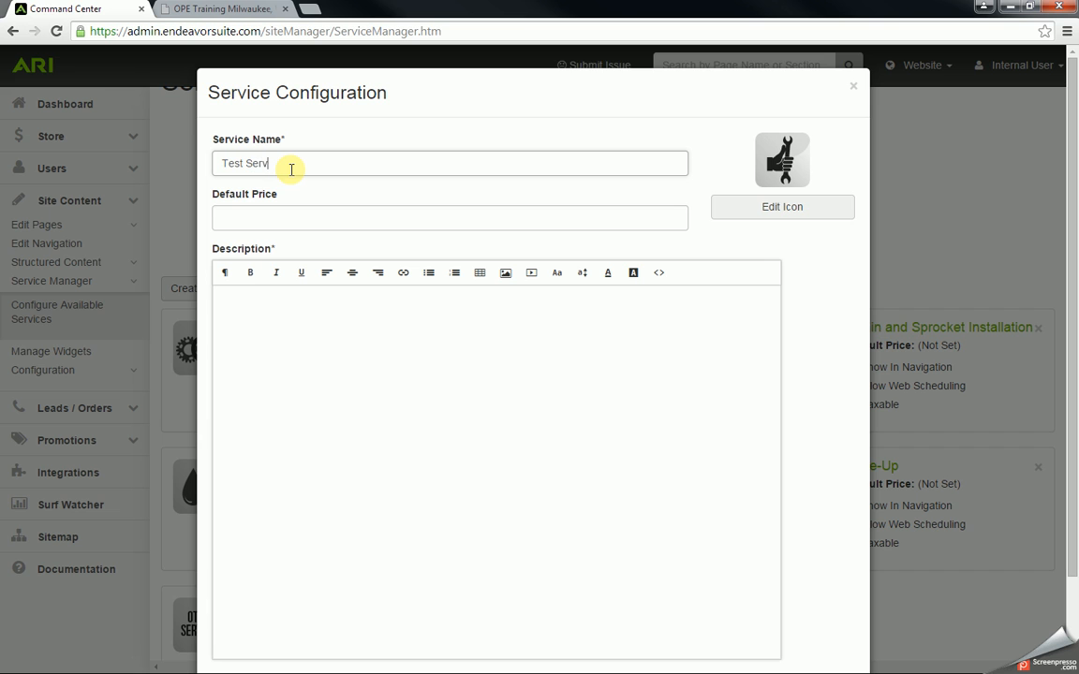
{"action": "left_click", "coordinate": [272, 214]}
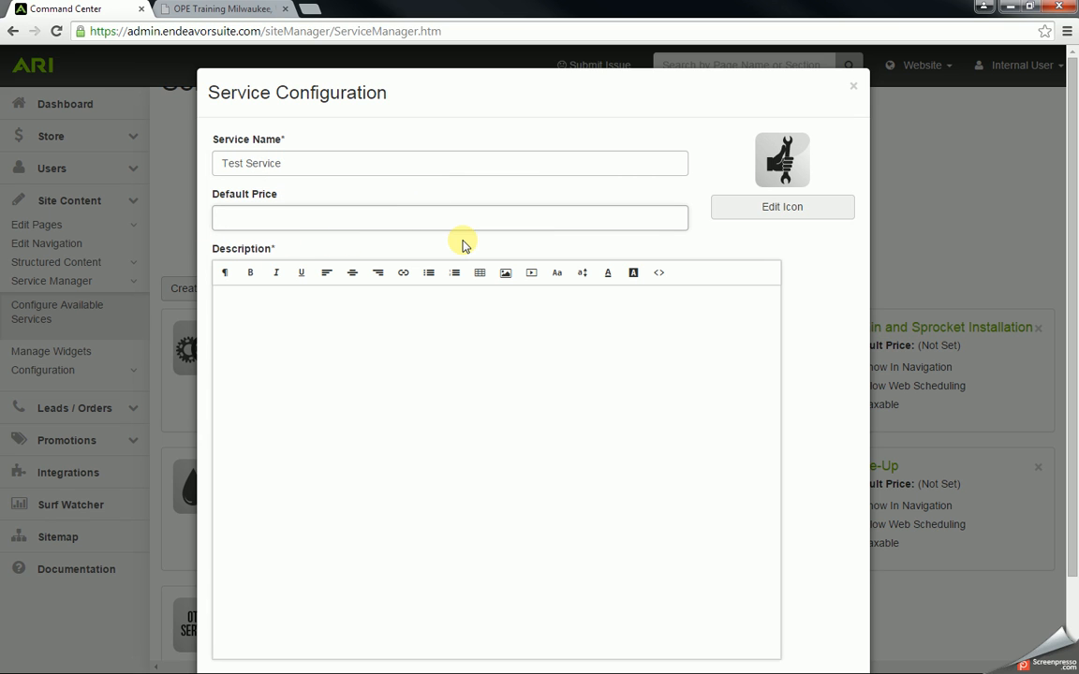
{"action": "left_click", "coordinate": [784, 208]}
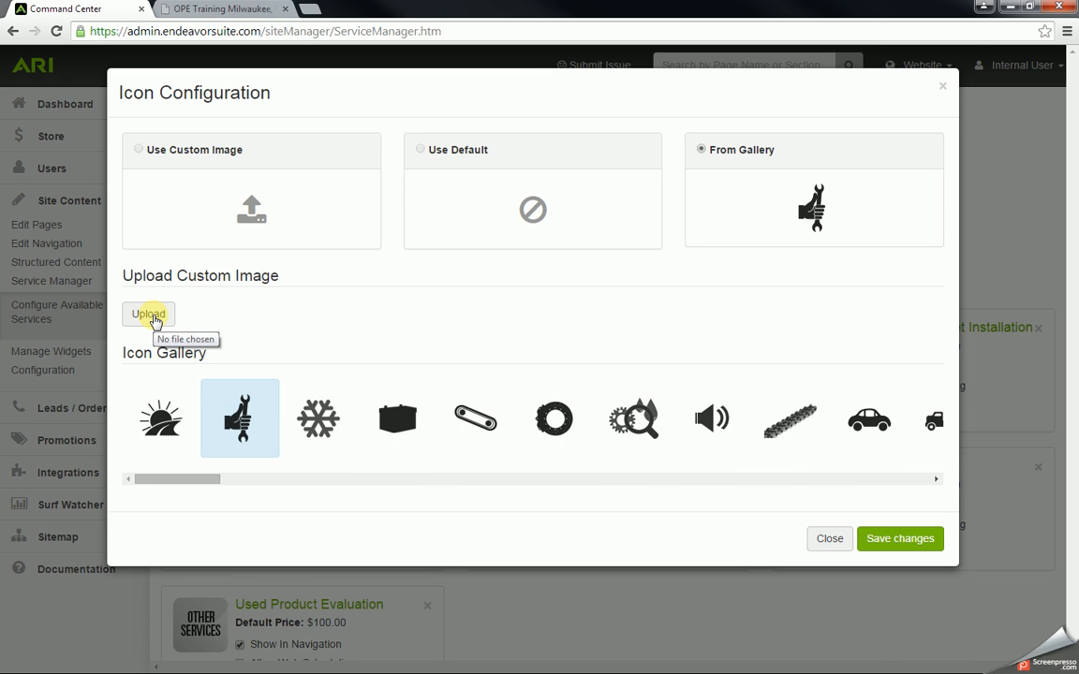
{"action": "left_click", "coordinate": [635, 429]}
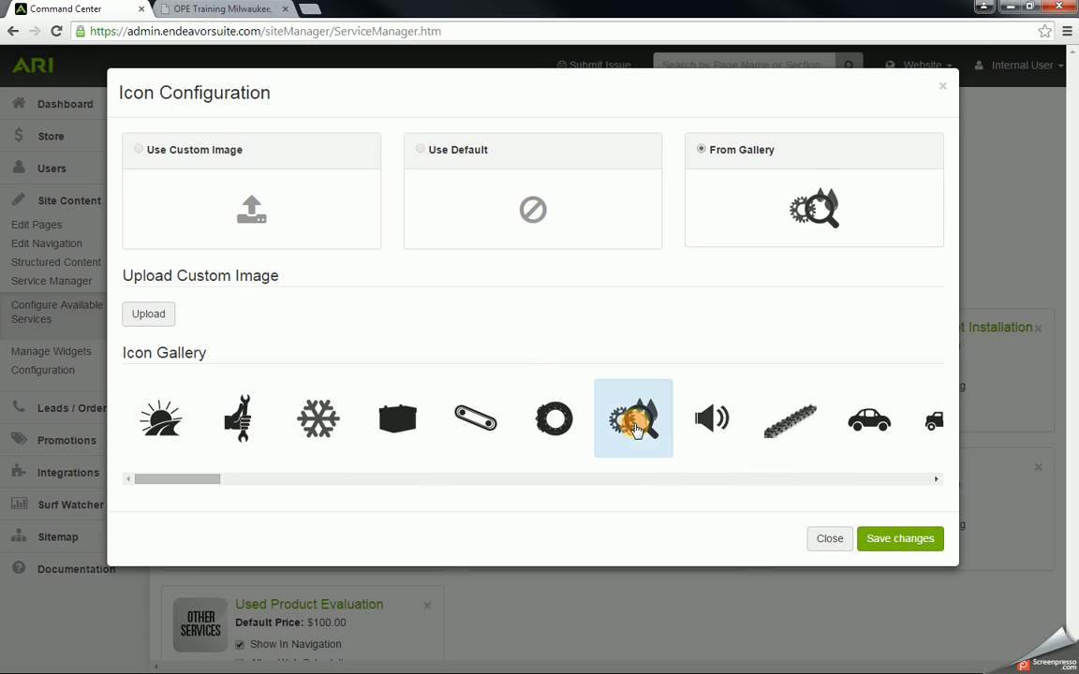
{"action": "left_click", "coordinate": [887, 541]}
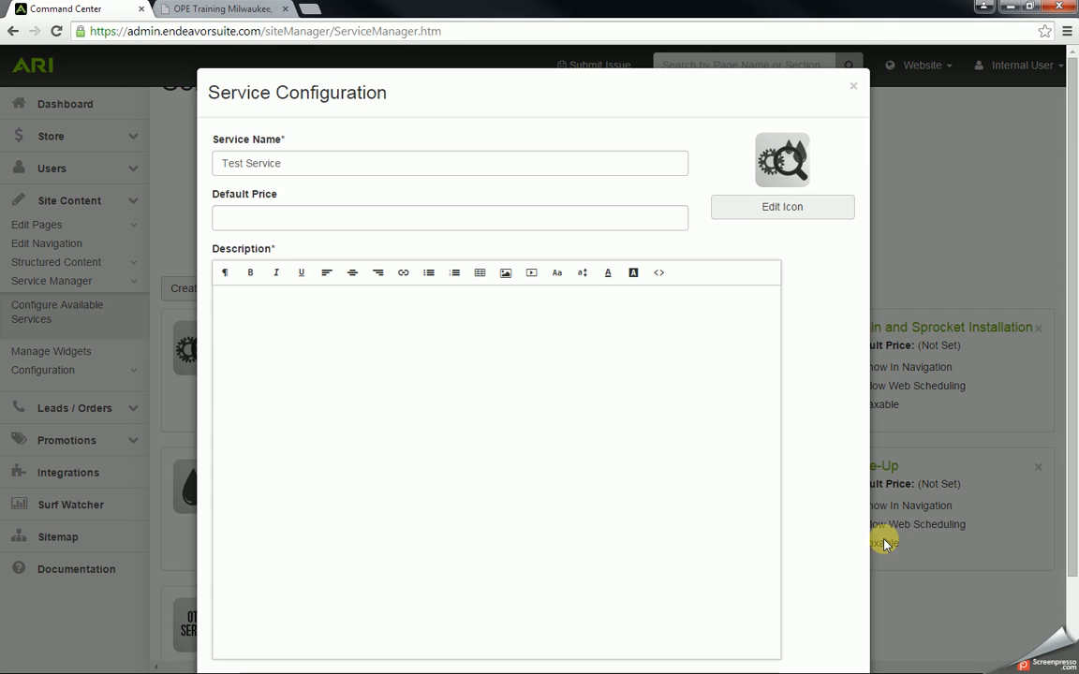
- Enter "This is a test." as the service's description and save the service
{"action": "left_click", "coordinate": [373, 354]}
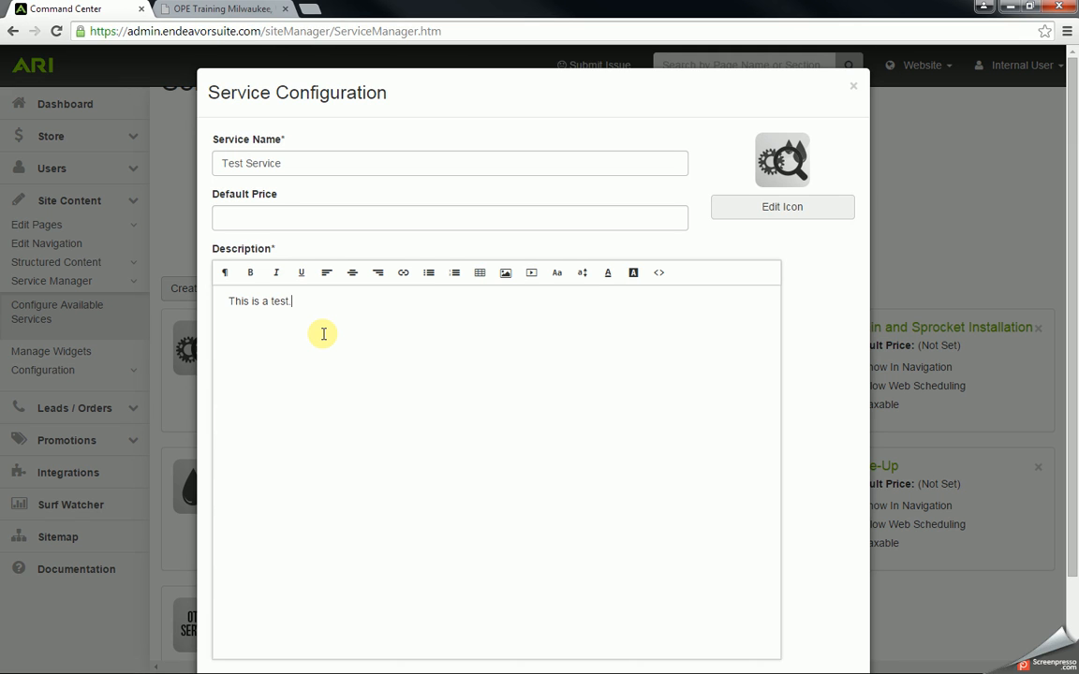
{"action": "scroll", "coordinate": [393, 384], "scroll_direction": "down", "scroll_amount": 2}
{"action": "left_click", "coordinate": [811, 622]}
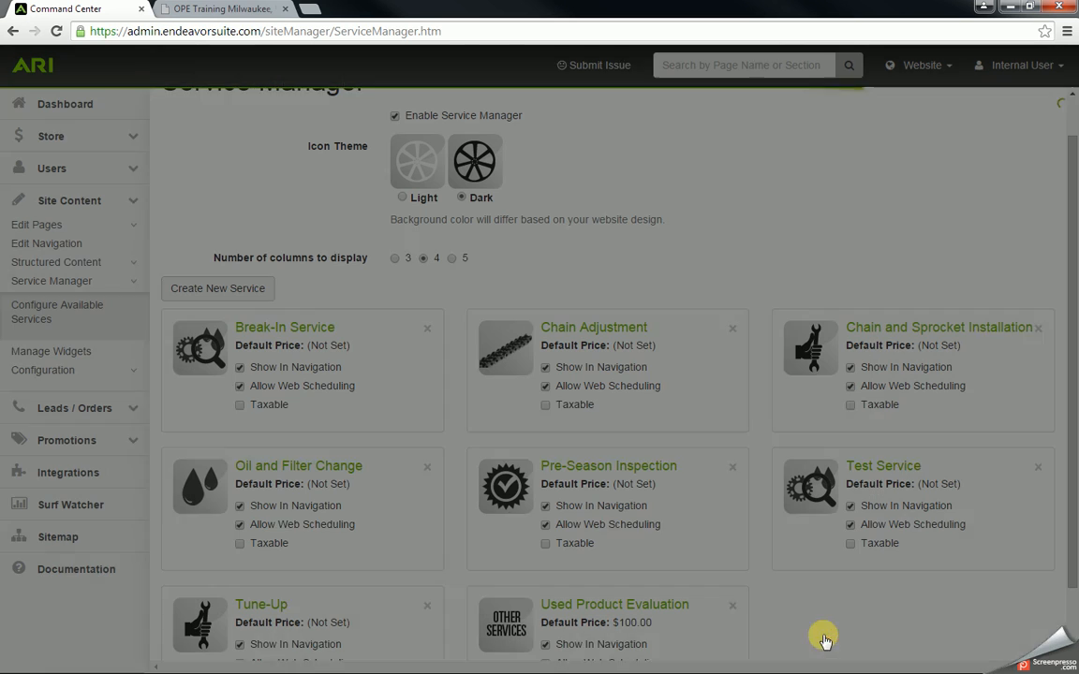
- Publish the website changes and view the Test Service page under Services on the refreshed live site
{"action": "left_click", "coordinate": [936, 65]}
{"action": "left_click", "coordinate": [933, 176]}
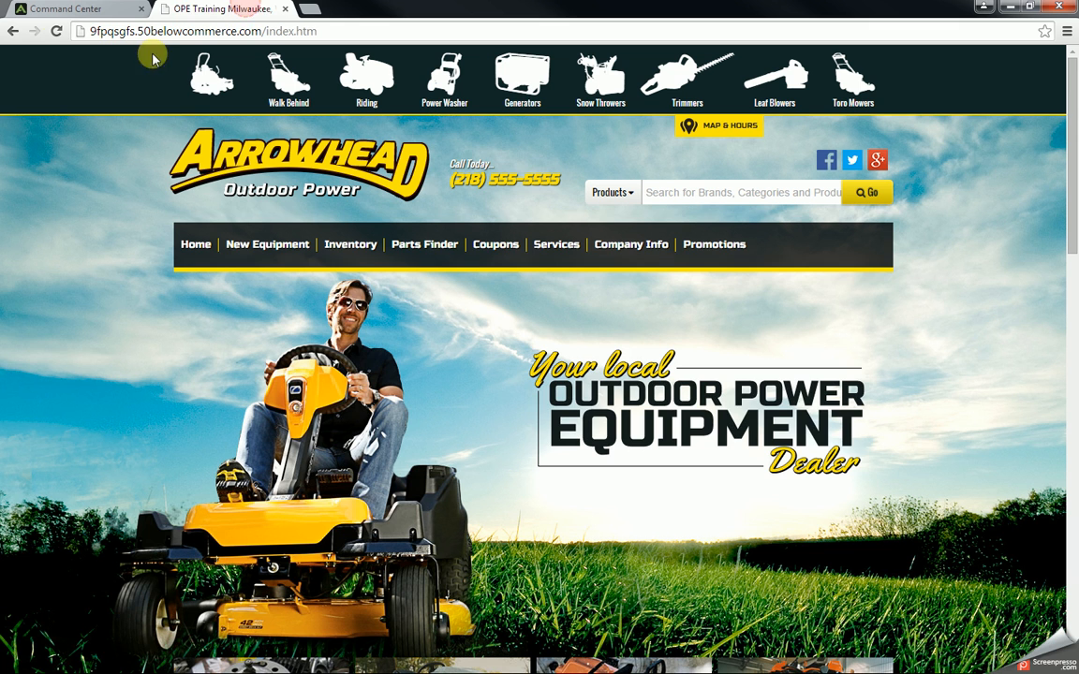
{"action": "left_click", "coordinate": [54, 34]}
{"action": "mouse_move", "coordinate": [339, 242]}
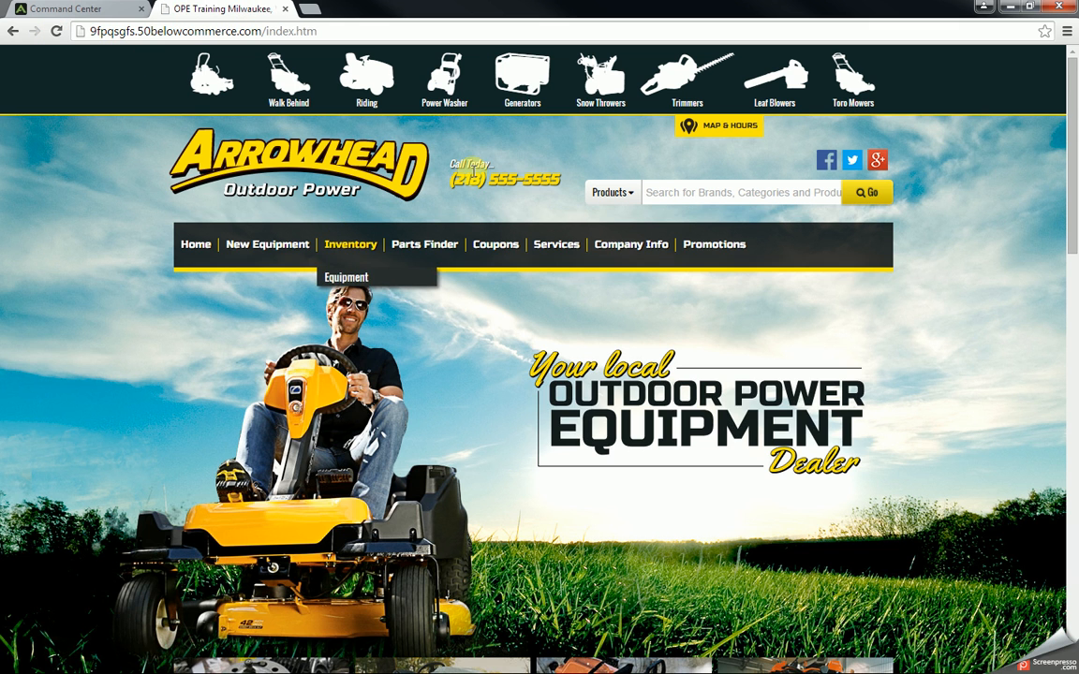
{"action": "mouse_move", "coordinate": [556, 244]}
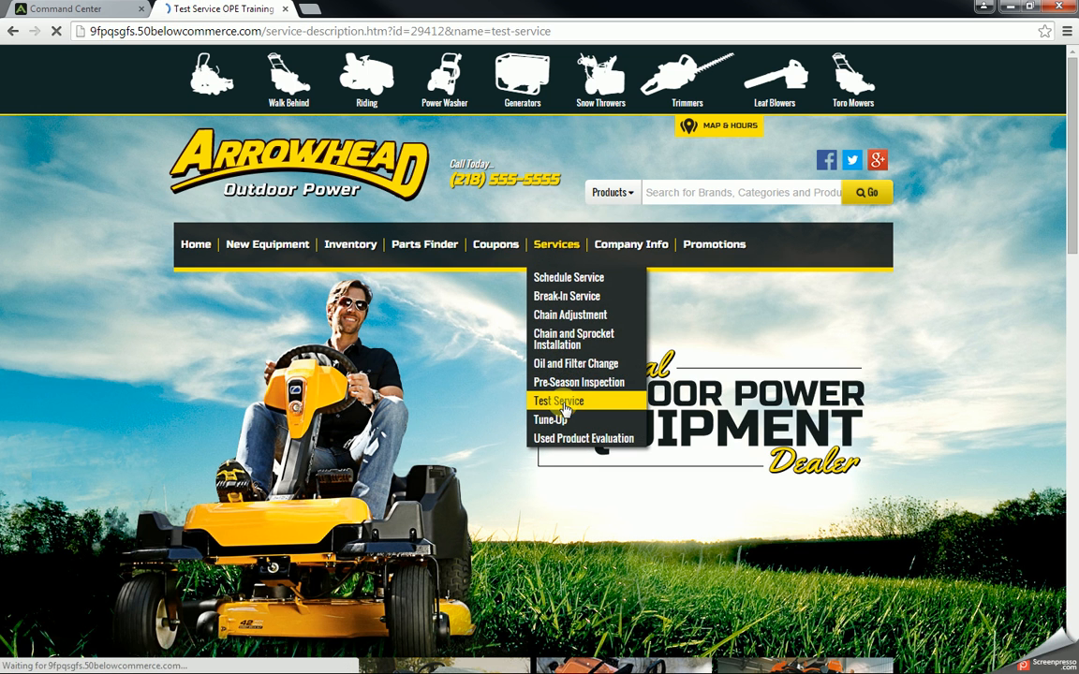
{"action": "scroll", "coordinate": [288, 469], "scroll_direction": "down", "scroll_amount": 3}
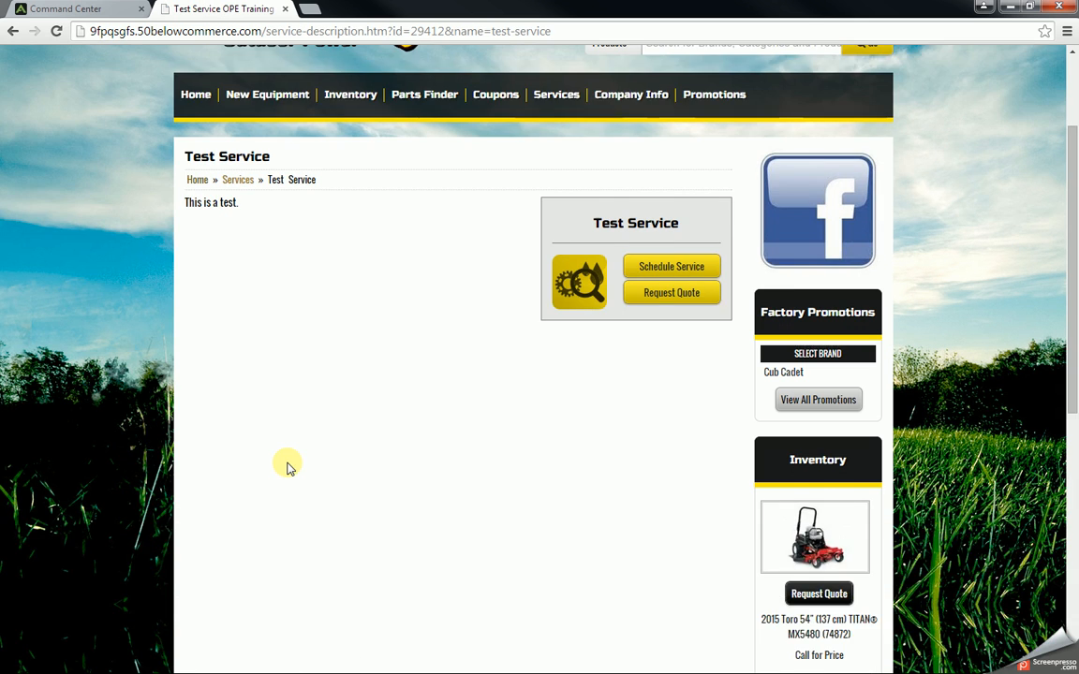
{"action": "scroll", "coordinate": [287, 468], "scroll_direction": "up", "scroll_amount": 3}
{"action": "left_click", "coordinate": [199, 244]}
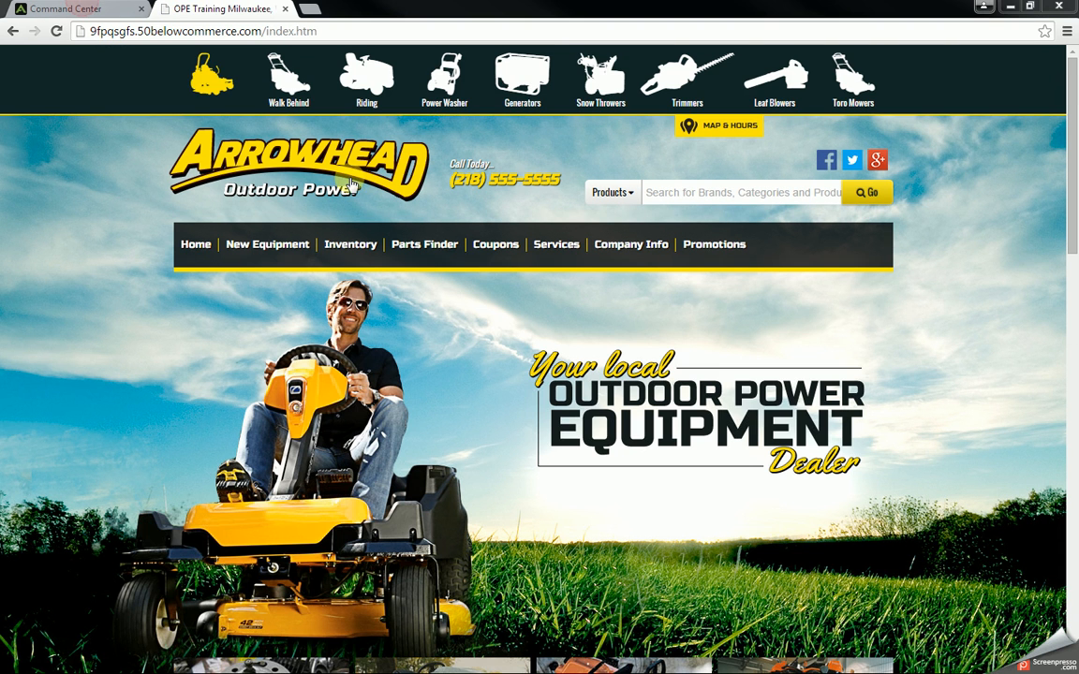
- Return to Command Center and open the OPE Training location's details from Location Information to review its address and phone fields
{"action": "left_click", "coordinate": [115, 8]}
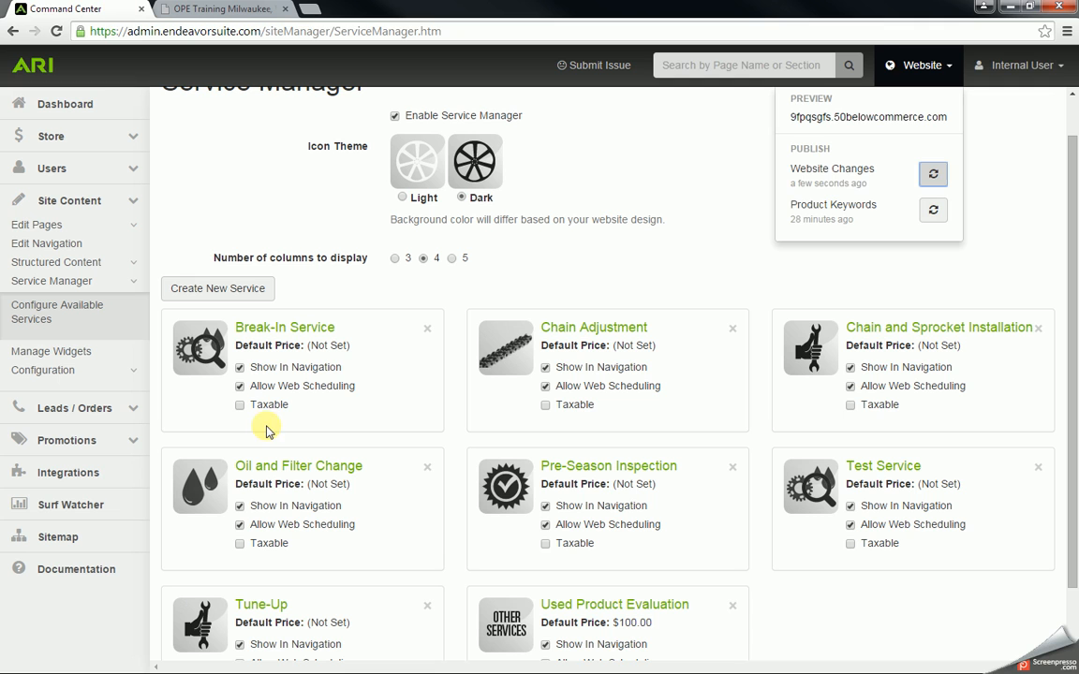
{"action": "left_click", "coordinate": [135, 289]}
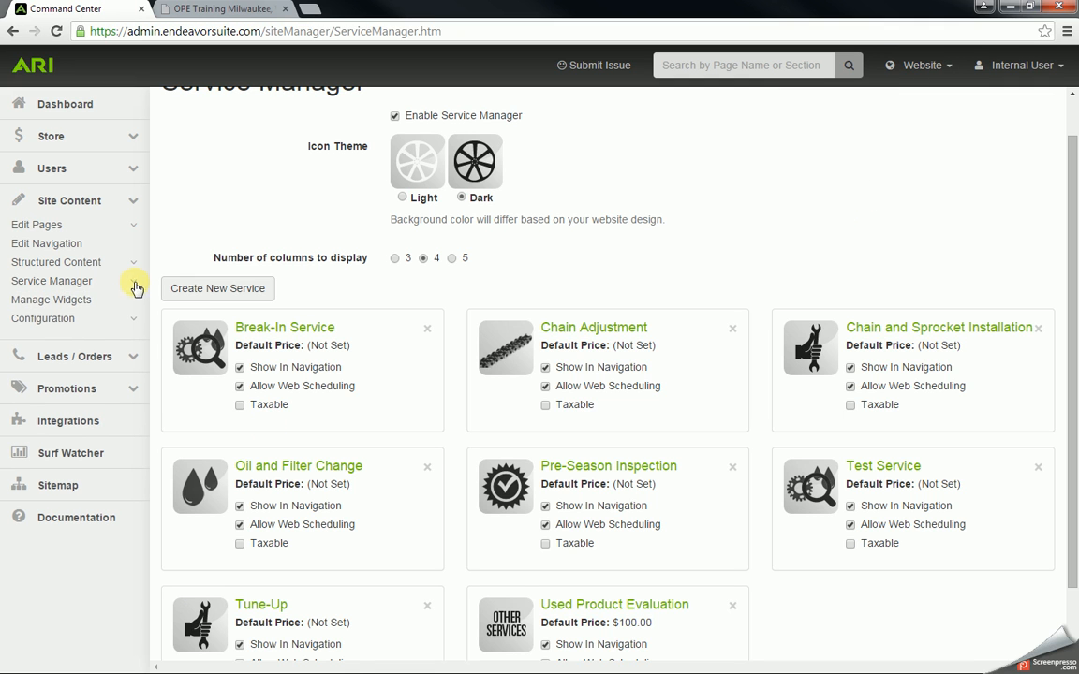
{"action": "left_click", "coordinate": [63, 320]}
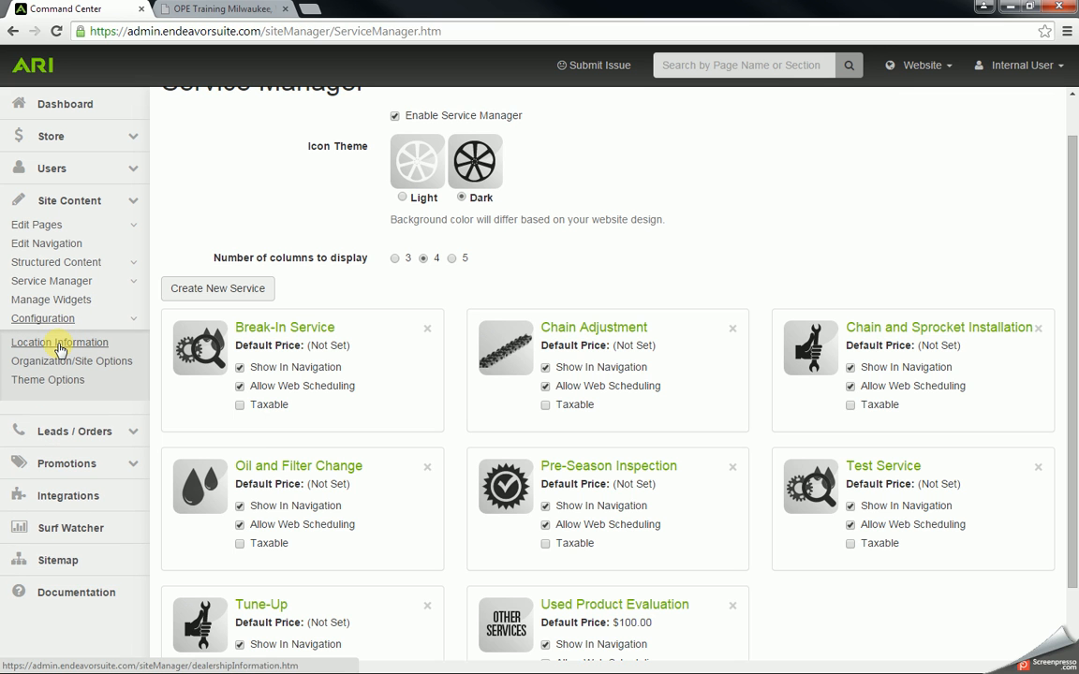
{"action": "left_click", "coordinate": [59, 344]}
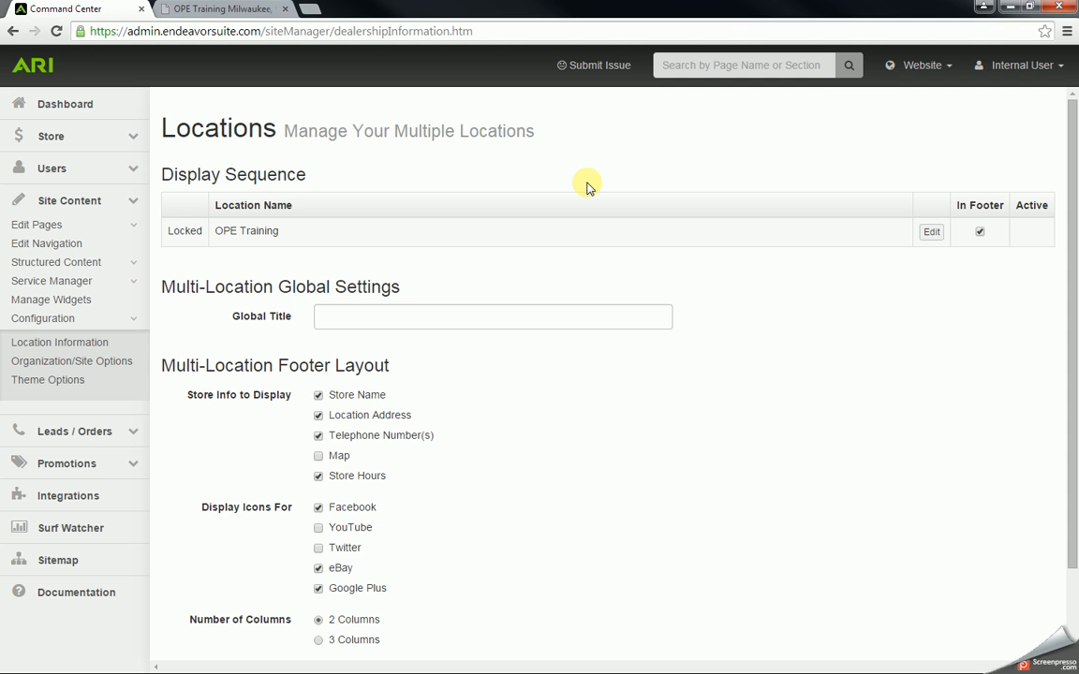
{"action": "left_click", "coordinate": [932, 235]}
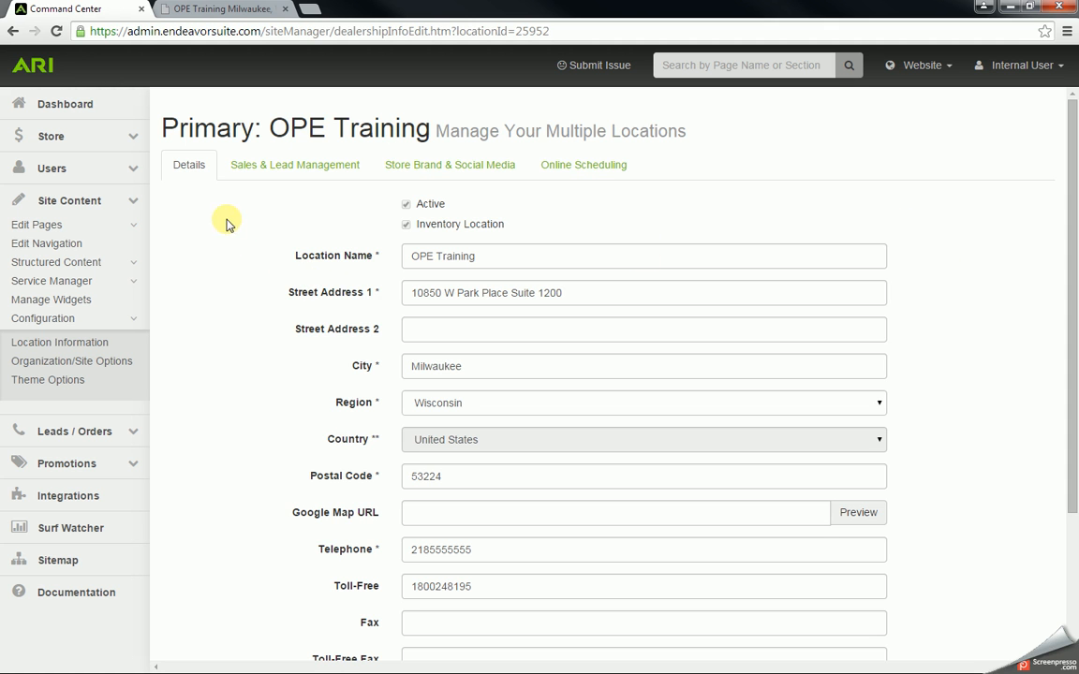
{"action": "scroll", "coordinate": [181, 177], "scroll_direction": "down", "scroll_amount": 1}
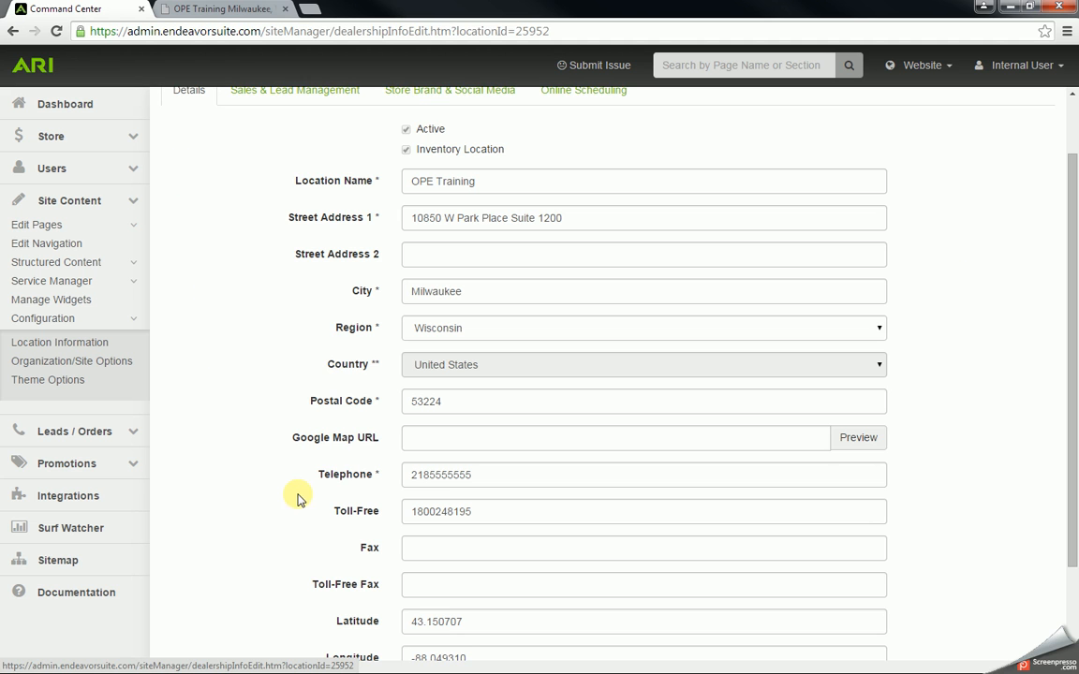
- On the live website, view the location's contact details in the home page footer and on the Contact Us page
{"action": "left_click", "coordinate": [187, 8]}
{"action": "scroll", "coordinate": [234, 356], "scroll_direction": "down", "scroll_amount": 10}
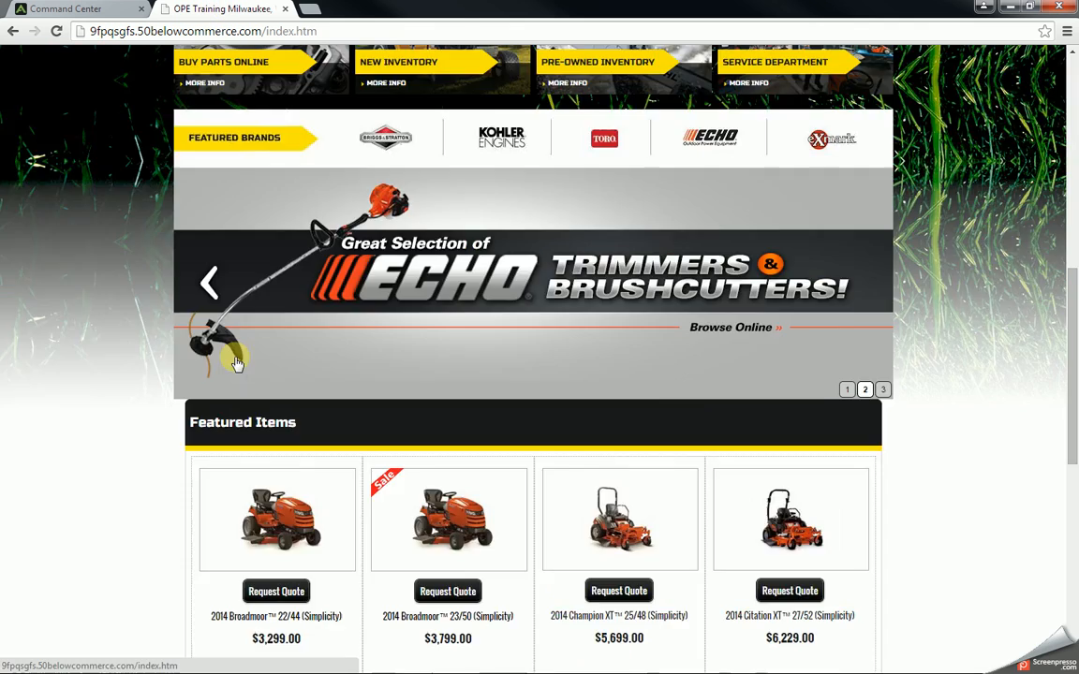
{"action": "scroll", "coordinate": [235, 354], "scroll_direction": "down", "scroll_amount": 2}
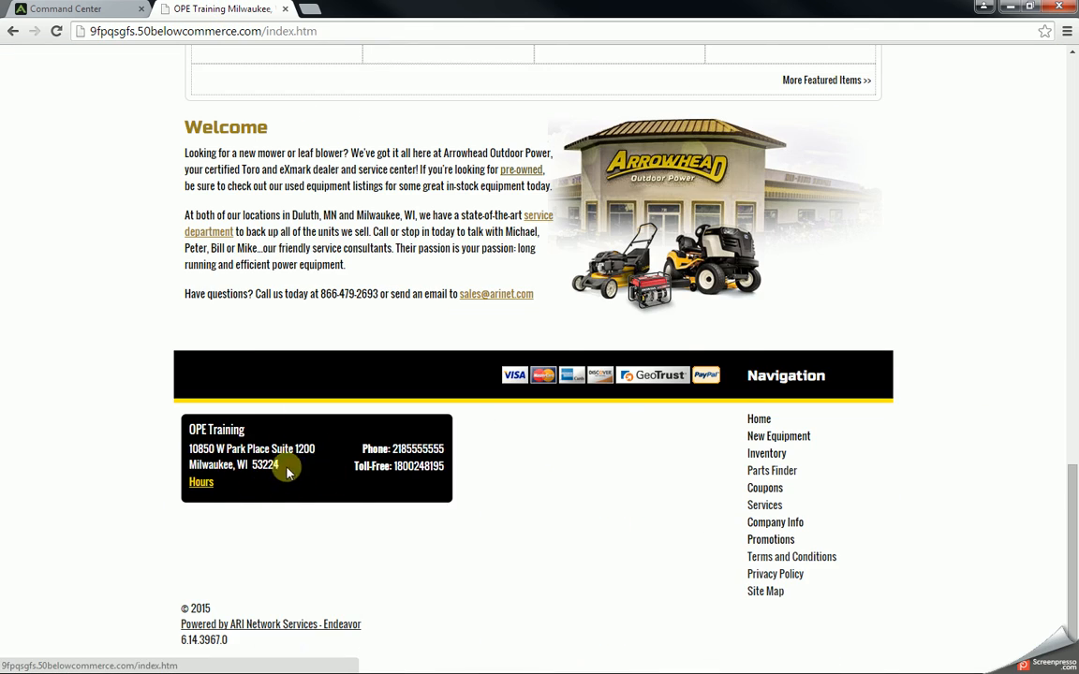
{"action": "scroll", "coordinate": [272, 440], "scroll_direction": "up", "scroll_amount": 14}
{"action": "mouse_move", "coordinate": [630, 162]}
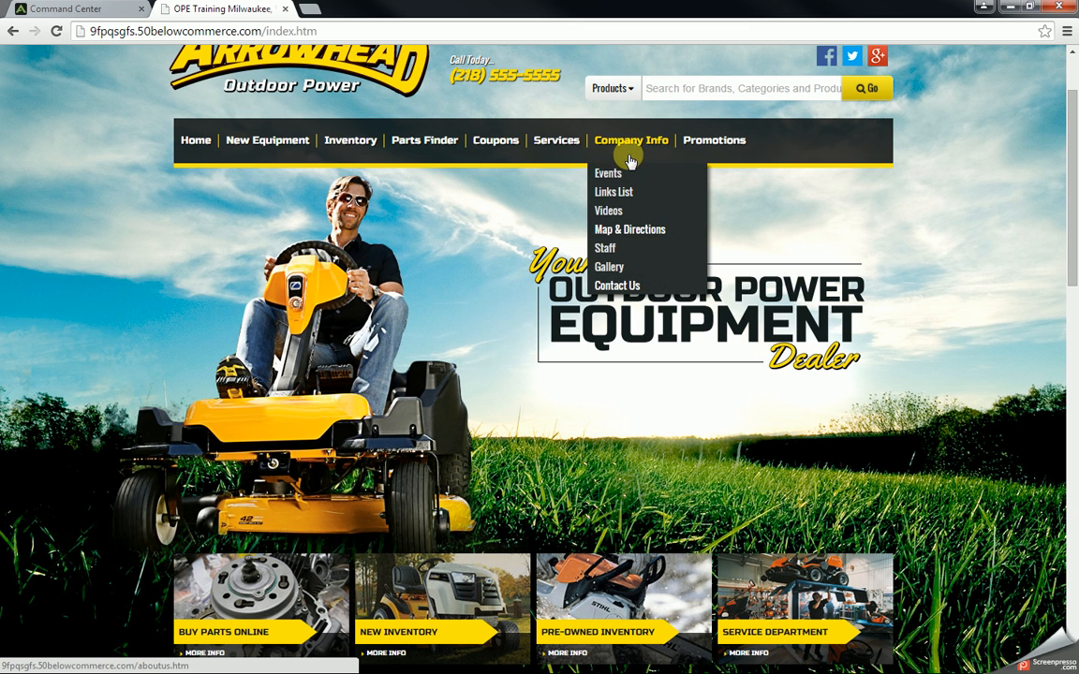
{"action": "left_click", "coordinate": [625, 287]}
{"action": "scroll", "coordinate": [578, 349], "scroll_direction": "down", "scroll_amount": 3}
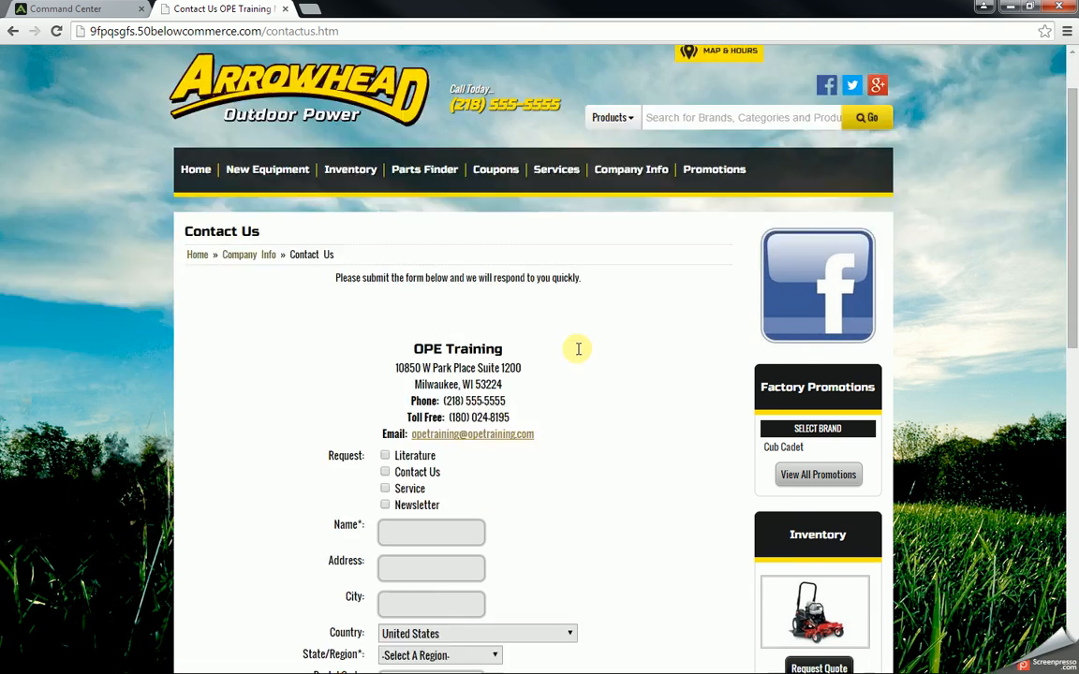
- Return to Command Center and examine the location's Sales & Lead Management email settings for the contact, quote, brochure and financing forms
{"action": "left_click", "coordinate": [99, 10]}
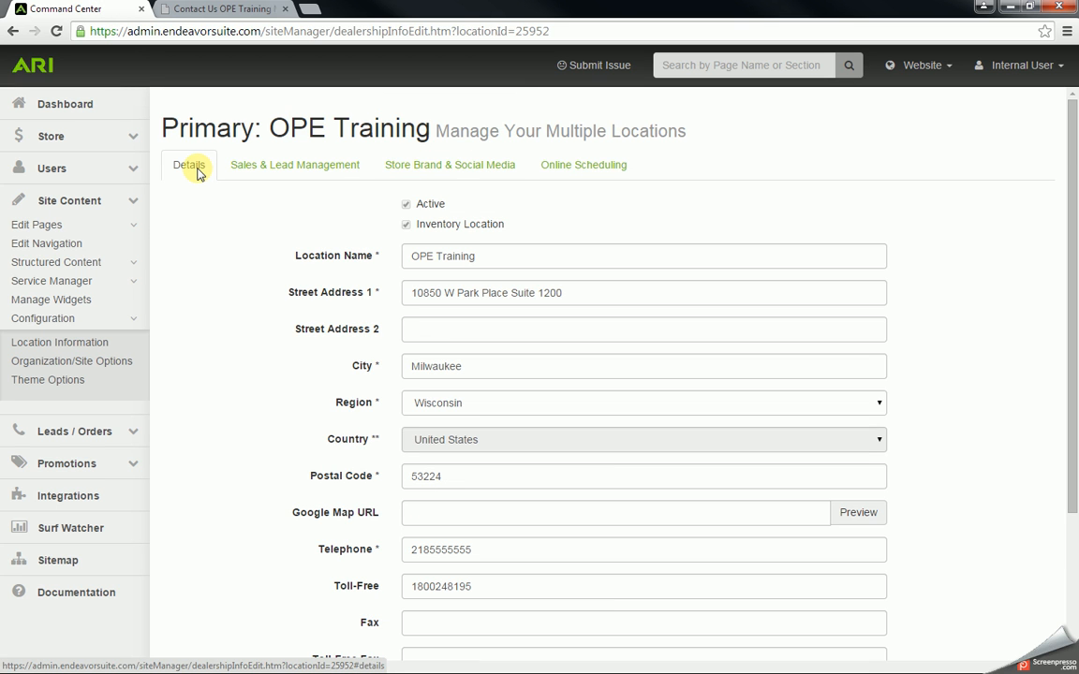
{"action": "left_click", "coordinate": [255, 171]}
{"action": "scroll", "coordinate": [289, 224], "scroll_direction": "down", "scroll_amount": 3}
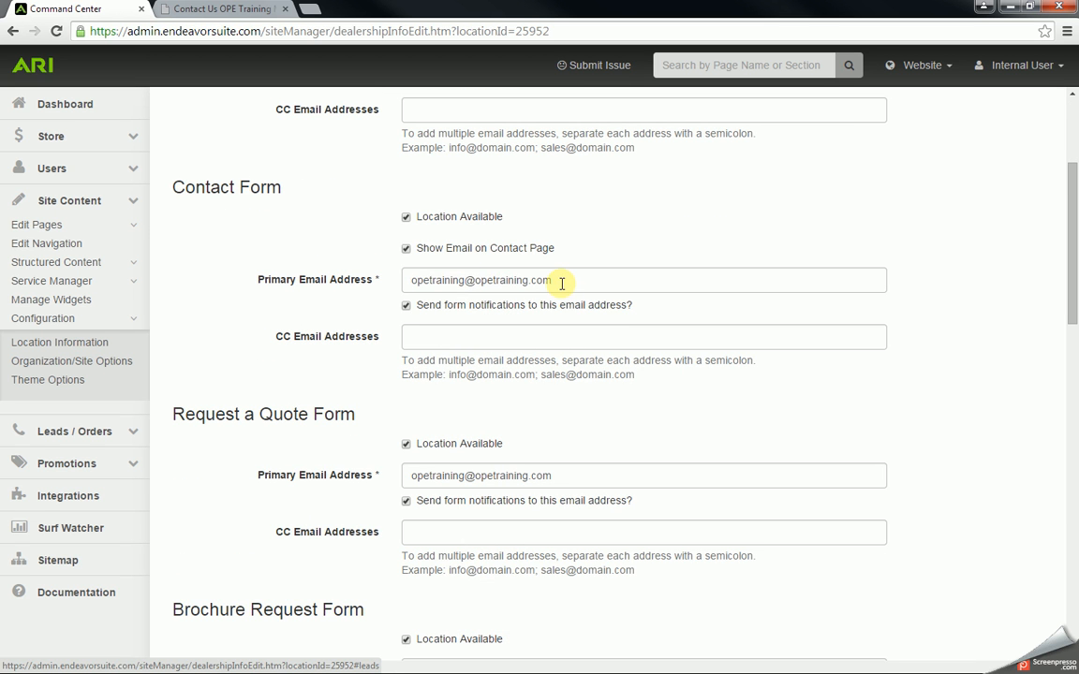
{"action": "left_click_drag", "start_coordinate": [561, 279], "coordinate": [385, 293]}
{"action": "scroll", "coordinate": [391, 297], "scroll_direction": "down", "scroll_amount": 2}
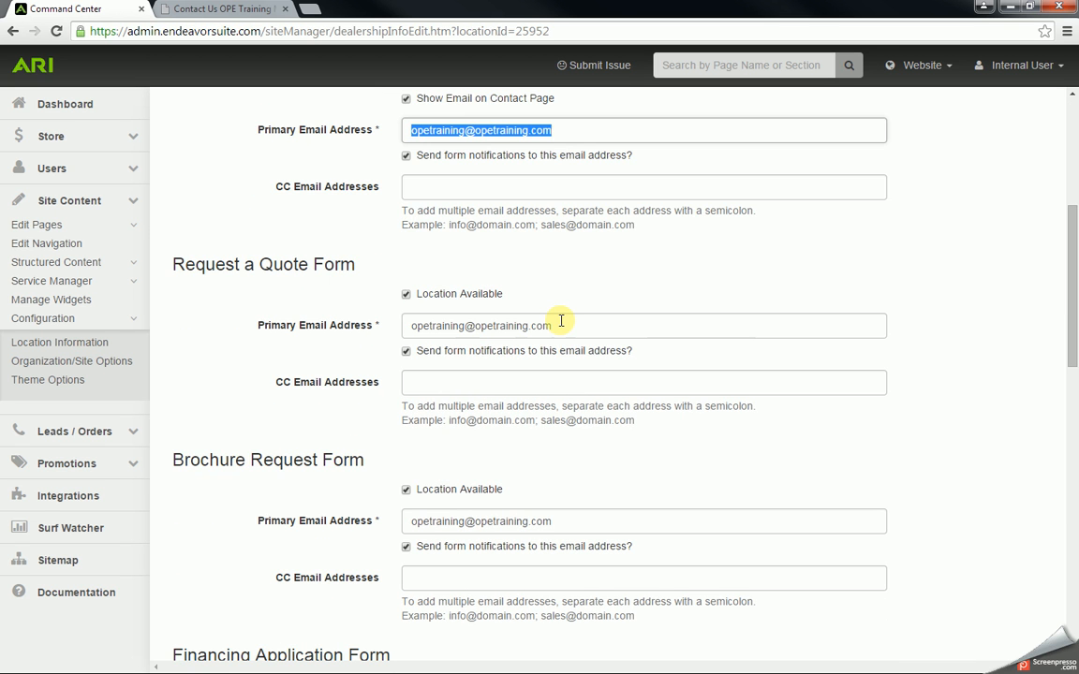
{"action": "left_click_drag", "start_coordinate": [561, 321], "coordinate": [379, 327]}
{"action": "scroll", "coordinate": [380, 328], "scroll_direction": "down", "scroll_amount": 2}
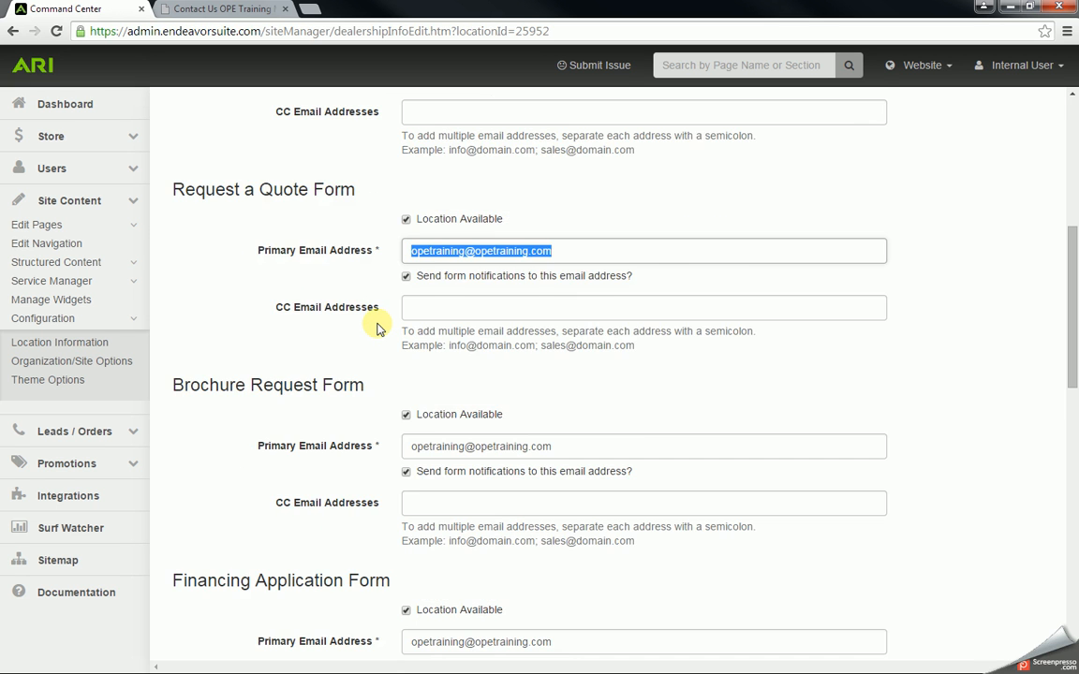
{"action": "scroll", "coordinate": [379, 328], "scroll_direction": "down", "scroll_amount": 1}
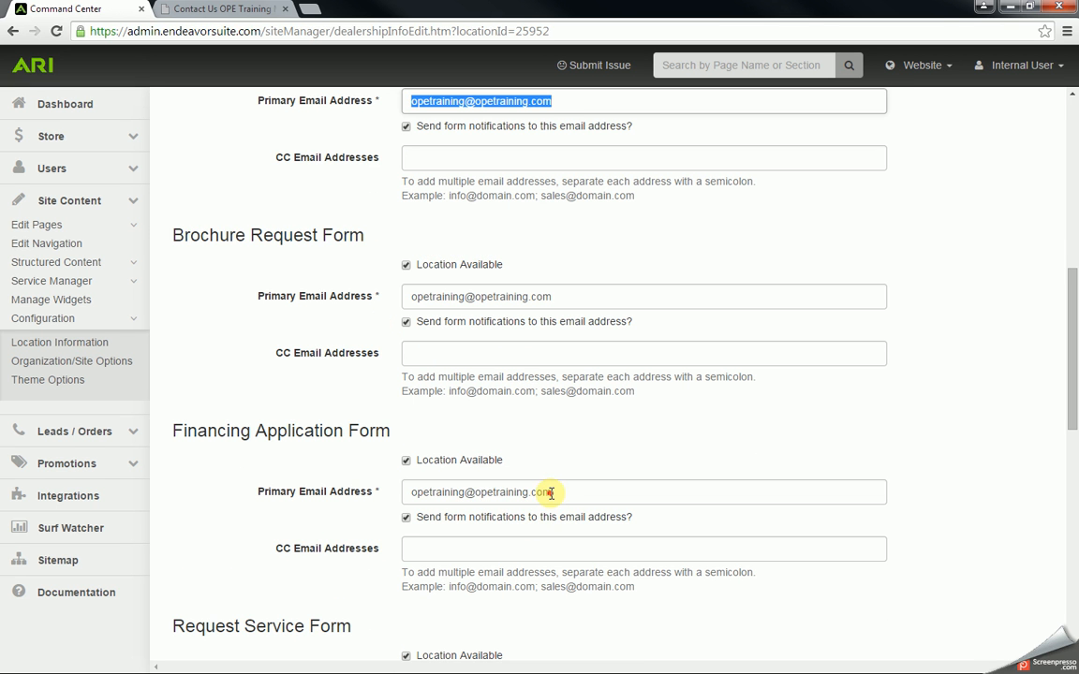
{"action": "left_click_drag", "start_coordinate": [551, 492], "coordinate": [397, 494]}
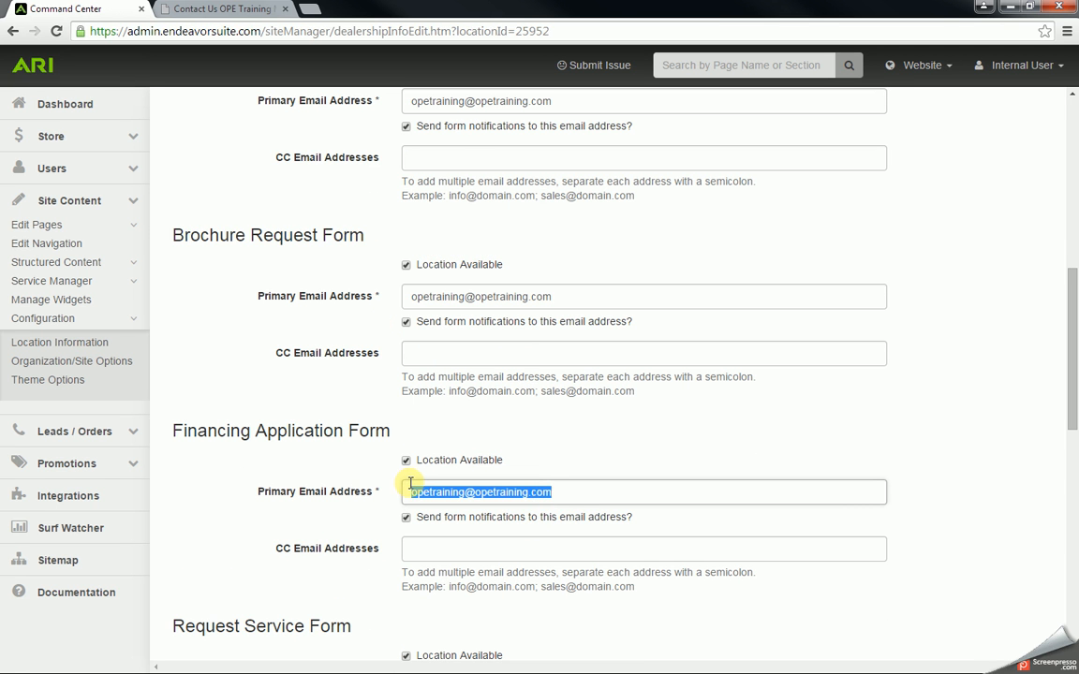
- Examine the Contact Form's primary and CC email fields and the example for multiple addresses, and collapse the Site Content section
{"action": "scroll", "coordinate": [405, 482], "scroll_direction": "up", "scroll_amount": 2}
{"action": "scroll", "coordinate": [448, 297], "scroll_direction": "up", "scroll_amount": 2}
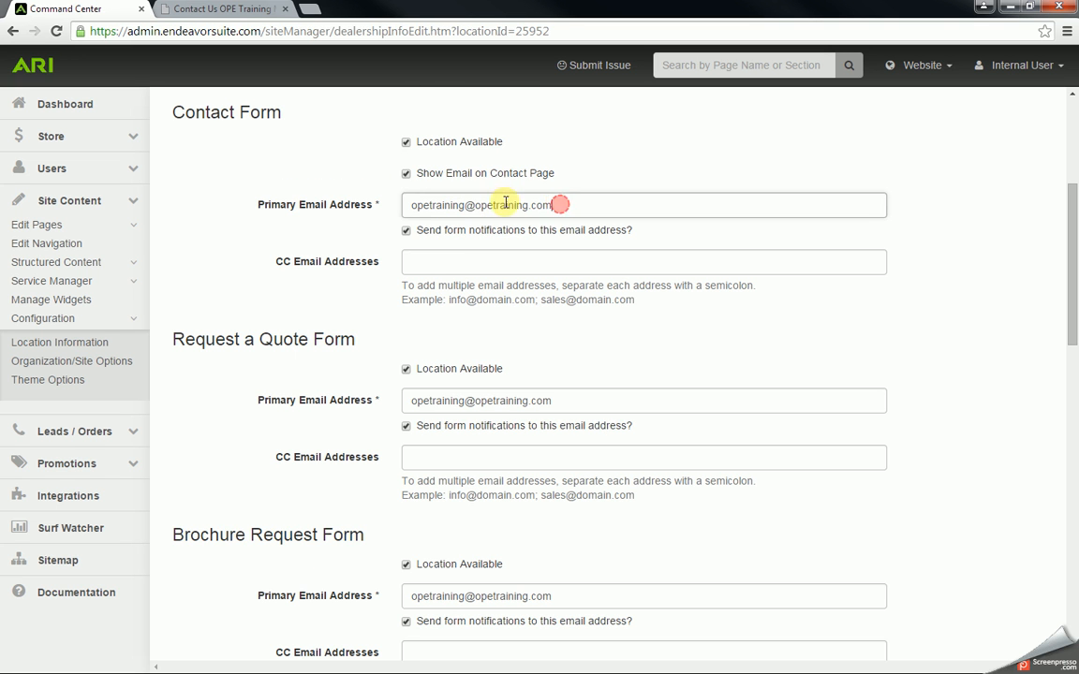
{"action": "left_click_drag", "start_coordinate": [559, 205], "coordinate": [387, 205]}
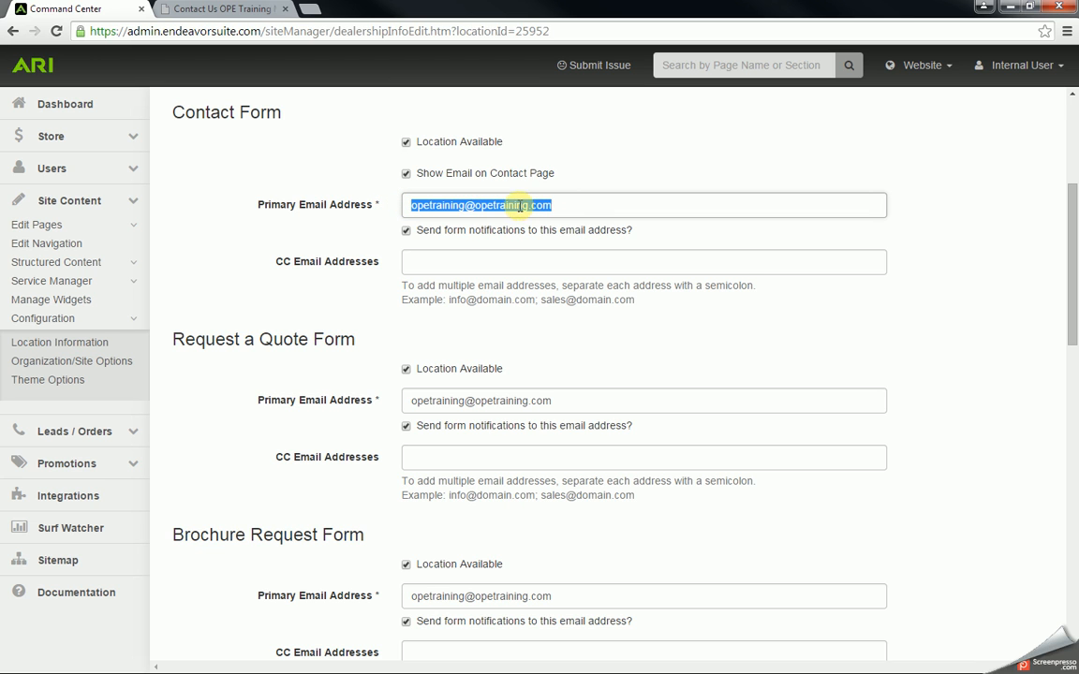
{"action": "left_click", "coordinate": [435, 266]}
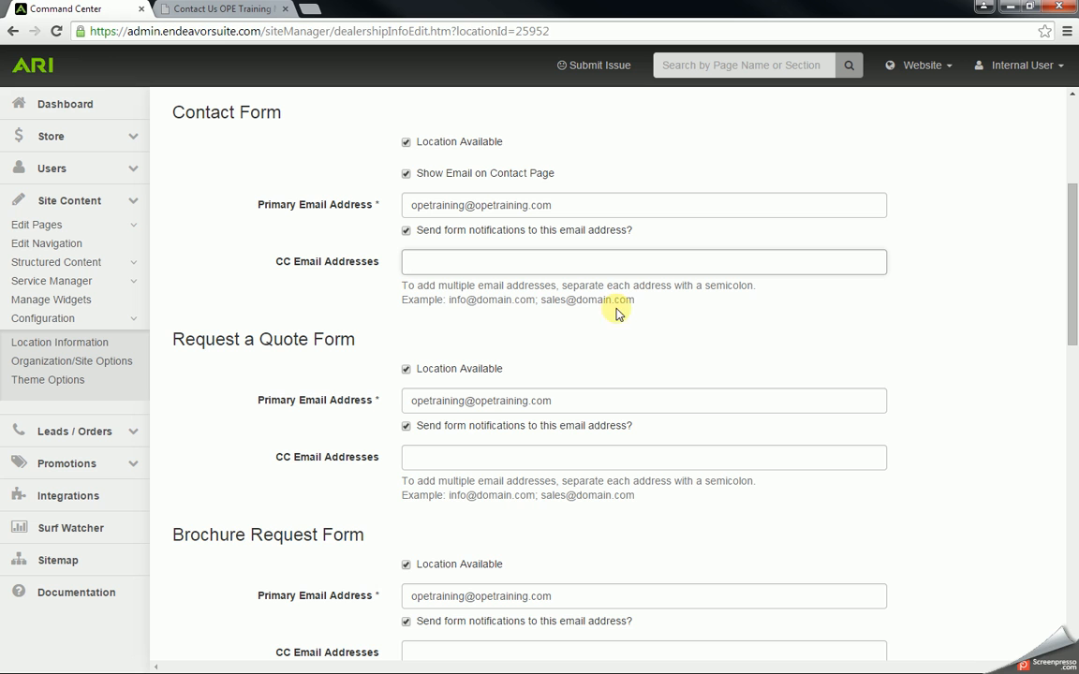
{"action": "left_click_drag", "start_coordinate": [635, 301], "coordinate": [450, 314]}
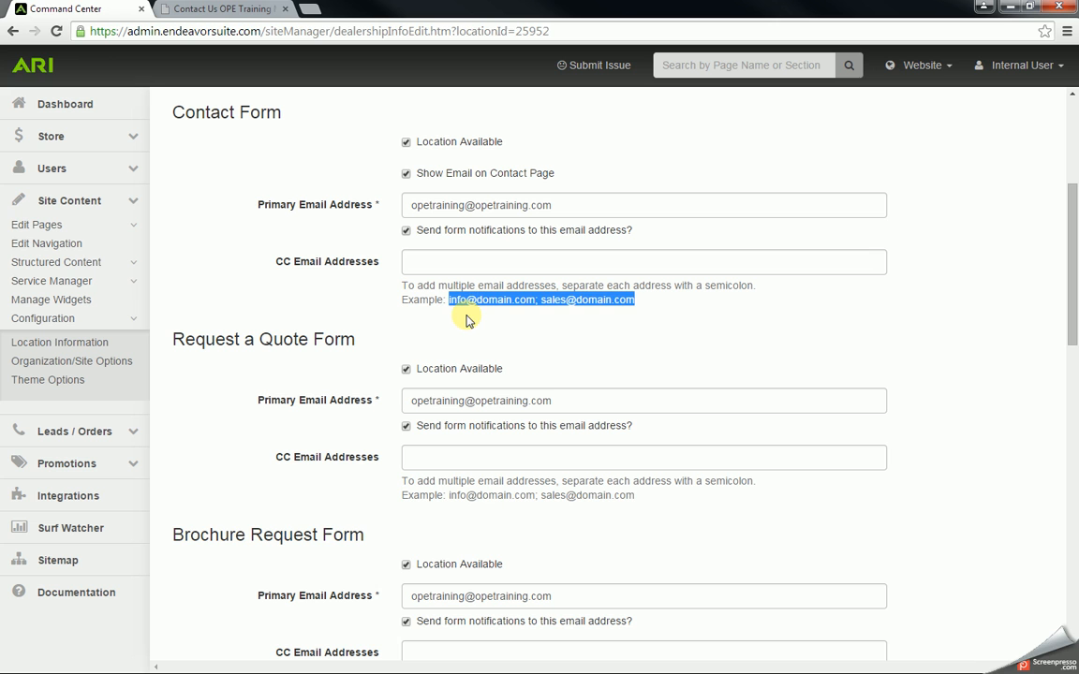
{"action": "left_click", "coordinate": [341, 304]}
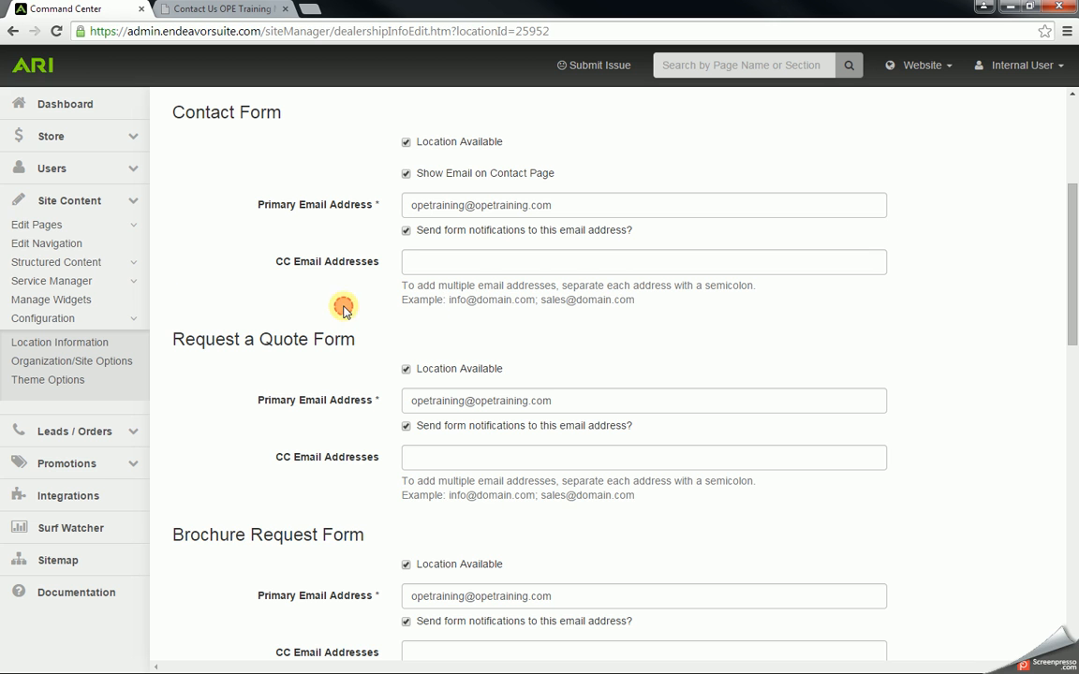
{"action": "left_click", "coordinate": [130, 204]}
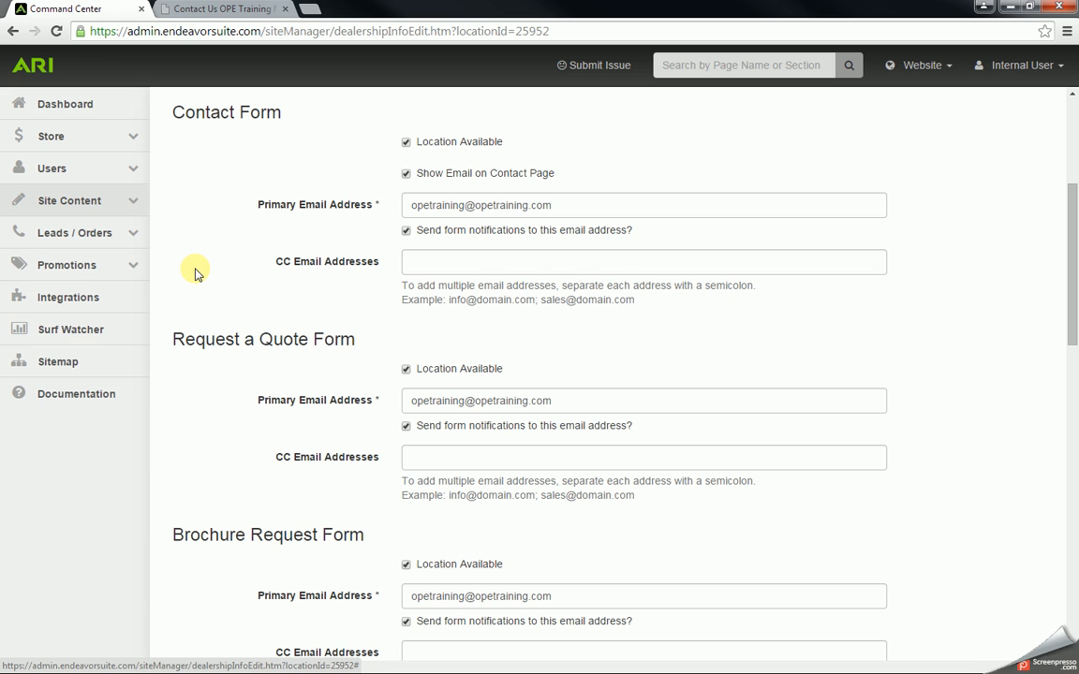
- List the quote requests under Leads / Orders and examine the full details of the Cub Cadet request
{"action": "left_click", "coordinate": [91, 243]}
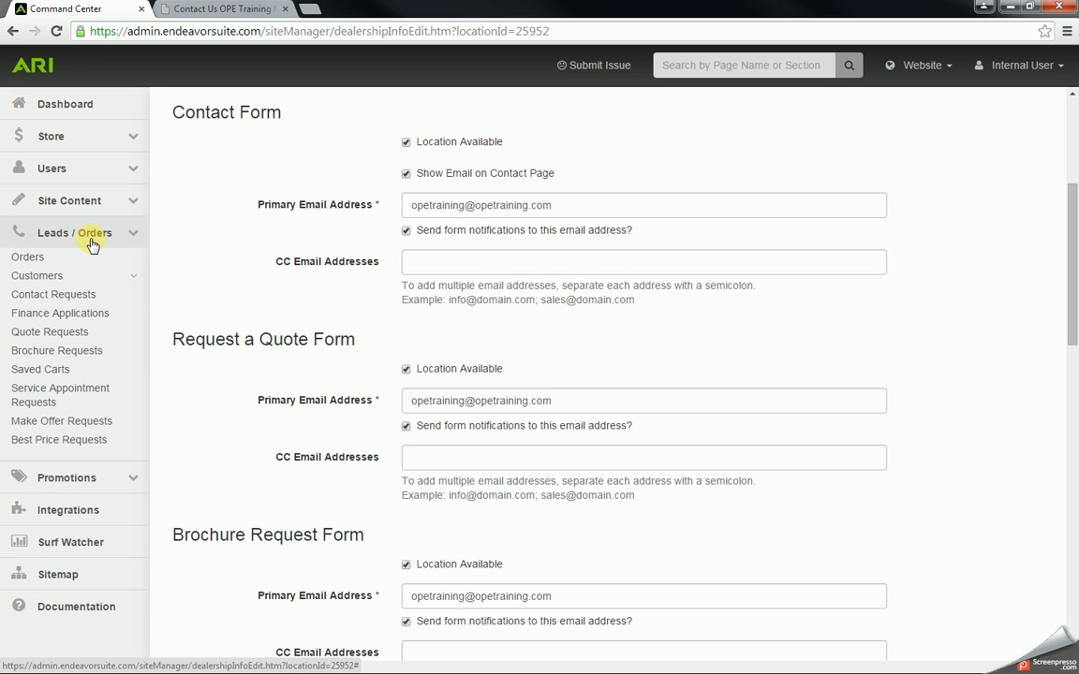
{"action": "left_click", "coordinate": [48, 335]}
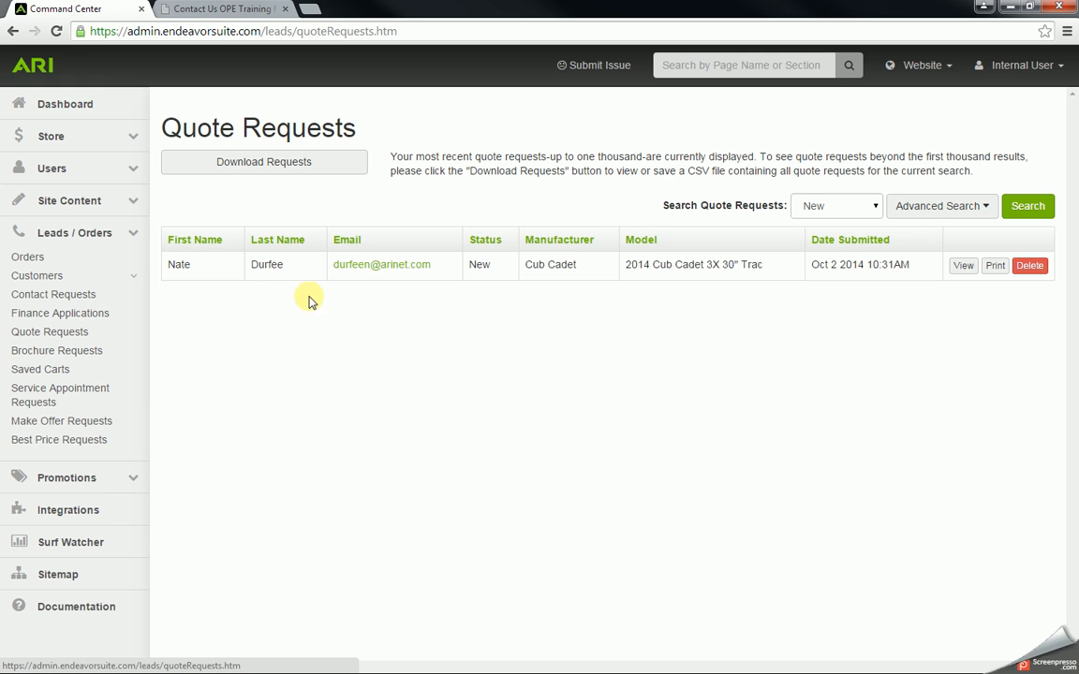
{"action": "left_click", "coordinate": [964, 267]}
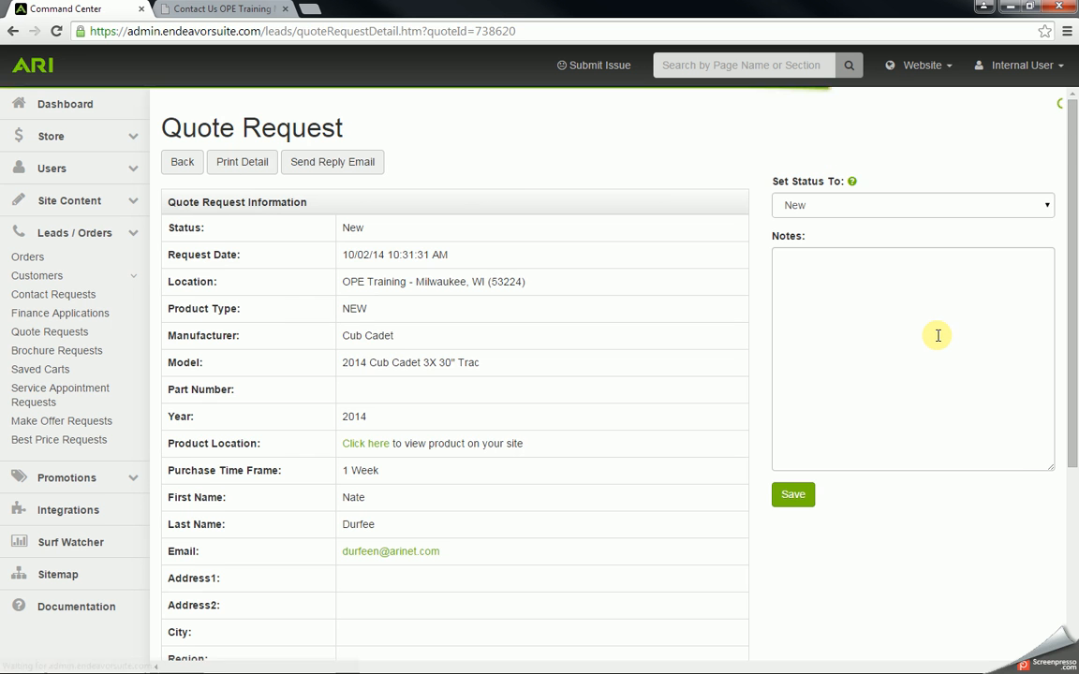
{"action": "scroll", "coordinate": [585, 318], "scroll_direction": "down", "scroll_amount": 1}
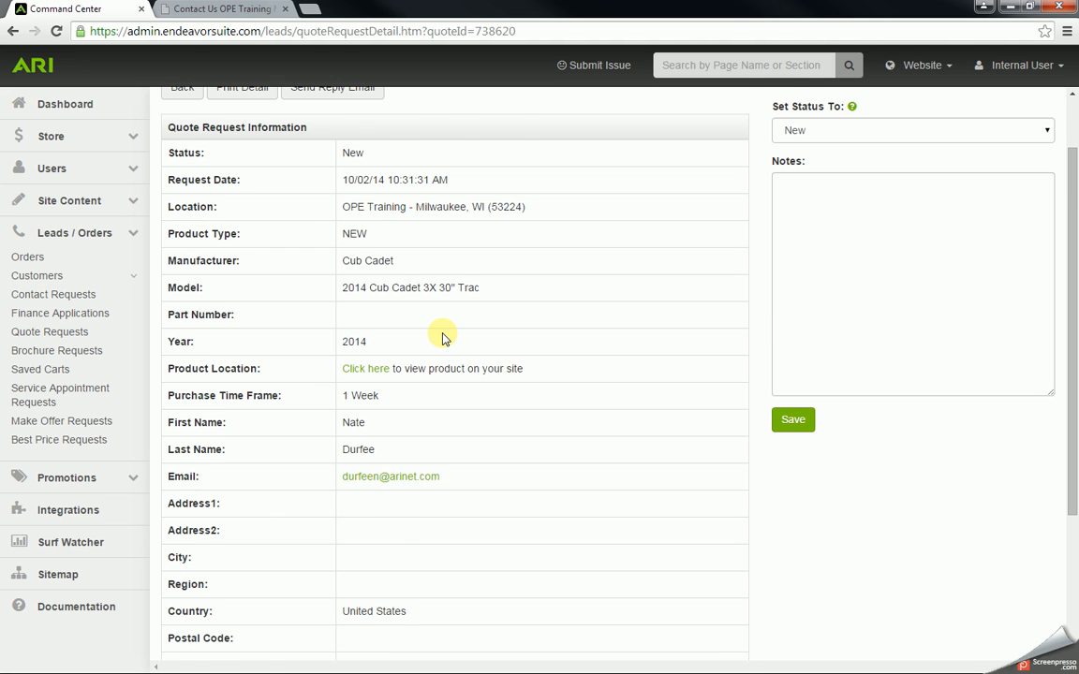
{"action": "scroll", "coordinate": [444, 339], "scroll_direction": "down", "scroll_amount": 1}
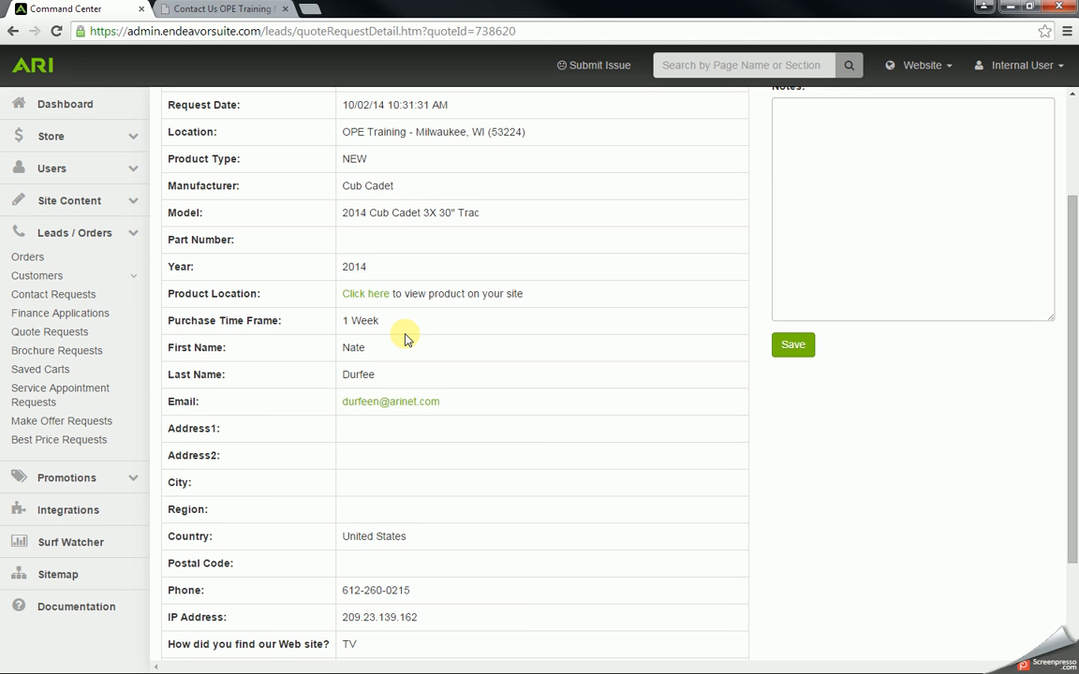
{"action": "scroll", "coordinate": [405, 339], "scroll_direction": "down", "scroll_amount": 1}
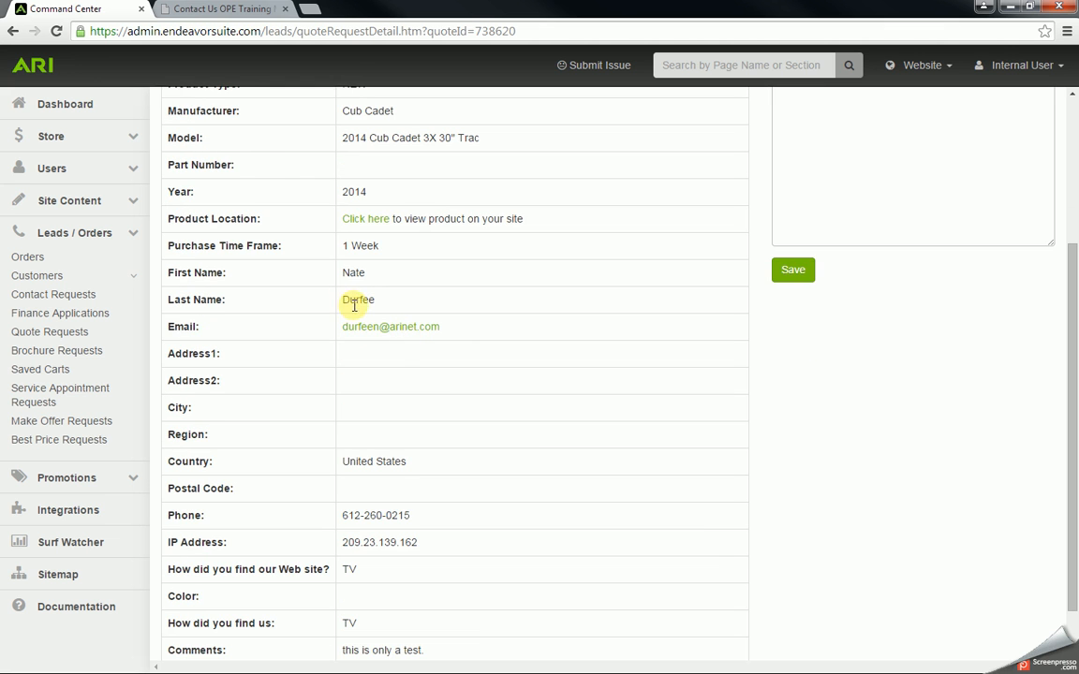
{"action": "scroll", "coordinate": [440, 417], "scroll_direction": "down", "scroll_amount": 1}
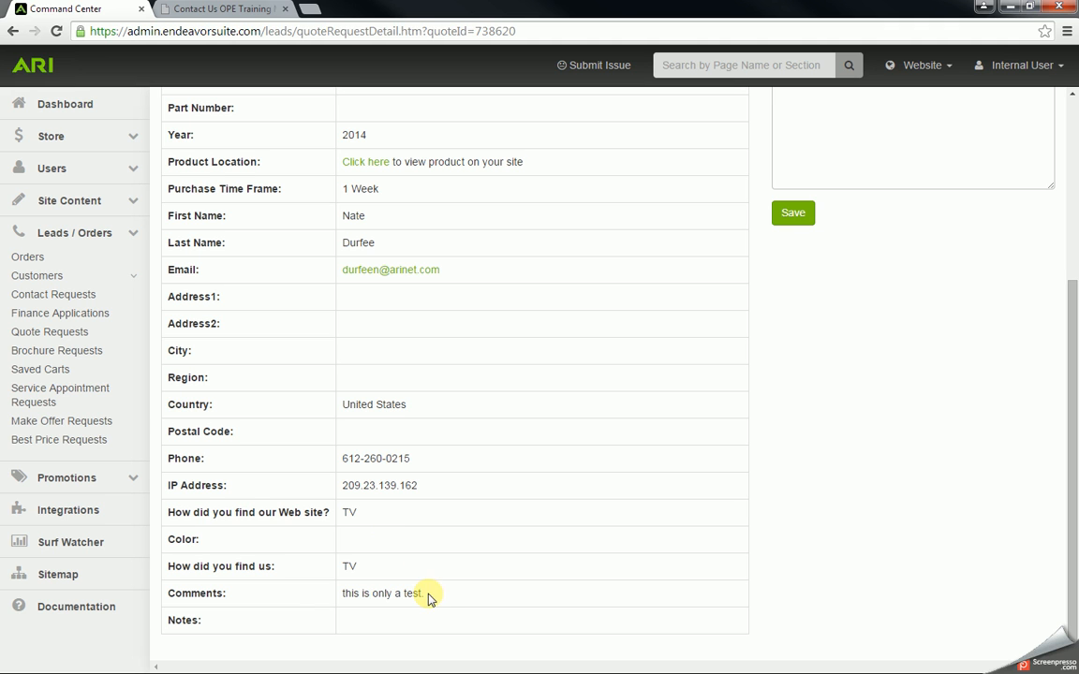
{"action": "scroll", "coordinate": [440, 600], "scroll_direction": "up", "scroll_amount": 3}
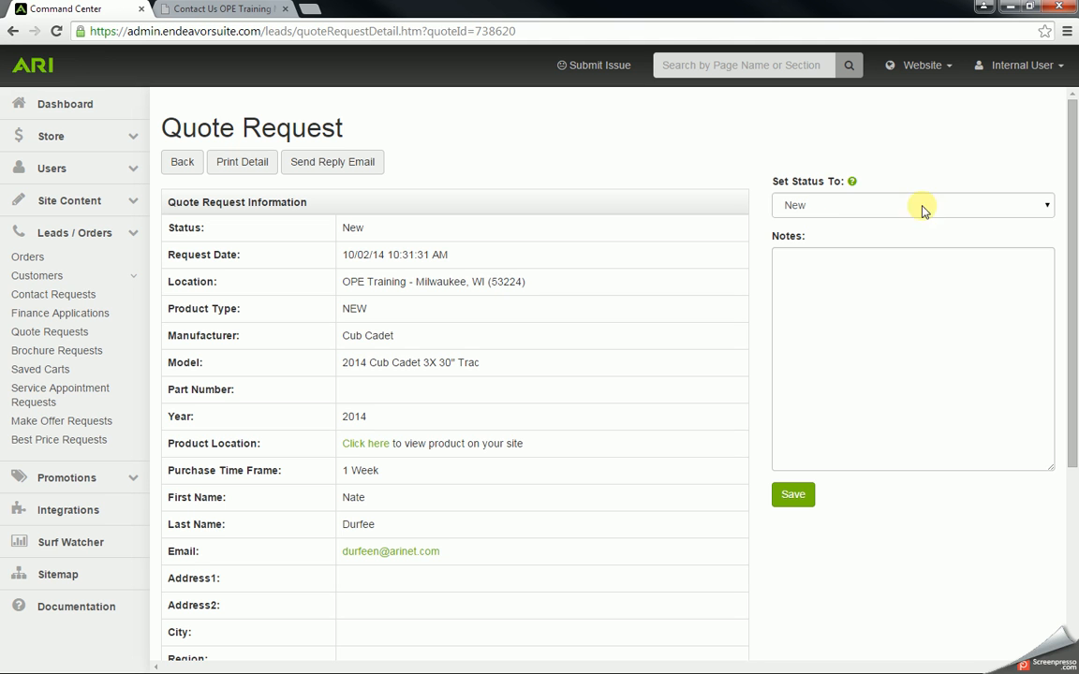
- Try the quote request's status as In Progress and as Complete, and place the cursor in its Notes field
{"action": "left_click", "coordinate": [1040, 207]}
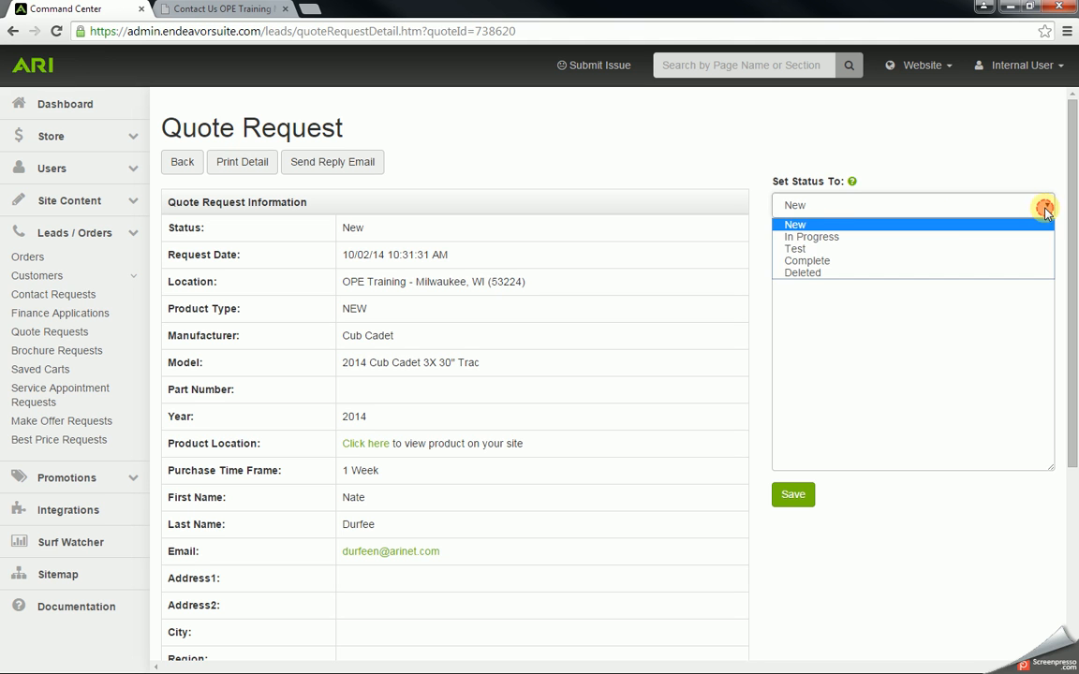
{"action": "left_click", "coordinate": [886, 237]}
{"action": "left_click", "coordinate": [821, 270]}
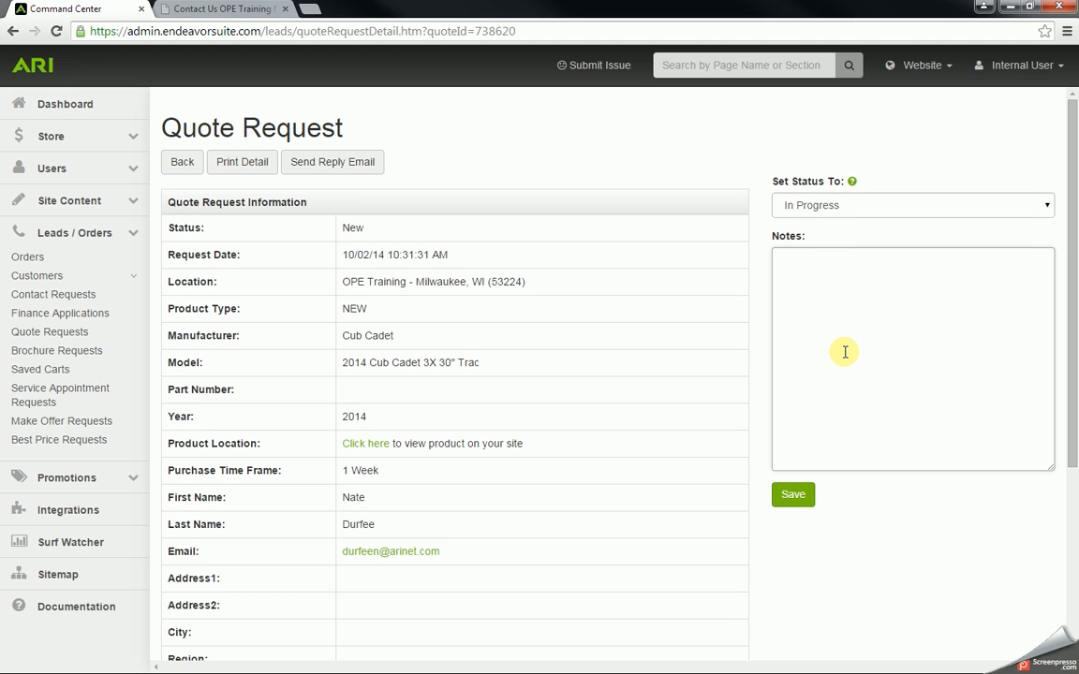
{"action": "left_click", "coordinate": [1040, 209]}
{"action": "left_click", "coordinate": [918, 261]}
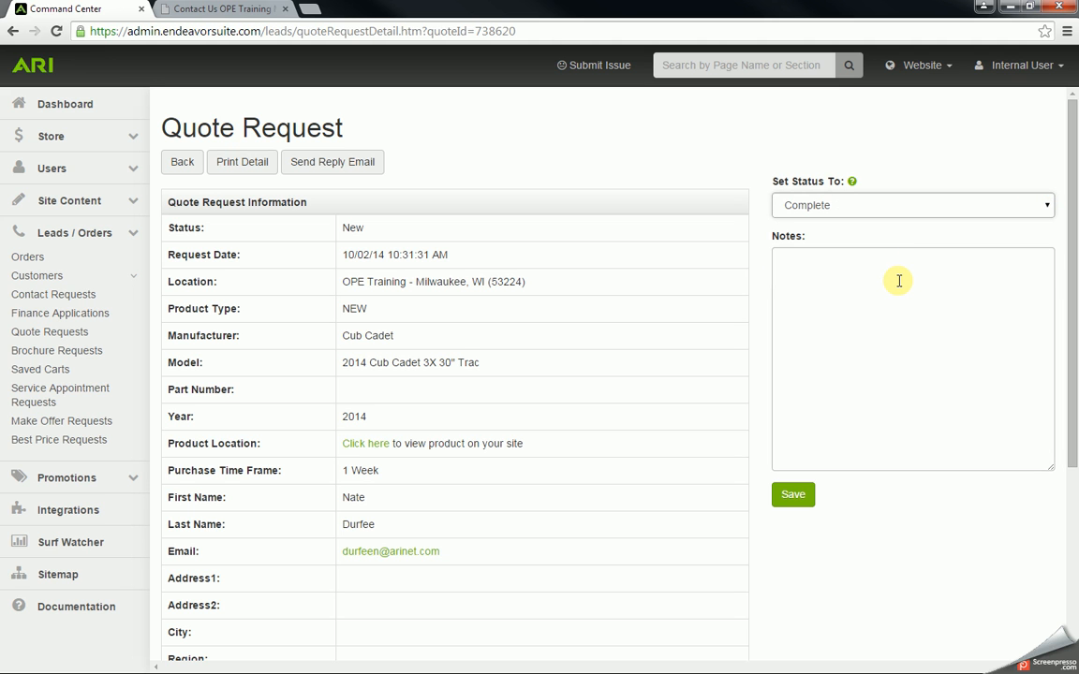
{"action": "left_click", "coordinate": [840, 271]}
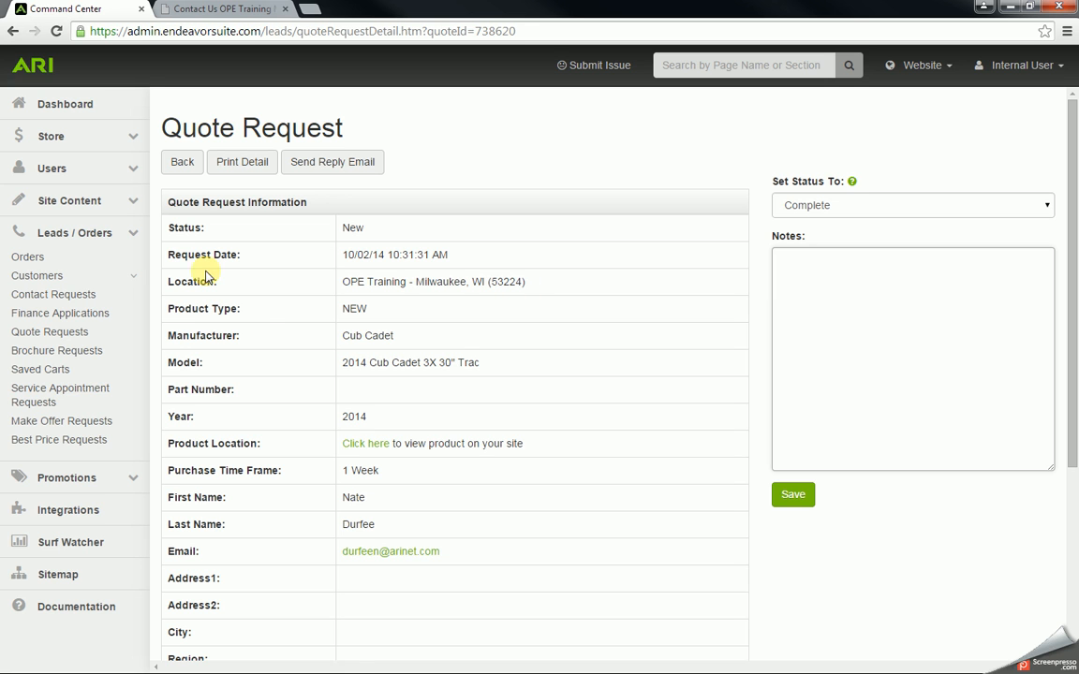
- Leave the quote request without saving and open the Factory Promotions management page
{"action": "left_click", "coordinate": [141, 242]}
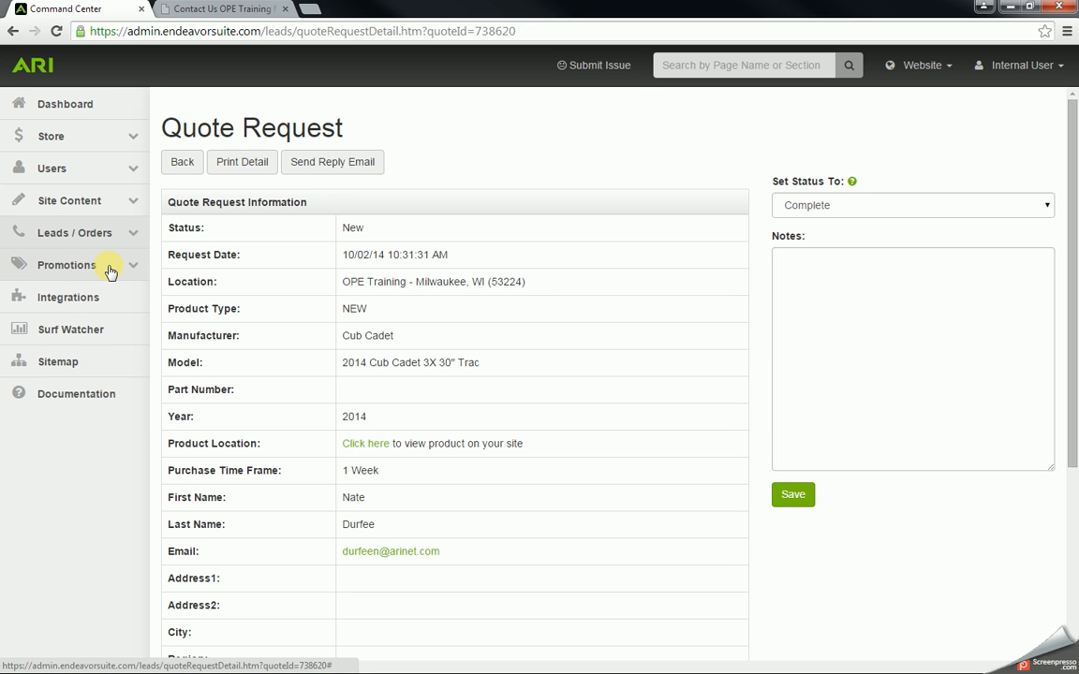
{"action": "left_click", "coordinate": [110, 269]}
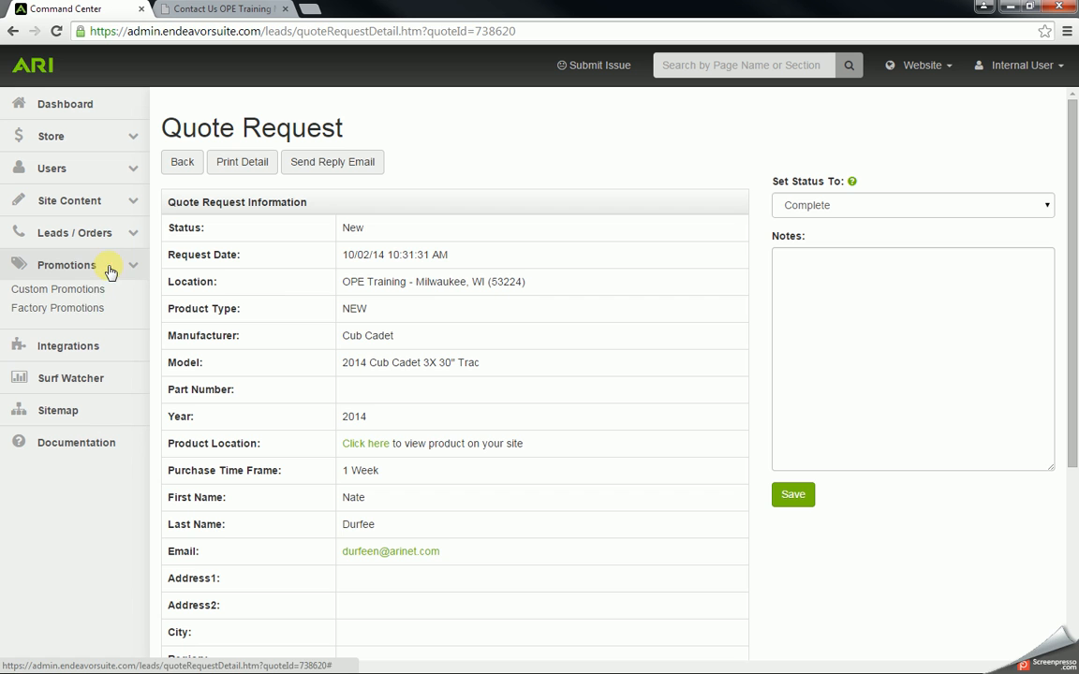
{"action": "left_click", "coordinate": [81, 311]}
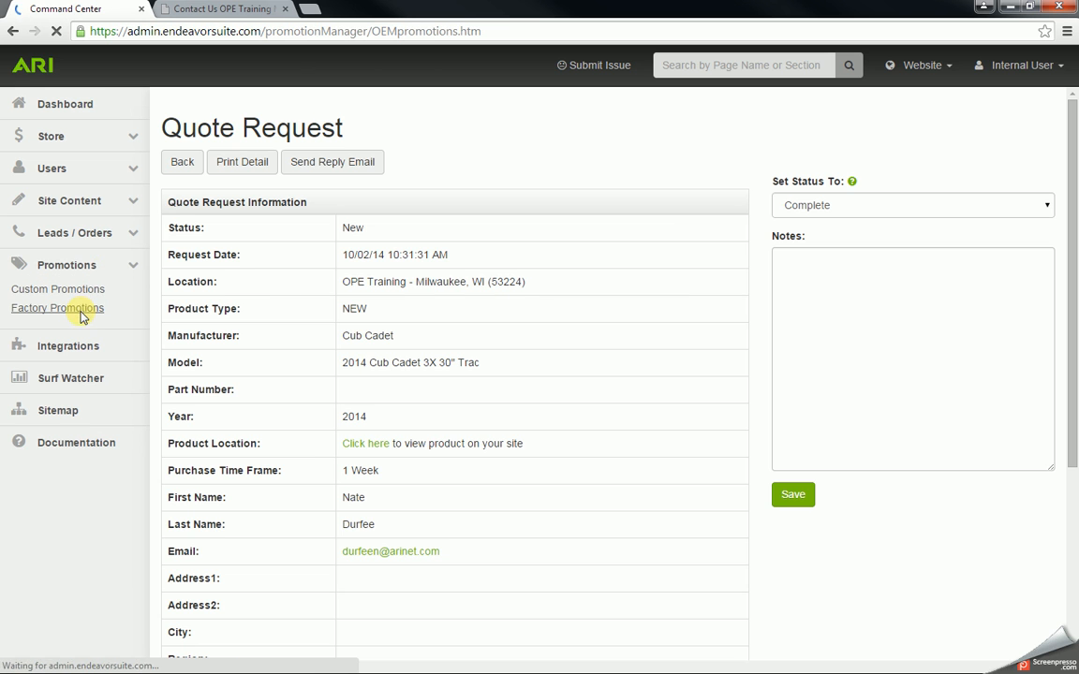
- Switch to the live website and view the brands and offers on its Factory Promotions page
{"action": "left_click", "coordinate": [220, 9]}
{"action": "scroll", "coordinate": [351, 267], "scroll_direction": "up", "scroll_amount": 2}
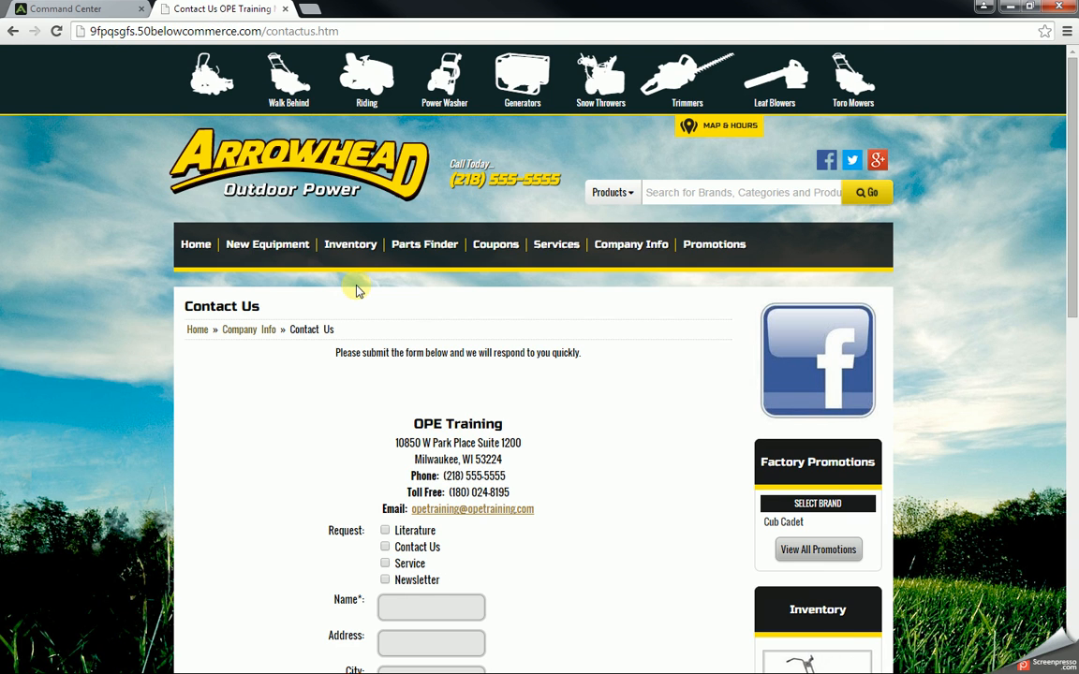
{"action": "left_click", "coordinate": [712, 248]}
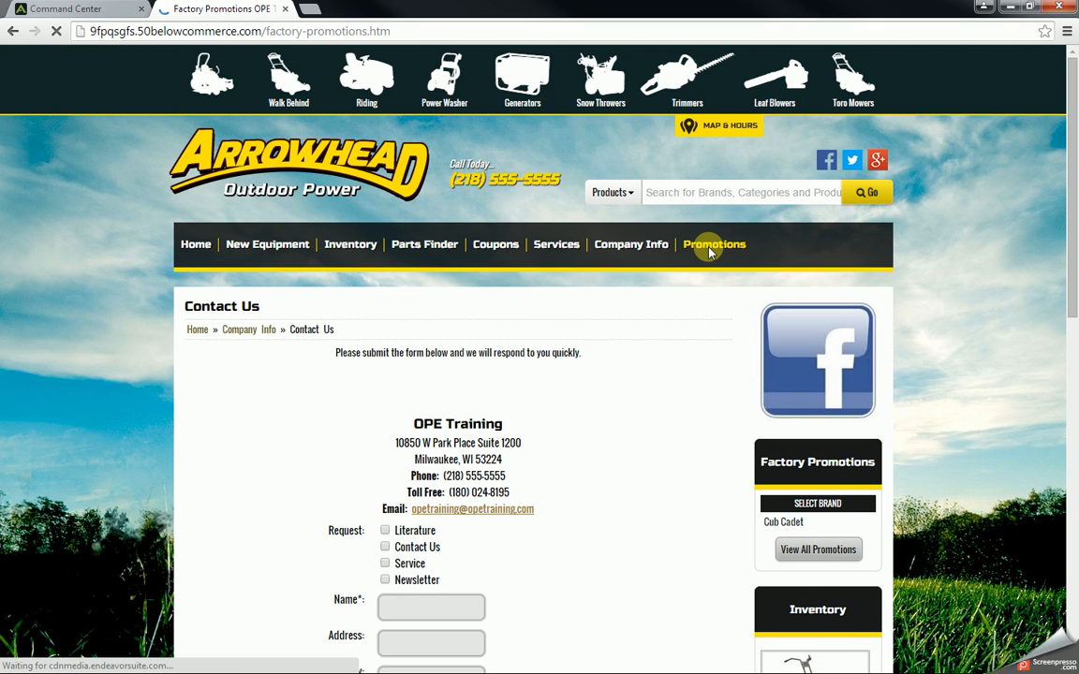
{"action": "scroll", "coordinate": [496, 442], "scroll_direction": "down", "scroll_amount": 1}
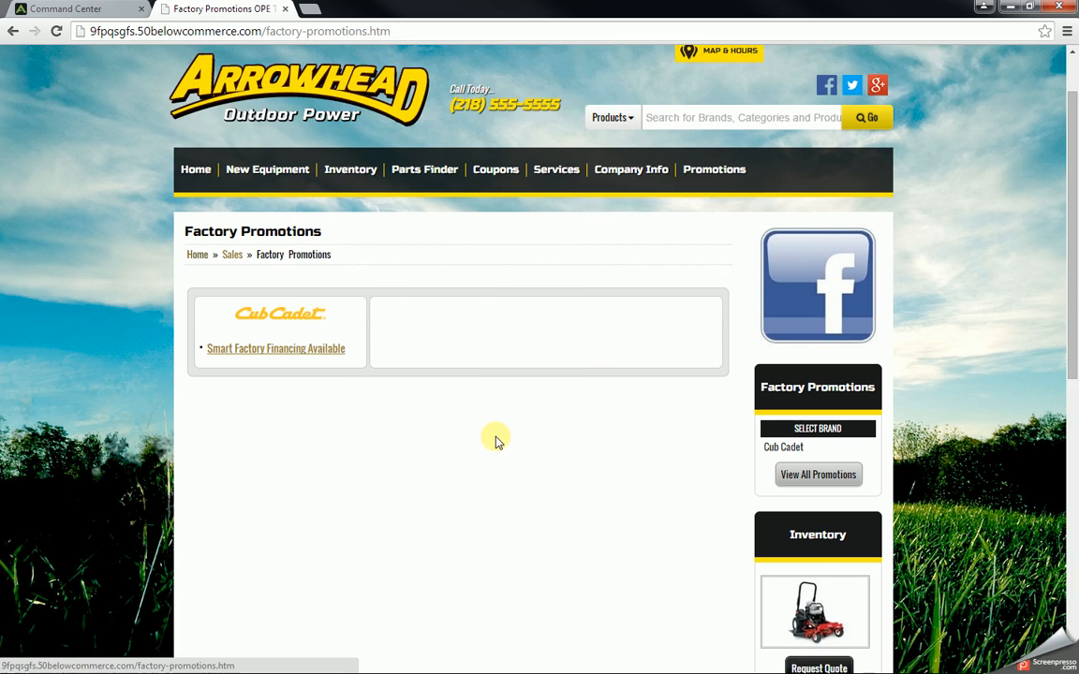
{"action": "scroll", "coordinate": [497, 442], "scroll_direction": "down", "scroll_amount": 1}
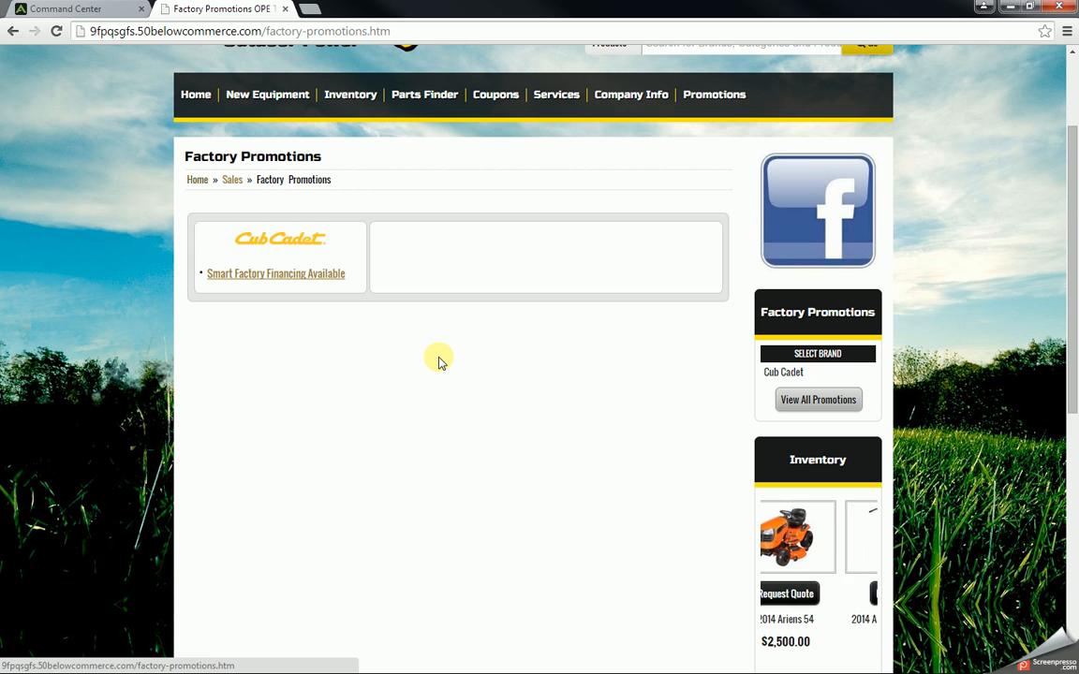
- Open Cub Cadet's Smart Factory Financing Available promotion and read through its financing offers
{"action": "left_click", "coordinate": [263, 279]}
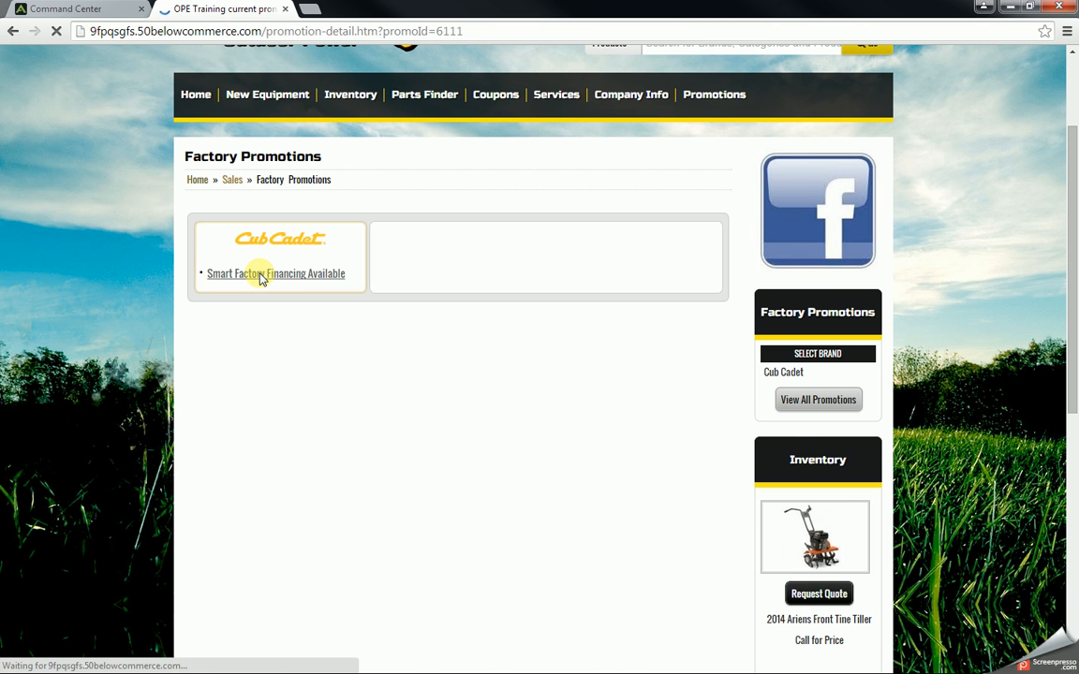
{"action": "scroll", "coordinate": [276, 380], "scroll_direction": "down", "scroll_amount": 4}
{"action": "scroll", "coordinate": [277, 379], "scroll_direction": "down", "scroll_amount": 2}
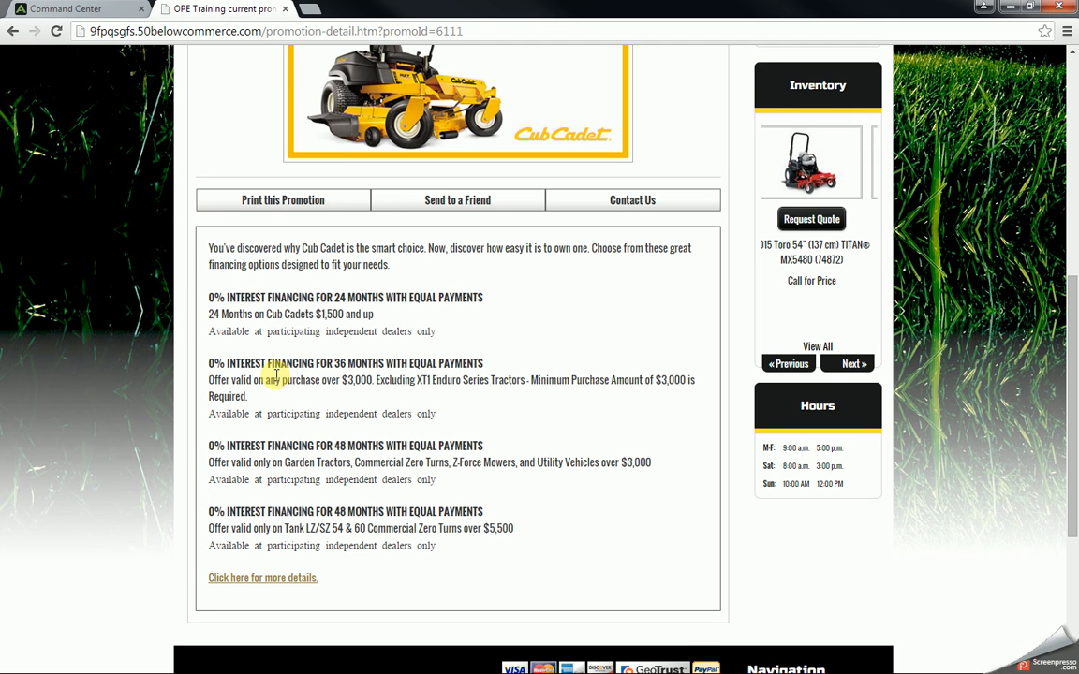
{"action": "scroll", "coordinate": [276, 379], "scroll_direction": "up", "scroll_amount": 4}
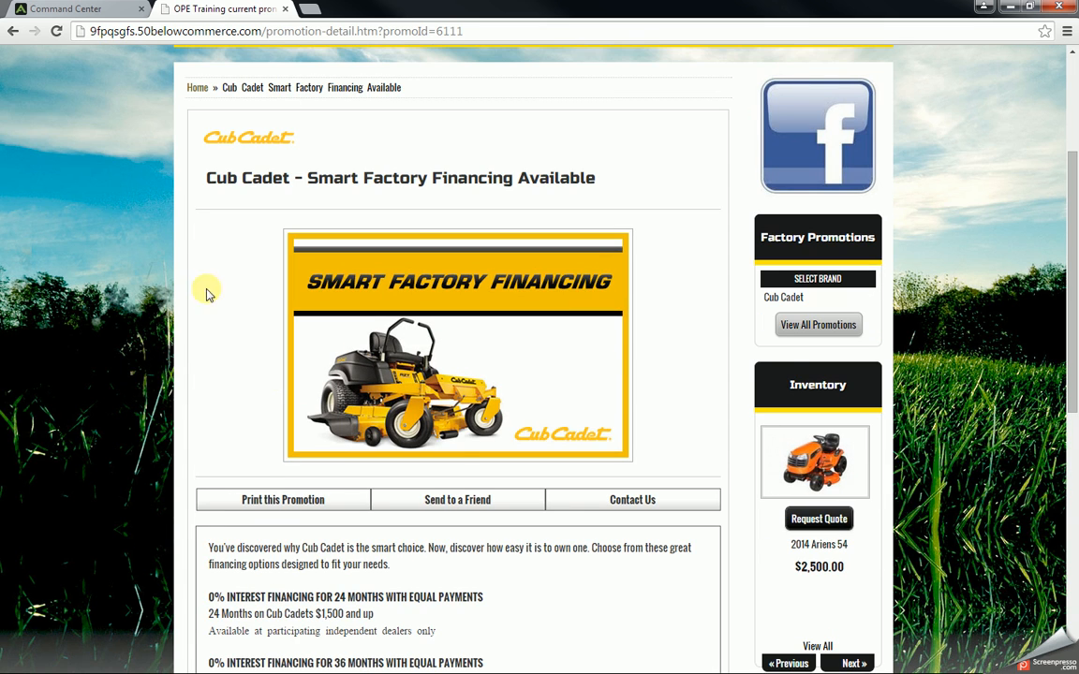
- Back in Command Center, exclude Cub Cadet's Smart Factory Financing Available promotion and publish the website changes
{"action": "left_click", "coordinate": [100, 12]}
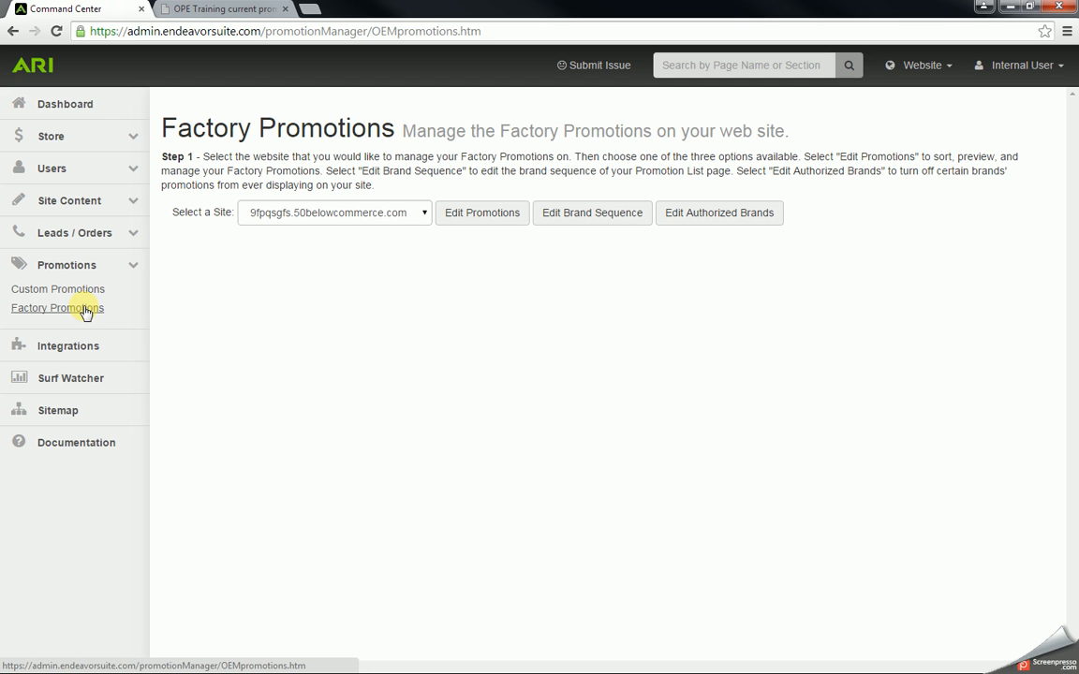
{"action": "left_click", "coordinate": [471, 225]}
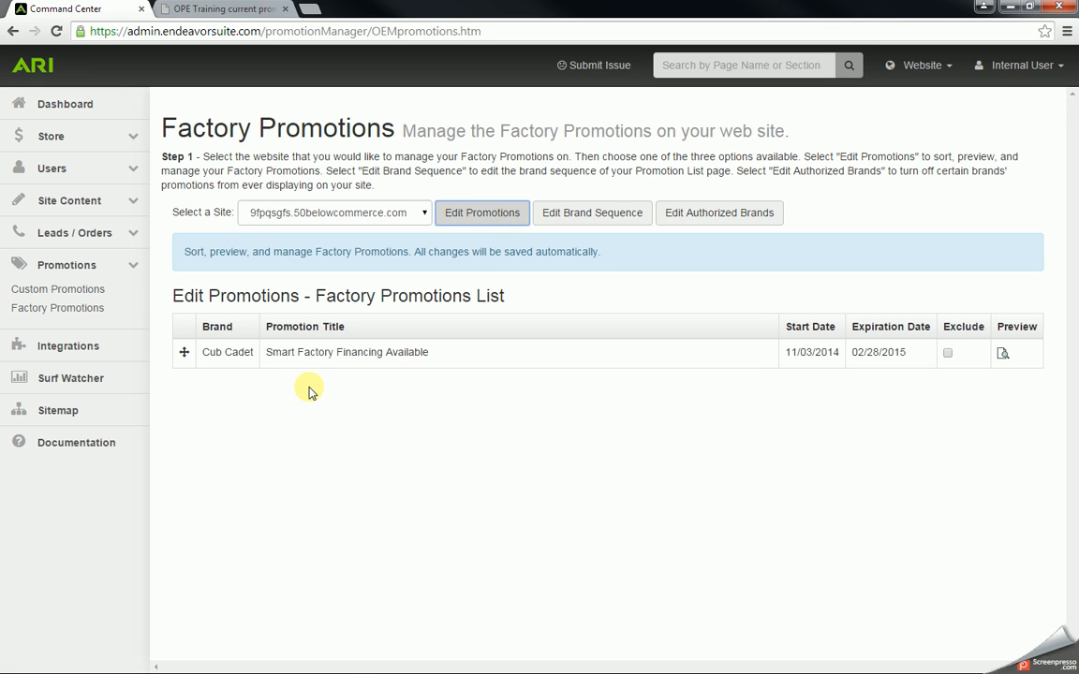
{"action": "left_click", "coordinate": [948, 354]}
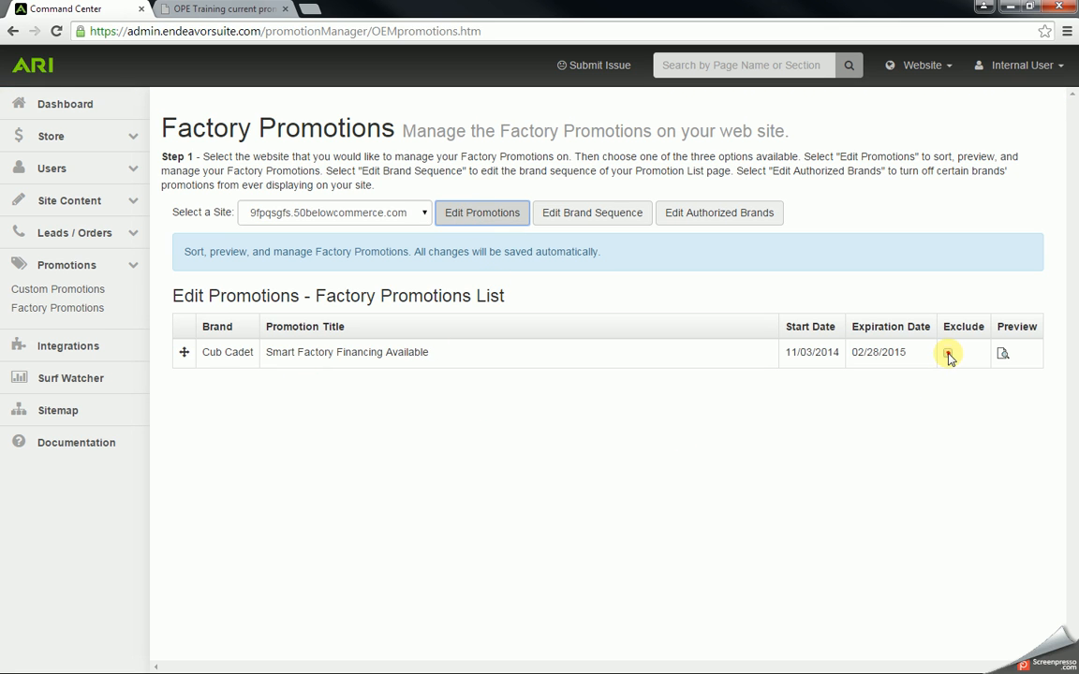
{"action": "left_click", "coordinate": [940, 73]}
{"action": "left_click", "coordinate": [934, 175]}
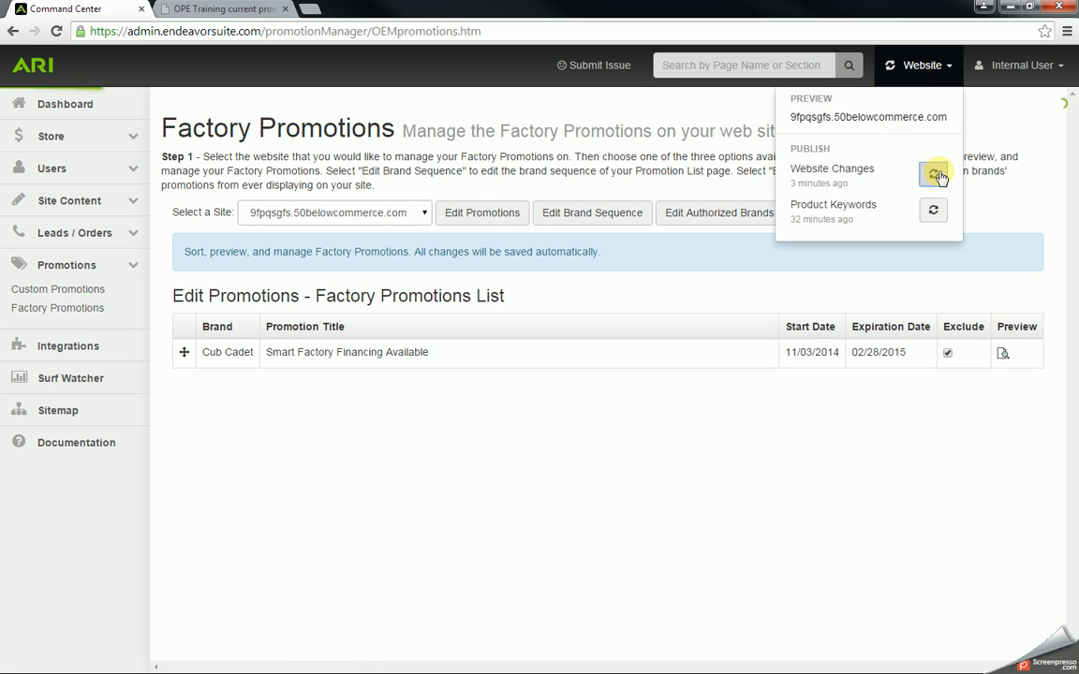
- On the live website, go back to the Factory Promotions page and reload it to check the exclusion
{"action": "left_click", "coordinate": [208, 9]}
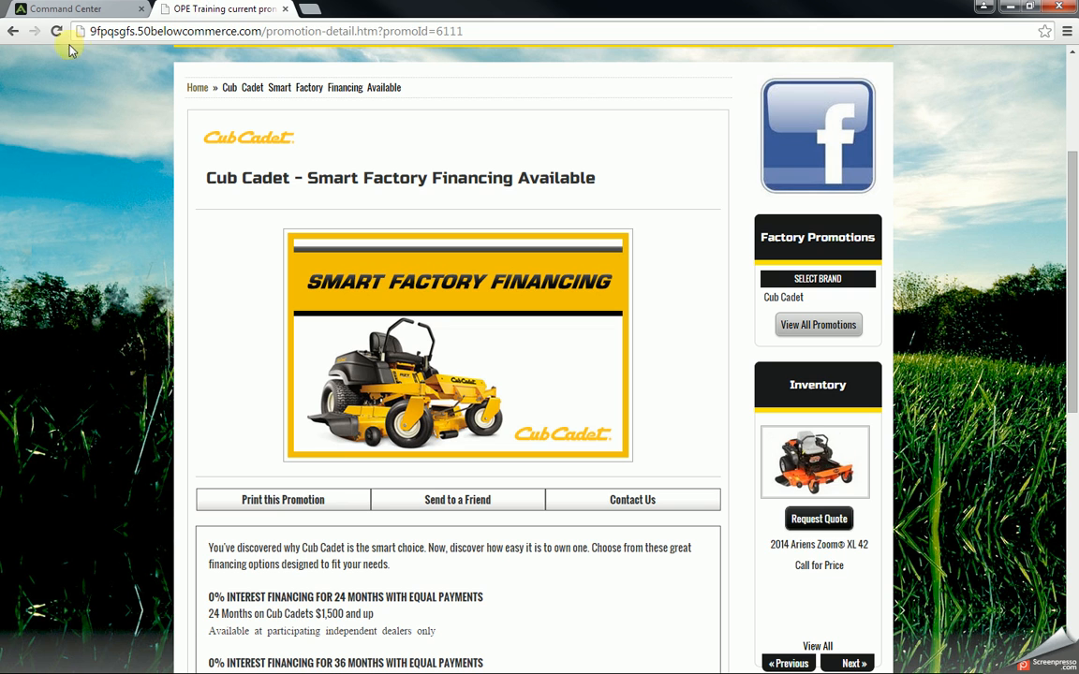
{"action": "left_click", "coordinate": [14, 32]}
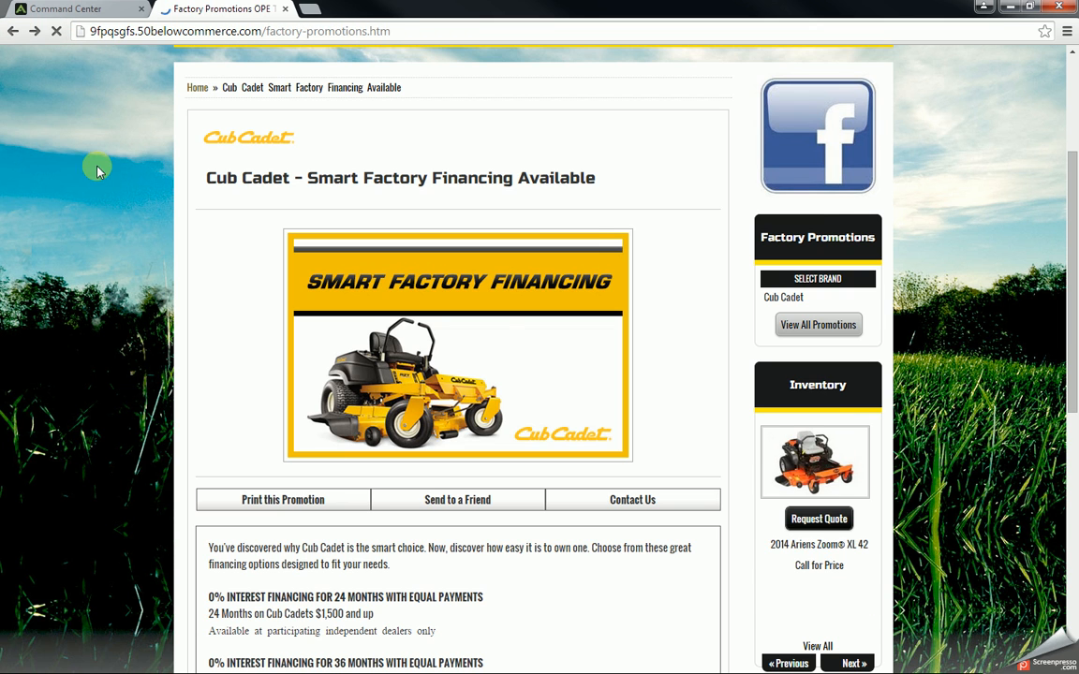
{"action": "left_click", "coordinate": [54, 32]}
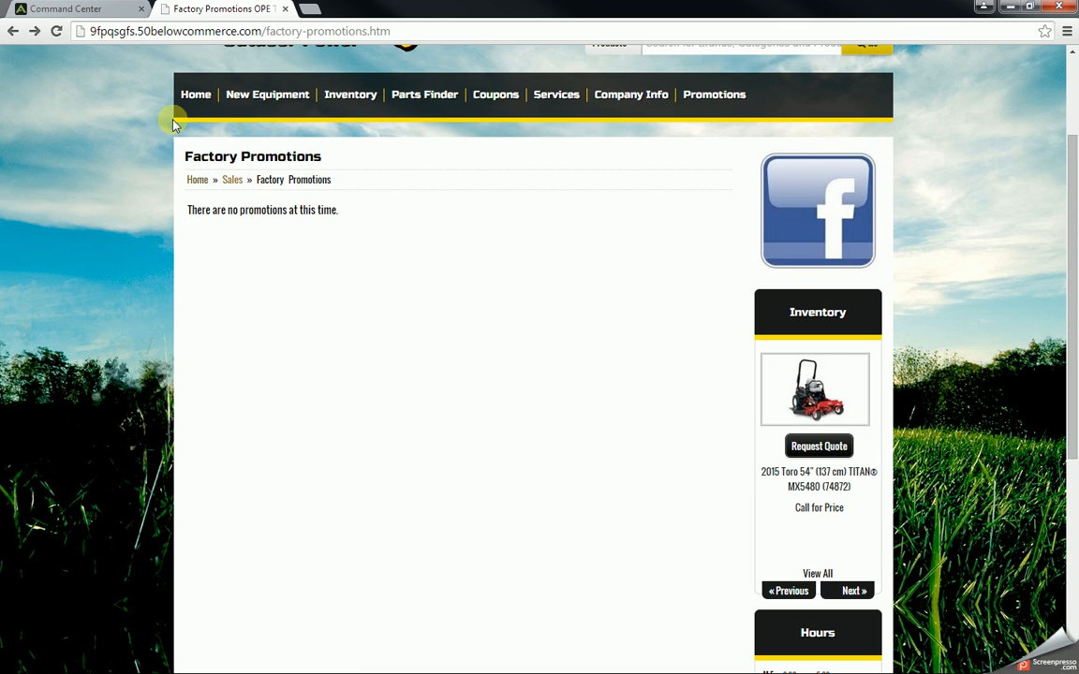
- In Command Center, remove the exclusion from the Cub Cadet promotion and publish the website changes again
{"action": "left_click", "coordinate": [83, 9]}
{"action": "left_click", "coordinate": [946, 355]}
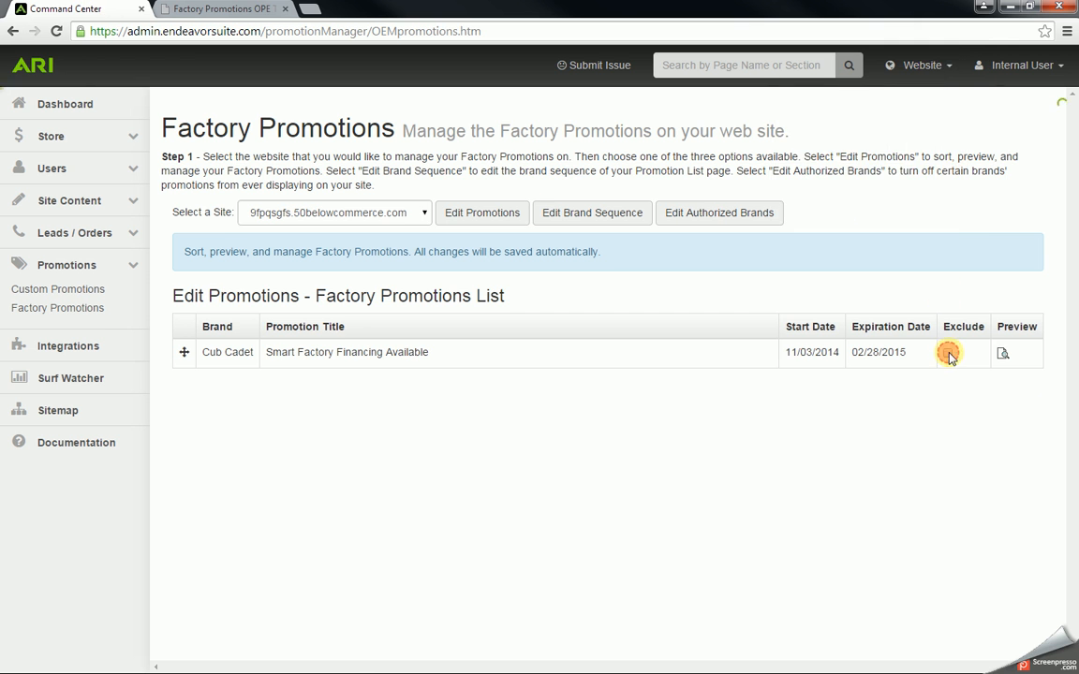
{"action": "left_click", "coordinate": [922, 64]}
{"action": "left_click", "coordinate": [934, 175]}
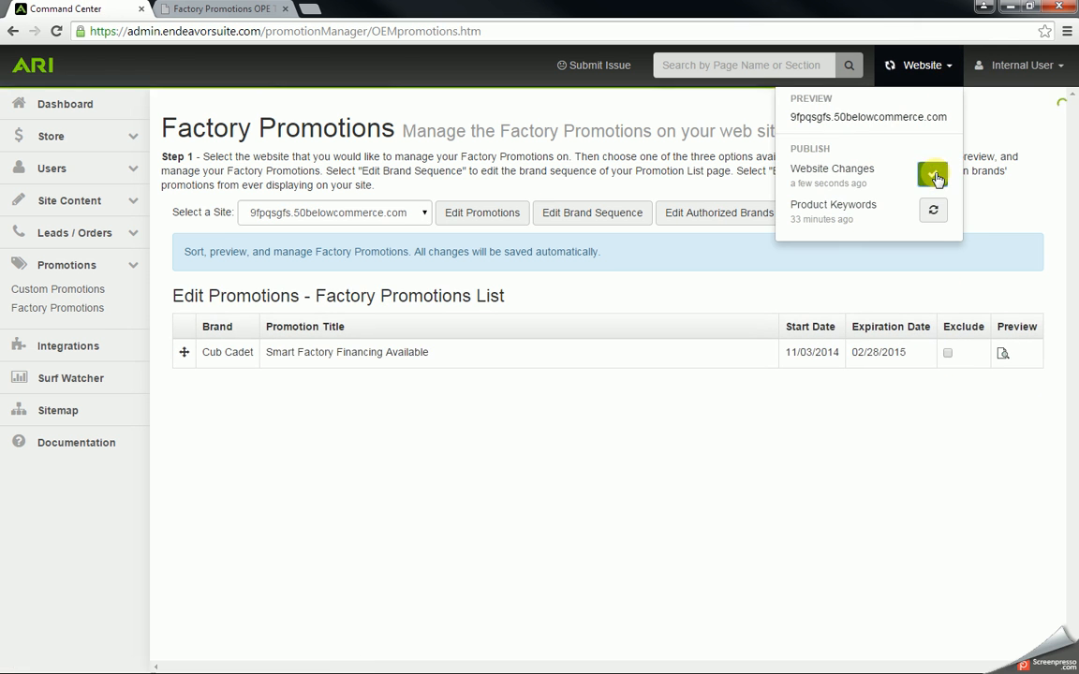
- Reload the live website's Factory Promotions page to check whether the re-included promotion is listed
{"action": "left_click", "coordinate": [222, 8]}
{"action": "left_click", "coordinate": [55, 33]}
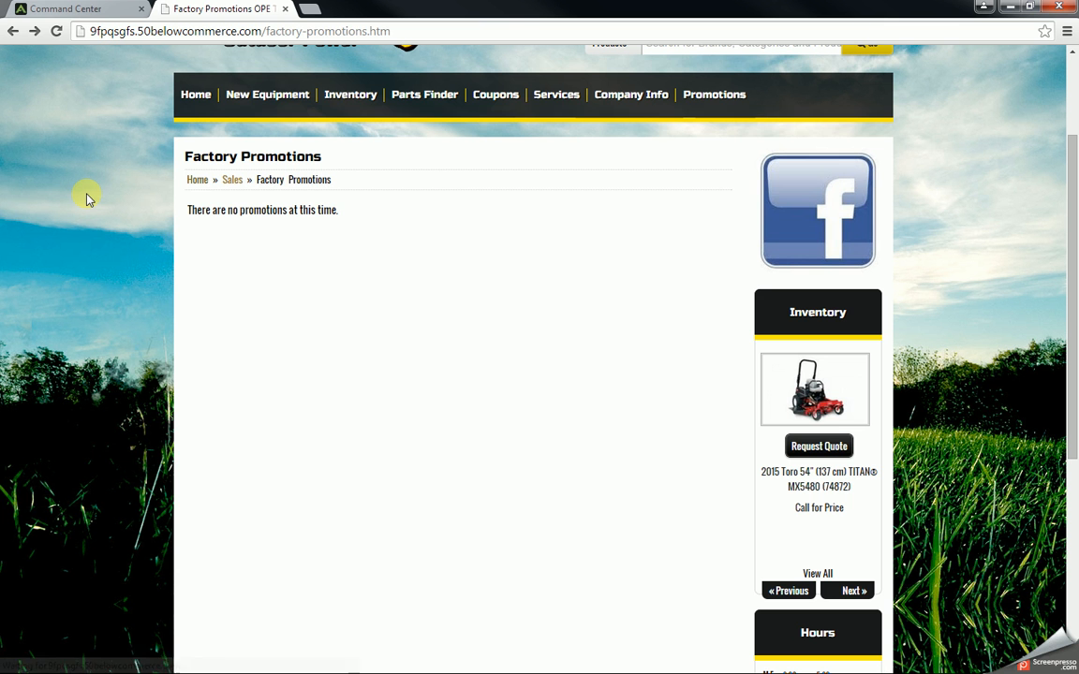
- Return to Command Center, collapse the Promotions section and open the Integration Manager
{"action": "left_click", "coordinate": [79, 11]}
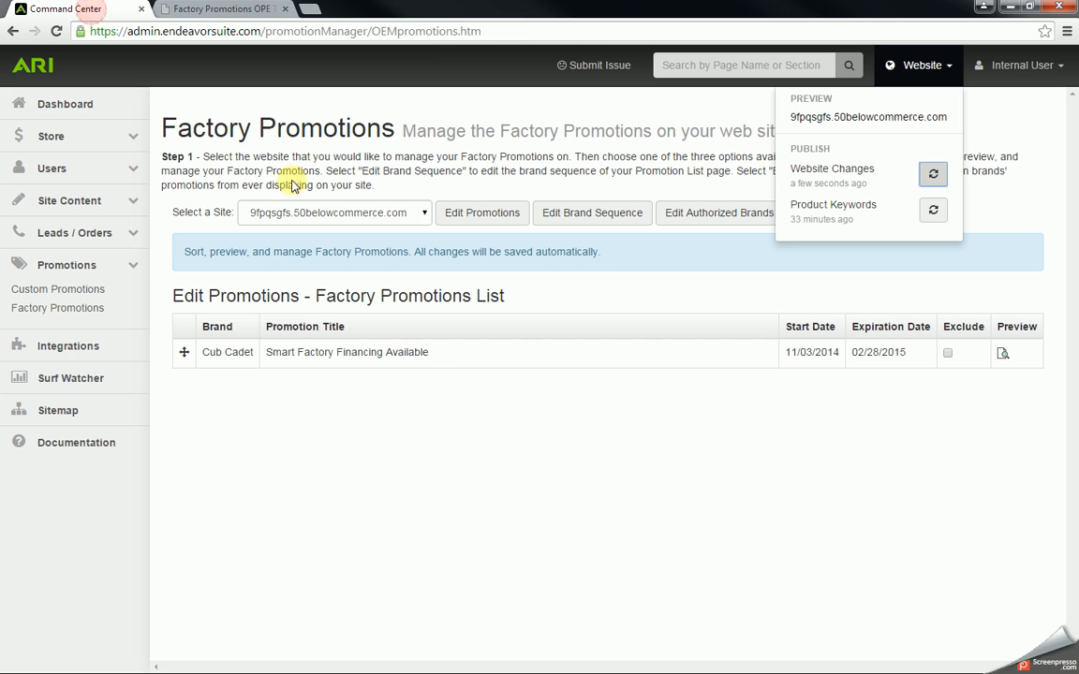
{"action": "left_click", "coordinate": [131, 267]}
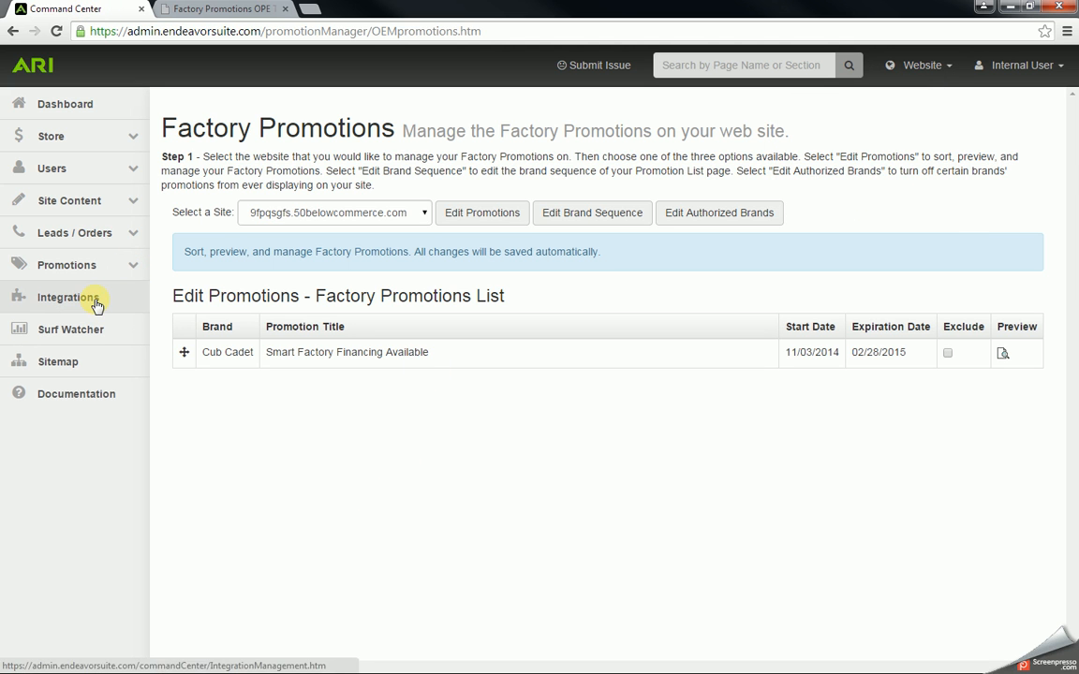
{"action": "left_click", "coordinate": [97, 304]}
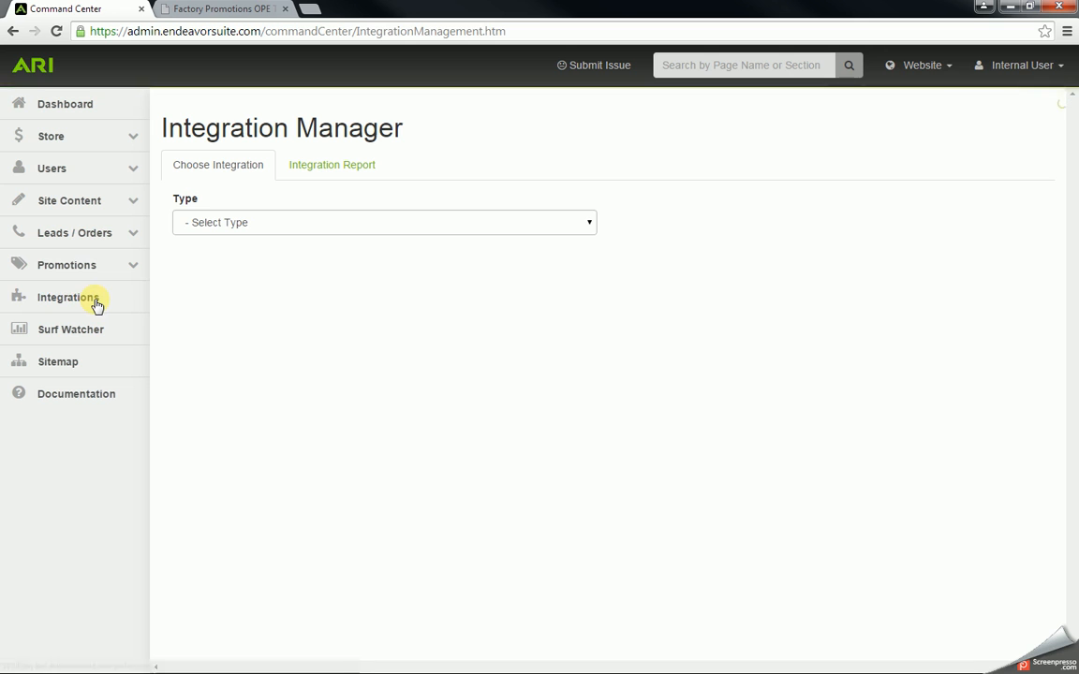
- Choose the Microfiche type and Parts Lookup system for site 9fpqsgfs.50belowcommerce.com, and open its OEM Parts Lookup Editor
{"action": "left_click", "coordinate": [588, 222]}
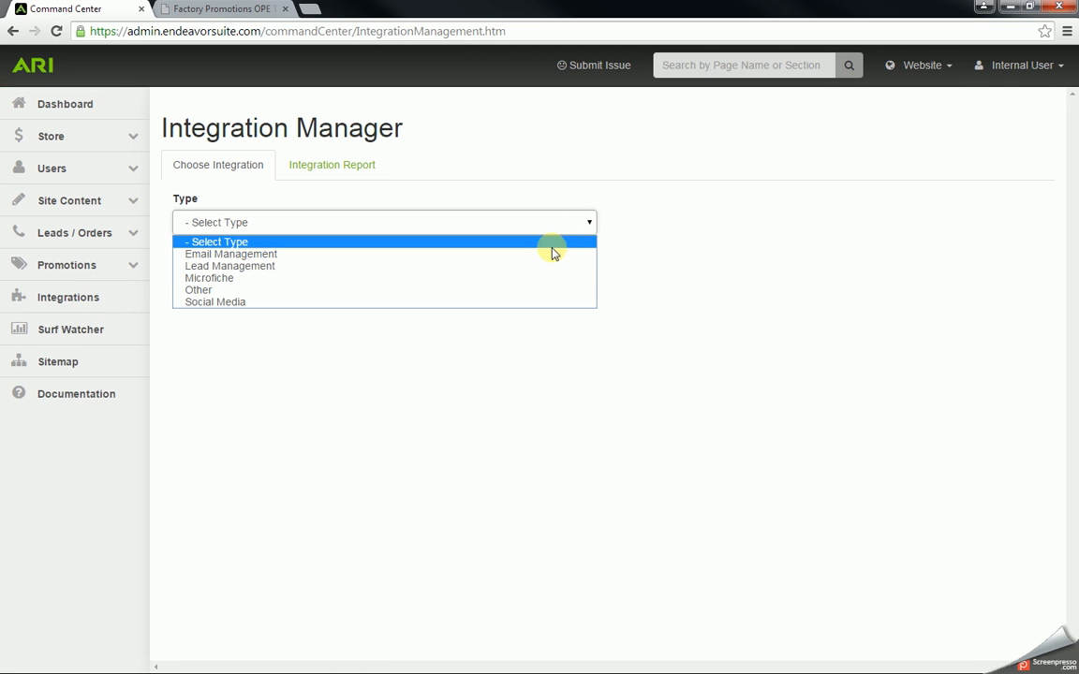
{"action": "left_click", "coordinate": [508, 278]}
{"action": "left_click", "coordinate": [1030, 230]}
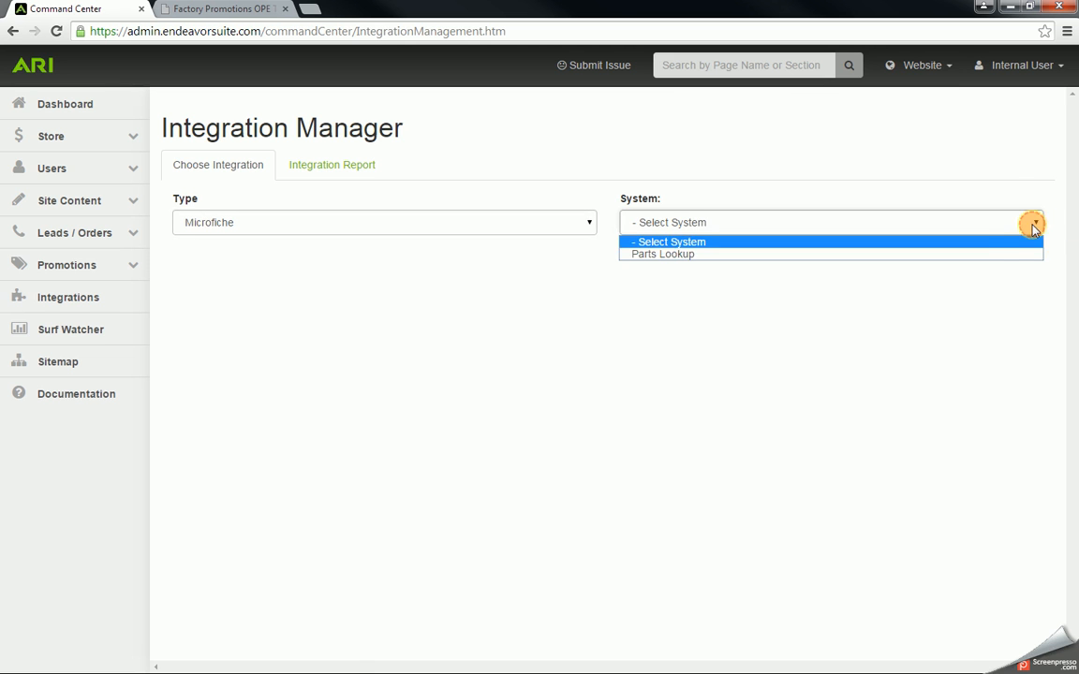
{"action": "left_click", "coordinate": [975, 254]}
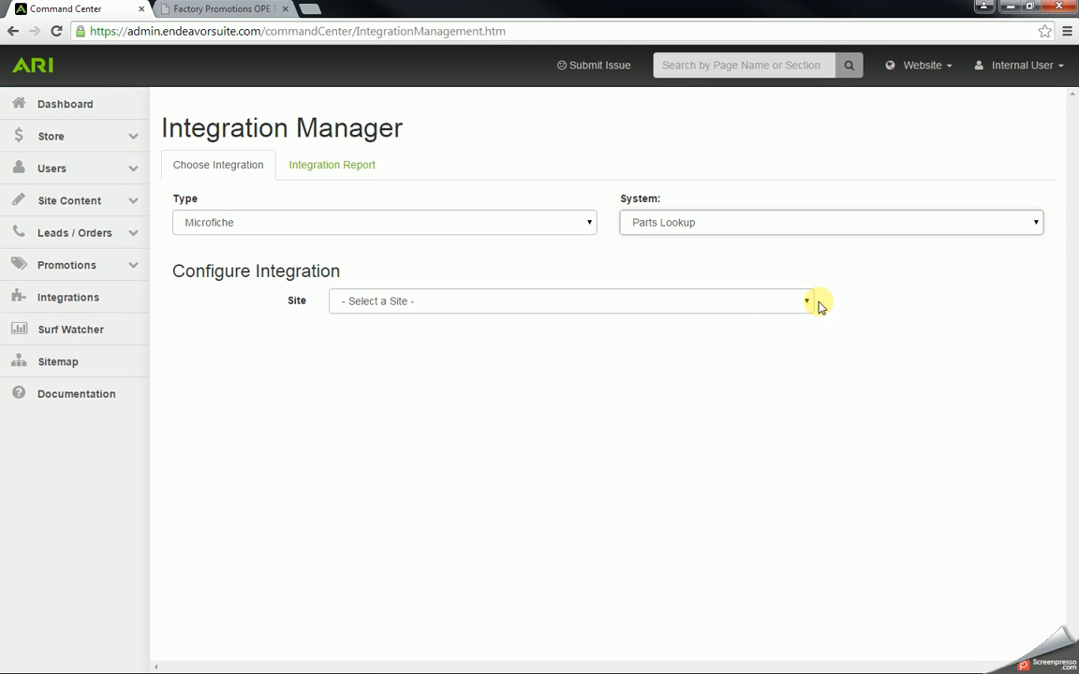
{"action": "left_click", "coordinate": [810, 301]}
{"action": "left_click", "coordinate": [749, 334]}
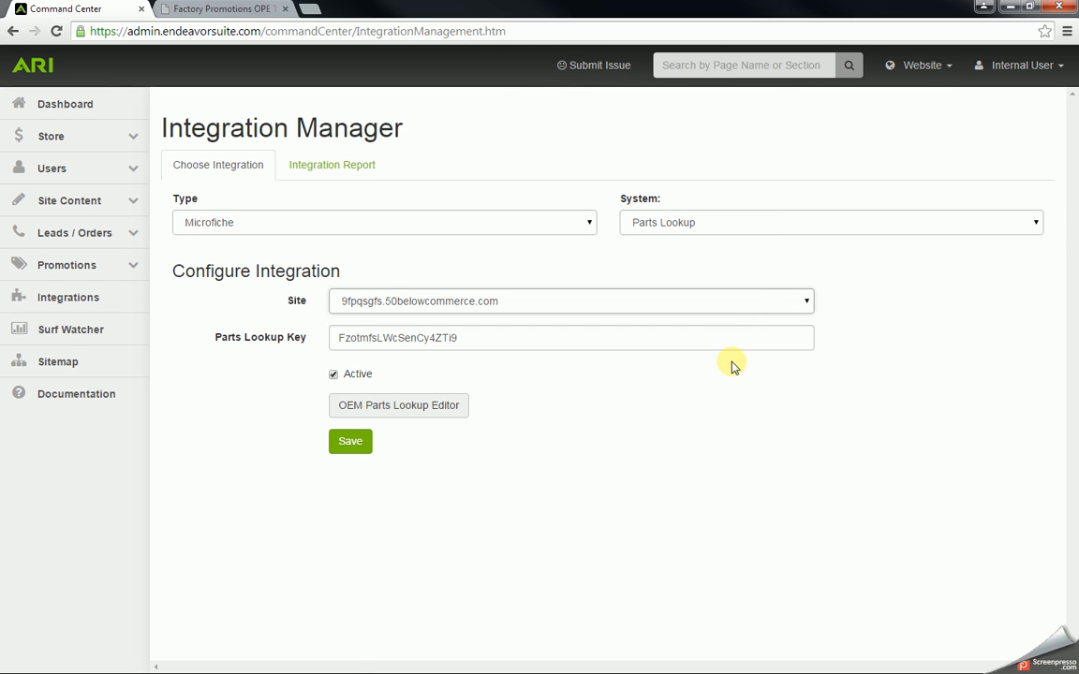
{"action": "left_click", "coordinate": [427, 415]}
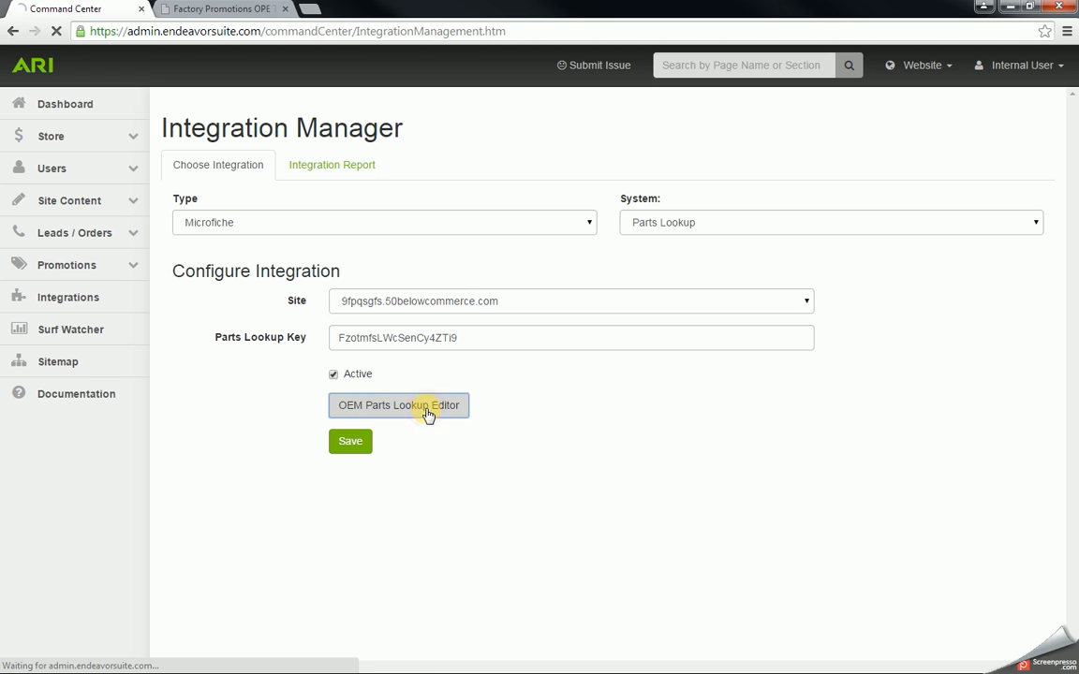
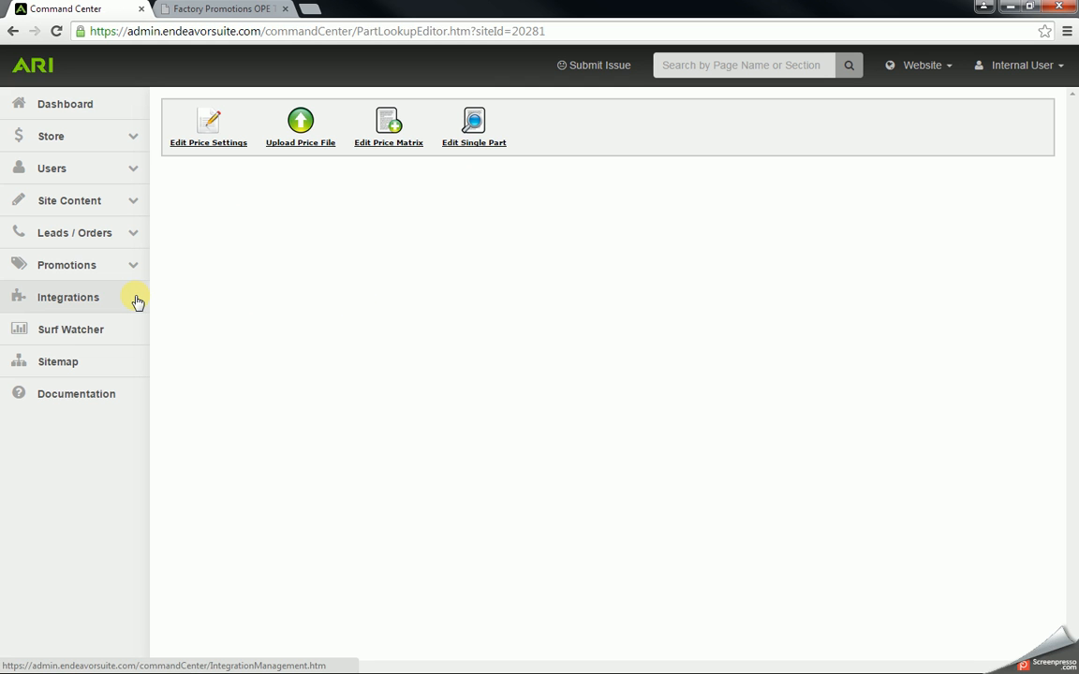
- Open the Surf Watcher visitor statistics and check the custom range options for the reporting period
{"action": "left_click", "coordinate": [103, 343]}
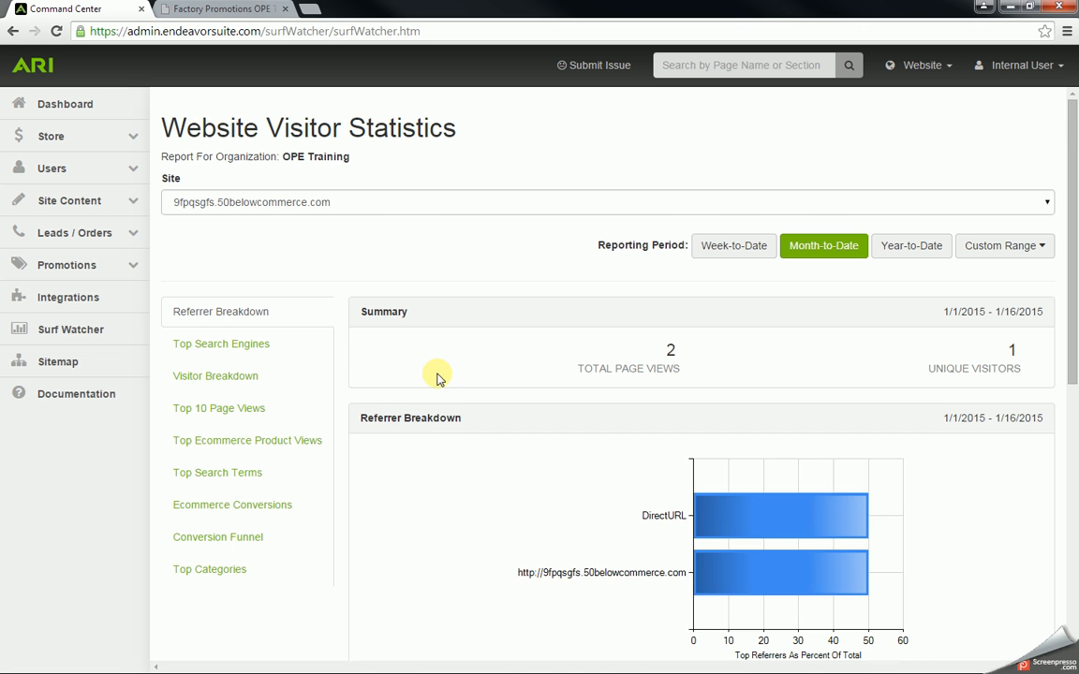
{"action": "scroll", "coordinate": [450, 368], "scroll_direction": "down", "scroll_amount": 1}
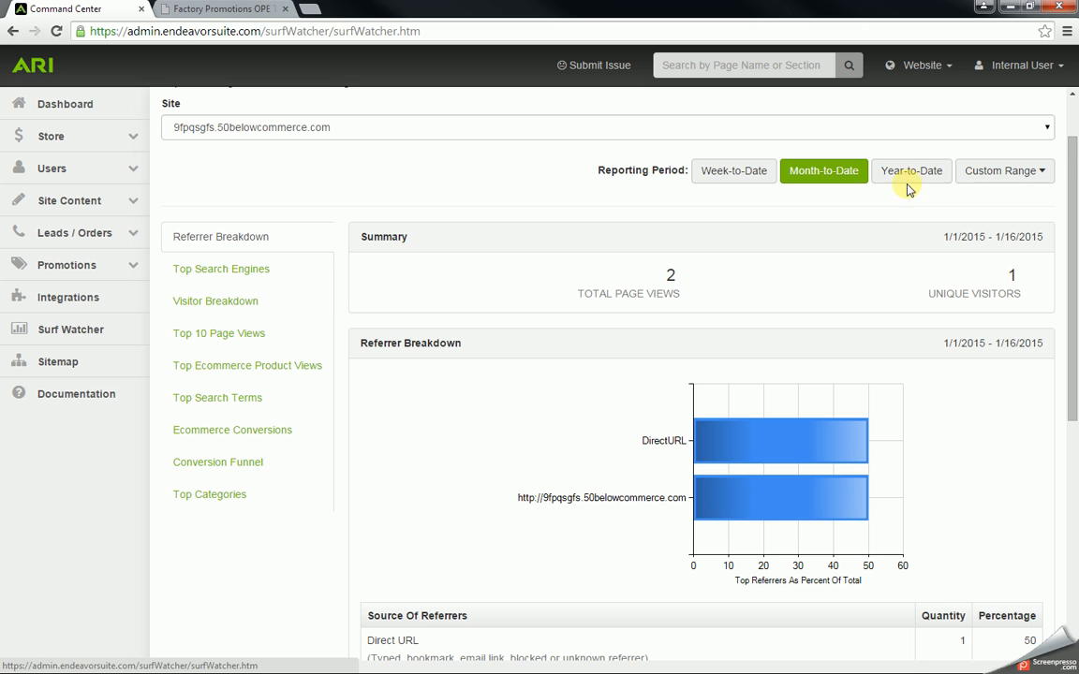
{"action": "left_click", "coordinate": [1012, 172]}
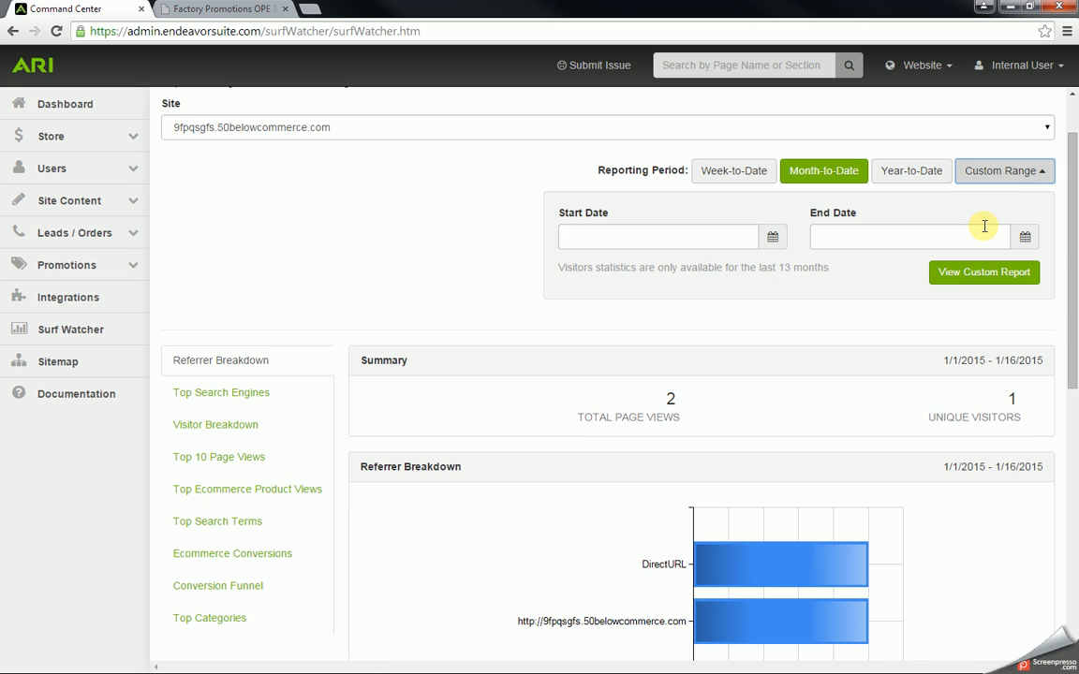
{"action": "left_click", "coordinate": [1013, 172]}
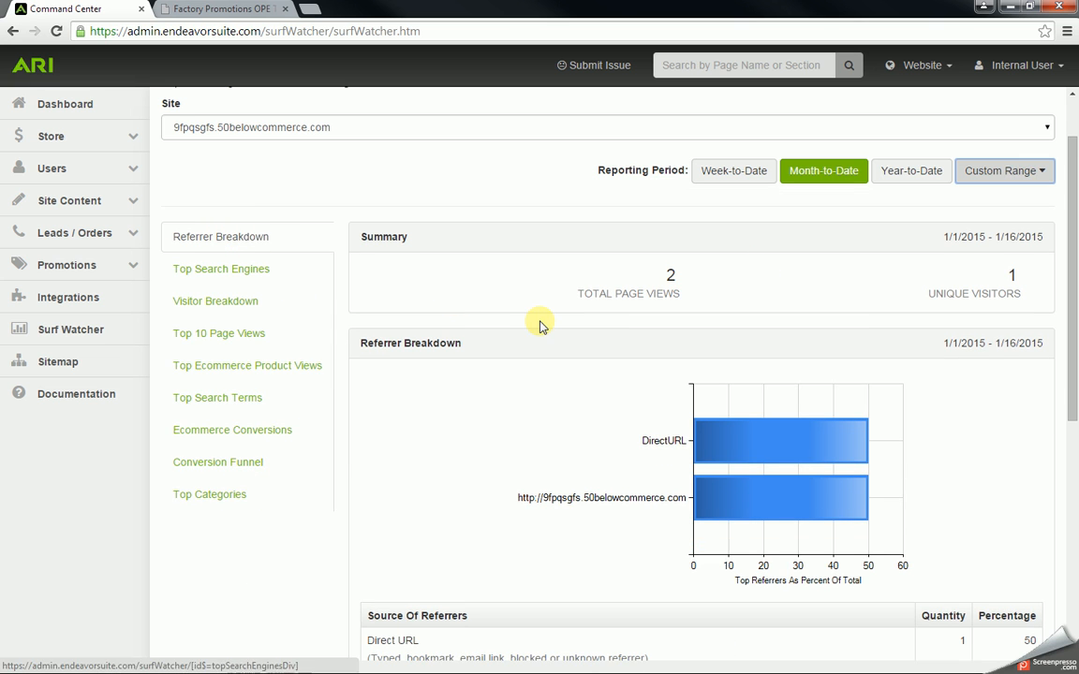
- Look through the Top Search Engines and Visitor Breakdown reports, and examine the referrer sources in the Referrer Breakdown
{"action": "left_click", "coordinate": [247, 271]}
{"action": "left_click", "coordinate": [248, 379]}
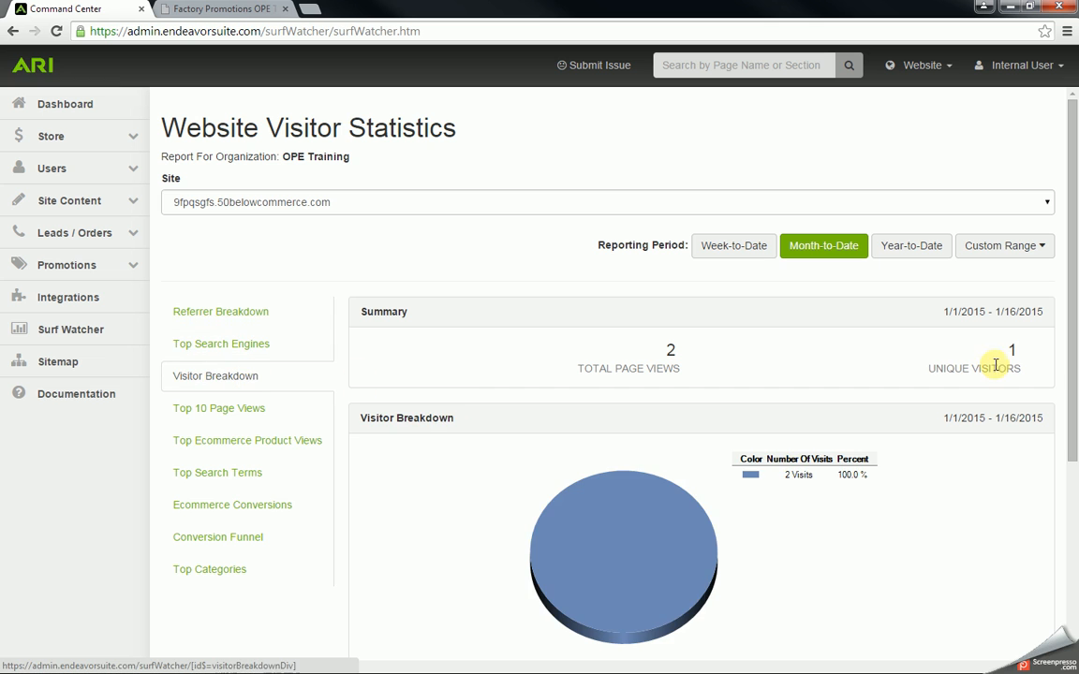
{"action": "left_click", "coordinate": [222, 312]}
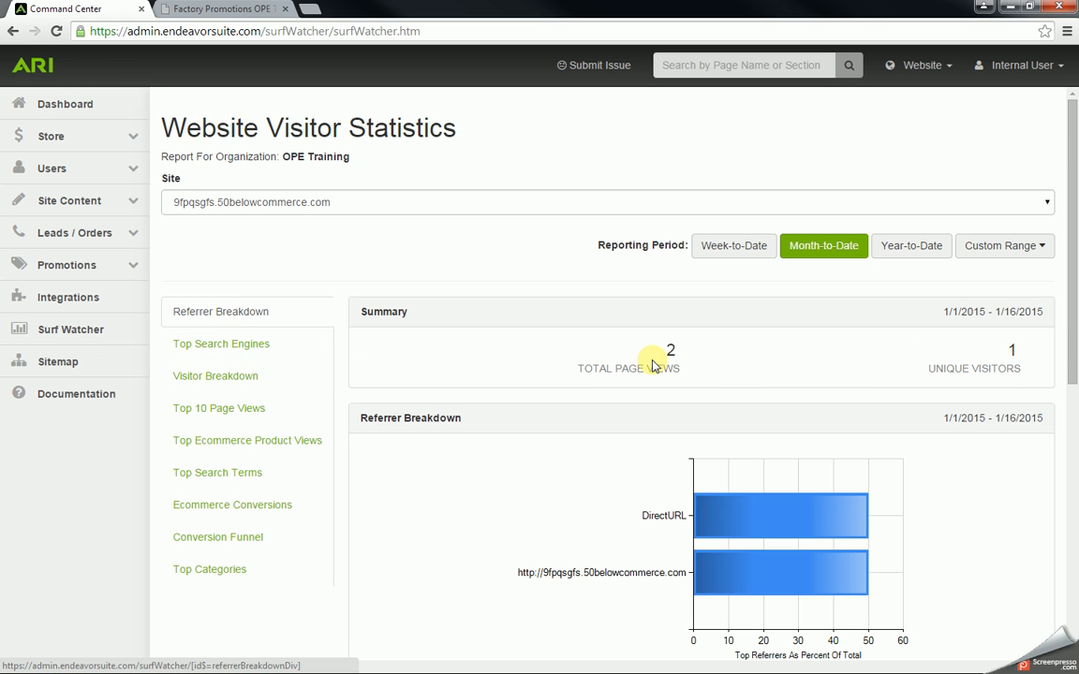
{"action": "scroll", "coordinate": [654, 365], "scroll_direction": "down", "scroll_amount": 1}
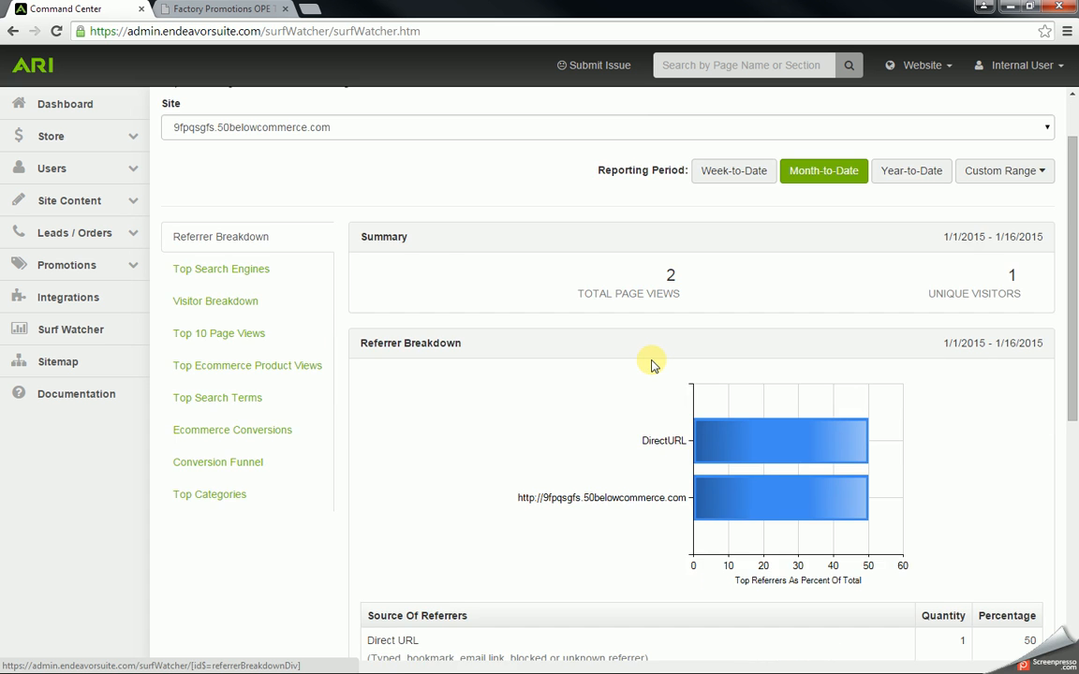
{"action": "scroll", "coordinate": [653, 366], "scroll_direction": "down", "scroll_amount": 4}
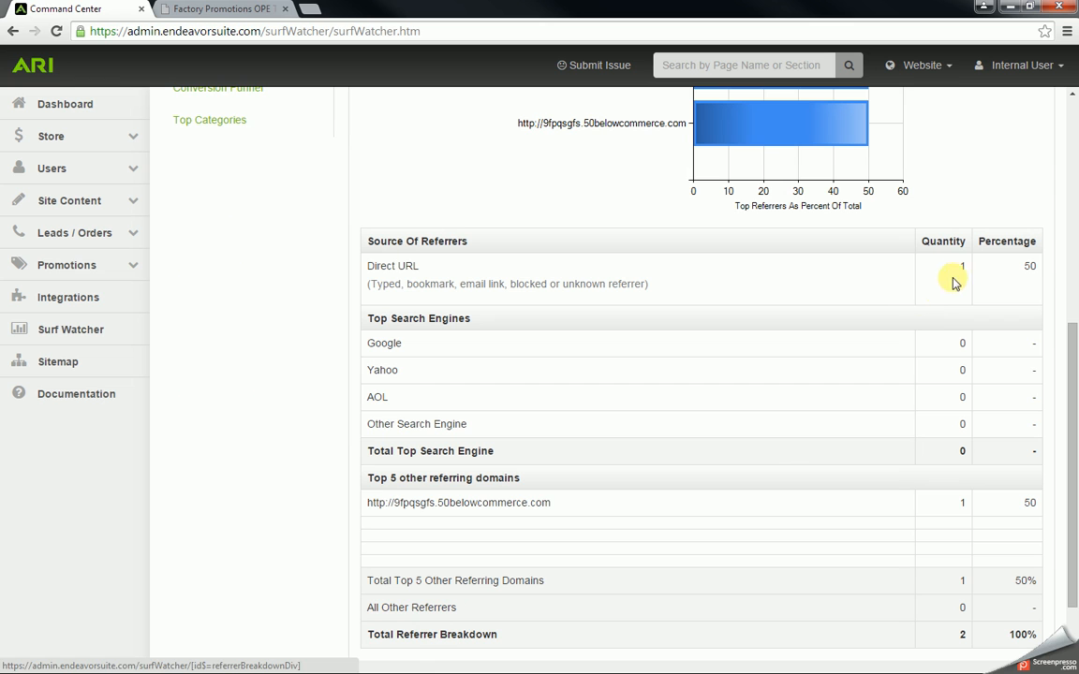
{"action": "double_click", "coordinate": [962, 267]}
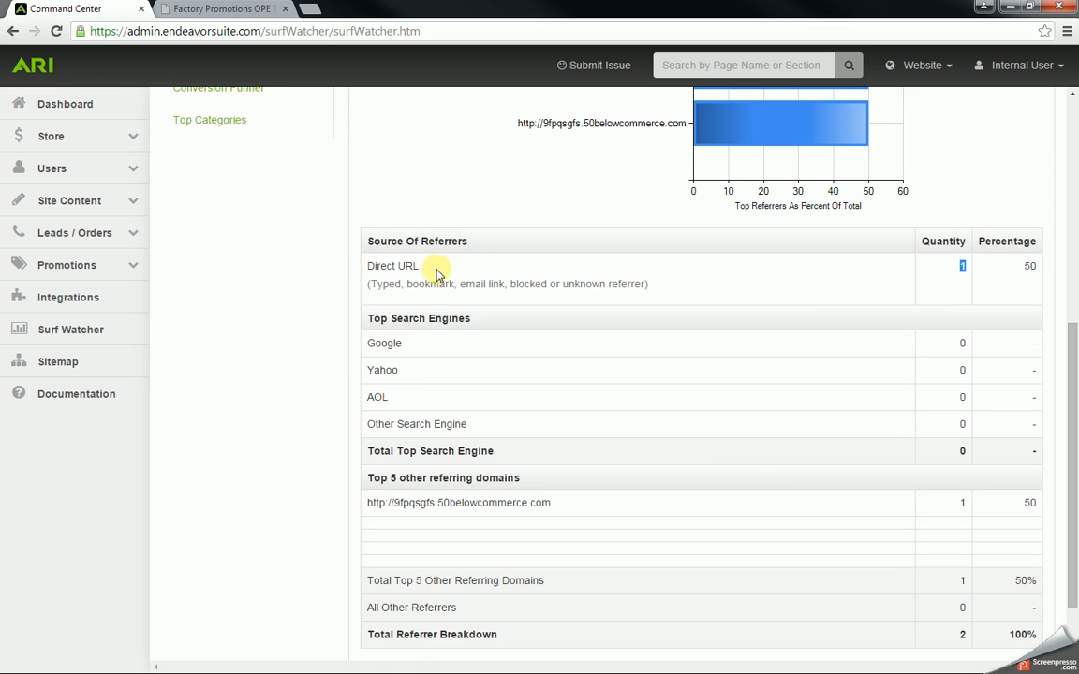
{"action": "left_click_drag", "start_coordinate": [434, 268], "coordinate": [372, 268]}
{"action": "left_click", "coordinate": [342, 312]}
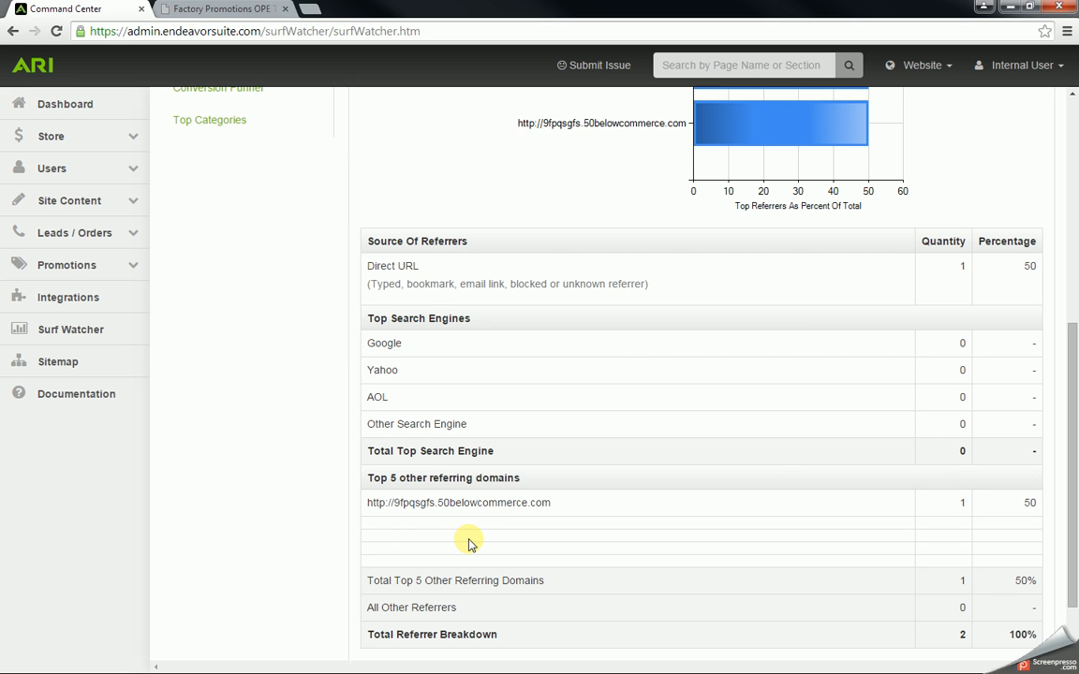
{"action": "scroll", "coordinate": [573, 559], "scroll_direction": "up", "scroll_amount": 4}
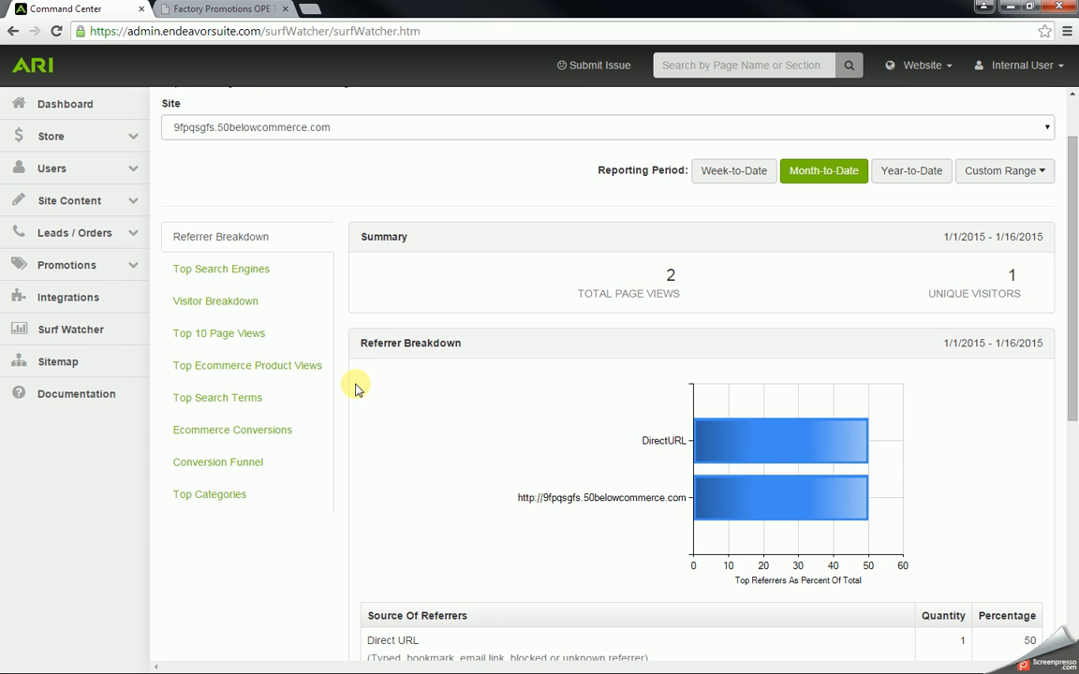
- Examine the Visitor Breakdown report's chart and its table of unique visitors
{"action": "left_click", "coordinate": [219, 308]}
{"action": "scroll", "coordinate": [357, 362], "scroll_direction": "down", "scroll_amount": 3}
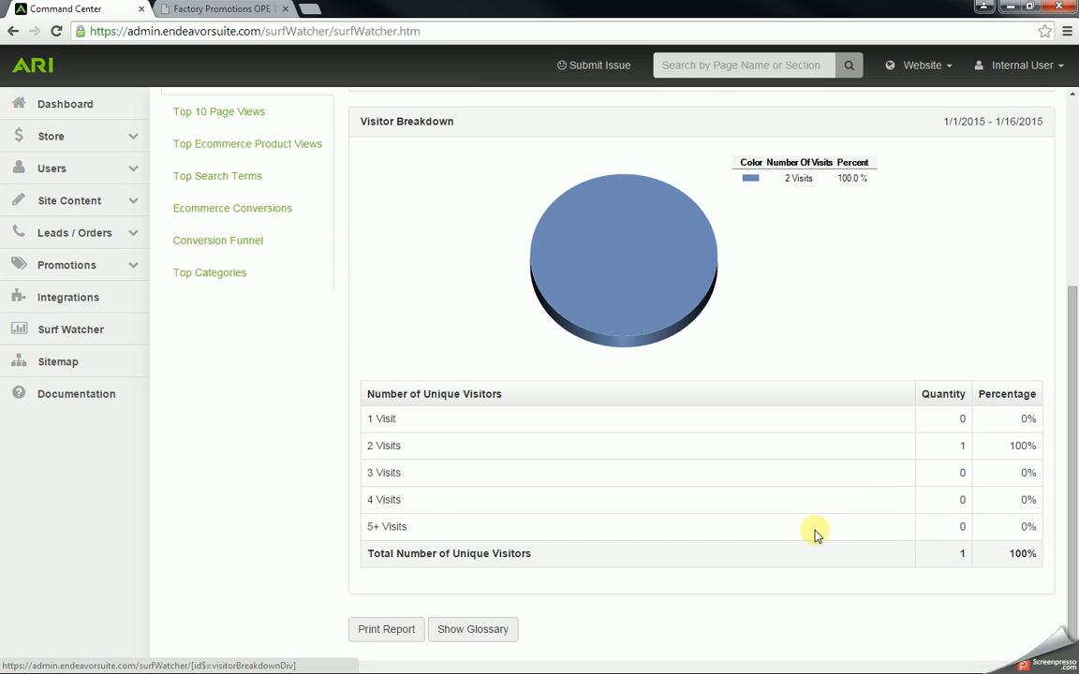
{"action": "scroll", "coordinate": [421, 529], "scroll_direction": "up", "scroll_amount": 2}
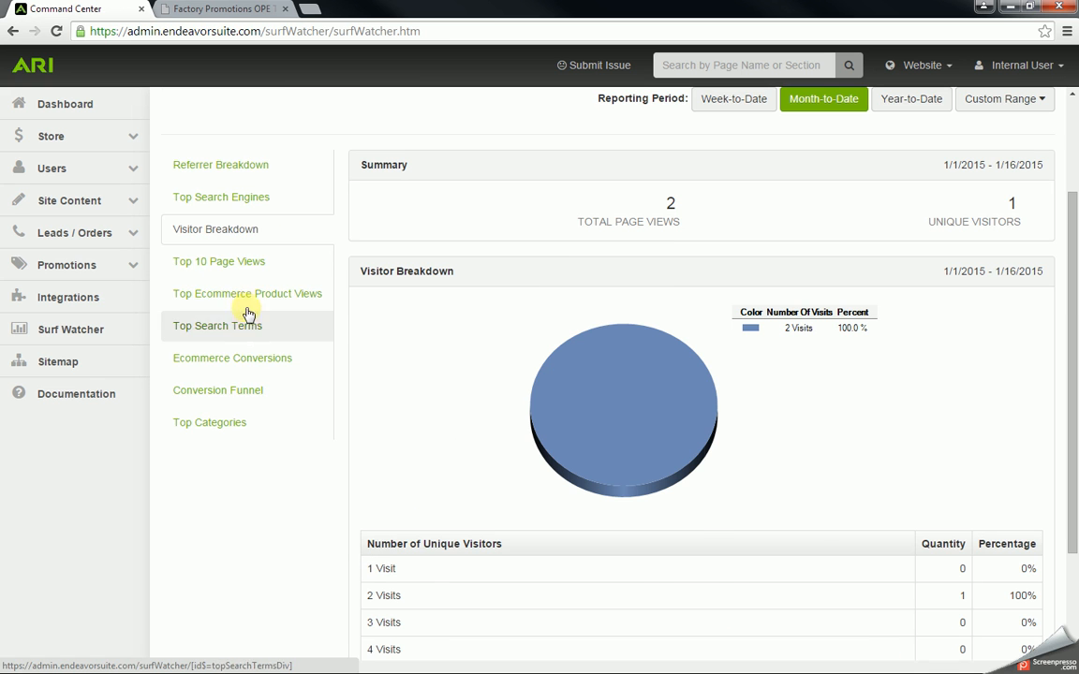
- Review the Top 10 Page Views report and open the Top Search Terms report
{"action": "left_click", "coordinate": [240, 266]}
{"action": "scroll", "coordinate": [469, 453], "scroll_direction": "down", "scroll_amount": 2}
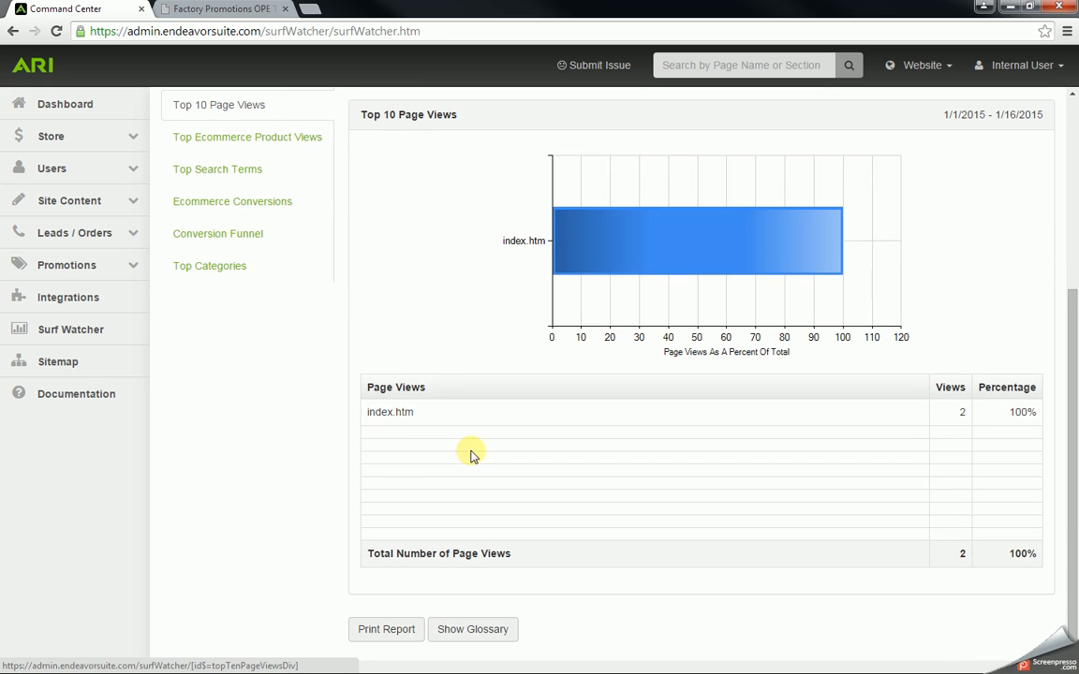
{"action": "scroll", "coordinate": [408, 485], "scroll_direction": "up", "scroll_amount": 1}
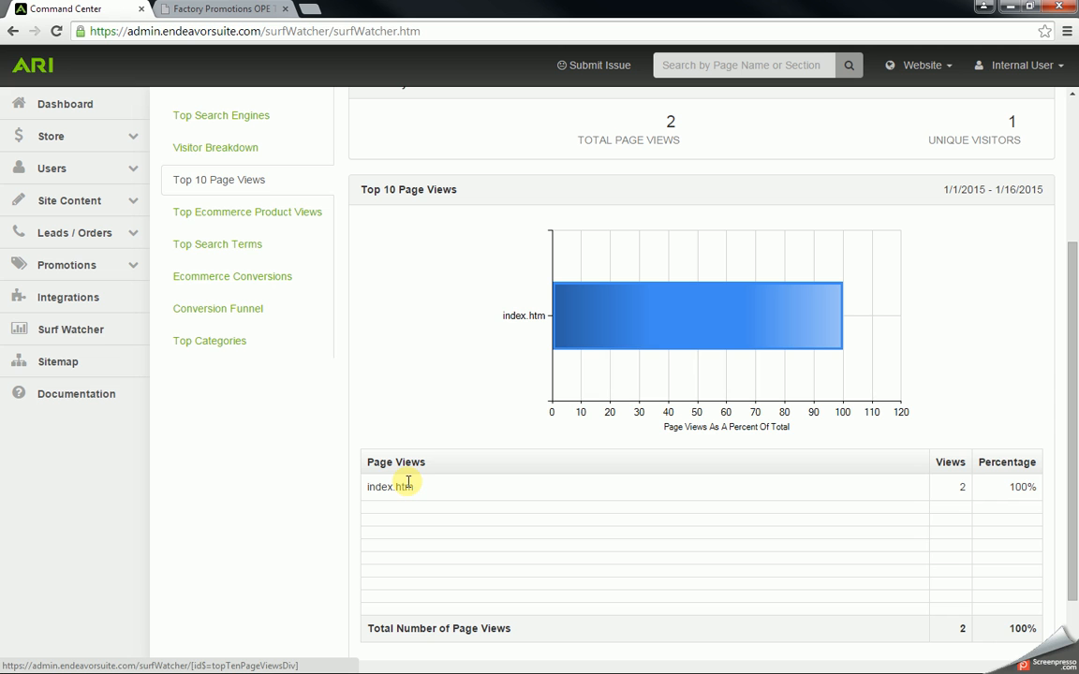
{"action": "left_click", "coordinate": [238, 246]}
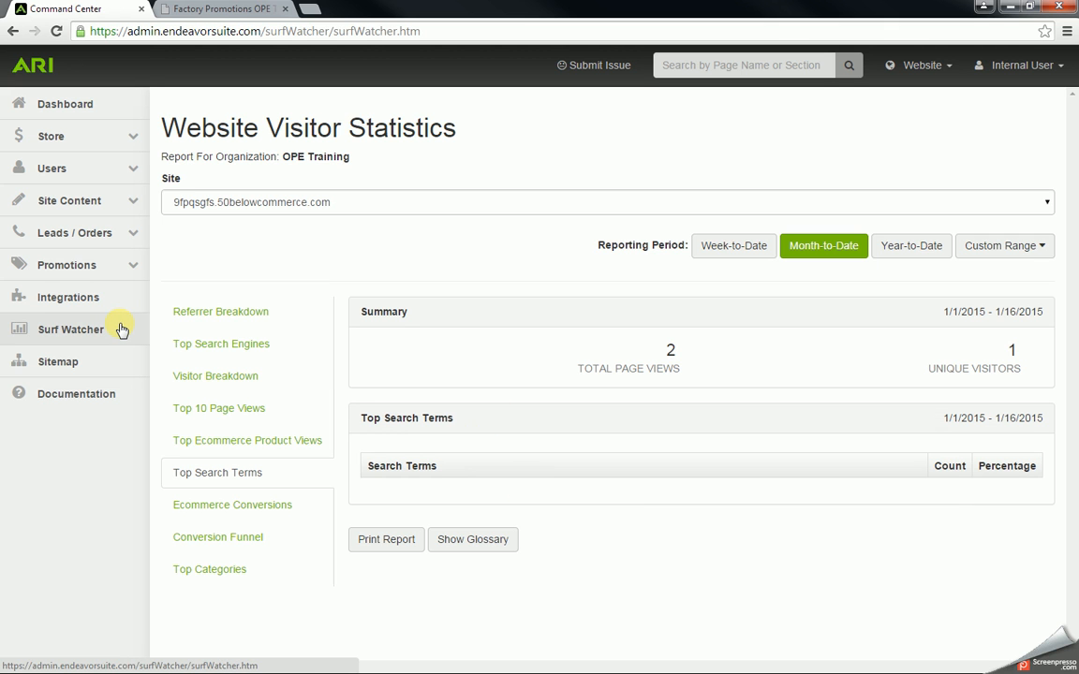
- Return to the dashboard, and open the Sitemap to look over all Command Center sections
{"action": "left_click", "coordinate": [82, 108]}
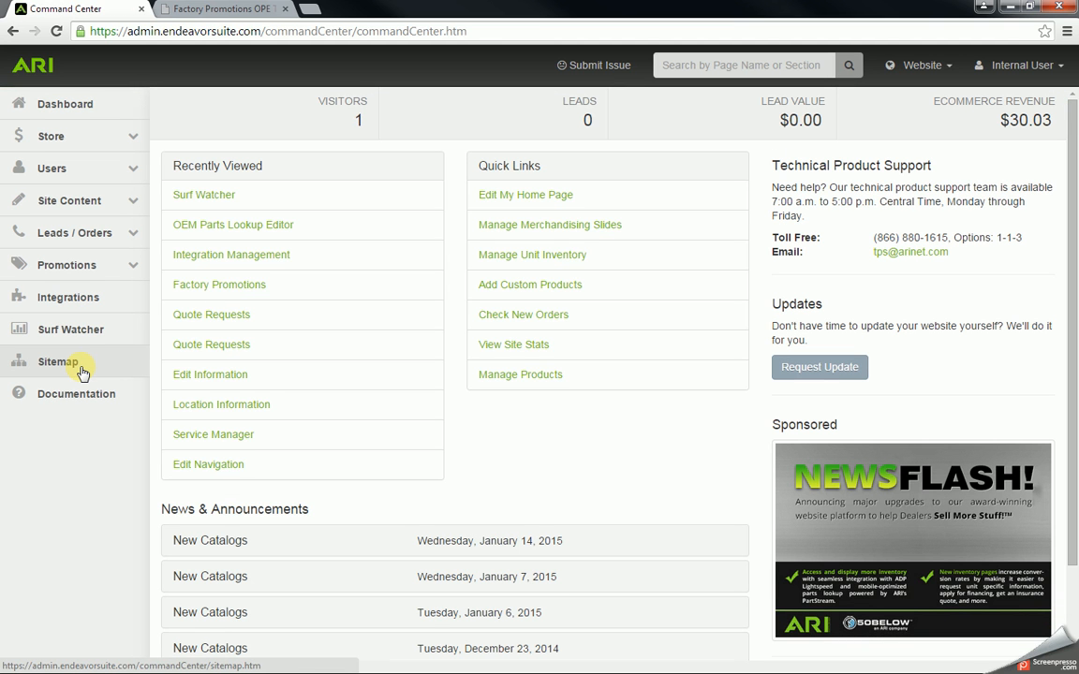
{"action": "left_click", "coordinate": [82, 373]}
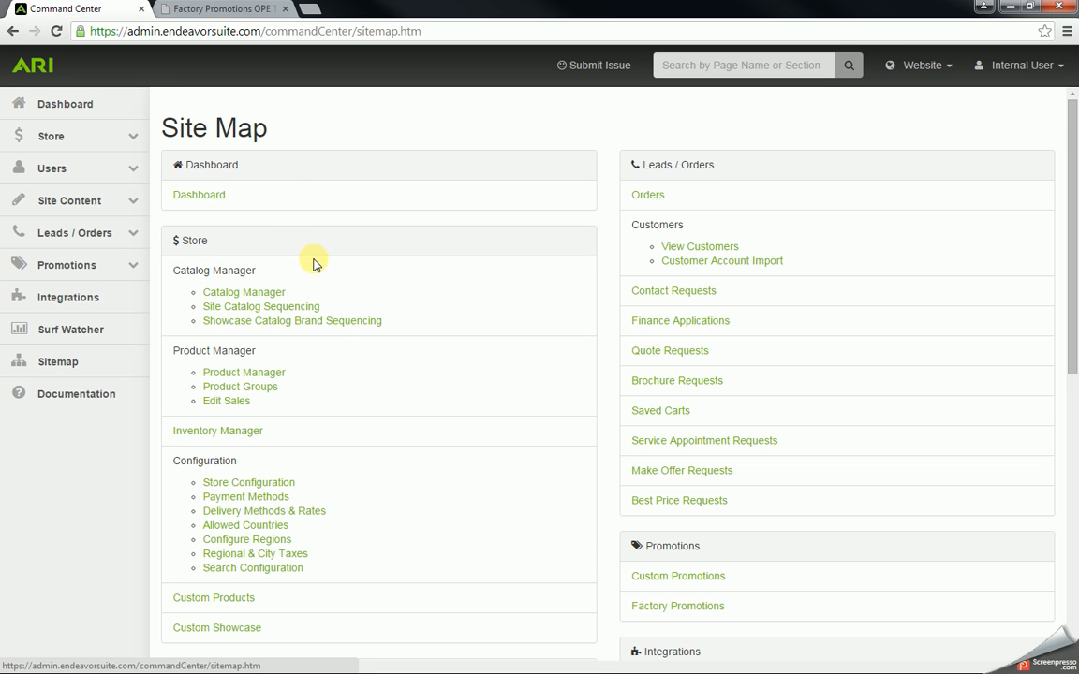
{"action": "scroll", "coordinate": [350, 401], "scroll_direction": "down", "scroll_amount": 6}
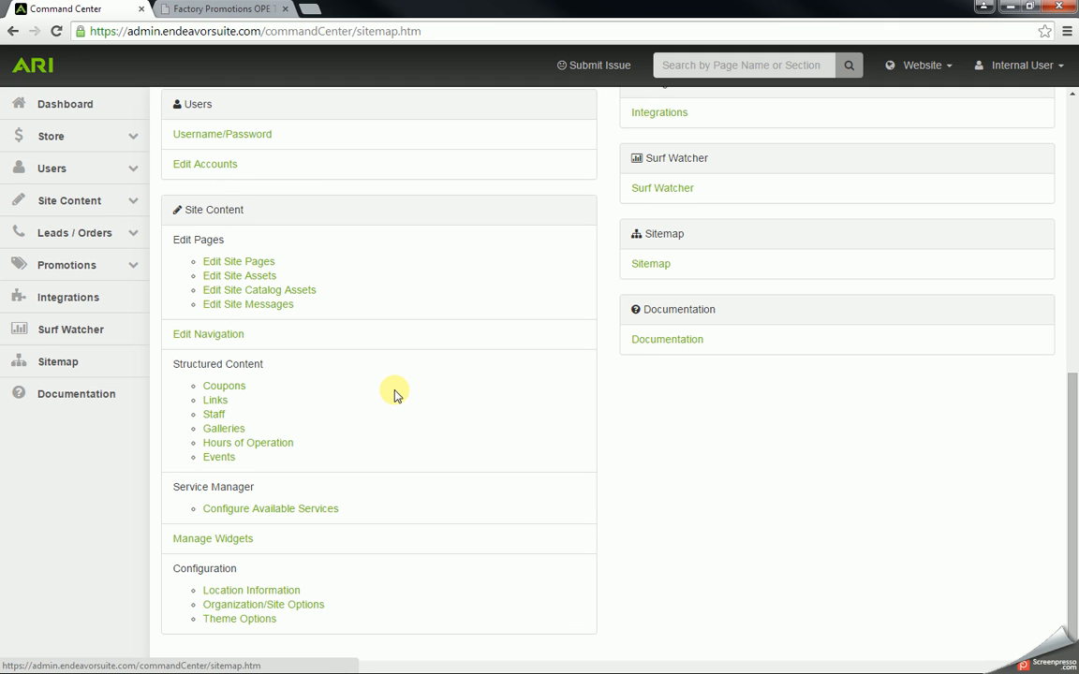
- Open the Command Center help documentation and search it for "events"
{"action": "left_click", "coordinate": [74, 398]}
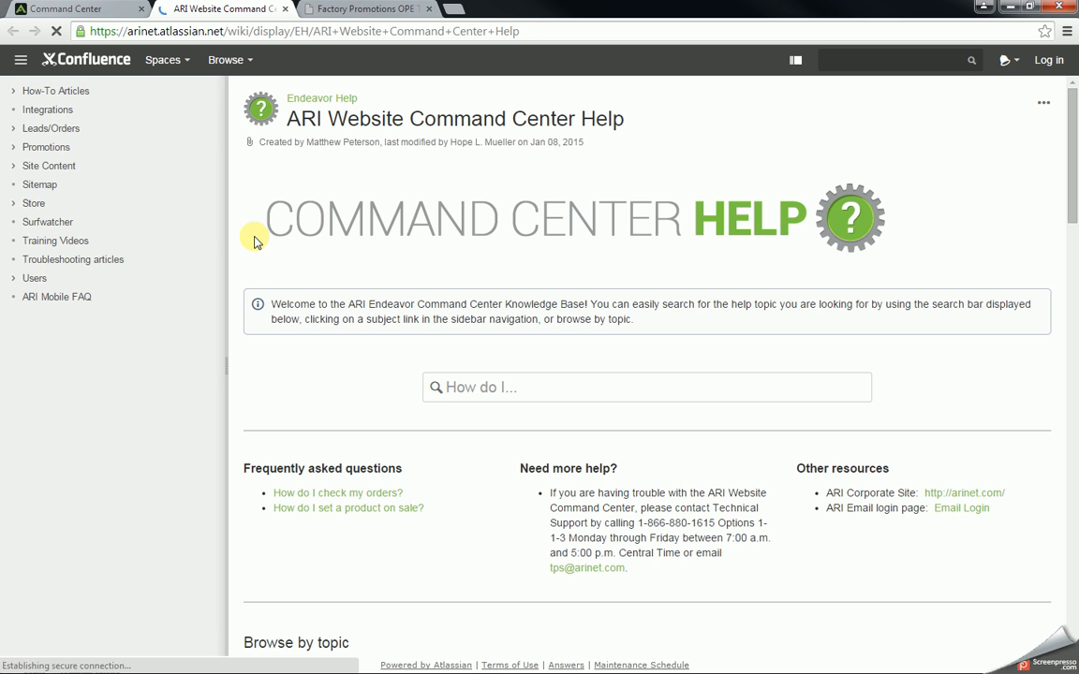
{"action": "scroll", "coordinate": [456, 242], "scroll_direction": "down", "scroll_amount": 2}
{"action": "left_click", "coordinate": [542, 233]}
{"action": "type", "text": "events"}
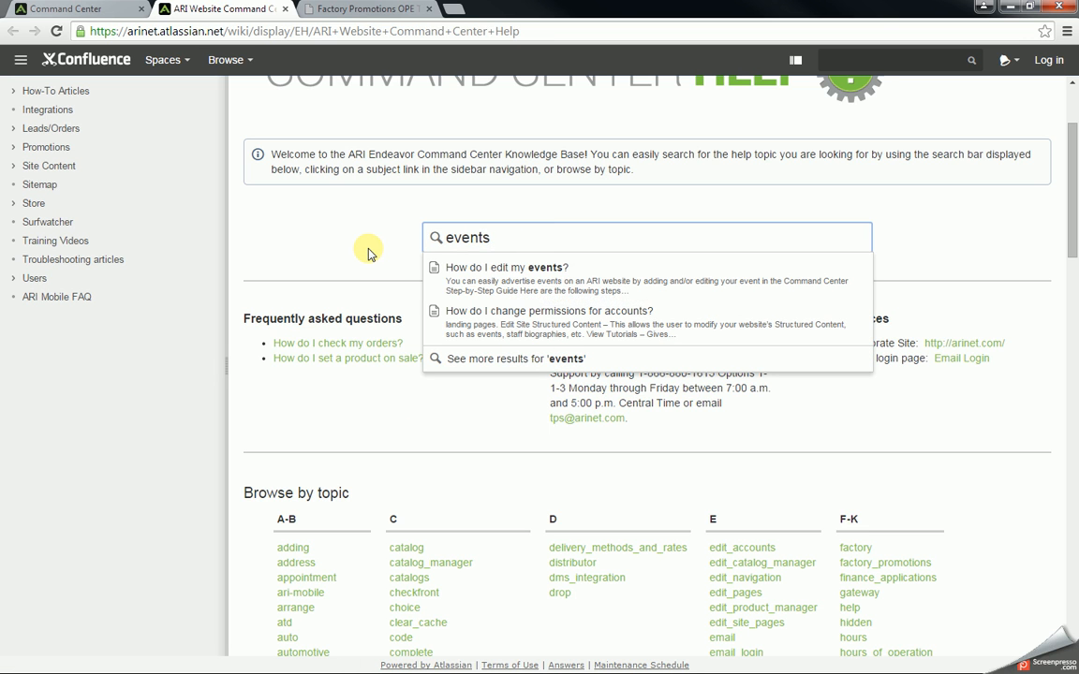
- Clear the help search, browse the topic list to the events label and open the article on editing events
{"action": "key", "text": "BackSpace"}
{"action": "key", "text": "BackSpace"}
{"action": "key", "text": "BackSpace"}
{"action": "key", "text": "BackSpace"}
{"action": "key", "text": "BackSpace"}
{"action": "scroll", "coordinate": [368, 253], "scroll_direction": "down", "scroll_amount": 4}
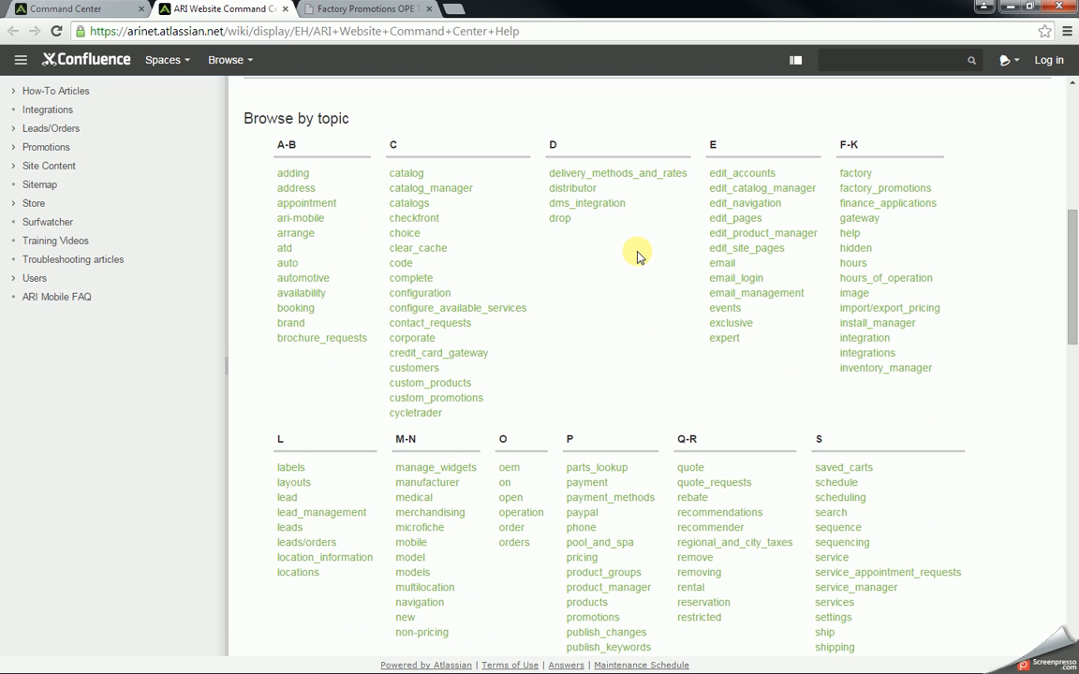
{"action": "left_click", "coordinate": [725, 309]}
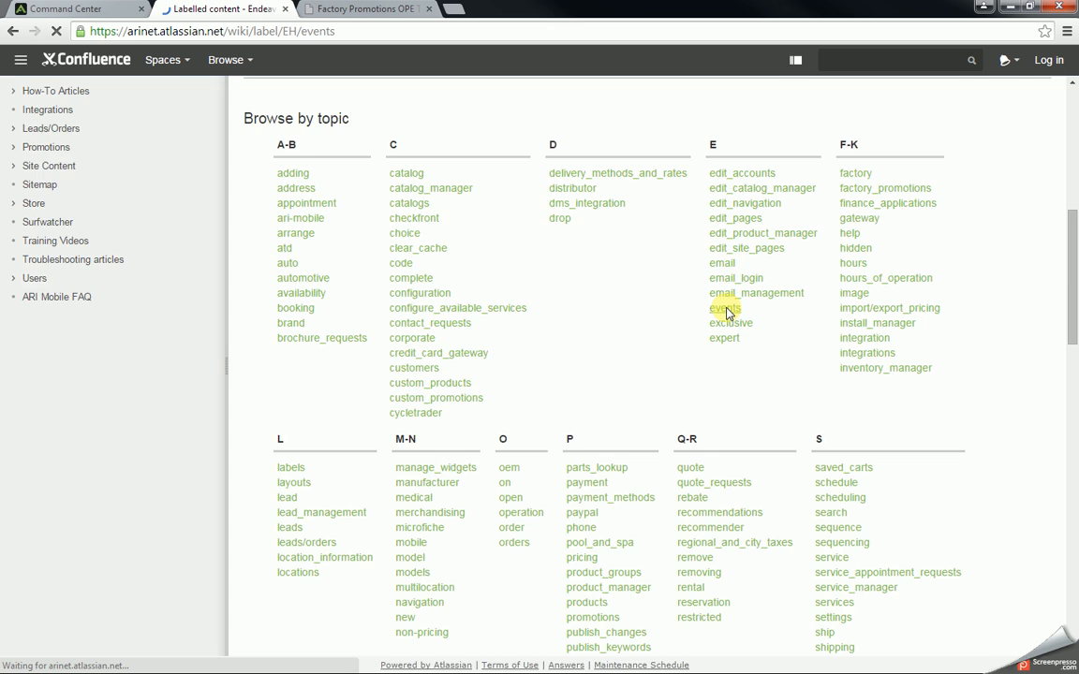
{"action": "left_click", "coordinate": [113, 248]}
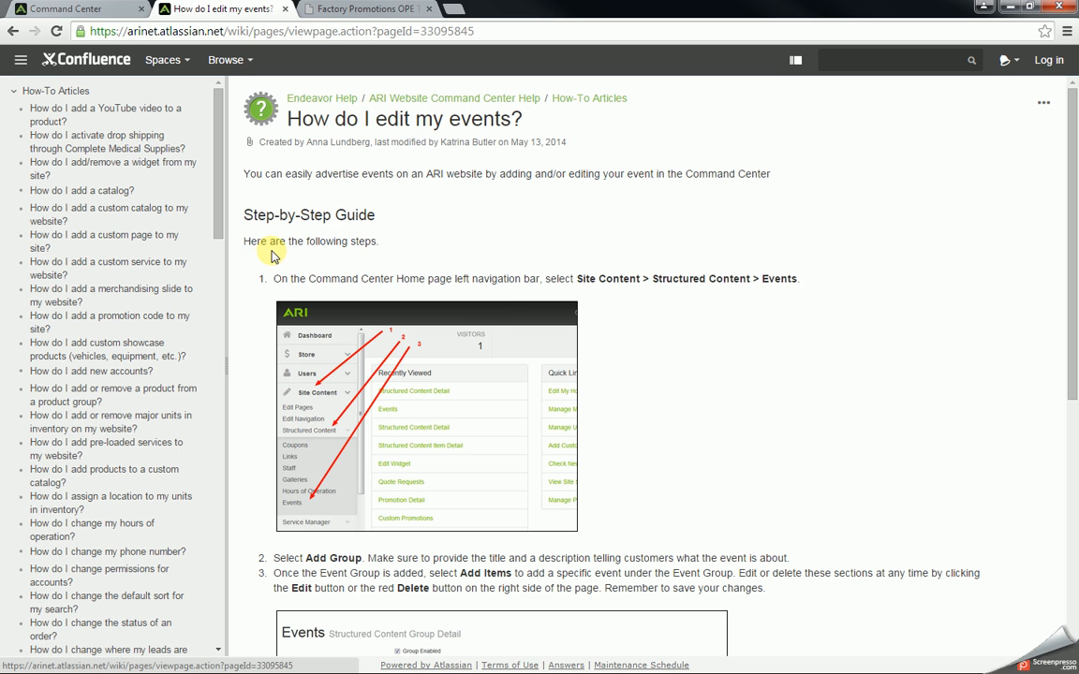
- Read through the "How do I edit my events?" article and close the help documentation
{"action": "scroll", "coordinate": [503, 325], "scroll_direction": "down", "scroll_amount": 1}
{"action": "scroll", "coordinate": [503, 326], "scroll_direction": "down", "scroll_amount": 6}
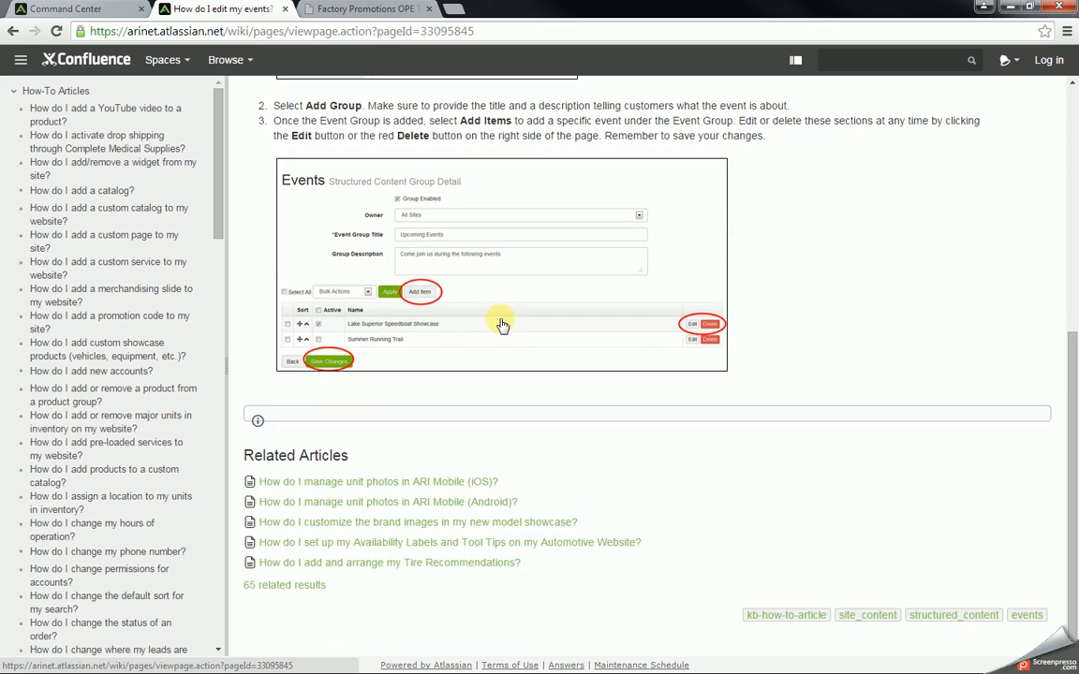
{"action": "scroll", "coordinate": [503, 325], "scroll_direction": "up", "scroll_amount": 7}
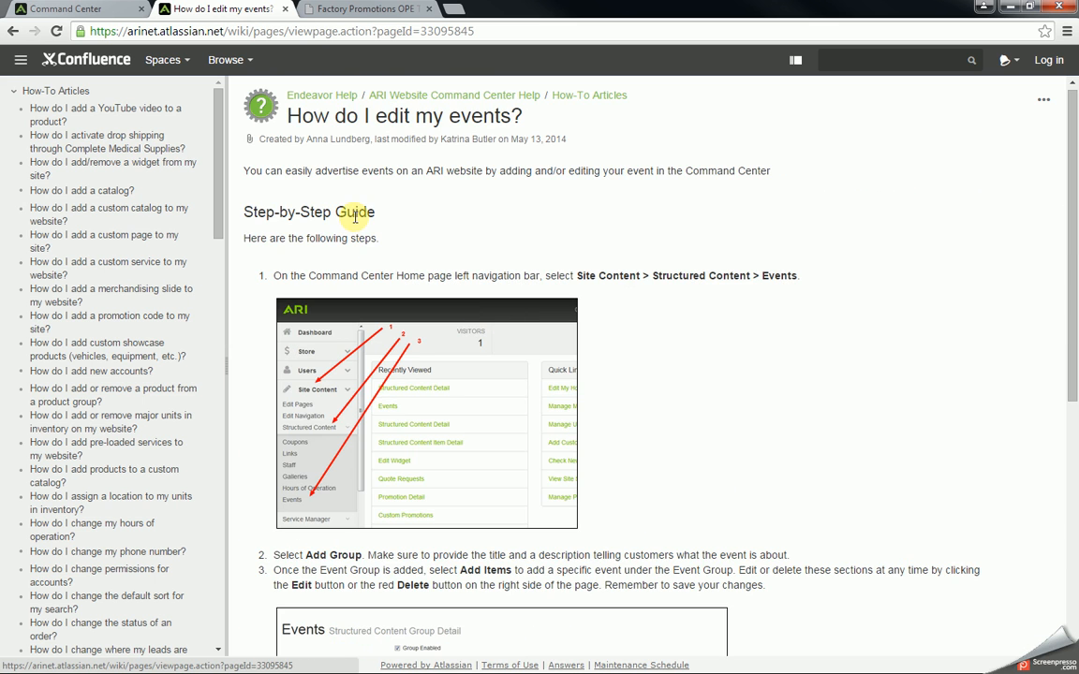
{"action": "left_click", "coordinate": [284, 9]}
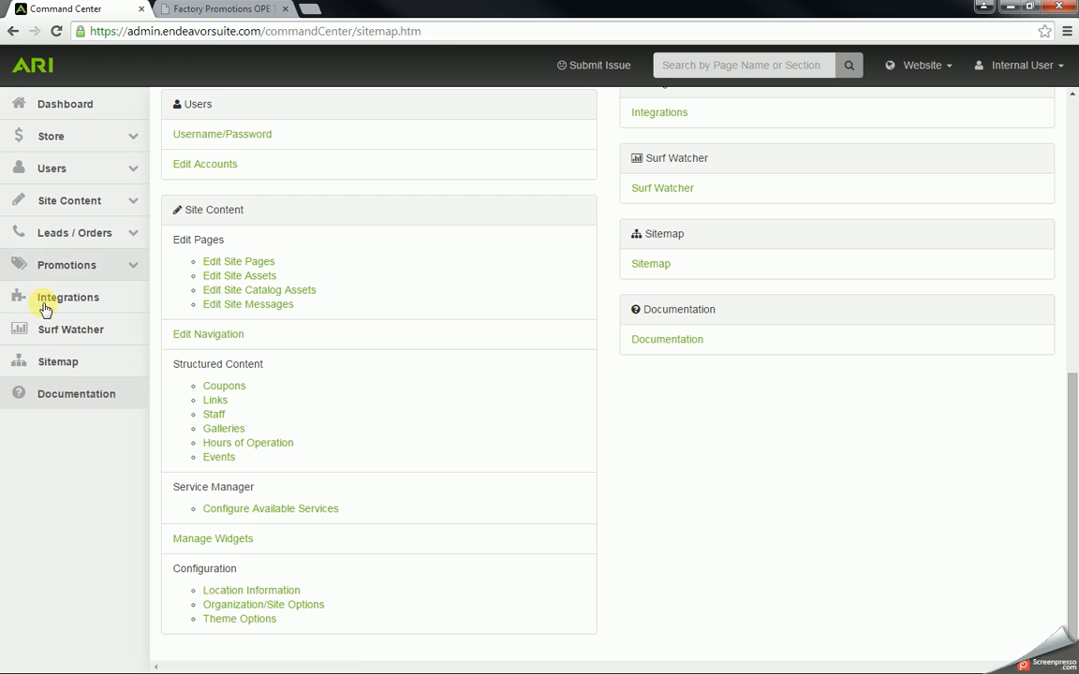
- Return to the dashboard and open the website's Home page for editing
{"action": "left_click", "coordinate": [83, 107]}
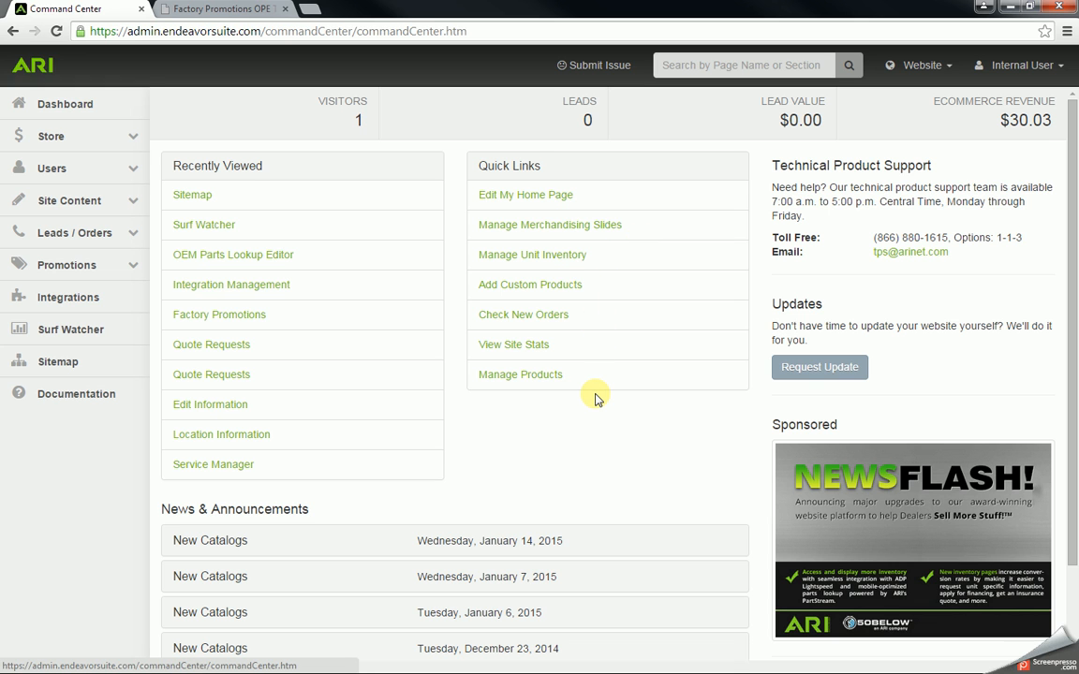
{"action": "left_click", "coordinate": [525, 201]}
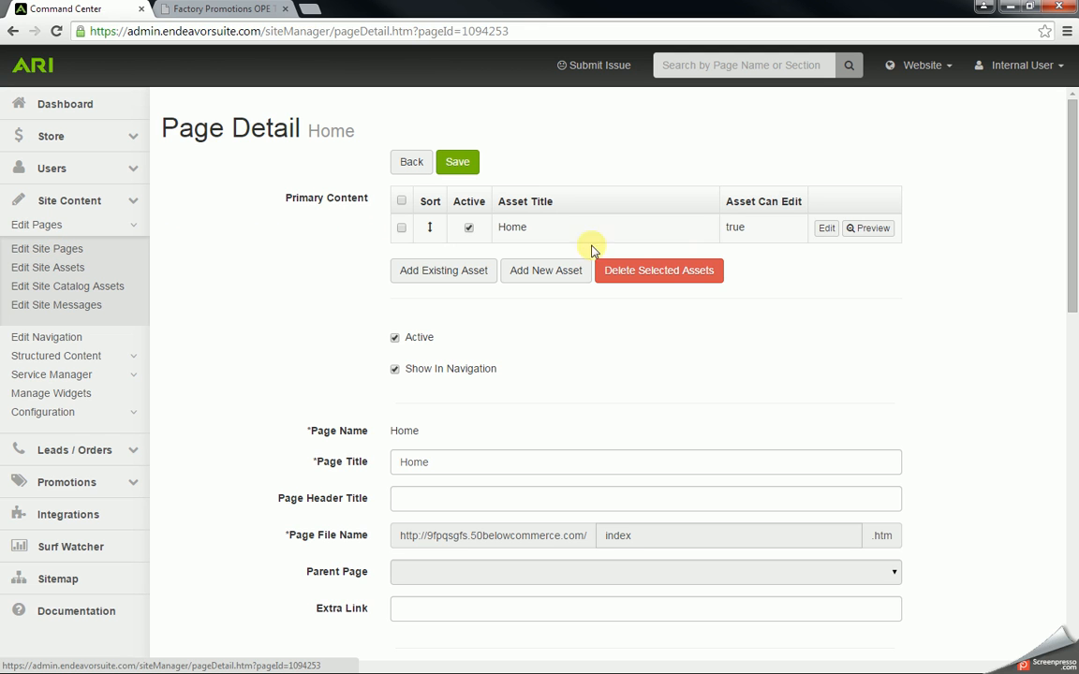
- View the Home page's content asset, then return to the dashboard and open the merchandising slides for management
{"action": "left_click", "coordinate": [827, 231]}
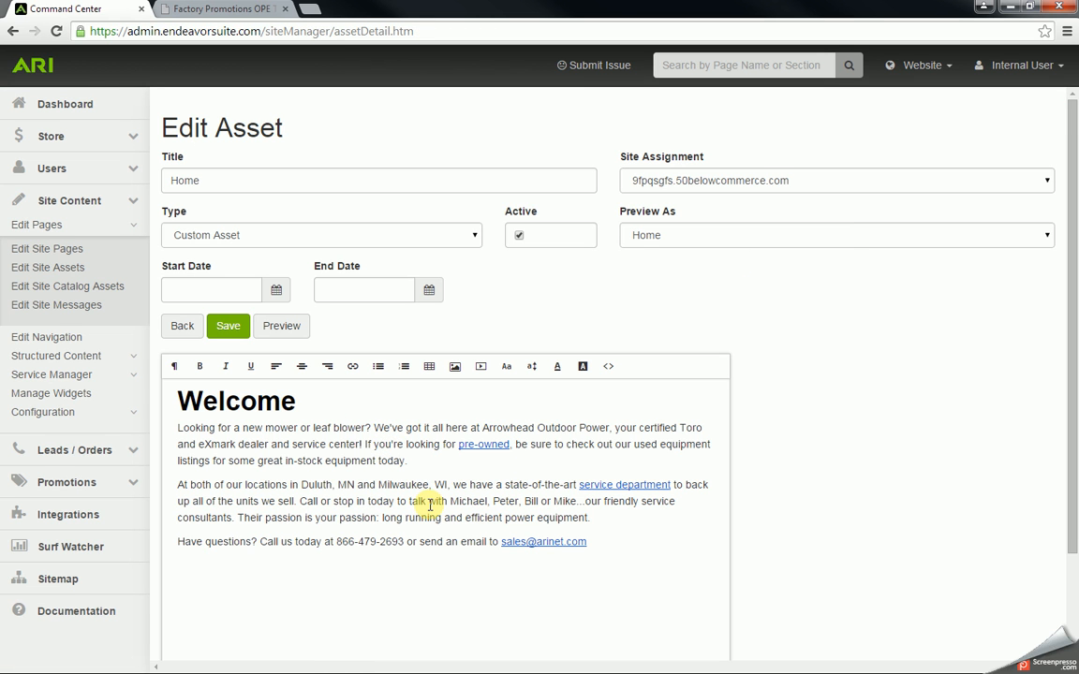
{"action": "left_click", "coordinate": [99, 110]}
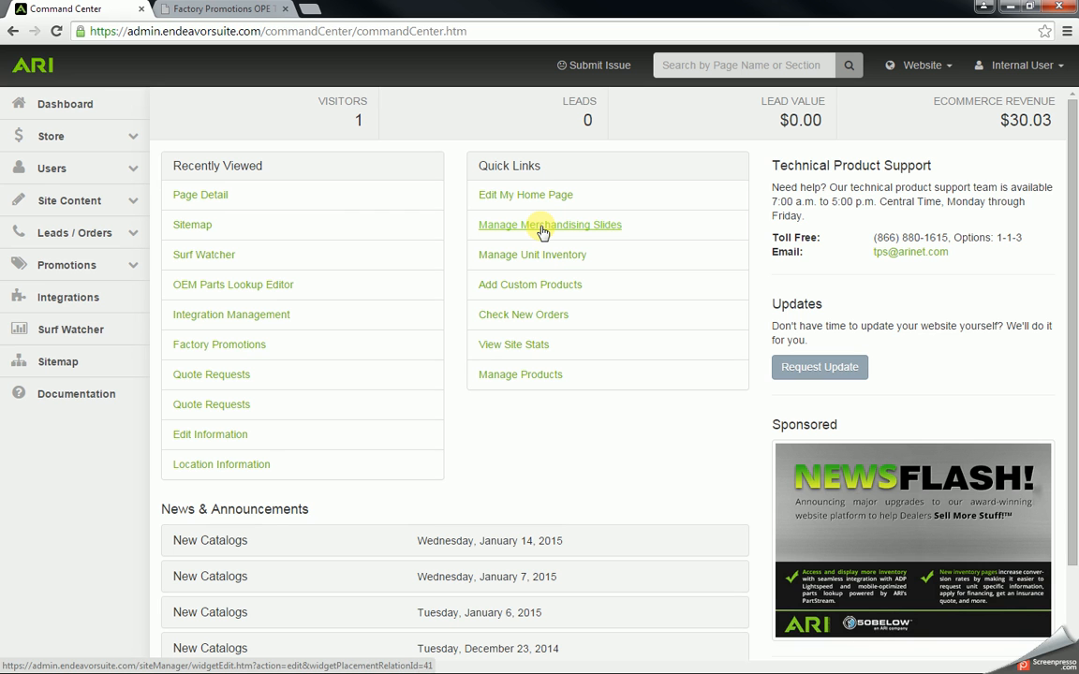
{"action": "left_click", "coordinate": [542, 231]}
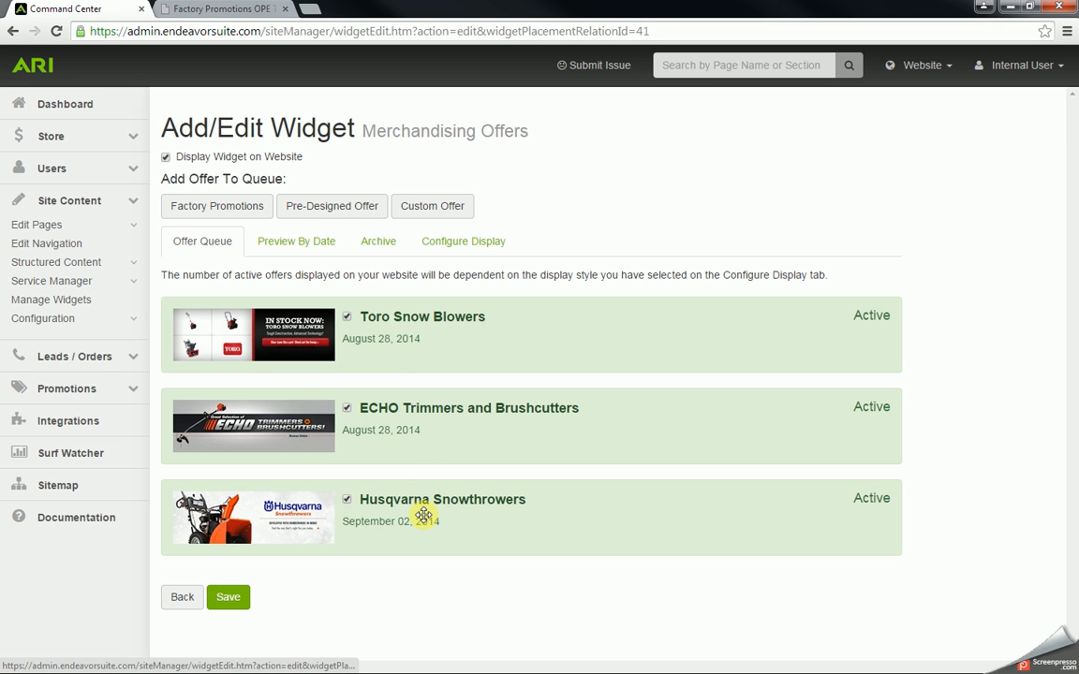
- Open the live website's home page and look through all three merchandising slides in its banner
{"action": "left_click", "coordinate": [201, 11]}
{"action": "left_click", "coordinate": [192, 94]}
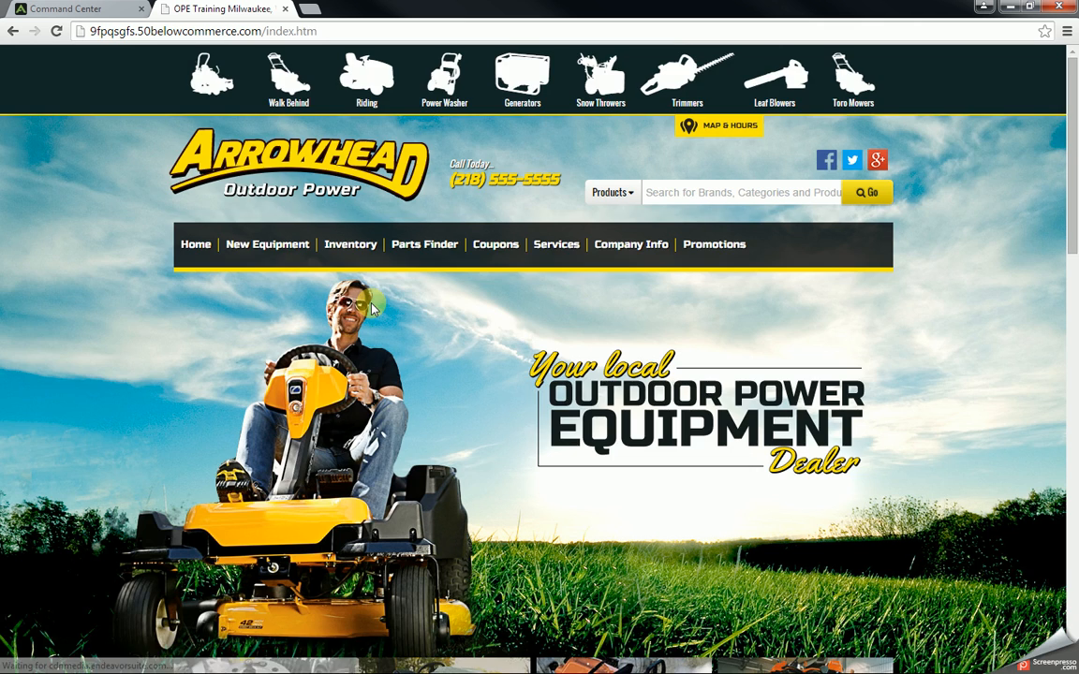
{"action": "scroll", "coordinate": [372, 309], "scroll_direction": "down", "scroll_amount": 7}
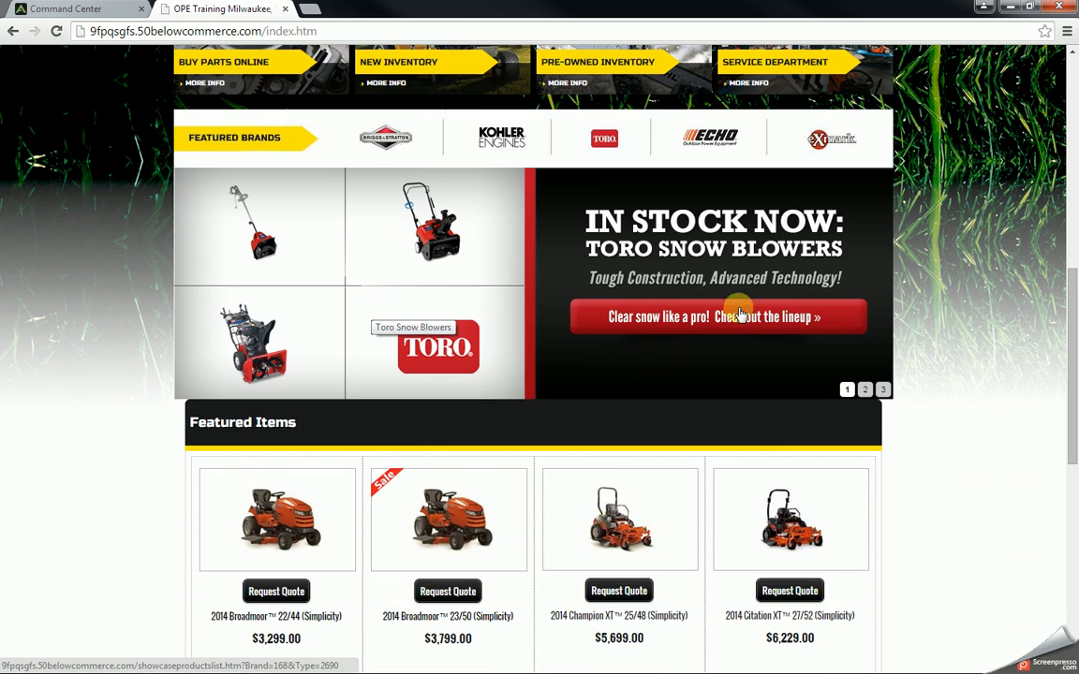
{"action": "left_click", "coordinate": [882, 389]}
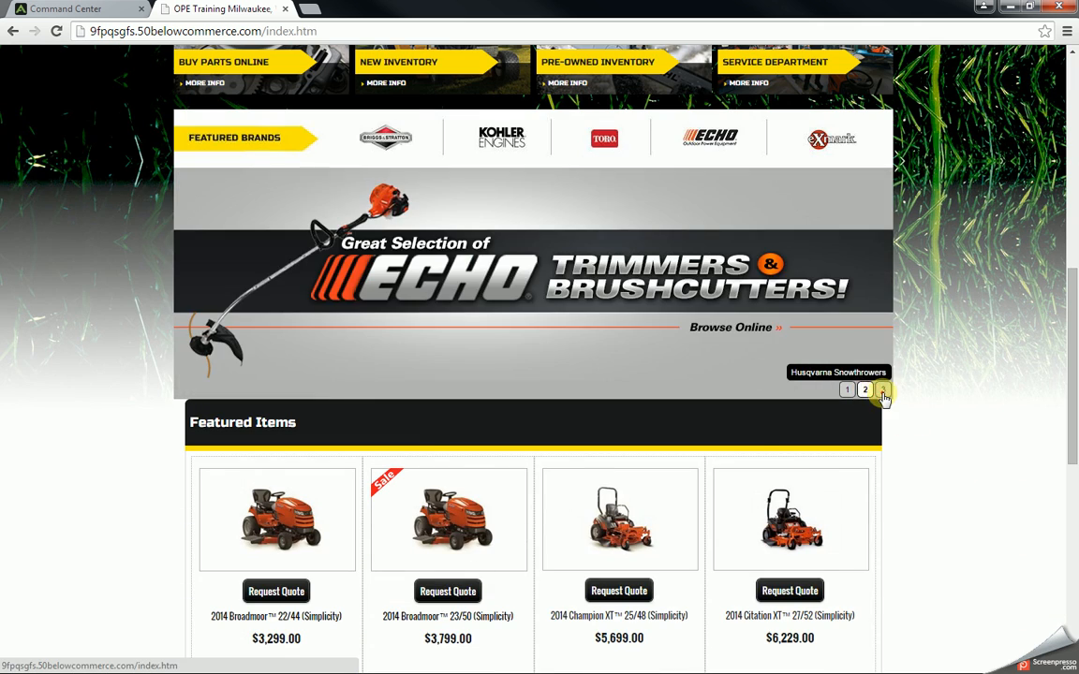
{"action": "left_click", "coordinate": [882, 390]}
{"action": "left_click", "coordinate": [865, 390]}
{"action": "left_click", "coordinate": [847, 390]}
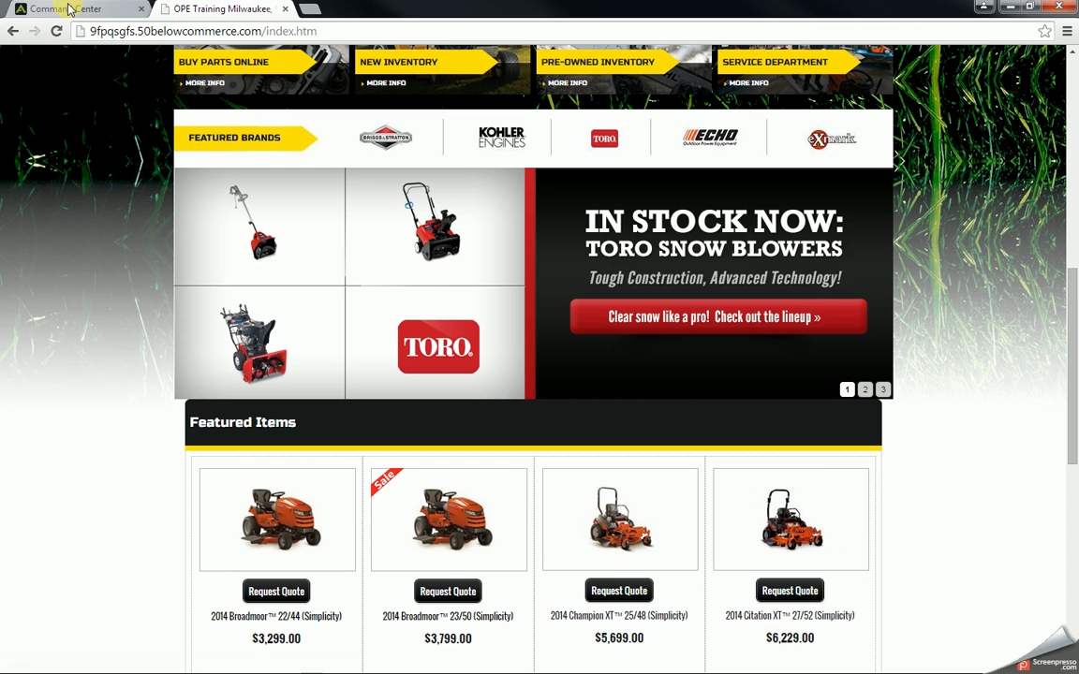
- Back in Command Center, disable the ECHO Trimmers and Brushcutters offer and save the Merchandising Offers widget
{"action": "left_click", "coordinate": [70, 9]}
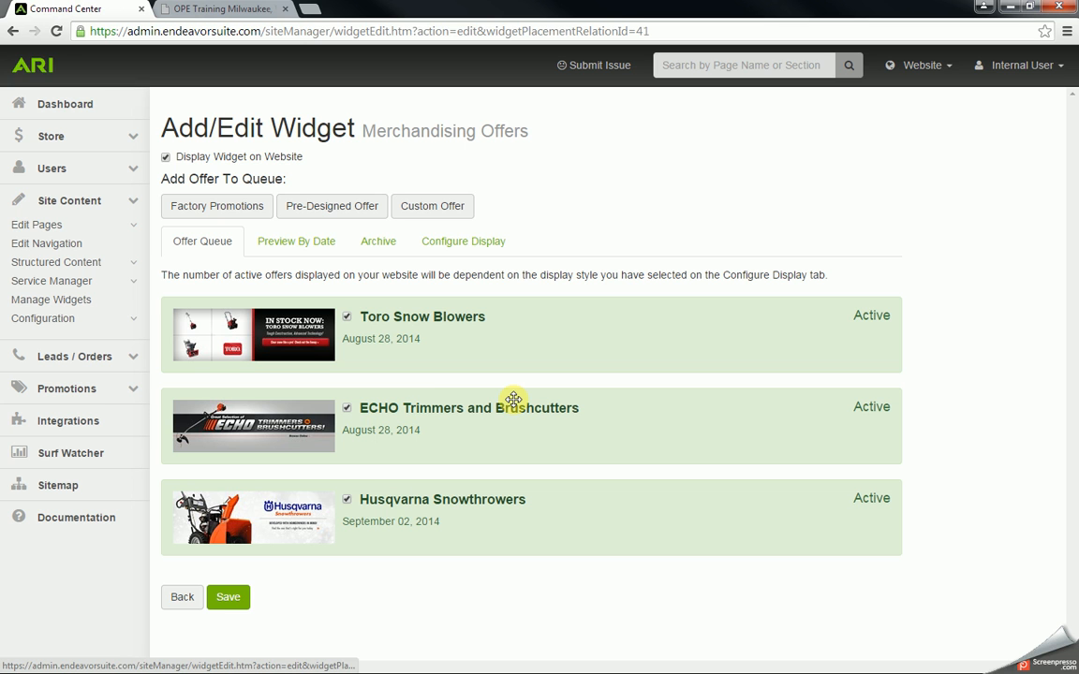
{"action": "left_click", "coordinate": [347, 410]}
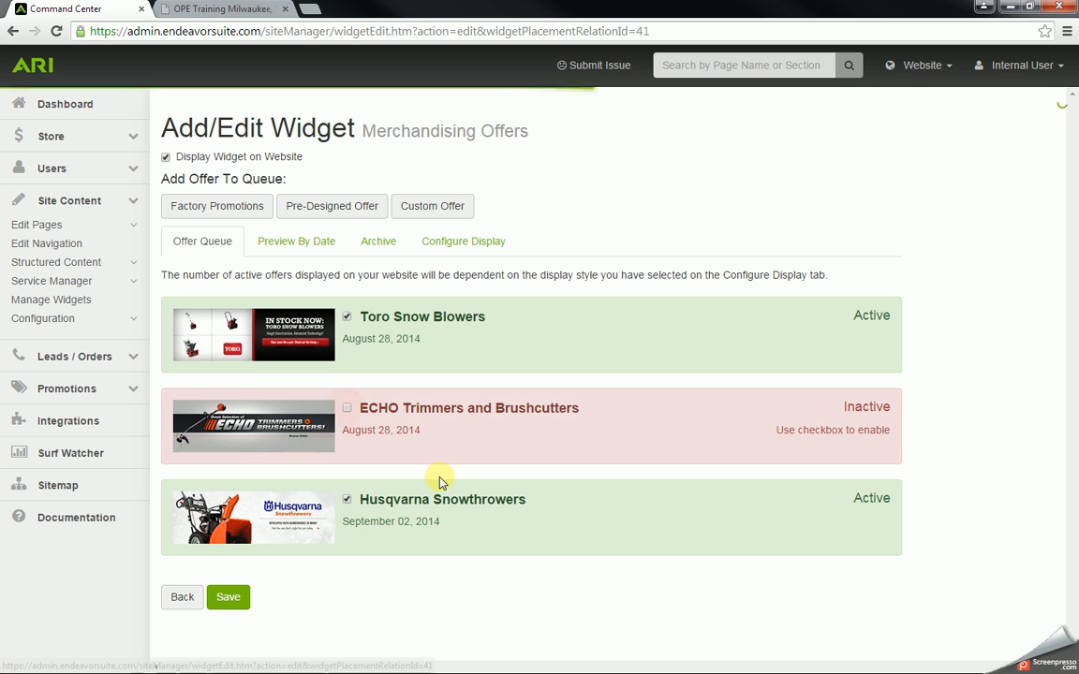
{"action": "left_click", "coordinate": [233, 601]}
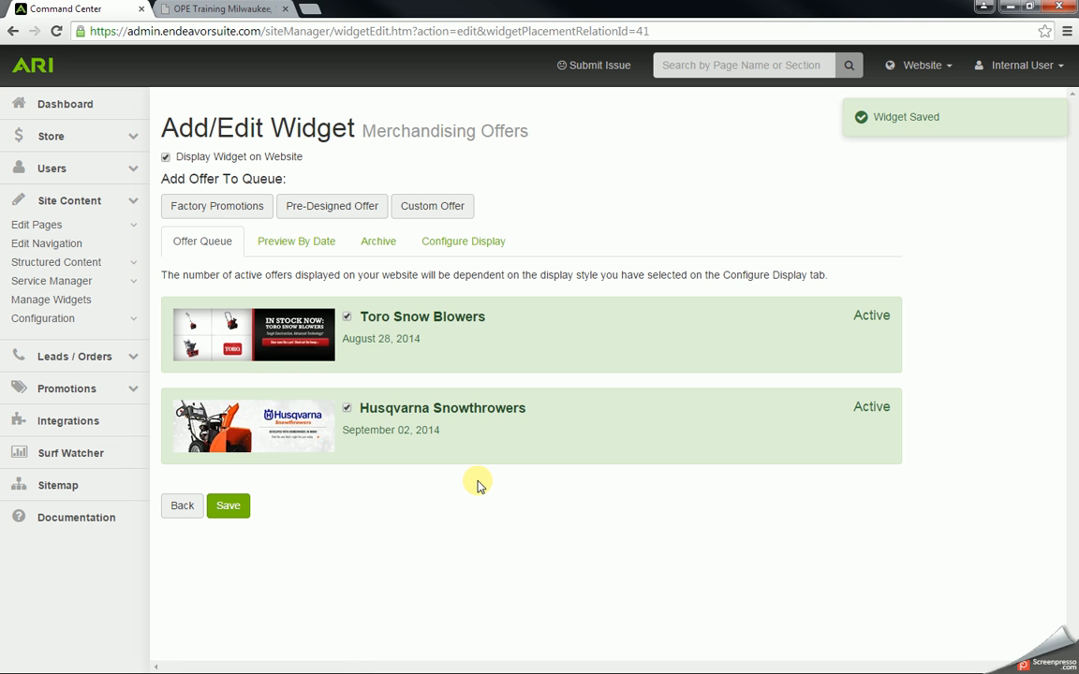
- Browse the pre-designed offer library by offer group and brand, and display the Simplicity offers
{"action": "left_click", "coordinate": [320, 208]}
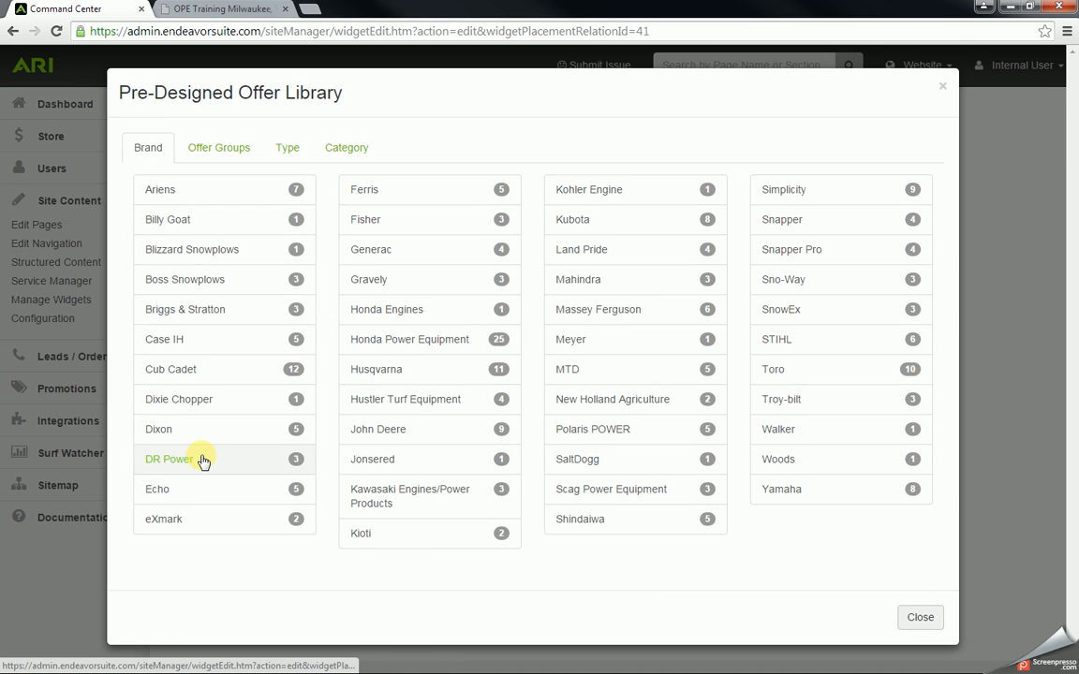
{"action": "left_click", "coordinate": [219, 153]}
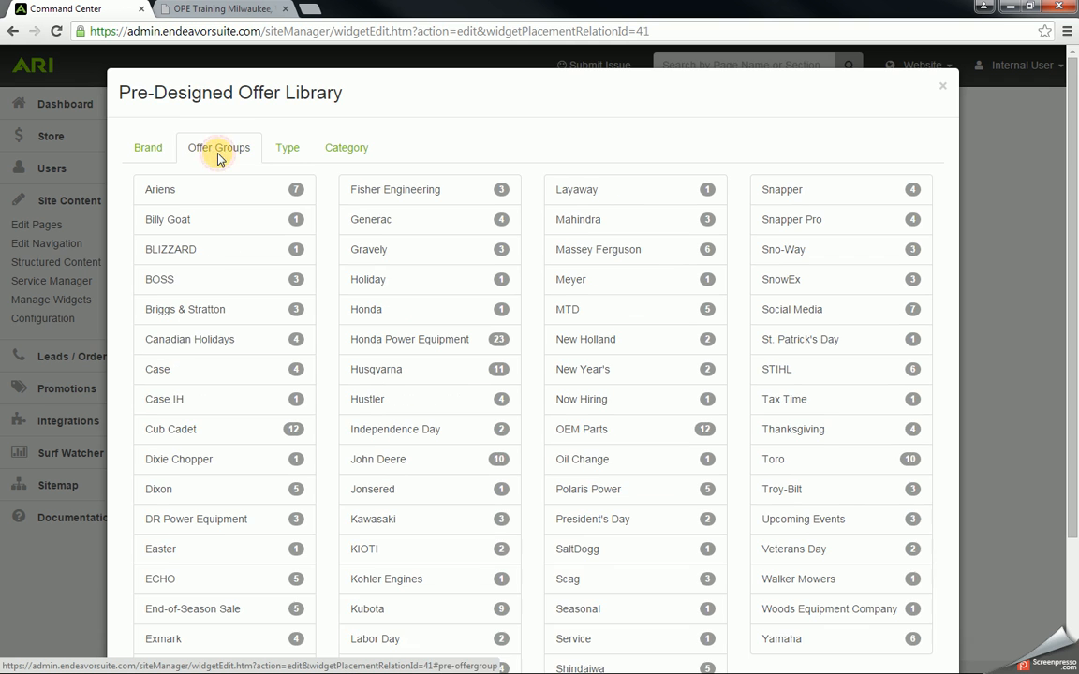
{"action": "scroll", "coordinate": [265, 397], "scroll_direction": "down", "scroll_amount": 1}
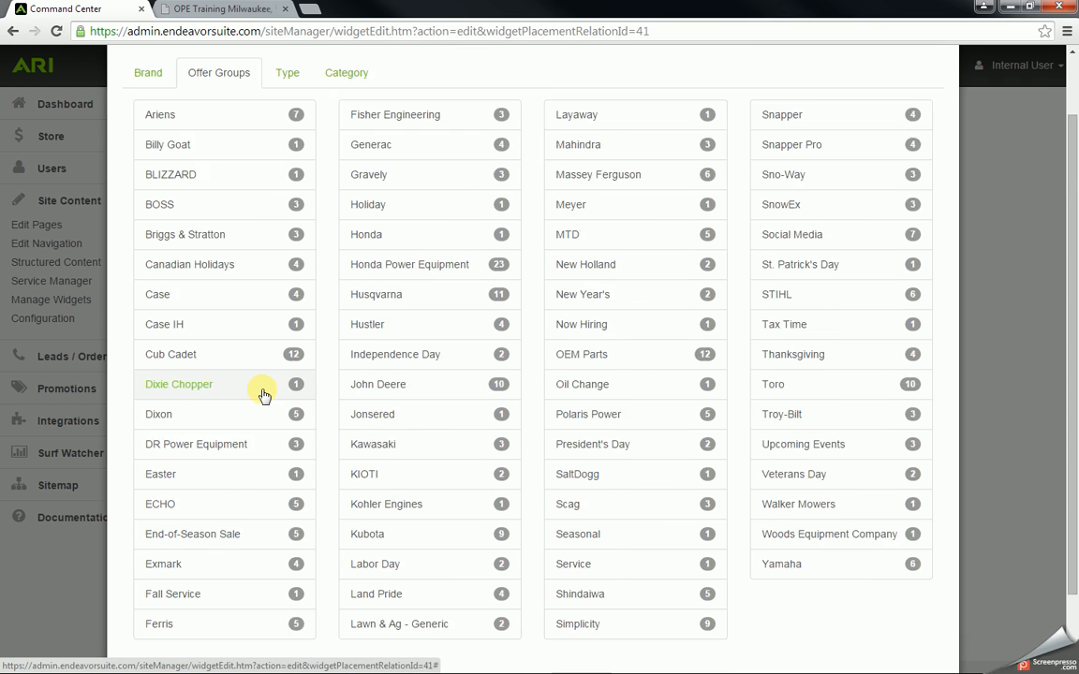
{"action": "scroll", "coordinate": [267, 393], "scroll_direction": "down", "scroll_amount": 1}
{"action": "scroll", "coordinate": [530, 418], "scroll_direction": "up", "scroll_amount": 2}
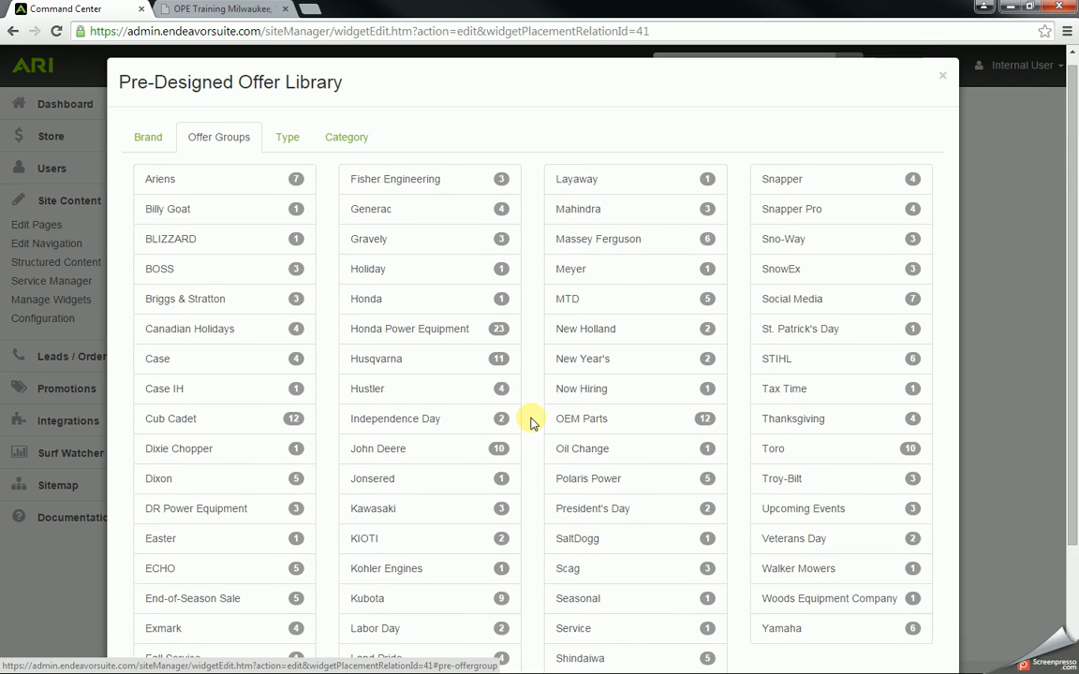
{"action": "left_click", "coordinate": [148, 137]}
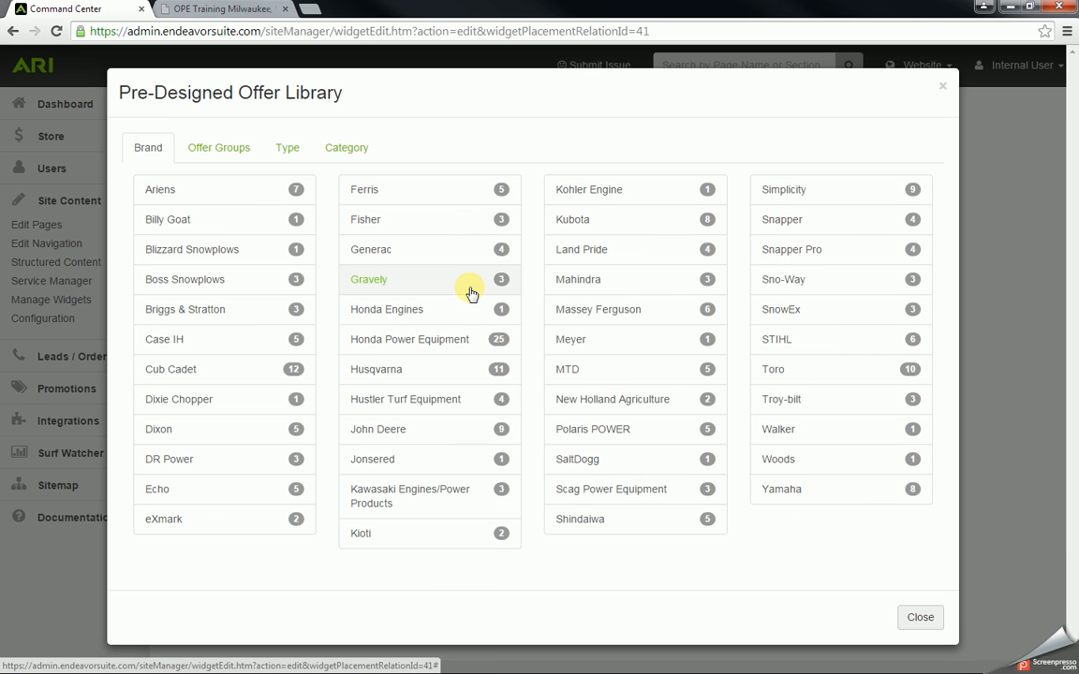
{"action": "left_click", "coordinate": [788, 189]}
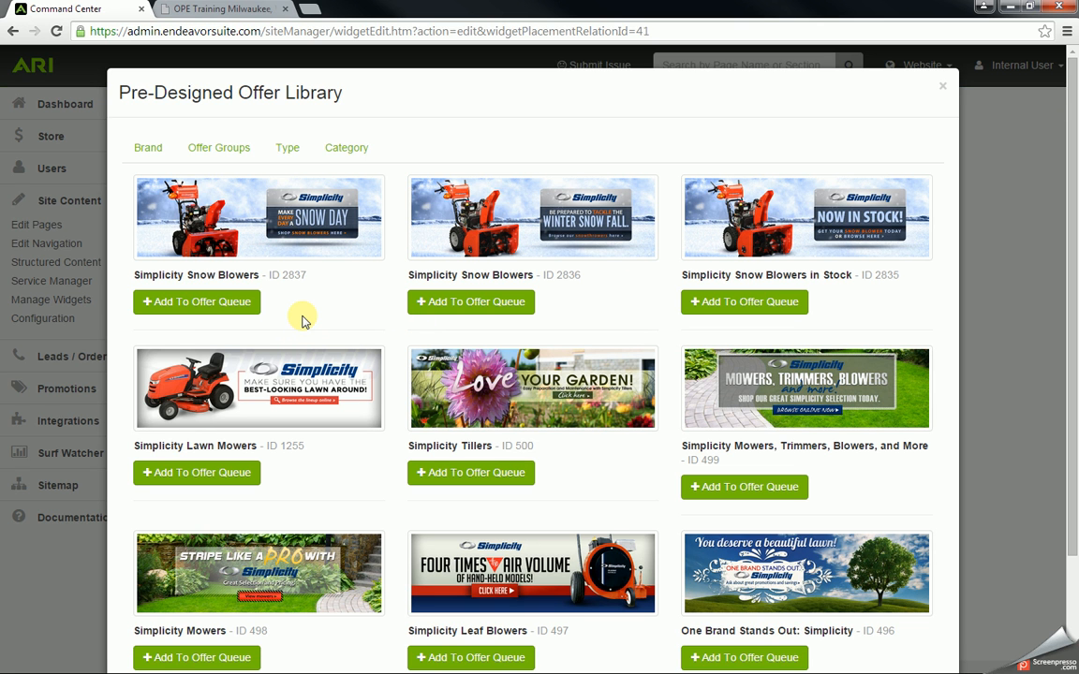
- Add Simplicity Snow Blowers offer ID 2837 to the queue with indefinite running off and end date 03/31/2015, then close the library
{"action": "left_click", "coordinate": [181, 304]}
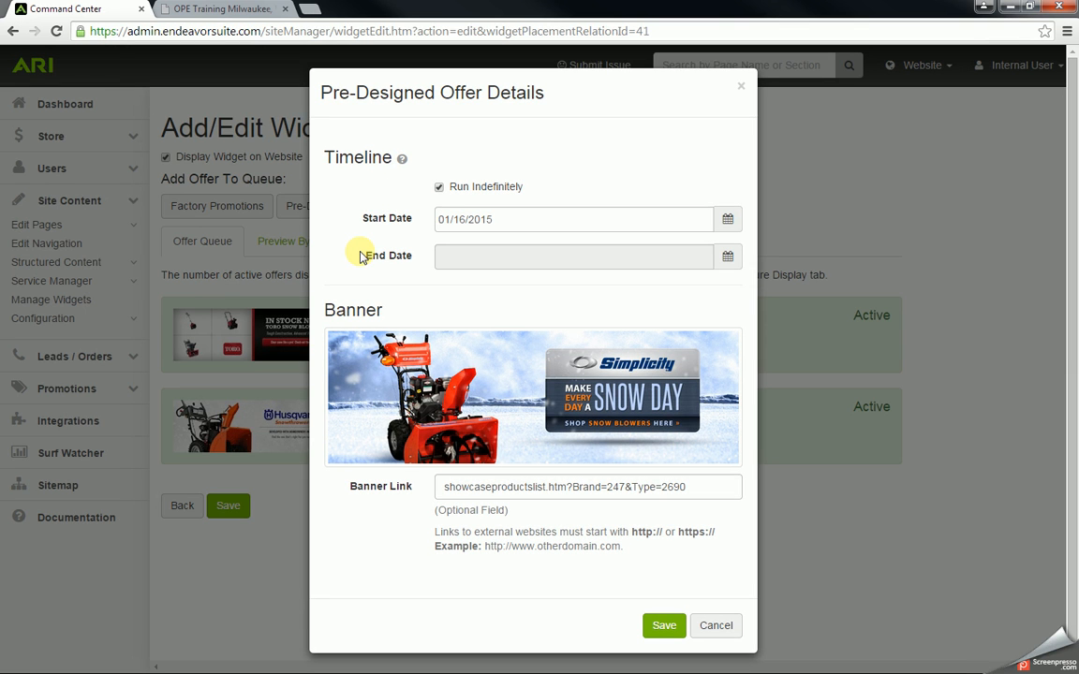
{"action": "left_click", "coordinate": [439, 187]}
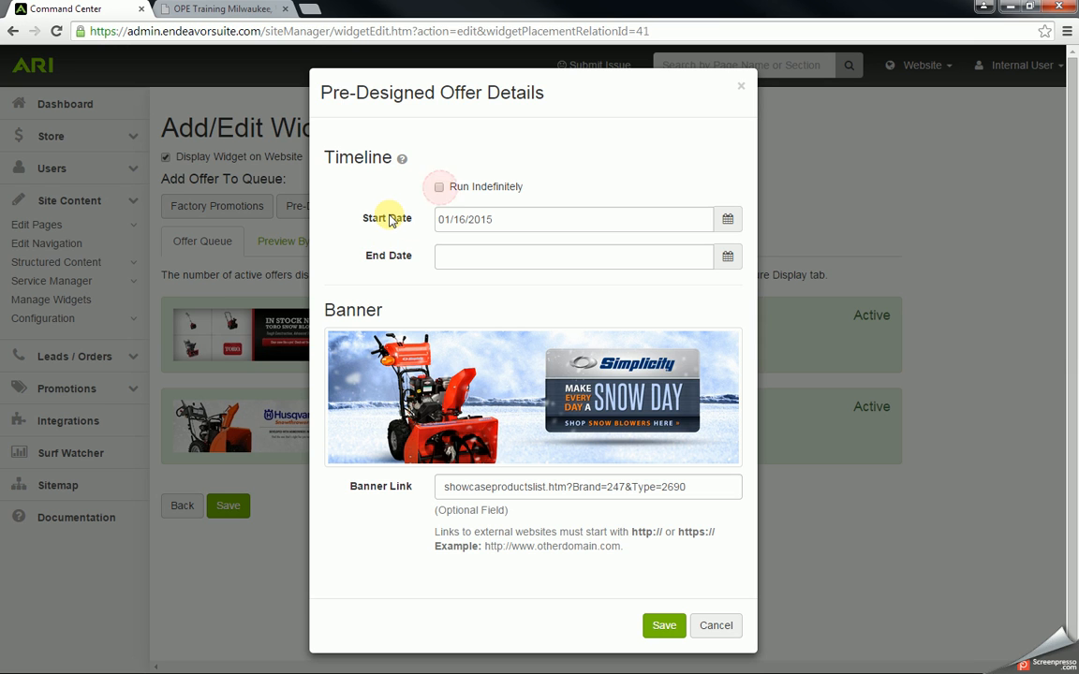
{"action": "left_click", "coordinate": [728, 258]}
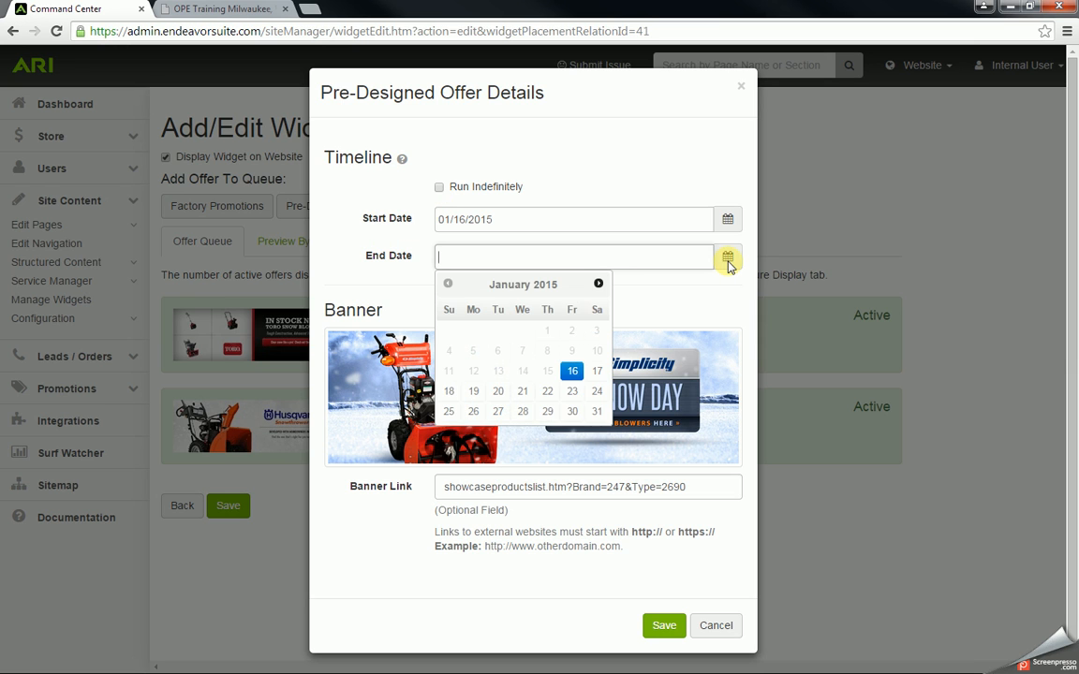
{"action": "left_click", "coordinate": [599, 285]}
{"action": "left_click", "coordinate": [600, 285]}
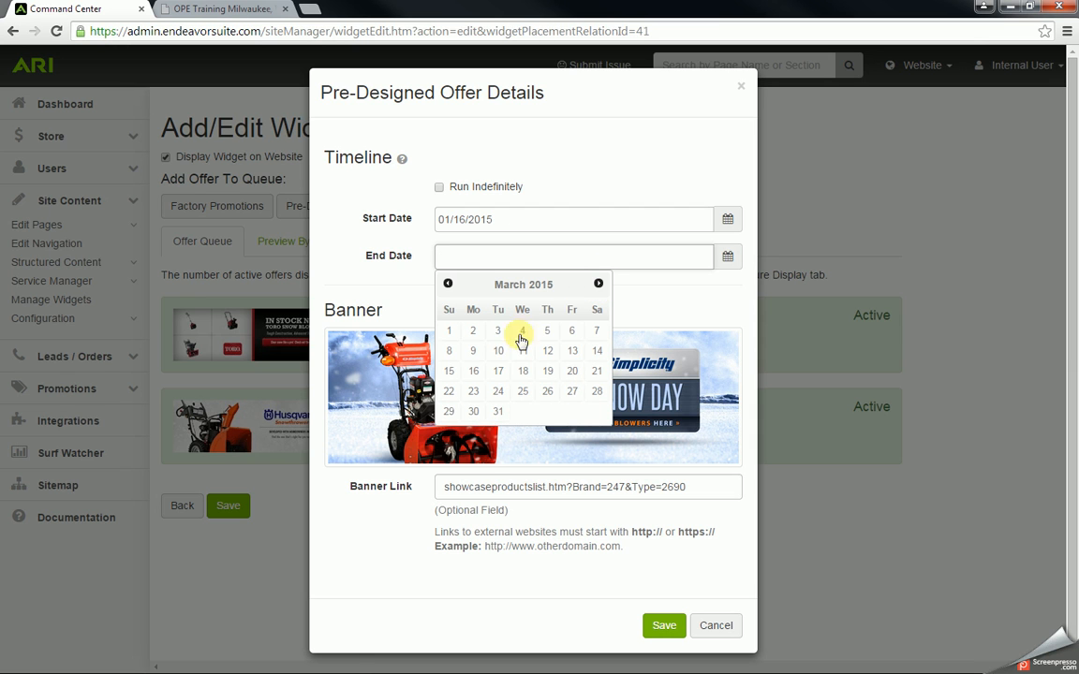
{"action": "left_click", "coordinate": [499, 413]}
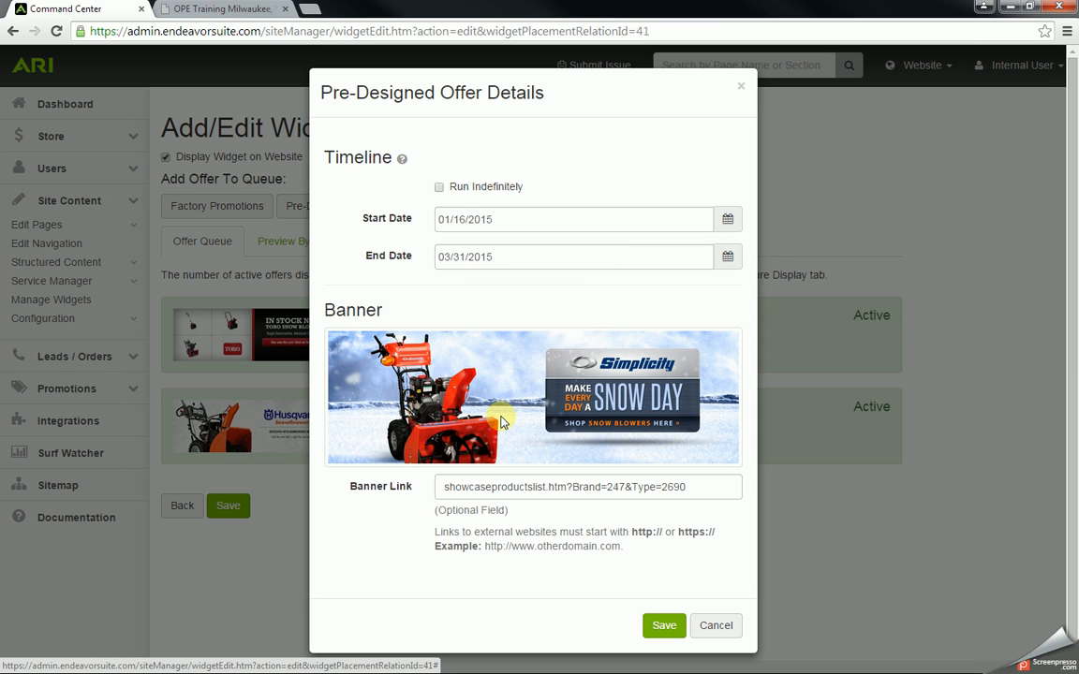
{"action": "left_click", "coordinate": [664, 627]}
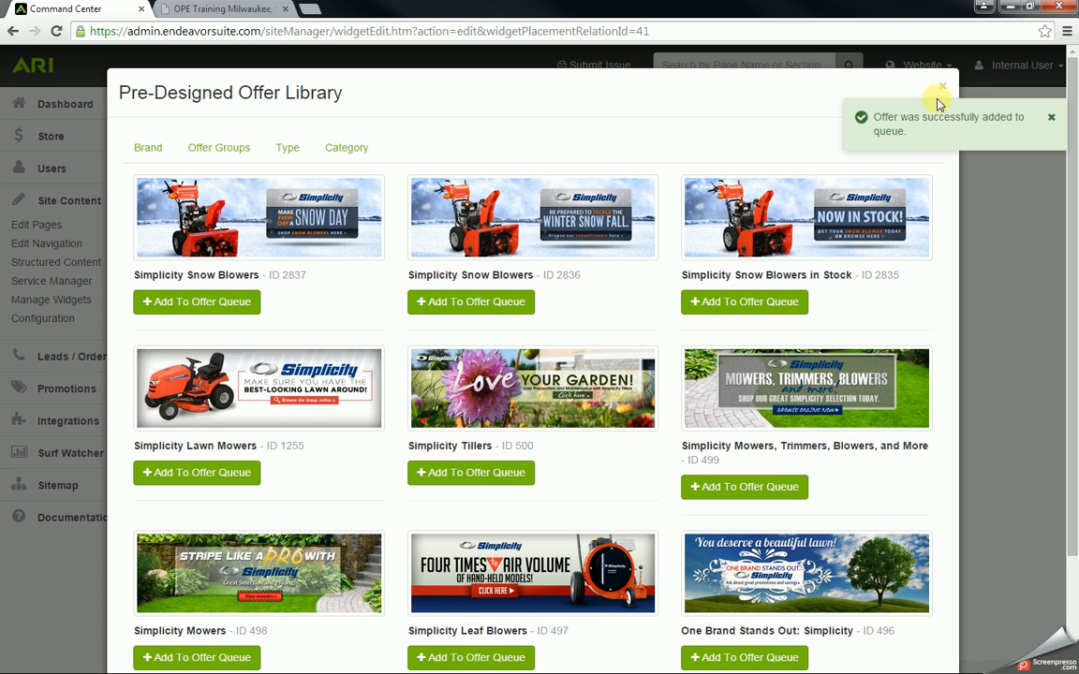
{"action": "left_click", "coordinate": [941, 90]}
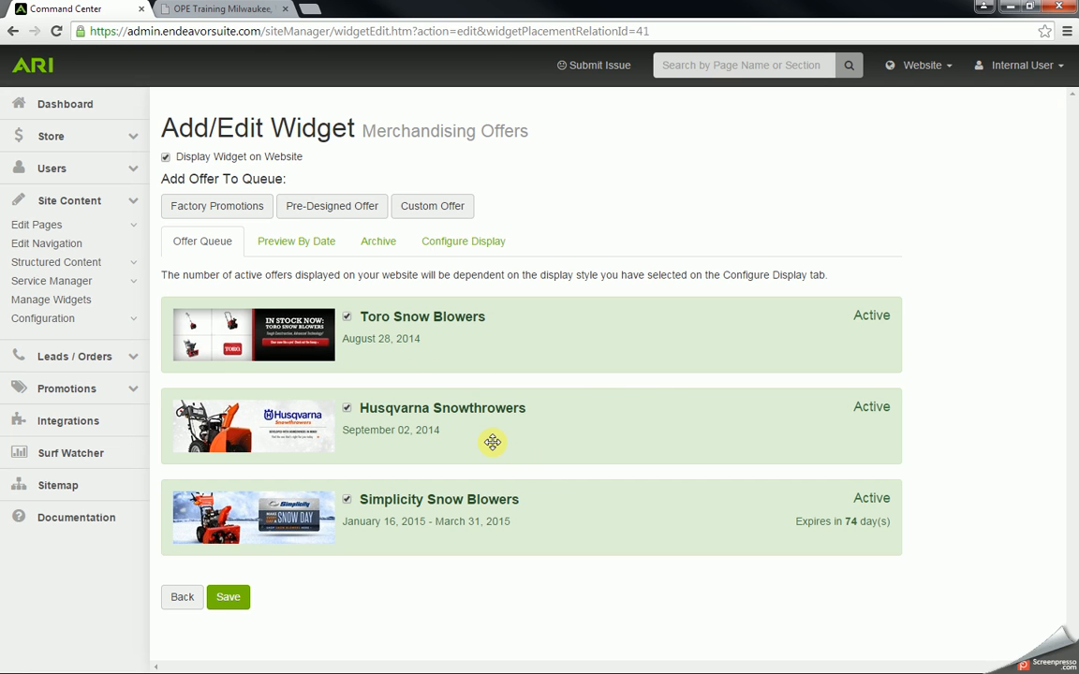
- Open the unit inventory list from the dashboard and look through the listed units
{"action": "left_click", "coordinate": [97, 115]}
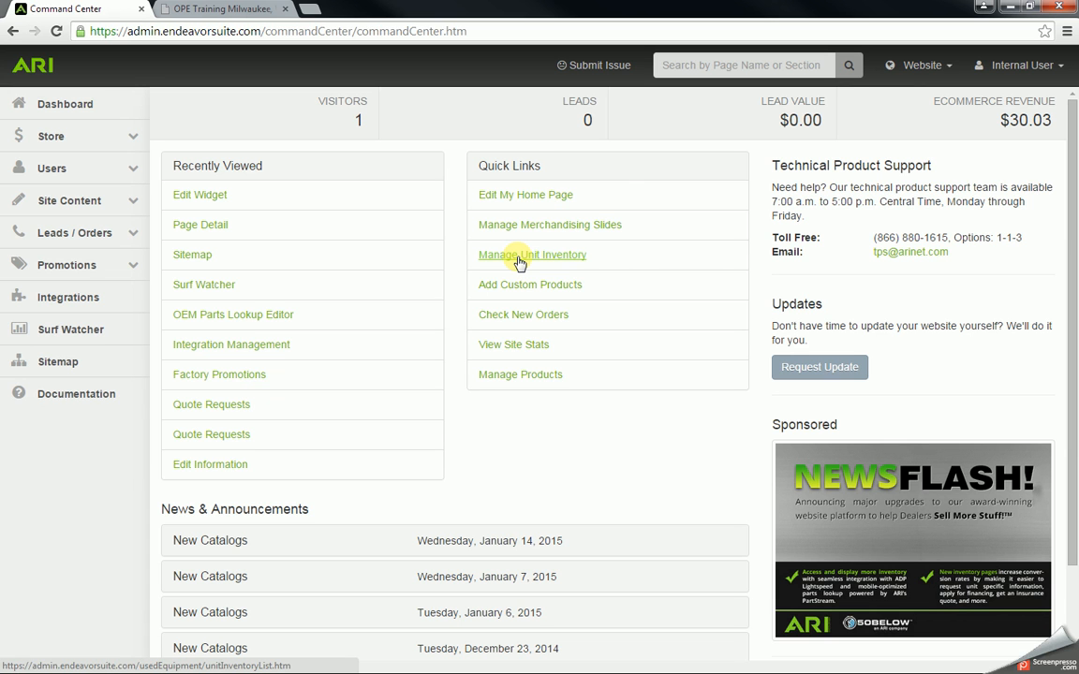
{"action": "left_click", "coordinate": [519, 255]}
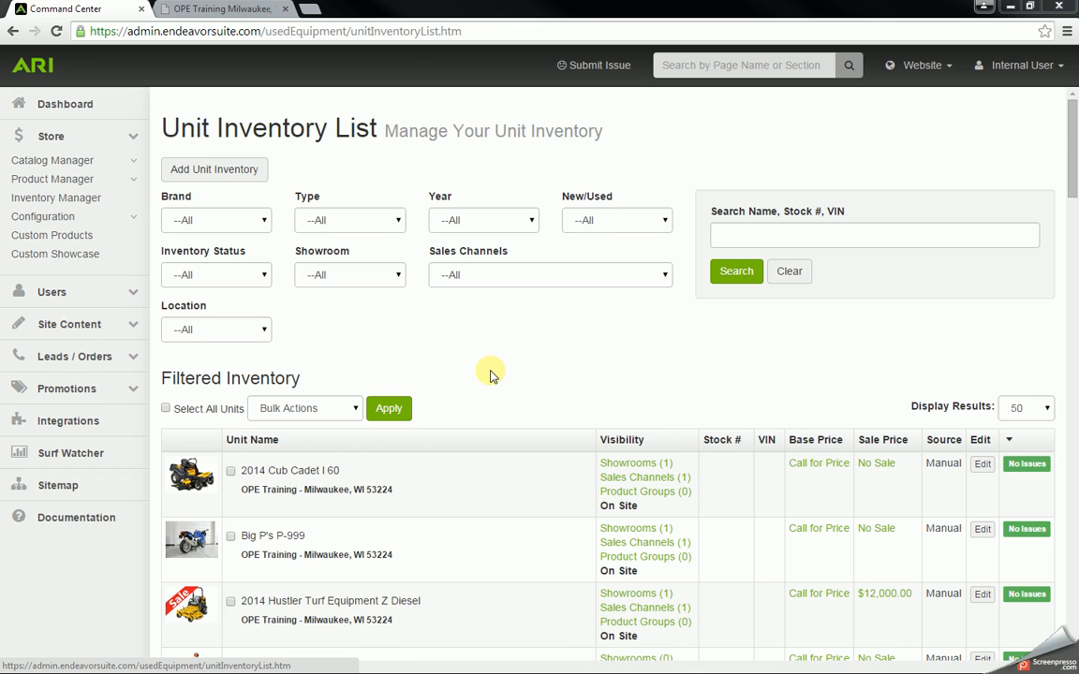
{"action": "scroll", "coordinate": [508, 364], "scroll_direction": "down", "scroll_amount": 2}
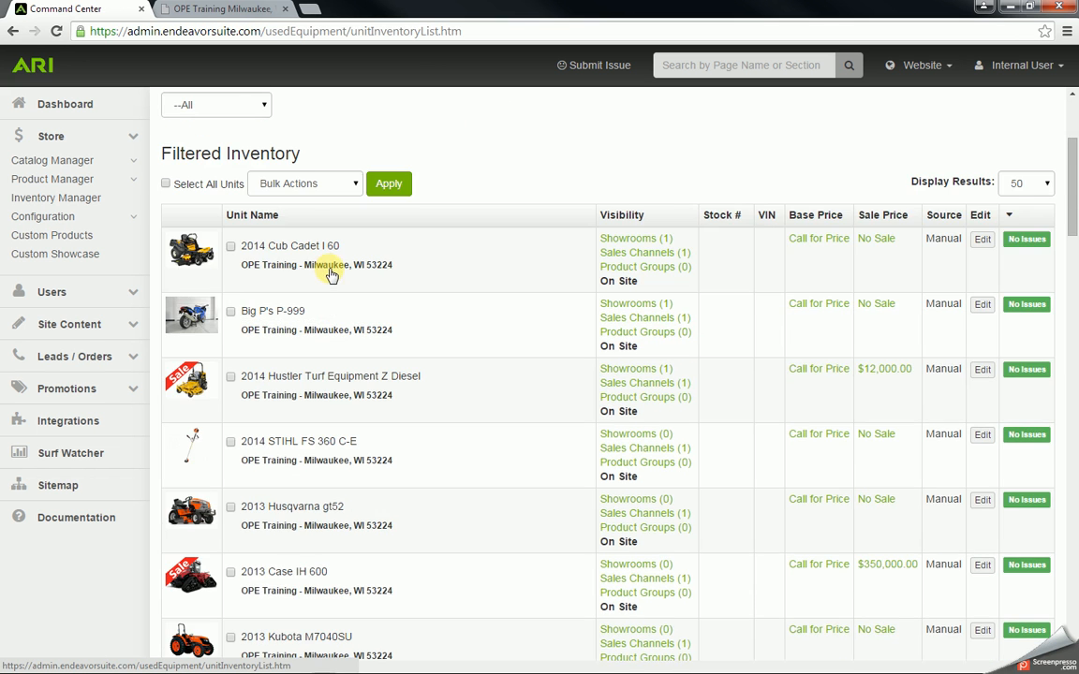
{"action": "scroll", "coordinate": [330, 273], "scroll_direction": "down", "scroll_amount": 10}
{"action": "scroll", "coordinate": [330, 273], "scroll_direction": "down", "scroll_amount": 5}
{"action": "scroll", "coordinate": [332, 279], "scroll_direction": "up", "scroll_amount": 16}
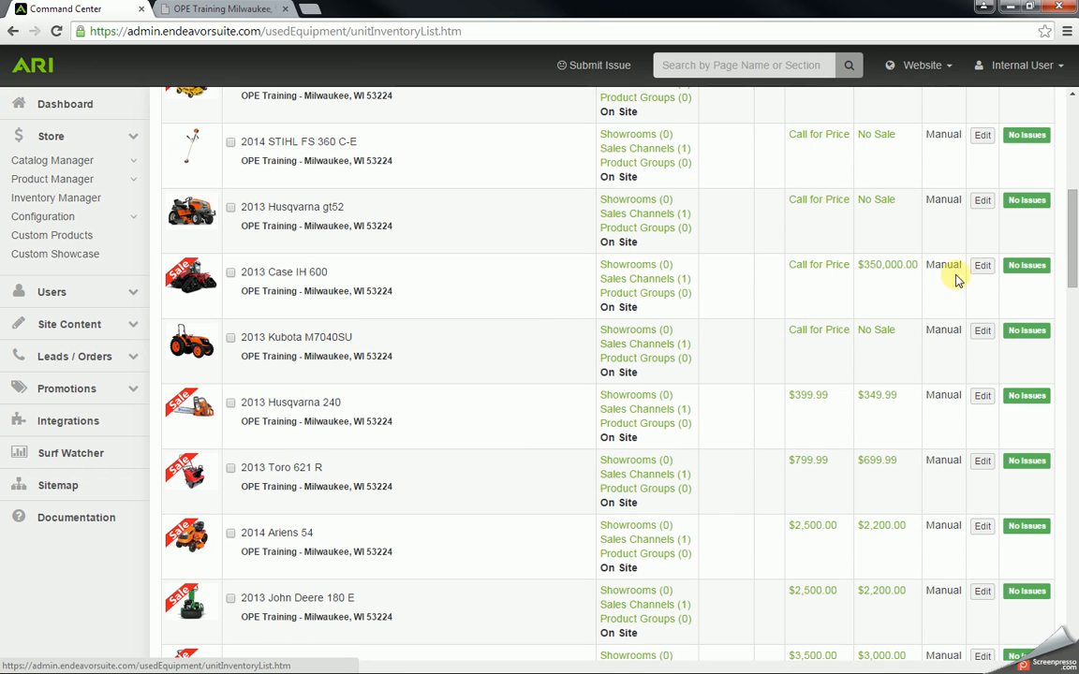
- Check the edit options offered for a unit in the inventory list and close them
{"action": "left_click", "coordinate": [979, 266]}
{"action": "scroll", "coordinate": [975, 272], "scroll_direction": "up", "scroll_amount": 4}
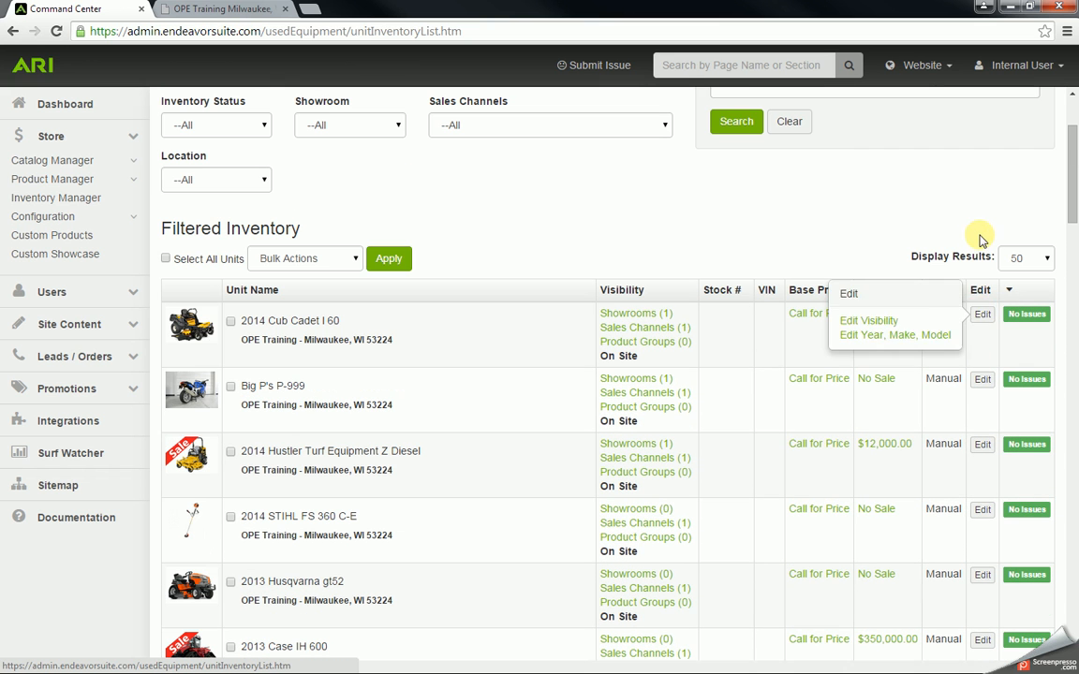
{"action": "left_click", "coordinate": [985, 317]}
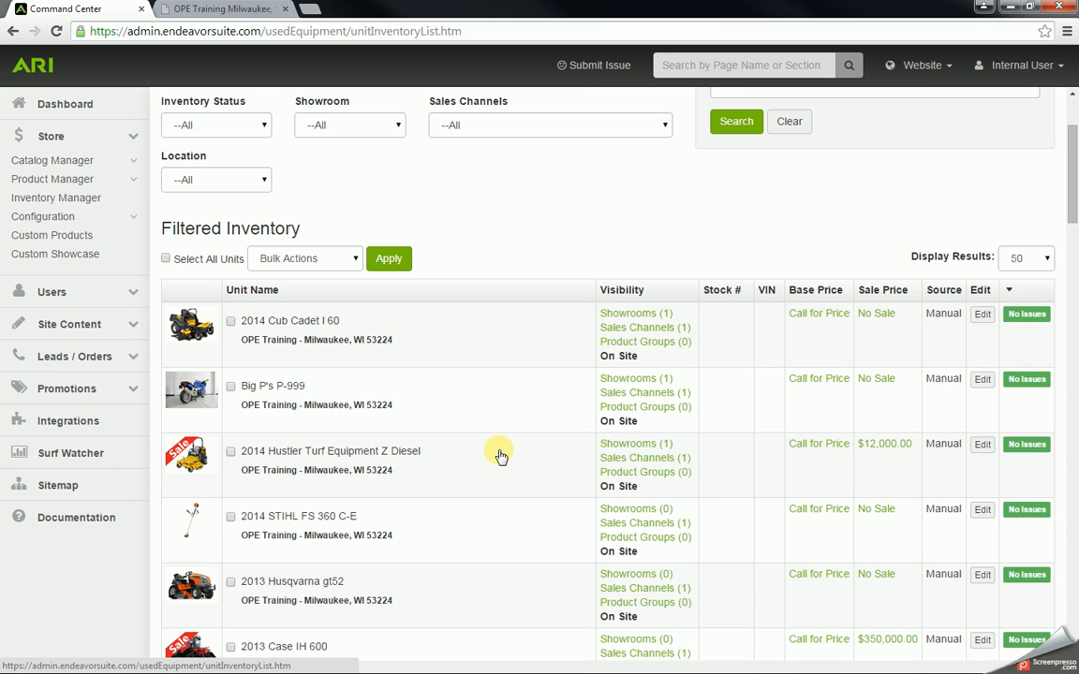
- Select the 2014 Cub Cadet I 60 and Big P's P-999 units for a bulk action
{"action": "left_click", "coordinate": [231, 324]}
{"action": "left_click", "coordinate": [230, 387]}
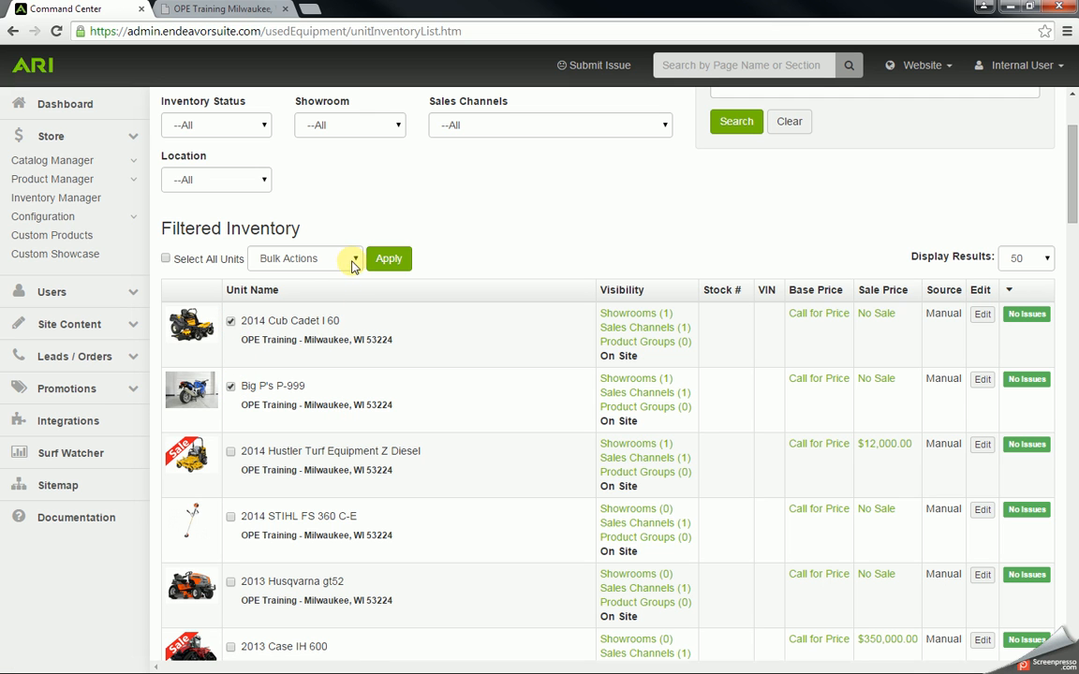